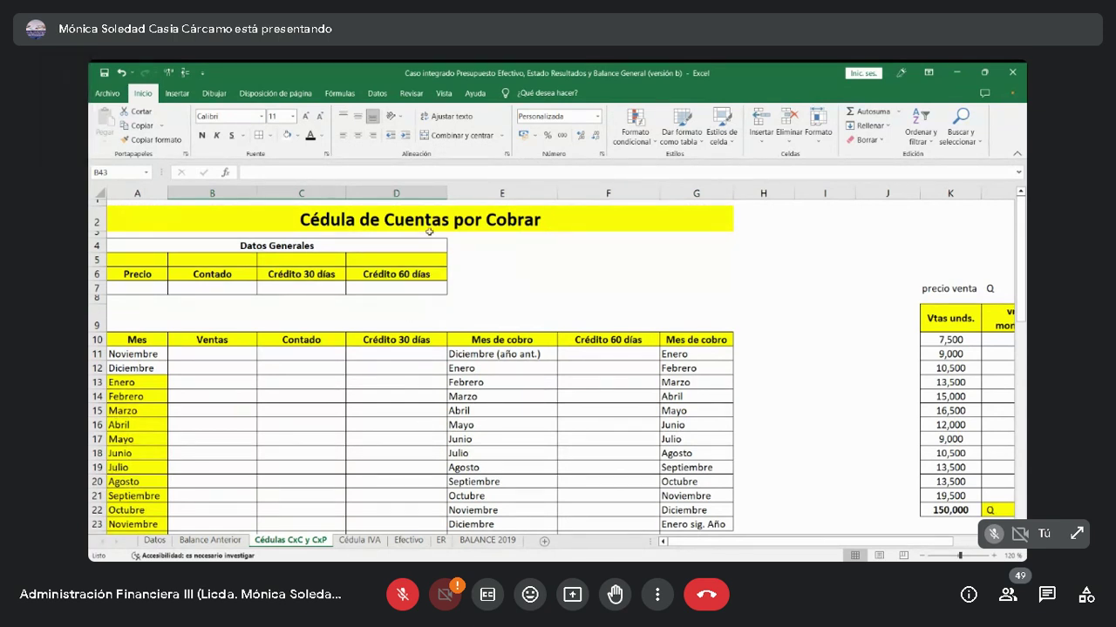
Look over the Cédula de Cuentas por Cobrar and the Cédula de Cuentas por Pagar templates on the Cédulas CxC y CxP sheet.
{"action": "scroll", "coordinate": [422, 304], "scroll_direction": "down", "scroll_amount": 13}
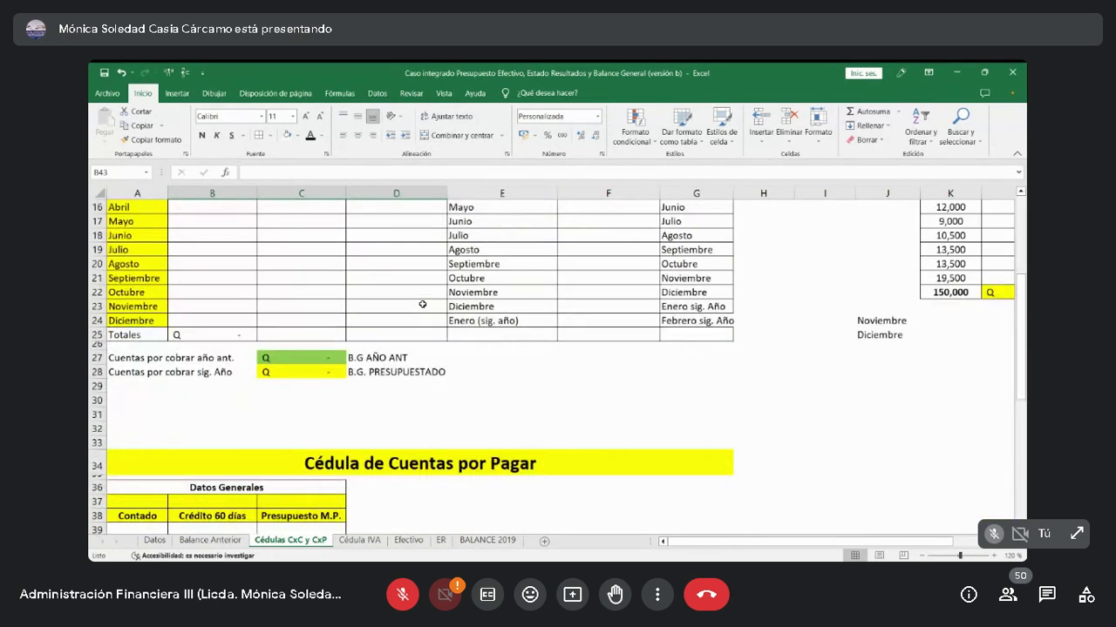
{"action": "left_click", "coordinate": [422, 304]}
{"action": "scroll", "coordinate": [421, 304], "scroll_direction": "up", "scroll_amount": 13}
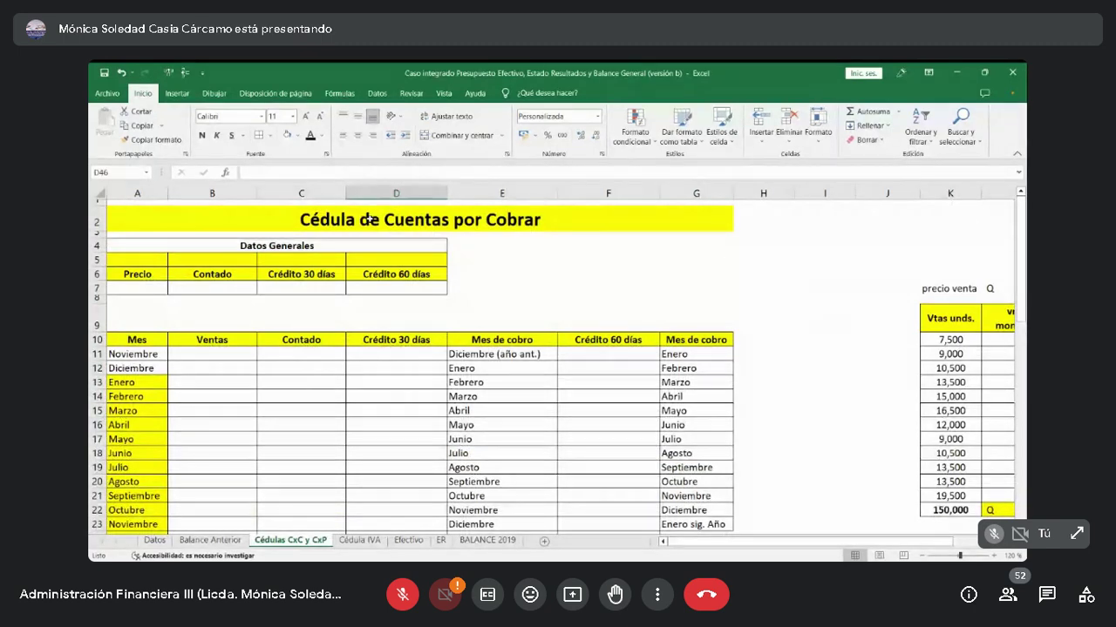
{"action": "left_click_drag", "start_coordinate": [369, 220], "coordinate": [389, 364]}
{"action": "left_click", "coordinate": [390, 391]}
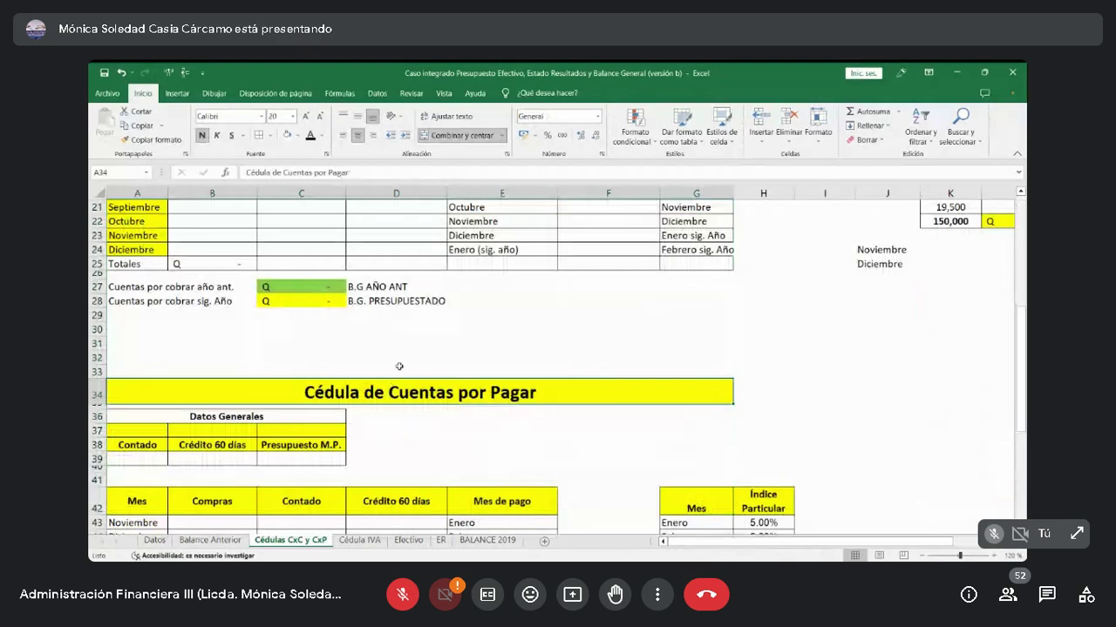
{"action": "scroll", "coordinate": [399, 370], "scroll_direction": "down", "scroll_amount": 5}
{"action": "scroll", "coordinate": [406, 456], "scroll_direction": "up", "scroll_amount": 11}
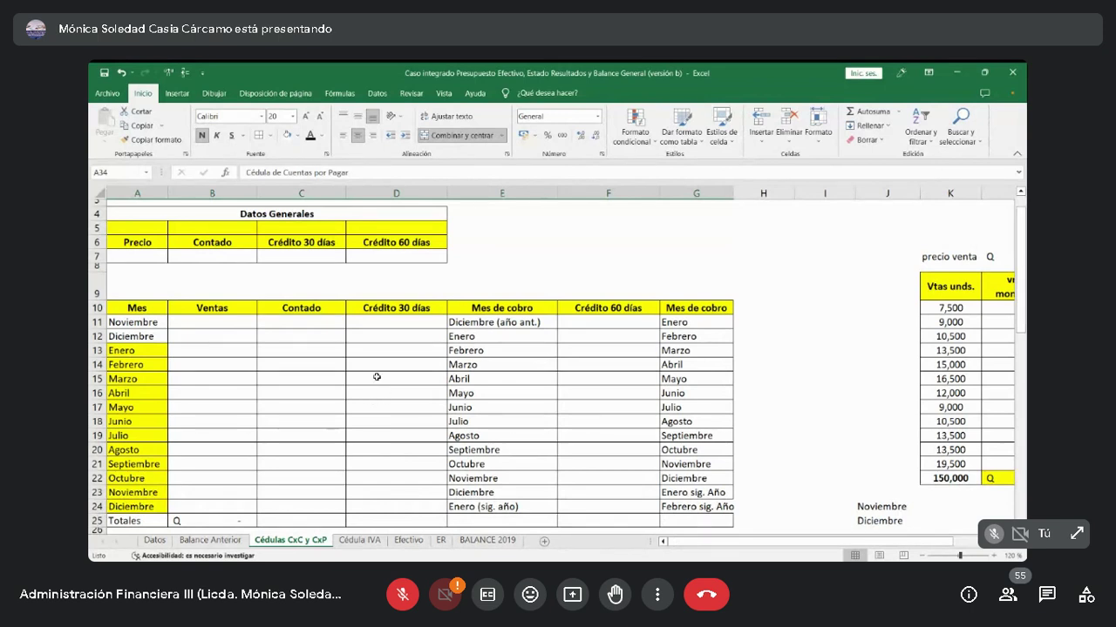
{"action": "scroll", "coordinate": [373, 380], "scroll_direction": "up", "scroll_amount": 1}
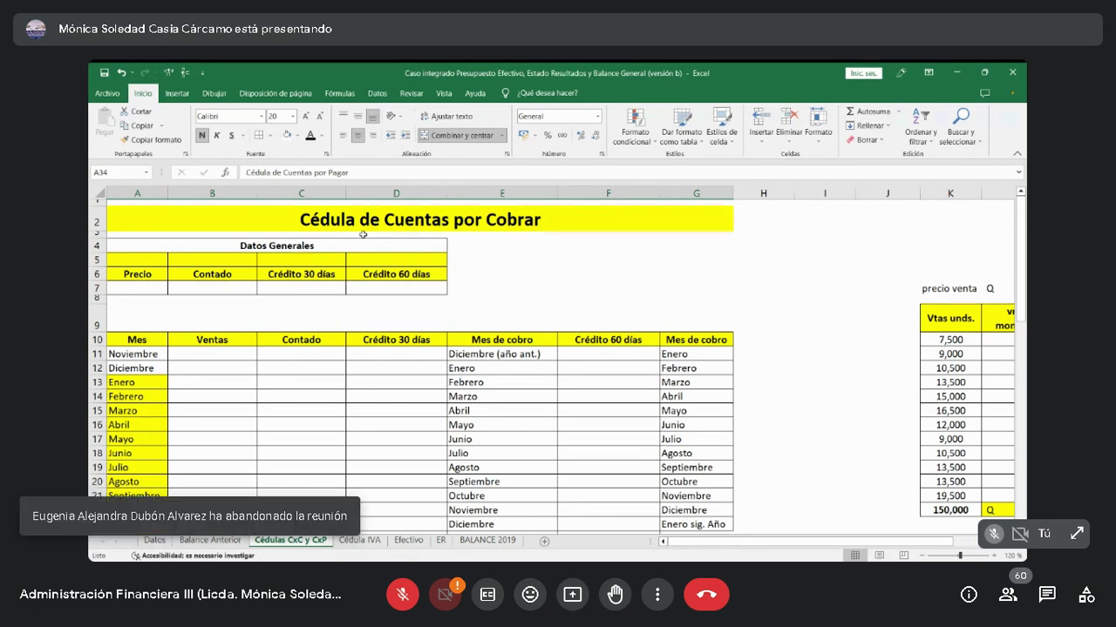
Examine the Cuentas por cobrar balance and the liabilities on the Balance Anterior sheet.
{"action": "key", "text": "ctrl+Page_Up"}
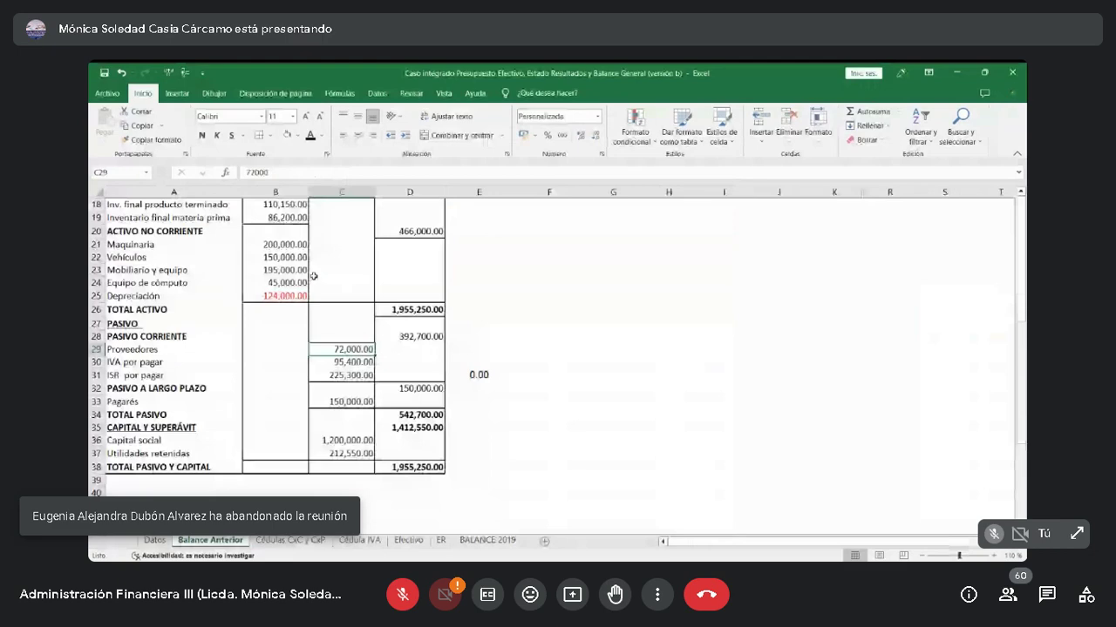
{"action": "scroll", "coordinate": [313, 276], "scroll_direction": "up", "scroll_amount": 3}
{"action": "left_click", "coordinate": [322, 296]}
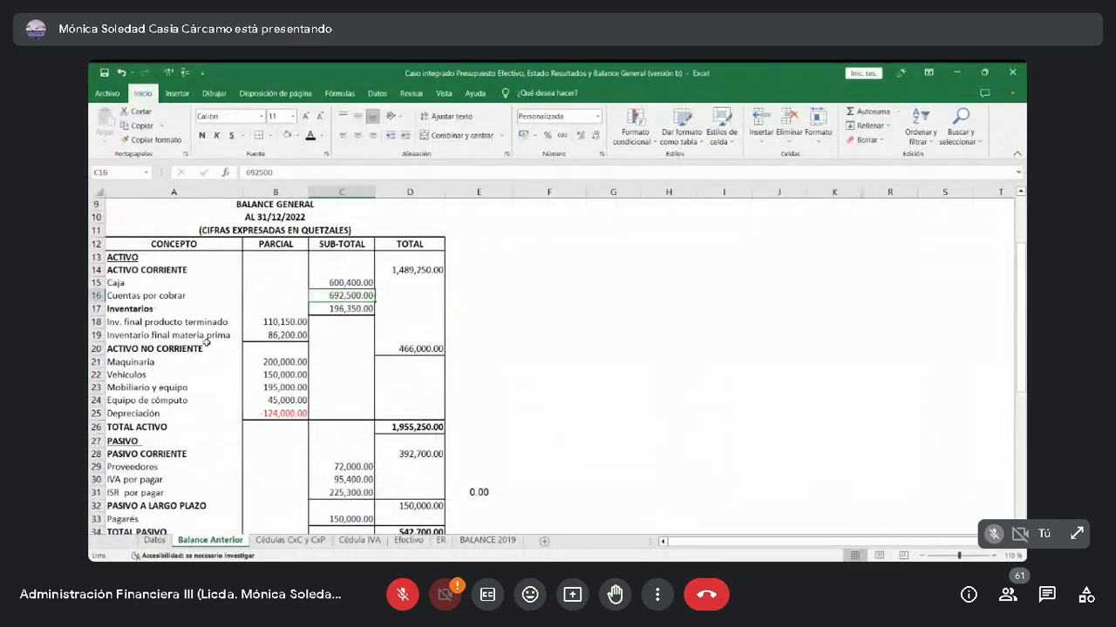
{"action": "scroll", "coordinate": [206, 342], "scroll_direction": "down", "scroll_amount": 1}
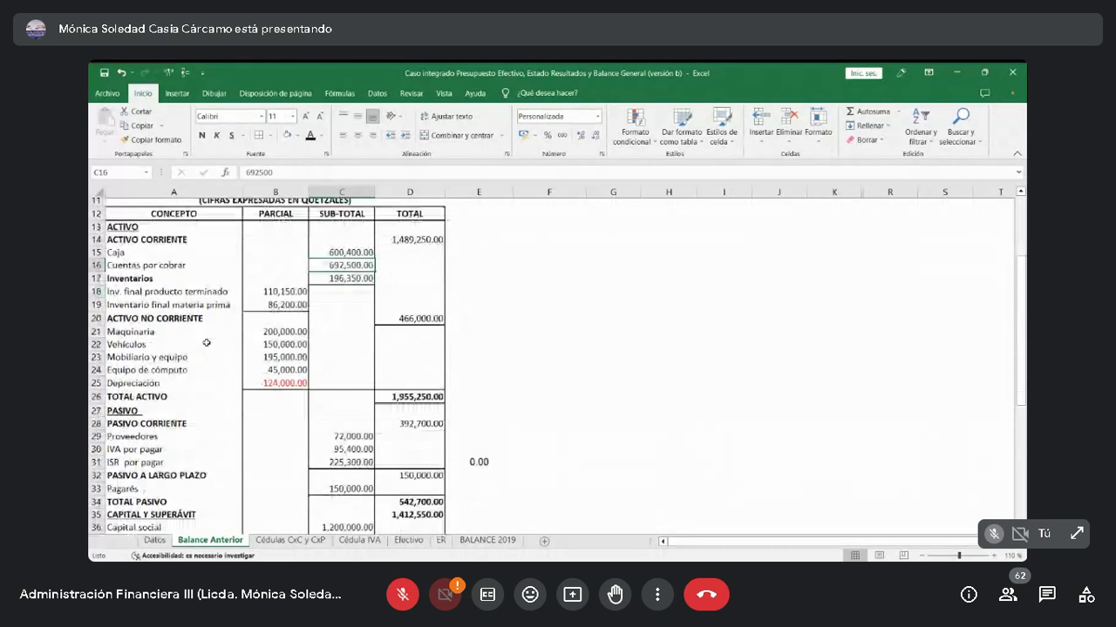
Examine the Índice Particular column and the monthly unit sales with their total on the Cédulas CxC y CxP sheet.
{"action": "key", "text": "ctrl+Page_Down"}
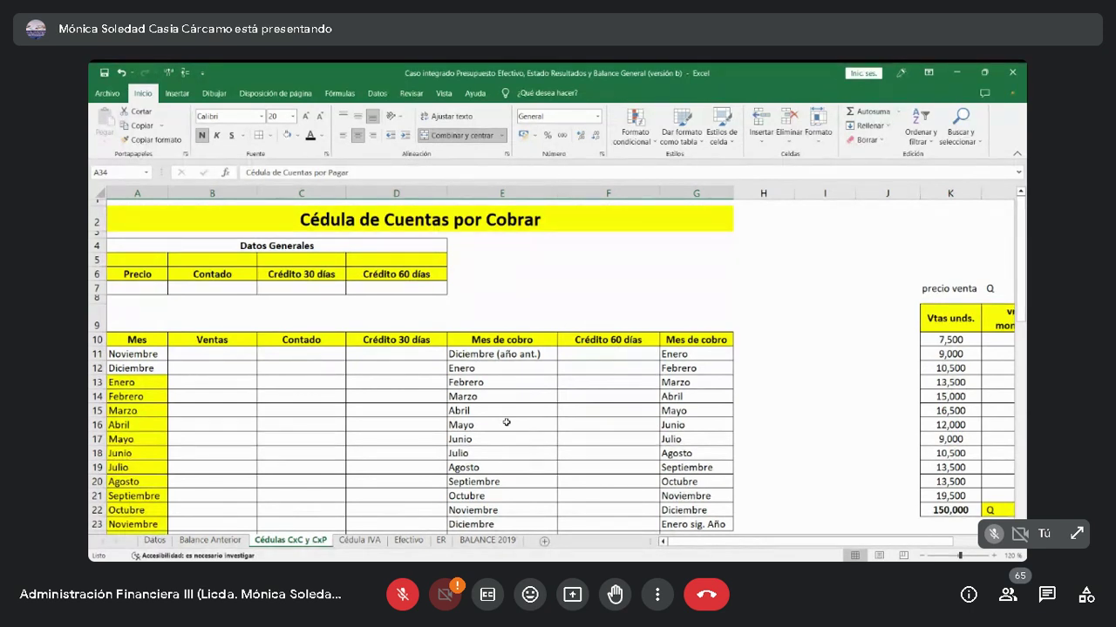
{"action": "left_click_drag", "start_coordinate": [903, 545], "coordinate": [914, 545]}
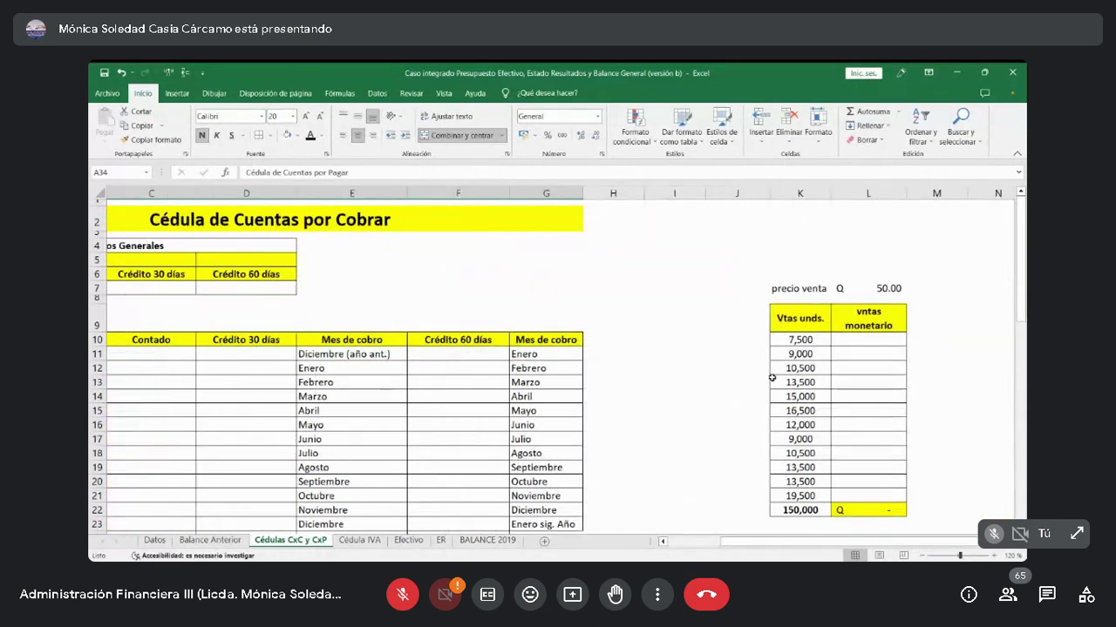
{"action": "scroll", "coordinate": [738, 381], "scroll_direction": "down", "scroll_amount": 12}
{"action": "left_click_drag", "start_coordinate": [613, 277], "coordinate": [615, 455]}
{"action": "scroll", "coordinate": [411, 354], "scroll_direction": "up", "scroll_amount": 7}
{"action": "scroll", "coordinate": [411, 355], "scroll_direction": "up", "scroll_amount": 5}
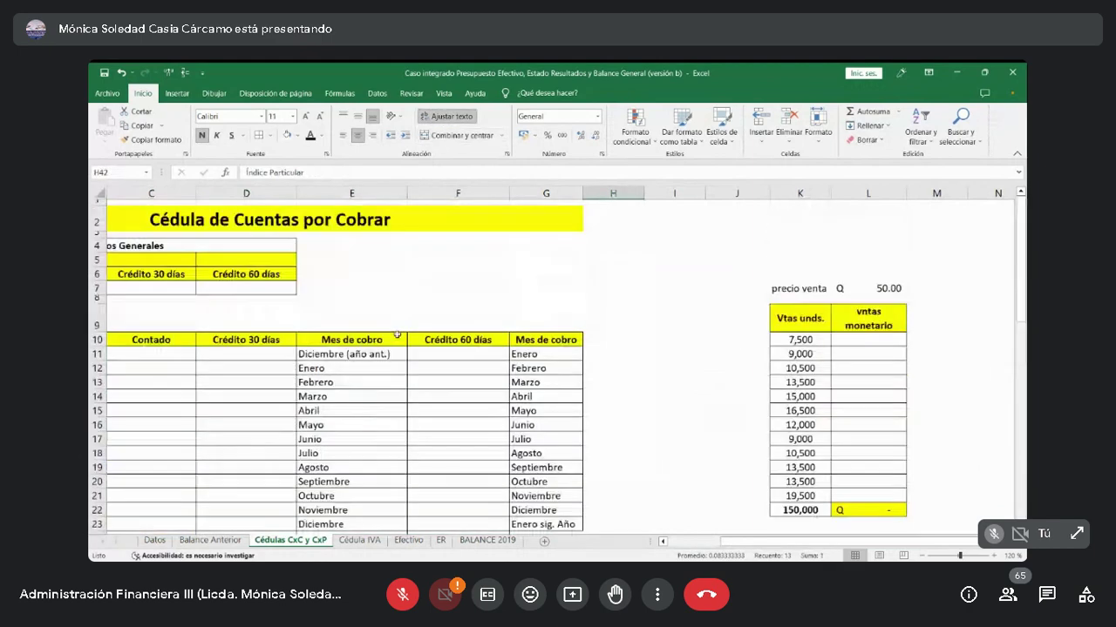
{"action": "left_click_drag", "start_coordinate": [811, 540], "coordinate": [795, 542]}
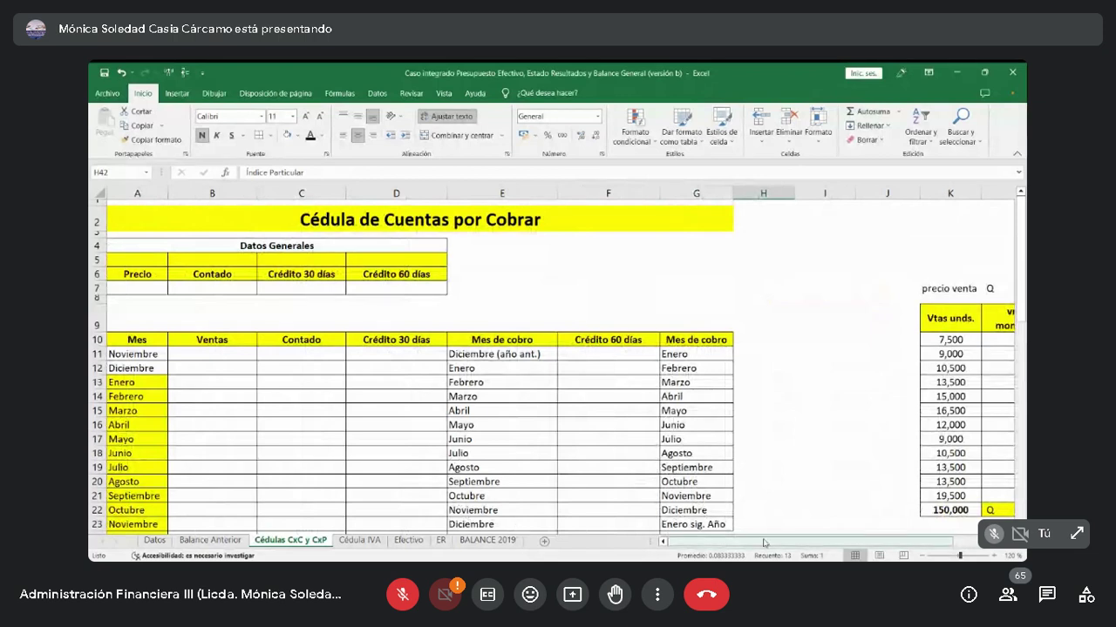
{"action": "left_click_drag", "start_coordinate": [945, 315], "coordinate": [940, 496]}
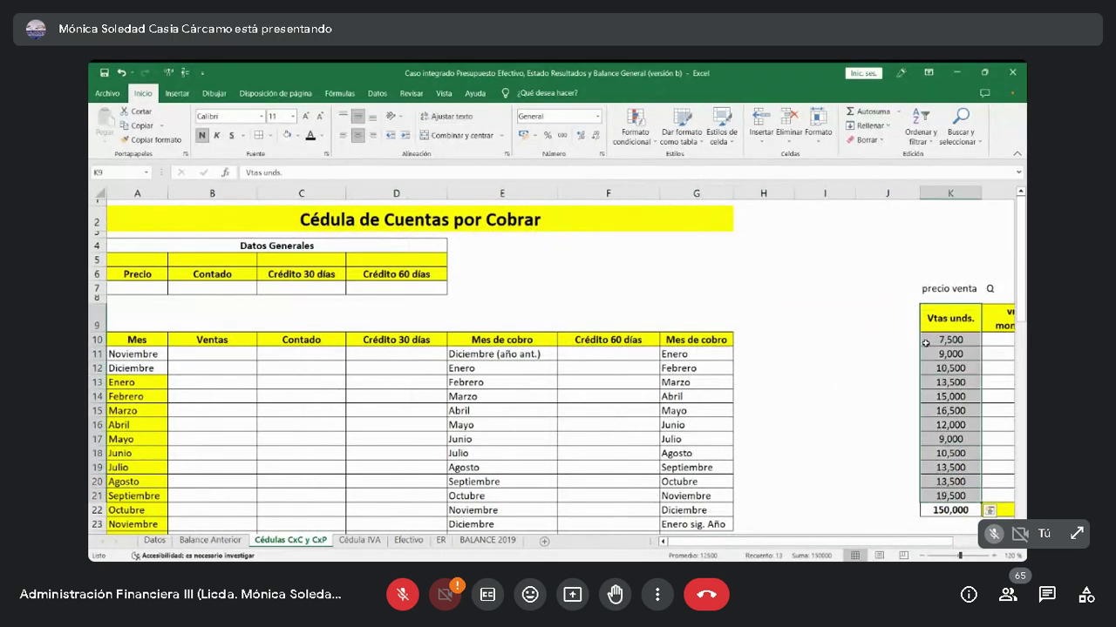
{"action": "left_click", "coordinate": [922, 513]}
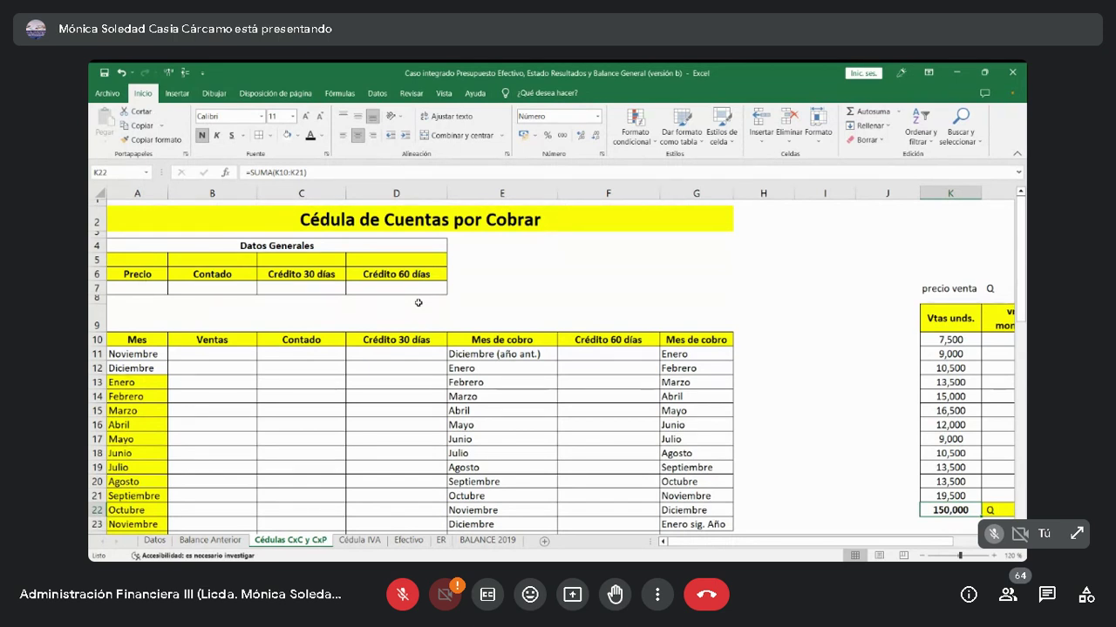
Review the titles of the receivables and payables schedules and the Cédula de IVA table.
{"action": "left_click", "coordinate": [295, 223]}
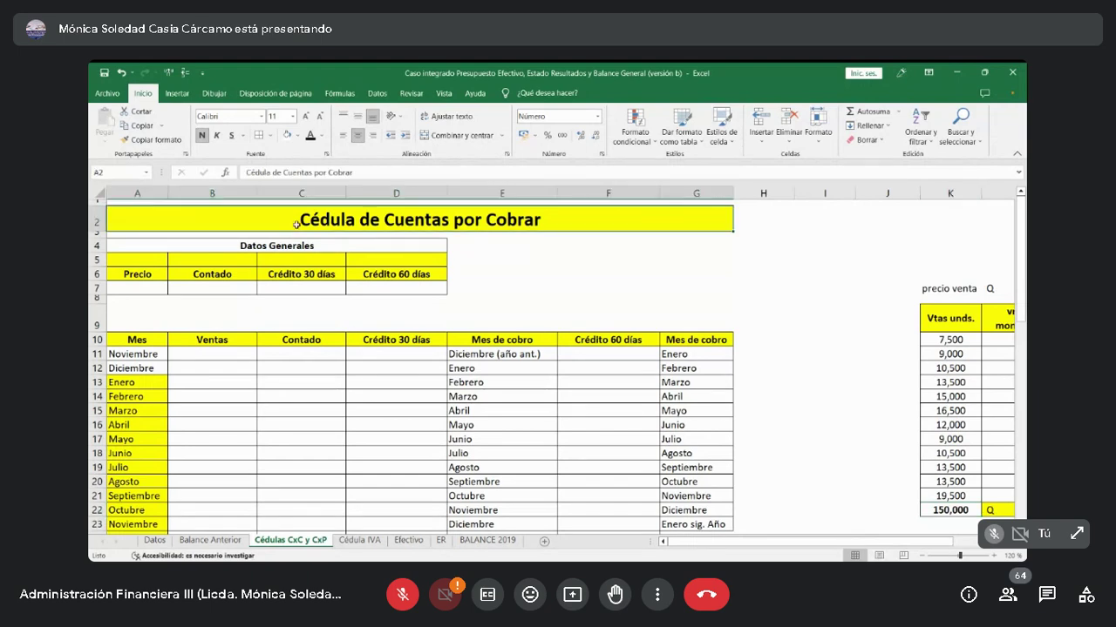
{"action": "scroll", "coordinate": [339, 335], "scroll_direction": "down", "scroll_amount": 5}
{"action": "scroll", "coordinate": [339, 335], "scroll_direction": "down", "scroll_amount": 3}
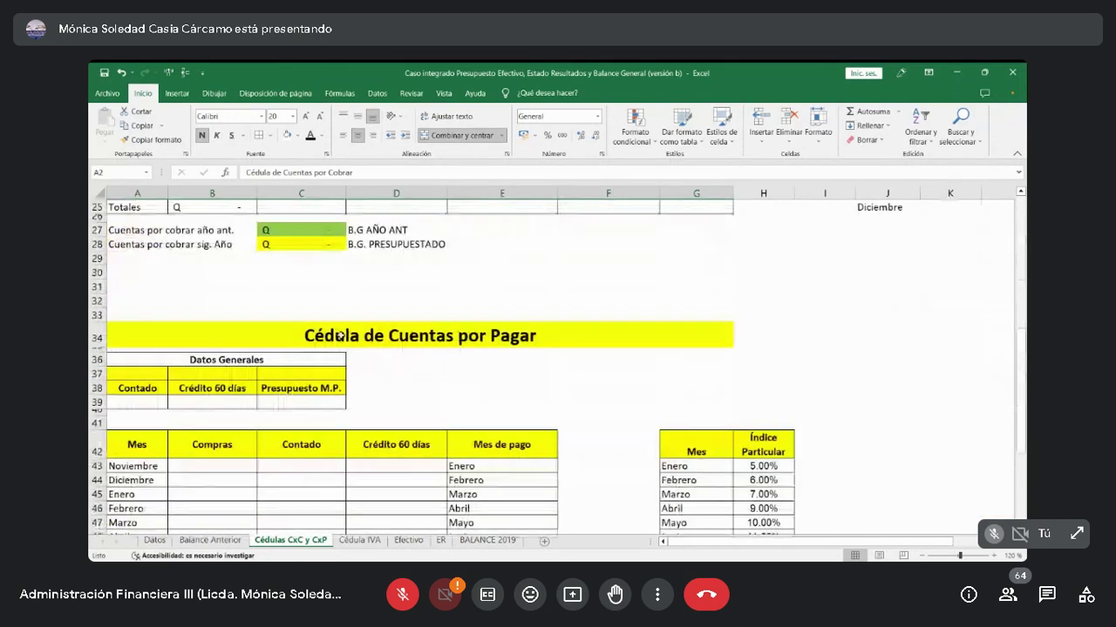
{"action": "left_click", "coordinate": [339, 335]}
{"action": "left_click", "coordinate": [359, 540]}
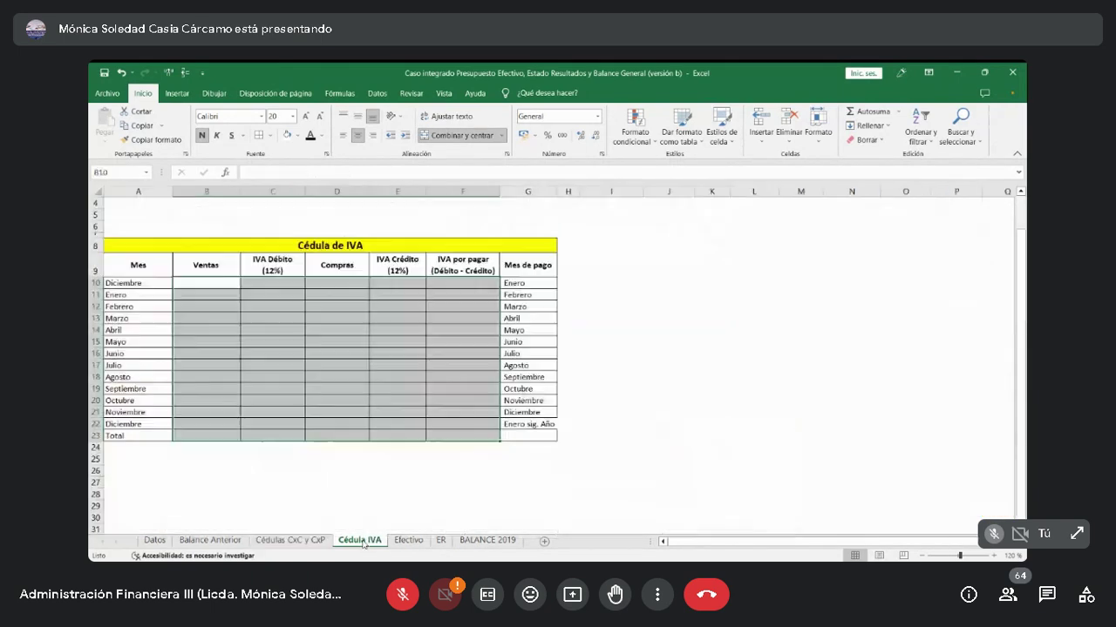
{"action": "left_click", "coordinate": [292, 245]}
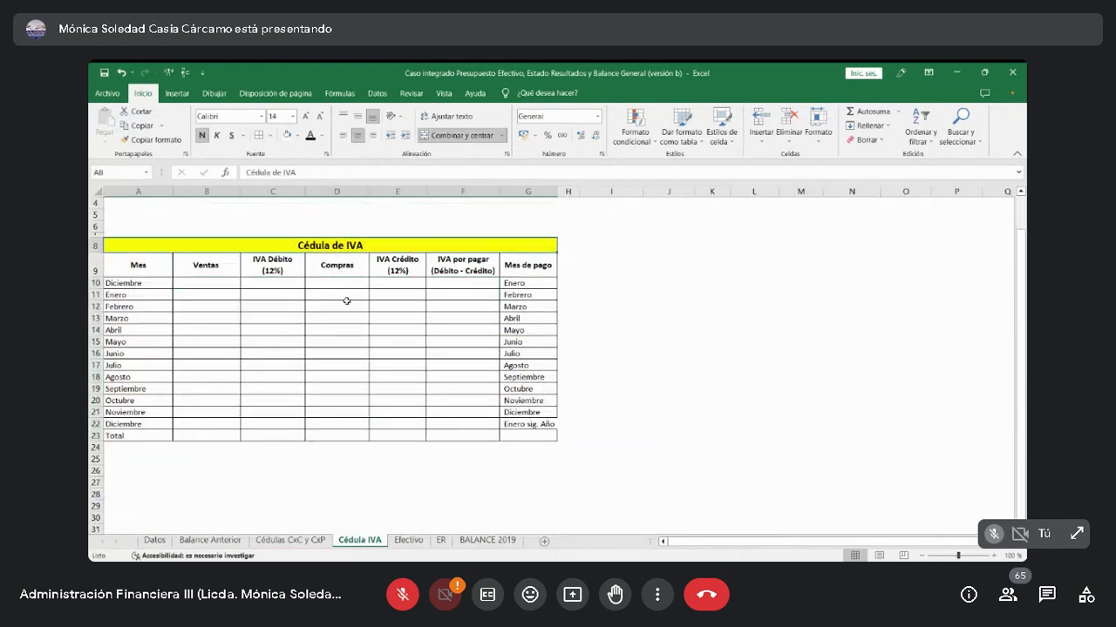
Review the full balance general on the Balance Anterior sheet, from the company heading to total liabilities and capital.
{"action": "left_click", "coordinate": [292, 541]}
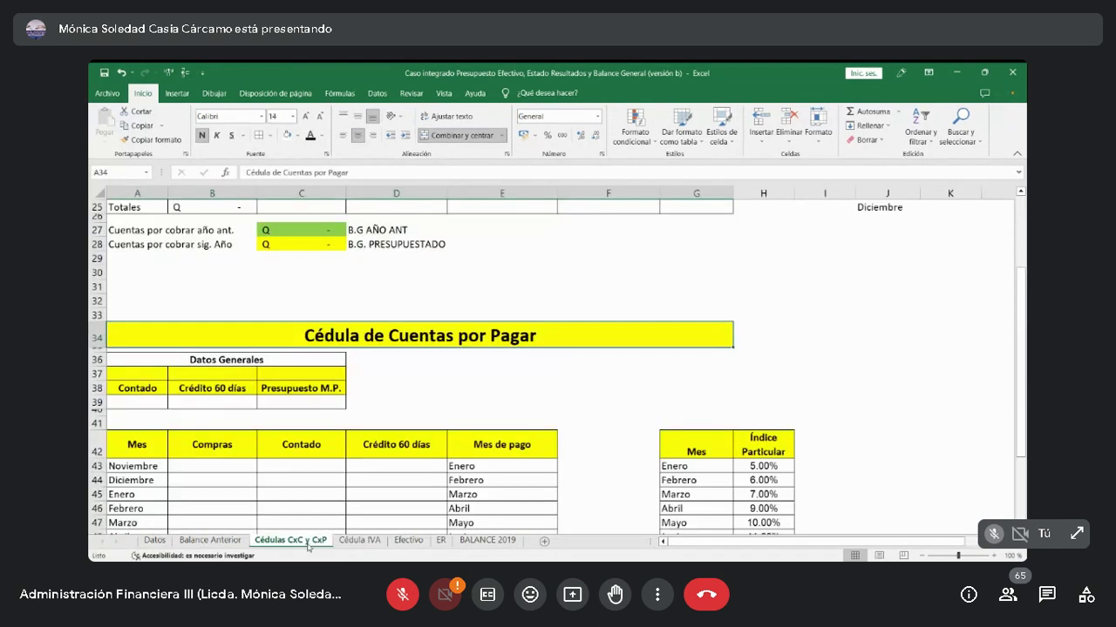
{"action": "left_click", "coordinate": [232, 542]}
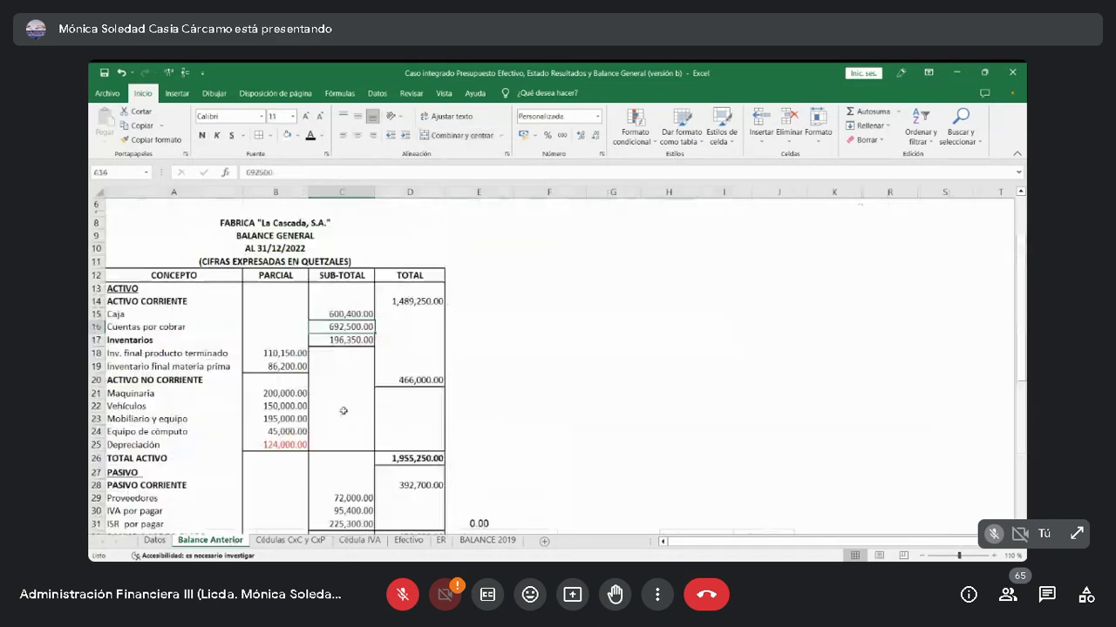
{"action": "left_click_drag", "start_coordinate": [282, 225], "coordinate": [292, 547]}
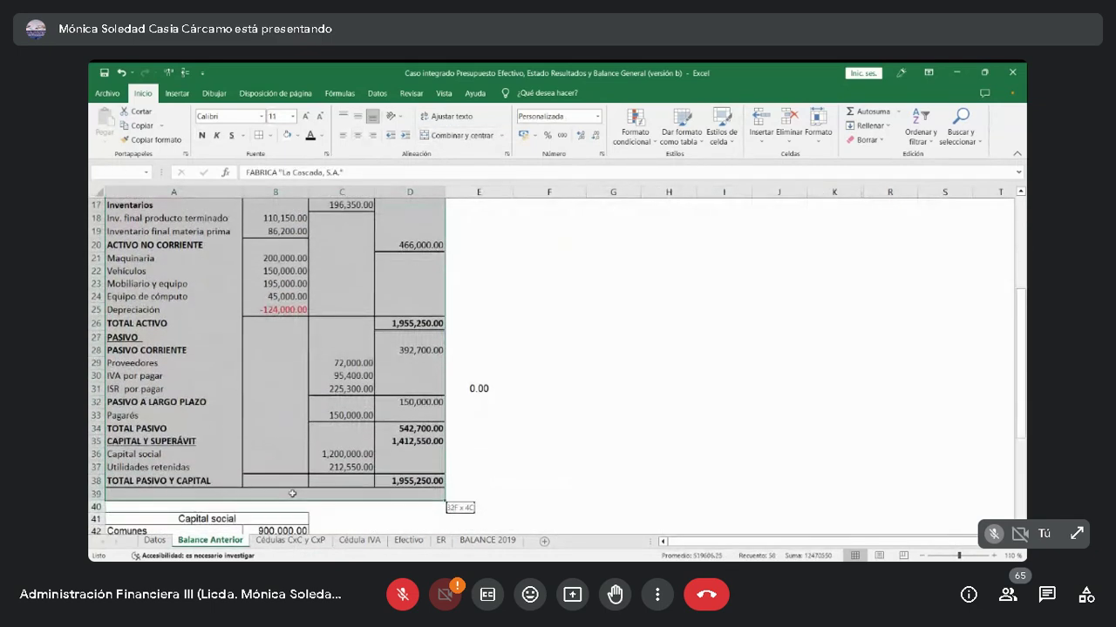
{"action": "scroll", "coordinate": [356, 414], "scroll_direction": "up", "scroll_amount": 4}
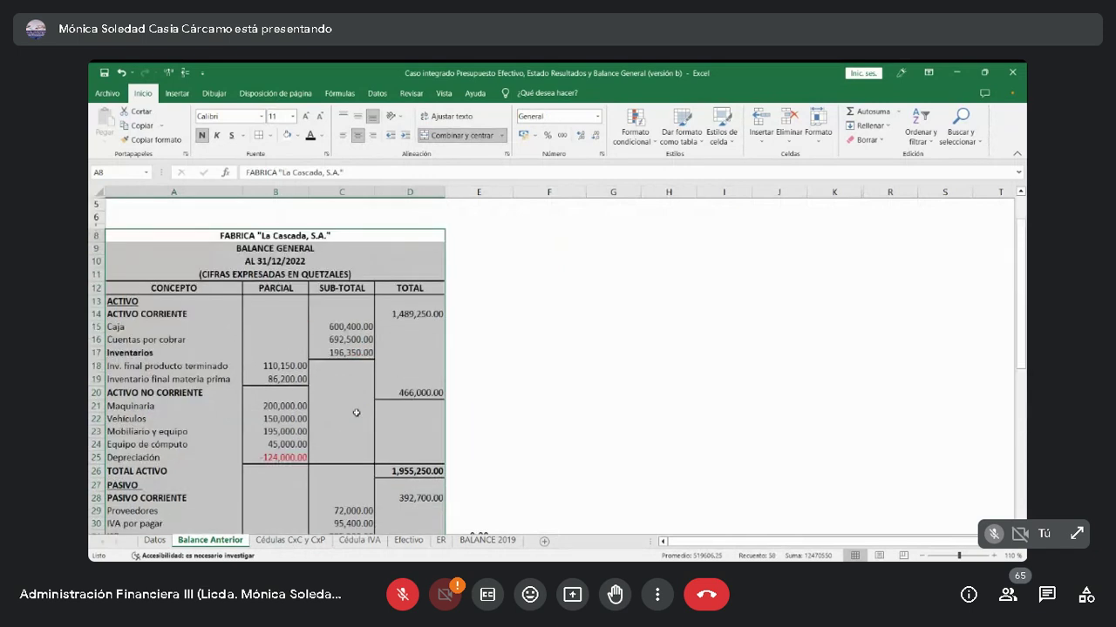
Set the Precio to 50 in the Datos Generales of the Cédula de Cuentas por Cobrar.
{"action": "left_click", "coordinate": [306, 540]}
{"action": "scroll", "coordinate": [323, 360], "scroll_direction": "up", "scroll_amount": 10}
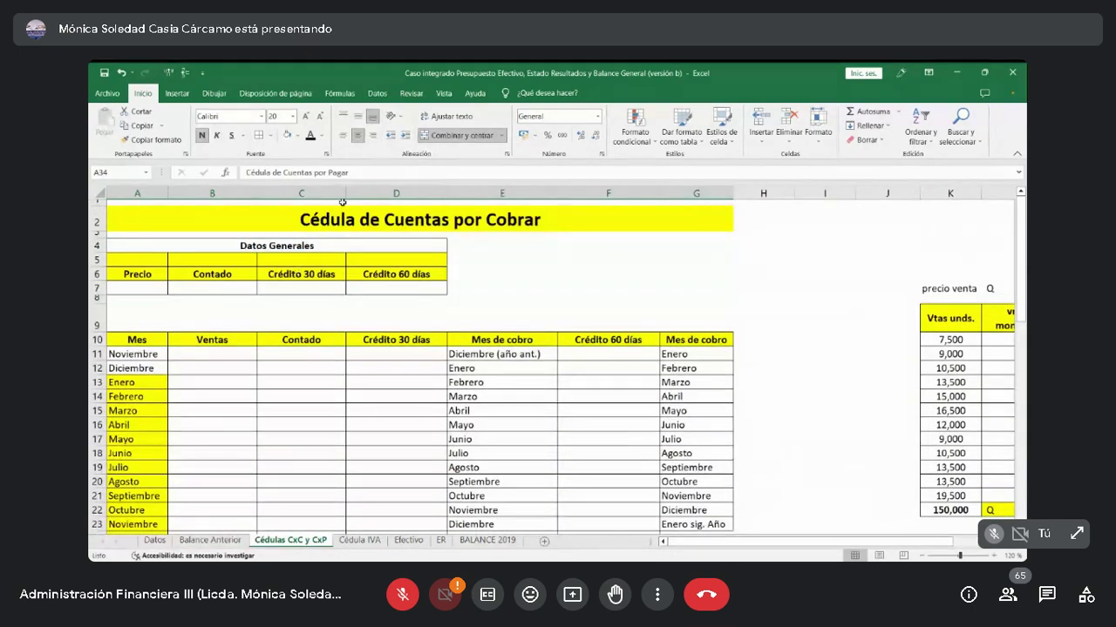
{"action": "left_click", "coordinate": [366, 219]}
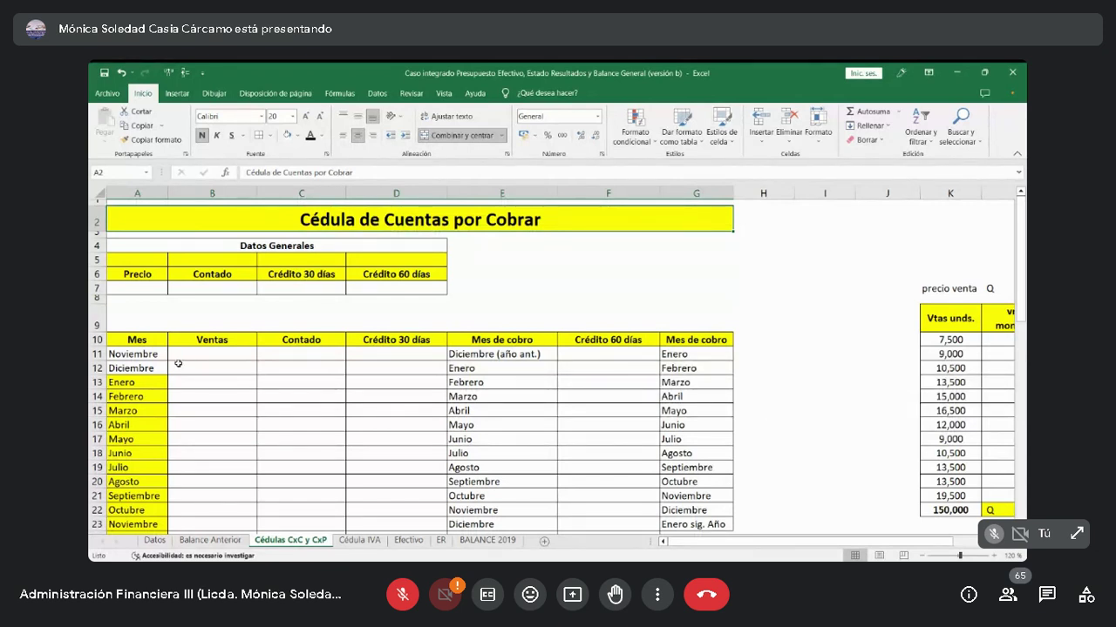
{"action": "left_click", "coordinate": [153, 286]}
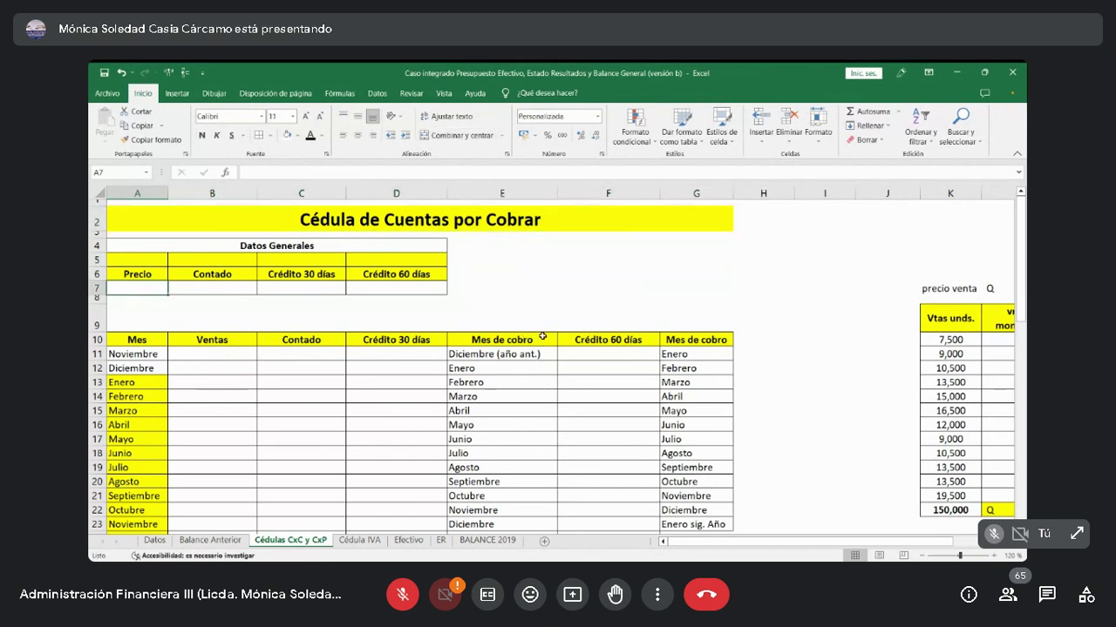
{"action": "type", "text": "50"}
{"action": "key", "text": "Return"}
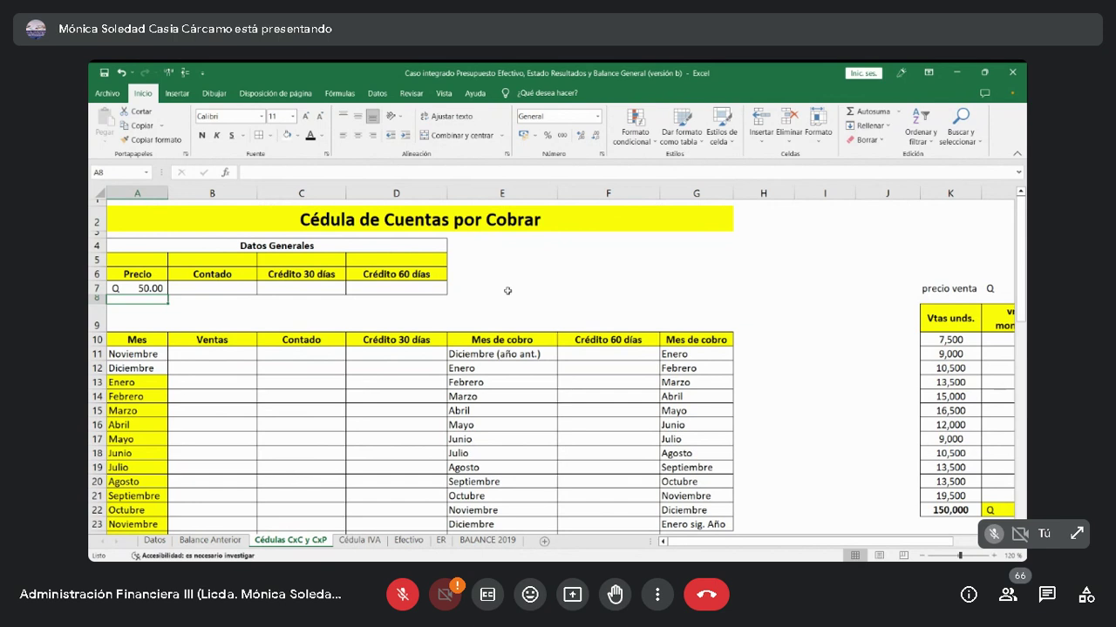
Enter the collection percentages in Datos Generales: Contado 30%, Crédito 30 días 60% and Crédito 60 días 10%.
{"action": "left_click", "coordinate": [213, 291]}
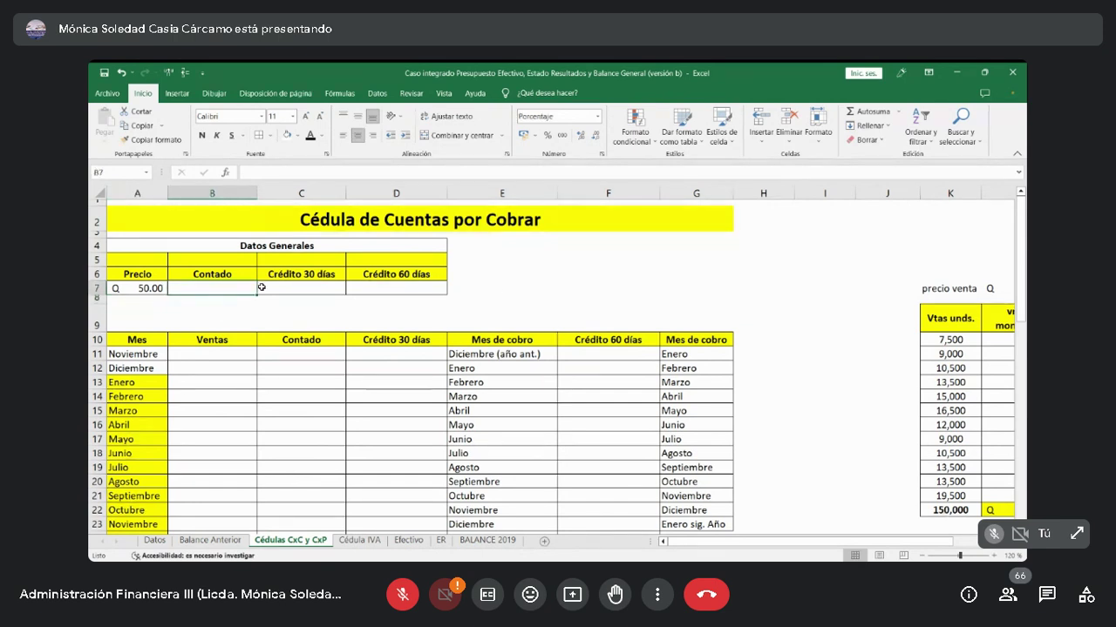
{"action": "type", "text": "30"}
{"action": "key", "text": "Return"}
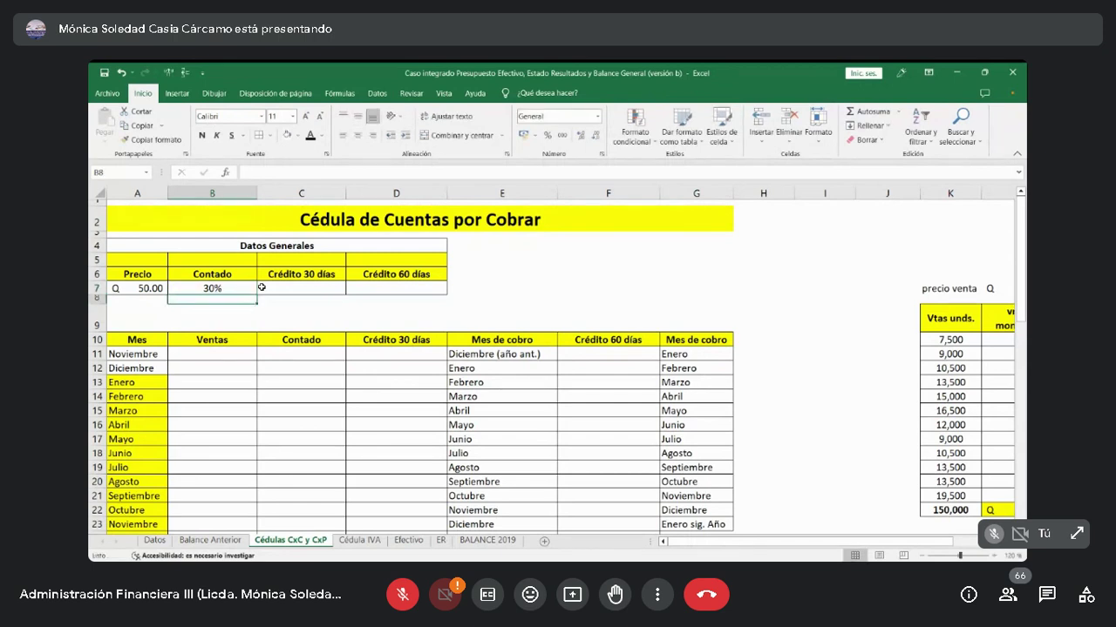
{"action": "left_click", "coordinate": [261, 286]}
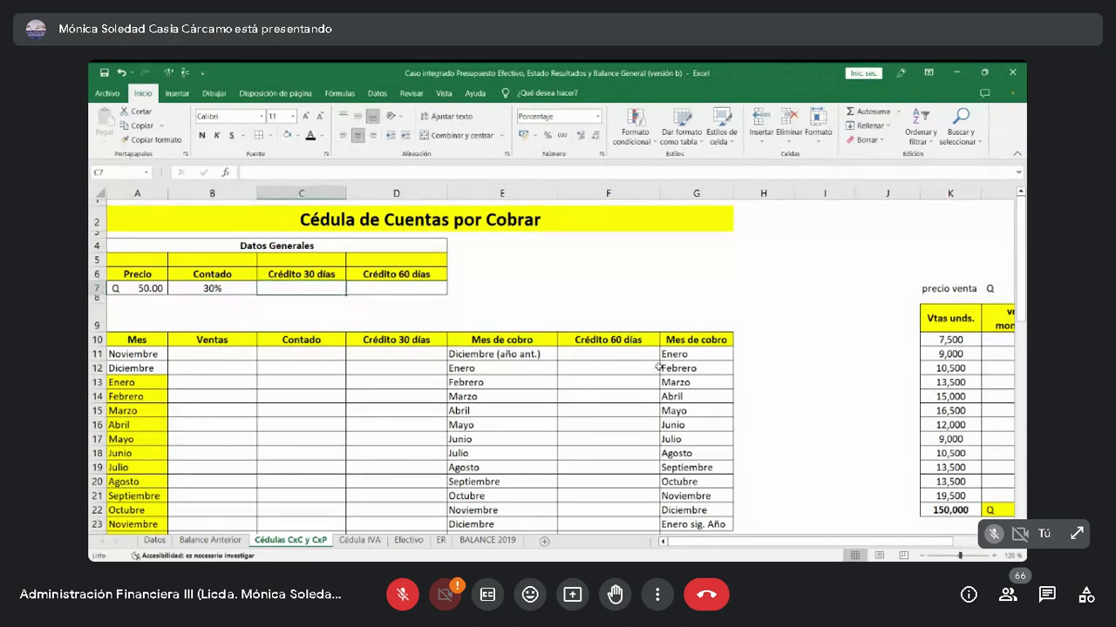
{"action": "type", "text": "60"}
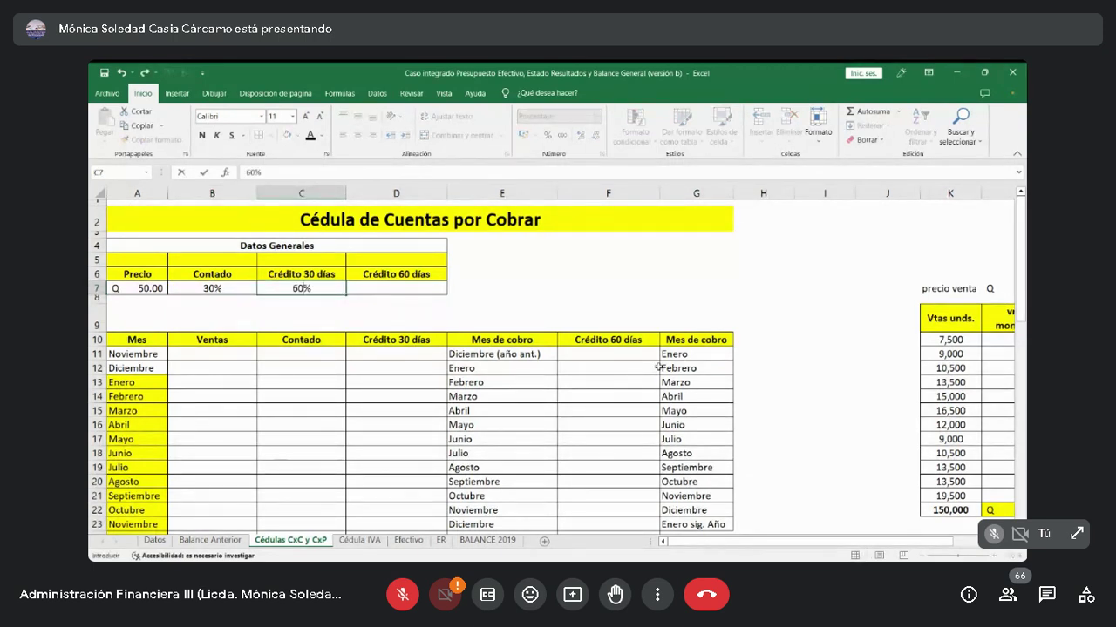
{"action": "key", "text": "Tab"}
{"action": "type", "text": "1"}
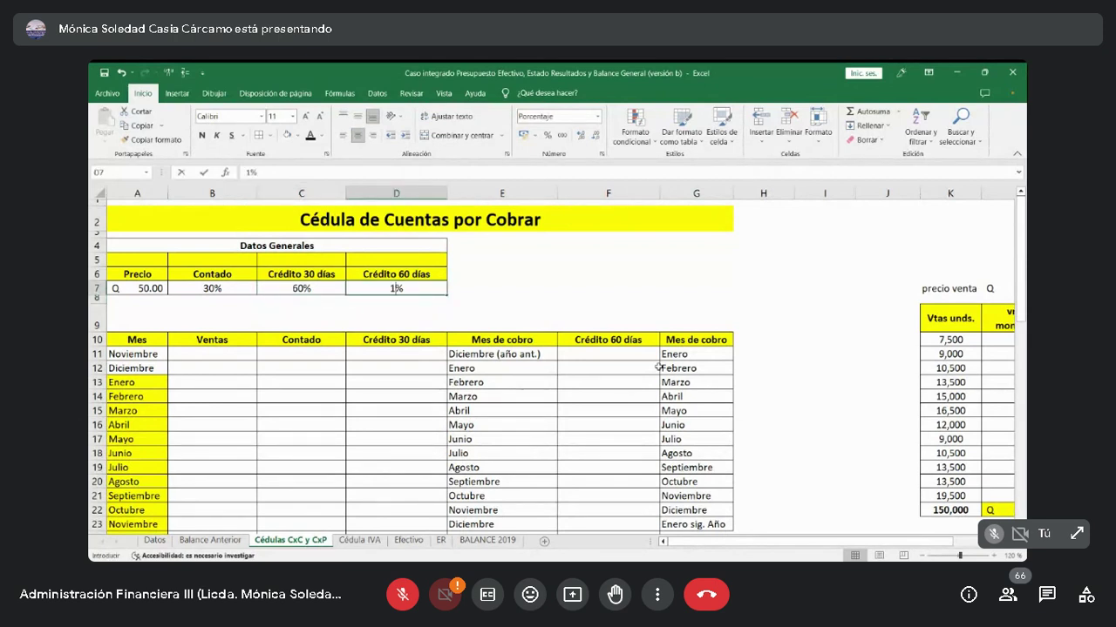
{"action": "type", "text": "0"}
{"action": "key", "text": "Return"}
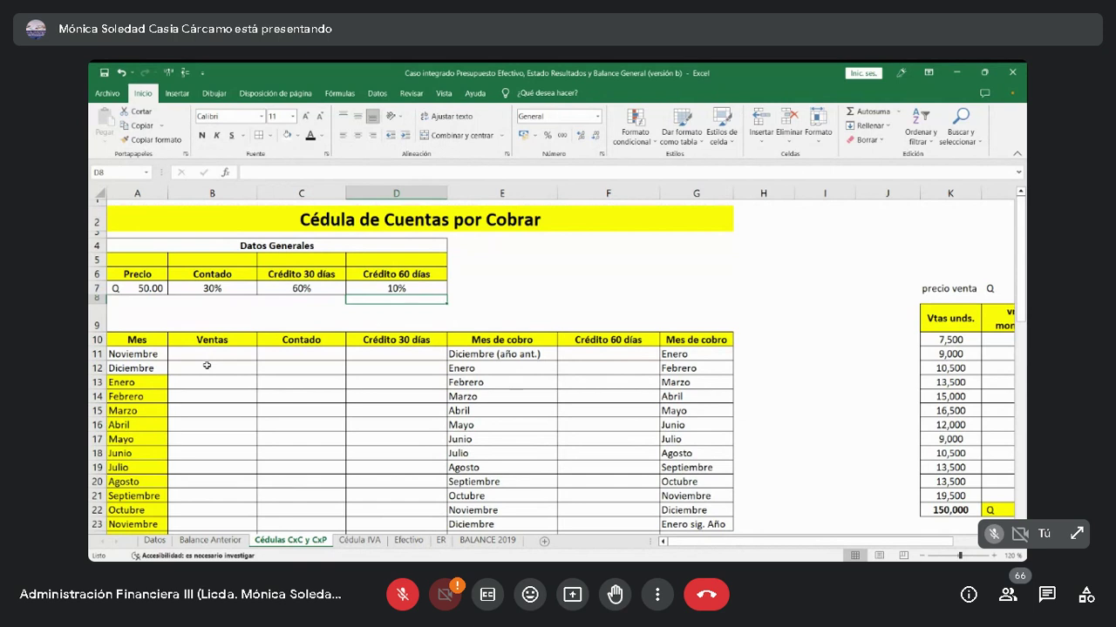
Check the Noviembre and Diciembre rows of the previous year against the 30-day and 60-day credit percentages.
{"action": "left_click_drag", "start_coordinate": [140, 356], "coordinate": [142, 367]}
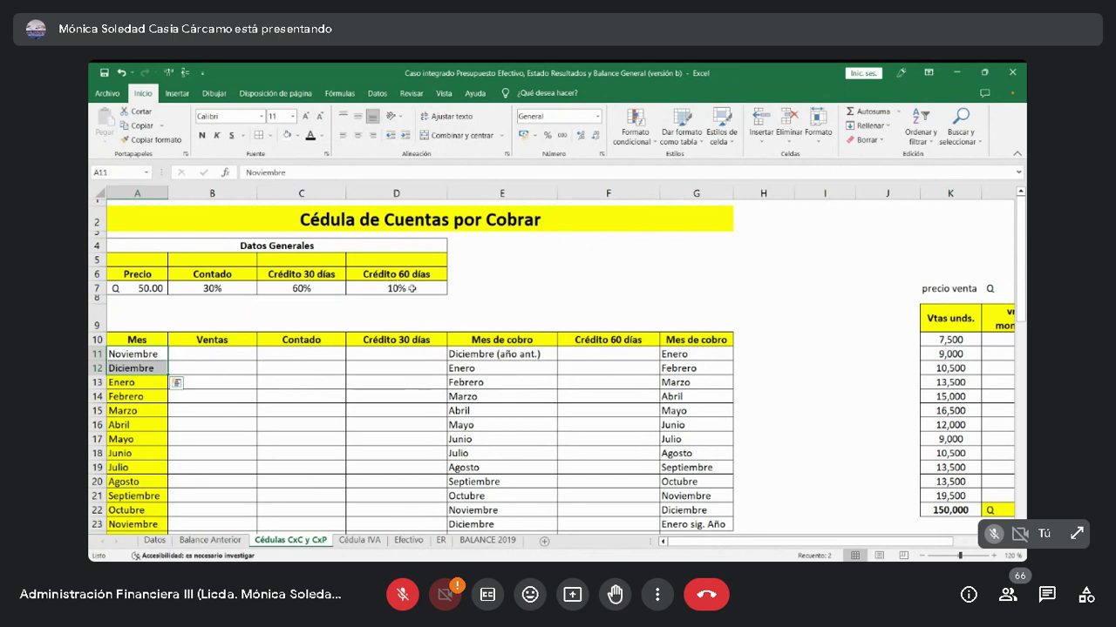
{"action": "left_click", "coordinate": [336, 288]}
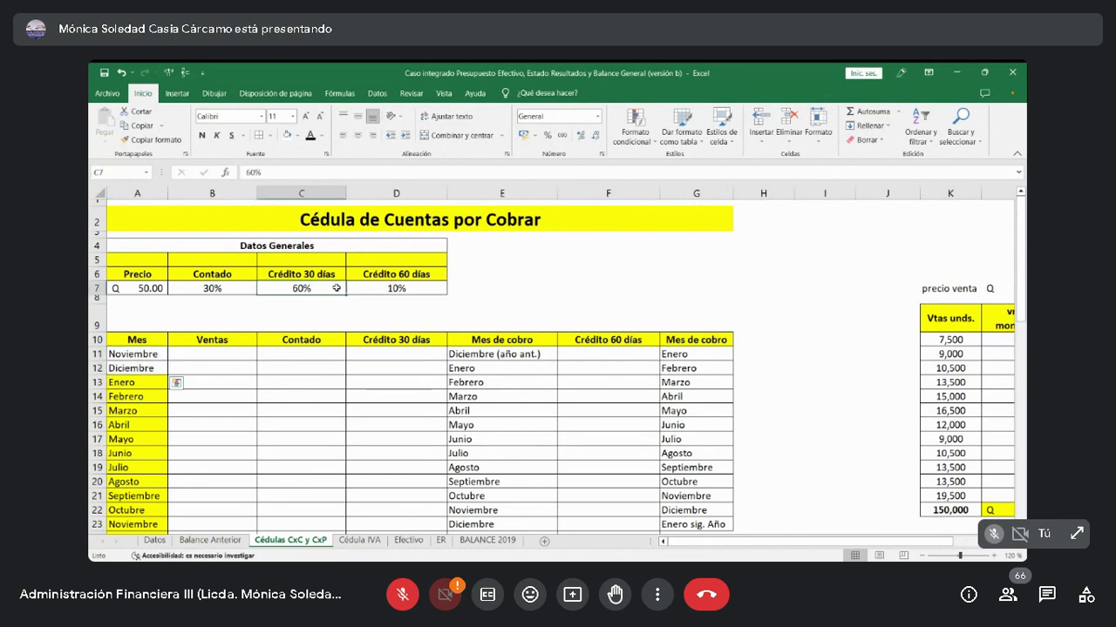
{"action": "left_click_drag", "start_coordinate": [336, 288], "coordinate": [374, 288]}
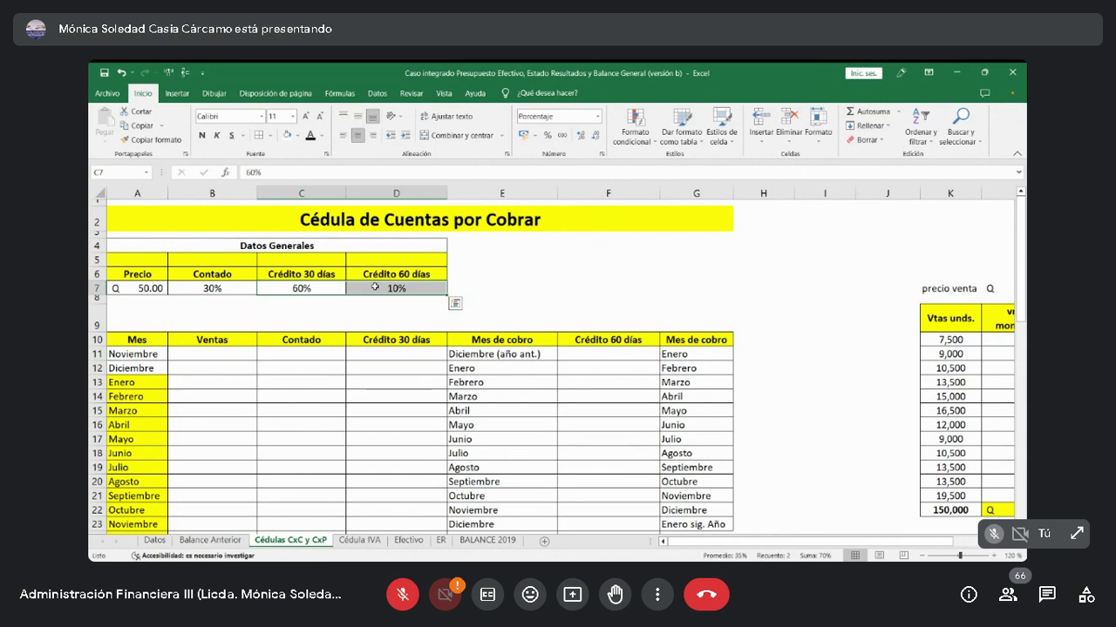
{"action": "left_click", "coordinate": [151, 368]}
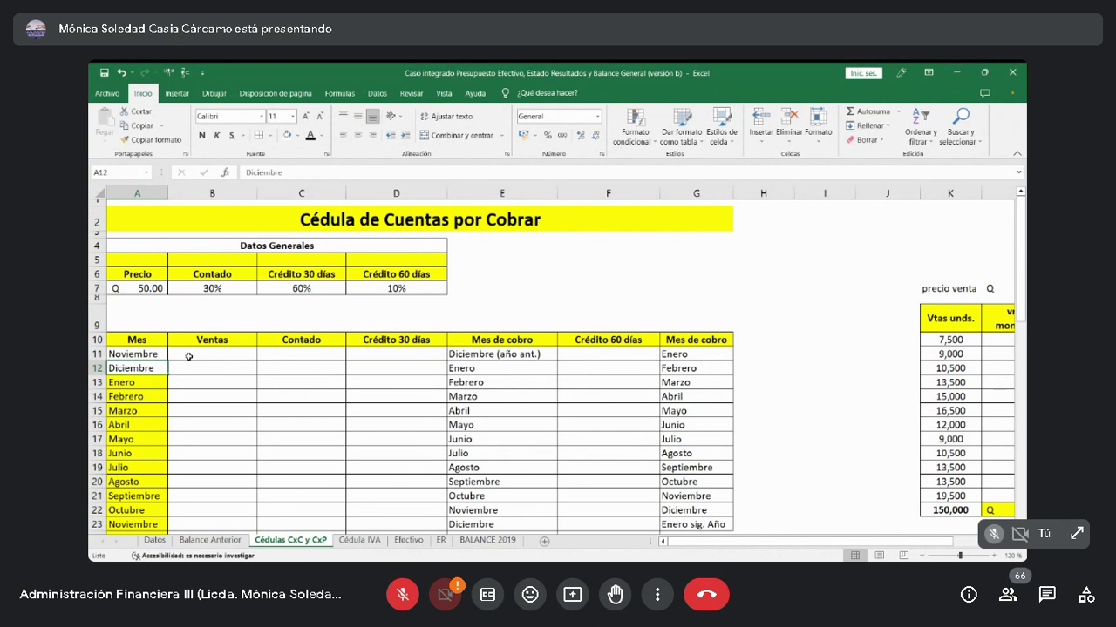
{"action": "left_click", "coordinate": [228, 359]}
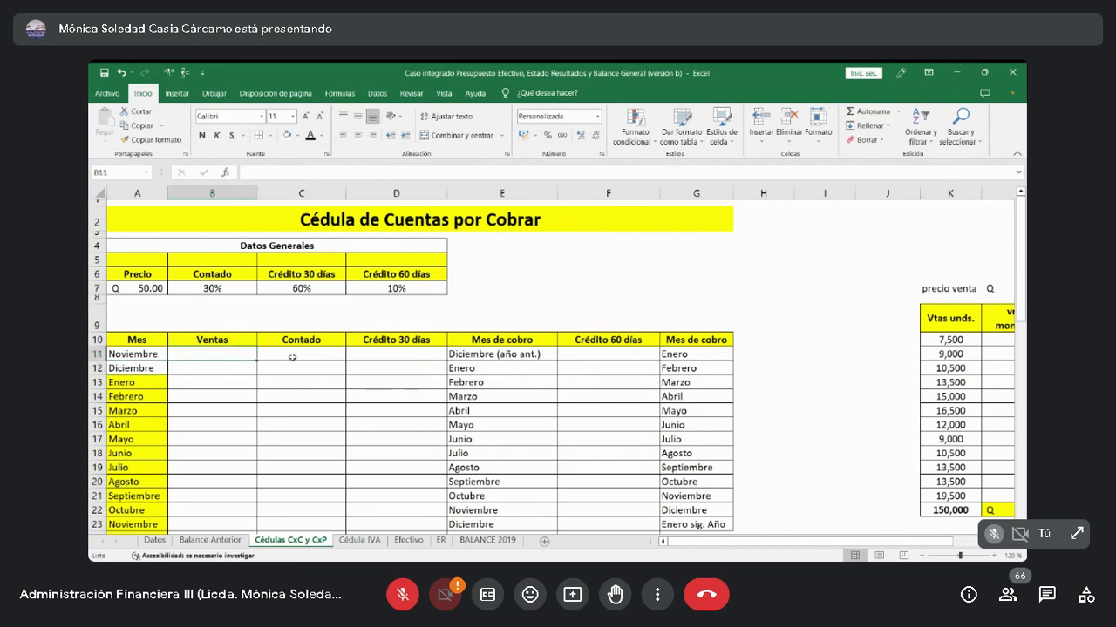
{"action": "left_click", "coordinate": [127, 368]}
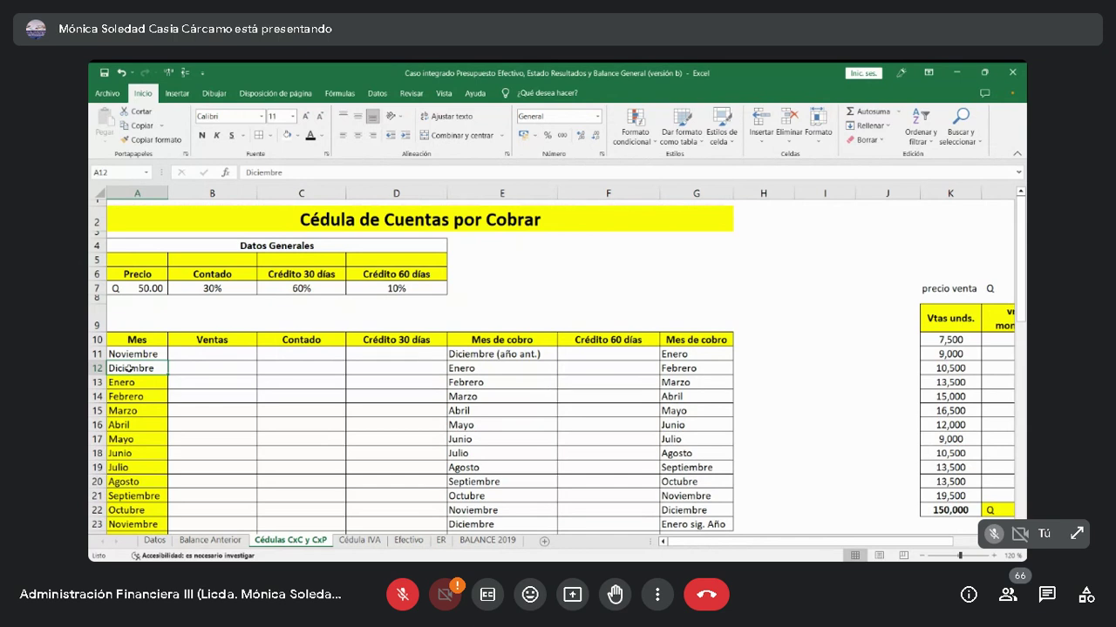
{"action": "key", "text": "Up"}
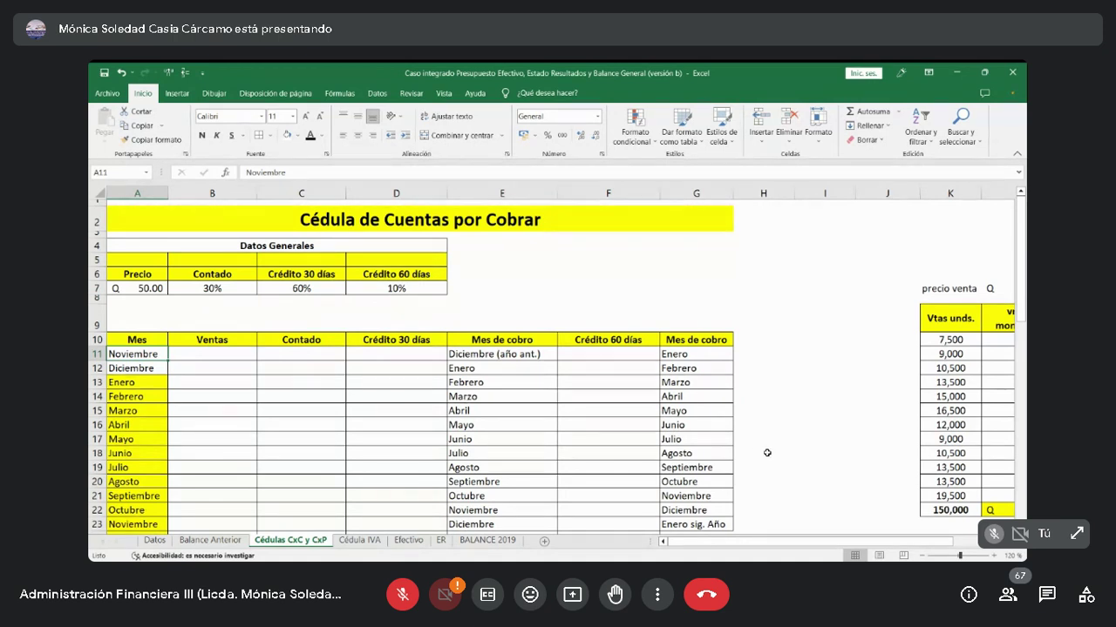
Enter 12,500 units for the previous year's Noviembre below the Vtas unds. table.
{"action": "left_click", "coordinate": [819, 522]}
{"action": "key", "text": "Down"}
{"action": "key", "text": "Down"}
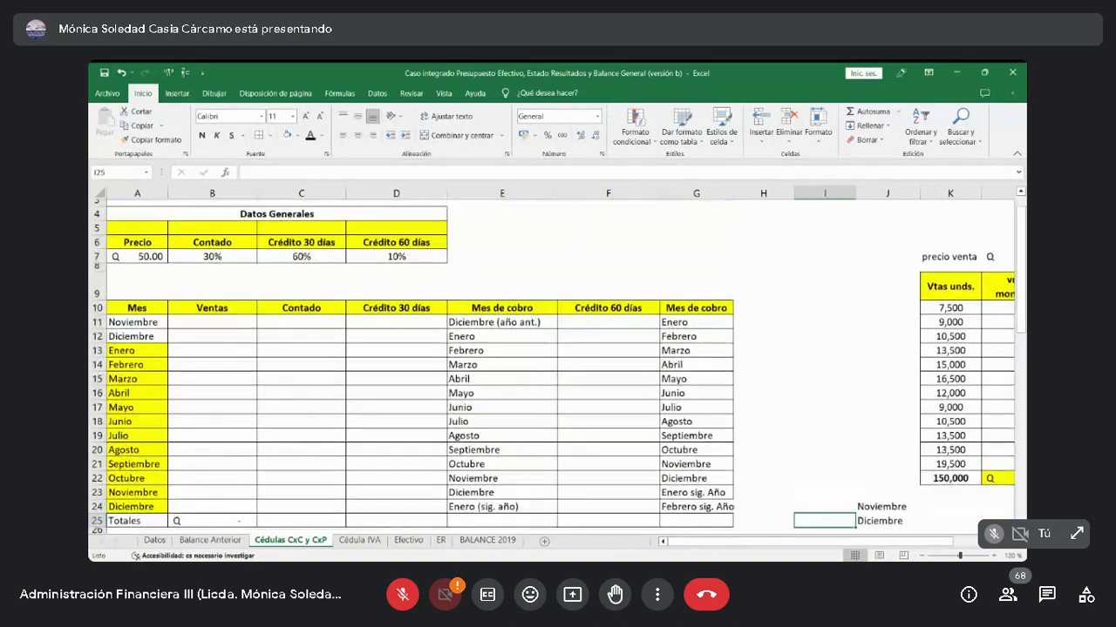
{"action": "key", "text": "Right"}
{"action": "key", "text": "Right"}
{"action": "scroll", "coordinate": [558, 361], "scroll_direction": "right", "scroll_amount": 3}
{"action": "left_click", "coordinate": [711, 506]}
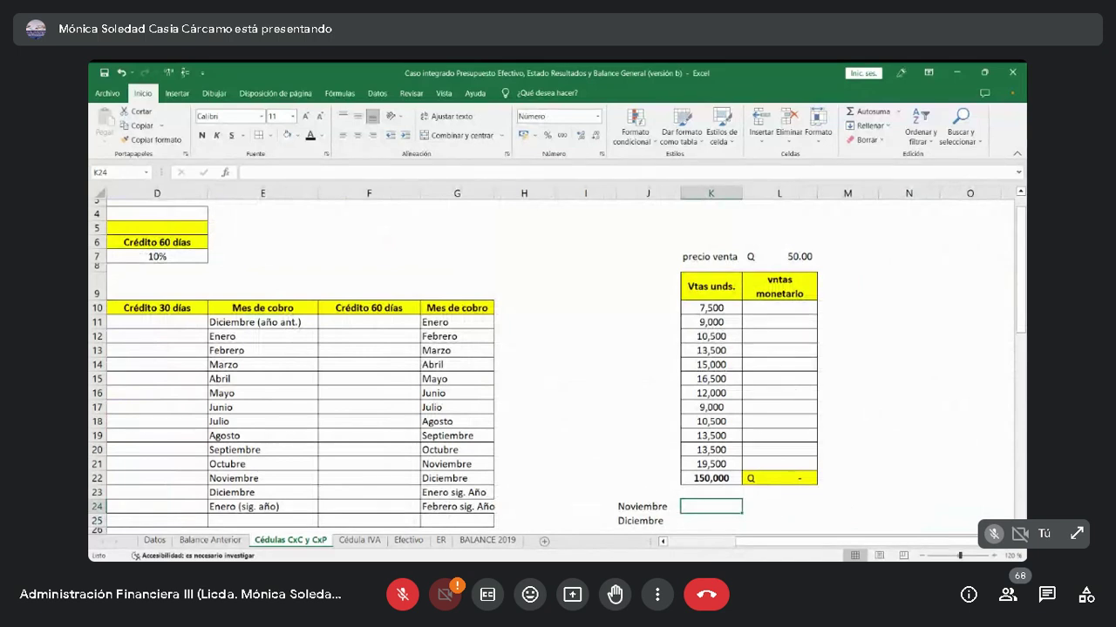
{"action": "type", "text": "12"}
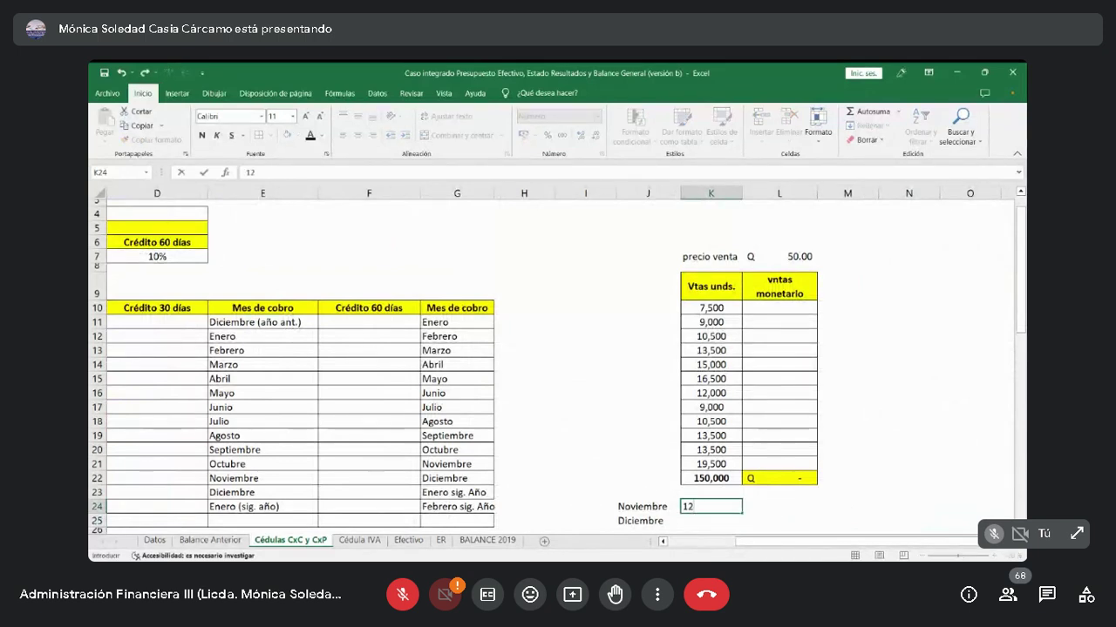
{"action": "type", "text": ",500"}
{"action": "key", "text": "Return"}
Review the Mes column of the schedule and the Contado percentage in Datos Generales.
{"action": "key", "text": "Up"}
{"action": "key", "text": "Left"}
{"action": "key", "text": "Left"}
{"action": "key", "text": "Left"}
{"action": "key", "text": "Left"}
{"action": "key", "text": "Left"}
{"action": "key", "text": "Left"}
{"action": "key", "text": "Left"}
{"action": "key", "text": "Left"}
{"action": "key", "text": "Left"}
{"action": "key", "text": "Left"}
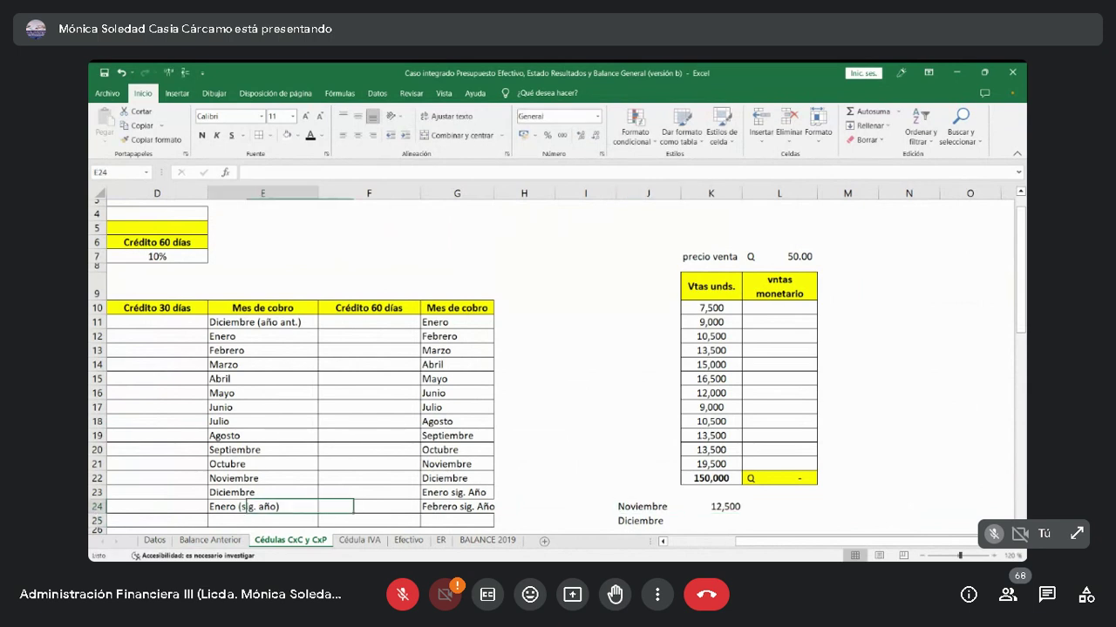
{"action": "key", "text": "Up"}
{"action": "key", "text": "Up"}
{"action": "key", "text": "Up"}
{"action": "key", "text": "Up"}
{"action": "key", "text": "Up"}
{"action": "key", "text": "Up"}
{"action": "key", "text": "Up"}
{"action": "key", "text": "Up"}
{"action": "key", "text": "Up"}
{"action": "key", "text": "Up"}
{"action": "key", "text": "Up"}
{"action": "key", "text": "Up"}
{"action": "key", "text": "Up"}
{"action": "key", "text": "Up"}
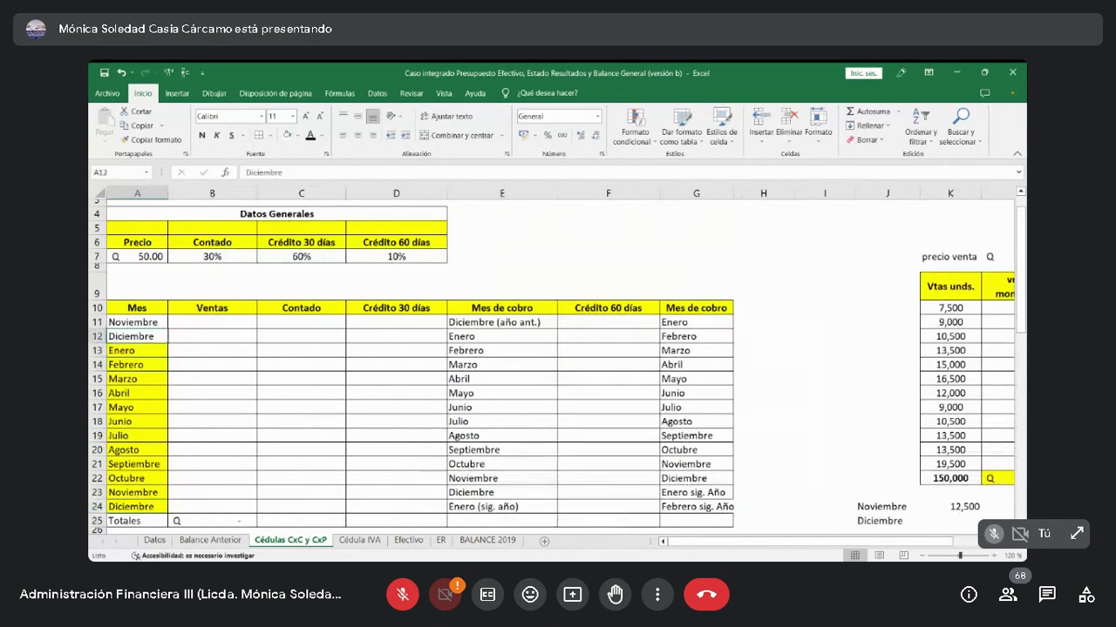
{"action": "key", "text": "Up"}
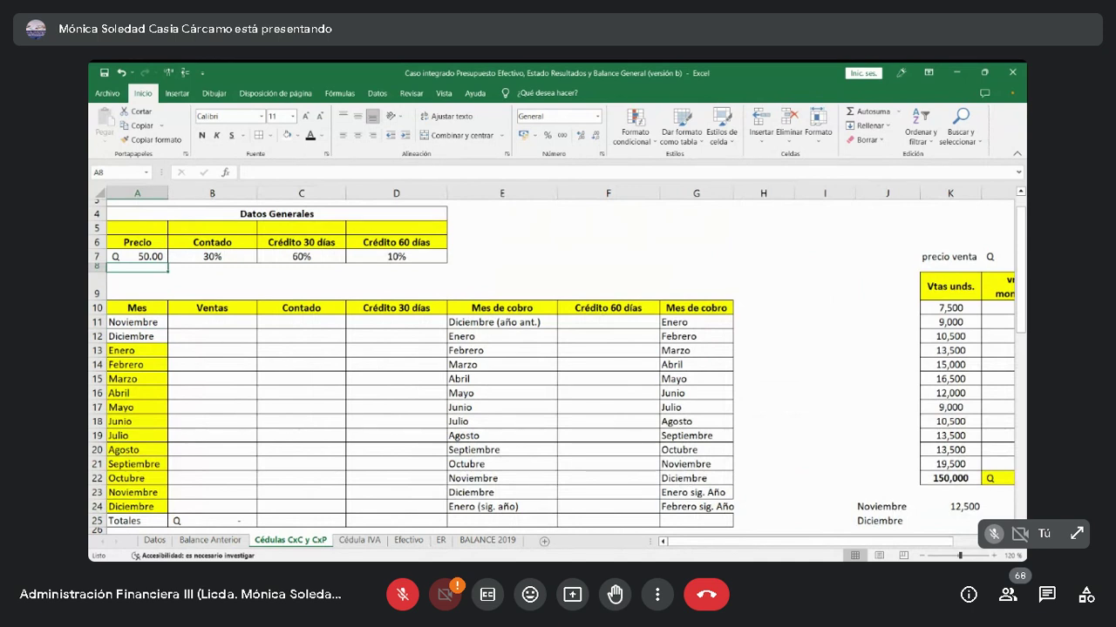
{"action": "left_click", "coordinate": [211, 257]}
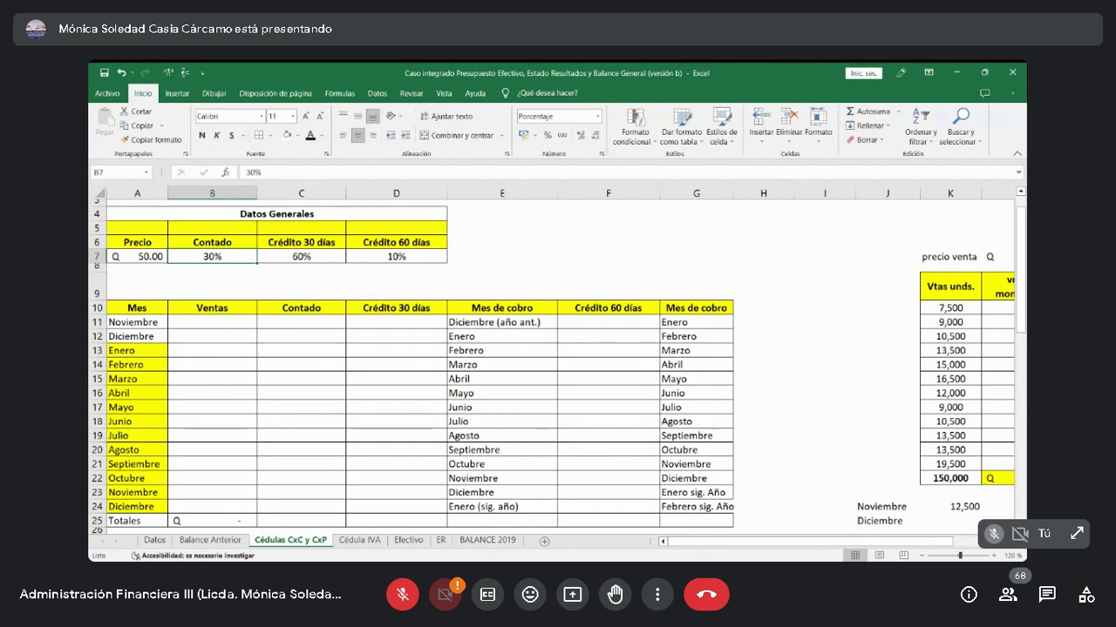
{"action": "left_click_drag", "start_coordinate": [937, 520], "coordinate": [933, 510]}
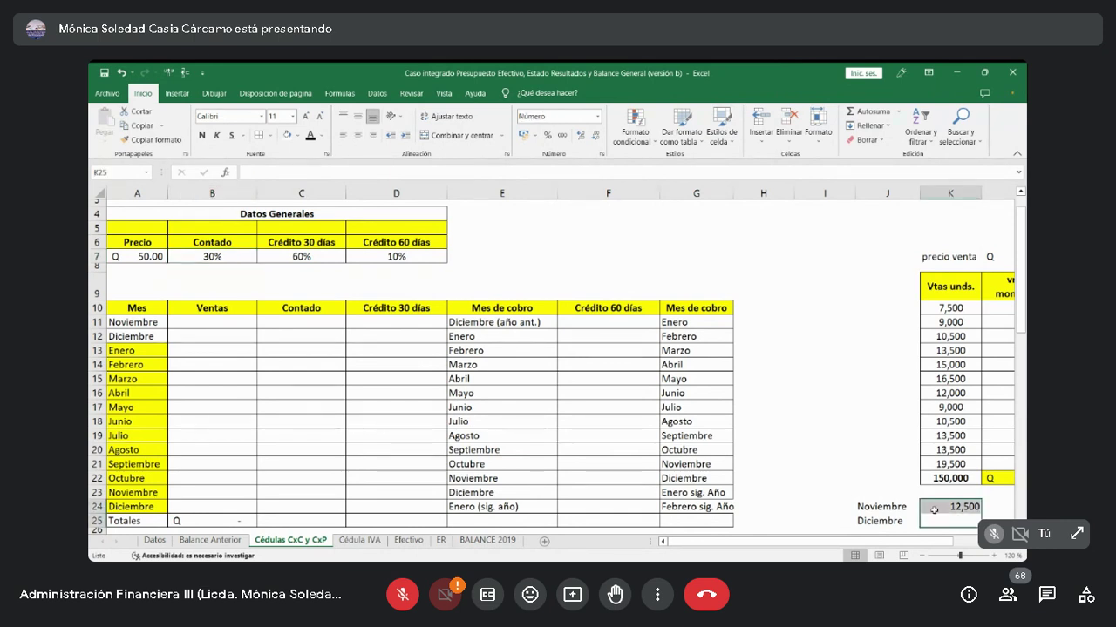
{"action": "left_click", "coordinate": [933, 510]}
{"action": "scroll", "coordinate": [933, 510], "scroll_direction": "right", "scroll_amount": 1}
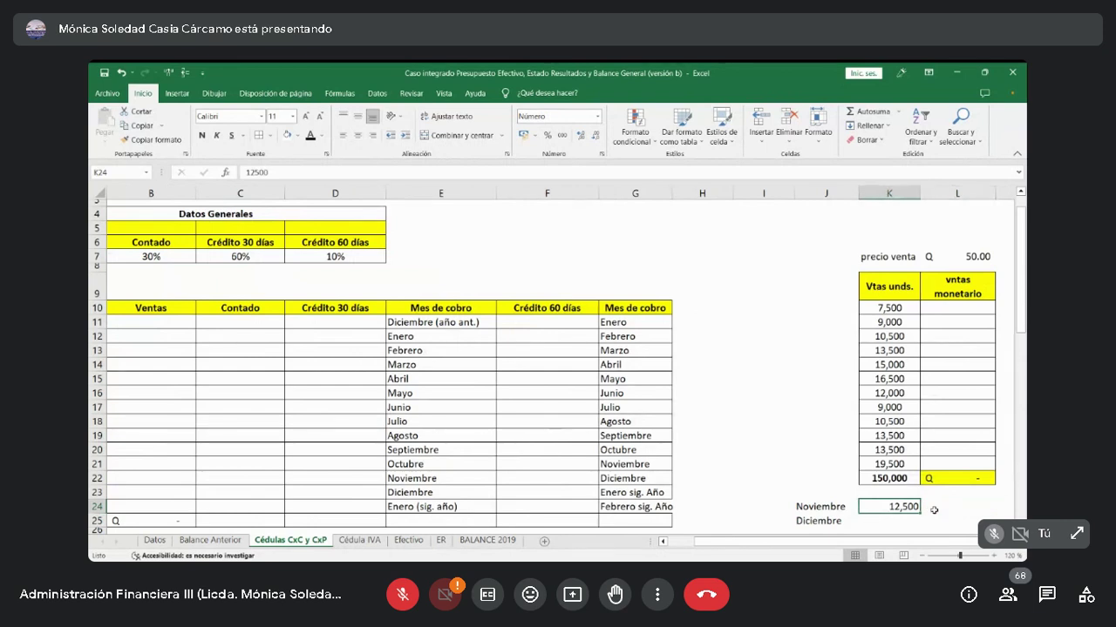
{"action": "key", "text": "Return"}
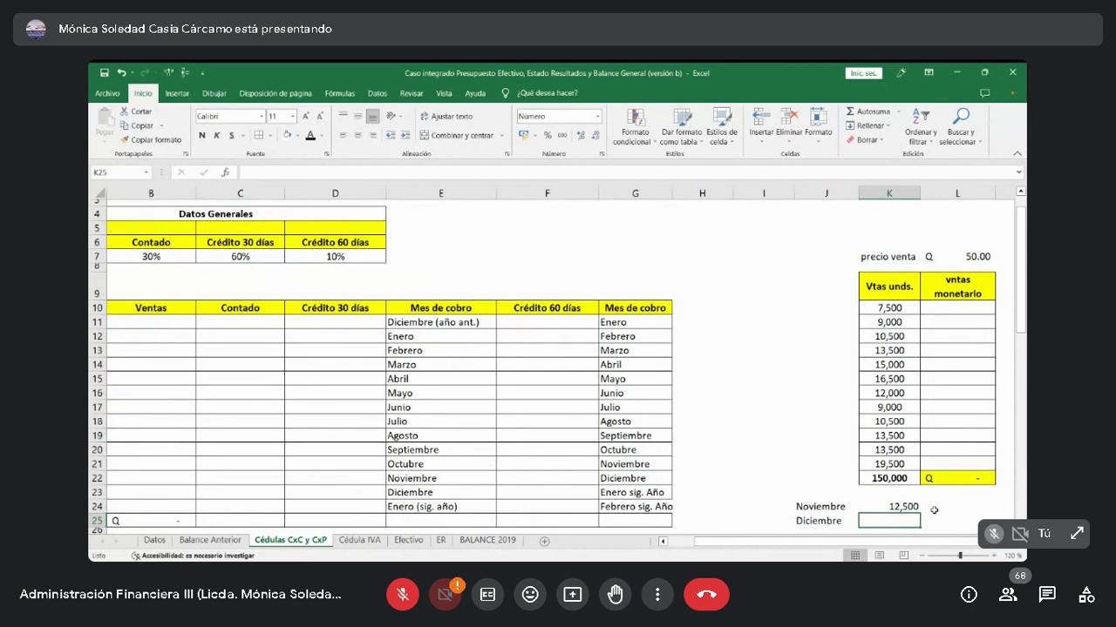
{"action": "key", "text": "Up"}
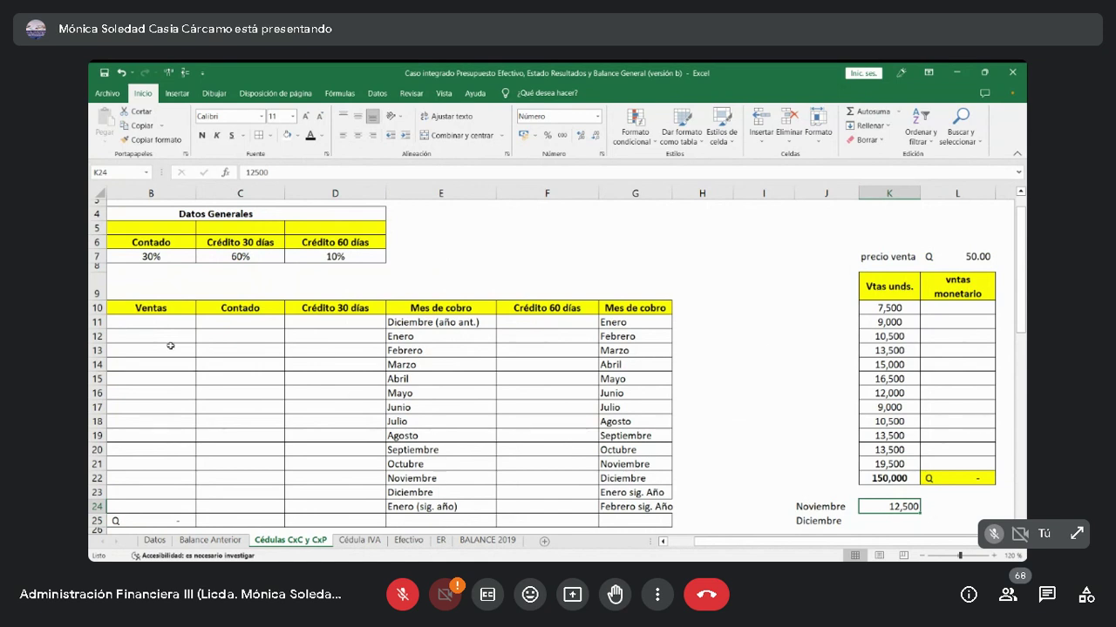
{"action": "left_click_drag", "start_coordinate": [162, 322], "coordinate": [548, 520]}
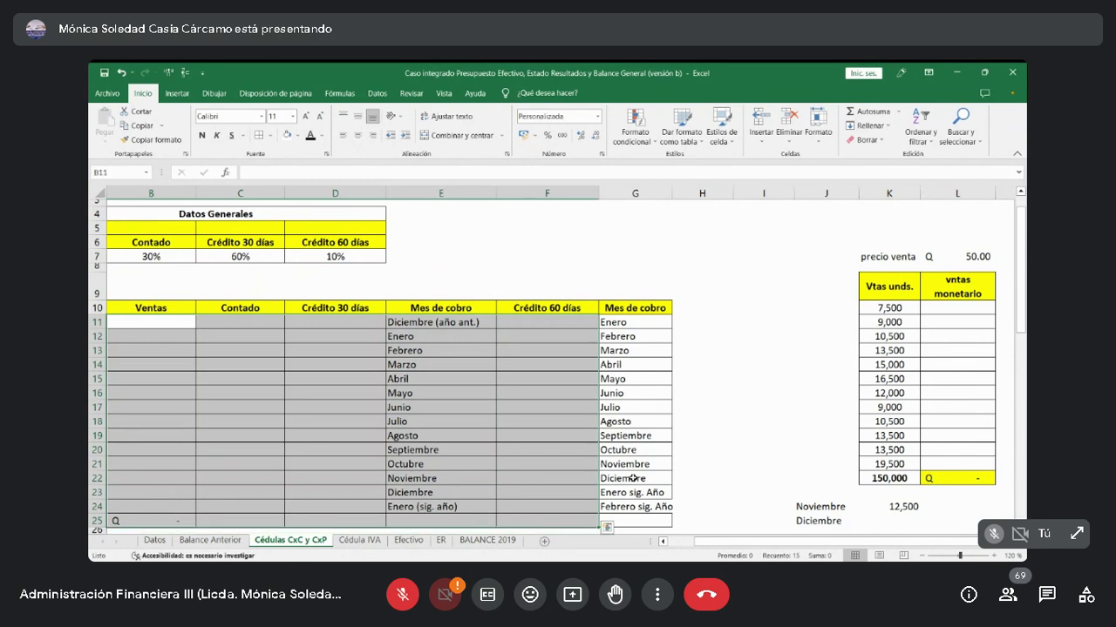
{"action": "left_click", "coordinate": [891, 507]}
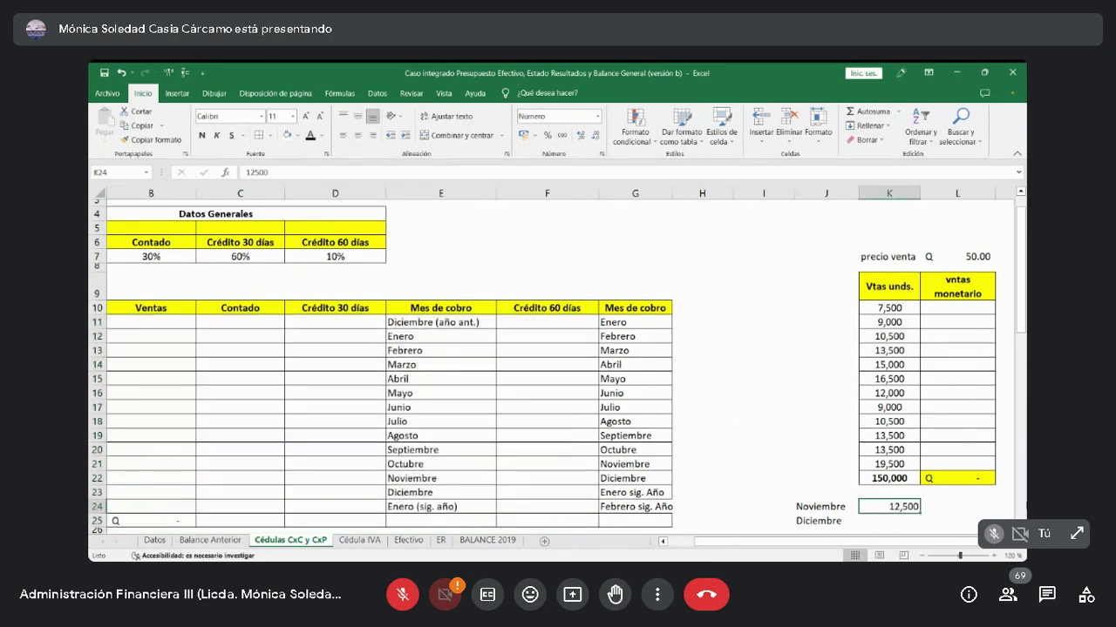
Enter 18,000 units for the previous year's Diciembre below the Vtas unds. table.
{"action": "left_click", "coordinate": [889, 520]}
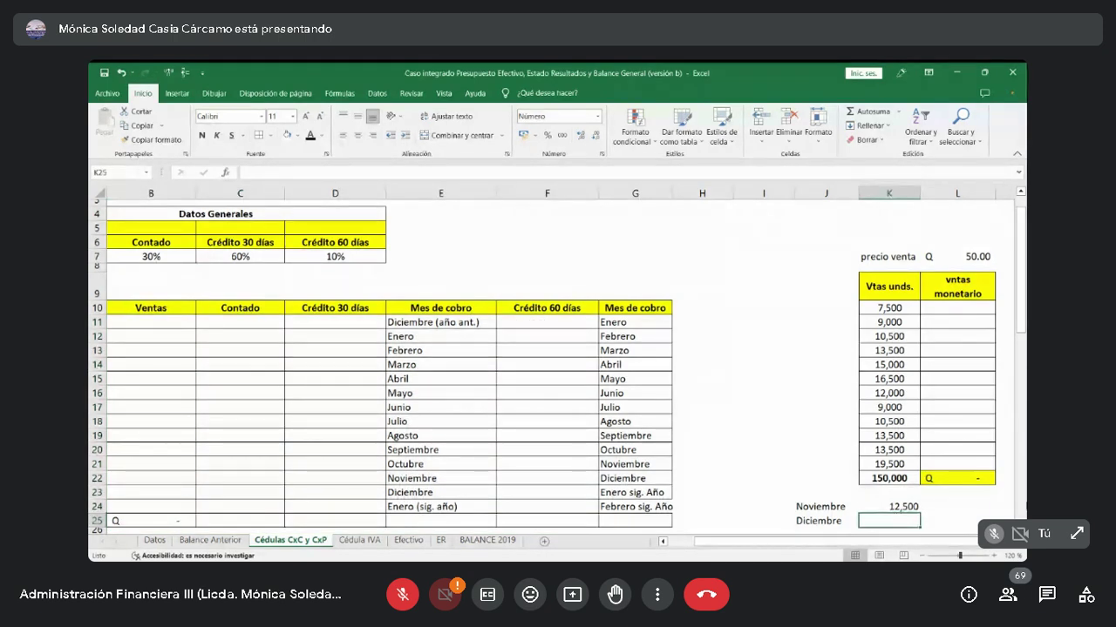
{"action": "type", "text": "1"}
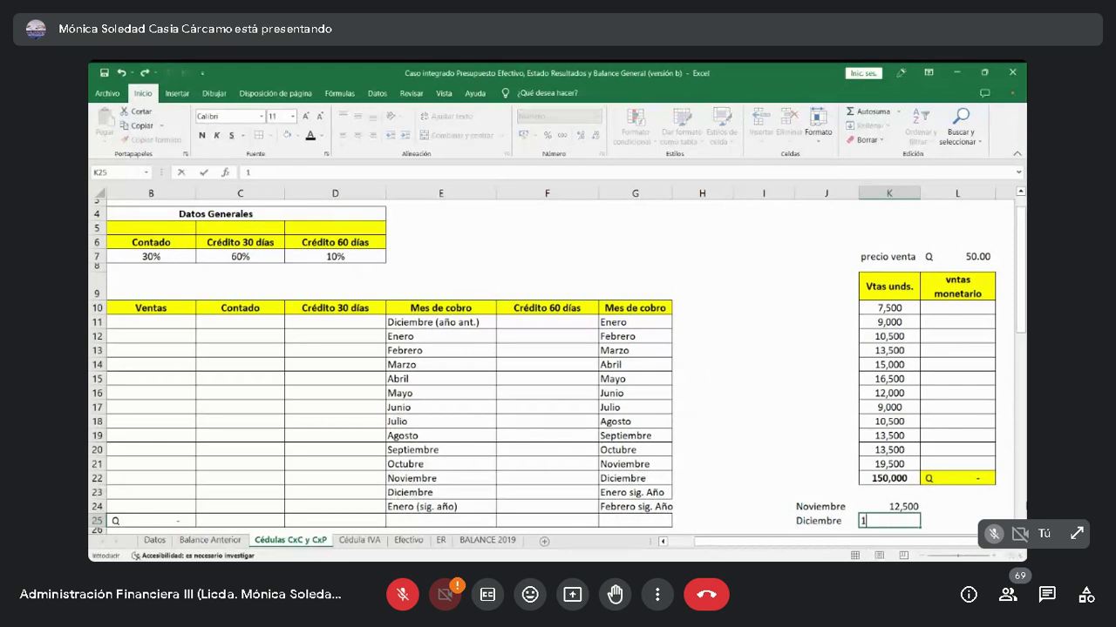
{"action": "type", "text": "8000"}
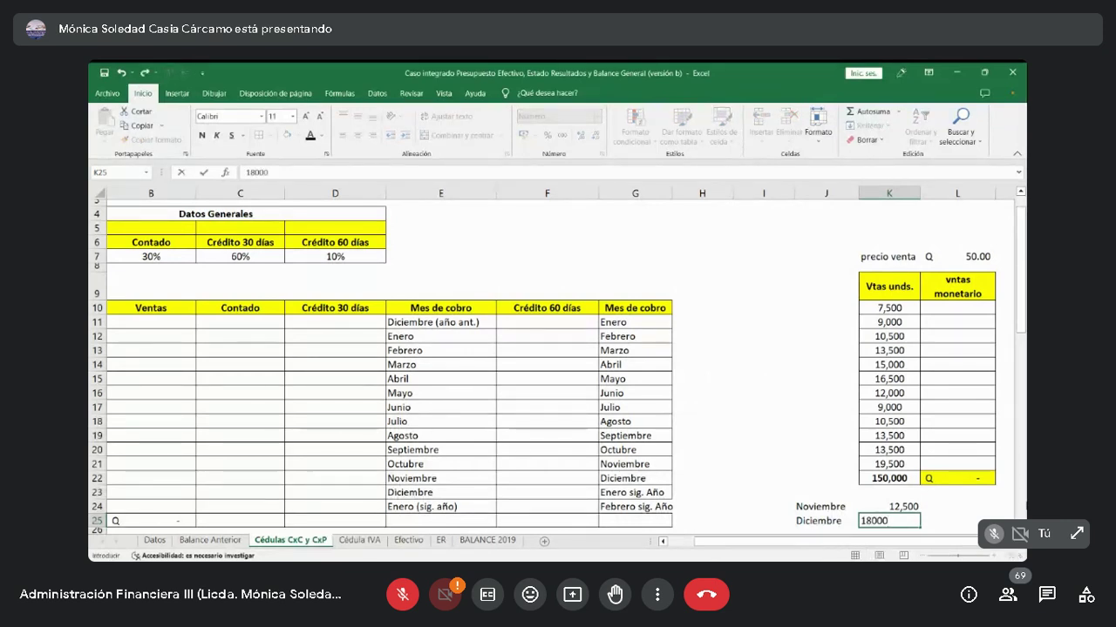
{"action": "key", "text": "Return"}
{"action": "key", "text": "Up"}
{"action": "key", "text": "Up"}
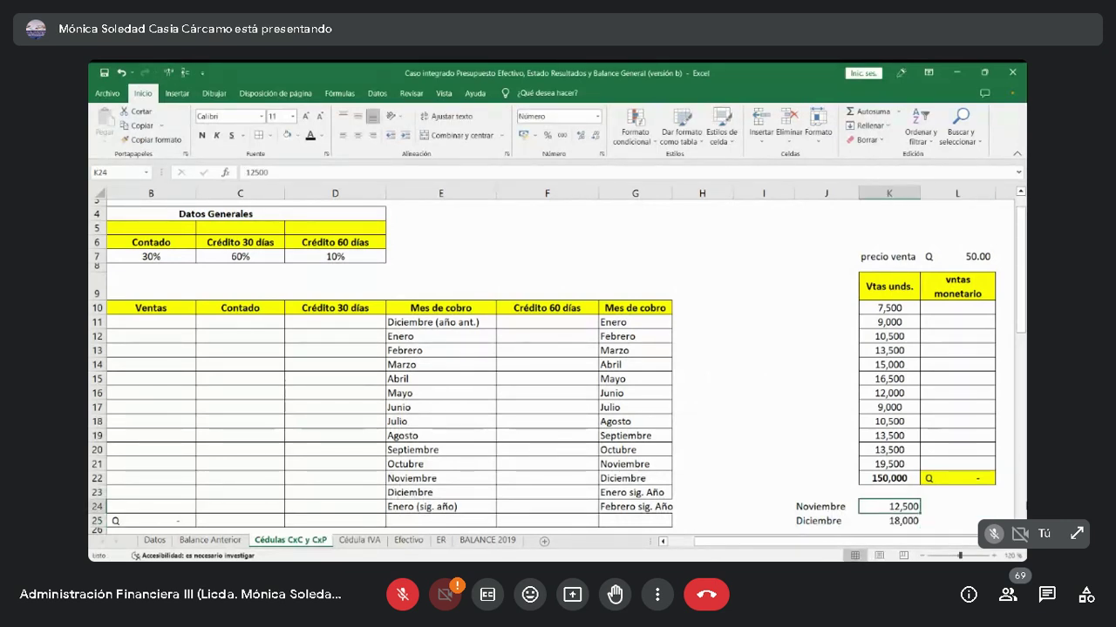
Calculate the monetary sales of the previous year's Noviembre in L24 with the formula =L7*K24.
{"action": "left_click", "coordinate": [957, 506]}
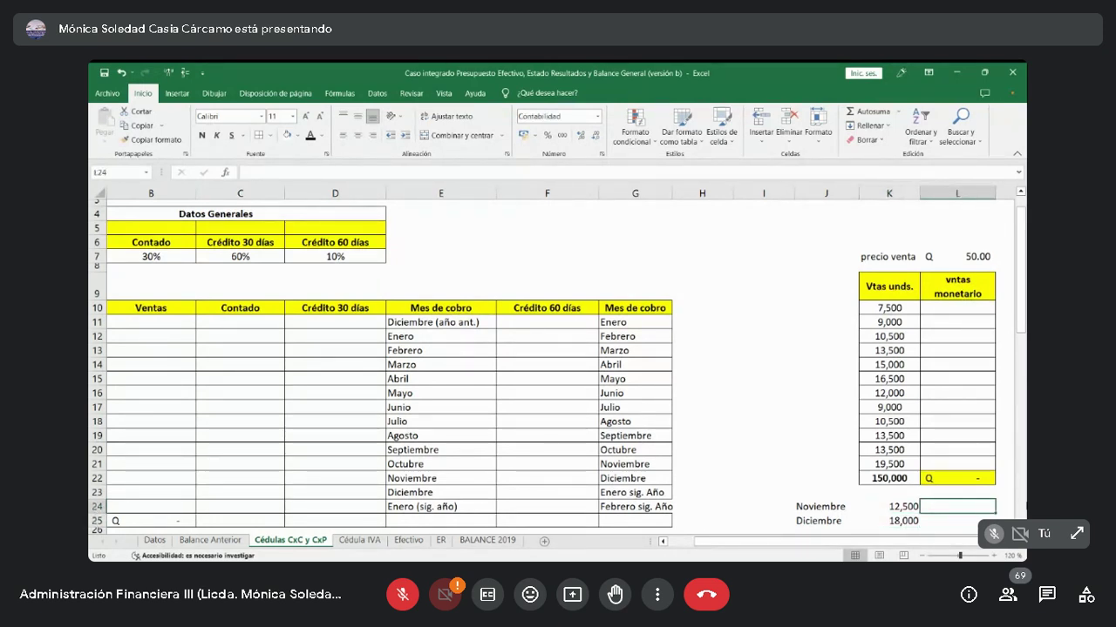
{"action": "type", "text": "="}
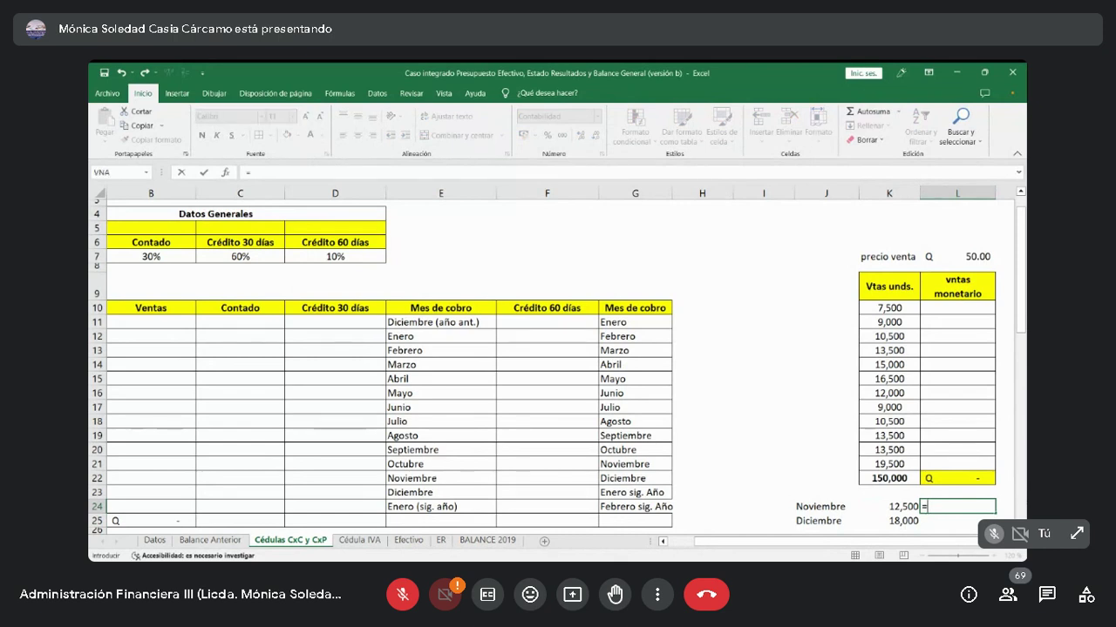
{"action": "left_click", "coordinate": [955, 257]}
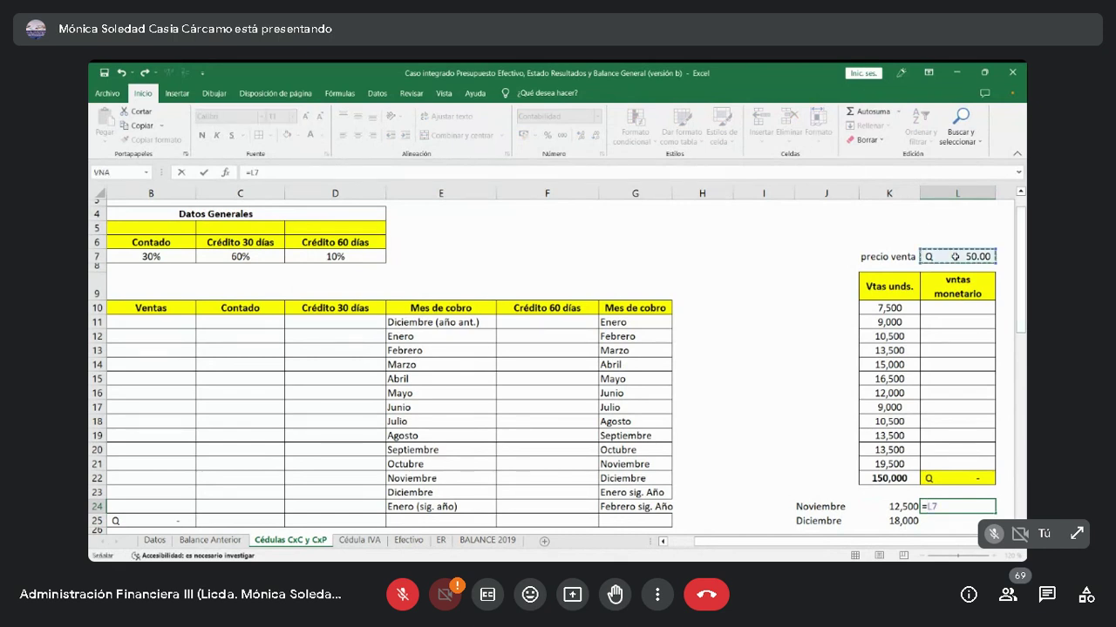
{"action": "type", "text": "*"}
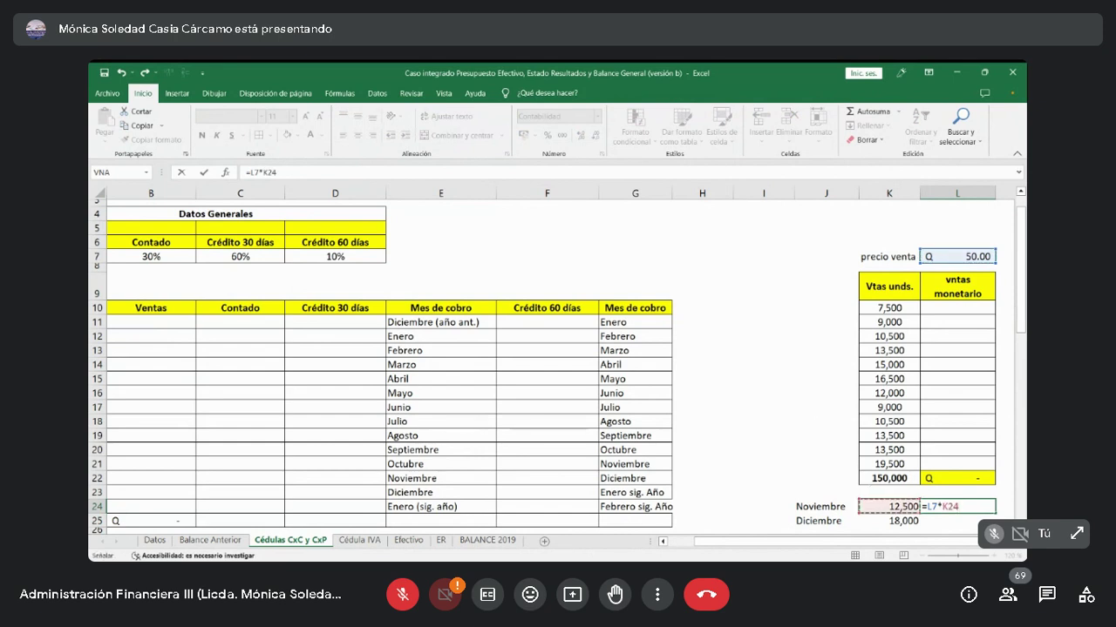
{"action": "key", "text": "Return"}
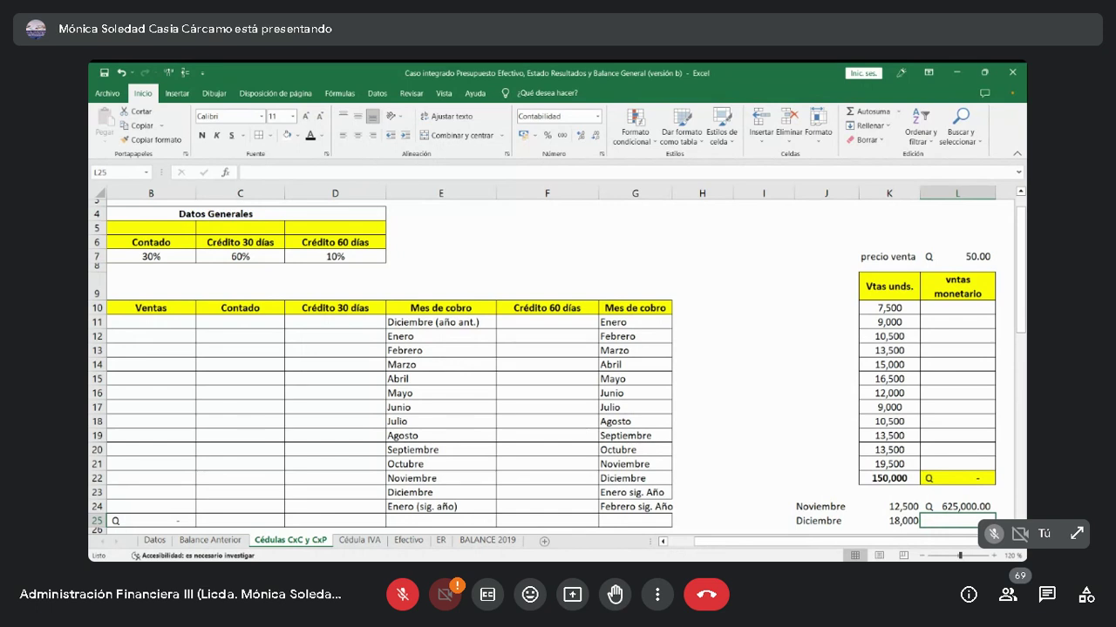
Calculate the monetary sales of the previous year's Diciembre in L25 by multiplying K25 by the precio venta in L7.
{"action": "type", "text": "="}
{"action": "left_click", "coordinate": [889, 521]}
{"action": "type", "text": "*"}
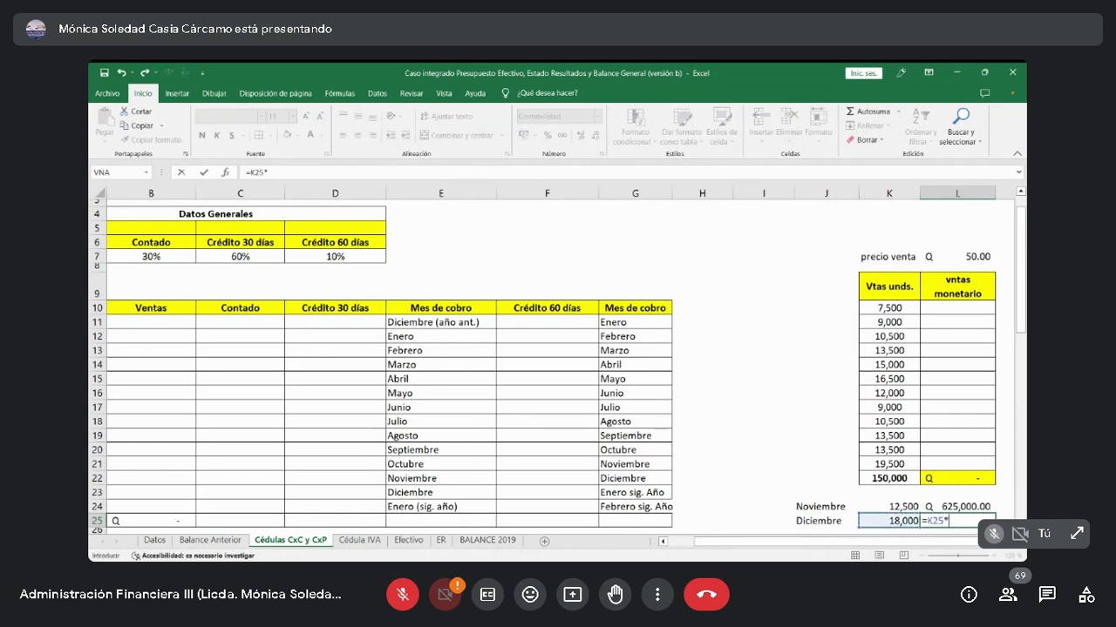
{"action": "left_click", "coordinate": [988, 261]}
{"action": "key", "text": "Return"}
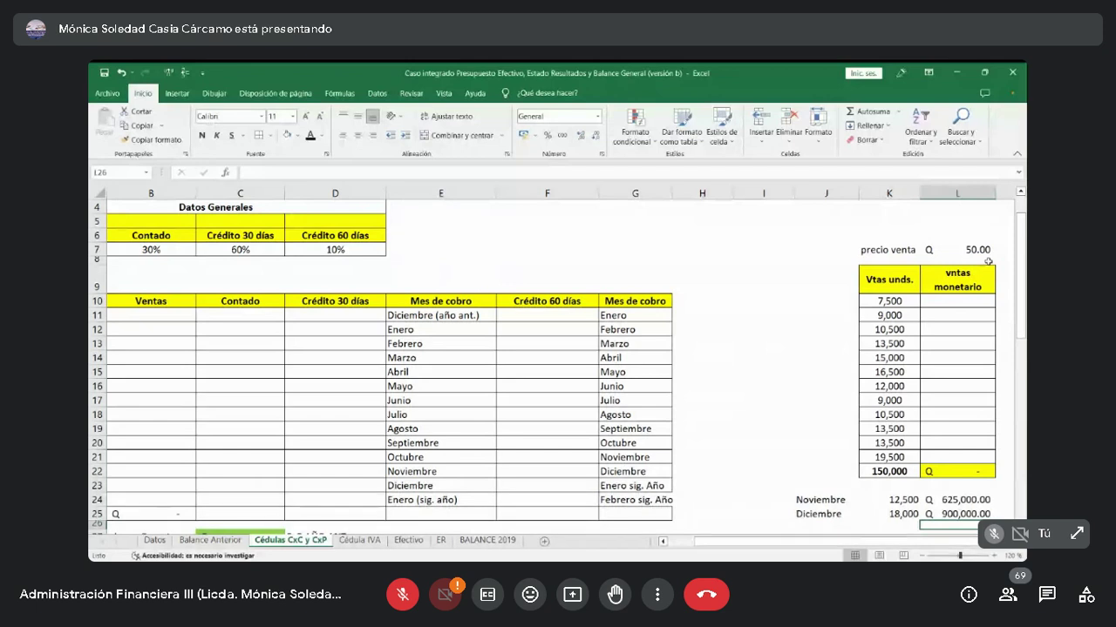
Fill the Noviembre and Diciembre monetary sales cells, L24:L25, with yellow.
{"action": "key", "text": "Up"}
{"action": "key", "text": "Up"}
{"action": "key", "text": "shift+Down"}
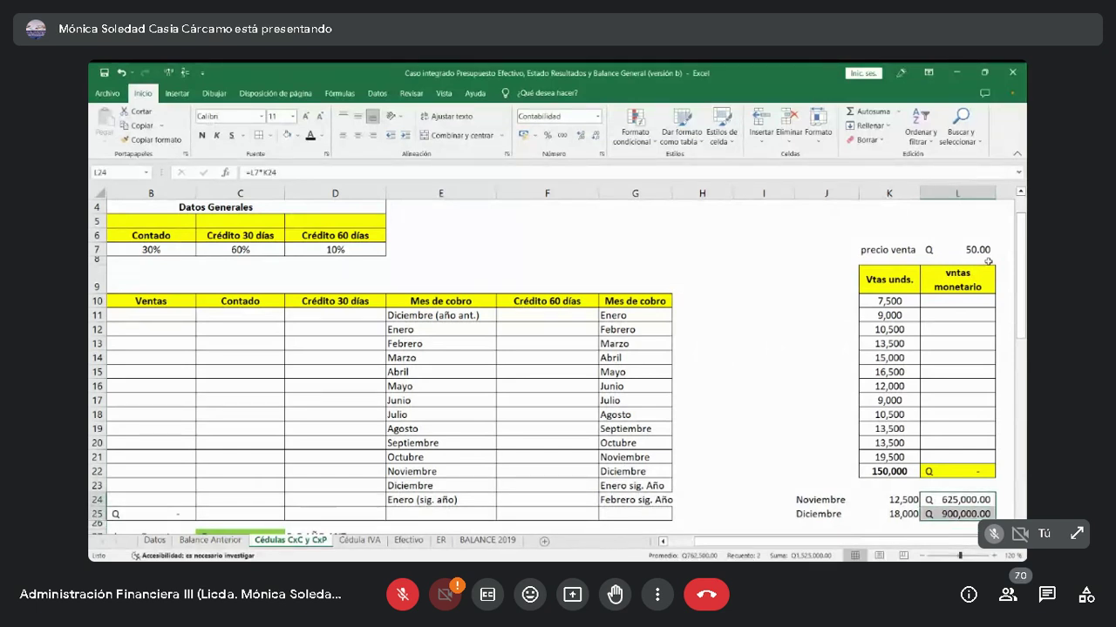
{"action": "left_click_drag", "start_coordinate": [977, 546], "coordinate": [977, 546]}
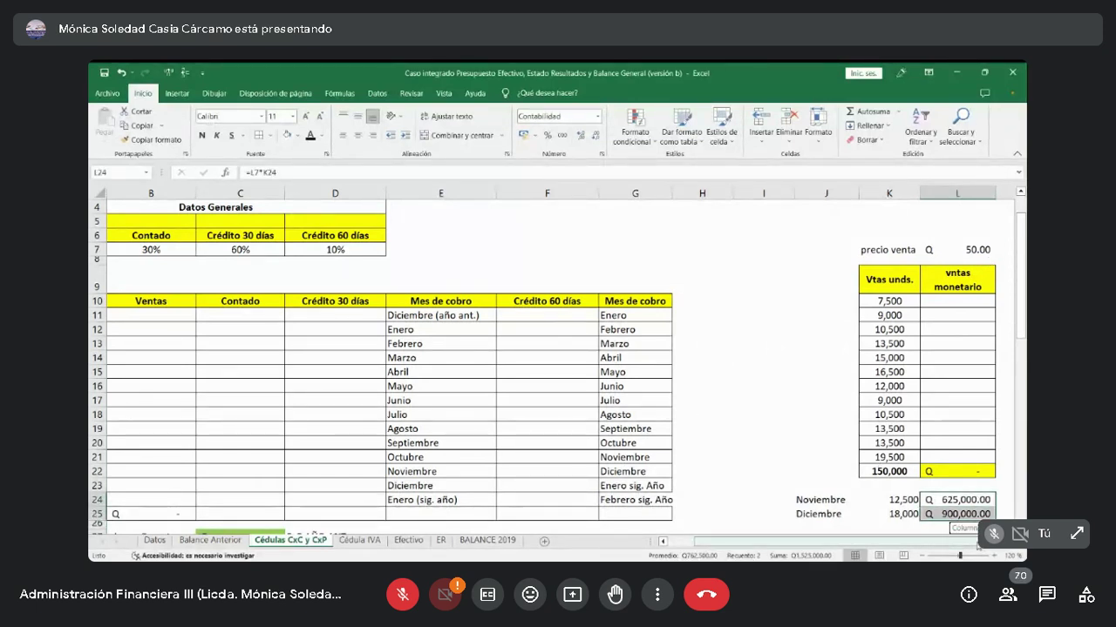
{"action": "scroll", "coordinate": [977, 547], "scroll_direction": "right", "scroll_amount": 2}
{"action": "scroll", "coordinate": [977, 547], "scroll_direction": "down", "scroll_amount": 2}
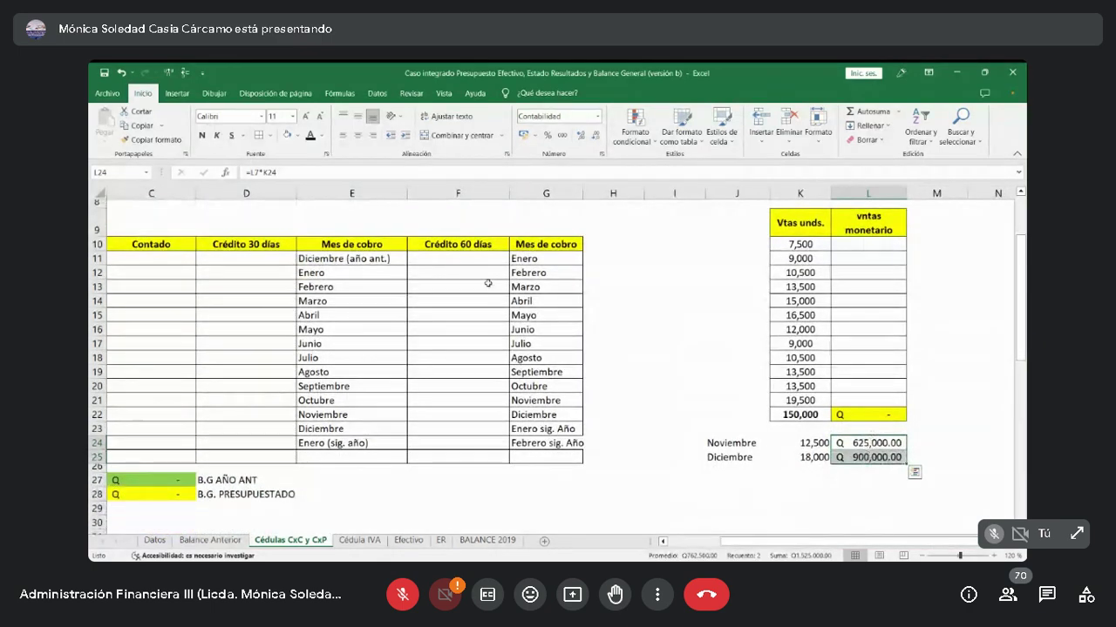
{"action": "left_click", "coordinate": [297, 135]}
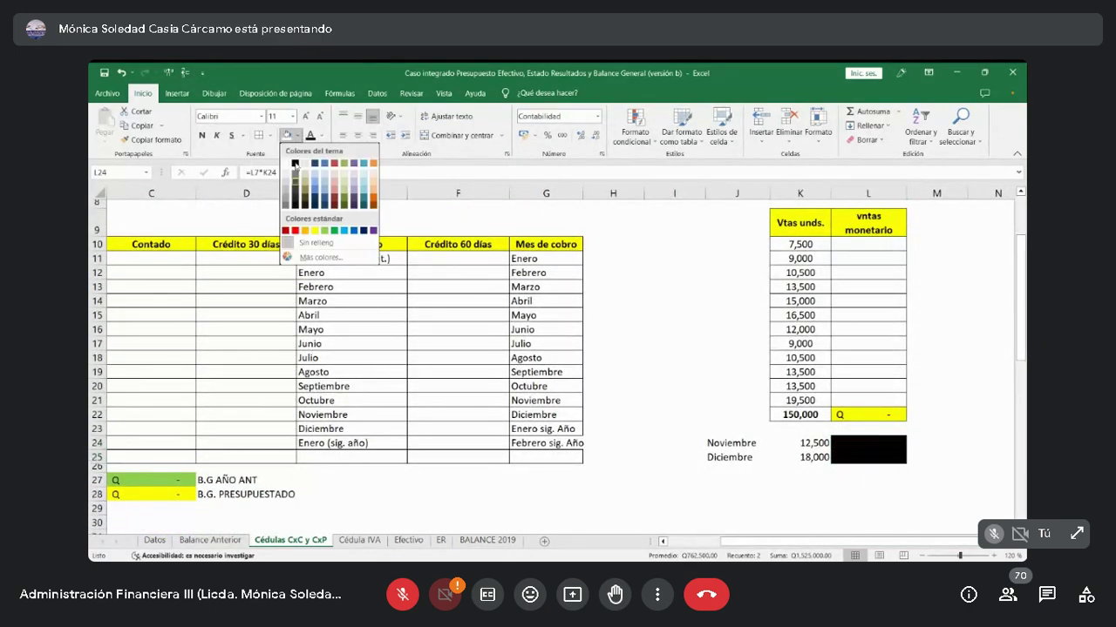
{"action": "left_click", "coordinate": [314, 231]}
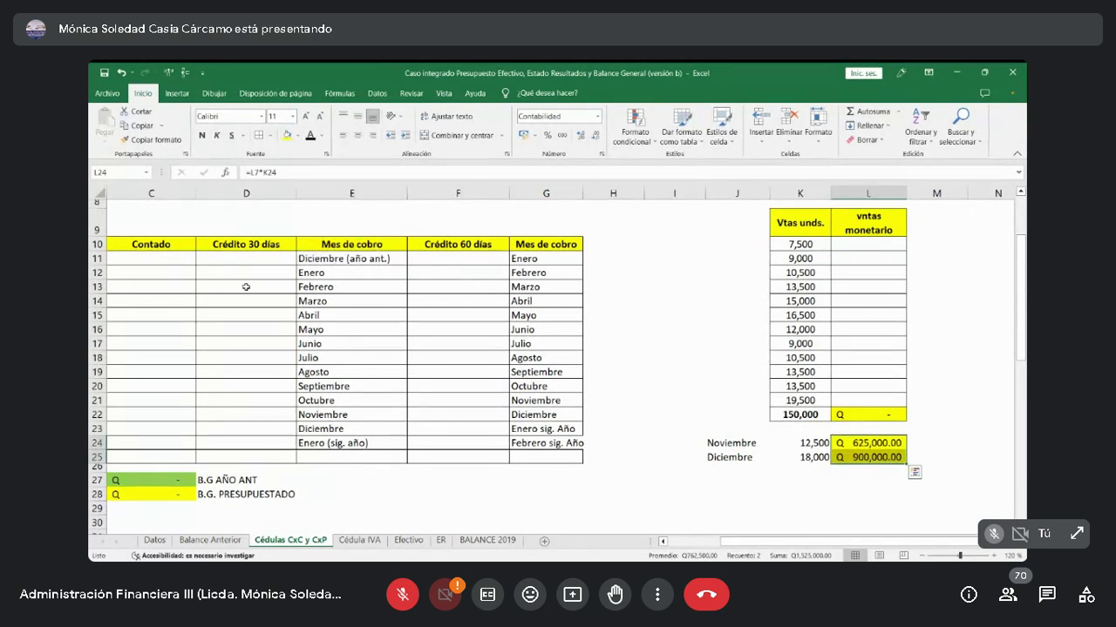
Link the Noviembre Ventas cell, B11, to the previous year's Noviembre monetary sales in L24.
{"action": "left_click", "coordinate": [179, 258]}
{"action": "key", "text": "Home"}
{"action": "left_click", "coordinate": [173, 258]}
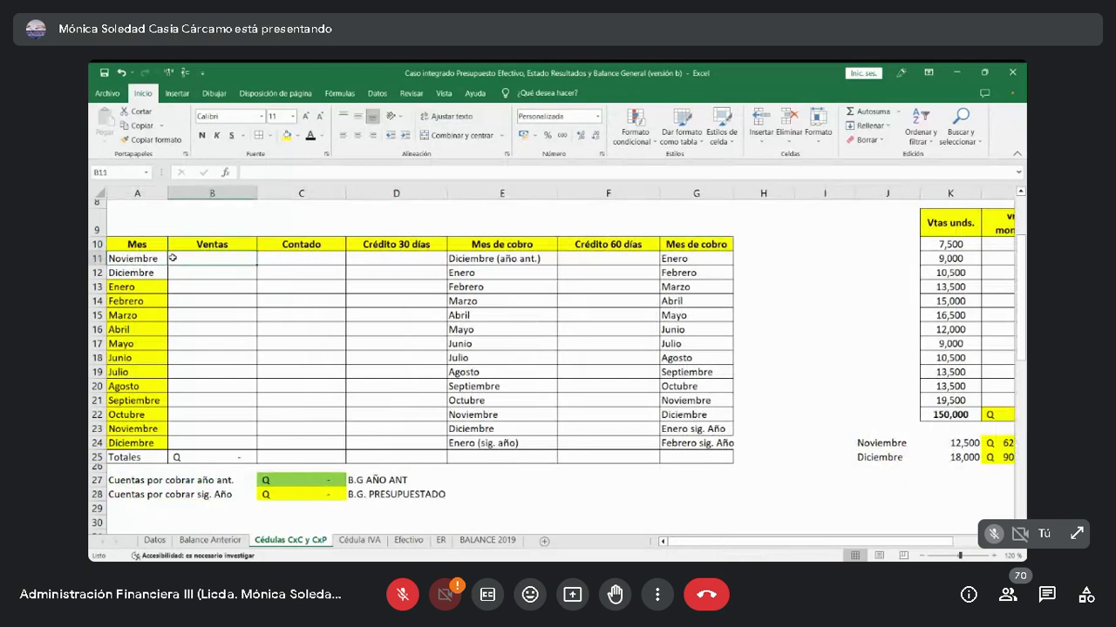
{"action": "type", "text": "="}
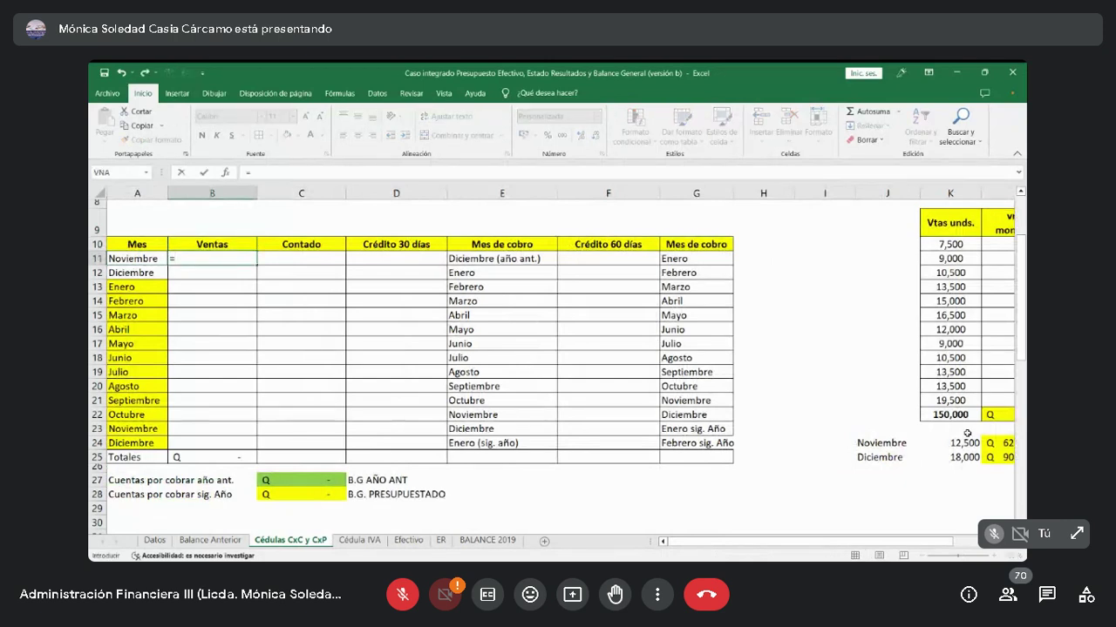
{"action": "left_click", "coordinate": [1005, 442]}
{"action": "key", "text": "Return"}
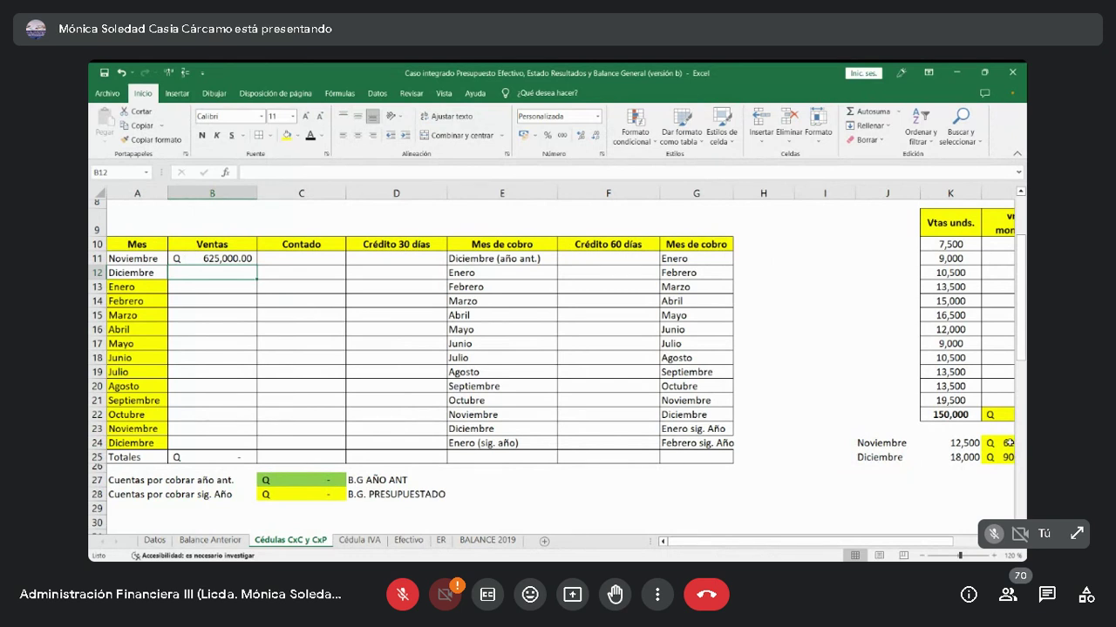
Link the Diciembre Ventas cell, B12, to the previous year's Diciembre monetary sales in L25.
{"action": "type", "text": "="}
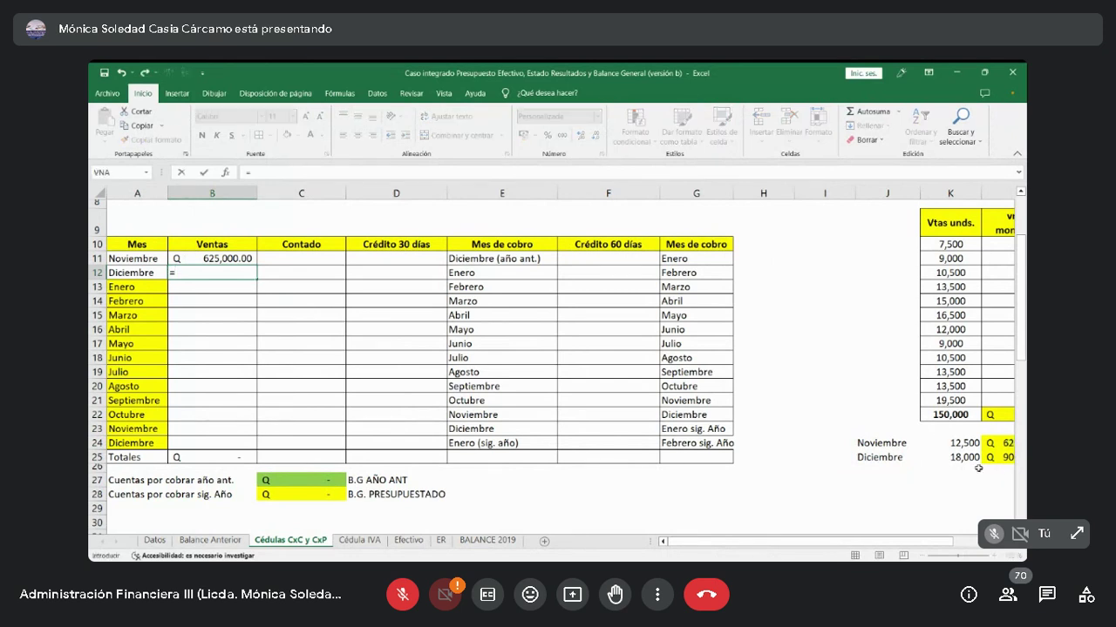
{"action": "left_click", "coordinate": [1000, 457]}
{"action": "key", "text": "Return"}
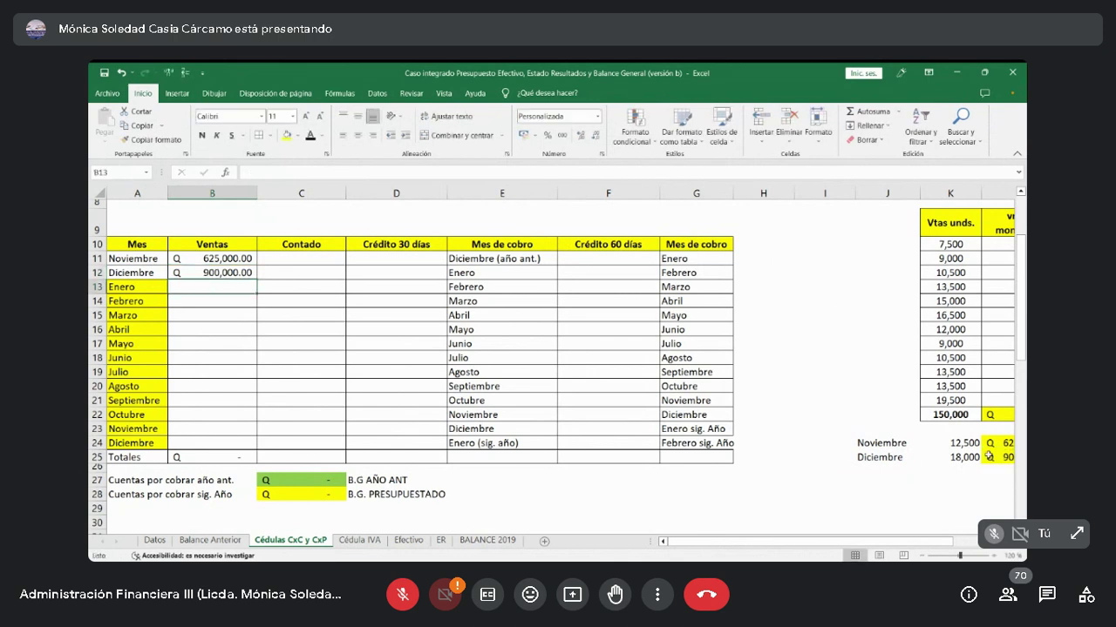
Review the linked Ventas formulas in B11:B12 and the budget-year months in the Mes column from Enero to Octubre.
{"action": "key", "text": "Up"}
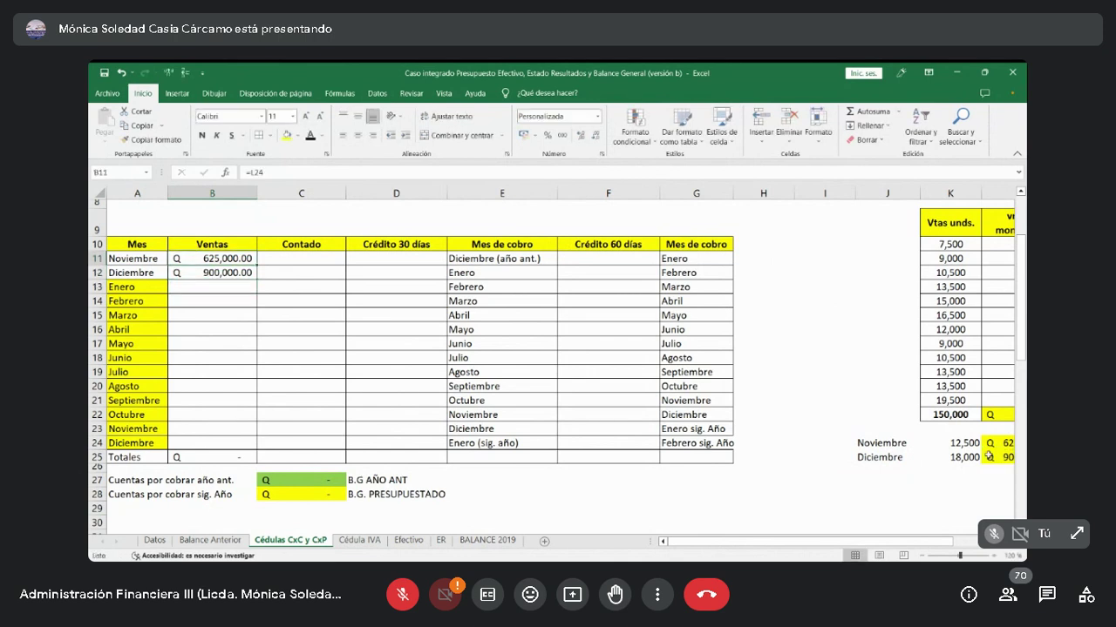
{"action": "key", "text": "Up"}
{"action": "key", "text": "Down"}
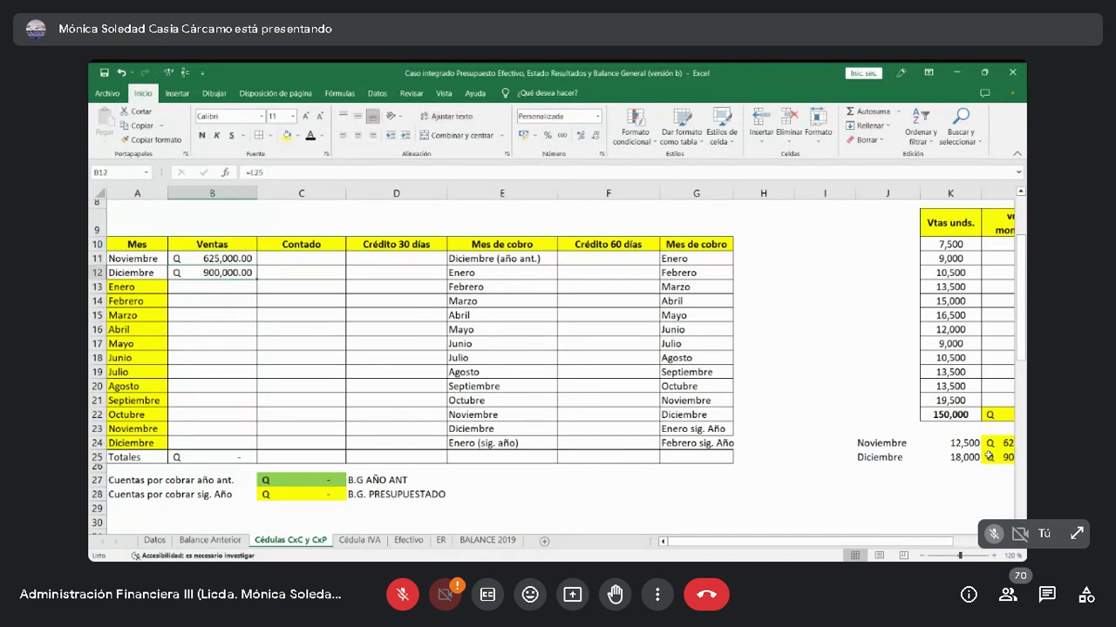
{"action": "key", "text": "Down"}
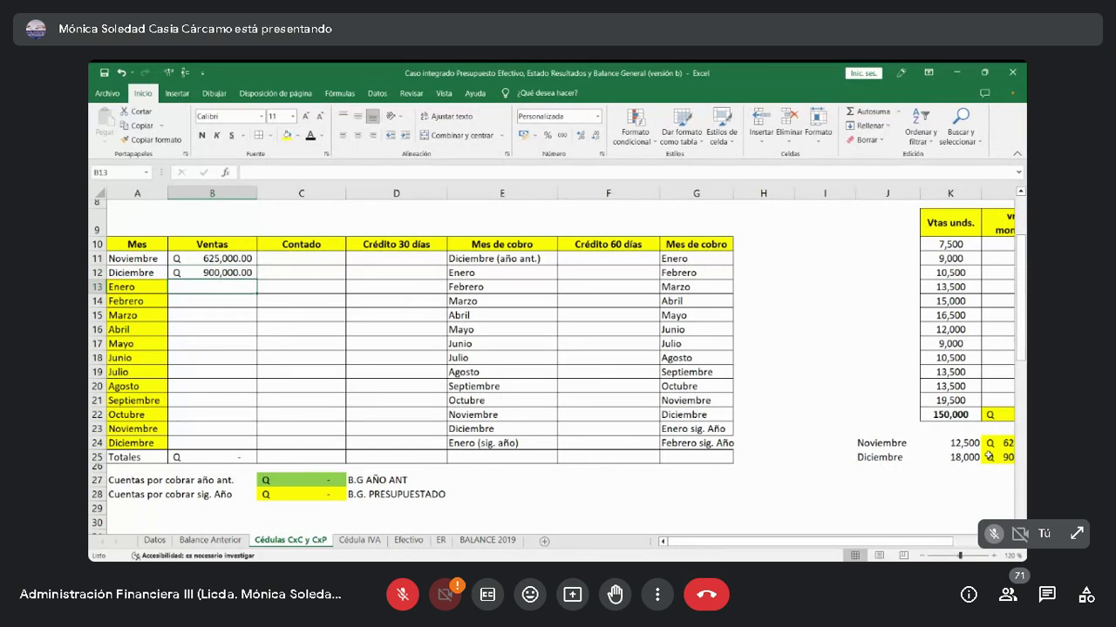
{"action": "key", "text": "Left"}
{"action": "key", "text": "Down"}
{"action": "key", "text": "Down"}
{"action": "key", "text": "Down"}
{"action": "key", "text": "Down"}
{"action": "key", "text": "Down"}
{"action": "key", "text": "Down"}
{"action": "key", "text": "Down"}
{"action": "key", "text": "Down"}
{"action": "key", "text": "Down"}
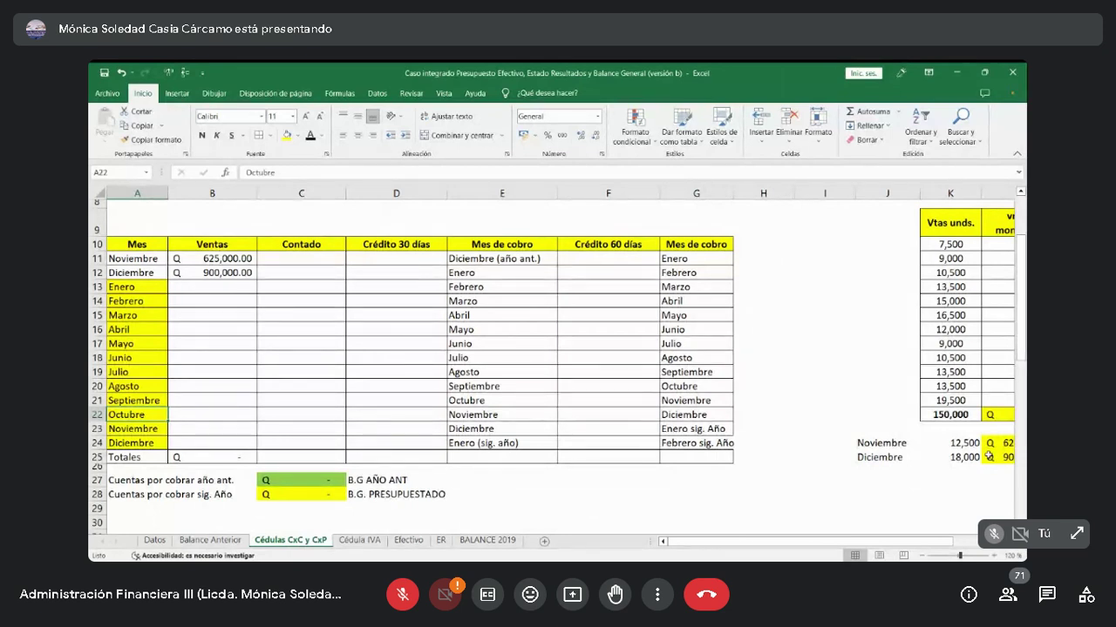
Examine the monthly unit sales in the Vtas unds. column, K10:K21, and the empty vntas monetario column beside it.
{"action": "left_click", "coordinate": [960, 247]}
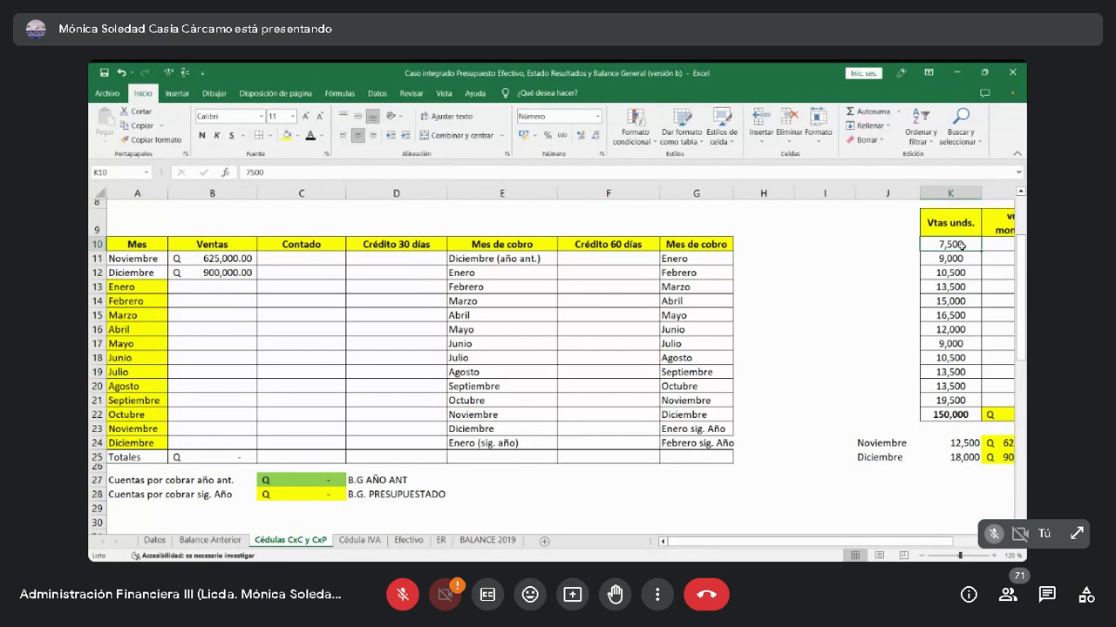
{"action": "scroll", "coordinate": [961, 246], "scroll_direction": "right", "scroll_amount": 3}
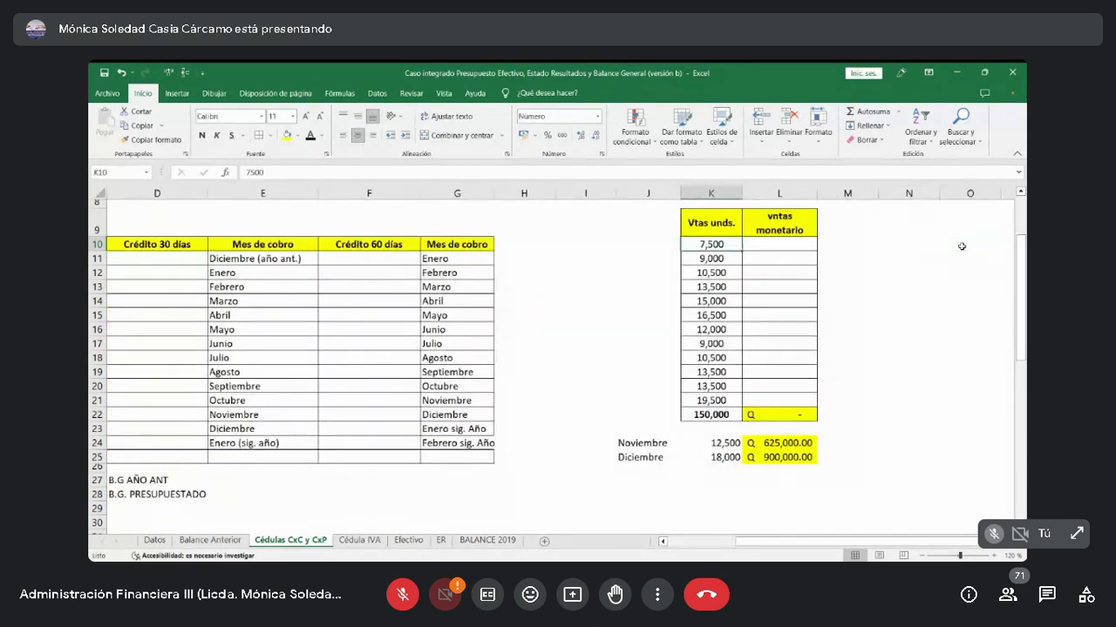
{"action": "key", "text": "Down"}
{"action": "key", "text": "Down"}
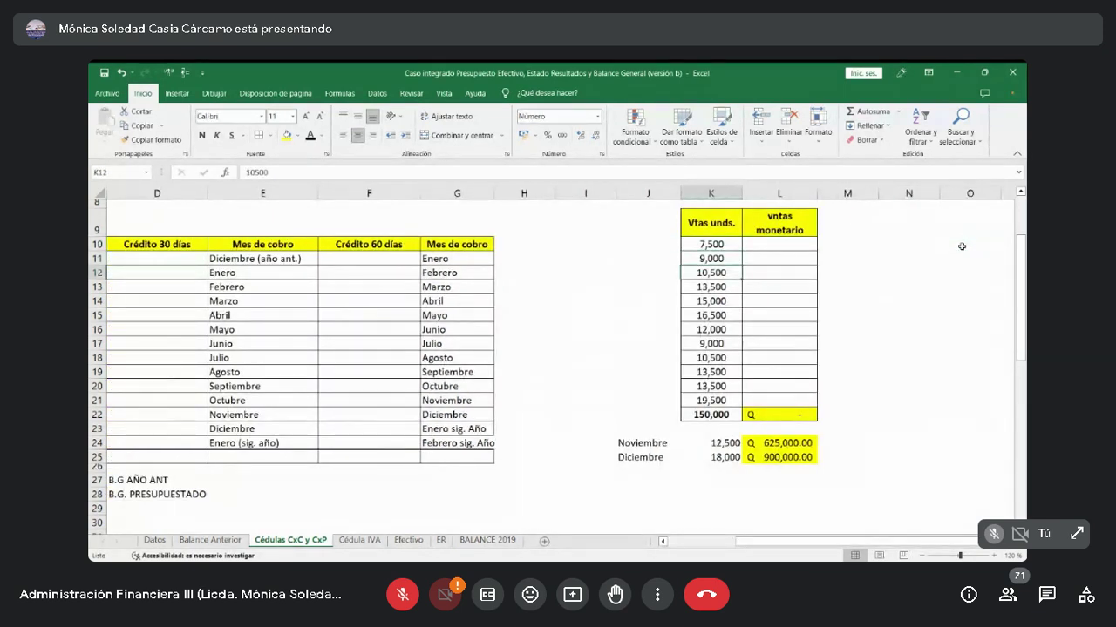
{"action": "key", "text": "Down"}
{"action": "key", "text": "Down"}
{"action": "key", "text": "Down"}
{"action": "key", "text": "Down"}
{"action": "key", "text": "Down"}
{"action": "key", "text": "Down"}
{"action": "key", "text": "Down"}
{"action": "key", "text": "Down"}
{"action": "key", "text": "Down"}
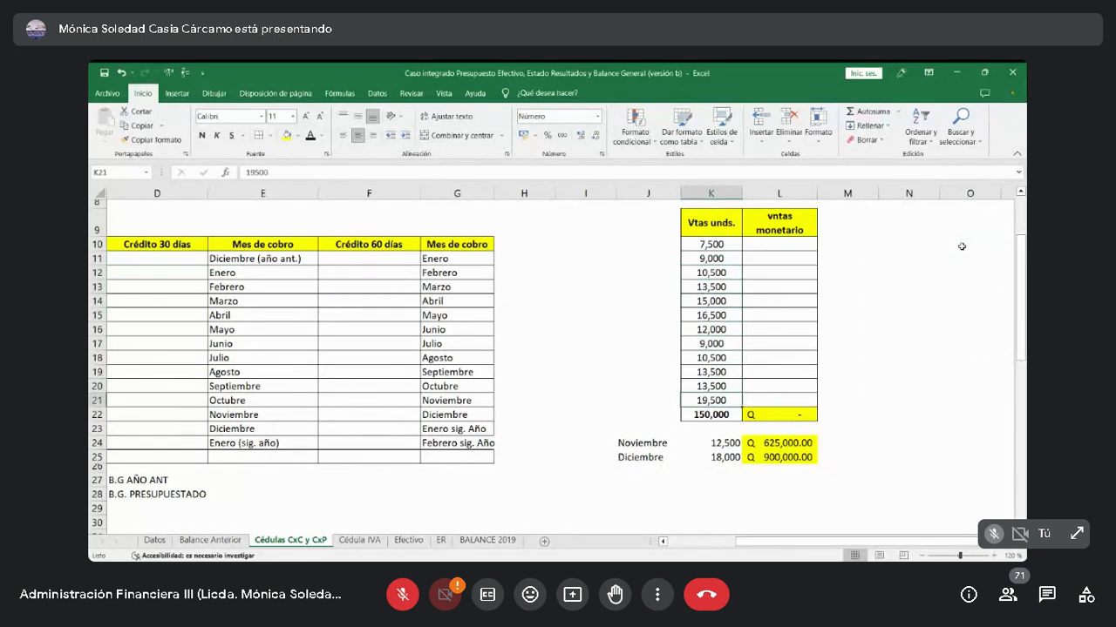
{"action": "key", "text": "Right"}
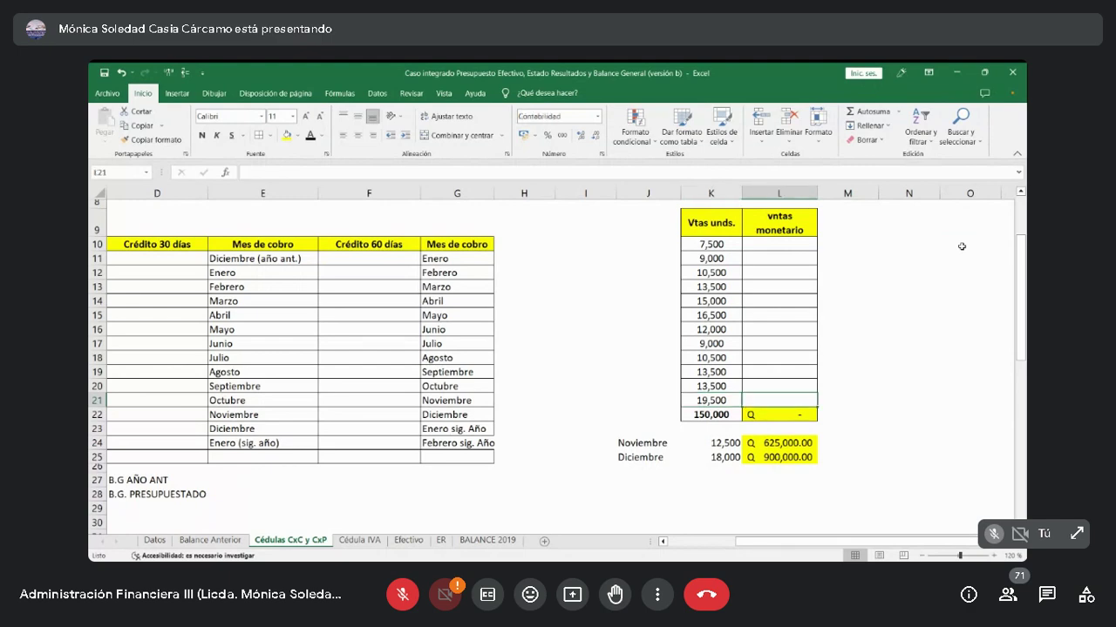
Calculate the first month's monetary sales in L10 by multiplying its units by the precio venta with =K10*L7.
{"action": "key", "text": "Up"}
{"action": "key", "text": "Up"}
{"action": "key", "text": "Up"}
{"action": "key", "text": "Up"}
{"action": "key", "text": "Up"}
{"action": "key", "text": "Up"}
{"action": "key", "text": "Up"}
{"action": "key", "text": "Up"}
{"action": "key", "text": "Up"}
{"action": "key", "text": "Up"}
{"action": "key", "text": "Up"}
{"action": "key", "text": "Up"}
{"action": "key", "text": "Up"}
{"action": "key", "text": "Up"}
{"action": "key", "text": "Up"}
{"action": "key", "text": "Up"}
{"action": "key", "text": "Up"}
{"action": "key", "text": "Up"}
{"action": "key", "text": "Up"}
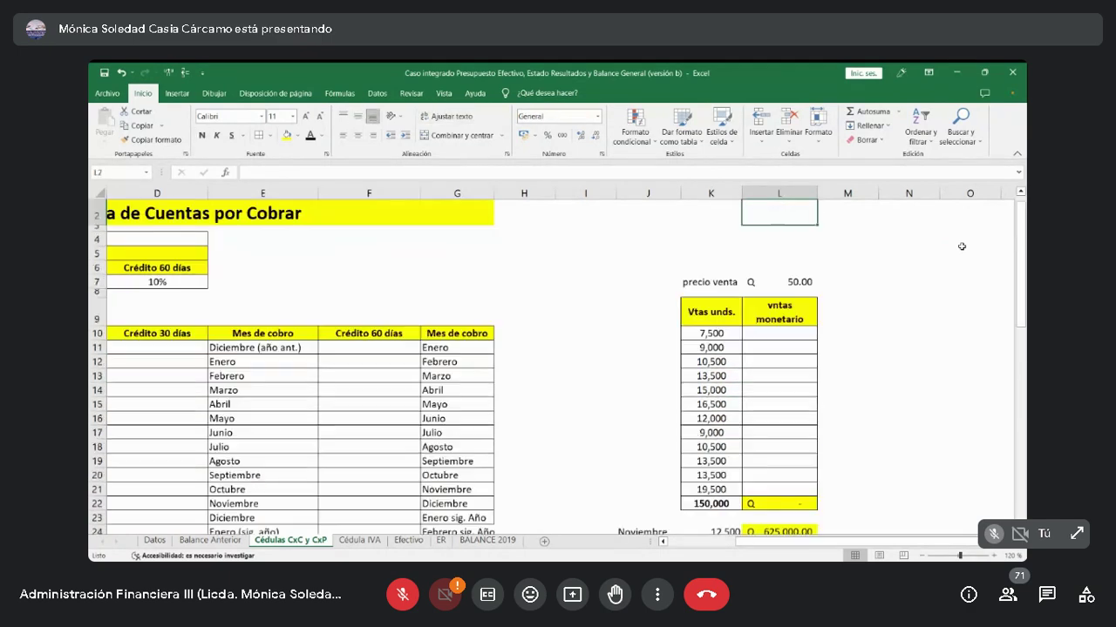
{"action": "key", "text": "Down"}
{"action": "key", "text": "Down"}
{"action": "key", "text": "Down"}
{"action": "key", "text": "Down"}
{"action": "key", "text": "Down"}
{"action": "key", "text": "Down"}
{"action": "key", "text": "Down"}
{"action": "key", "text": "Down"}
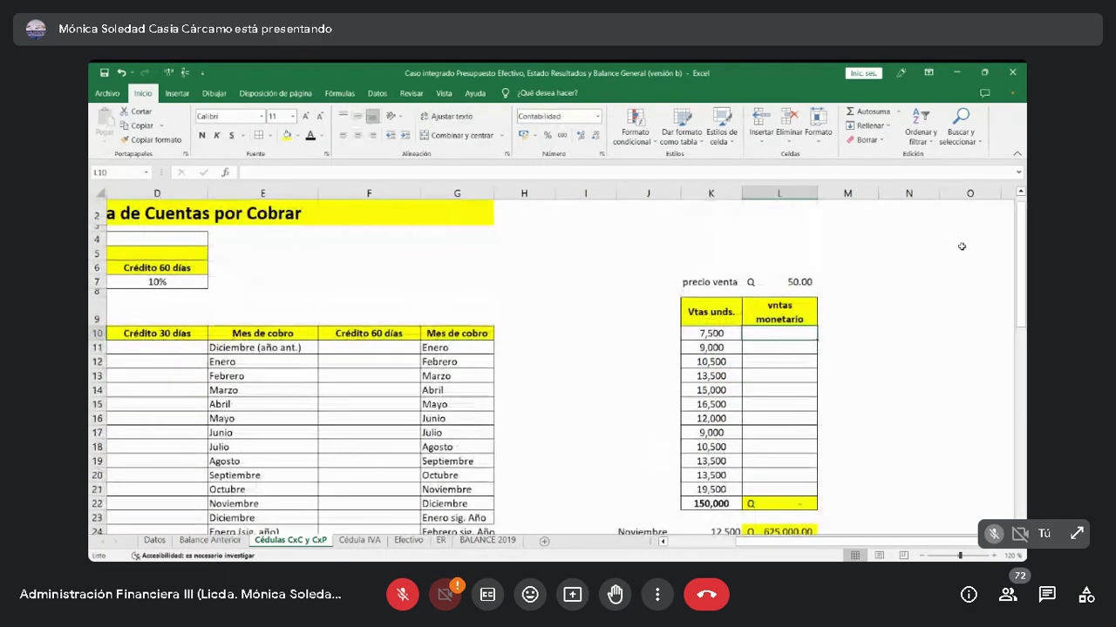
{"action": "type", "text": "="}
{"action": "key", "text": "Left"}
{"action": "type", "text": "*"}
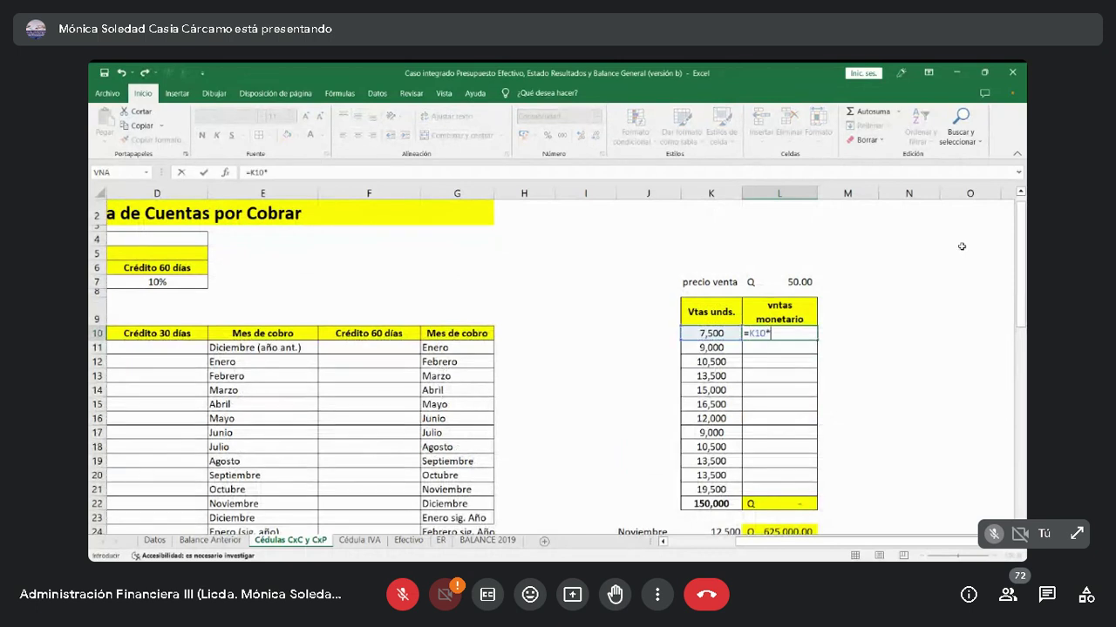
{"action": "left_click", "coordinate": [795, 281]}
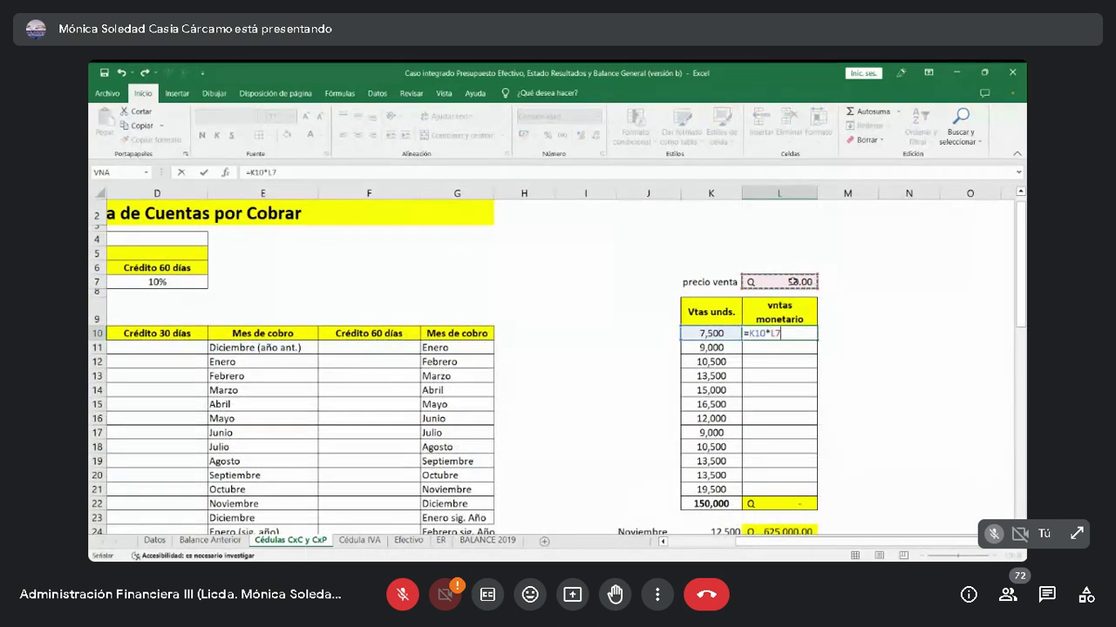
{"action": "key", "text": "ctrl+Return"}
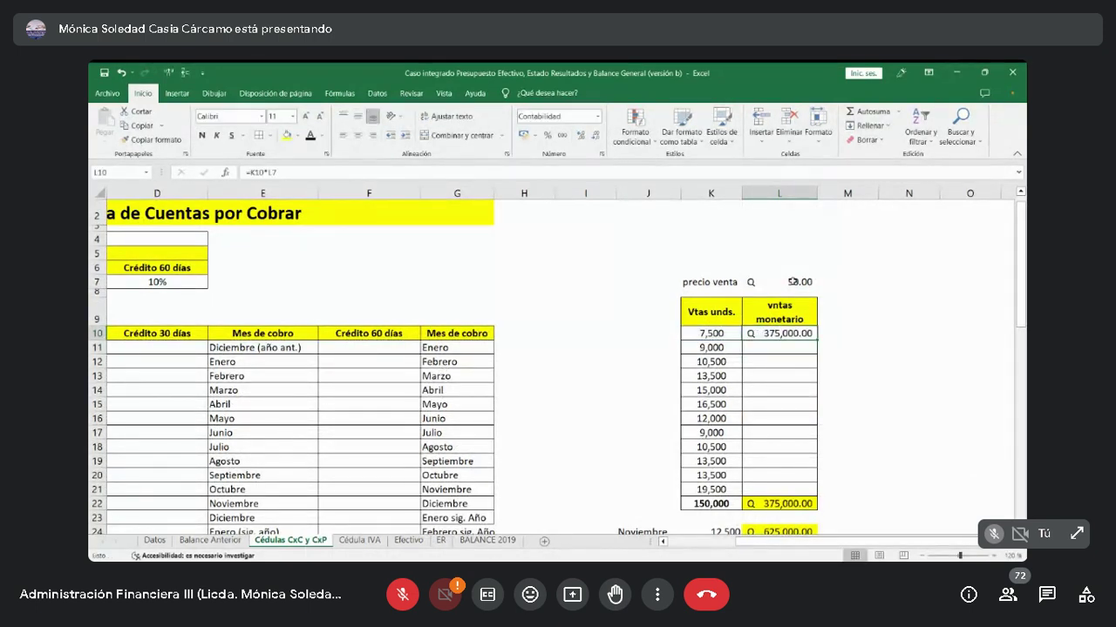
Make the precio venta reference in the L10 formula absolute, giving =K10*$L$7.
{"action": "left_click", "coordinate": [267, 172]}
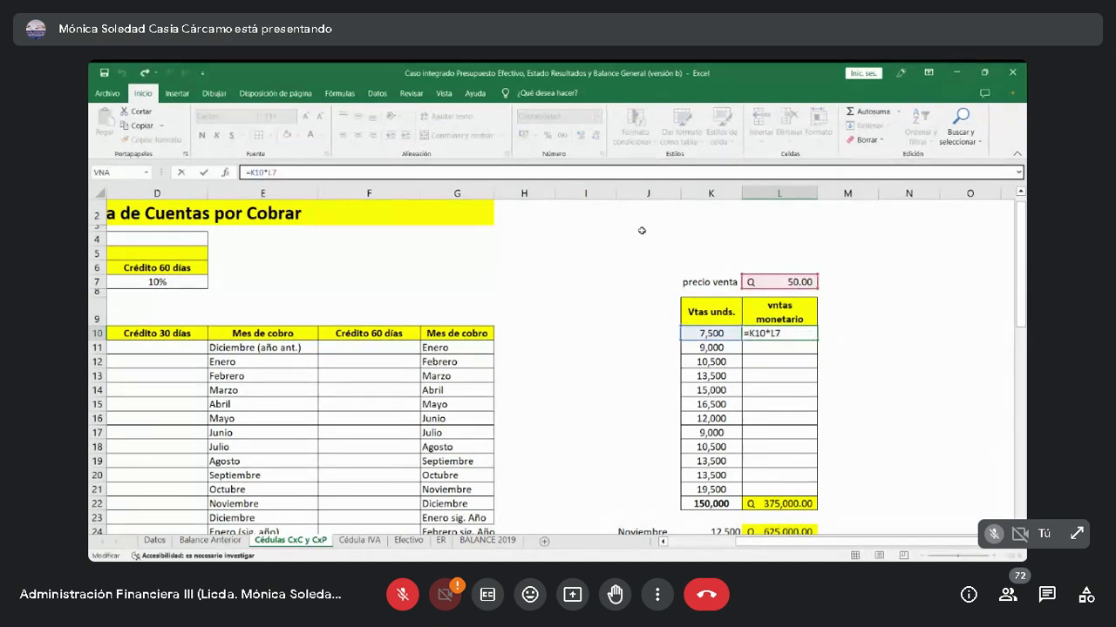
{"action": "key", "text": "F4"}
{"action": "key", "text": "ctrl+Return"}
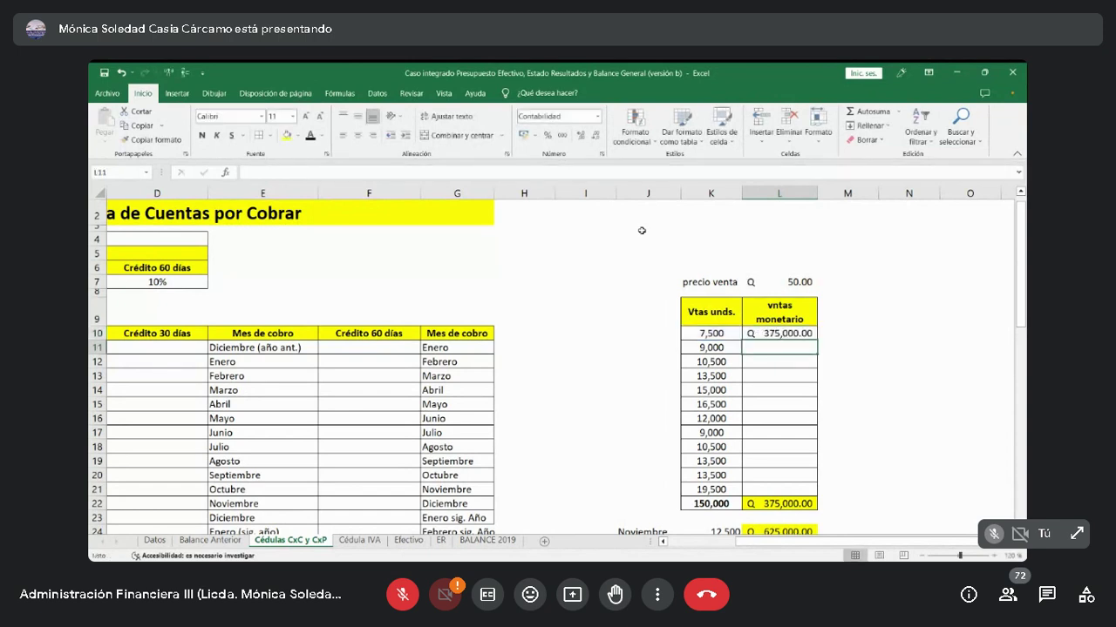
Copy the monetary sales formula from L10 to the remaining months in L11:L21.
{"action": "key", "text": "ctrl+c"}
{"action": "key", "text": "Down"}
{"action": "key", "text": "shift+Down"}
{"action": "key", "text": "shift+Down"}
{"action": "key", "text": "shift+Down"}
{"action": "key", "text": "shift+Down"}
{"action": "key", "text": "shift+Down"}
{"action": "key", "text": "shift+Down"}
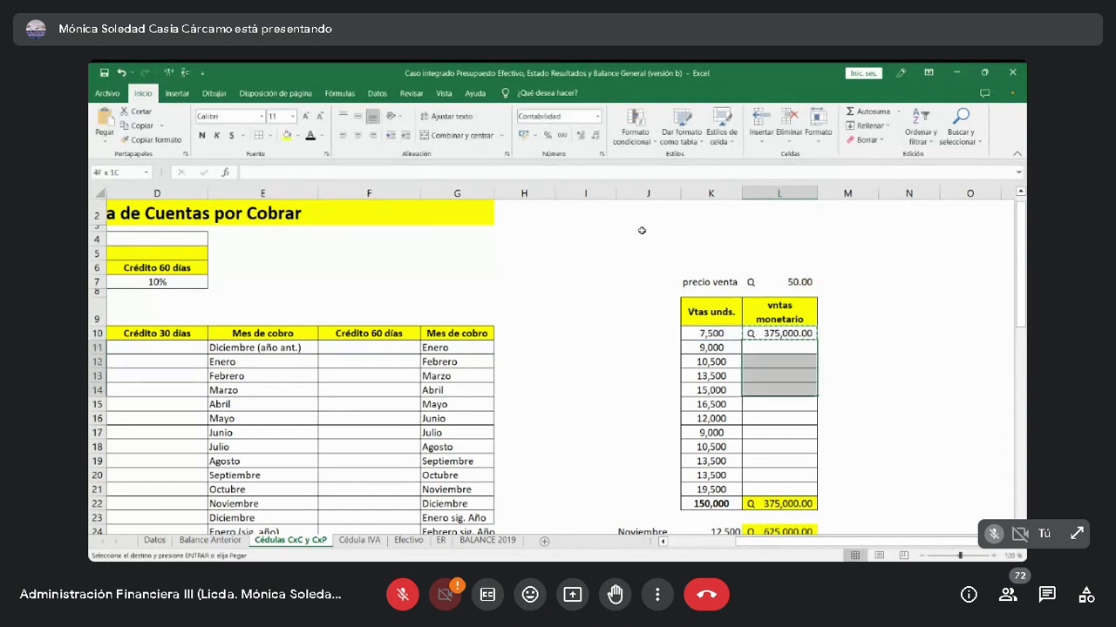
{"action": "key", "text": "shift+Down"}
{"action": "key", "text": "shift+Down"}
{"action": "key", "text": "shift+Down"}
{"action": "key", "text": "shift+Down"}
{"action": "key", "text": "Return"}
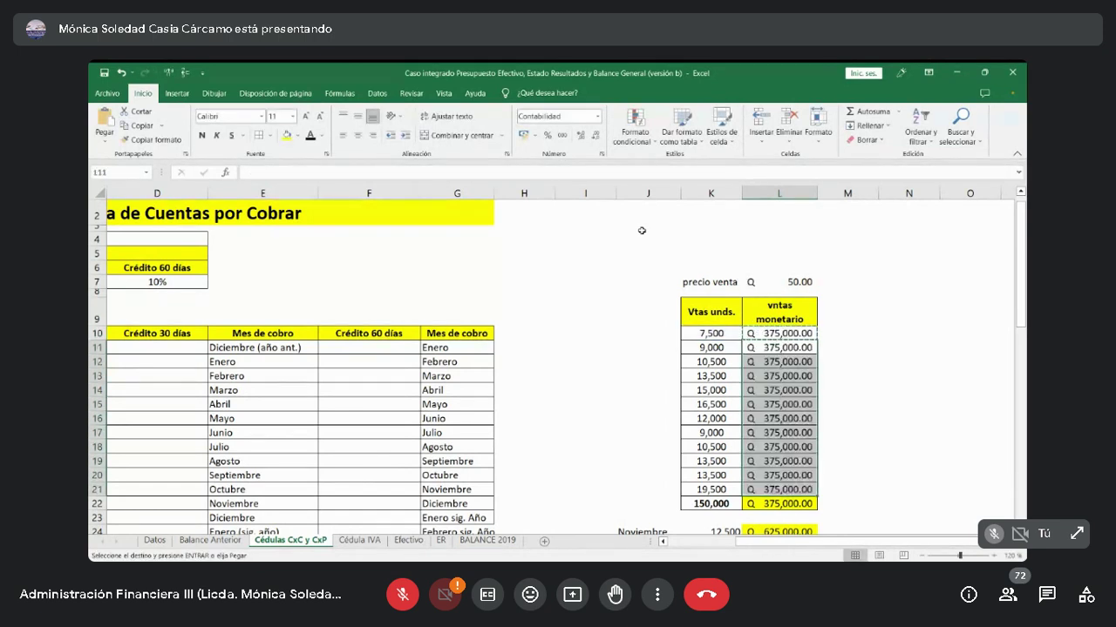
Inspect the copied formulas in L12, L16 and L21 to check their references to units and precio venta.
{"action": "left_click", "coordinate": [795, 364]}
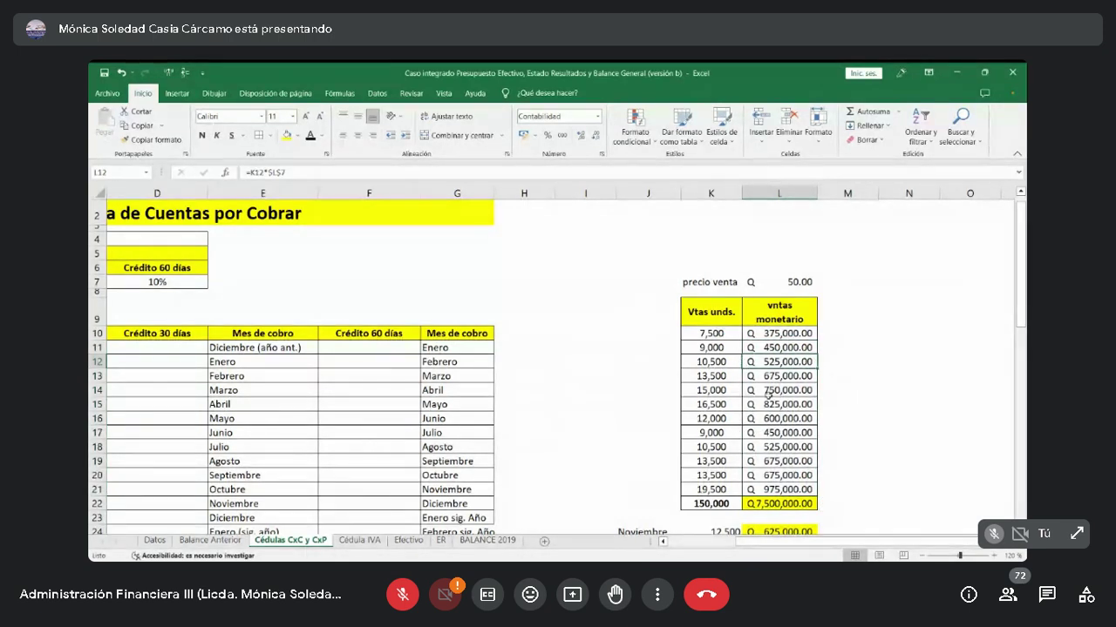
{"action": "key", "text": "F3"}
{"action": "key", "text": "Escape"}
{"action": "key", "text": "F2"}
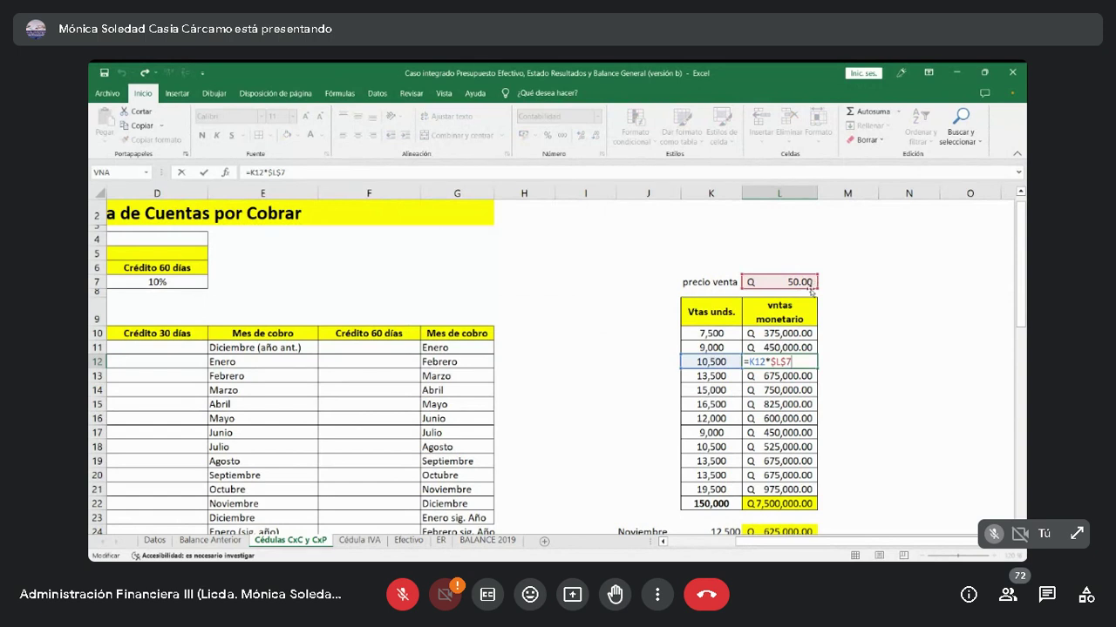
{"action": "left_click", "coordinate": [806, 418]}
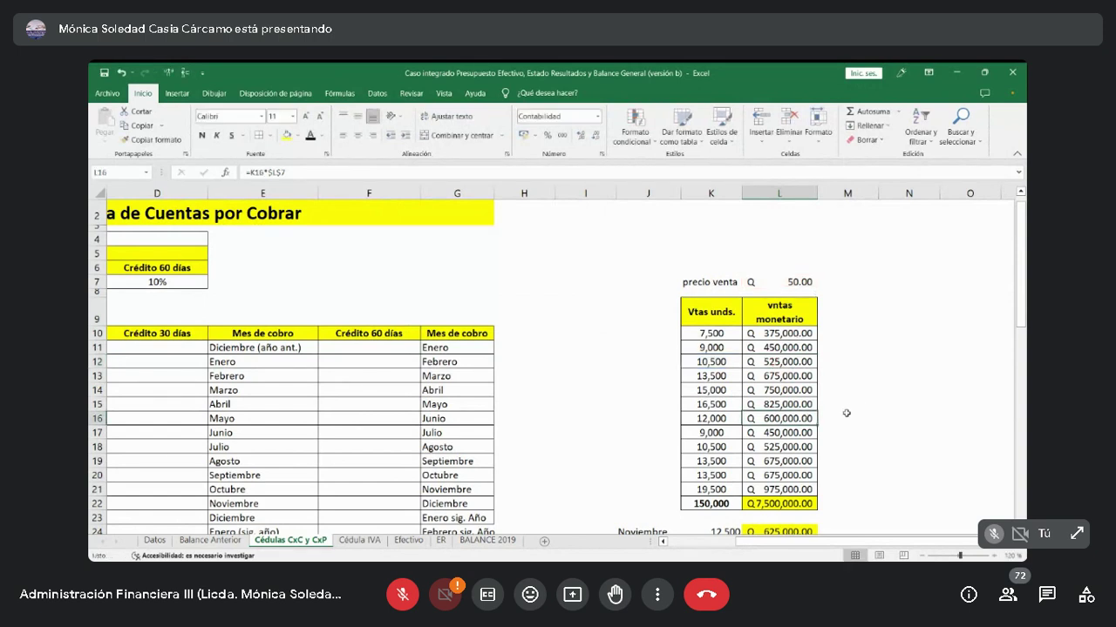
{"action": "key", "text": "F2"}
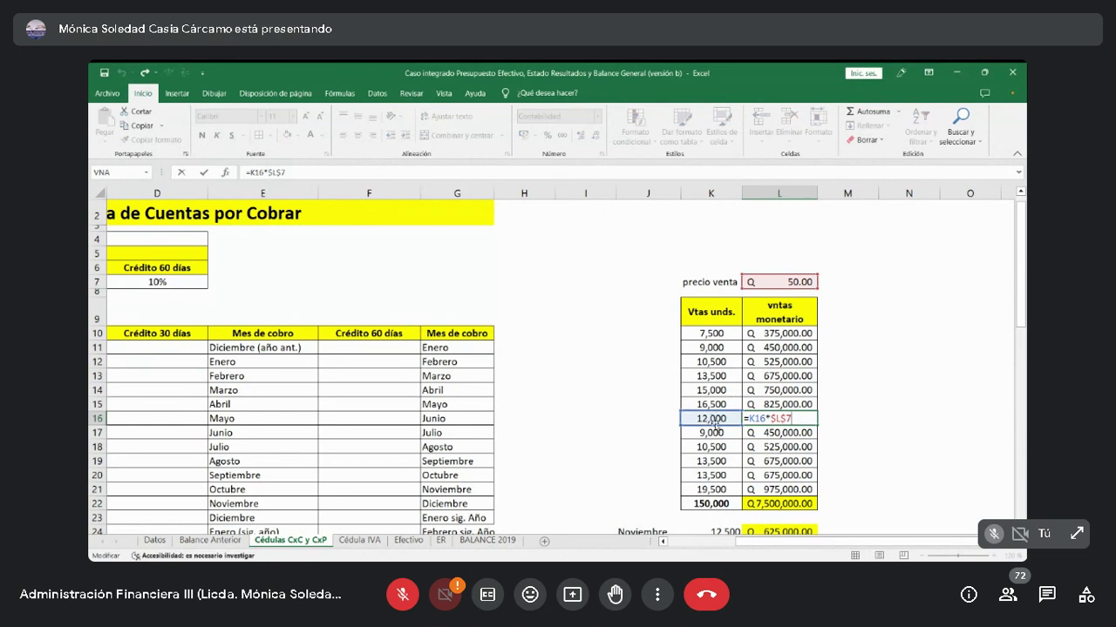
{"action": "left_click", "coordinate": [809, 491]}
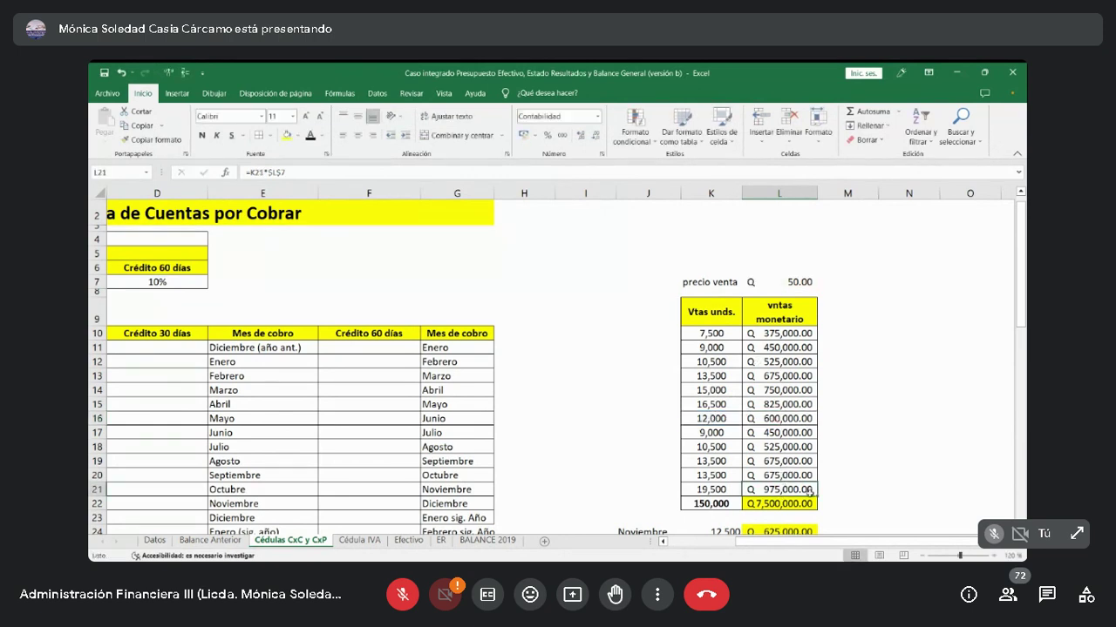
{"action": "double_click", "coordinate": [809, 490]}
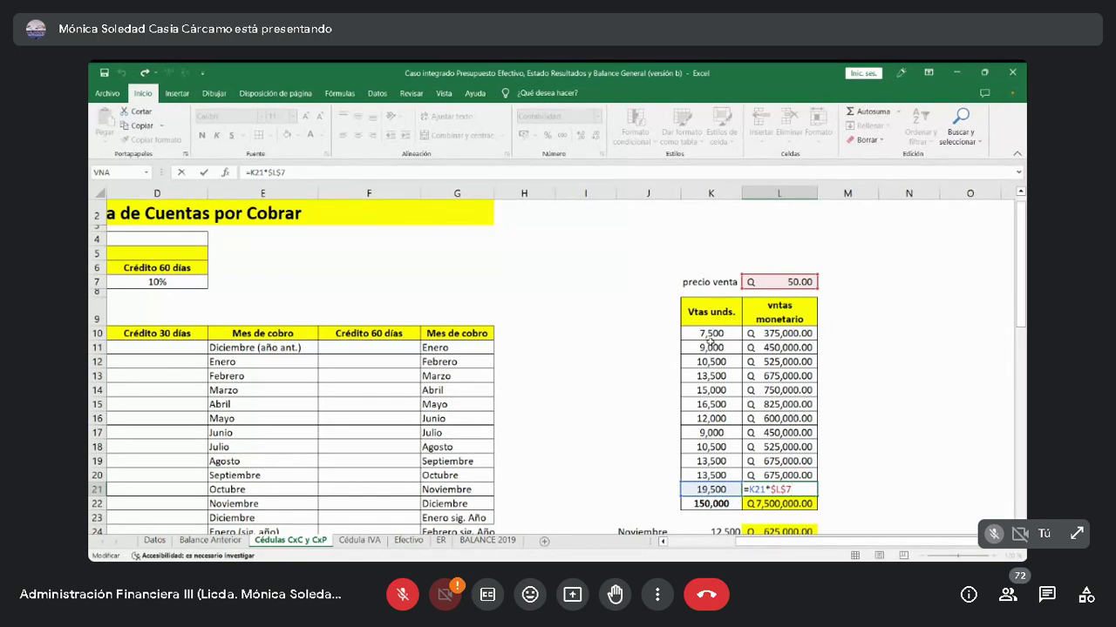
Label the unit sales rows in J10:J16 with the months enero, febrero, marzo, abril, mayo, junio and julio.
{"action": "left_click", "coordinate": [668, 335]}
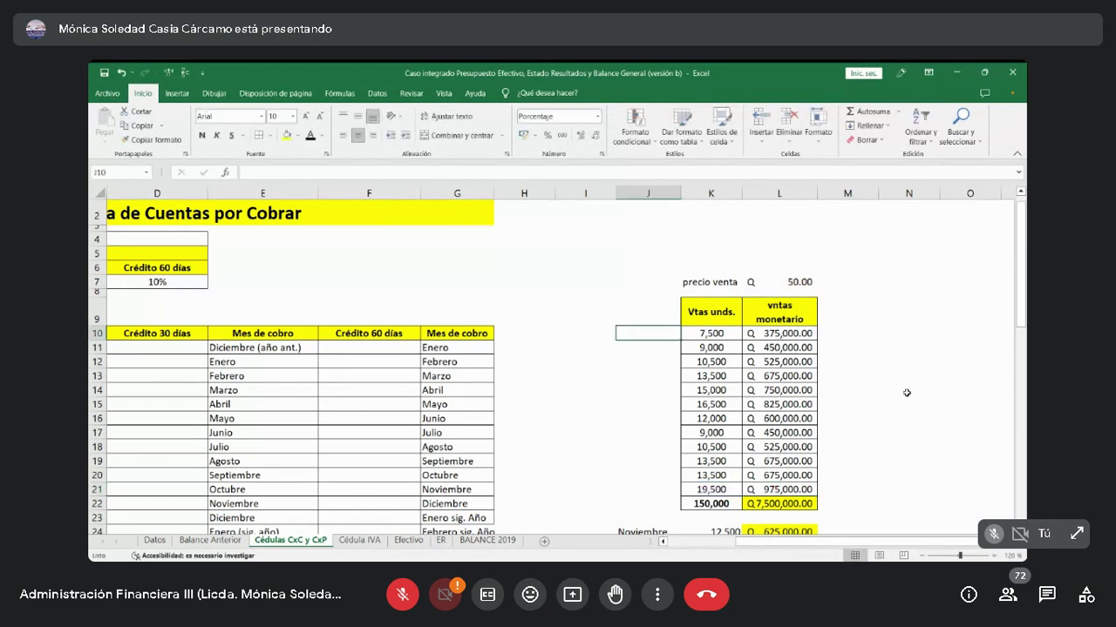
{"action": "type", "text": "enero"}
{"action": "key", "text": "Return"}
{"action": "type", "text": "feb"}
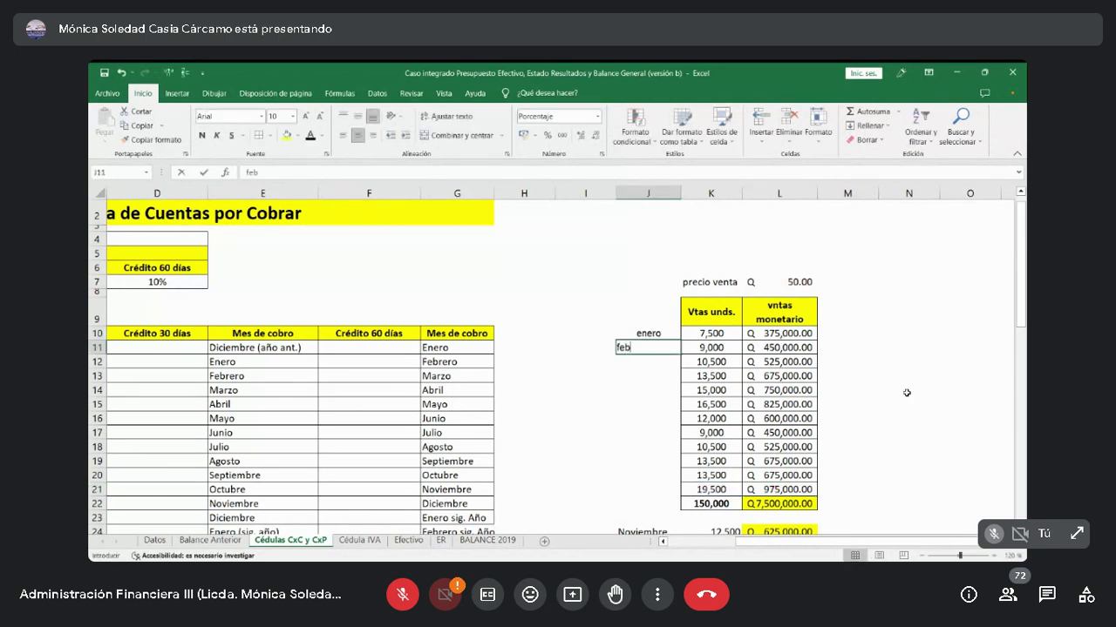
{"action": "type", "text": "rero"}
{"action": "key", "text": "Return"}
{"action": "type", "text": "marzo"}
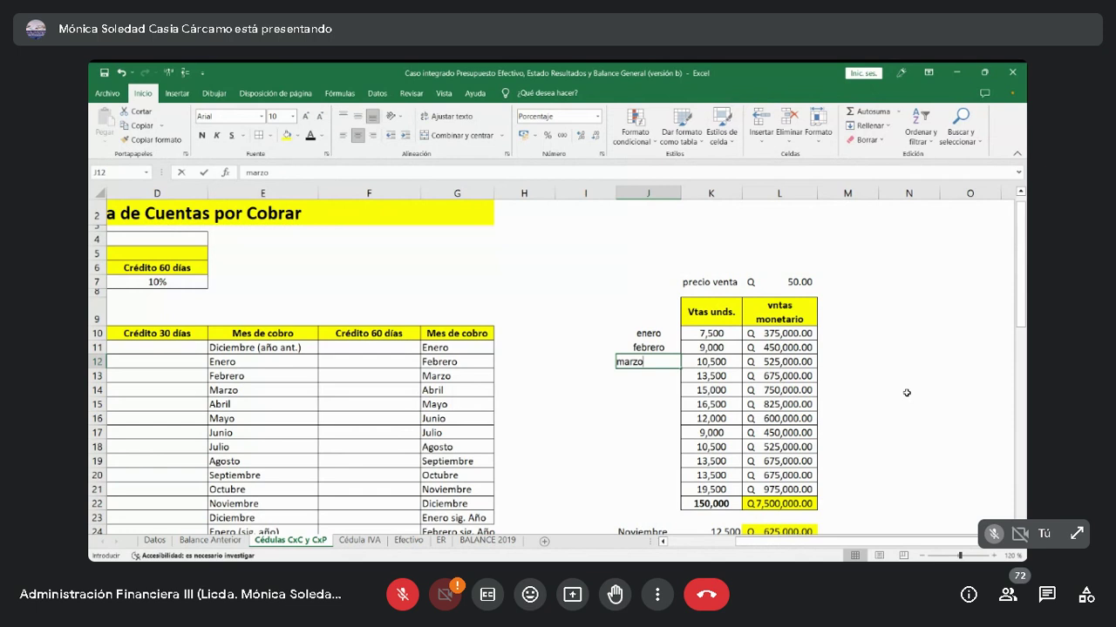
{"action": "key", "text": "Return"}
{"action": "type", "text": "ab"}
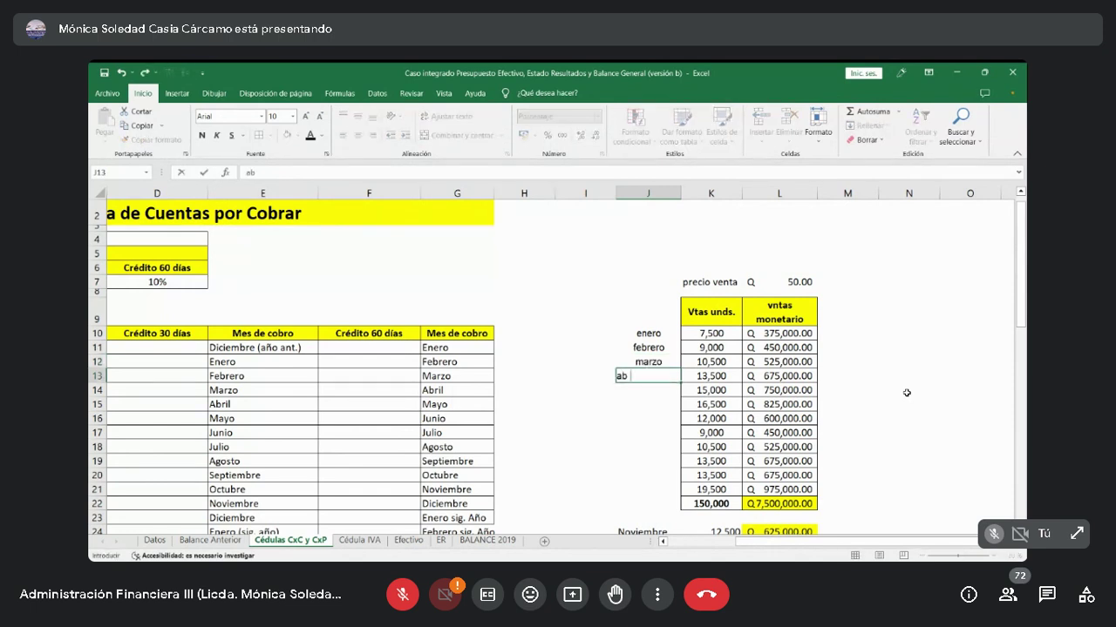
{"action": "type", "text": "ril"}
{"action": "key", "text": "Return"}
{"action": "type", "text": "m"}
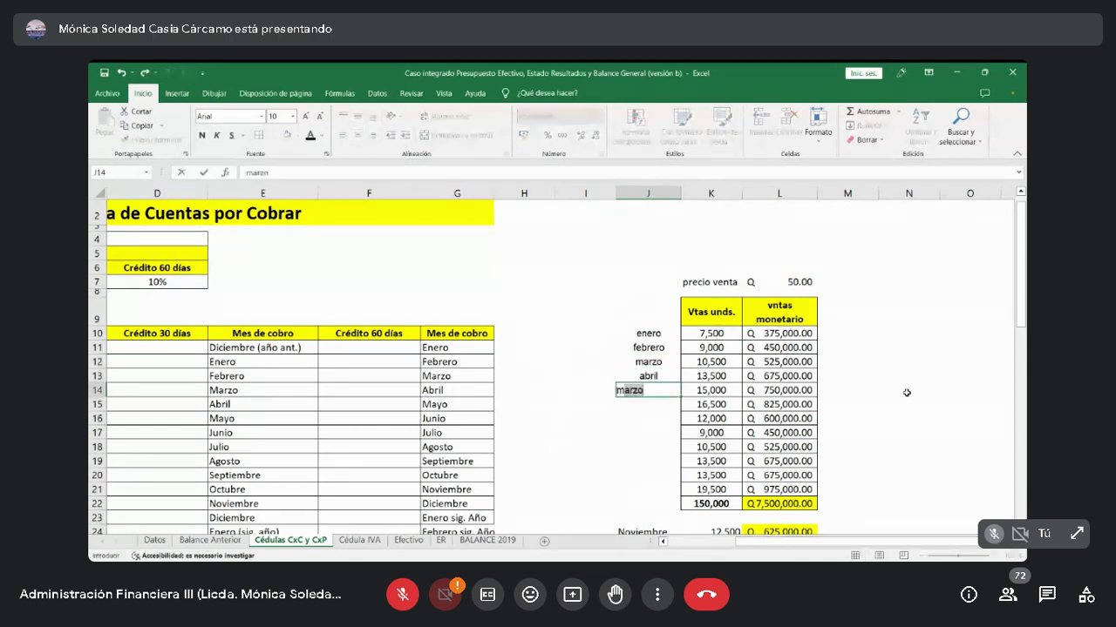
{"action": "type", "text": "ayo"}
{"action": "key", "text": "Return"}
{"action": "type", "text": "jun"}
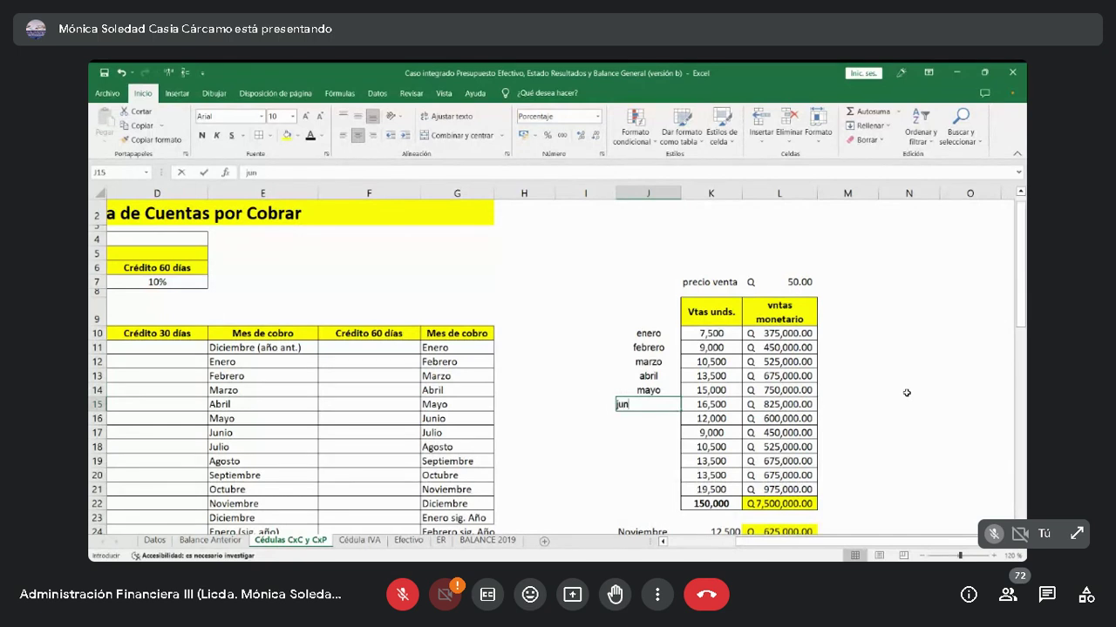
{"action": "type", "text": "io"}
{"action": "key", "text": "Return"}
{"action": "type", "text": "julio"}
{"action": "key", "text": "Return"}
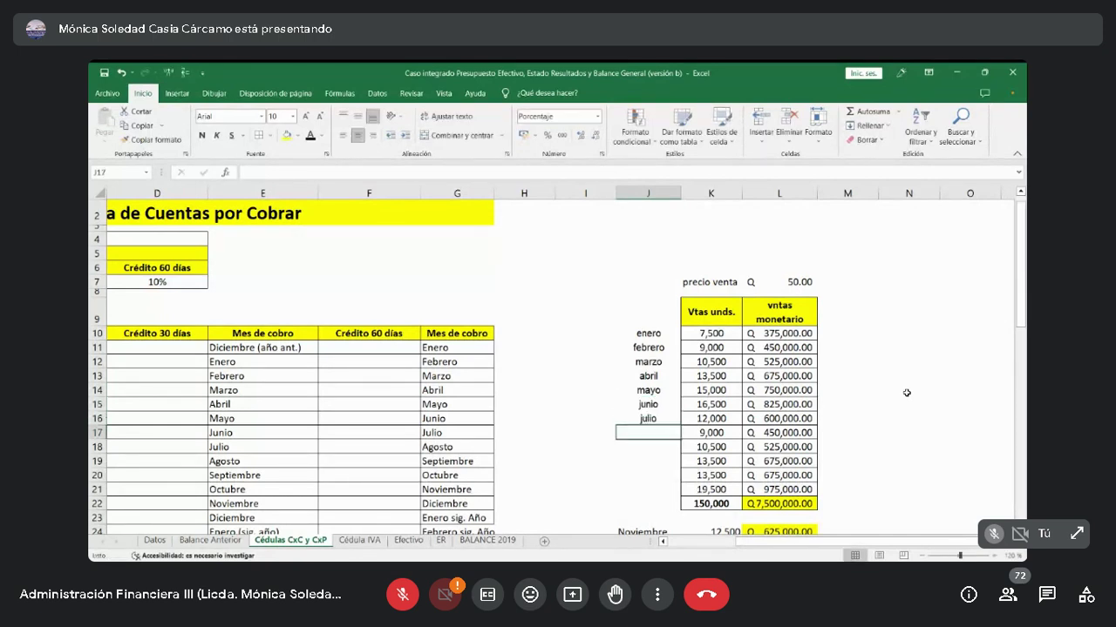
Label the remaining unit sales rows in J17:J21 as ago, sep, oct, nov and dic.
{"action": "type", "text": "ago"}
{"action": "key", "text": "Return"}
{"action": "type", "text": "sep"}
{"action": "key", "text": "Return"}
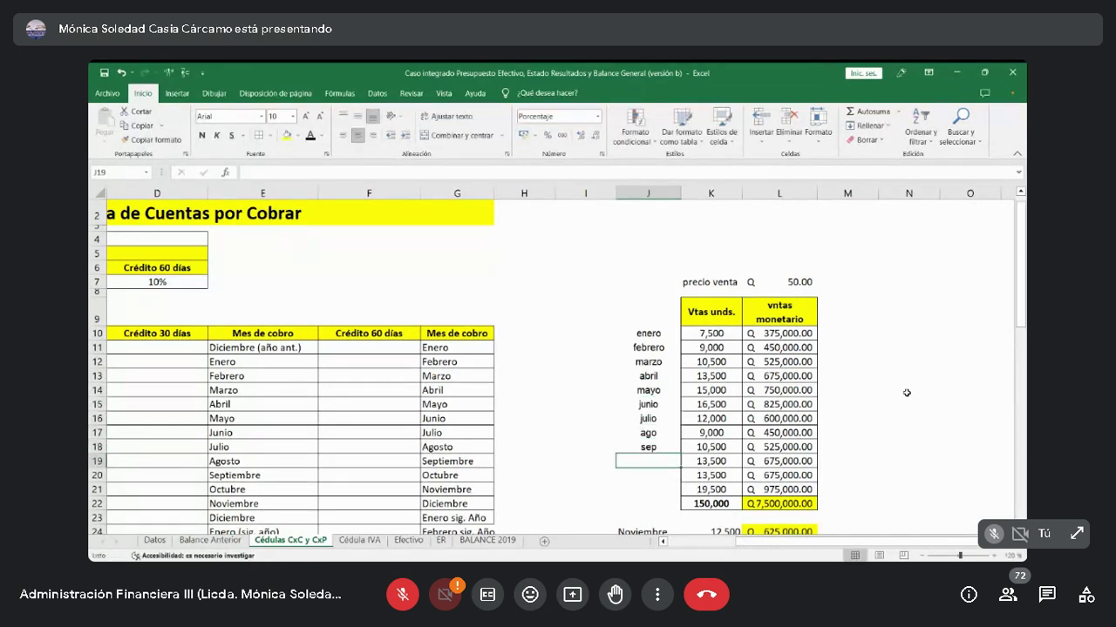
{"action": "type", "text": "oct"}
{"action": "key", "text": "Return"}
{"action": "type", "text": "nov"}
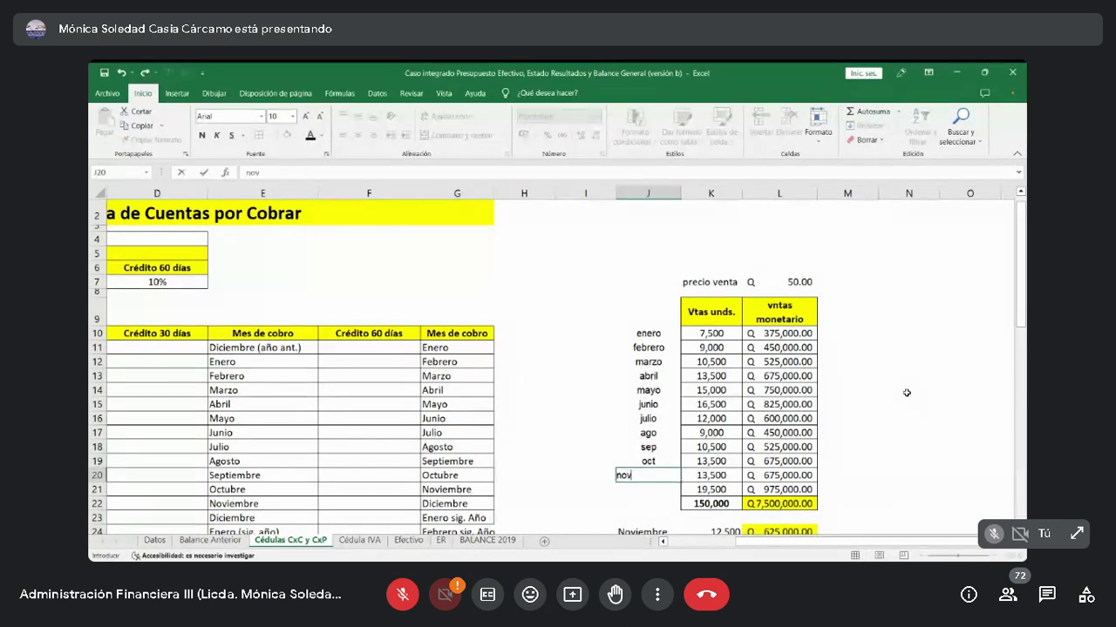
{"action": "key", "text": "Return"}
{"action": "type", "text": "dic"}
{"action": "key", "text": "Return"}
{"action": "type", "text": "}"}
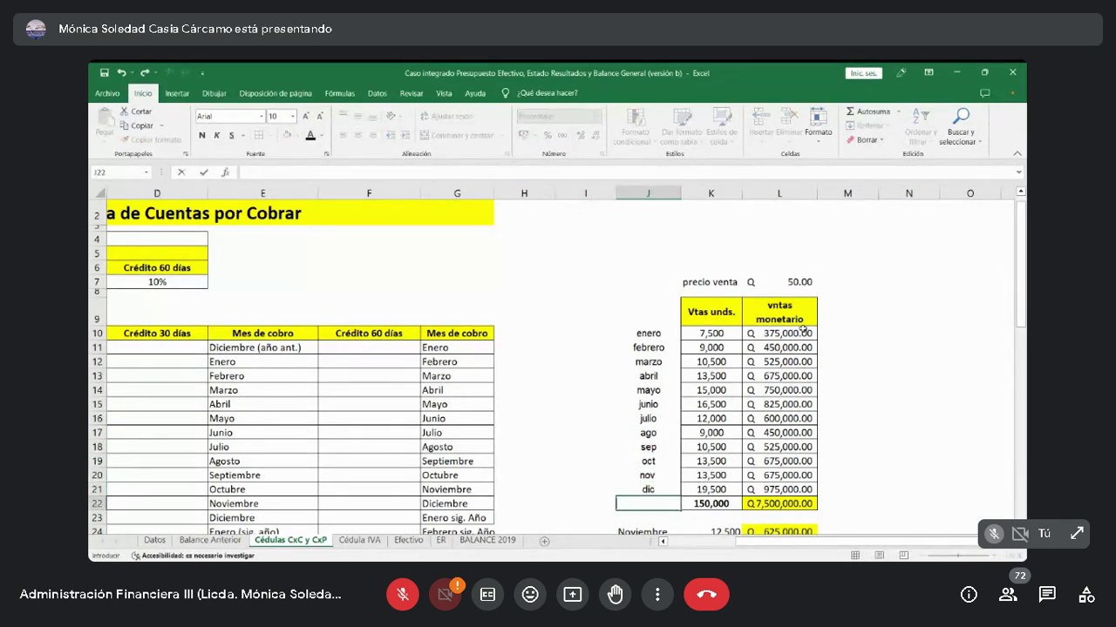
Link Enero's Ventas in B13 to the January monetary sales with =L10.
{"action": "left_click_drag", "start_coordinate": [800, 331], "coordinate": [792, 482]}
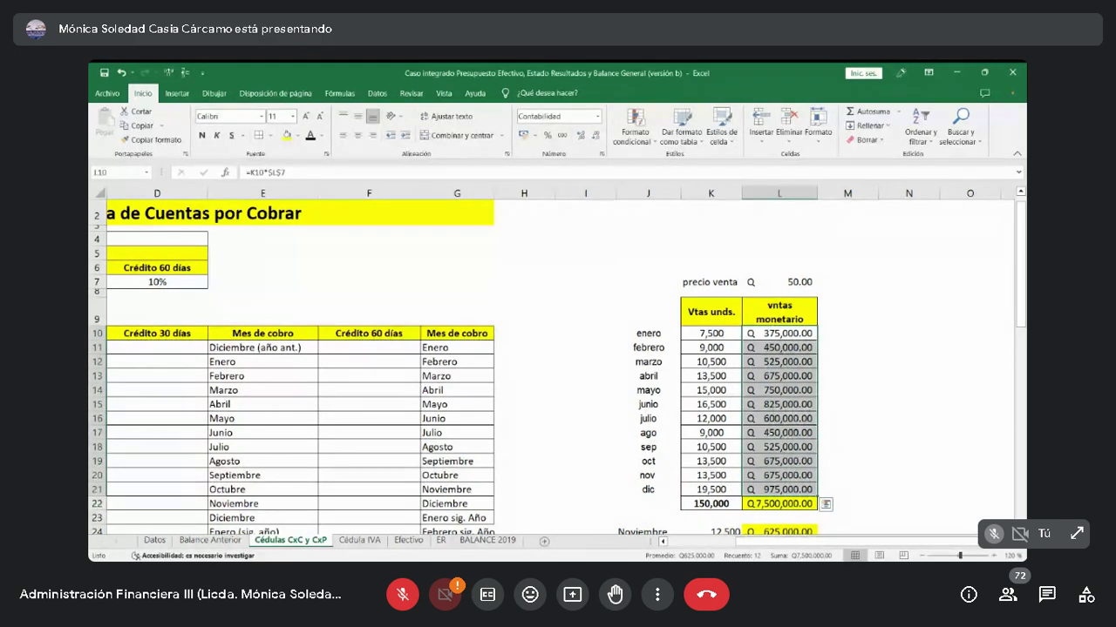
{"action": "scroll", "coordinate": [232, 384], "scroll_direction": "left", "scroll_amount": 3}
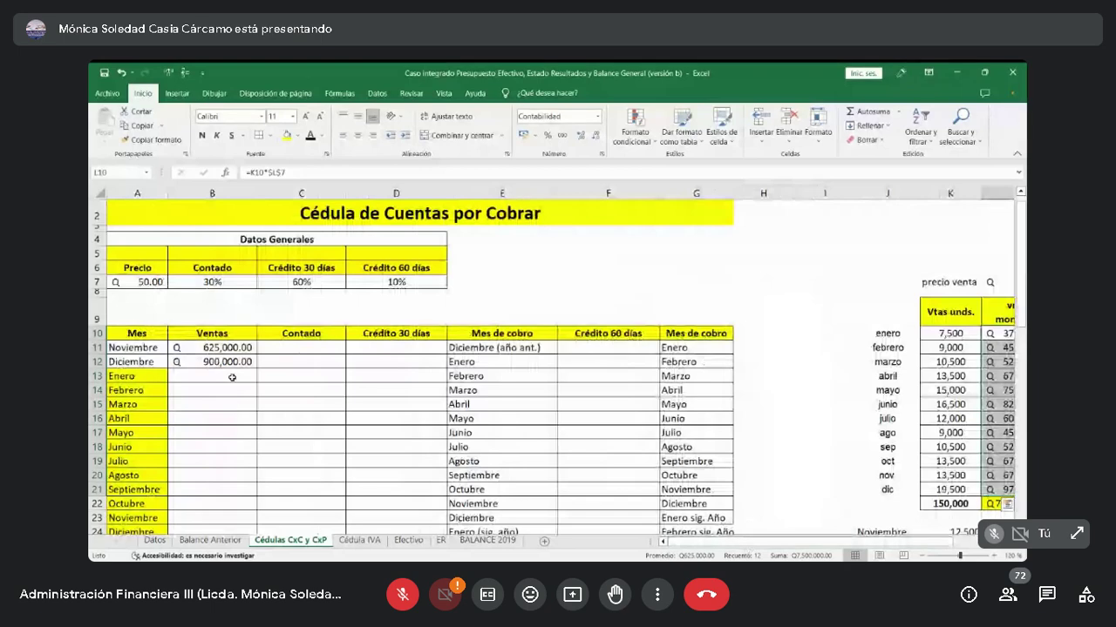
{"action": "left_click_drag", "start_coordinate": [232, 377], "coordinate": [223, 497]}
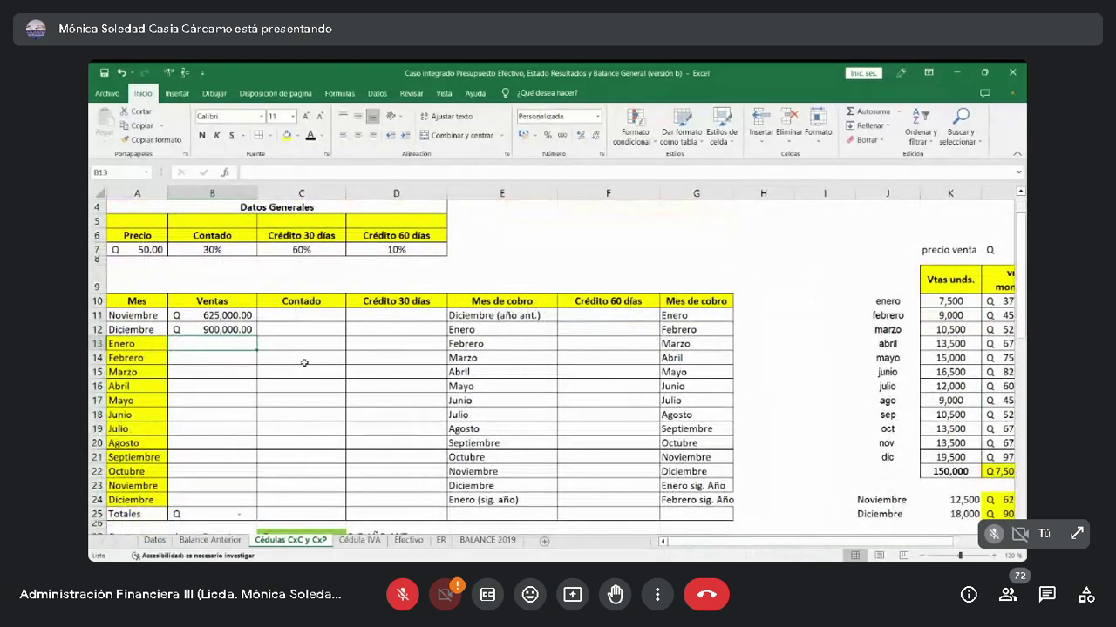
{"action": "type", "text": "="}
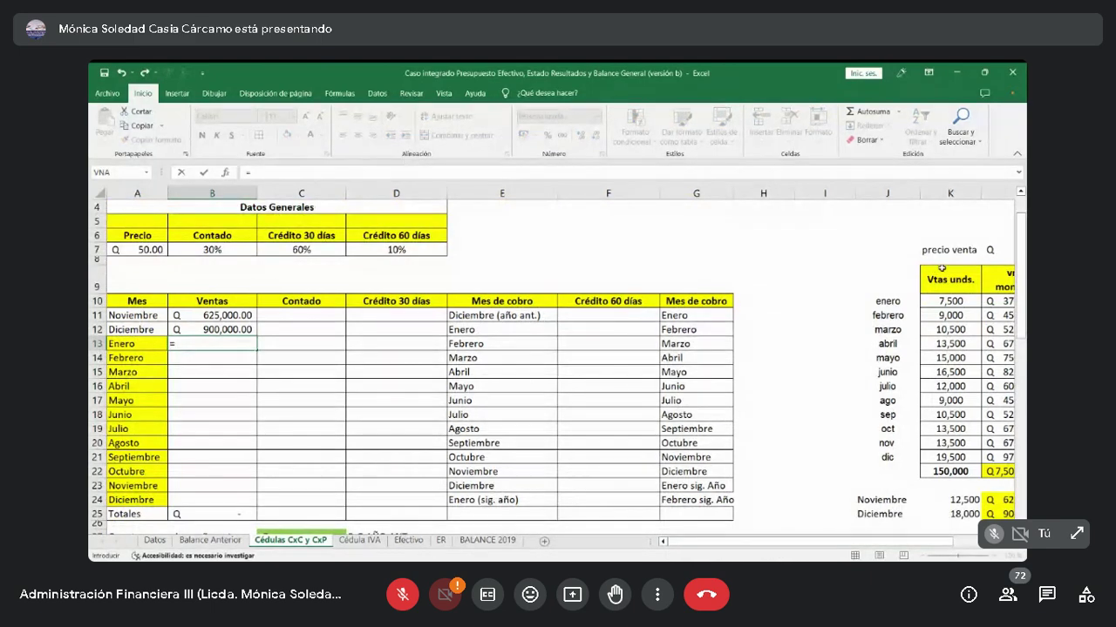
{"action": "left_click", "coordinate": [991, 302]}
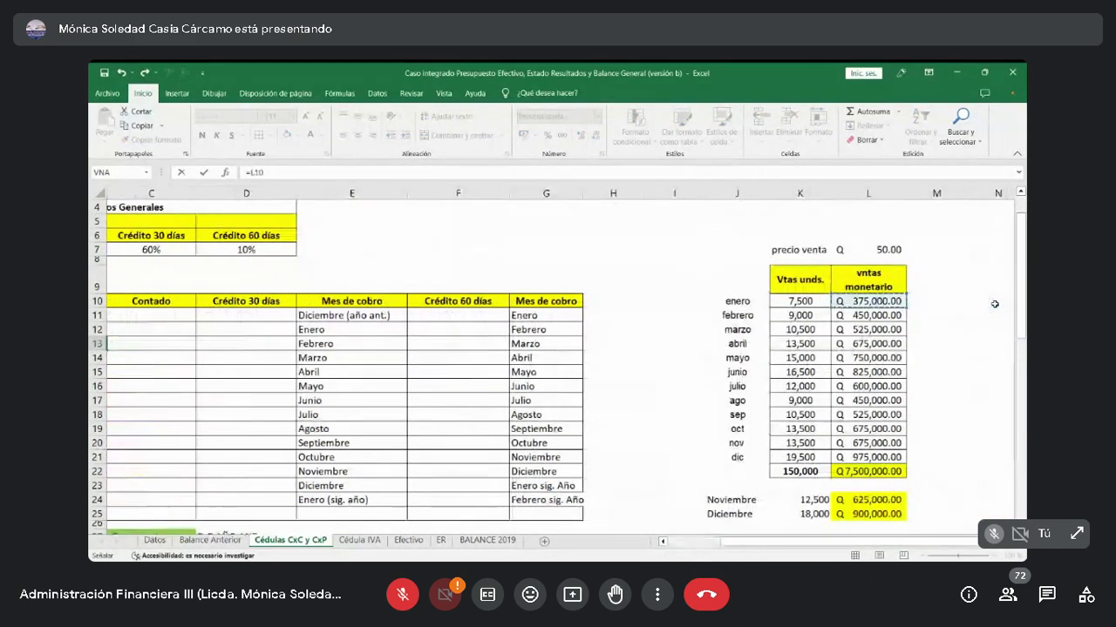
{"action": "key", "text": "Return"}
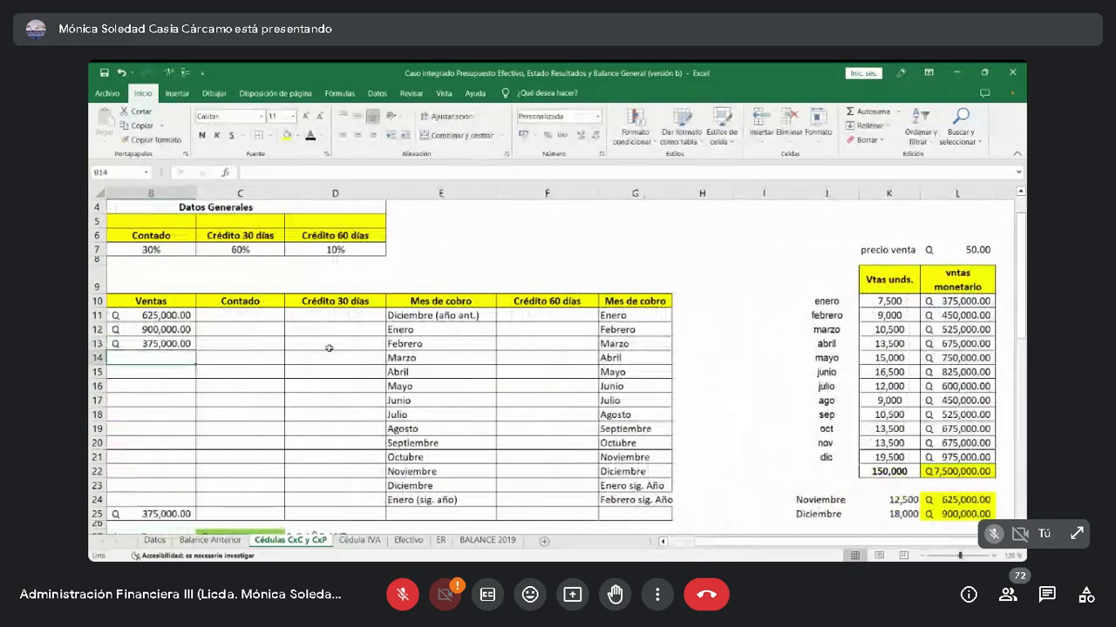
Copy the B13 link down through Diciembre in B24 and check the last month against L21.
{"action": "left_click", "coordinate": [185, 348]}
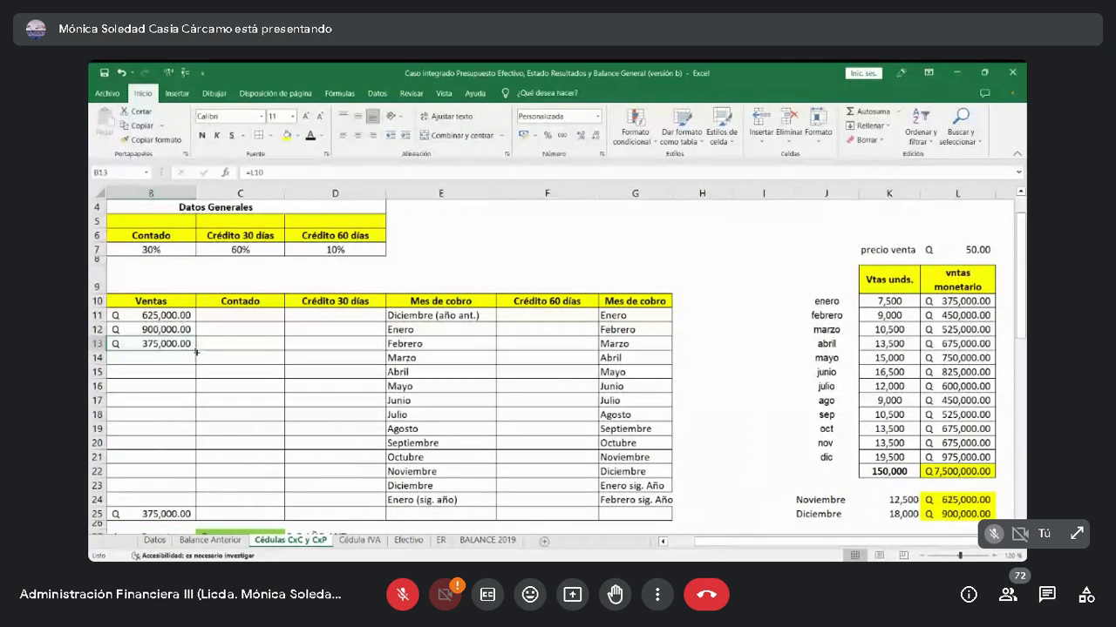
{"action": "left_click_drag", "start_coordinate": [196, 347], "coordinate": [200, 501]}
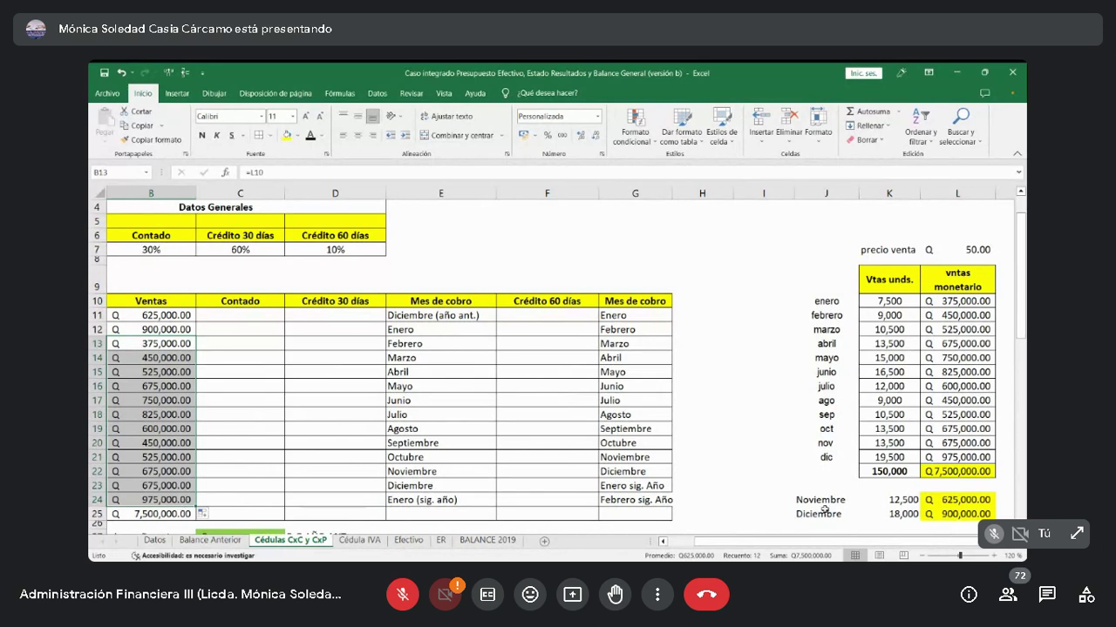
{"action": "left_click", "coordinate": [975, 457]}
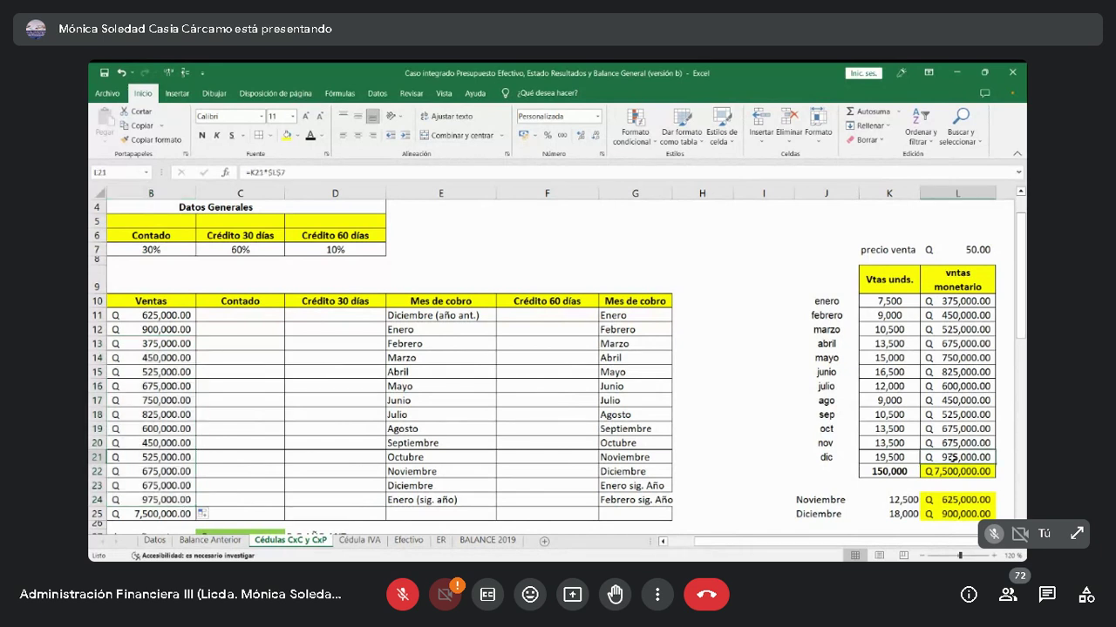
{"action": "left_click", "coordinate": [179, 500]}
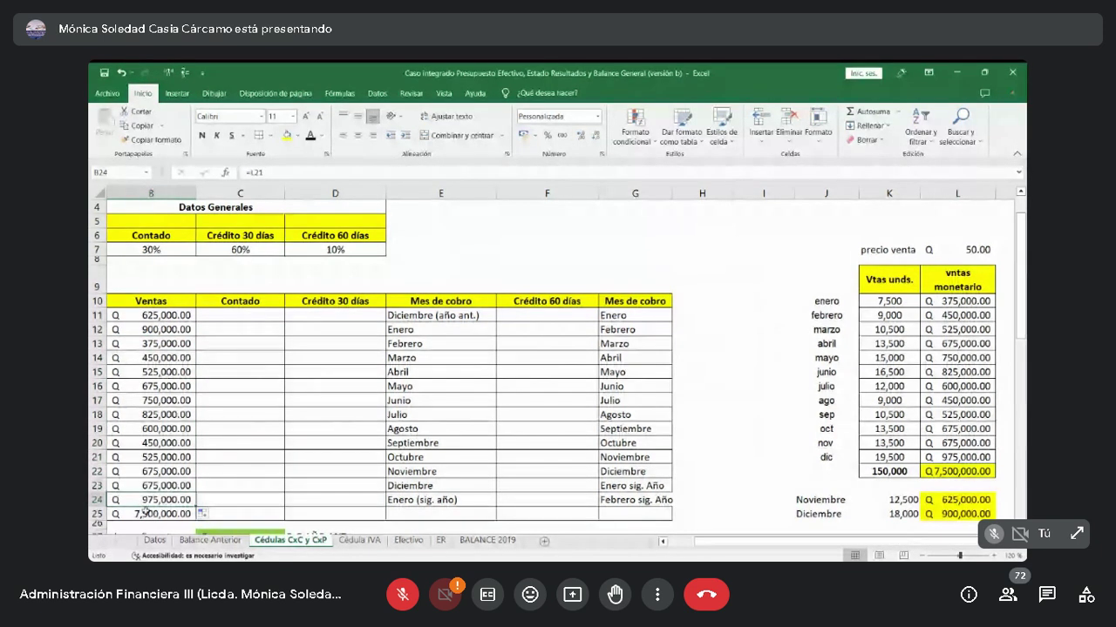
Clear the Totales label in A25 and the Ventas total in B25.
{"action": "left_click", "coordinate": [144, 514]}
{"action": "key", "text": "Delete"}
{"action": "key", "text": "Left"}
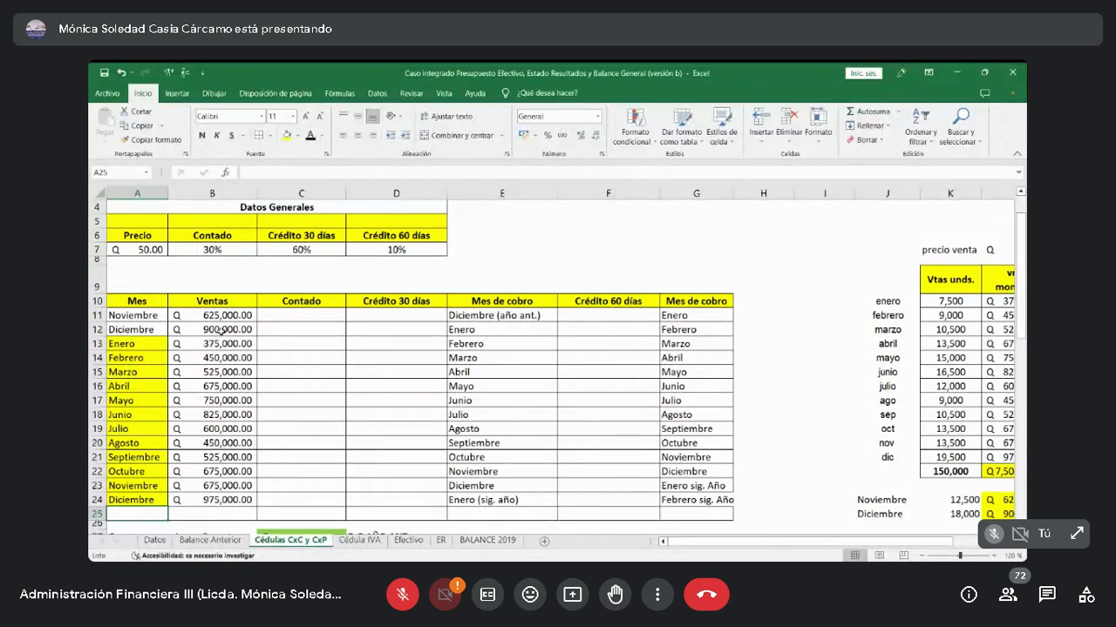
Calculate prior-year Noviembre's Contado amount in C11 by multiplying its Ventas by the 30% Contado rate with =B11*B7.
{"action": "left_click_drag", "start_coordinate": [222, 315], "coordinate": [222, 500]}
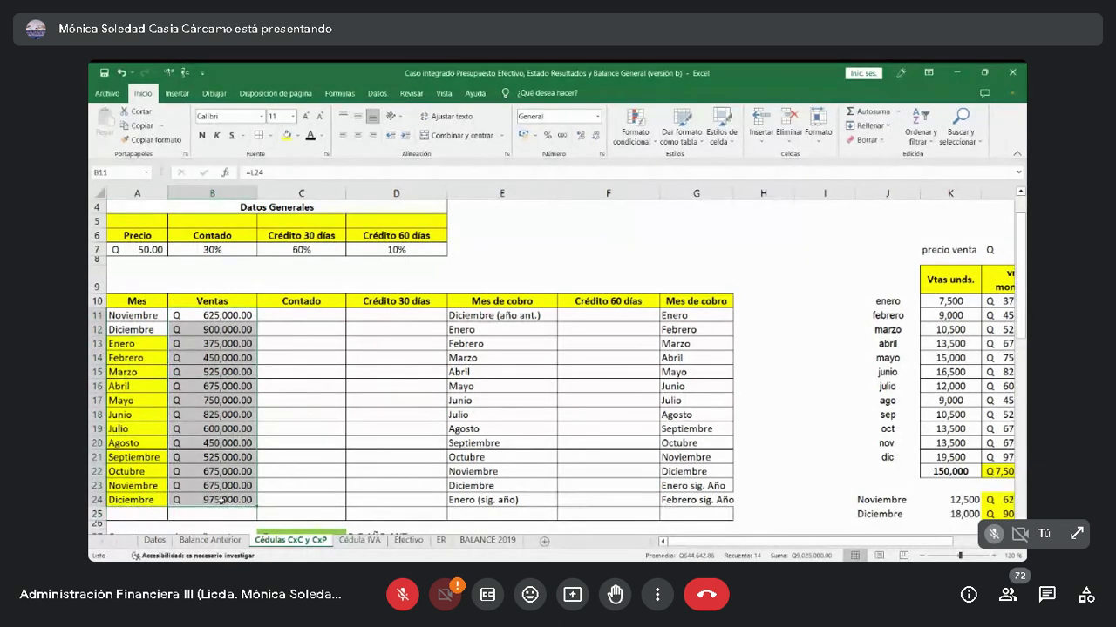
{"action": "key", "text": "Escape"}
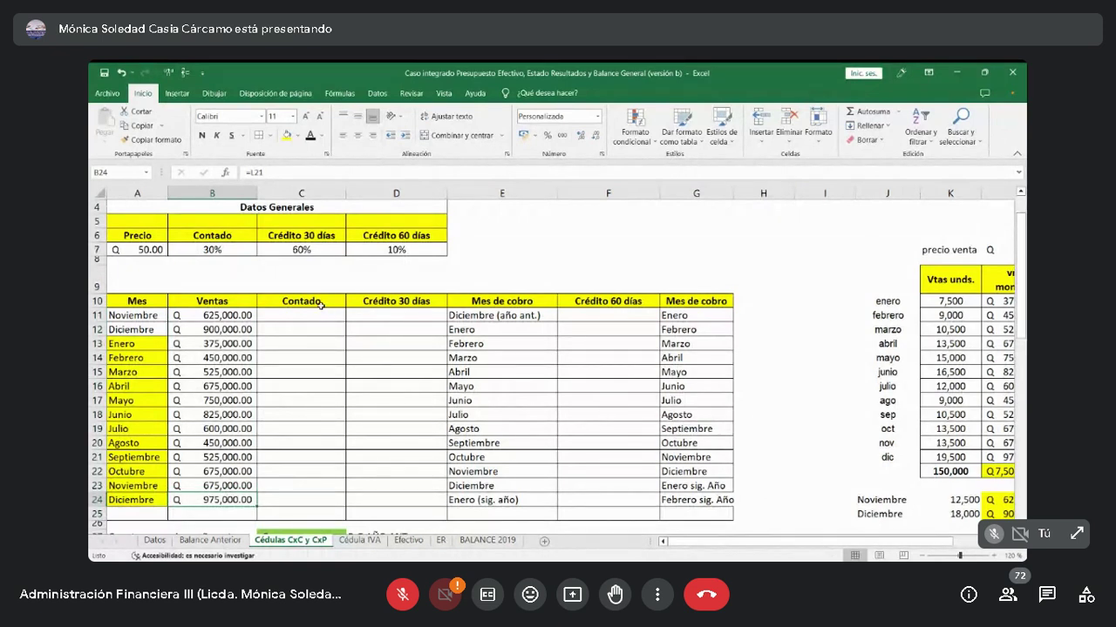
{"action": "left_click_drag", "start_coordinate": [323, 300], "coordinate": [336, 504]}
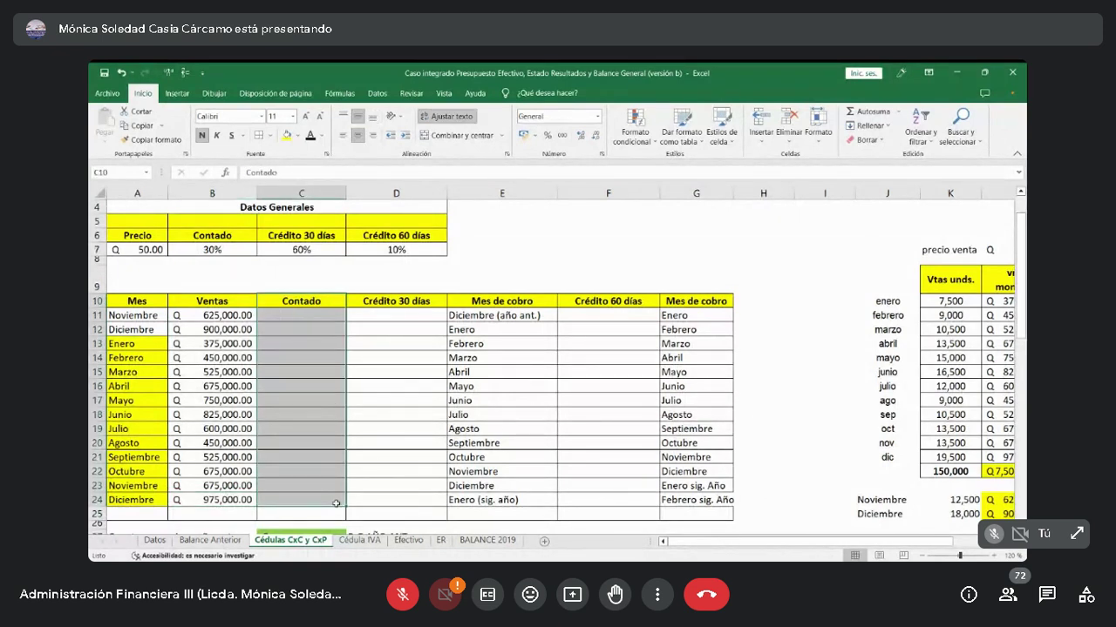
{"action": "left_click", "coordinate": [316, 316]}
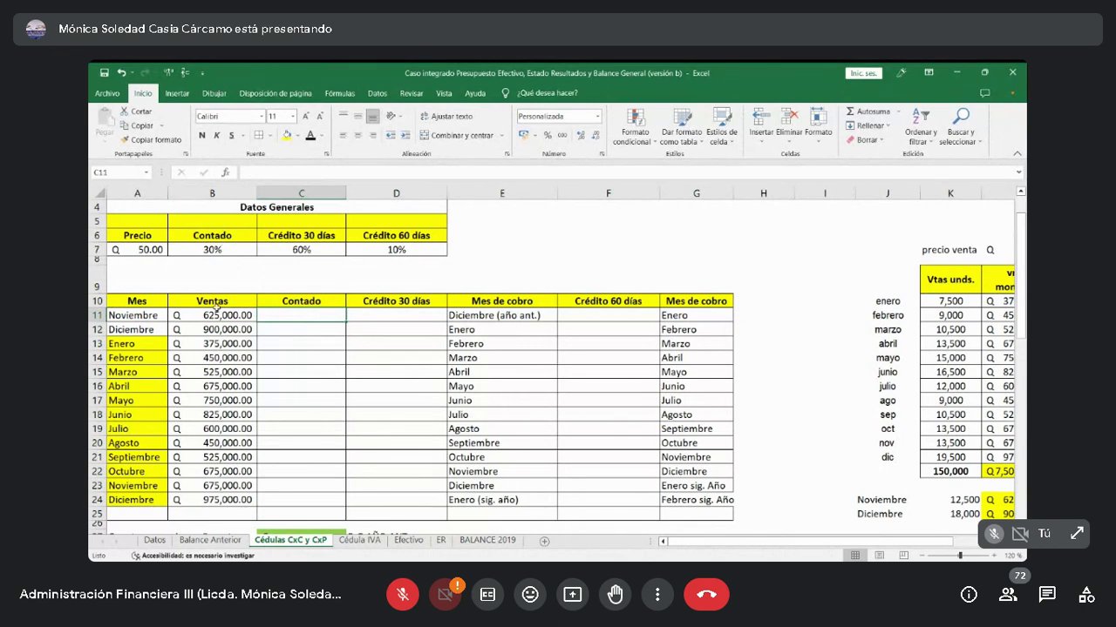
{"action": "left_click", "coordinate": [218, 315]}
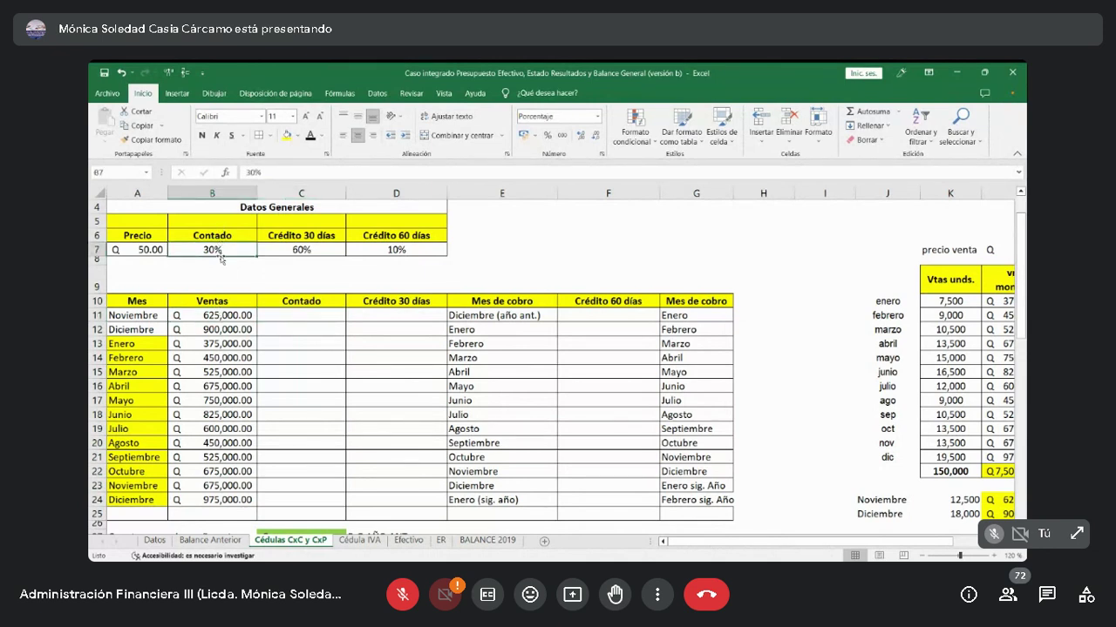
{"action": "left_click", "coordinate": [286, 317]}
{"action": "type", "text": "="}
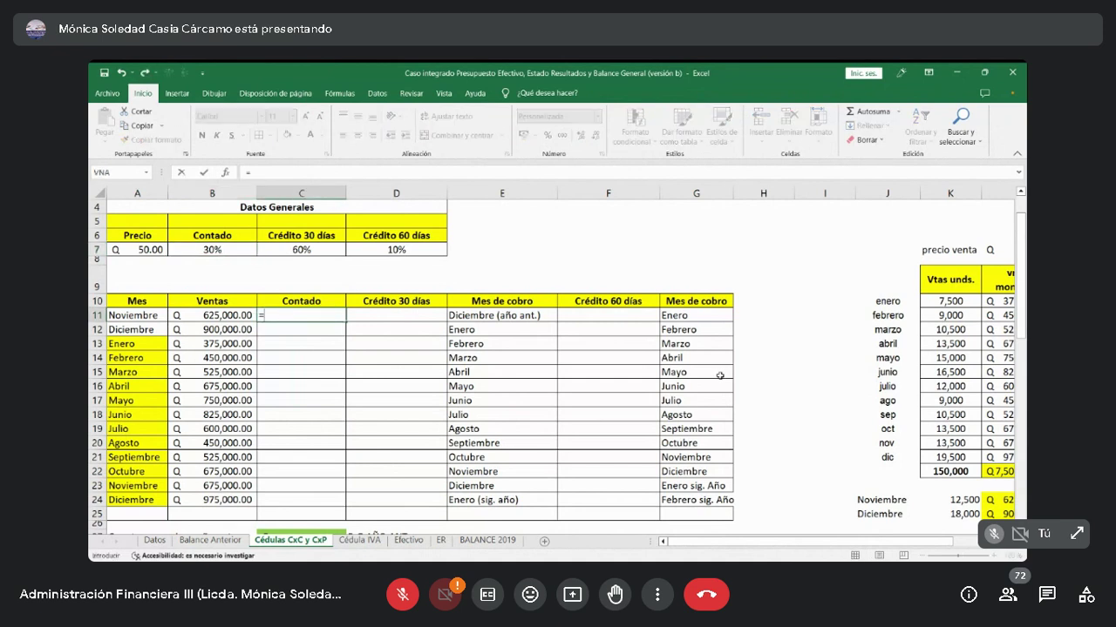
{"action": "key", "text": "Left"}
{"action": "type", "text": "*"}
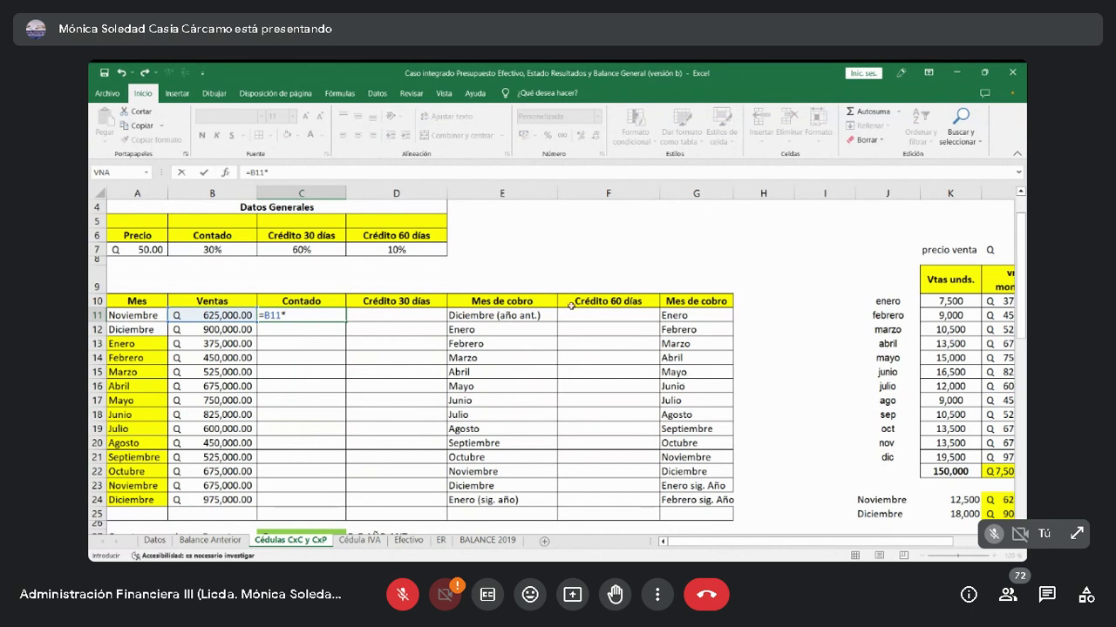
{"action": "left_click", "coordinate": [228, 251]}
{"action": "key", "text": "Return"}
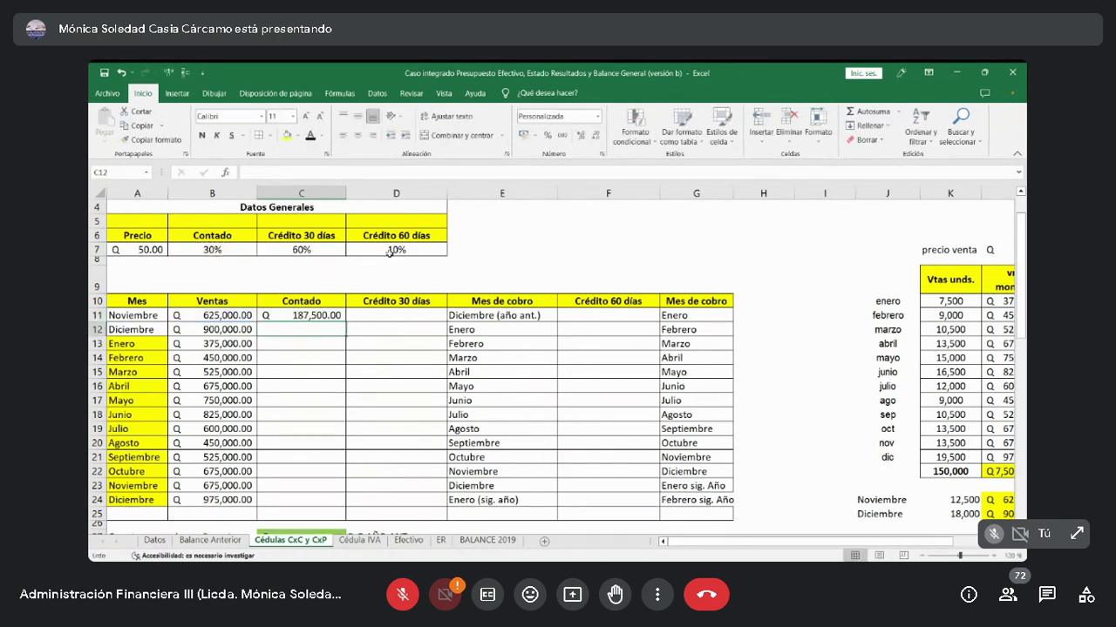
Check the C11 formula's references and calculate prior-year Diciembre's Contado amount in C12 with =B12*B7.
{"action": "key", "text": "Up"}
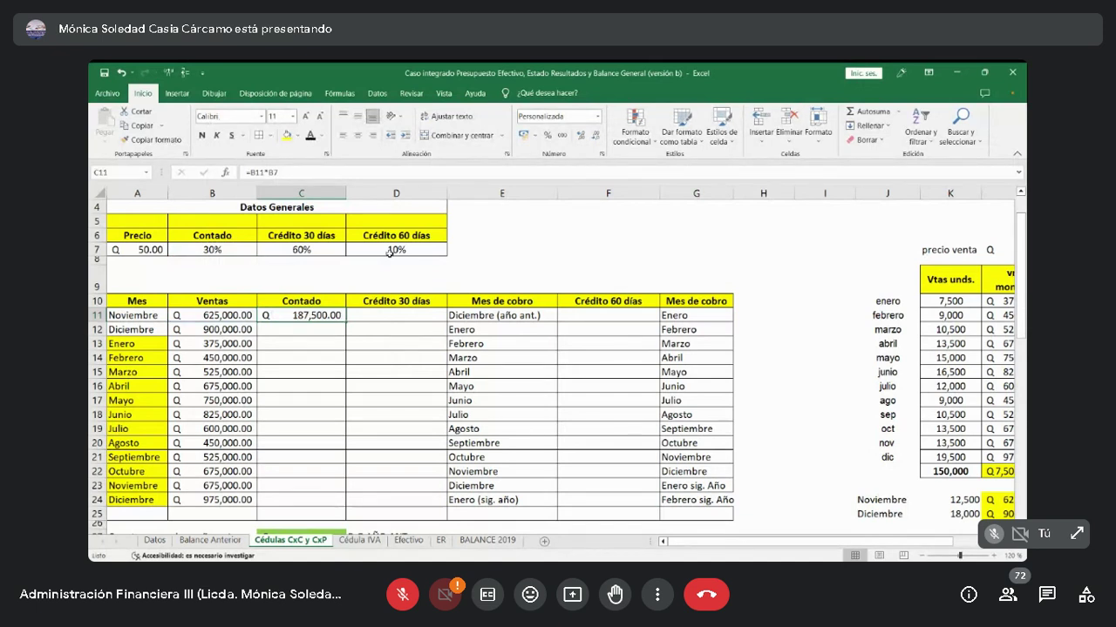
{"action": "key", "text": "F2"}
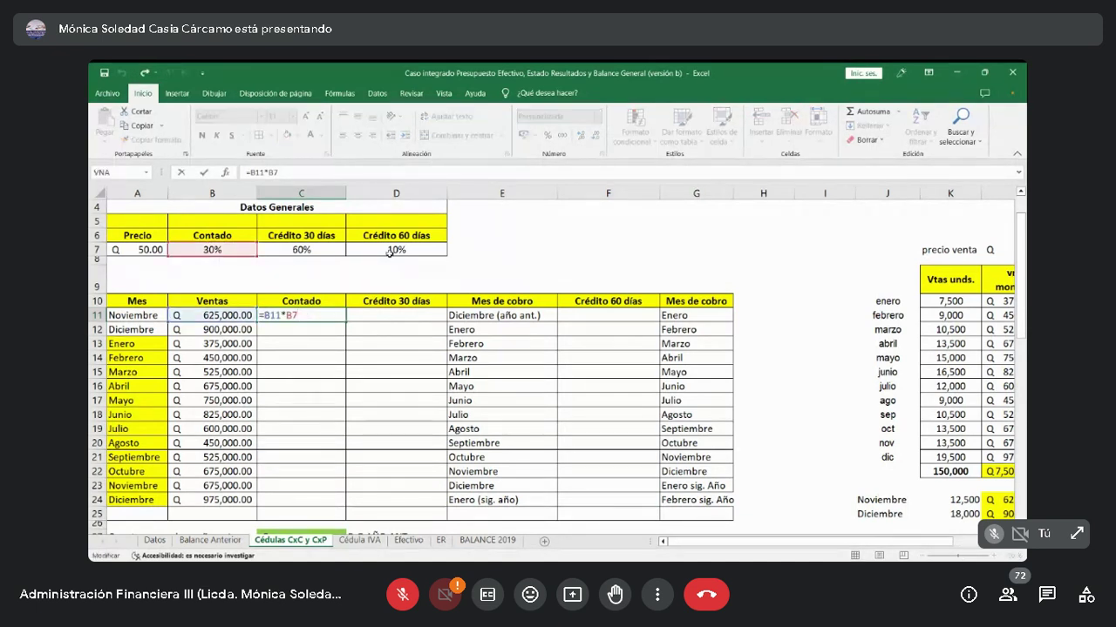
{"action": "key", "text": "Escape"}
{"action": "key", "text": "Down"}
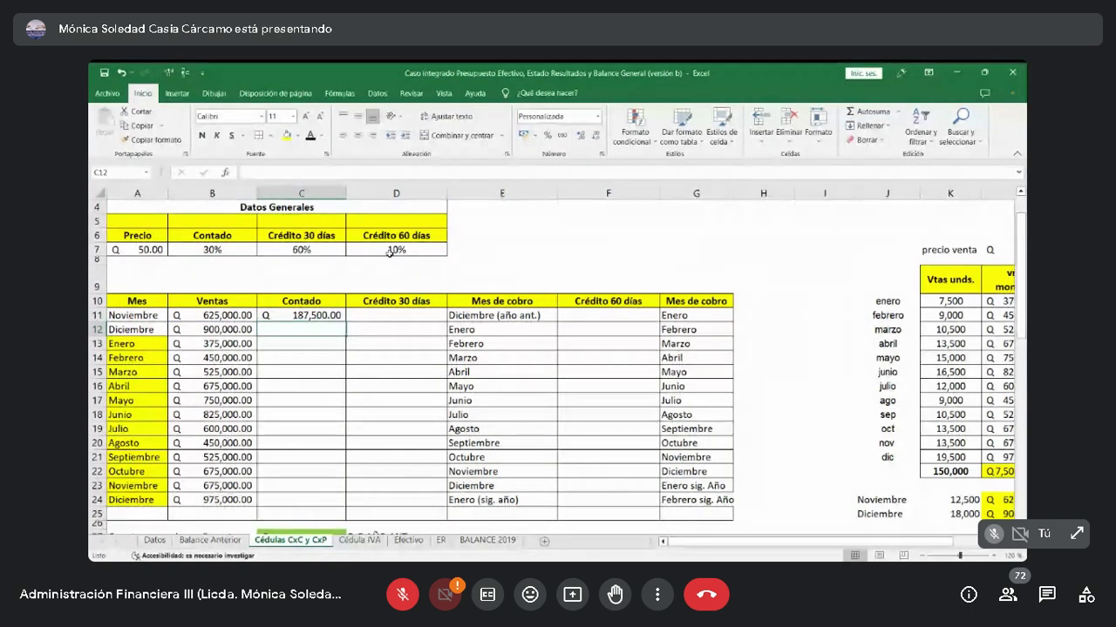
{"action": "type", "text": "="}
{"action": "key", "text": "Left"}
{"action": "type", "text": "*"}
{"action": "key", "text": "Left"}
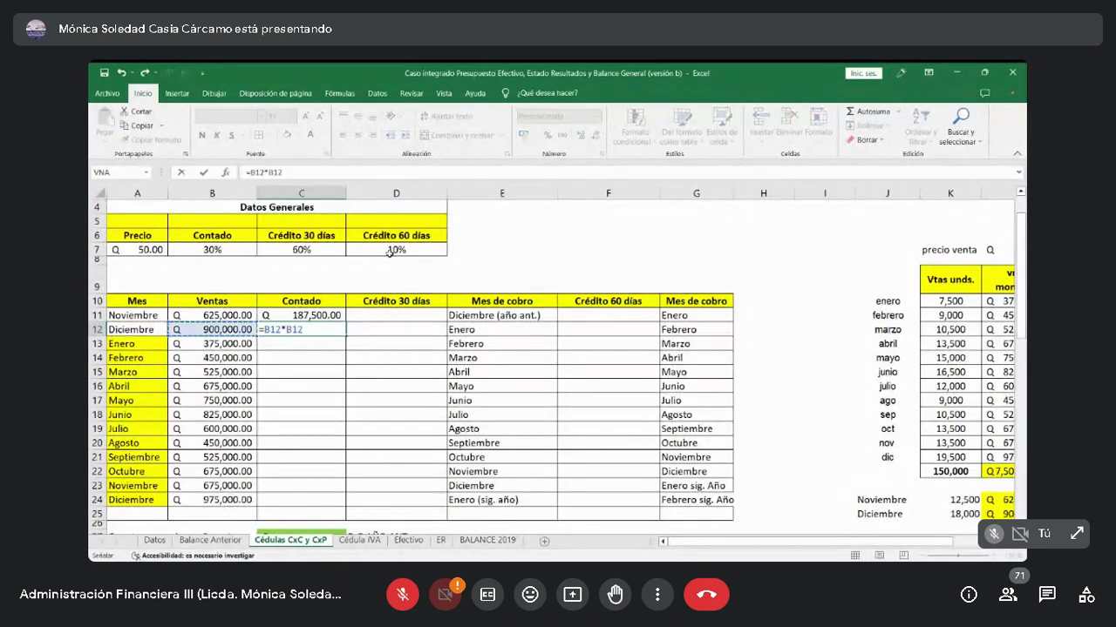
{"action": "key", "text": "Up"}
{"action": "key", "text": "Up"}
{"action": "key", "text": "Up"}
{"action": "key", "text": "Up"}
{"action": "key", "text": "Up"}
{"action": "key", "text": "Return"}
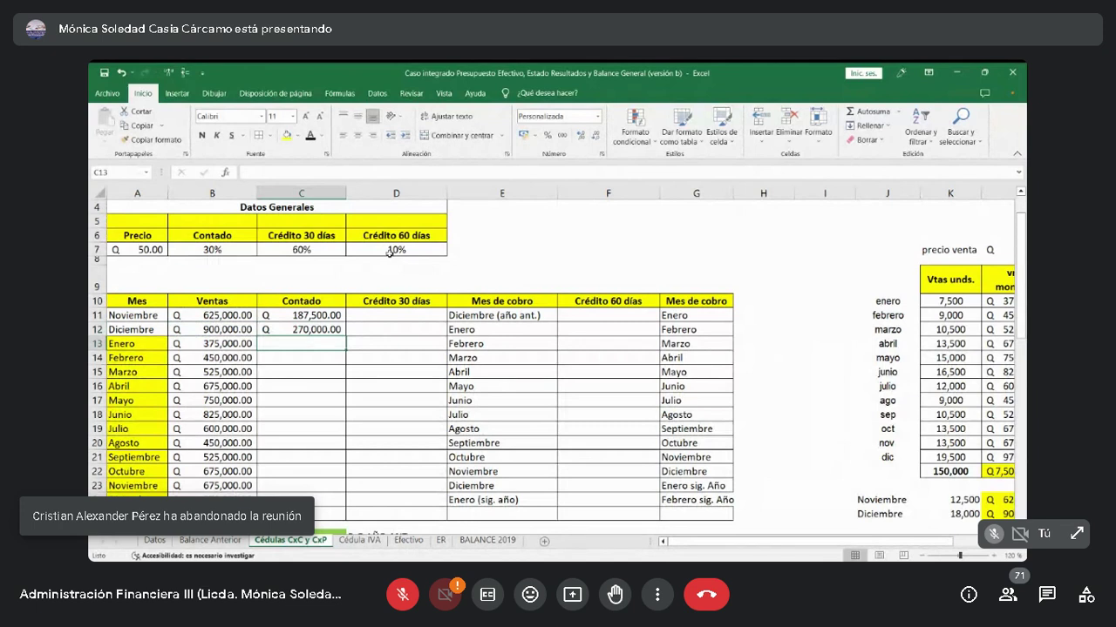
{"action": "key", "text": "Up"}
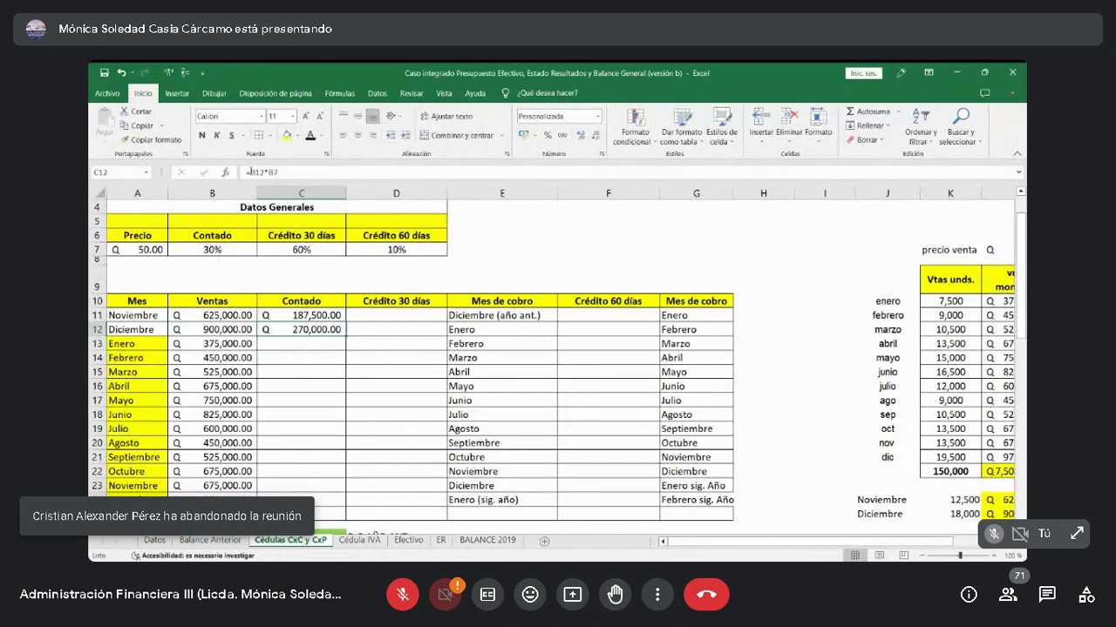
Make the Contado rate reference absolute in prior-year Diciembre's C12 formula, giving =B12*$B$7.
{"action": "left_click", "coordinate": [268, 173]}
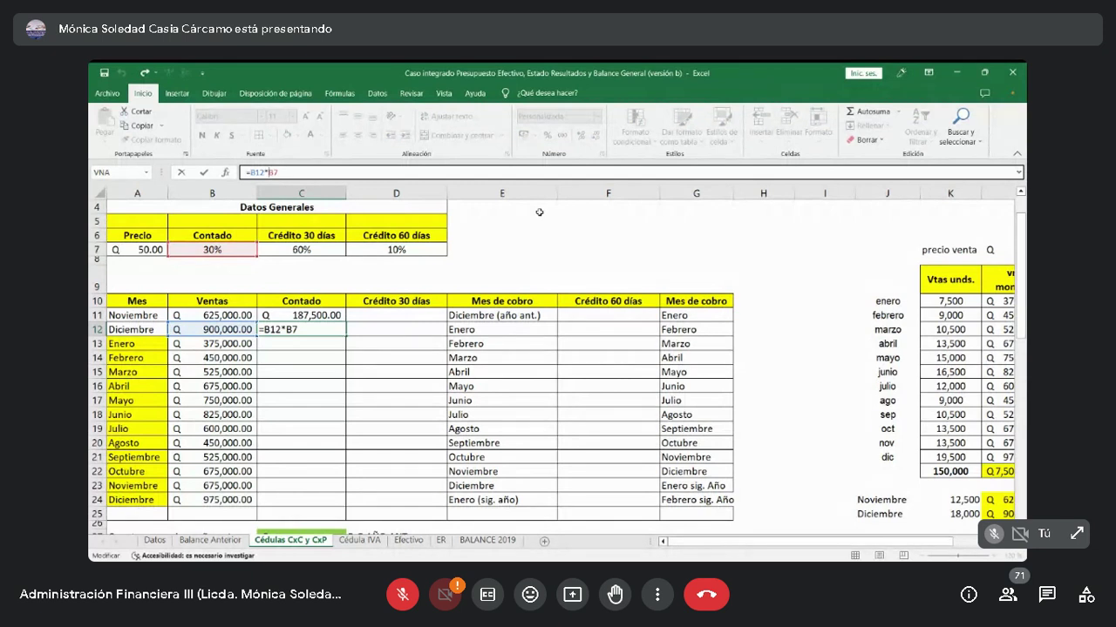
{"action": "key", "text": "F4"}
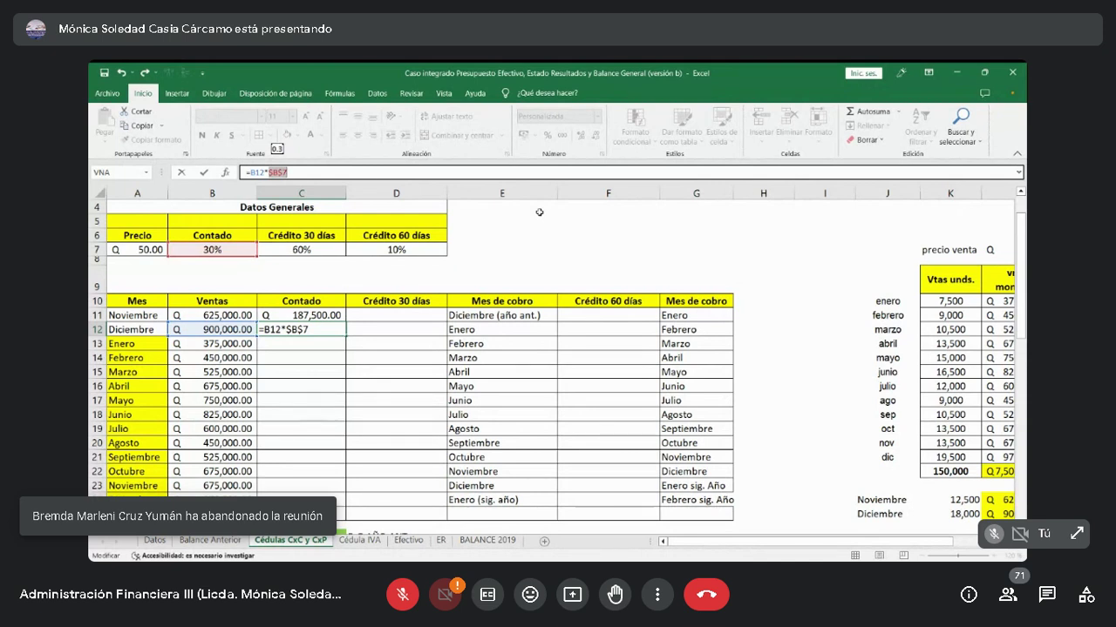
{"action": "key", "text": "ctrl+Return"}
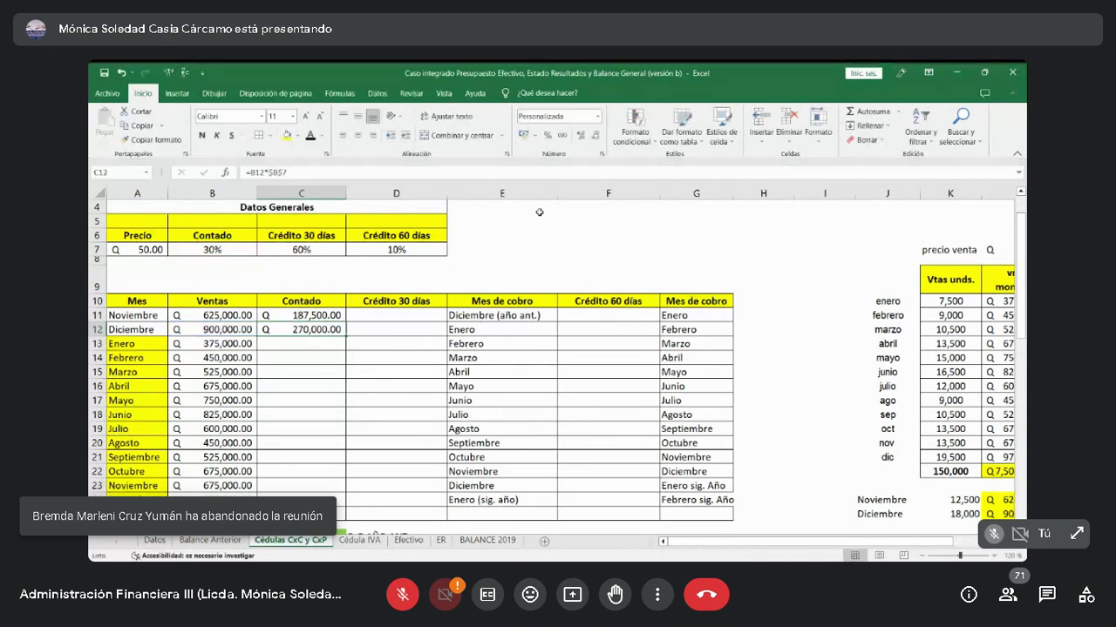
Copy the C12 Contado formula down to Enero through Diciembre in C13:C24.
{"action": "key", "text": "ctrl+c"}
{"action": "key", "text": "Down"}
{"action": "key", "text": "shift+Down"}
{"action": "key", "text": "shift+Down"}
{"action": "key", "text": "shift+Down"}
{"action": "key", "text": "shift+Down"}
{"action": "key", "text": "shift+Down"}
{"action": "key", "text": "shift+Down"}
{"action": "key", "text": "shift+Down"}
{"action": "key", "text": "shift+Down"}
{"action": "key", "text": "shift+Down"}
{"action": "key", "text": "shift+Down"}
{"action": "key", "text": "shift+Down"}
{"action": "key", "text": "shift+Down"}
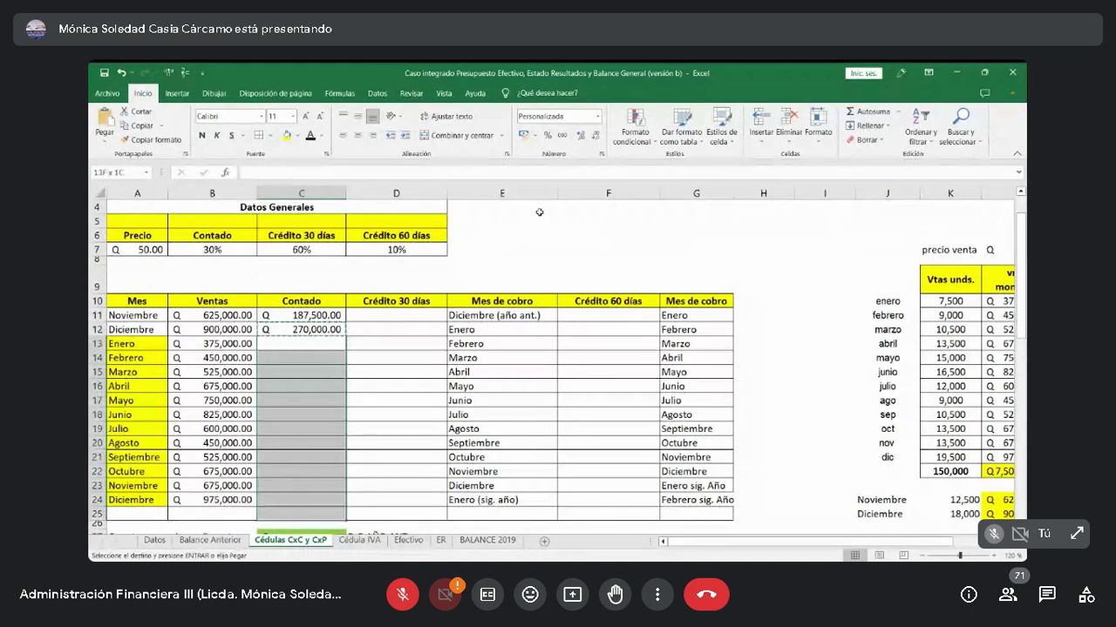
{"action": "key", "text": "shift+Up"}
{"action": "key", "text": "ctrl+v"}
Check the copied Contado formulas for Marzo in C15, Agosto in C20 and Diciembre in C24 for their references.
{"action": "key", "text": "Down"}
{"action": "key", "text": "Down"}
{"action": "key", "text": "Down"}
{"action": "key", "text": "Down"}
{"action": "key", "text": "Down"}
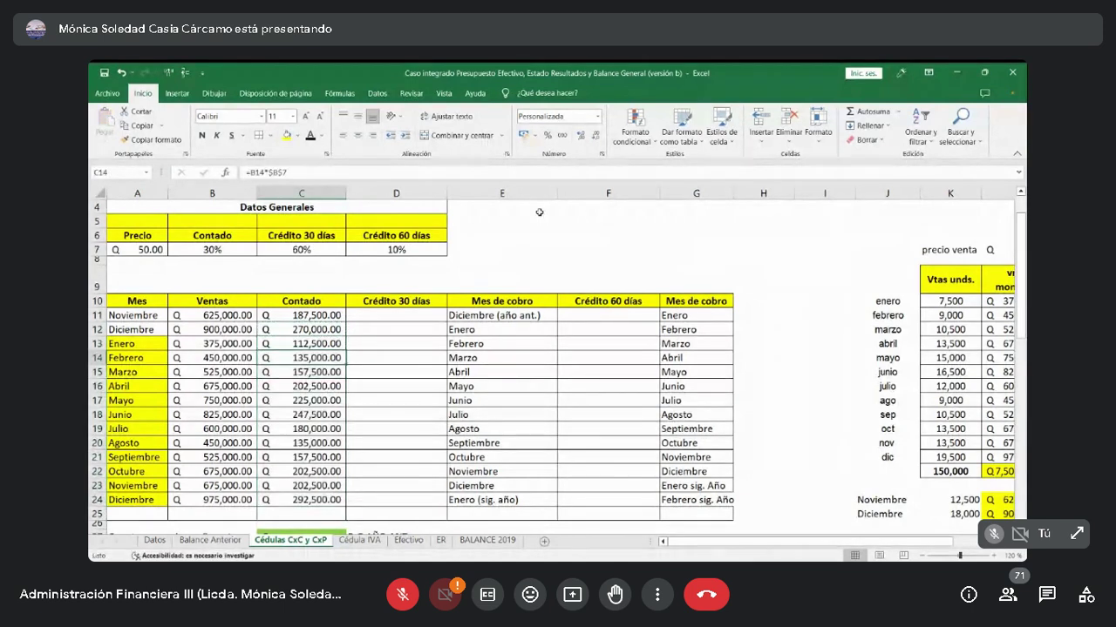
{"action": "key", "text": "Up"}
{"action": "key", "text": "Up"}
{"action": "key", "text": "Up"}
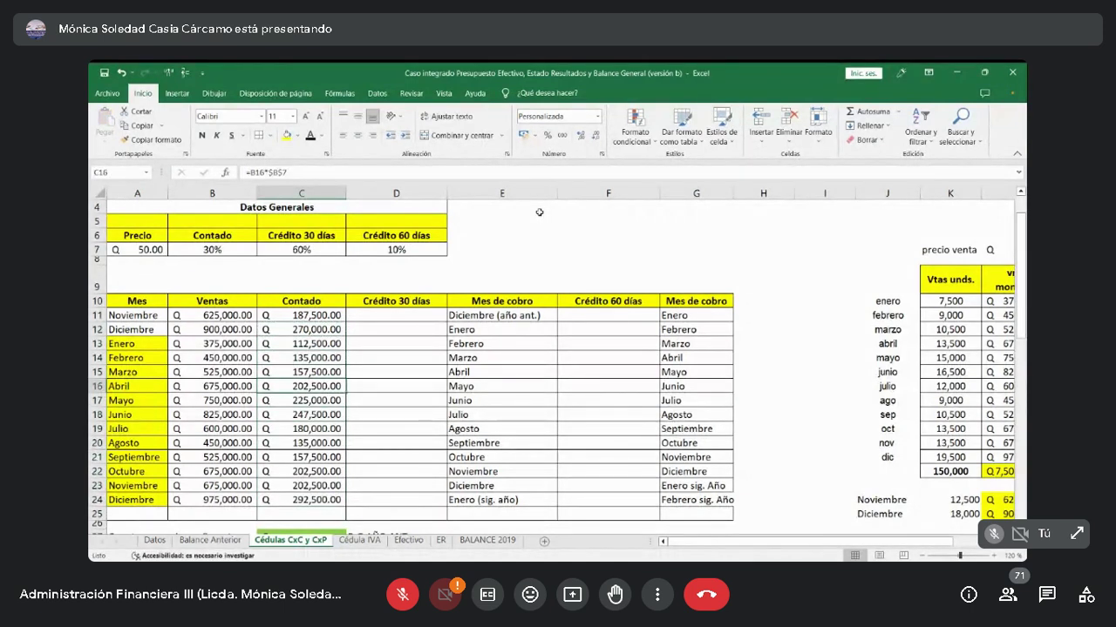
{"action": "key", "text": "F2"}
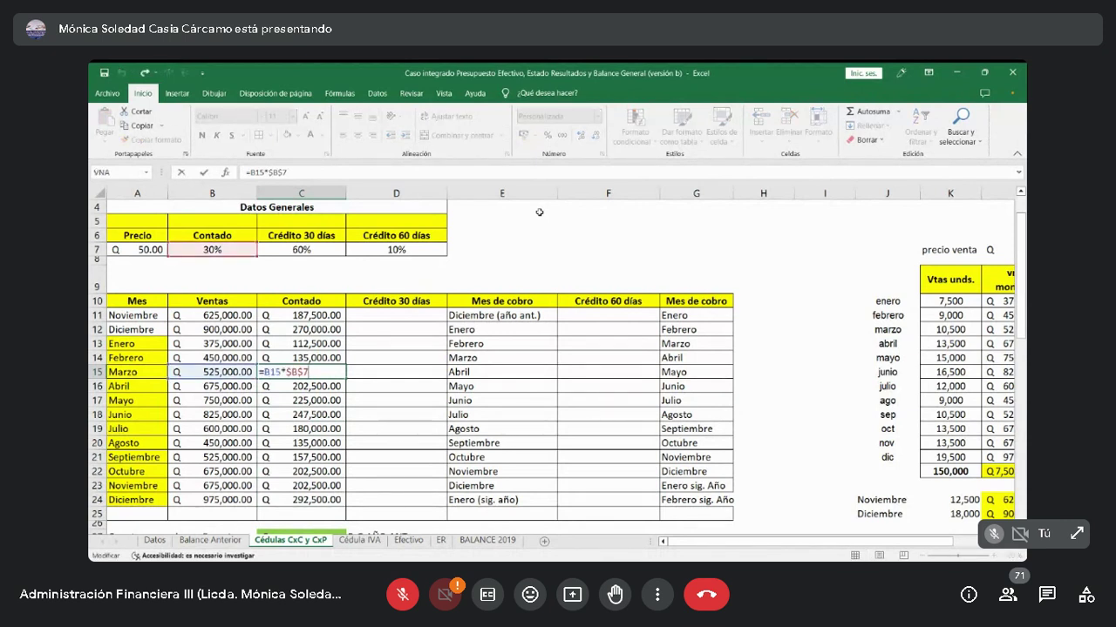
{"action": "key", "text": "Return"}
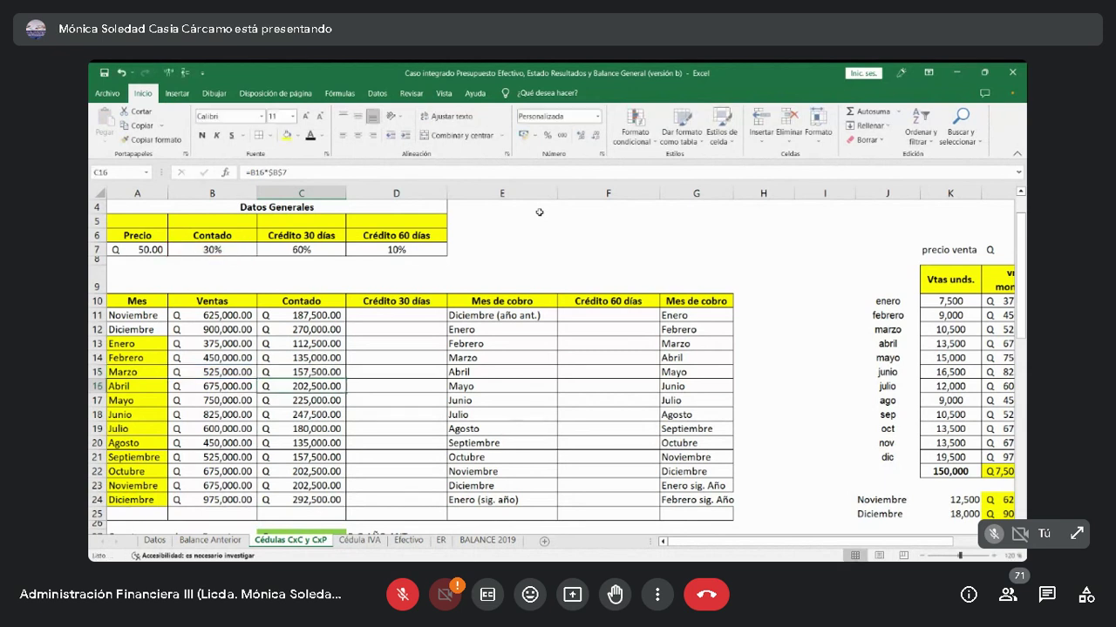
{"action": "key", "text": "Down"}
{"action": "key", "text": "Down"}
{"action": "key", "text": "Down"}
{"action": "key", "text": "Down"}
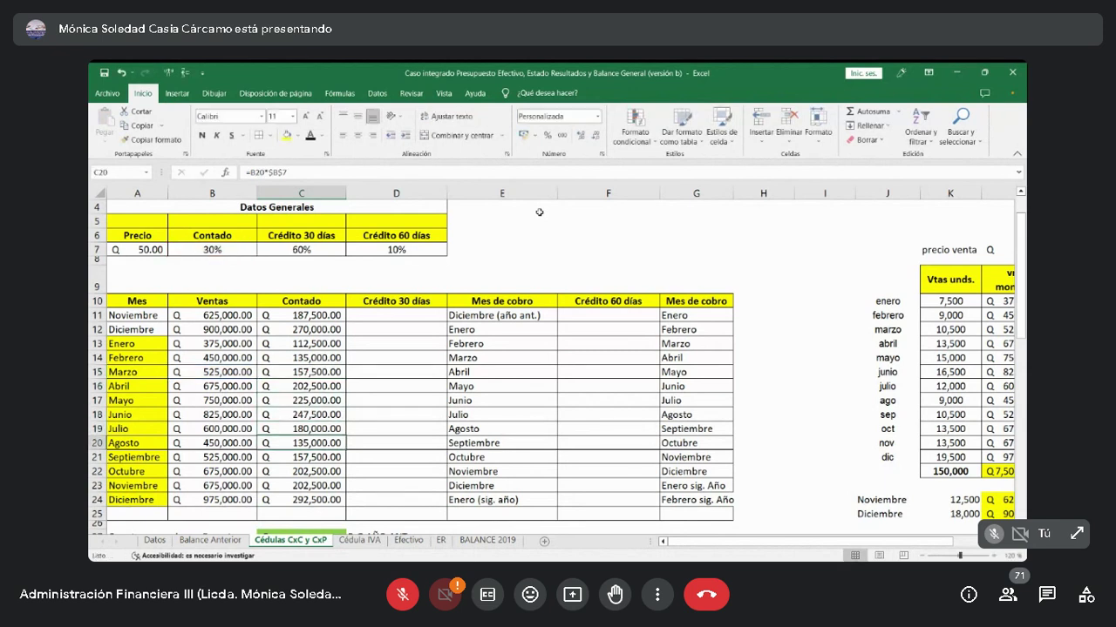
{"action": "key", "text": "F2"}
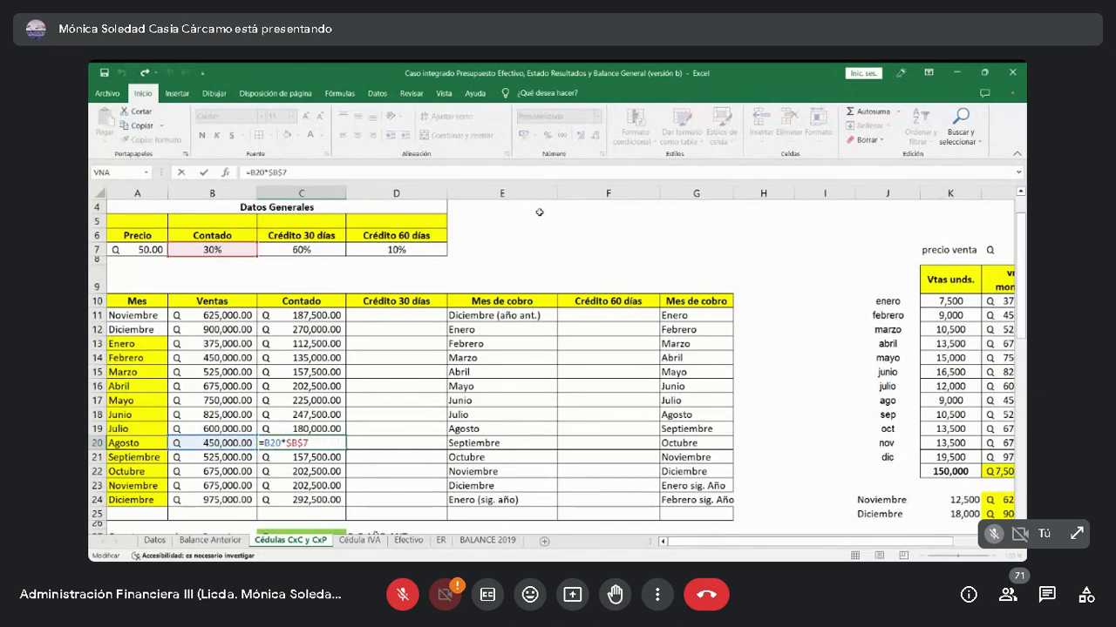
{"action": "key", "text": "Return"}
{"action": "key", "text": "Down"}
{"action": "key", "text": "Down"}
{"action": "key", "text": "Down"}
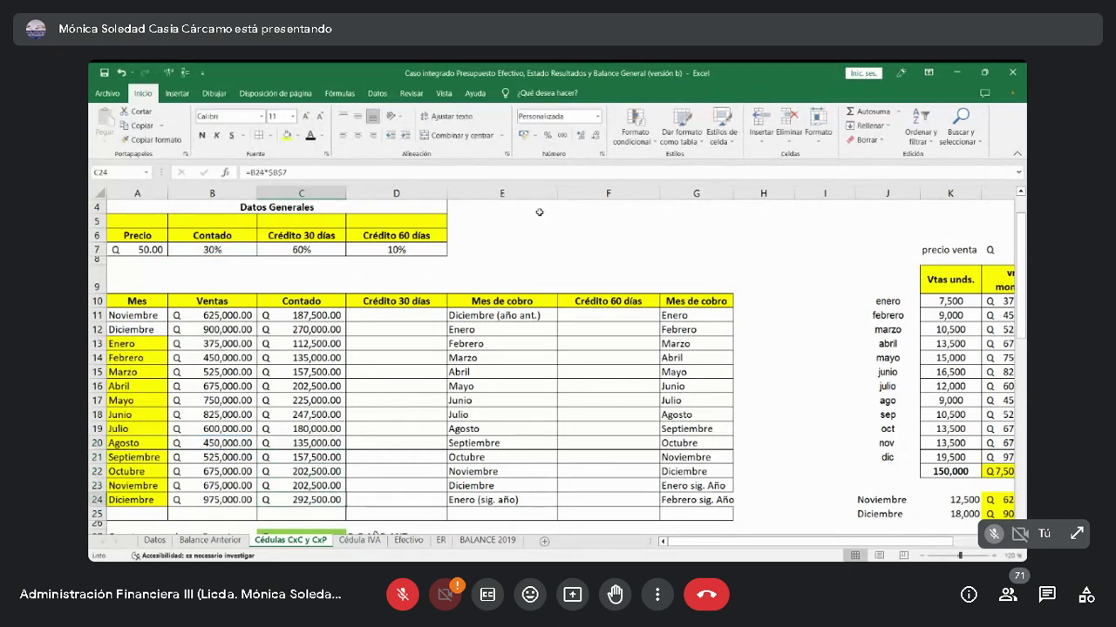
{"action": "key", "text": "F2"}
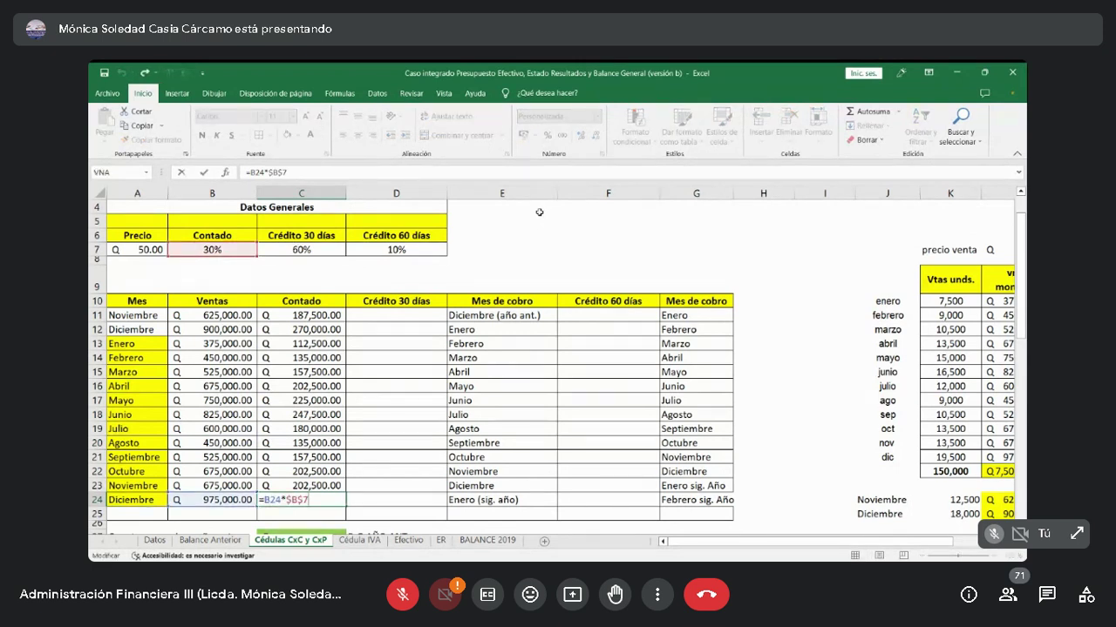
{"action": "key", "text": "Return"}
Shade the Enero to Diciembre Contado amounts in C13:C24 light aqua blue, leaving out the two prior-year months.
{"action": "key", "text": "ctrl+Up"}
{"action": "key", "text": "ctrl+Up"}
{"action": "key", "text": "Down"}
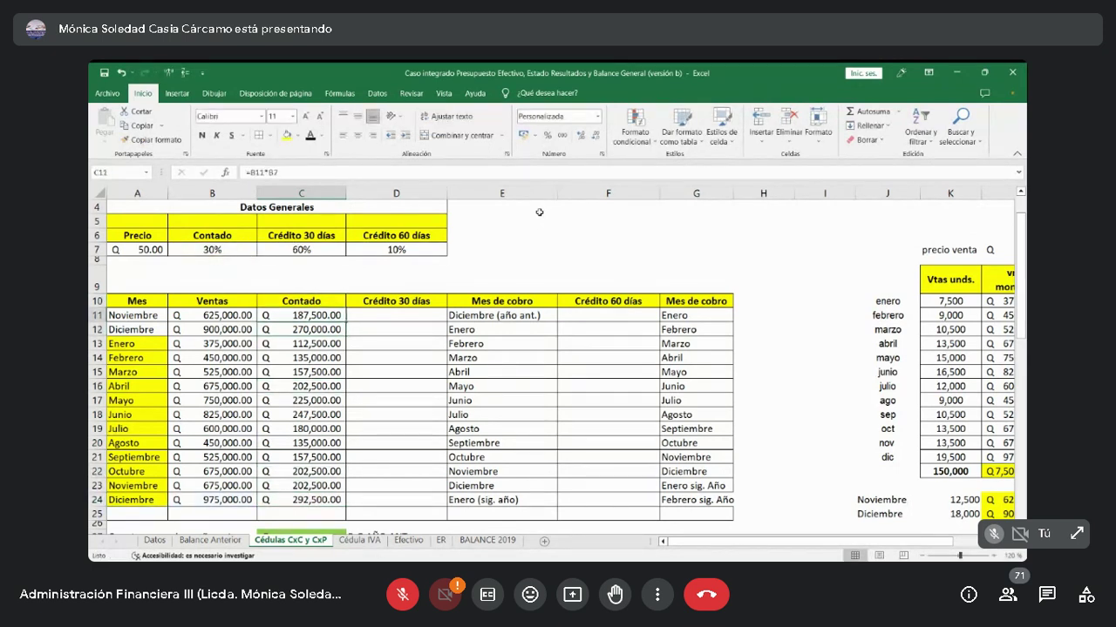
{"action": "key", "text": "shift+Down"}
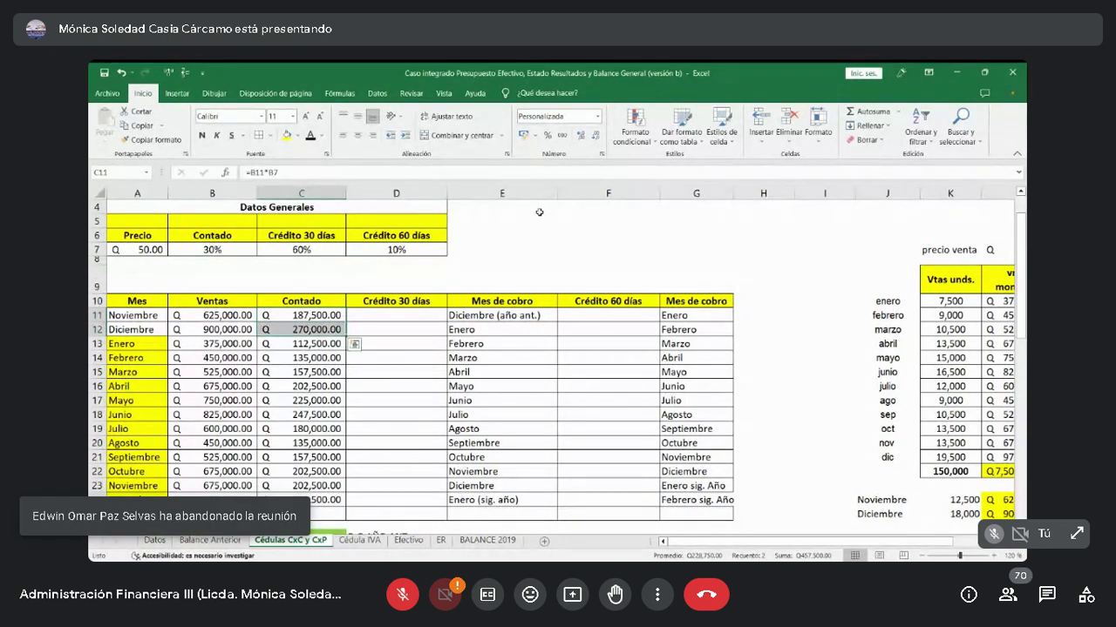
{"action": "key", "text": "Down"}
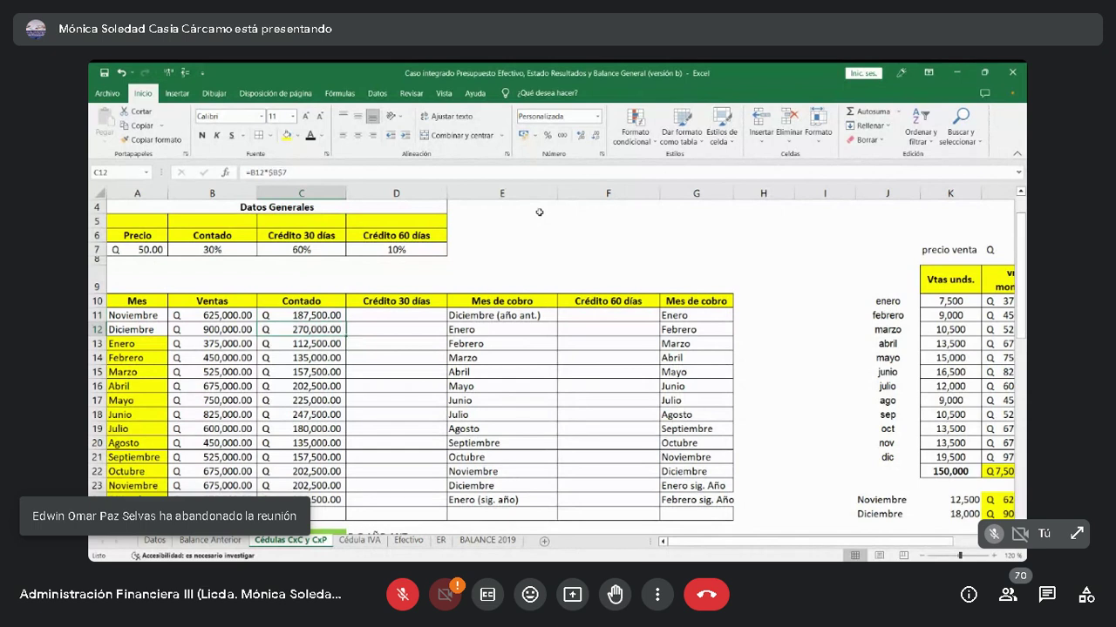
{"action": "key", "text": "Down"}
{"action": "key", "text": "shift+Down"}
{"action": "key", "text": "ctrl+shift+Down"}
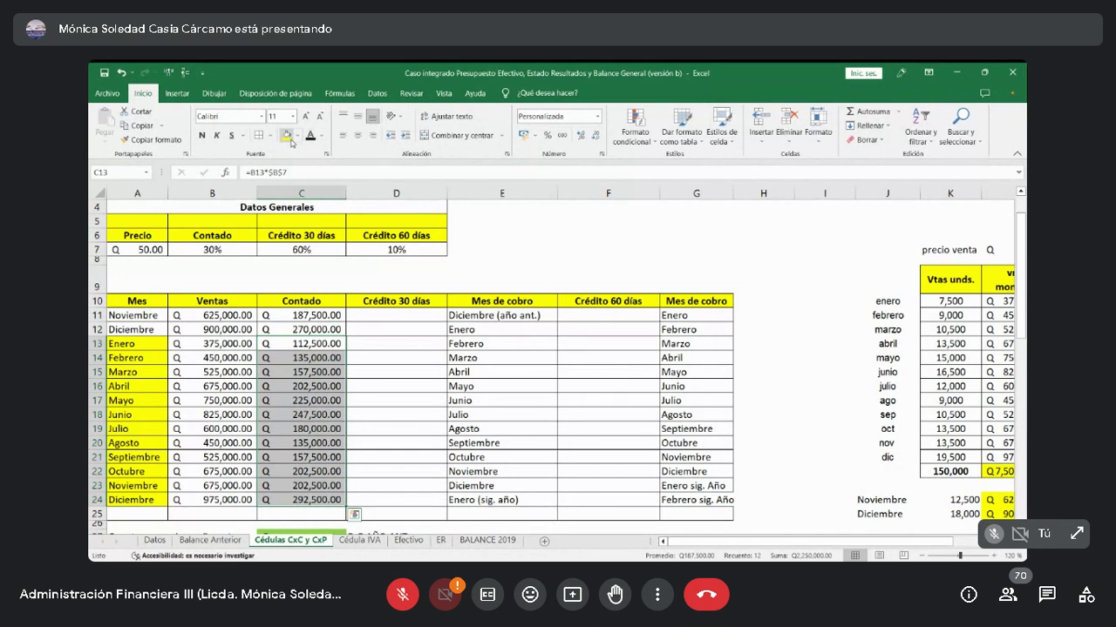
{"action": "left_click", "coordinate": [298, 136]}
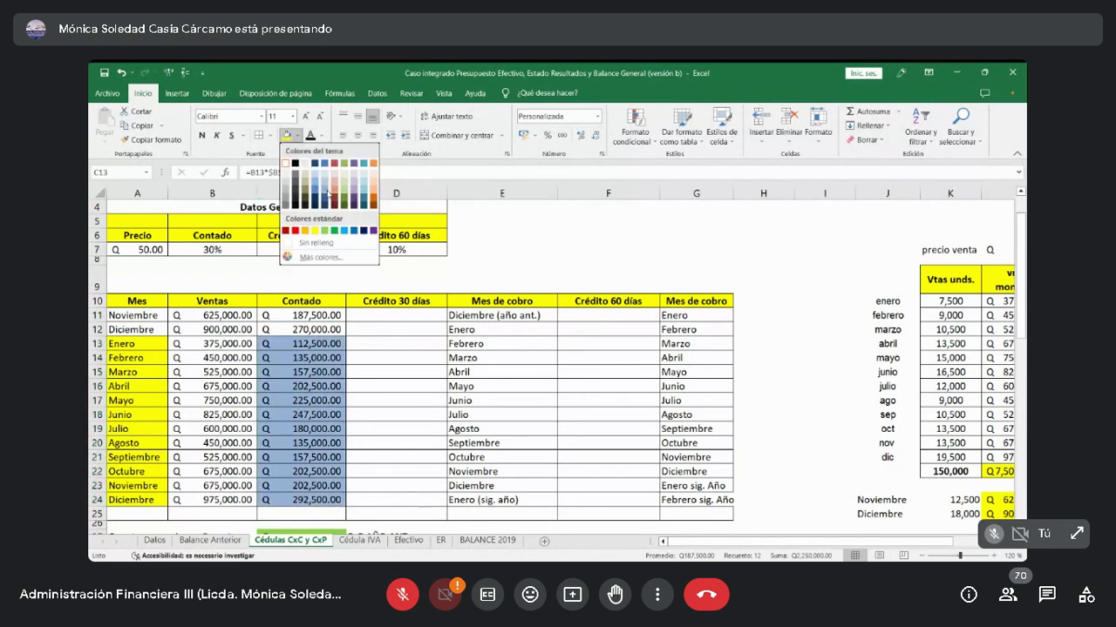
{"action": "left_click", "coordinate": [364, 189]}
{"action": "left_click", "coordinate": [417, 284]}
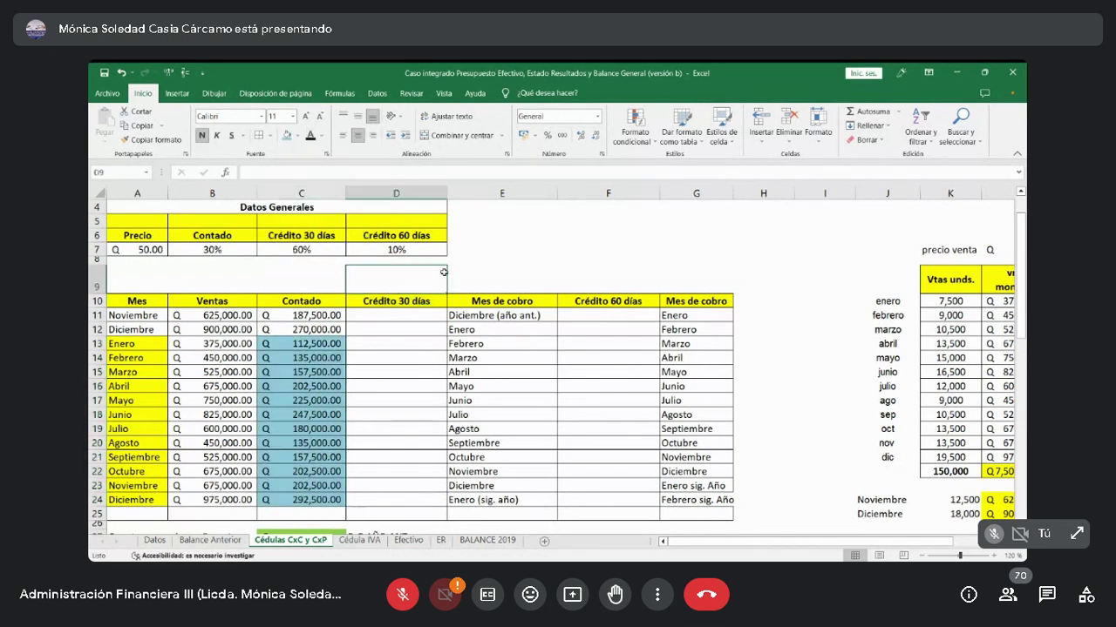
Review the shaded Contado amounts in C13:C24 against their months, and the prior-year amounts in C11:C12.
{"action": "left_click_drag", "start_coordinate": [313, 342], "coordinate": [305, 514]}
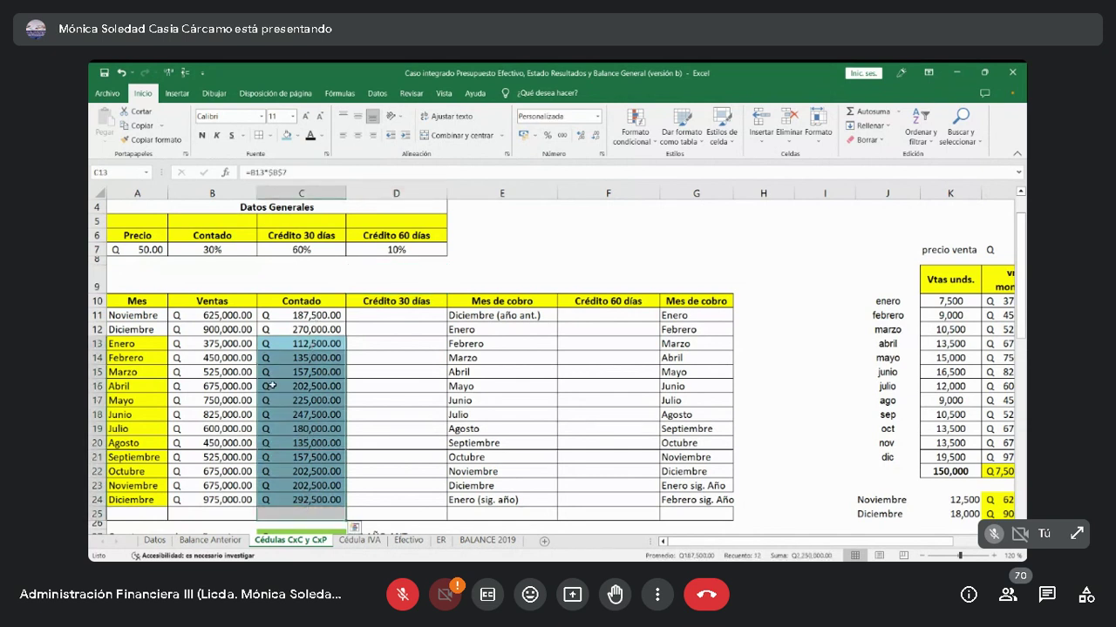
{"action": "left_click", "coordinate": [125, 342]}
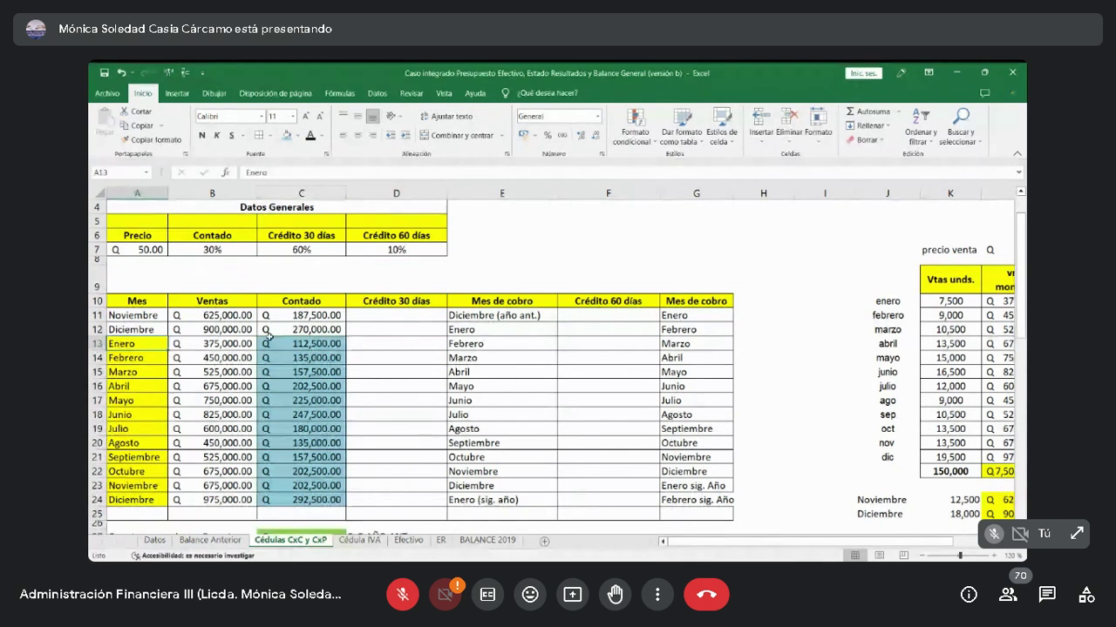
{"action": "left_click", "coordinate": [301, 358]}
{"action": "left_click", "coordinate": [162, 402]}
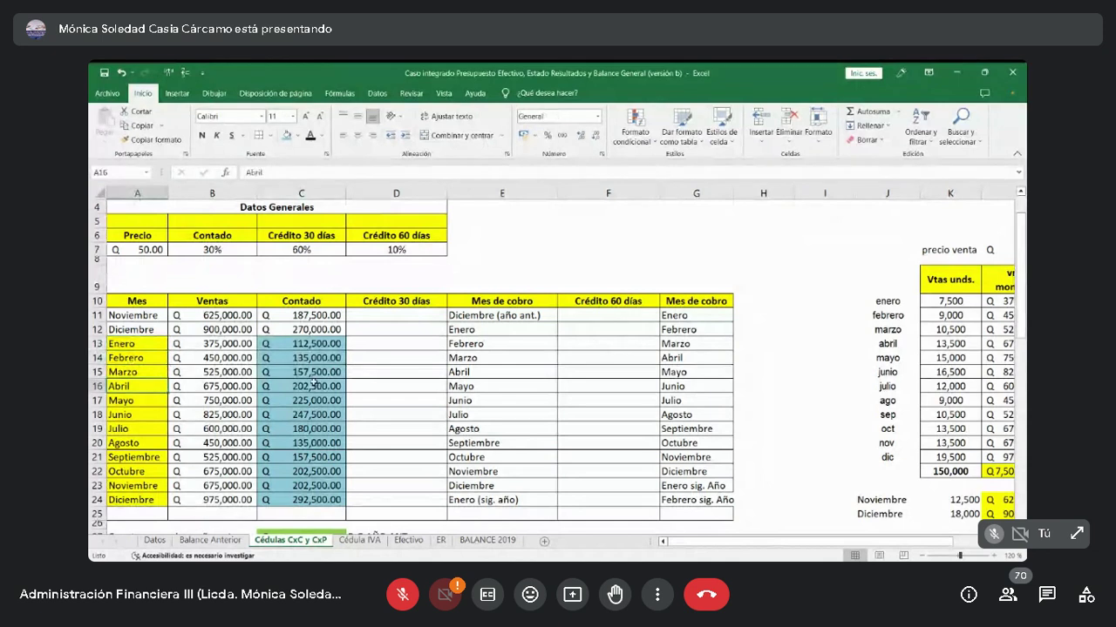
{"action": "left_click", "coordinate": [286, 405]}
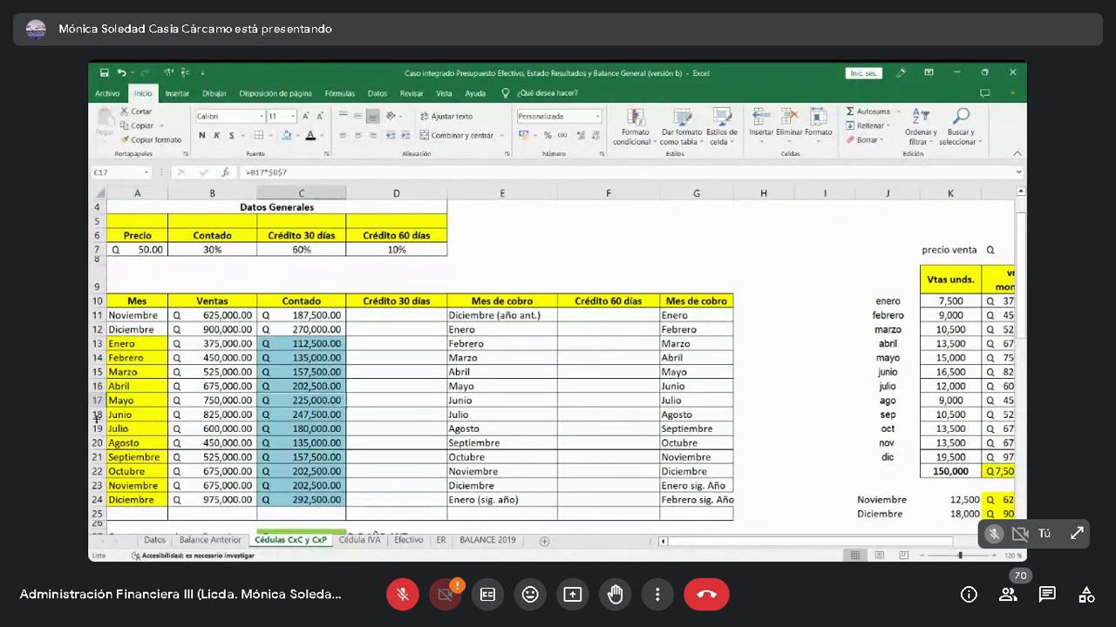
{"action": "left_click_drag", "start_coordinate": [301, 343], "coordinate": [308, 493]}
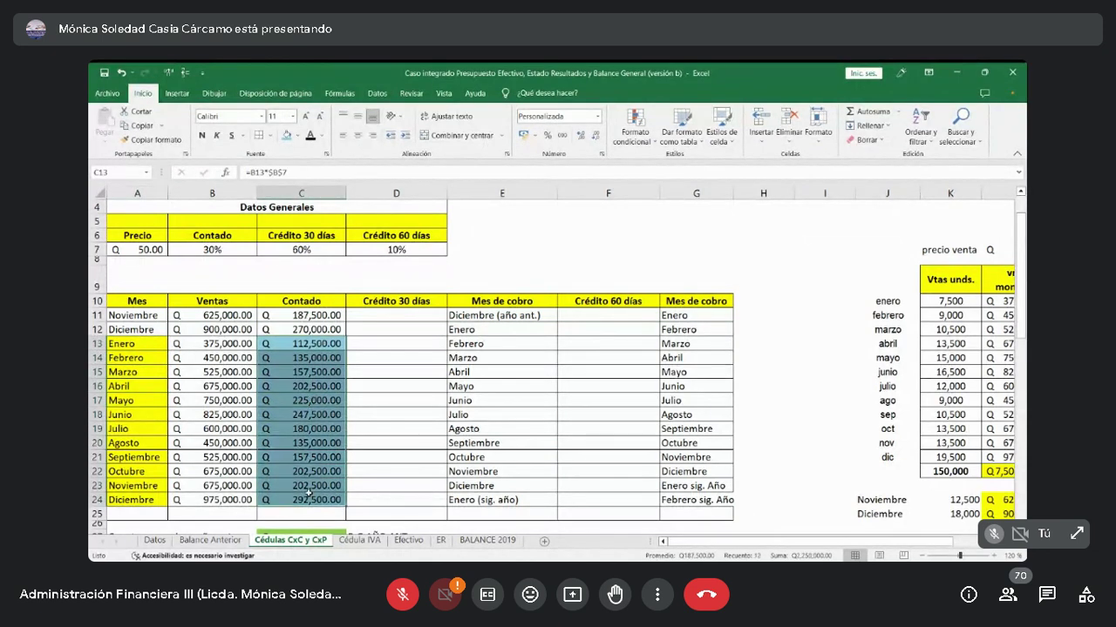
{"action": "left_click", "coordinate": [307, 494]}
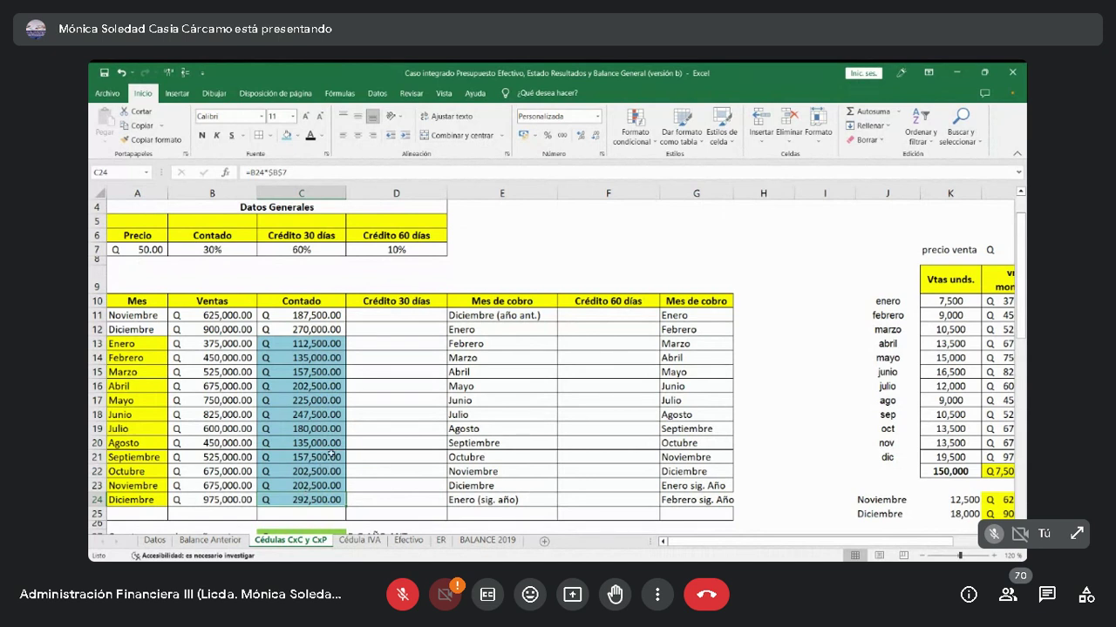
{"action": "left_click_drag", "start_coordinate": [305, 315], "coordinate": [305, 329]}
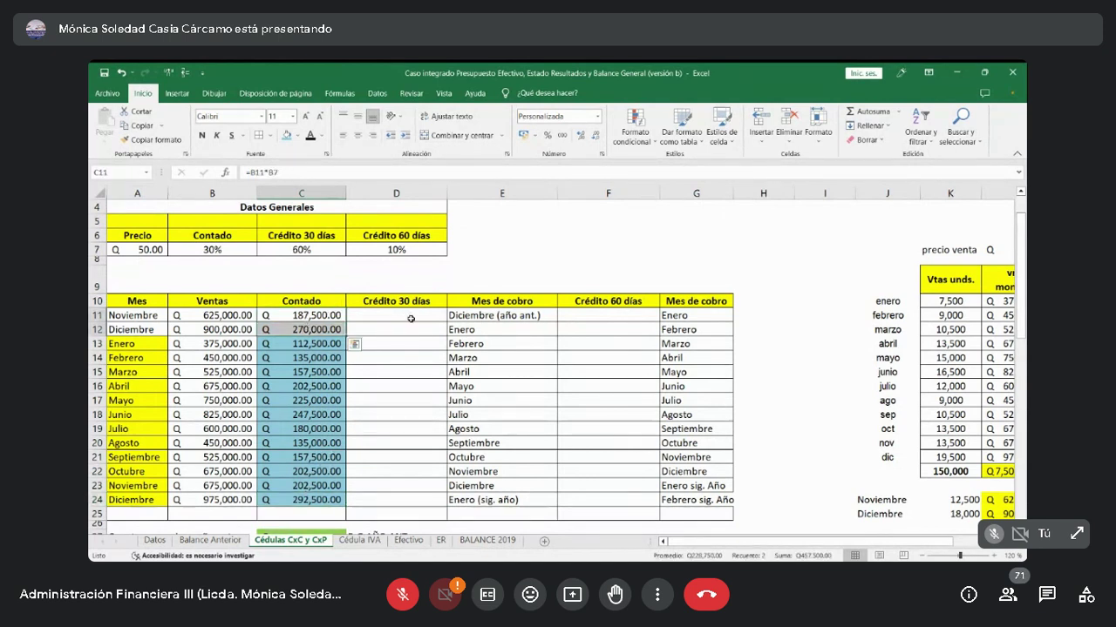
Calculate prior-year Noviembre's Crédito 30 días amount in D11 with =B11*C7 and check the formula's references.
{"action": "left_click", "coordinate": [410, 317]}
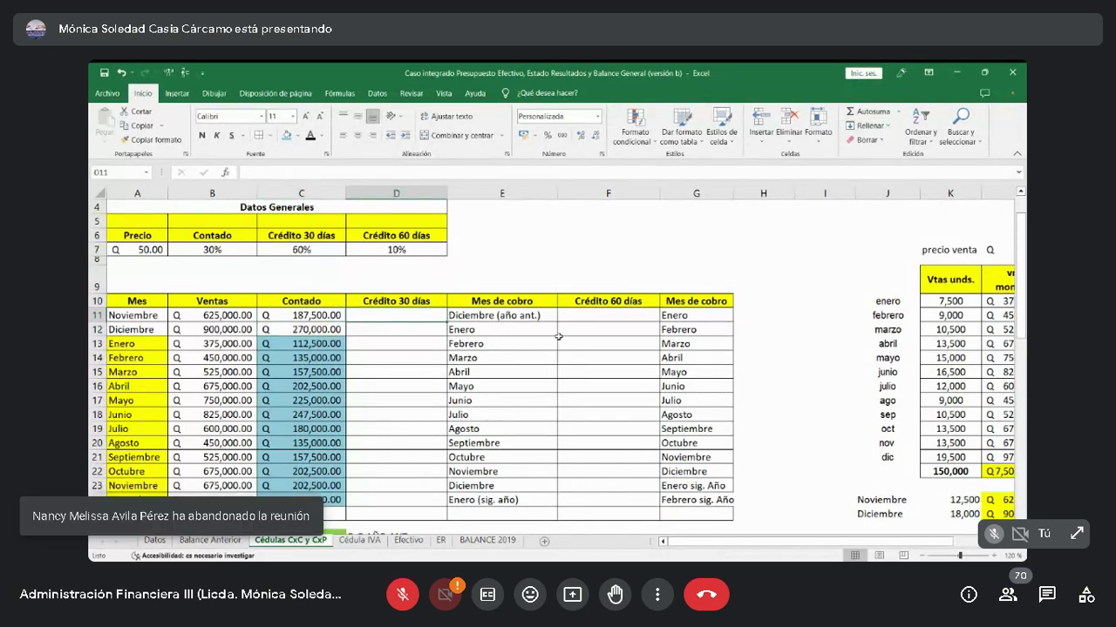
{"action": "key", "text": "Up"}
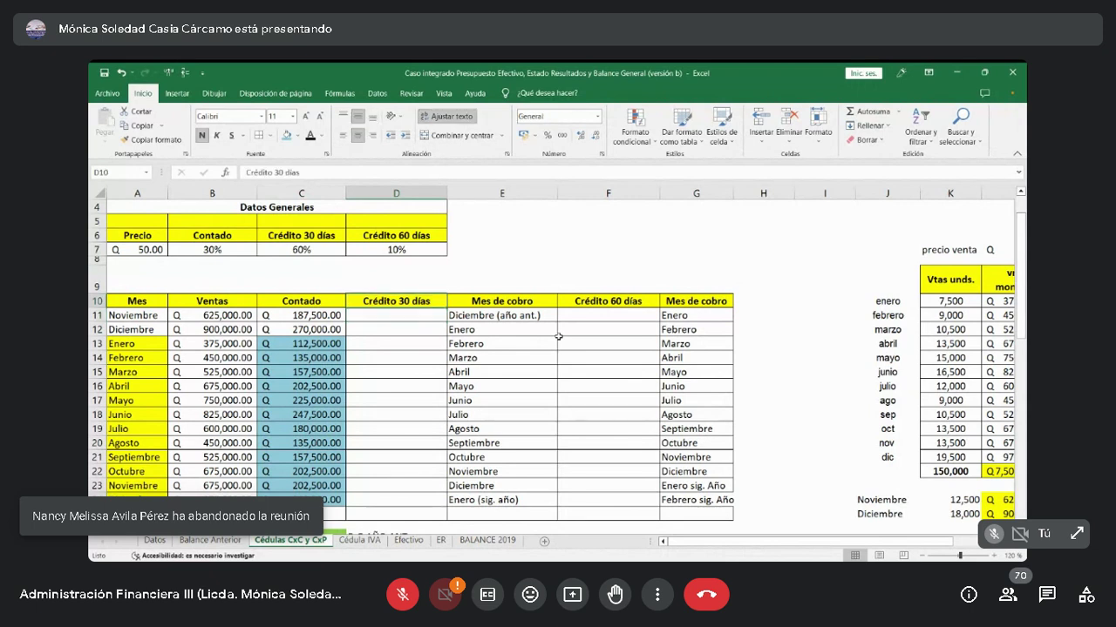
{"action": "key", "text": "Right"}
{"action": "key", "text": "Right"}
{"action": "key", "text": "Left"}
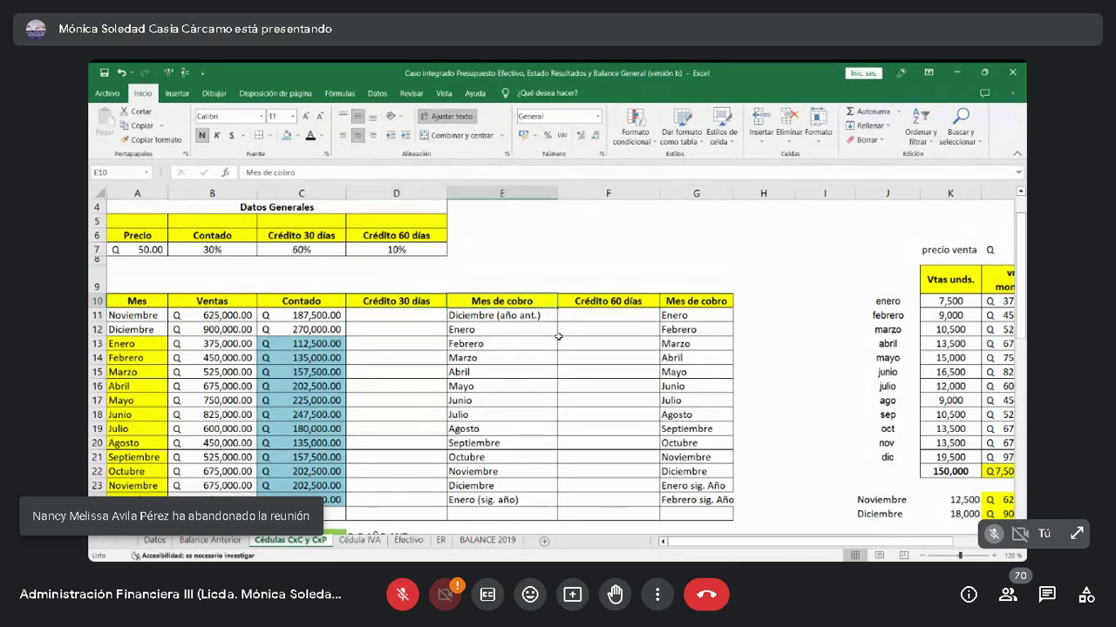
{"action": "key", "text": "Left"}
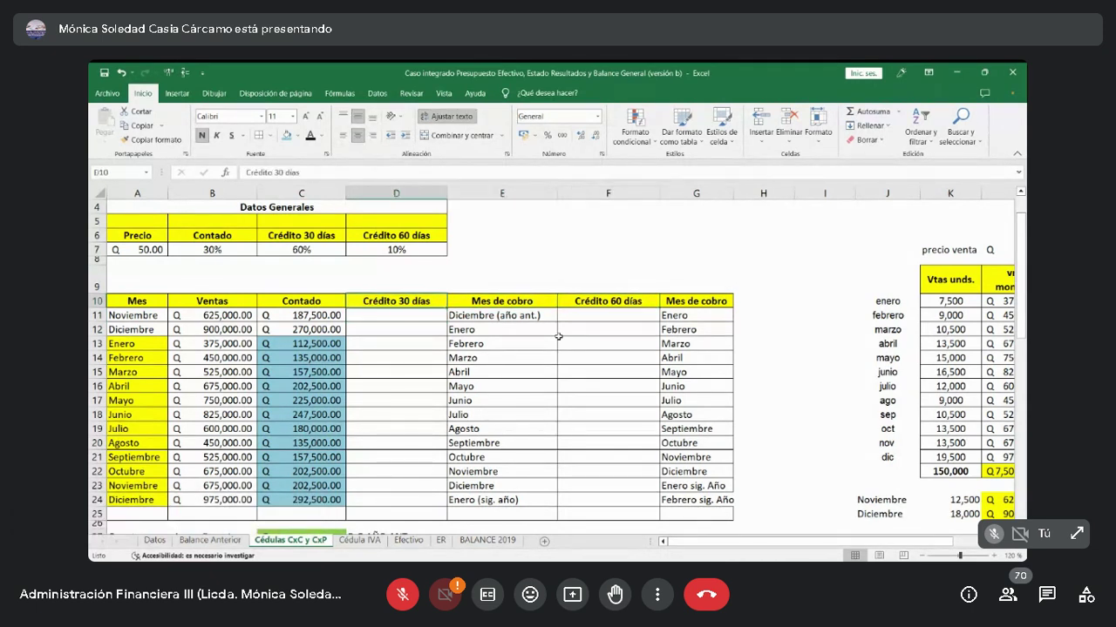
{"action": "key", "text": "Down"}
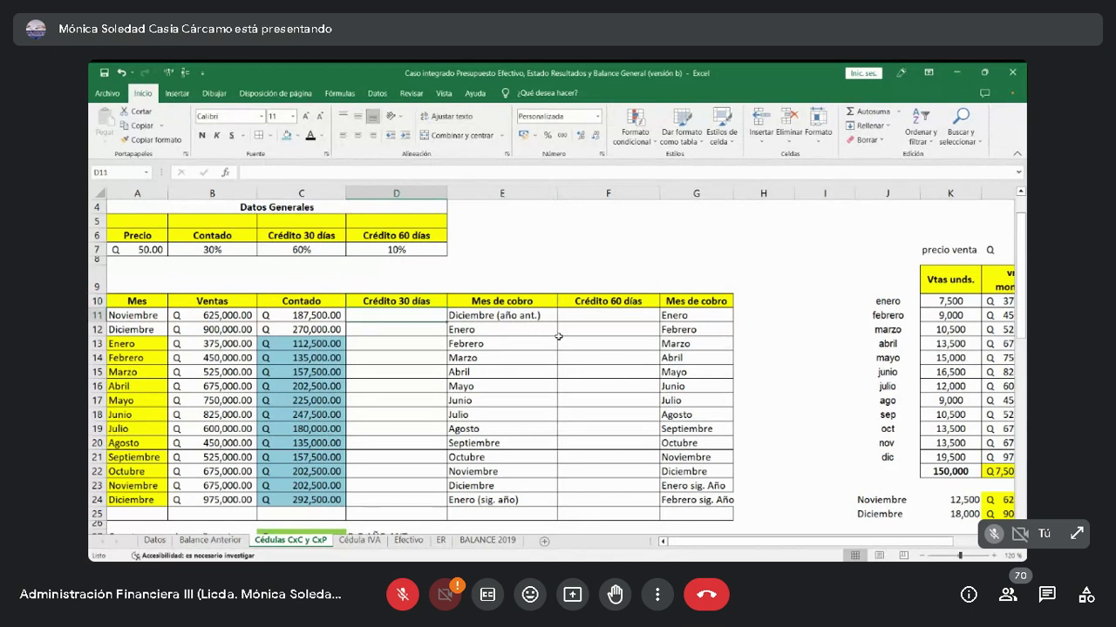
{"action": "type", "text": "="}
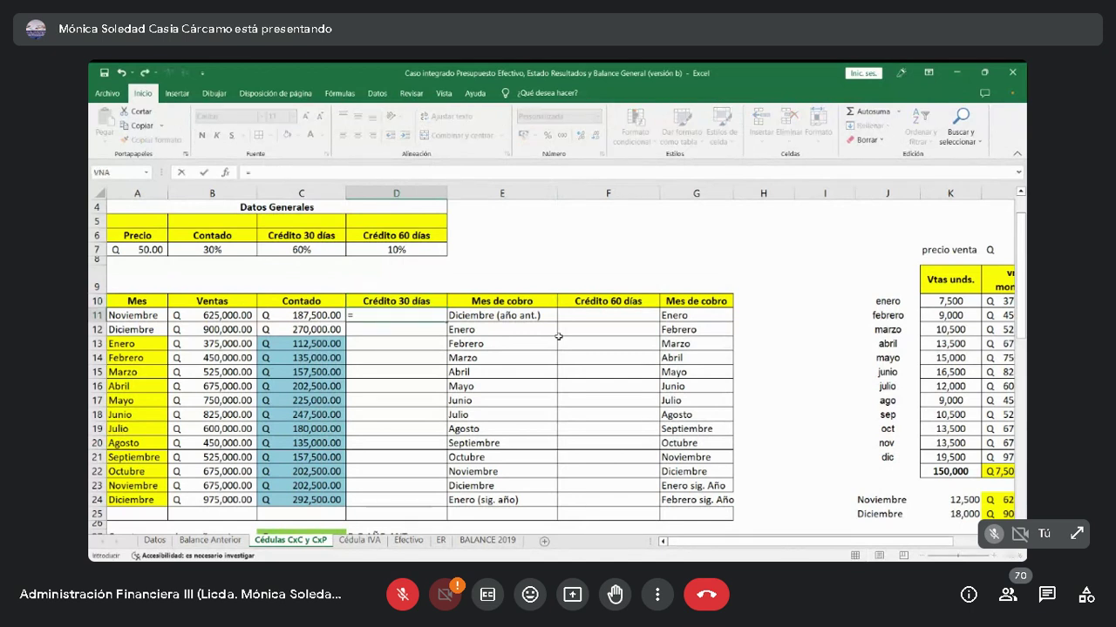
{"action": "key", "text": "Left"}
{"action": "key", "text": "Left"}
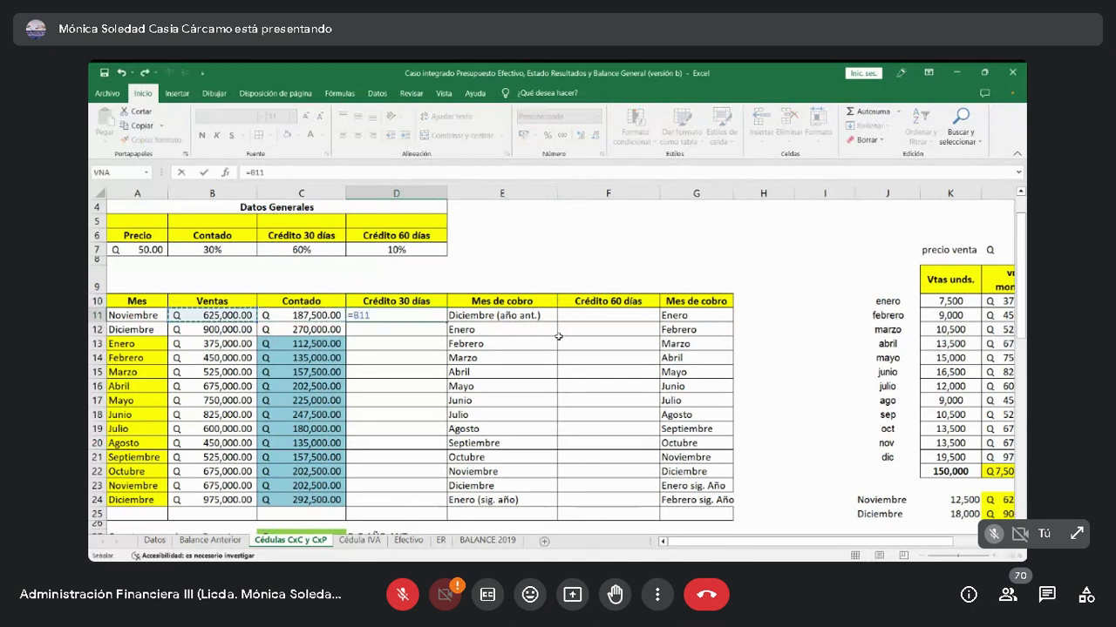
{"action": "type", "text": "*"}
{"action": "left_click", "coordinate": [325, 248]}
{"action": "key", "text": "Return"}
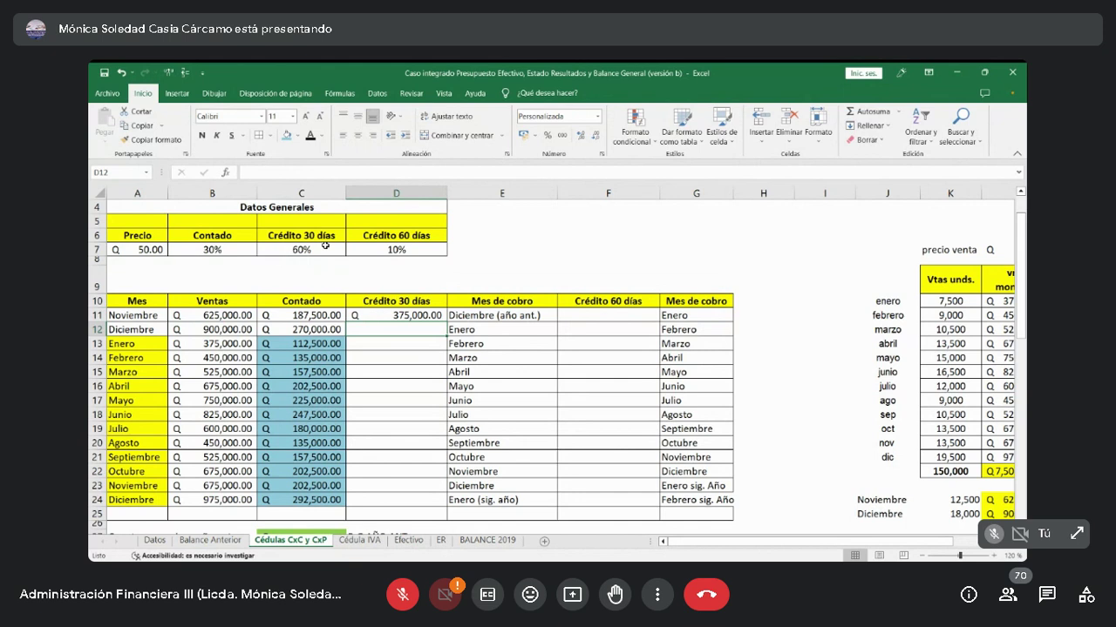
{"action": "key", "text": "Up"}
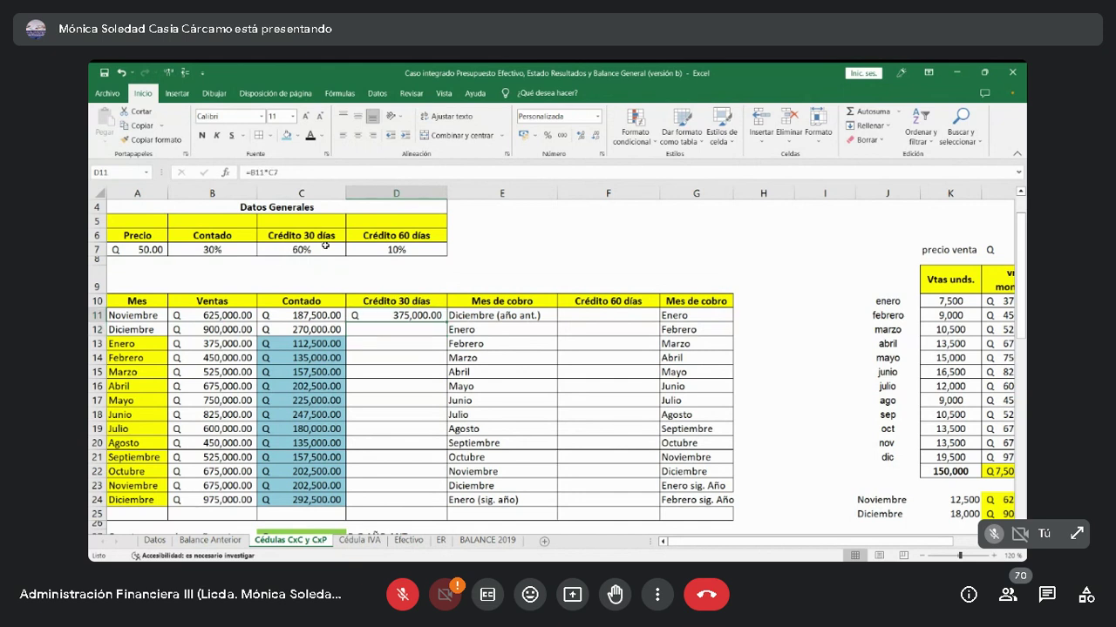
{"action": "key", "text": "F2"}
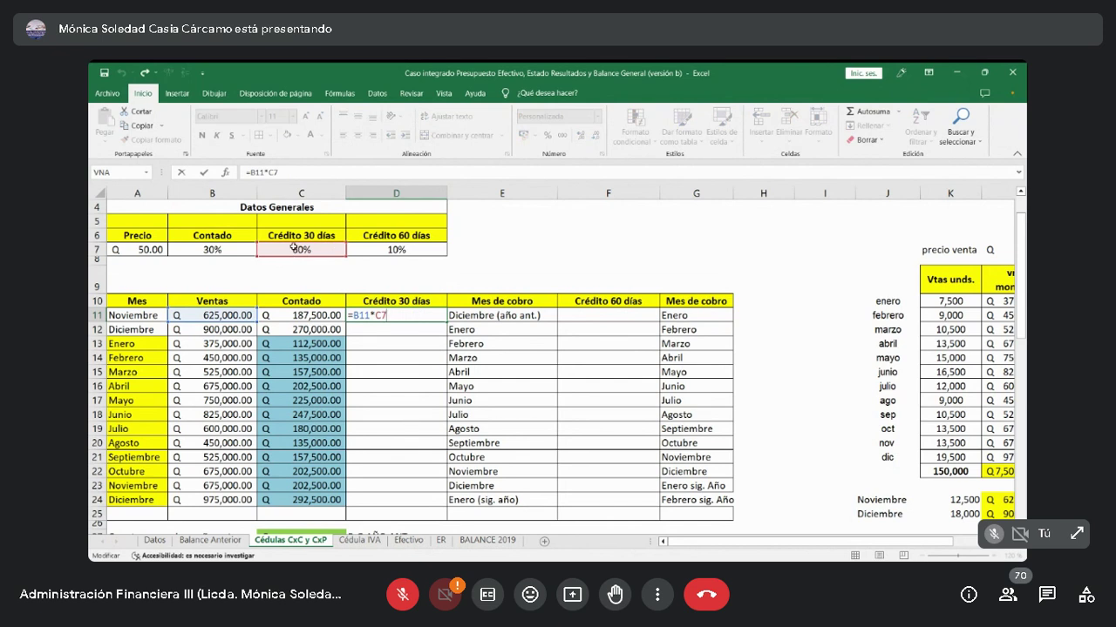
Make the C7 reference absolute in prior-year Noviembre's Crédito 30 días formula in D11, giving =B11*$C$7.
{"action": "left_click", "coordinate": [375, 174]}
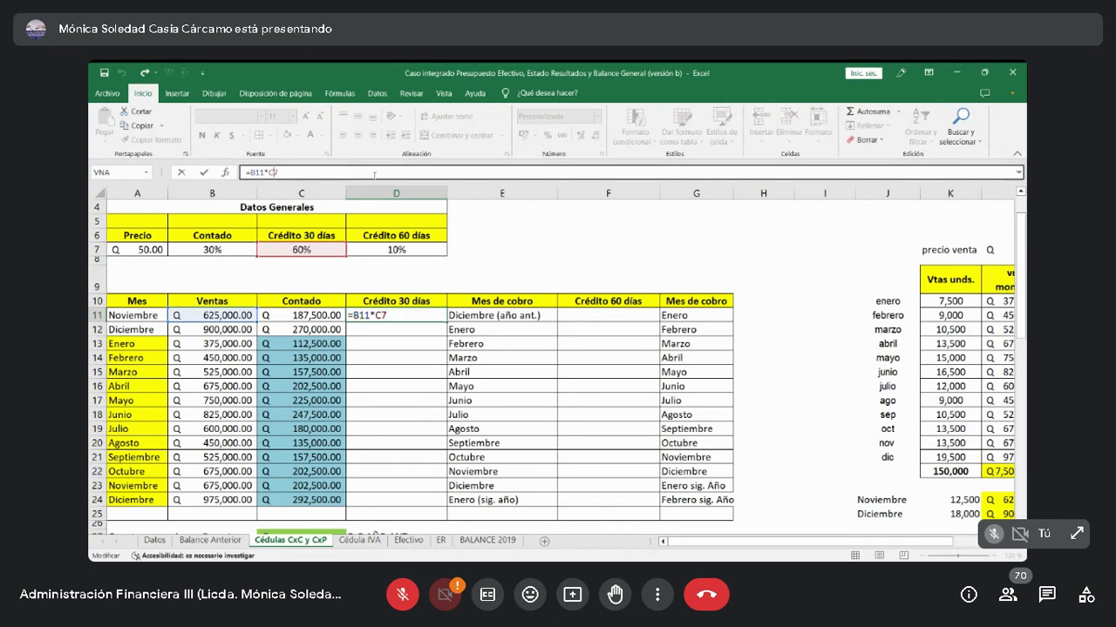
{"action": "key", "text": "Left"}
{"action": "key", "text": "F4"}
{"action": "key", "text": "ctrl+Return"}
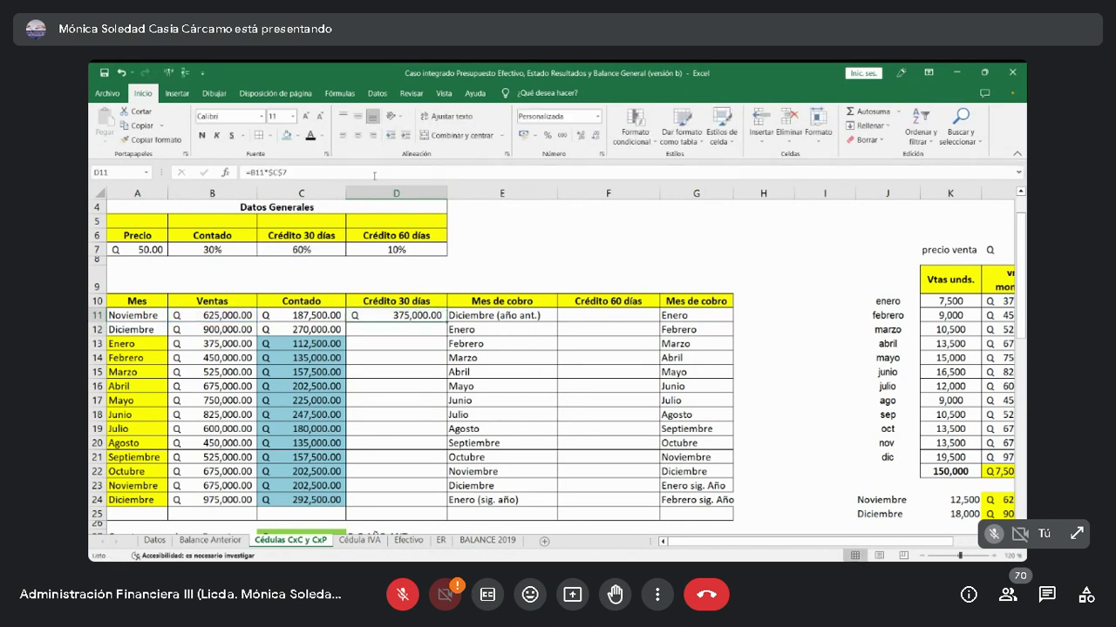
Copy the Crédito 30 días formula from D11 to the remaining months in D12:D24.
{"action": "key", "text": "ctrl+c"}
{"action": "key", "text": "Down"}
{"action": "key", "text": "shift+Down"}
{"action": "key", "text": "shift+Down"}
{"action": "key", "text": "shift+Down"}
{"action": "key", "text": "shift+Down"}
{"action": "key", "text": "shift+Down"}
{"action": "key", "text": "shift+Down"}
{"action": "key", "text": "shift+Down"}
{"action": "key", "text": "shift+Down"}
{"action": "key", "text": "shift+Down"}
{"action": "key", "text": "shift+Down"}
{"action": "key", "text": "shift+Down"}
{"action": "key", "text": "shift+Down"}
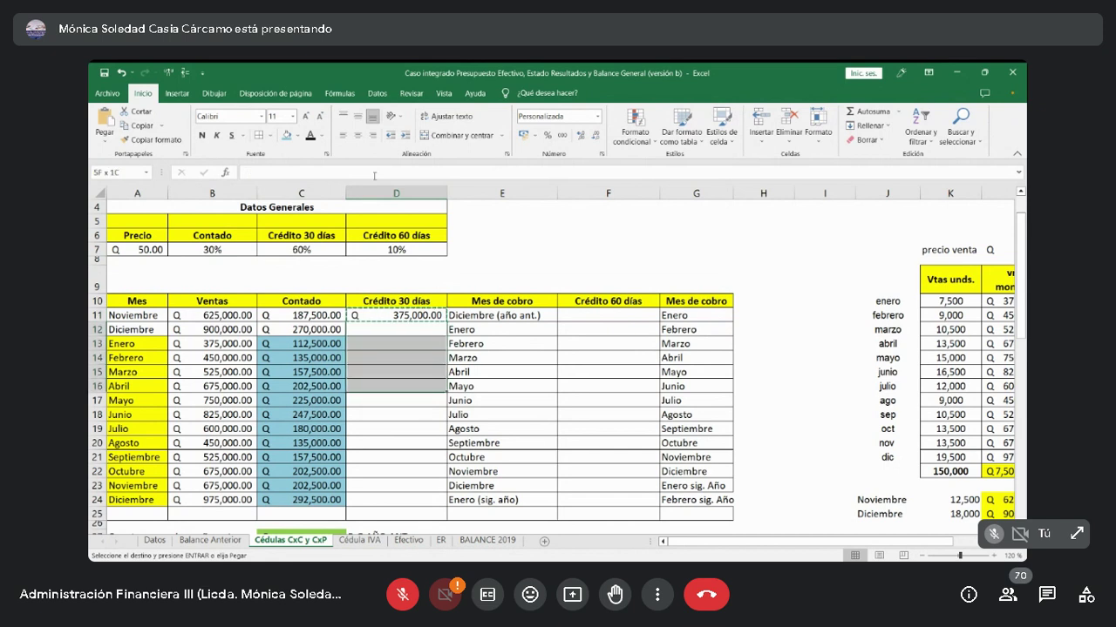
{"action": "key", "text": "Return"}
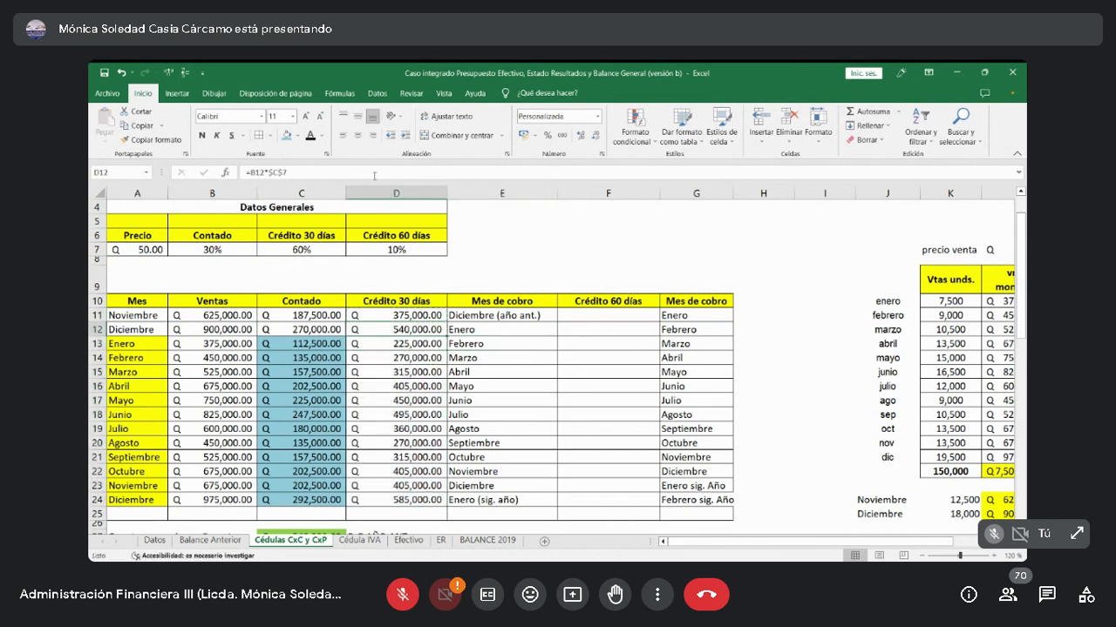
Check the references of the copied Crédito 30 días formulas for prior-year Diciembre in D12, Enero in D13 and Septiembre in D21.
{"action": "left_click", "coordinate": [373, 175]}
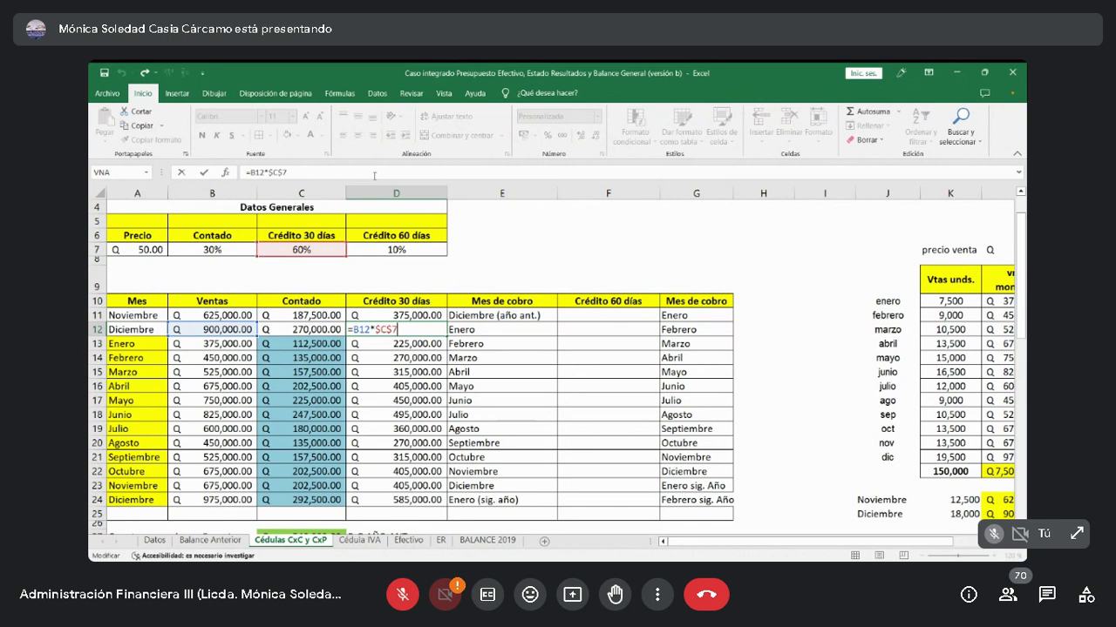
{"action": "key", "text": "Return"}
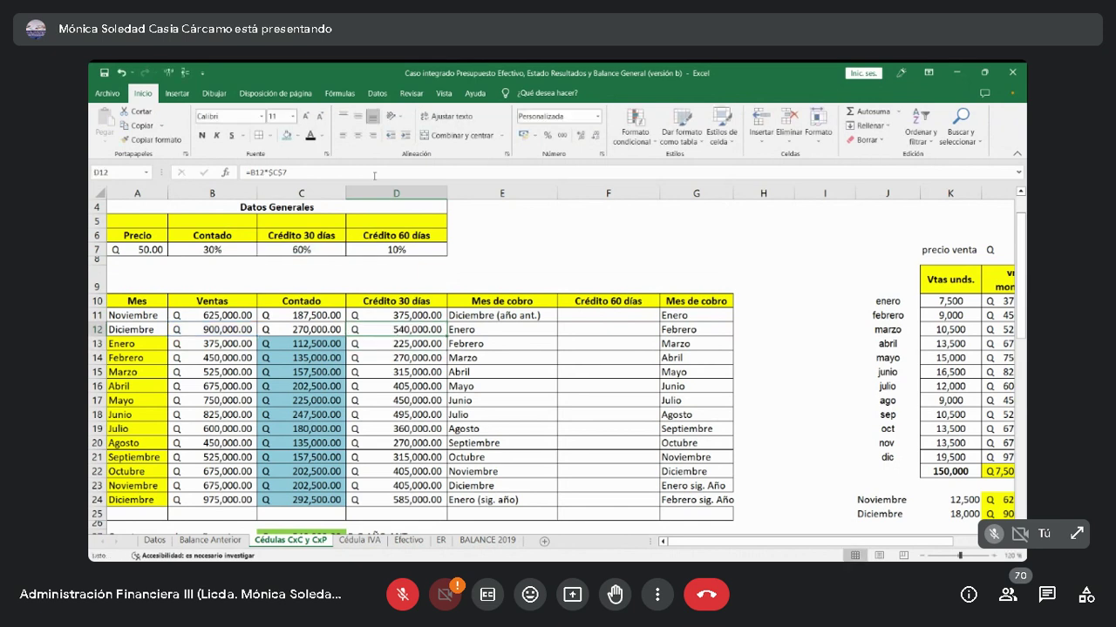
{"action": "key", "text": "Down"}
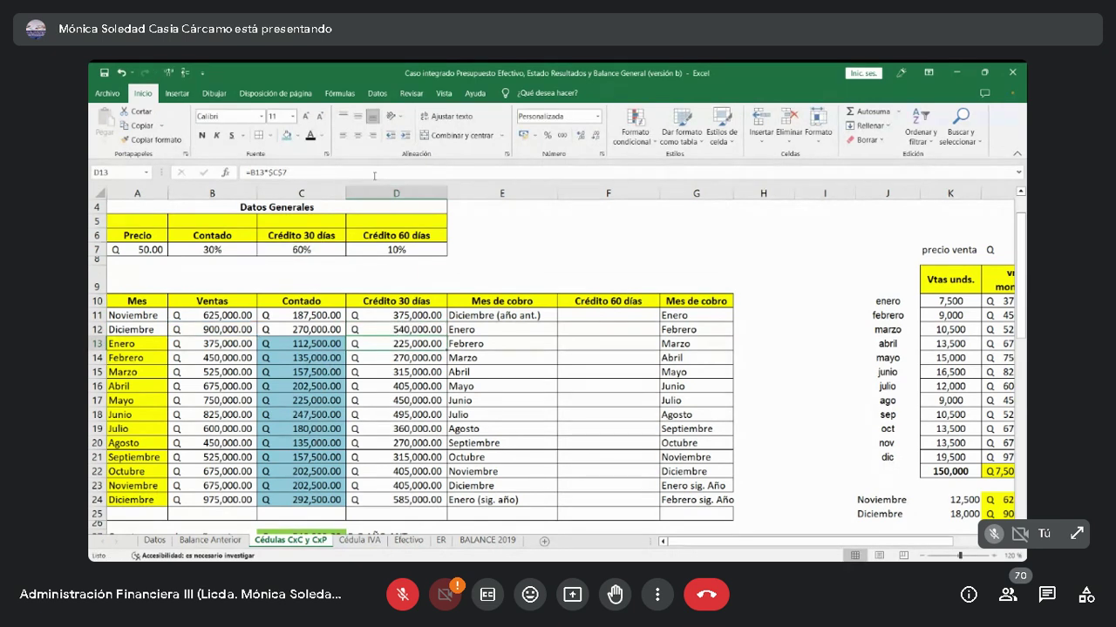
{"action": "key", "text": "F2"}
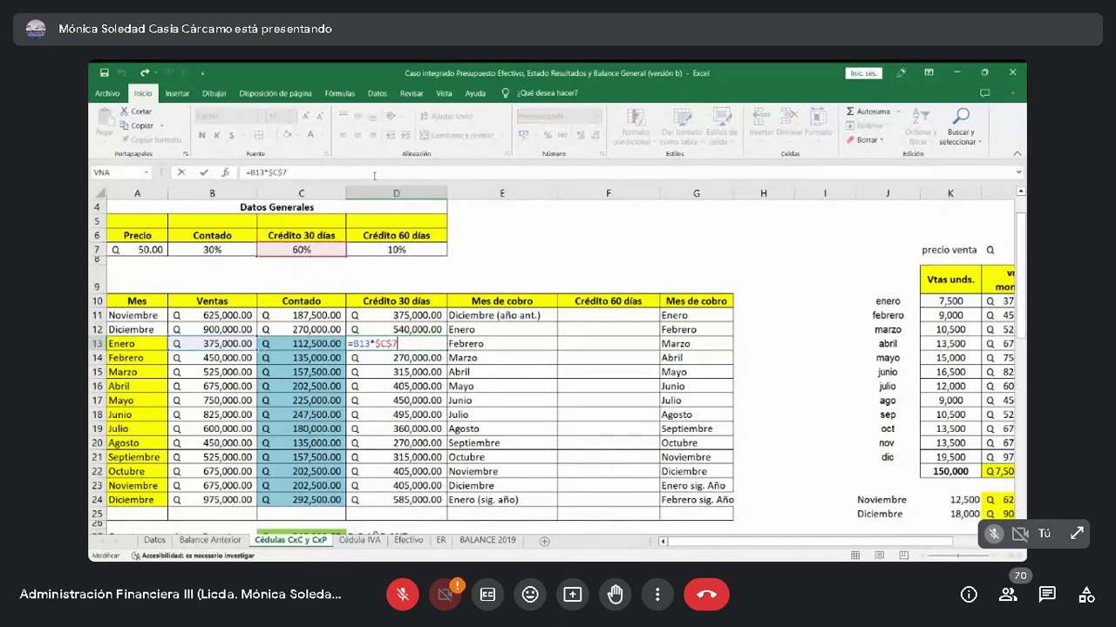
{"action": "key", "text": "Return"}
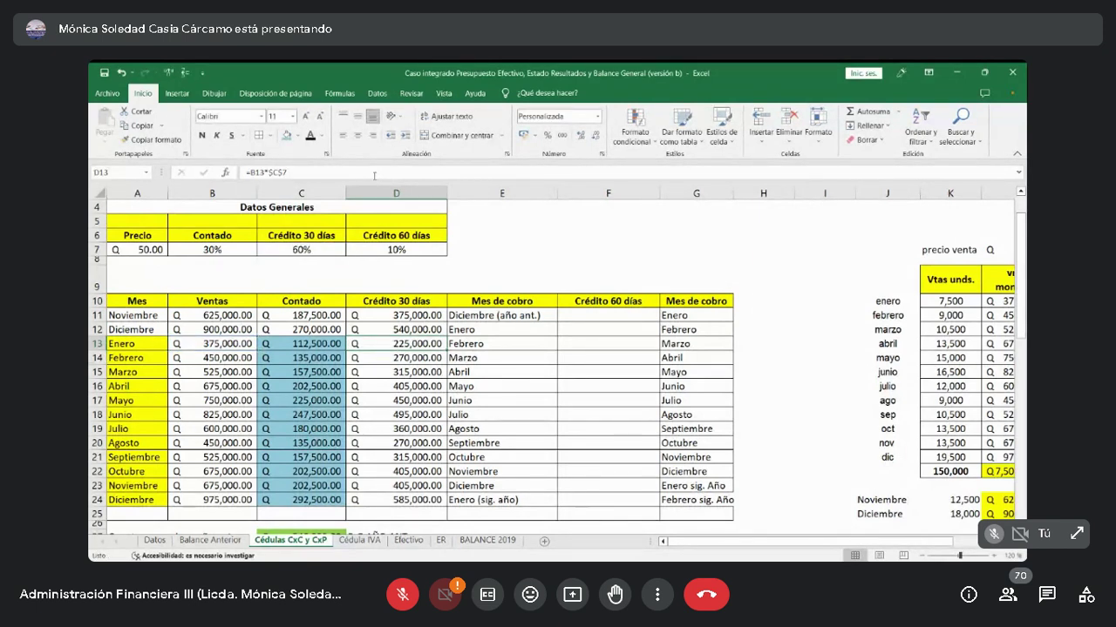
{"action": "key", "text": "Down"}
{"action": "key", "text": "Down"}
{"action": "key", "text": "Down"}
{"action": "key", "text": "Down"}
{"action": "key", "text": "Down"}
{"action": "key", "text": "Down"}
{"action": "key", "text": "Down"}
{"action": "key", "text": "Down"}
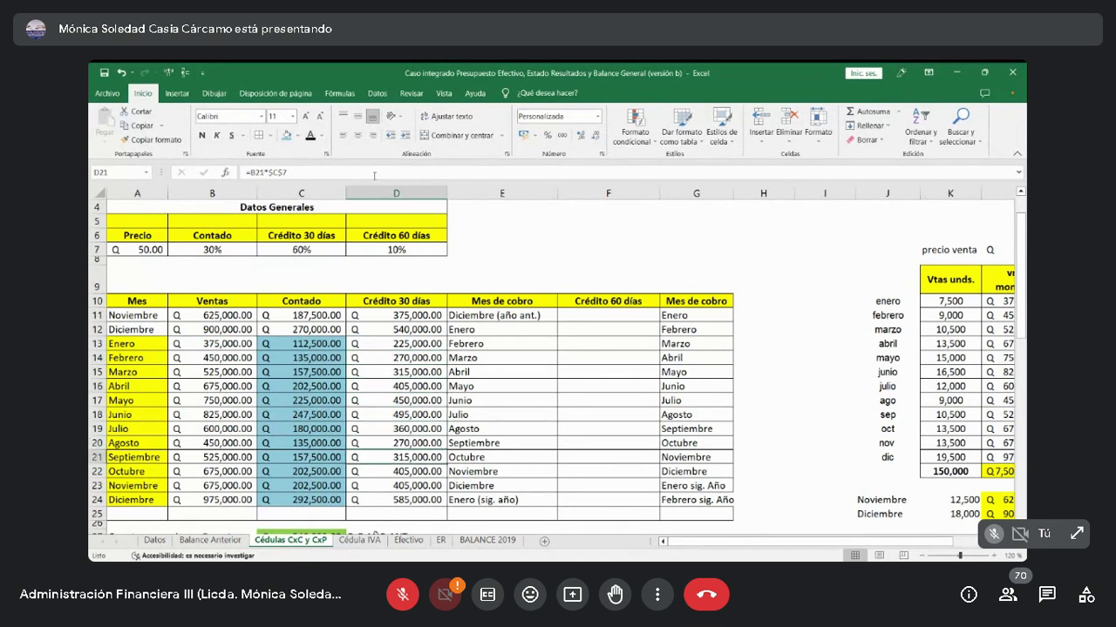
{"action": "key", "text": "F2"}
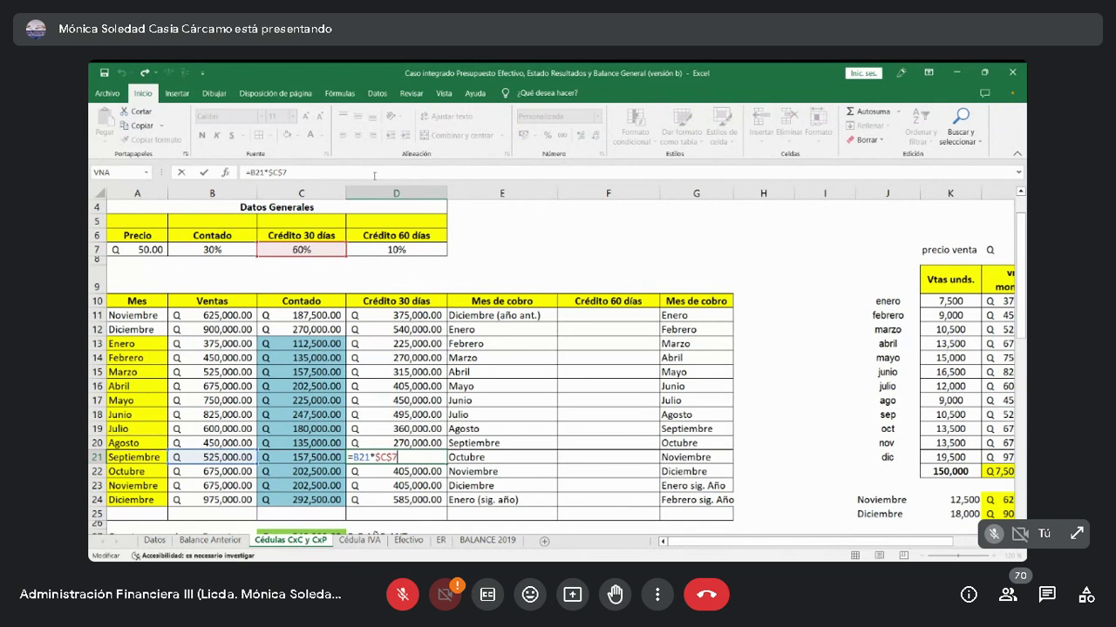
{"action": "key", "text": "Return"}
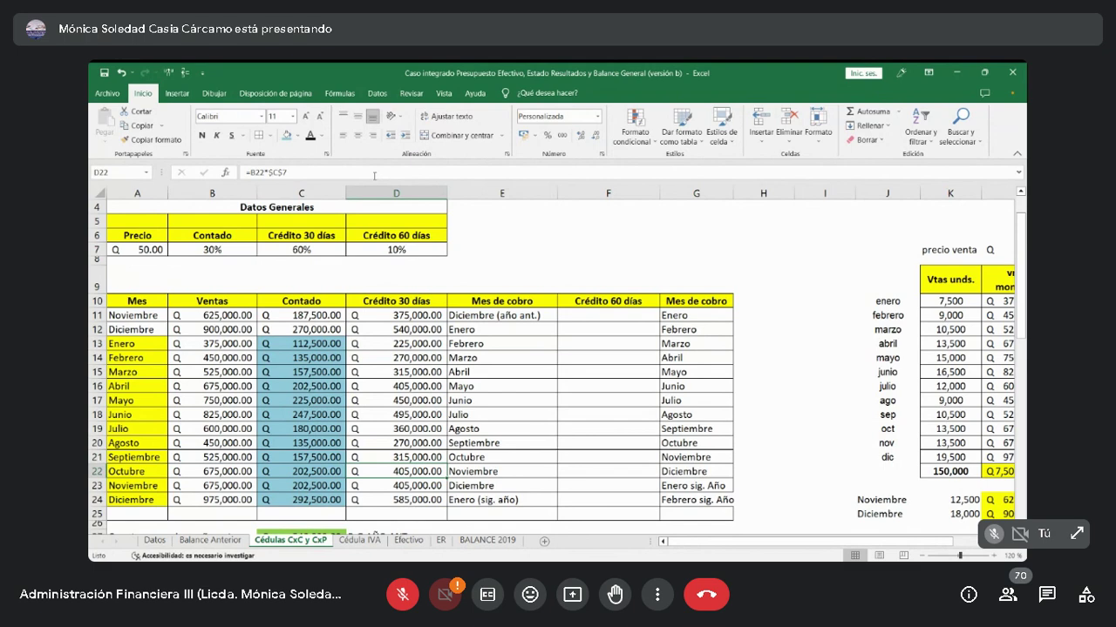
{"action": "key", "text": "Up"}
{"action": "key", "text": "Up"}
{"action": "key", "text": "Up"}
{"action": "key", "text": "Up"}
{"action": "key", "text": "Up"}
{"action": "key", "text": "Up"}
{"action": "key", "text": "Up"}
{"action": "key", "text": "Up"}
{"action": "key", "text": "Up"}
{"action": "key", "text": "Up"}
{"action": "key", "text": "Up"}
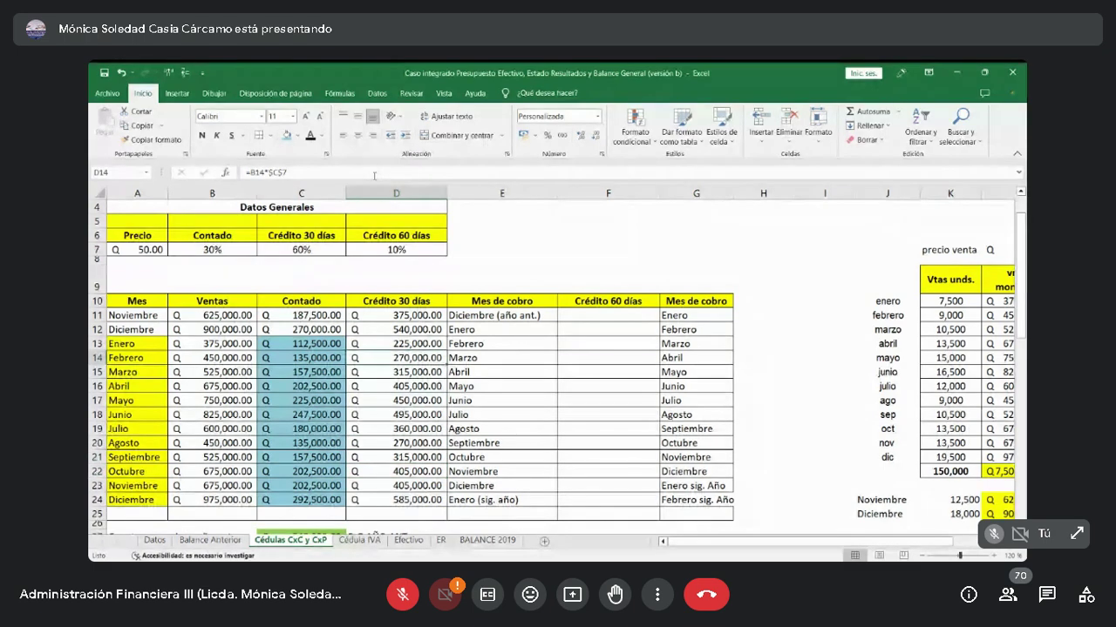
{"action": "key", "text": "Down"}
{"action": "key", "text": "Down"}
{"action": "key", "text": "Down"}
{"action": "key", "text": "Down"}
{"action": "key", "text": "Down"}
{"action": "key", "text": "Down"}
{"action": "key", "text": "Down"}
{"action": "key", "text": "Down"}
{"action": "key", "text": "Down"}
{"action": "key", "text": "Down"}
{"action": "key", "text": "Down"}
{"action": "key", "text": "Down"}
{"action": "key", "text": "Down"}
{"action": "key", "text": "Down"}
{"action": "key", "text": "Down"}
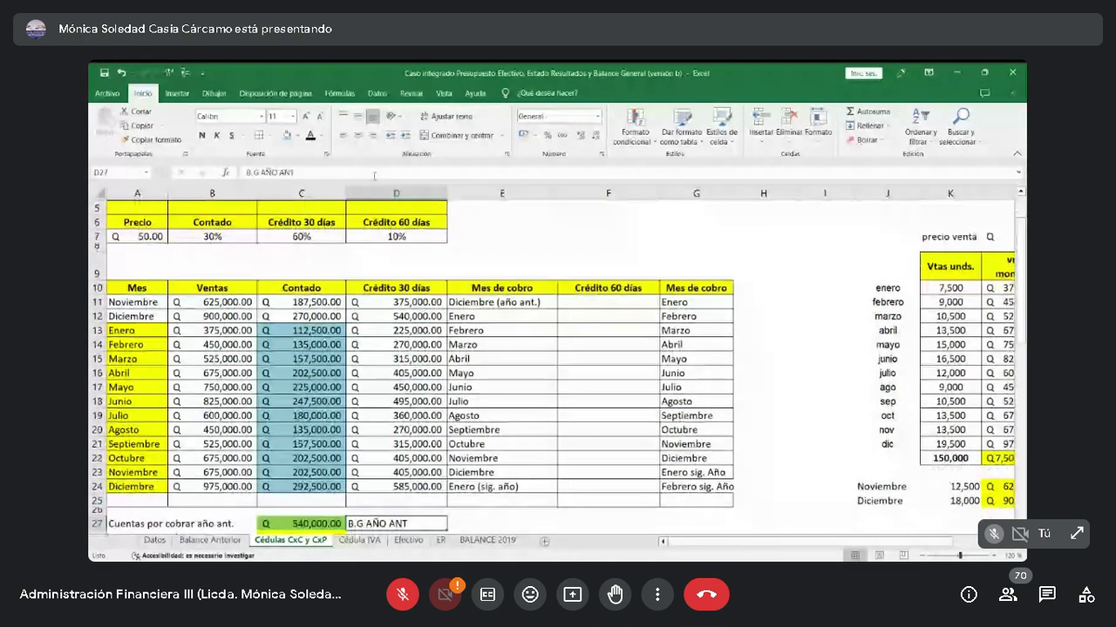
Review the Mes de cobro months in E10:E24 against the Ventas and Crédito 30 días columns, including prior-year Noviembre in row 11.
{"action": "key", "text": "Up"}
{"action": "key", "text": "Up"}
{"action": "key", "text": "Up"}
{"action": "key", "text": "Up"}
{"action": "key", "text": "Up"}
{"action": "key", "text": "Up"}
{"action": "key", "text": "Up"}
{"action": "key", "text": "Up"}
{"action": "key", "text": "Up"}
{"action": "key", "text": "Up"}
{"action": "key", "text": "Up"}
{"action": "key", "text": "Up"}
{"action": "key", "text": "Up"}
{"action": "key", "text": "Up"}
{"action": "key", "text": "Up"}
{"action": "key", "text": "Up"}
{"action": "key", "text": "Right"}
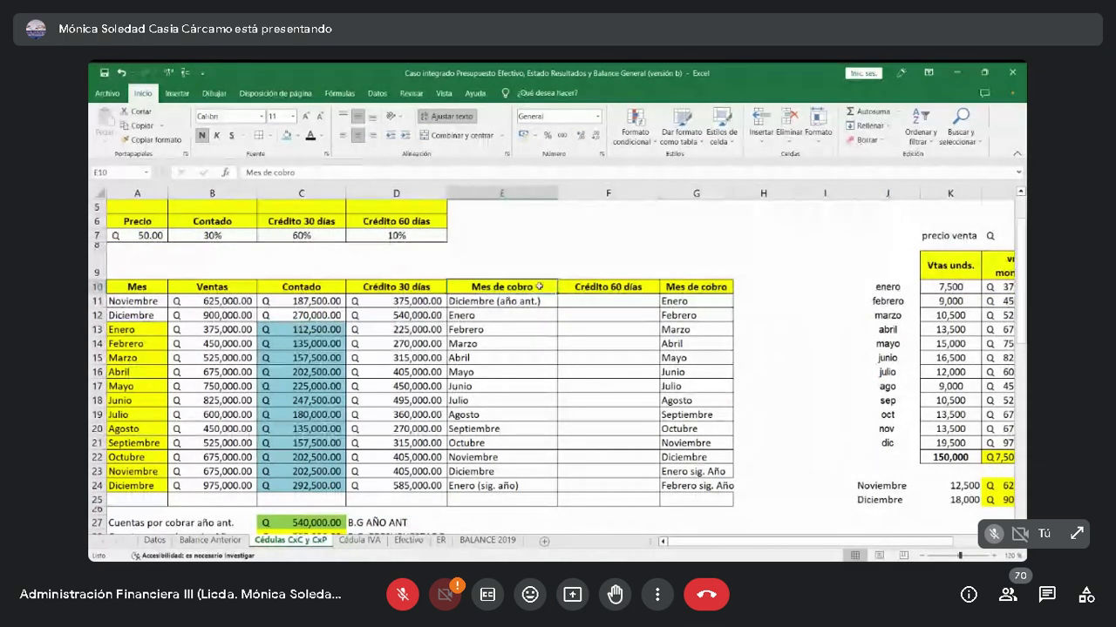
{"action": "left_click_drag", "start_coordinate": [543, 287], "coordinate": [523, 485]}
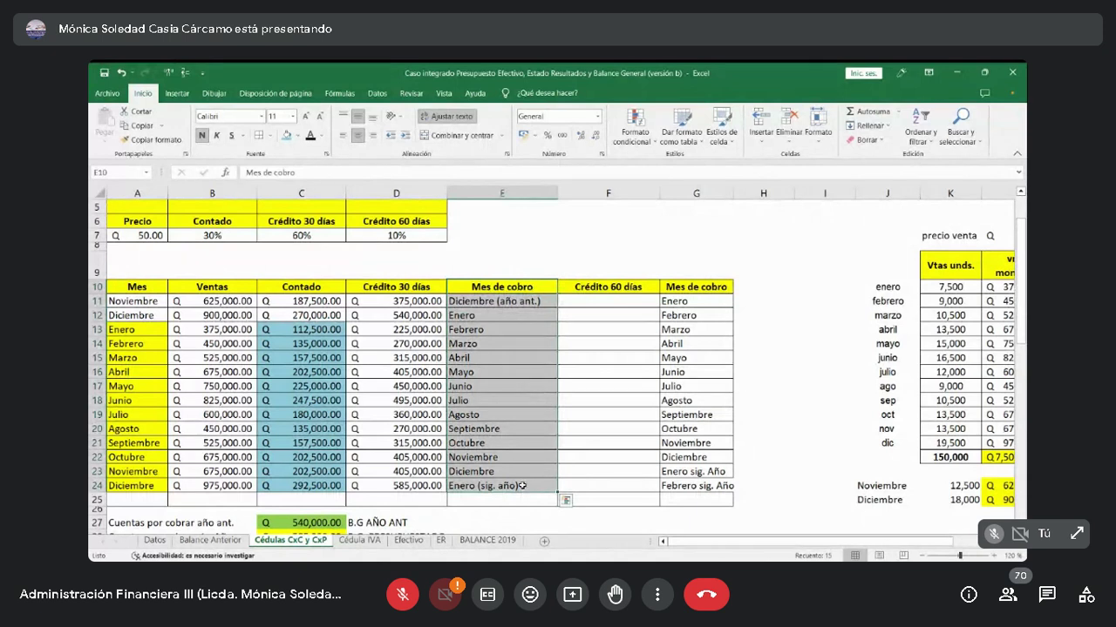
{"action": "left_click", "coordinate": [381, 288]}
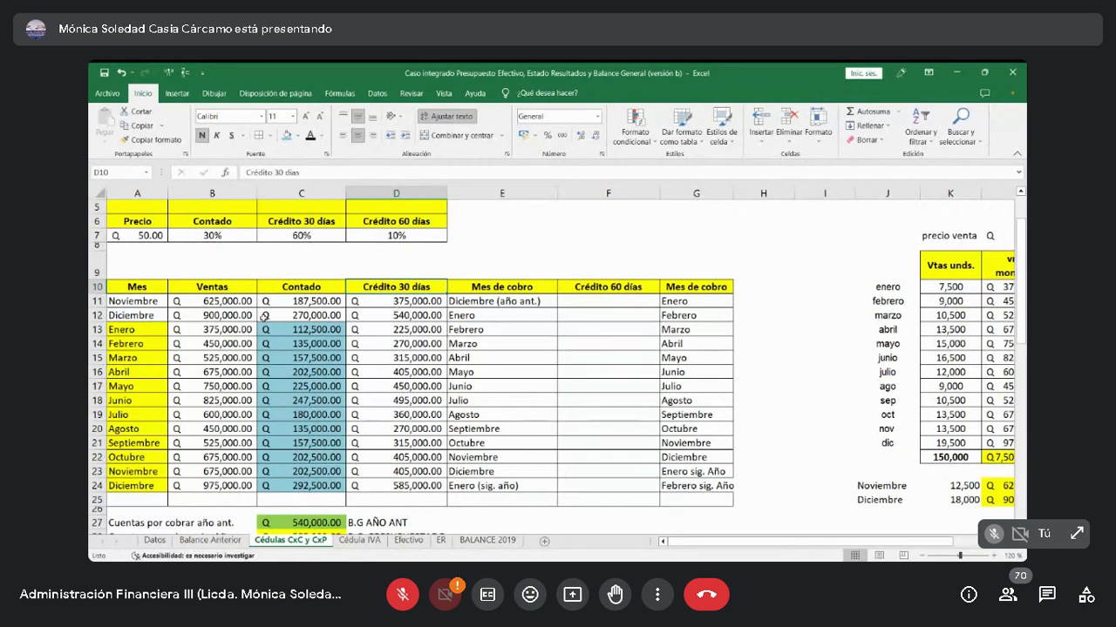
{"action": "left_click_drag", "start_coordinate": [223, 305], "coordinate": [224, 501]}
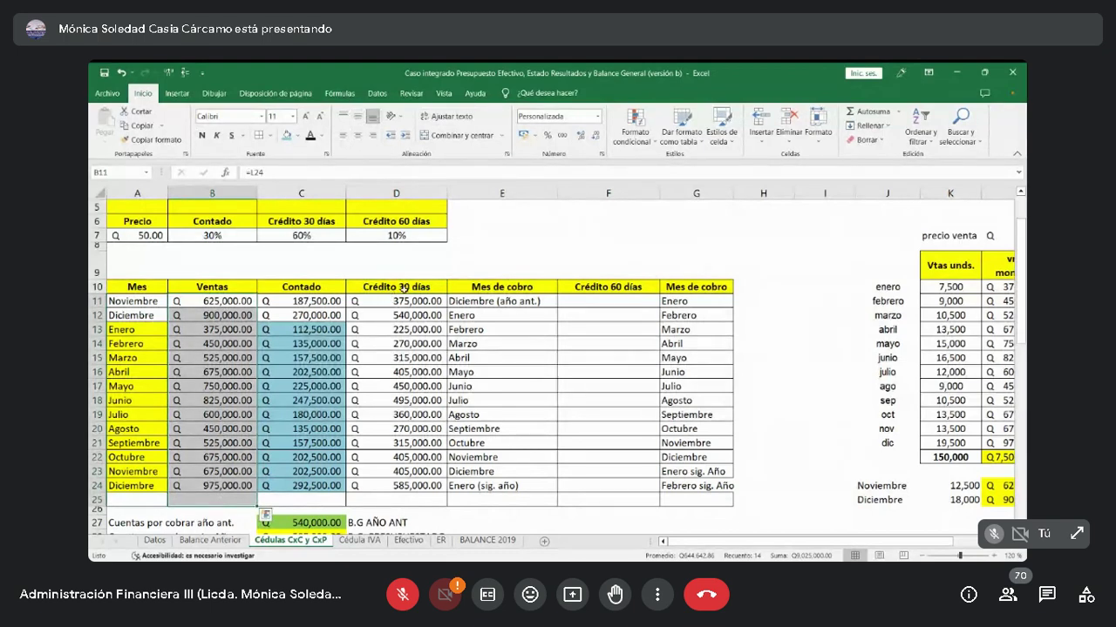
{"action": "left_click", "coordinate": [413, 298]}
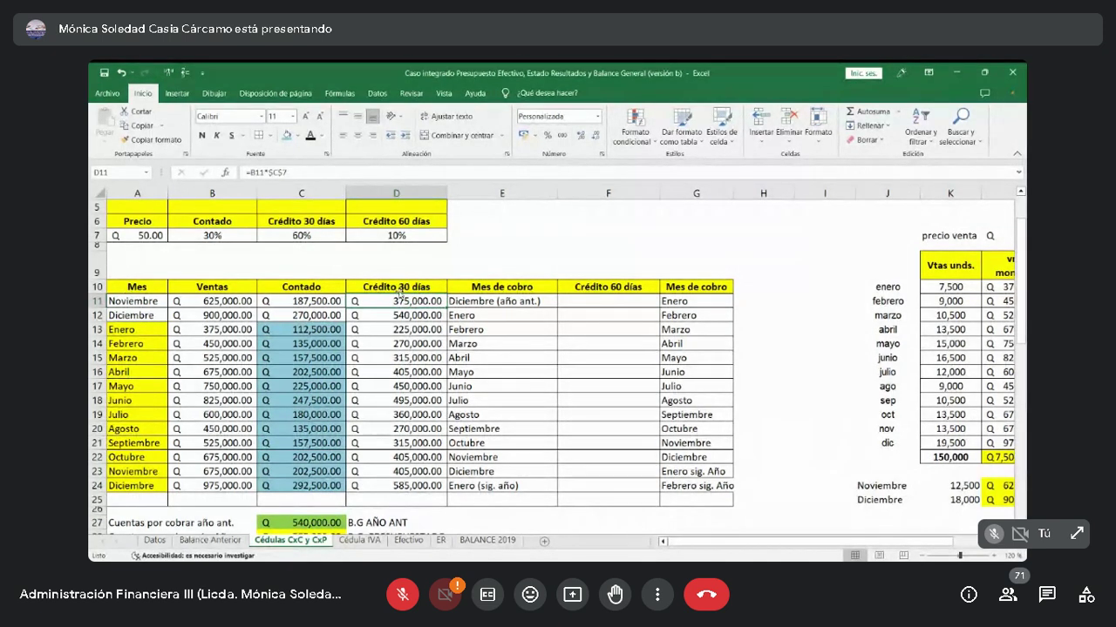
{"action": "left_click", "coordinate": [489, 301]}
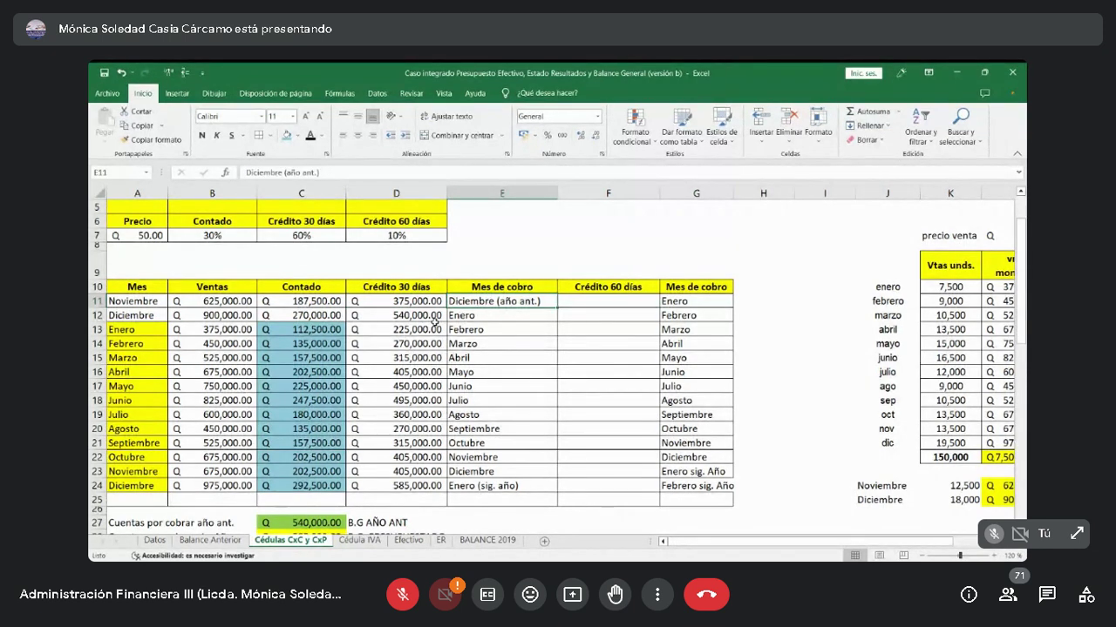
Shade the Crédito 30 días amounts in D12:D23 light aqua blue, leaving out D11 and D24.
{"action": "left_click", "coordinate": [424, 315]}
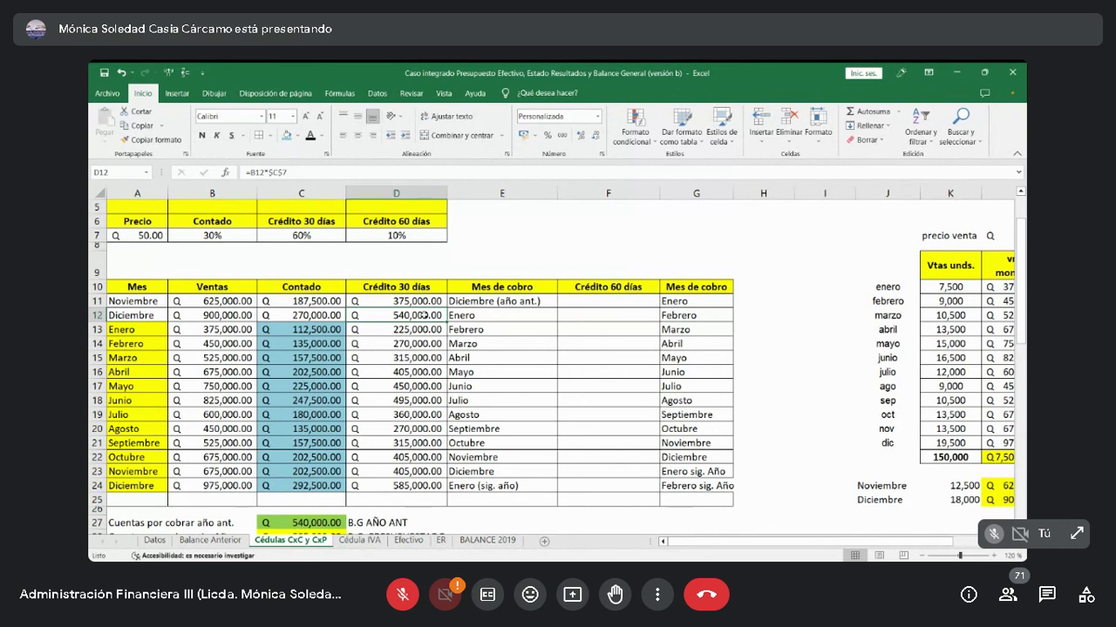
{"action": "left_click_drag", "start_coordinate": [424, 316], "coordinate": [422, 468]}
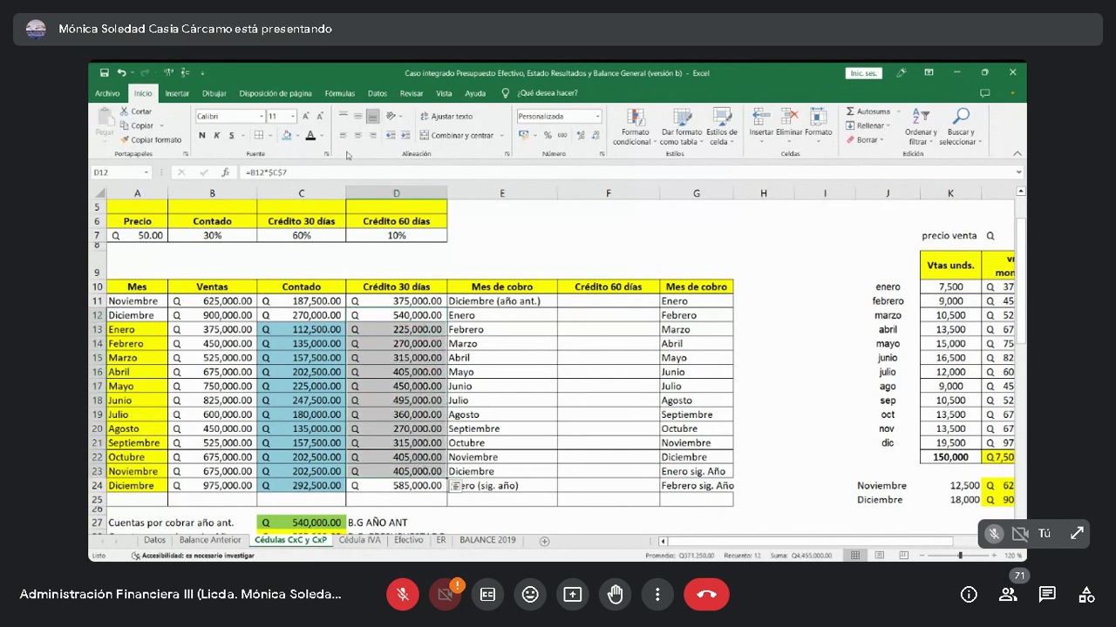
{"action": "left_click", "coordinate": [286, 135]}
{"action": "left_click", "coordinate": [507, 234]}
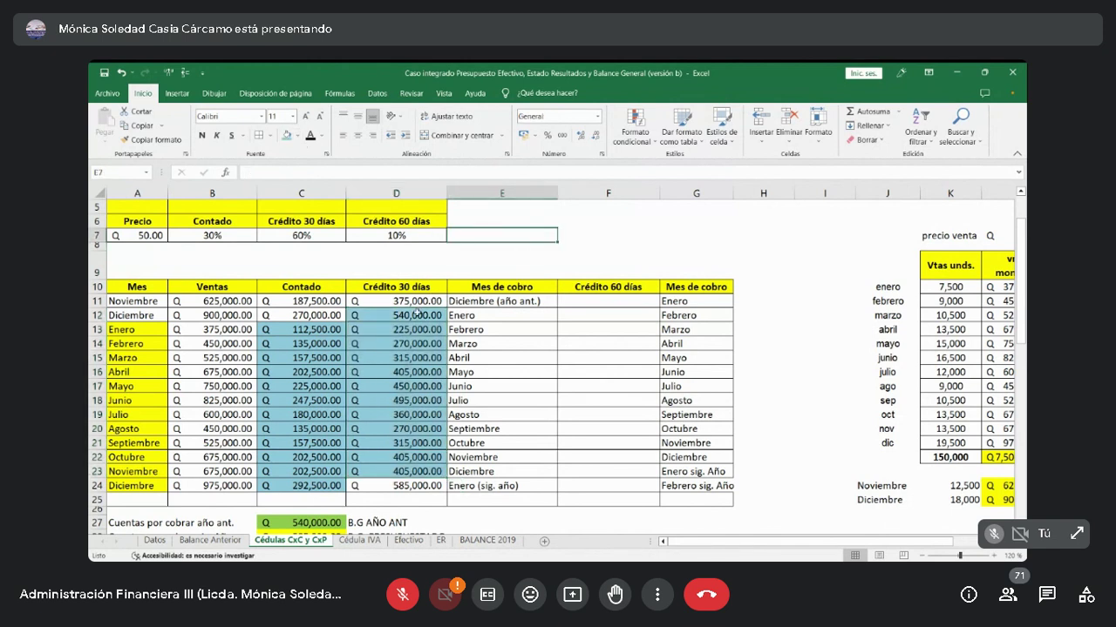
Review the shaded Crédito 30 días amounts in D12:D23 and the unshaded Noviembre and Diciembre amounts in D11 and D24.
{"action": "left_click_drag", "start_coordinate": [418, 312], "coordinate": [418, 475]}
{"action": "left_click", "coordinate": [416, 471]}
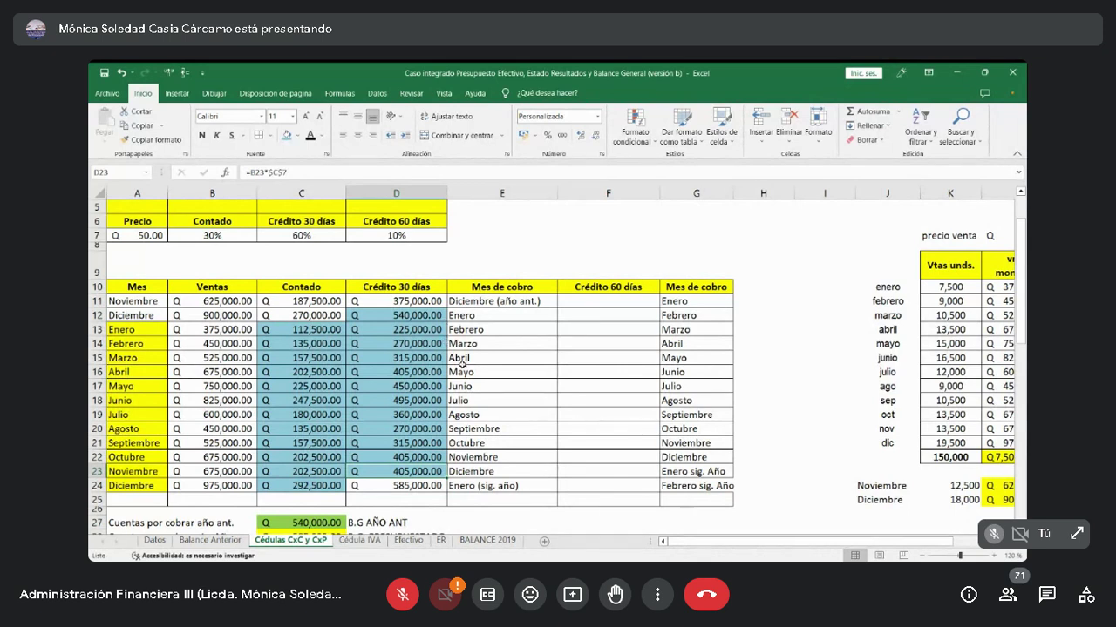
{"action": "left_click", "coordinate": [420, 300]}
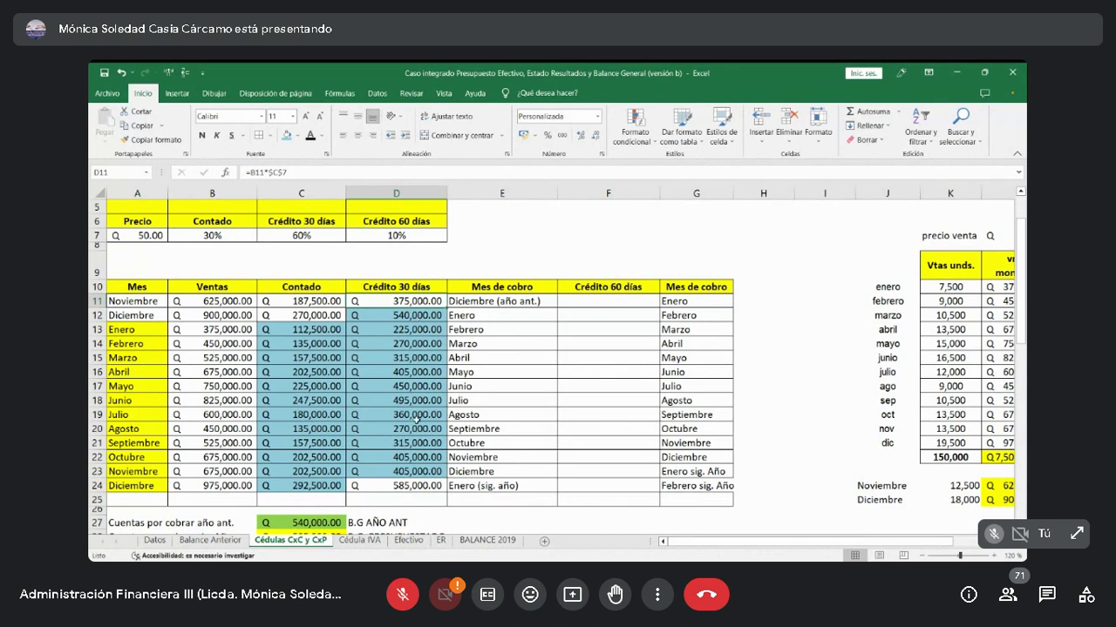
{"action": "left_click", "coordinate": [418, 489]}
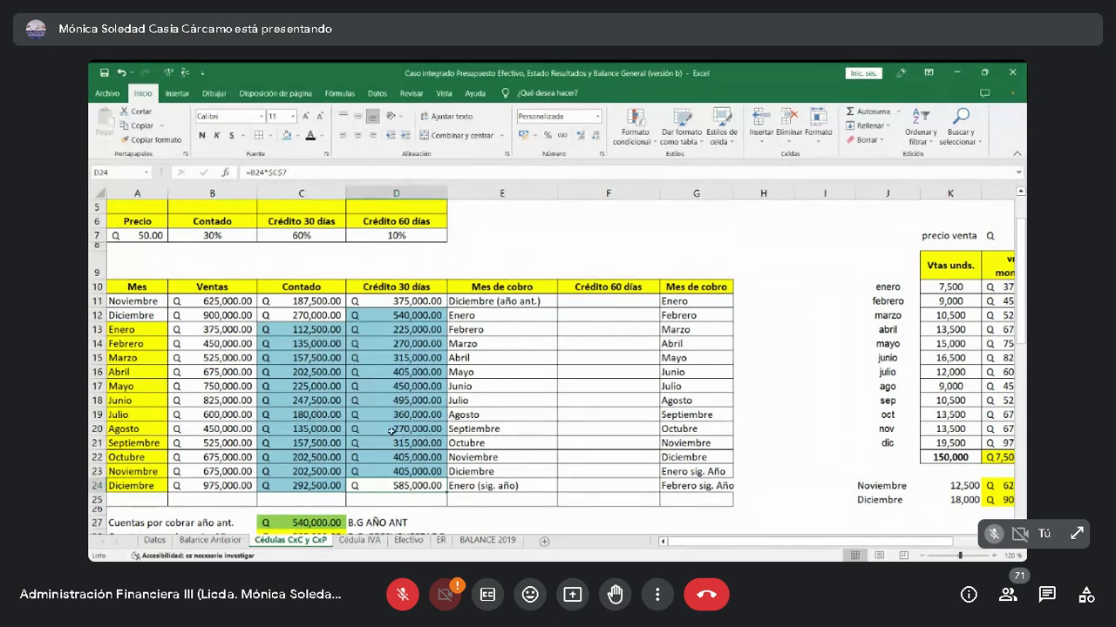
{"action": "left_click_drag", "start_coordinate": [431, 288], "coordinate": [414, 491]}
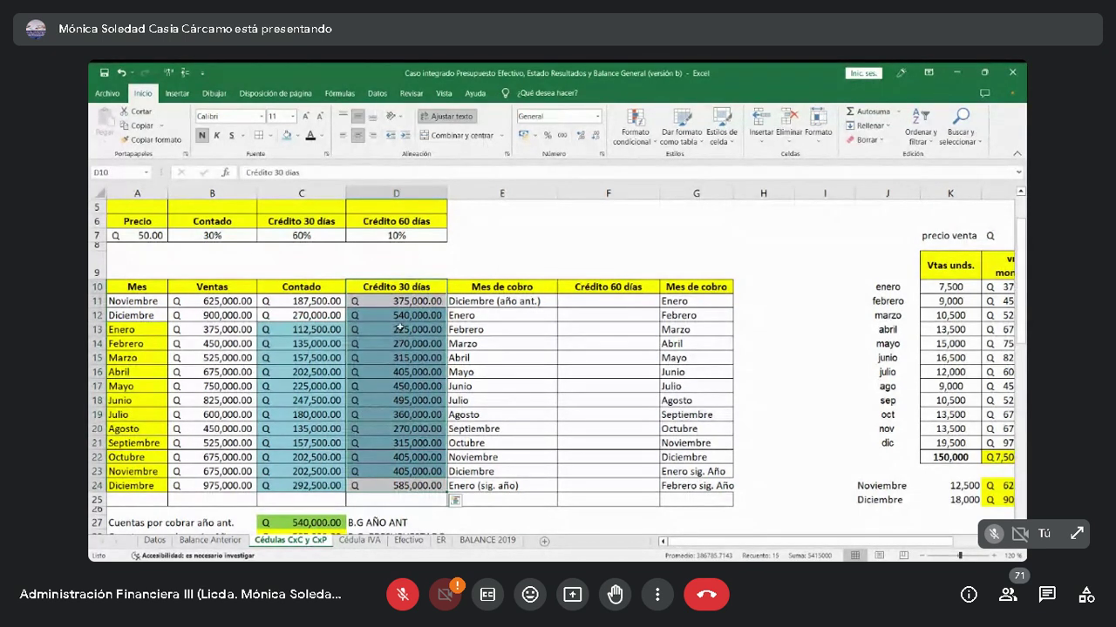
{"action": "left_click", "coordinate": [423, 485]}
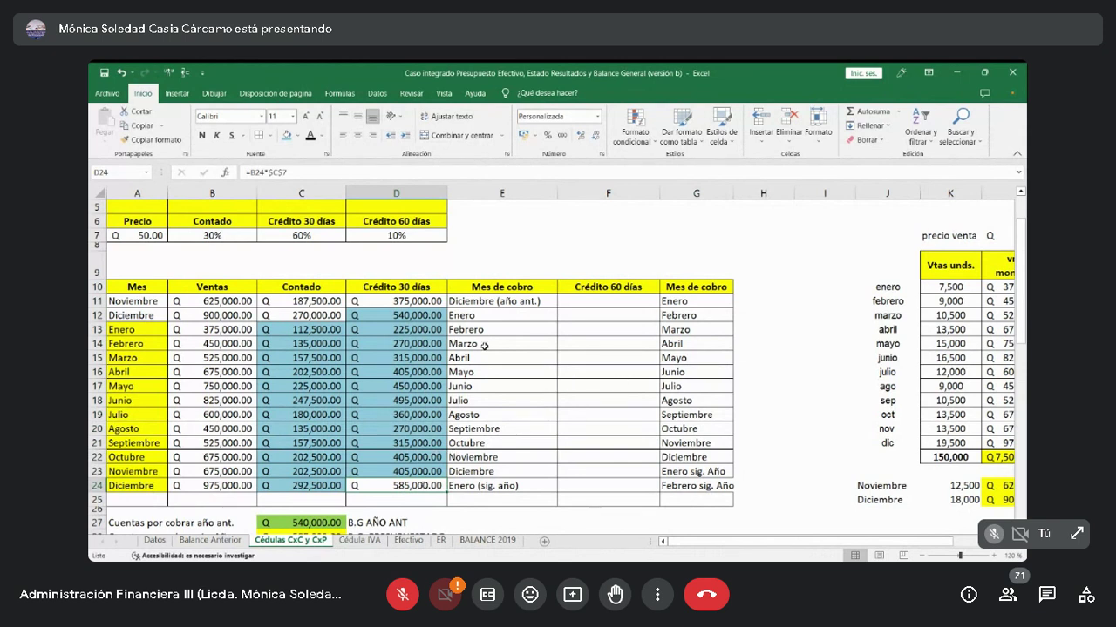
Compare the Mes de cobro entries in column E with the sale months and Crédito 30 días amounts, focusing on rows 11 and 12.
{"action": "left_click_drag", "start_coordinate": [500, 286], "coordinate": [502, 485]}
{"action": "left_click_drag", "start_coordinate": [504, 286], "coordinate": [502, 499]}
{"action": "left_click", "coordinate": [502, 301]}
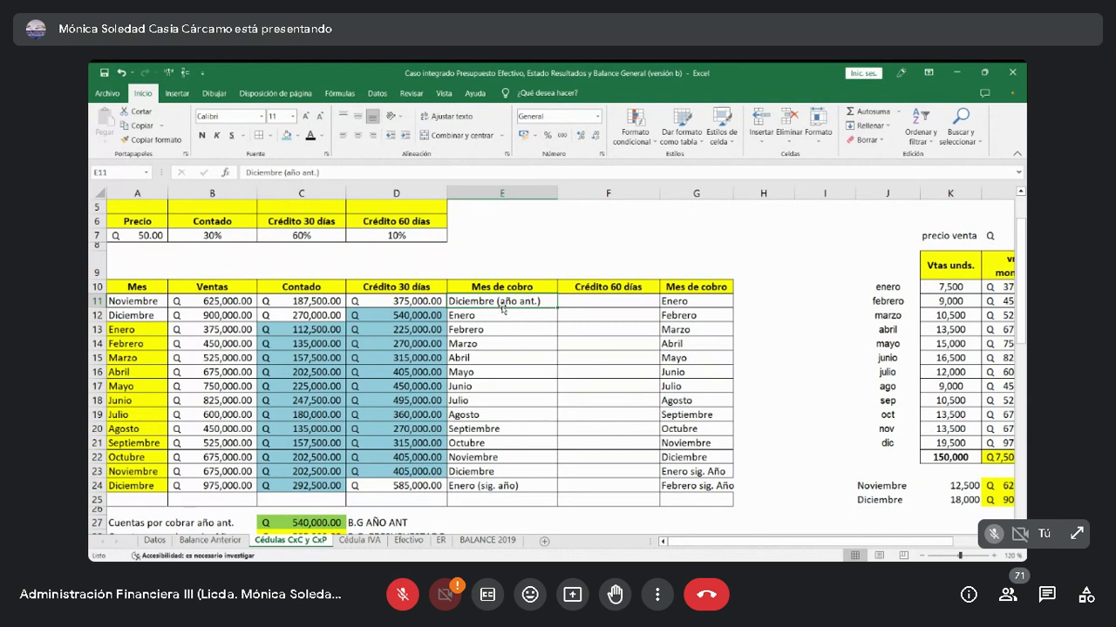
{"action": "left_click", "coordinate": [411, 288]}
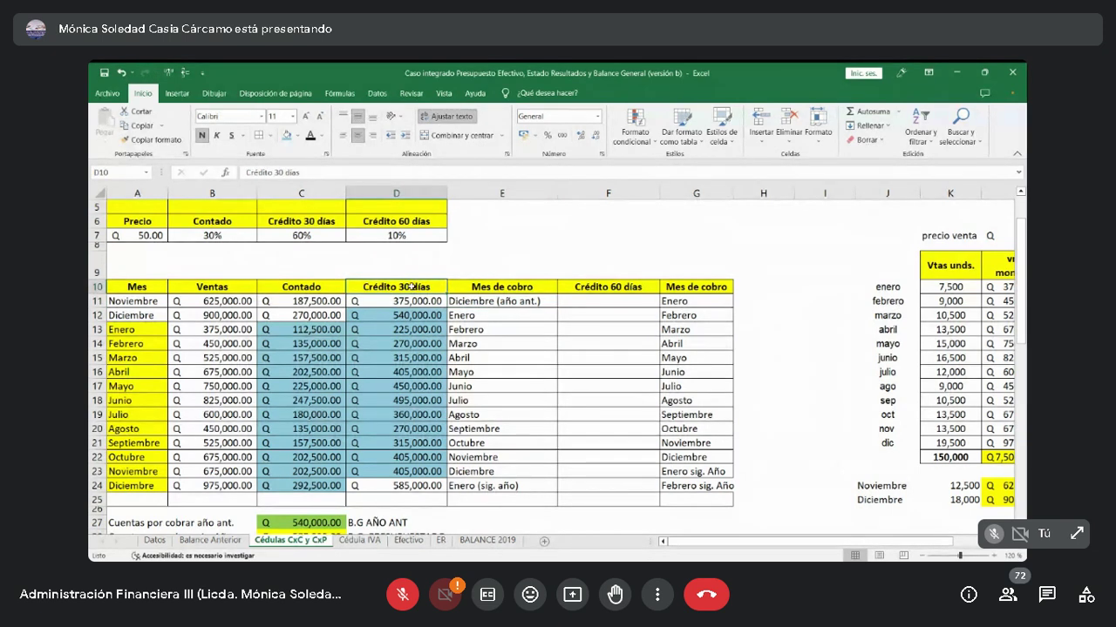
{"action": "left_click", "coordinate": [431, 304]}
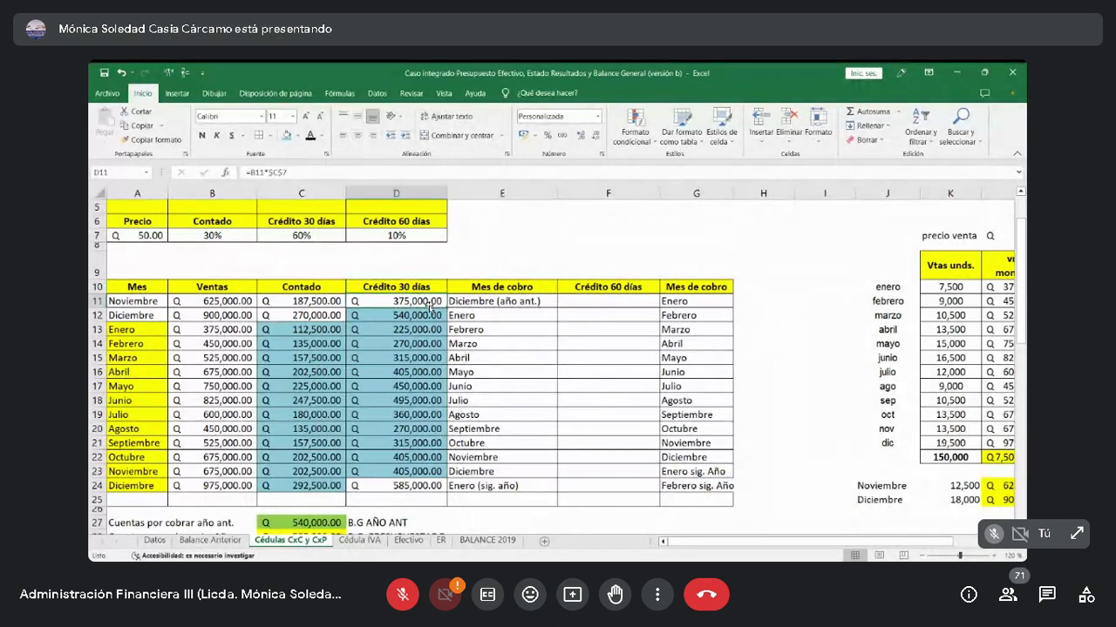
{"action": "left_click", "coordinate": [484, 300]}
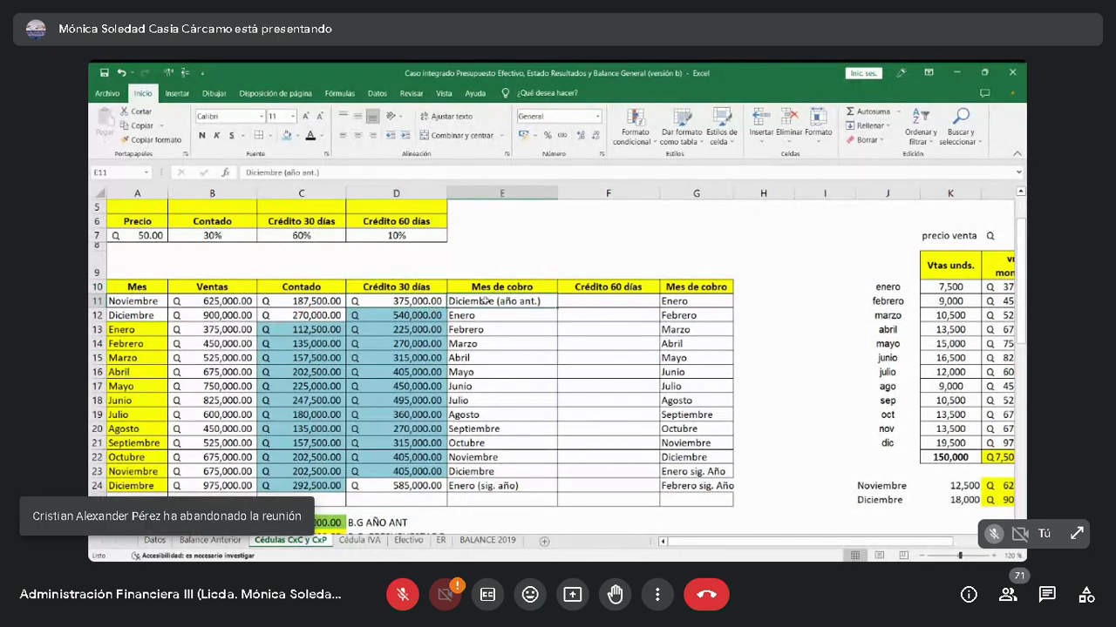
{"action": "left_click", "coordinate": [155, 301]}
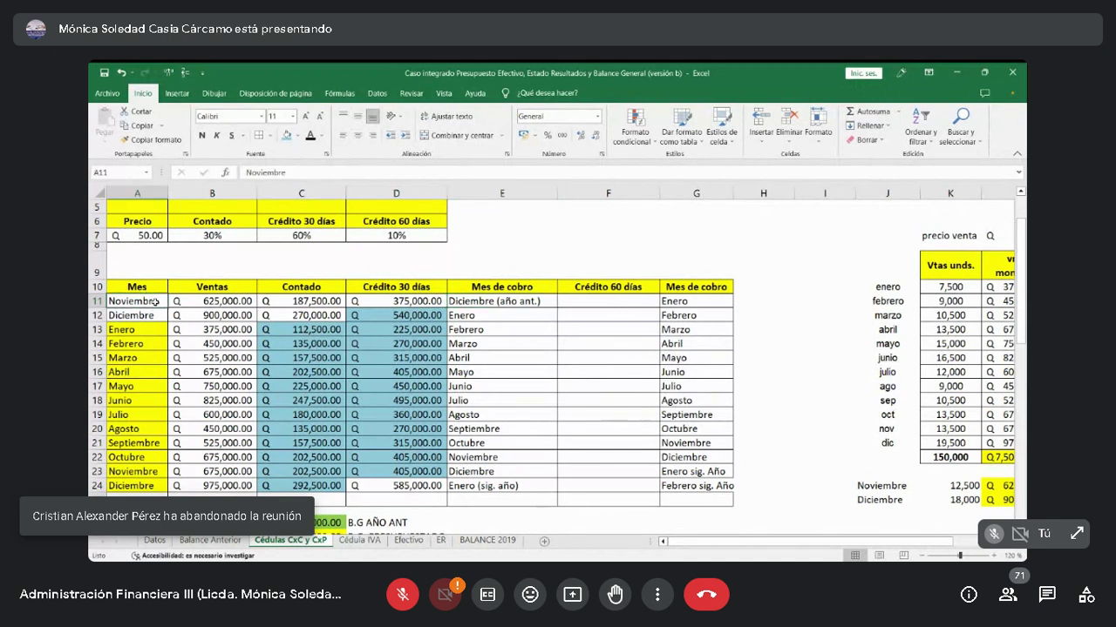
{"action": "left_click", "coordinate": [416, 300]}
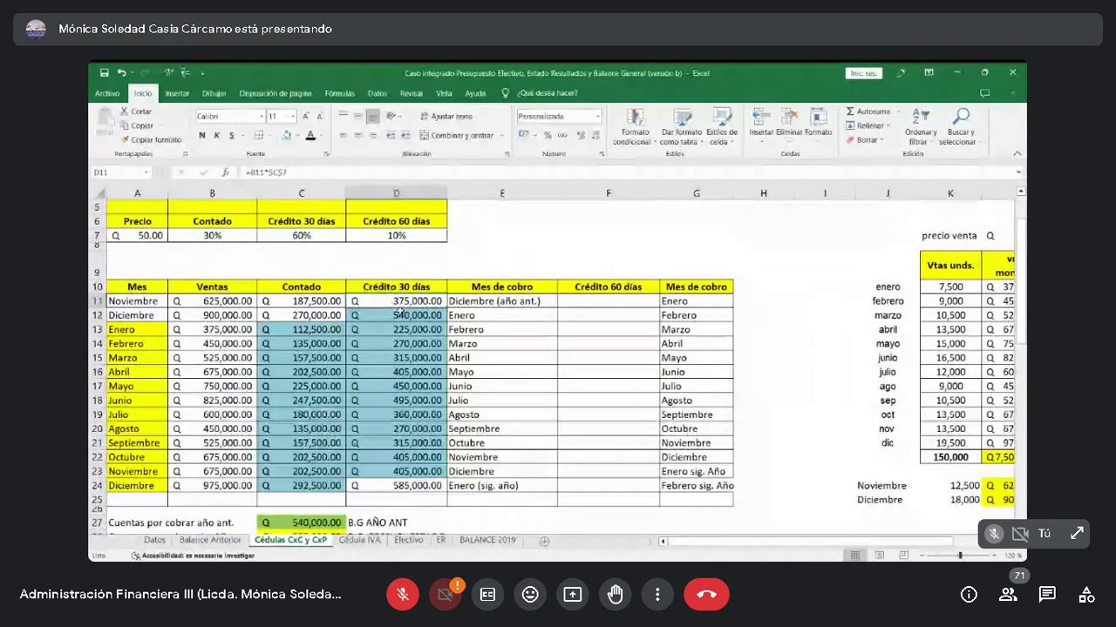
{"action": "left_click", "coordinate": [477, 316]}
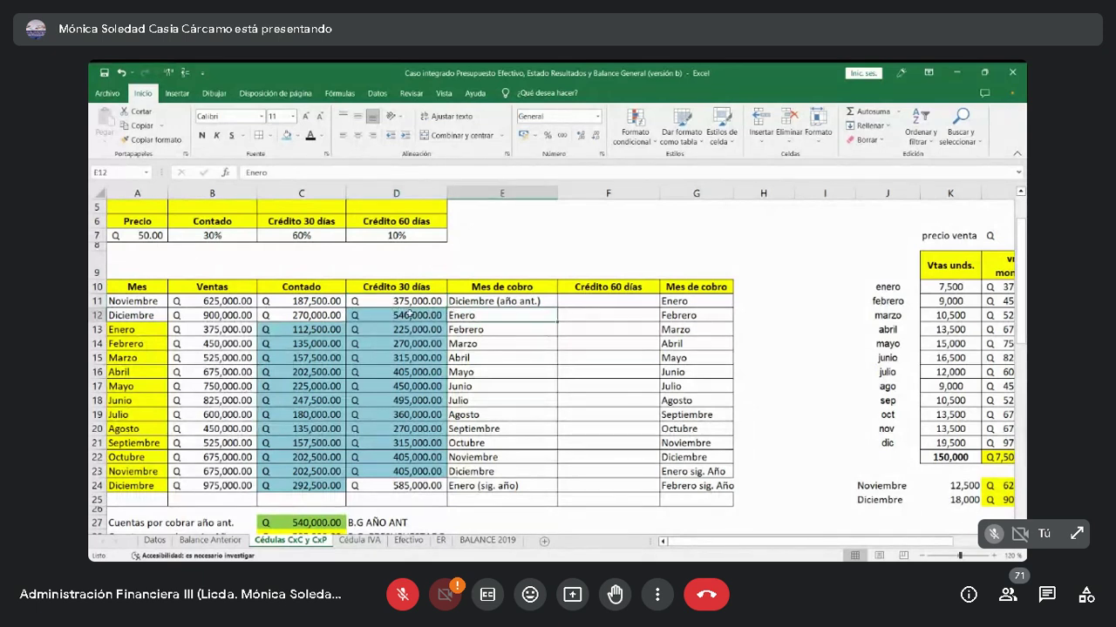
Compare the Crédito 30 días amounts in D12:D15 with their Mes de cobro entries in column E, starting from prior-year Diciembre's sales.
{"action": "left_click", "coordinate": [133, 315]}
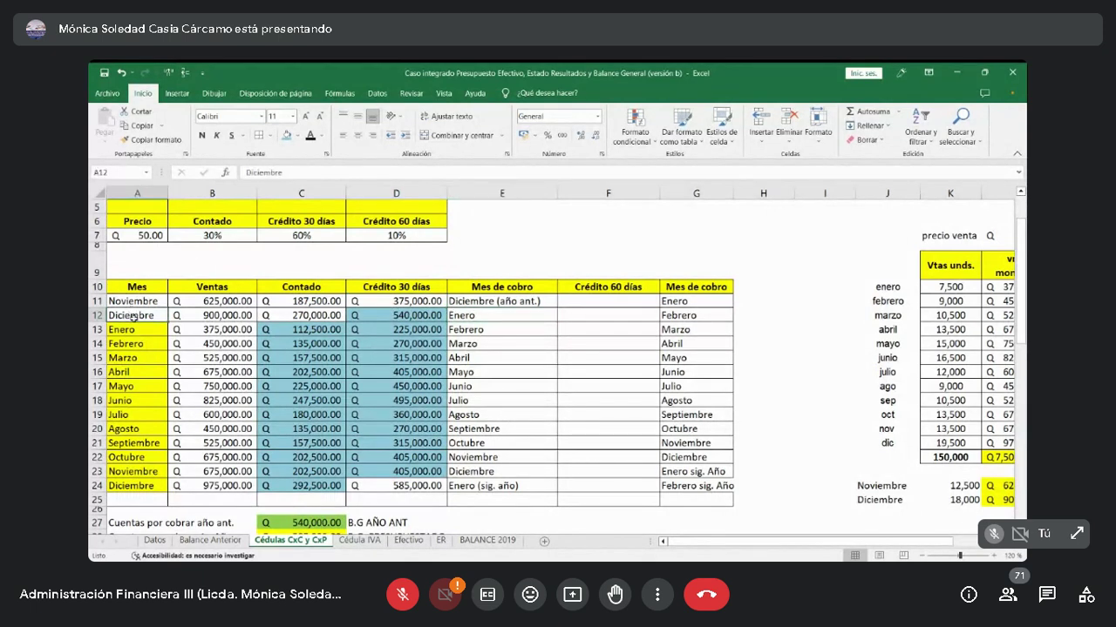
{"action": "left_click_drag", "start_coordinate": [420, 289], "coordinate": [420, 470]}
{"action": "left_click", "coordinate": [427, 315]}
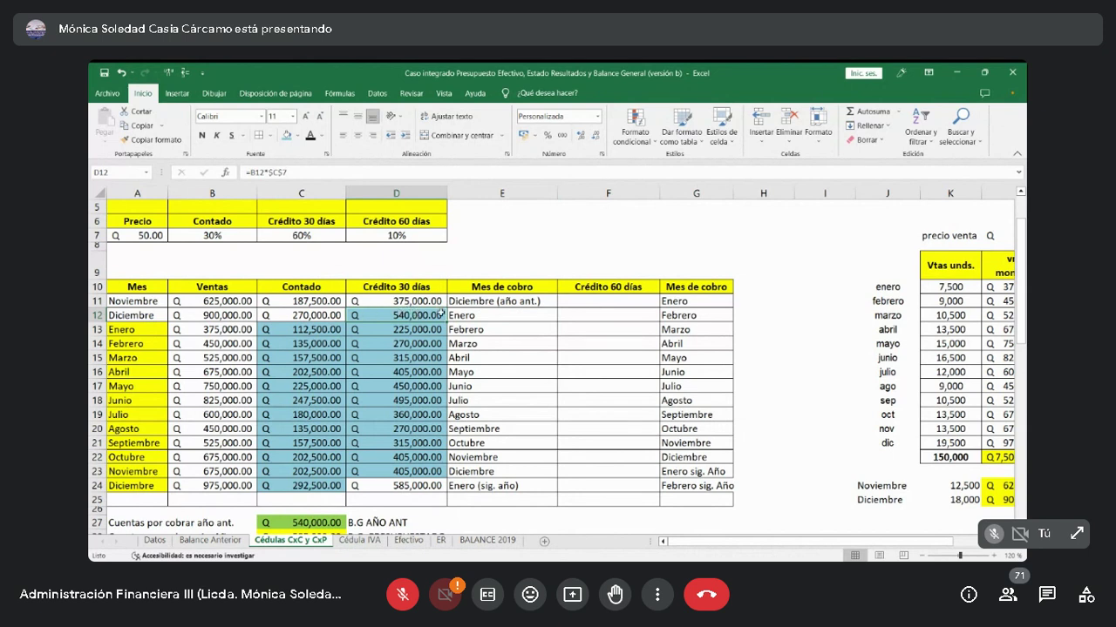
{"action": "double_click", "coordinate": [442, 313]}
{"action": "key", "text": "Escape"}
{"action": "left_click", "coordinate": [422, 330]}
{"action": "left_click", "coordinate": [482, 331]}
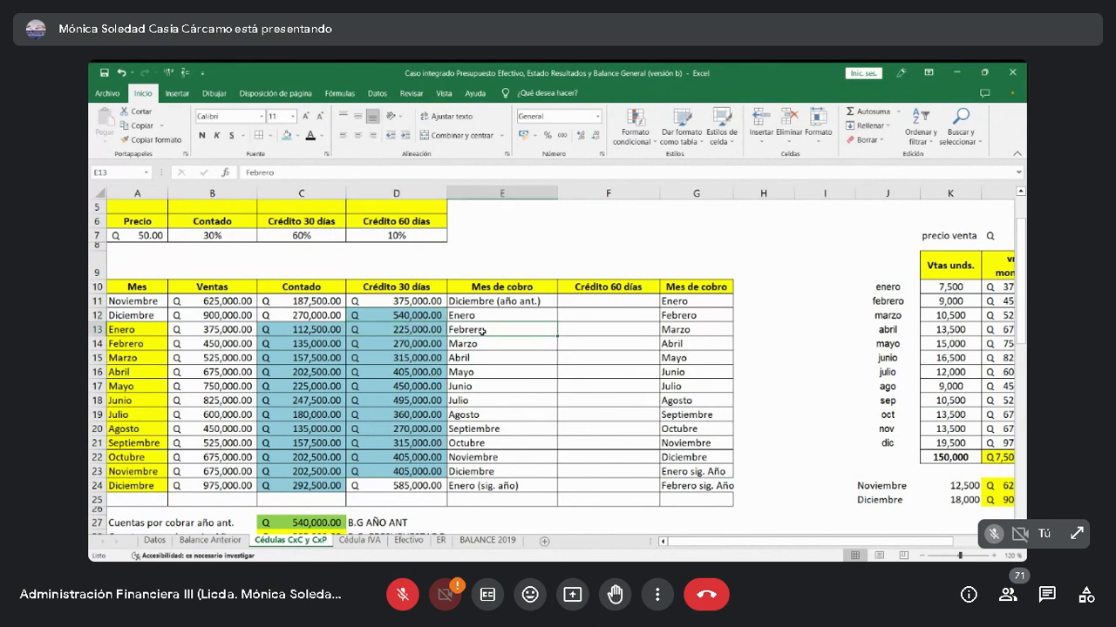
{"action": "left_click", "coordinate": [427, 347]}
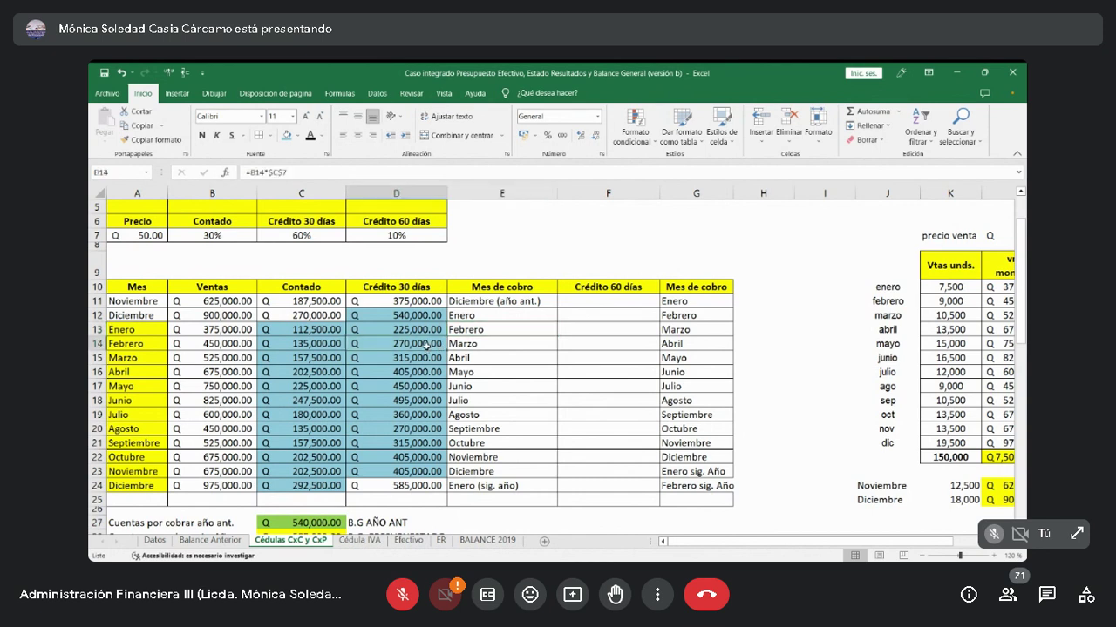
{"action": "left_click", "coordinate": [507, 347]}
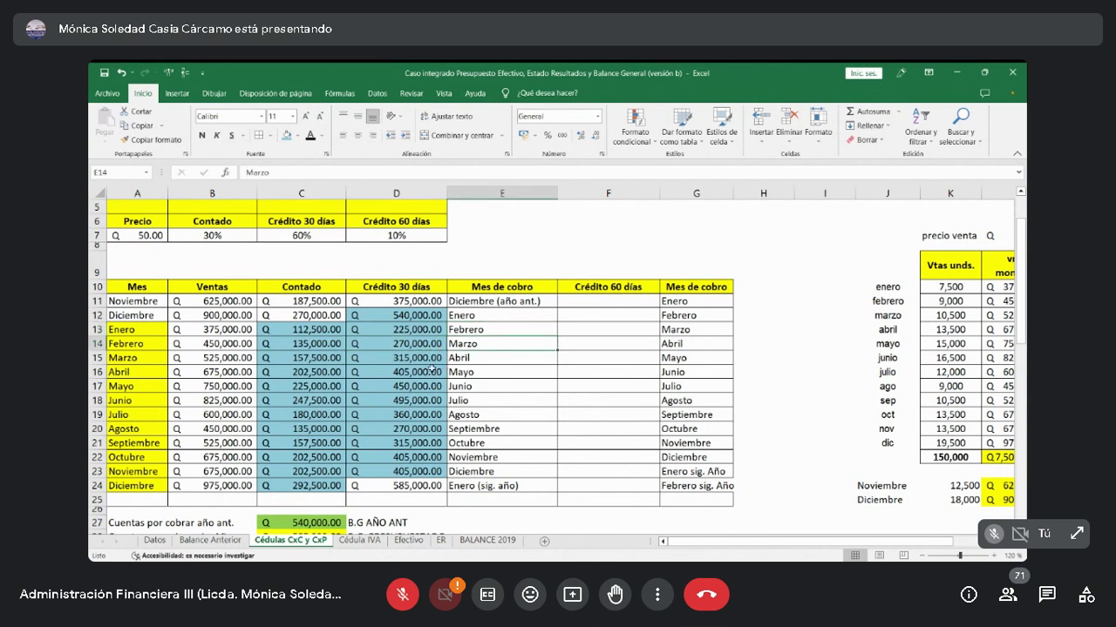
{"action": "left_click", "coordinate": [428, 366]}
{"action": "left_click", "coordinate": [492, 359]}
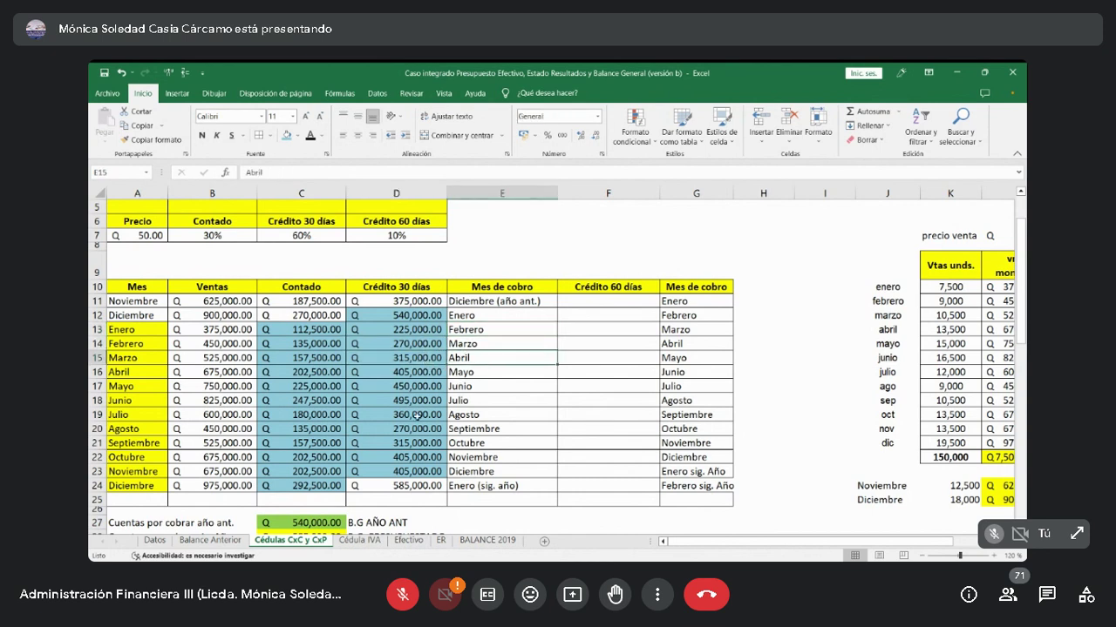
Check the Noviembre amount and collection month in row 23, the shaded range D12:D23, and Diciembre's unshaded amount in row 24.
{"action": "left_click", "coordinate": [413, 472]}
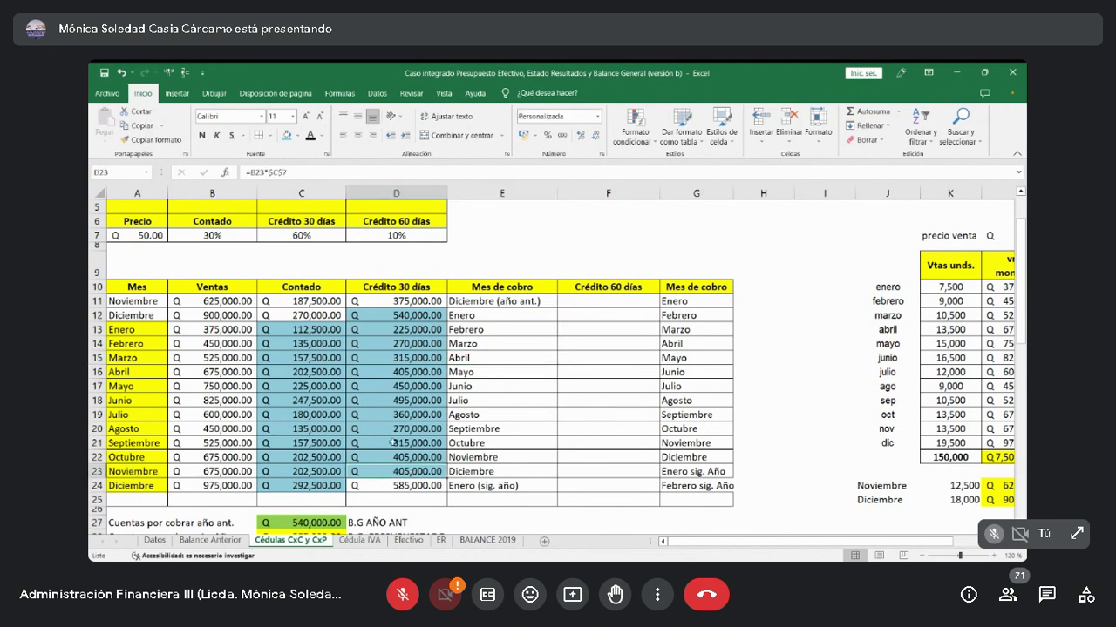
{"action": "left_click", "coordinate": [467, 472]}
{"action": "left_click_drag", "start_coordinate": [423, 315], "coordinate": [421, 471]}
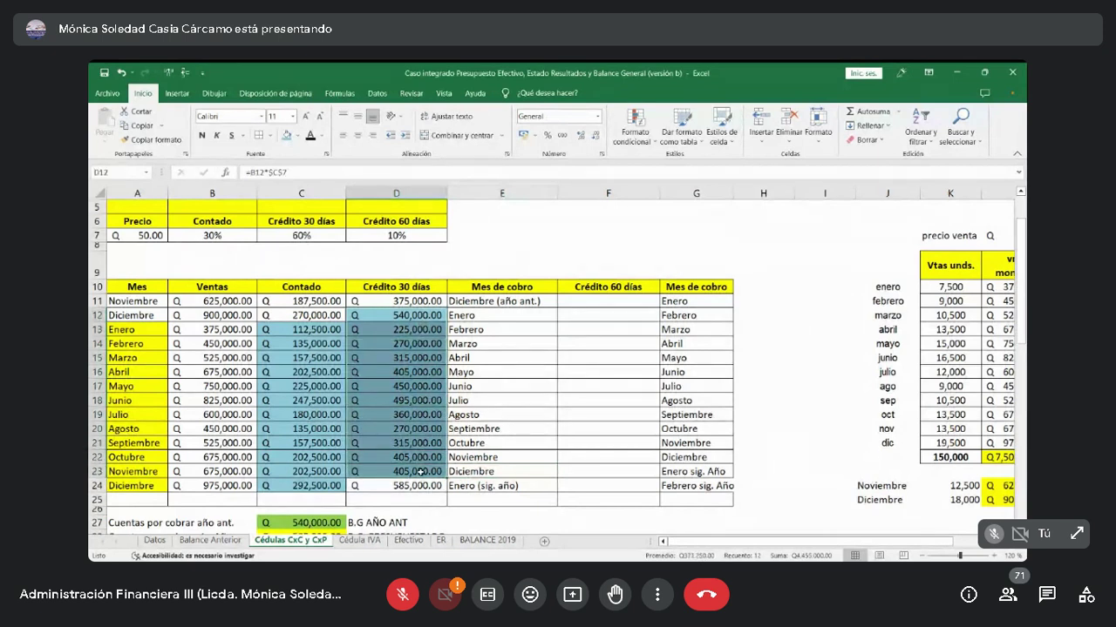
{"action": "left_click", "coordinate": [421, 472]}
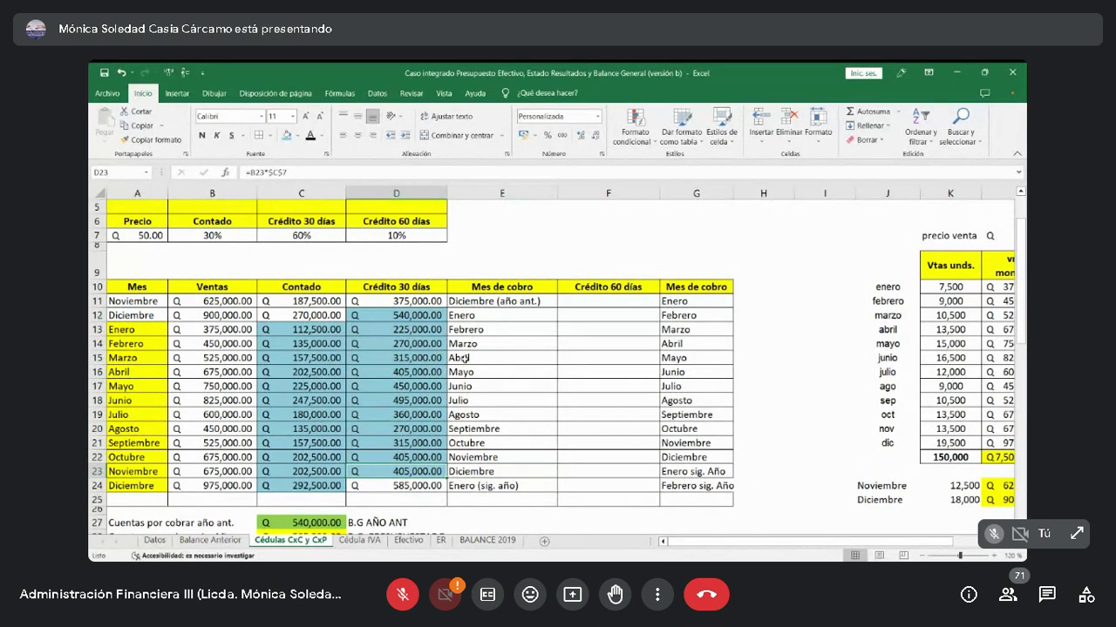
{"action": "left_click_drag", "start_coordinate": [419, 490], "coordinate": [473, 486]}
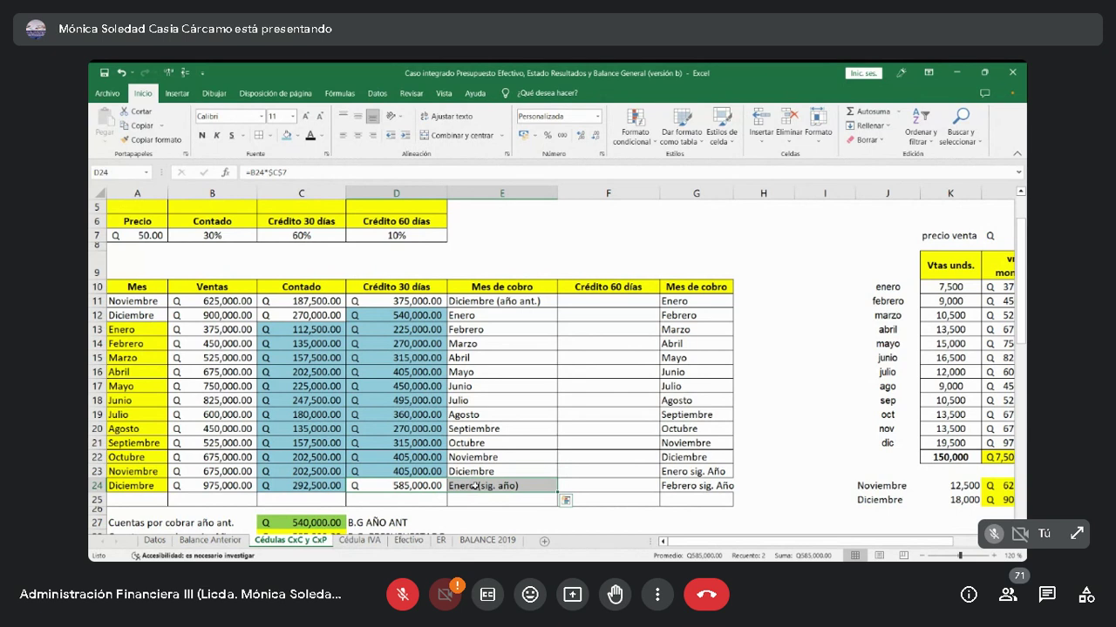
{"action": "left_click", "coordinate": [418, 485]}
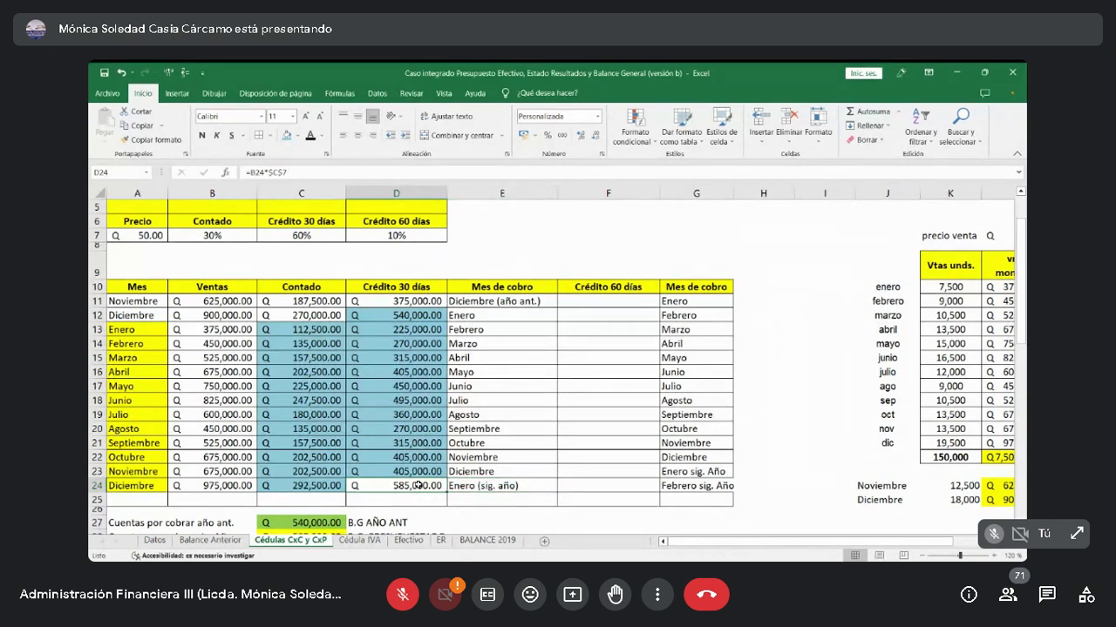
Calculate prior-year Noviembre's Crédito 60 días amount in F11 with =B11*D7, and check the sales and percentage cells it multiplies.
{"action": "left_click_drag", "start_coordinate": [608, 291], "coordinate": [608, 485]}
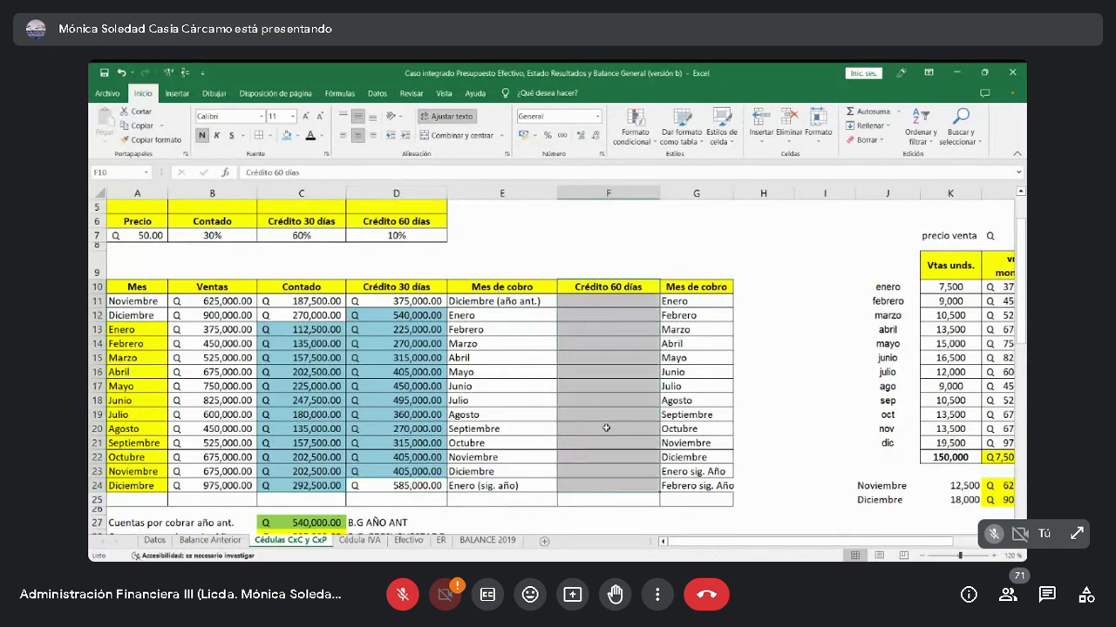
{"action": "left_click", "coordinate": [613, 303]}
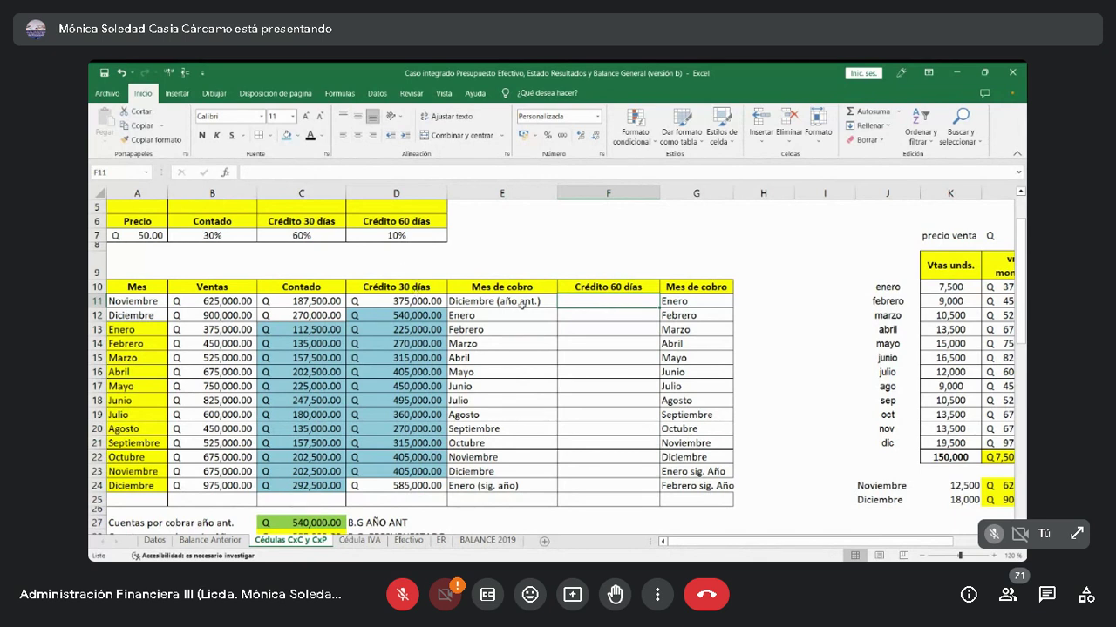
{"action": "type", "text": "="}
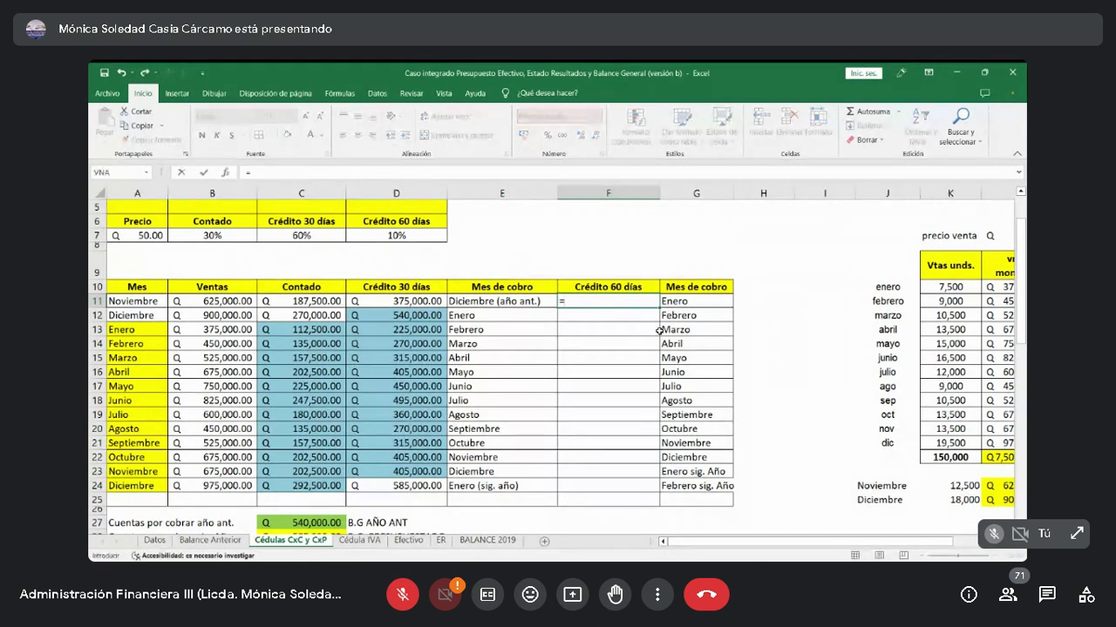
{"action": "left_click", "coordinate": [197, 300]}
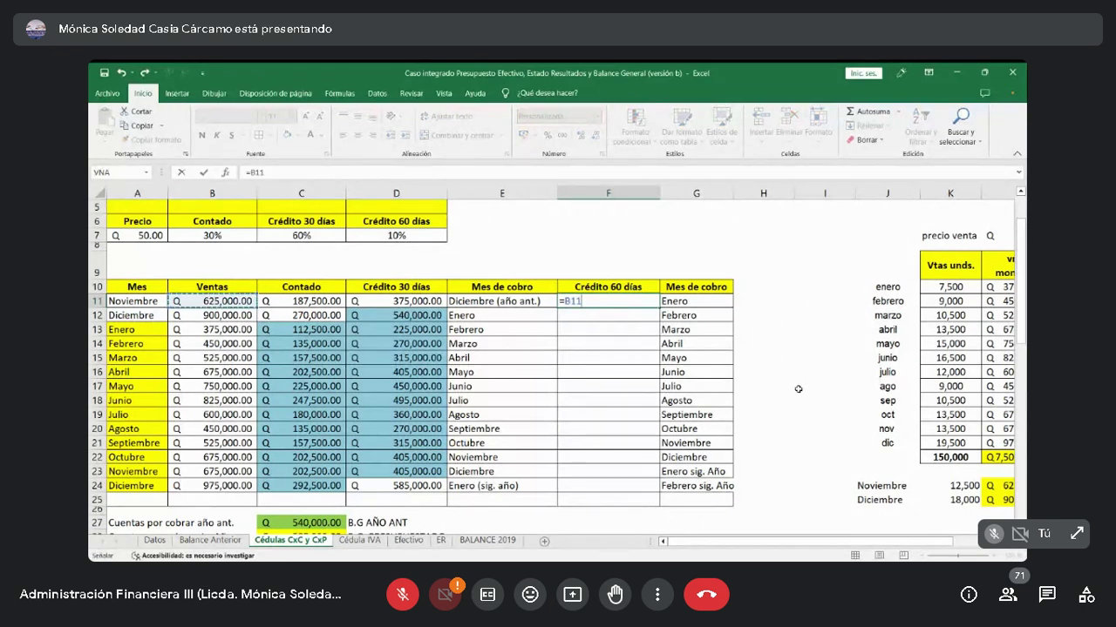
{"action": "type", "text": "*"}
{"action": "left_click", "coordinate": [390, 232]}
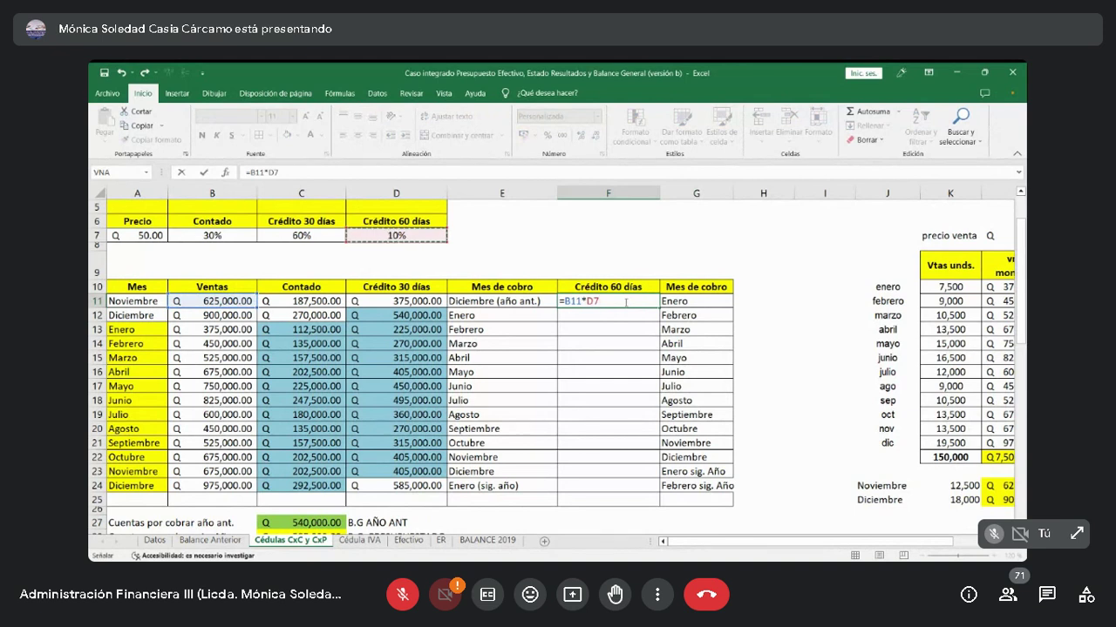
{"action": "key", "text": "Return"}
{"action": "left_click", "coordinate": [624, 302]}
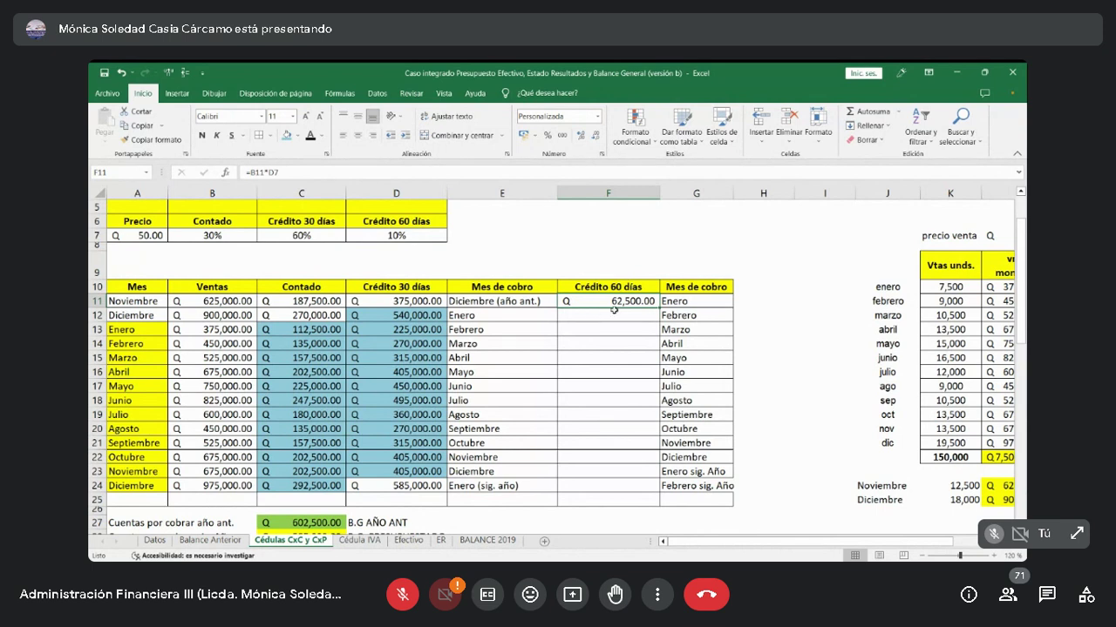
{"action": "left_click", "coordinate": [211, 301]}
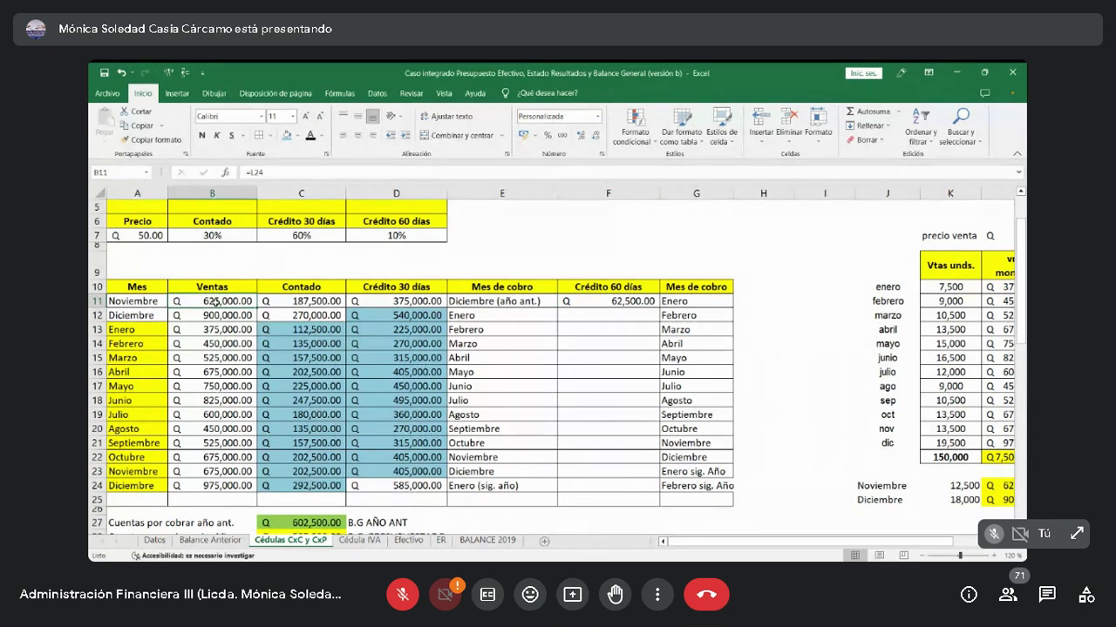
{"action": "left_click", "coordinate": [398, 236]}
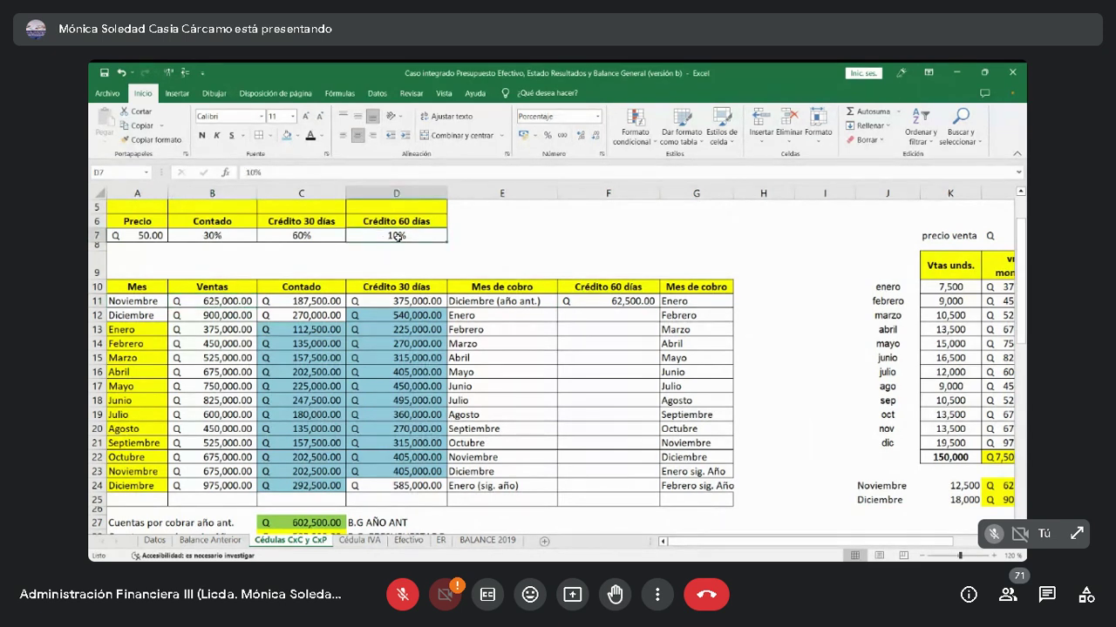
{"action": "left_click", "coordinate": [622, 312]}
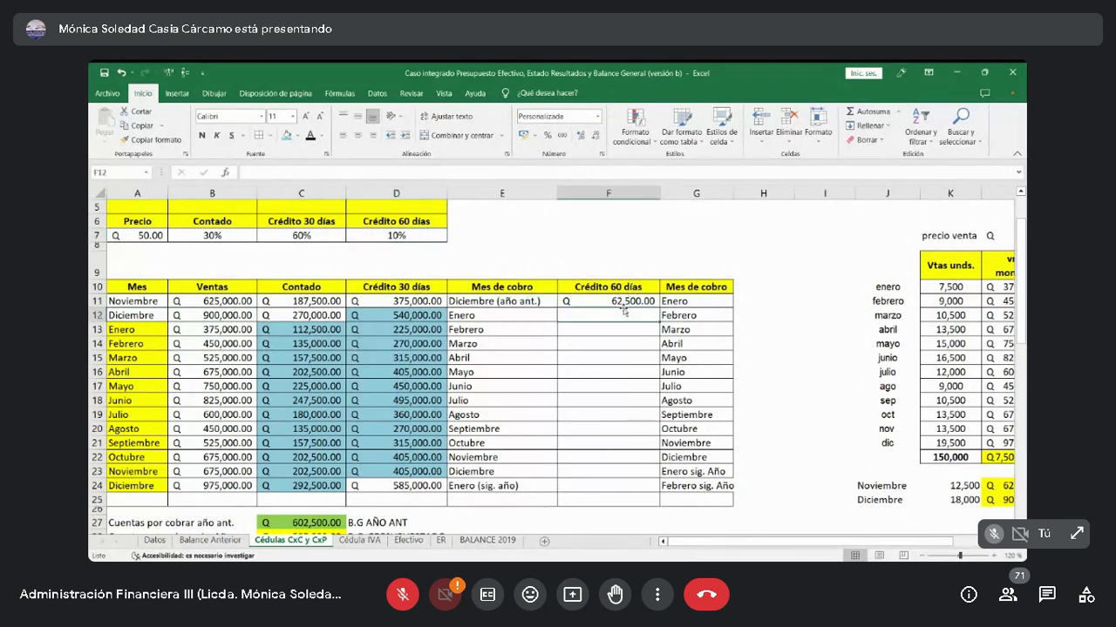
{"action": "left_click", "coordinate": [627, 301]}
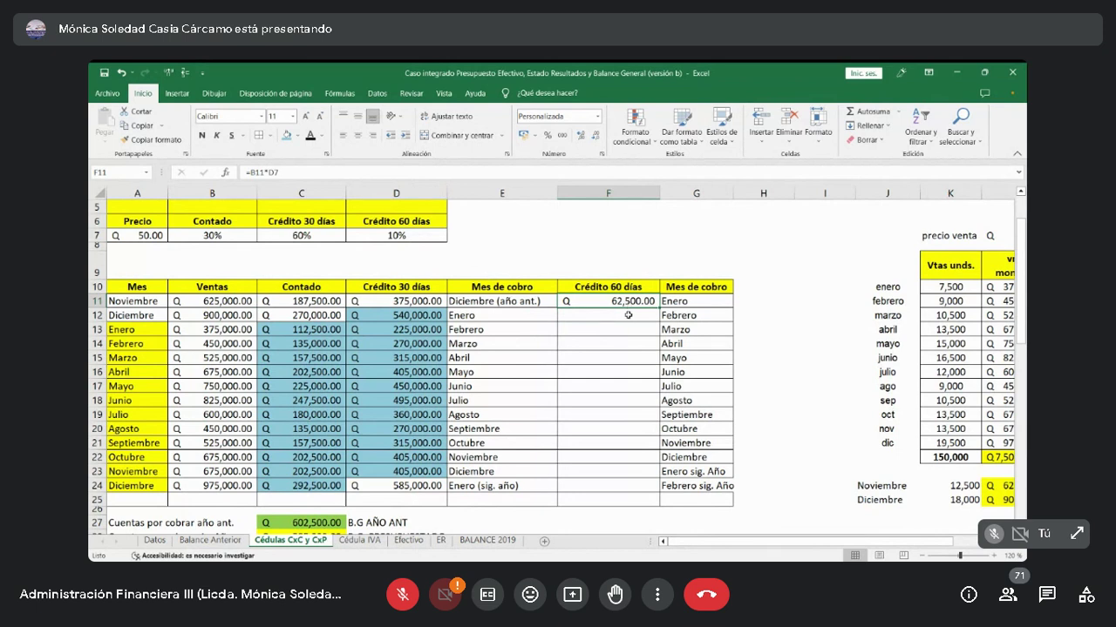
Calculate prior-year Diciembre's Crédito 60 días amount in F12 with =B12*D7.
{"action": "left_click", "coordinate": [628, 316]}
{"action": "type", "text": "="}
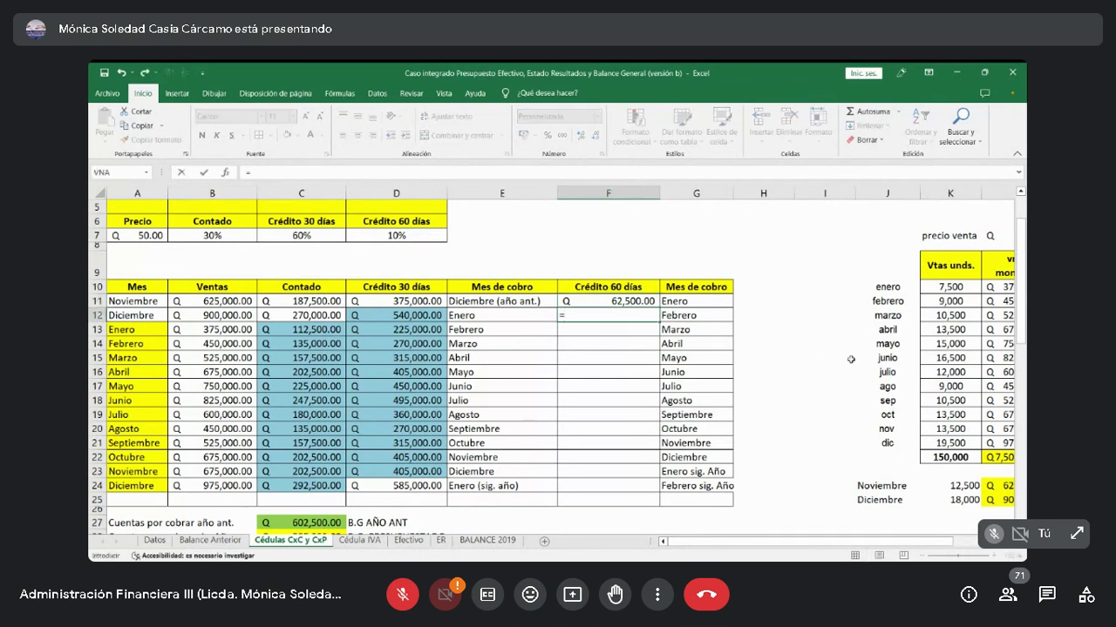
{"action": "key", "text": "Left"}
{"action": "key", "text": "Left"}
{"action": "key", "text": "Left"}
{"action": "key", "text": "Left"}
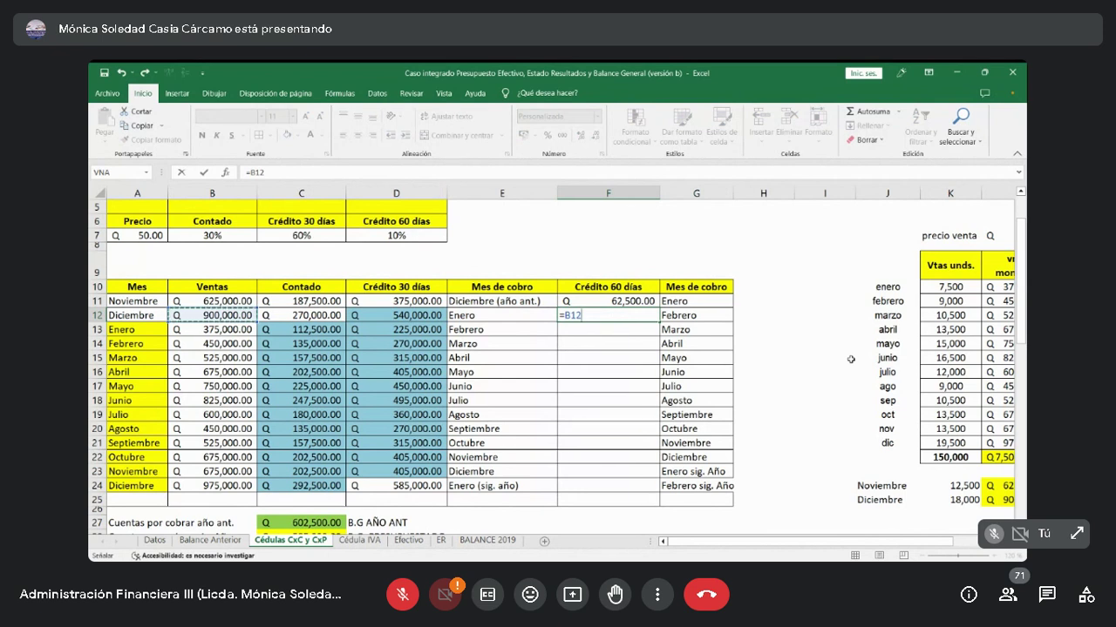
{"action": "type", "text": "*"}
{"action": "left_click", "coordinate": [425, 235]}
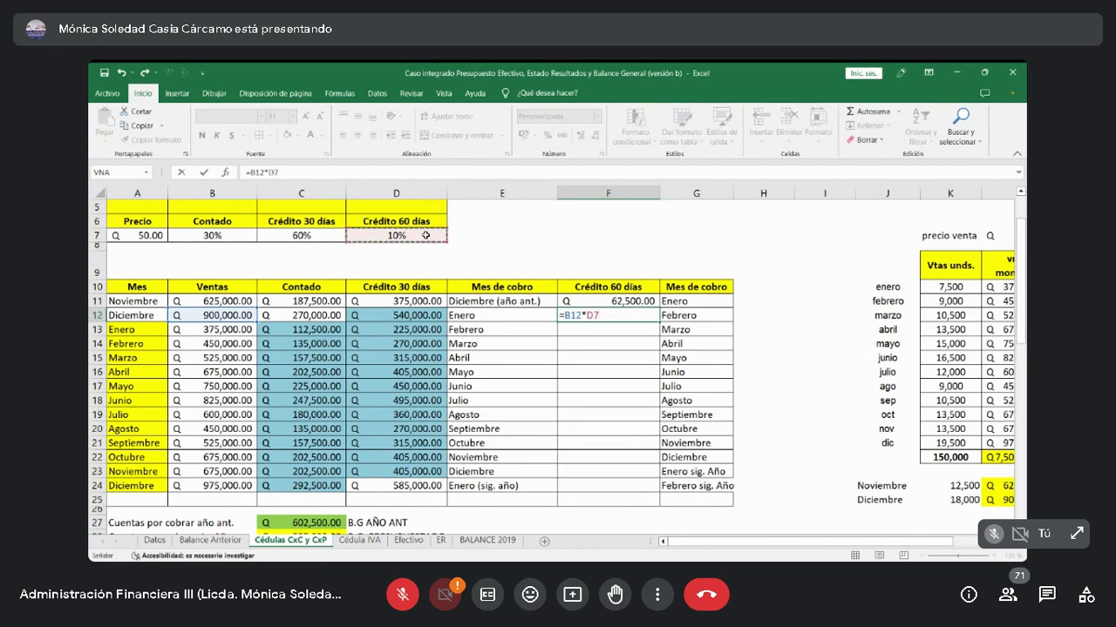
{"action": "key", "text": "Return"}
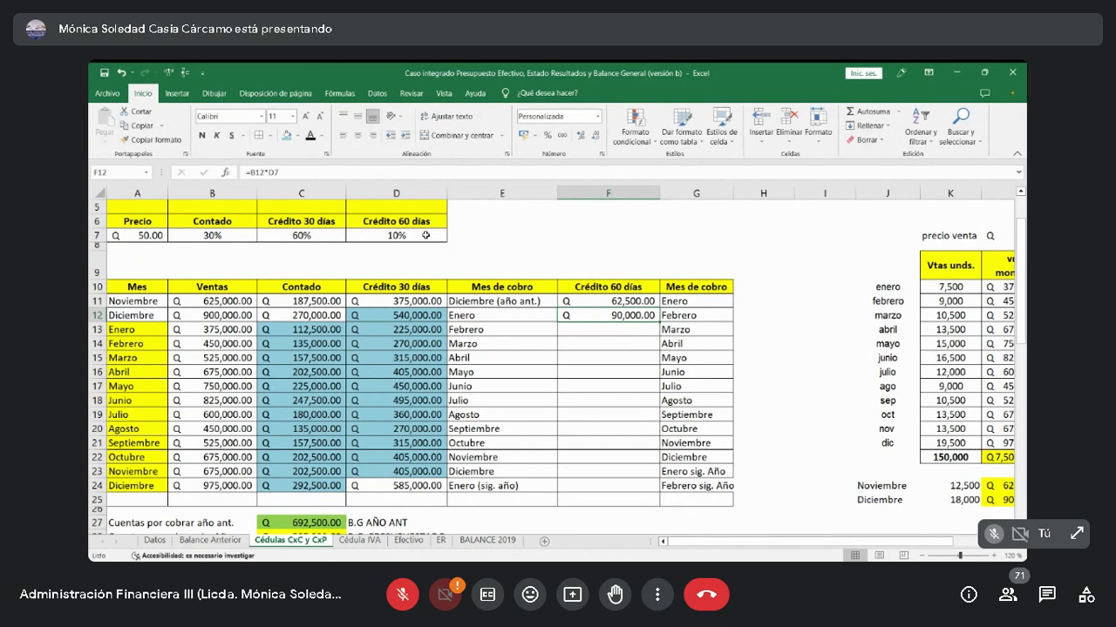
Calculate Enero's Crédito 60 días amount in F13 by multiplying its sales by the 60-day credit percentage, =B13*D7.
{"action": "key", "text": "Down"}
{"action": "type", "text": "="}
{"action": "key", "text": "Left"}
{"action": "key", "text": "Left"}
{"action": "key", "text": "Left"}
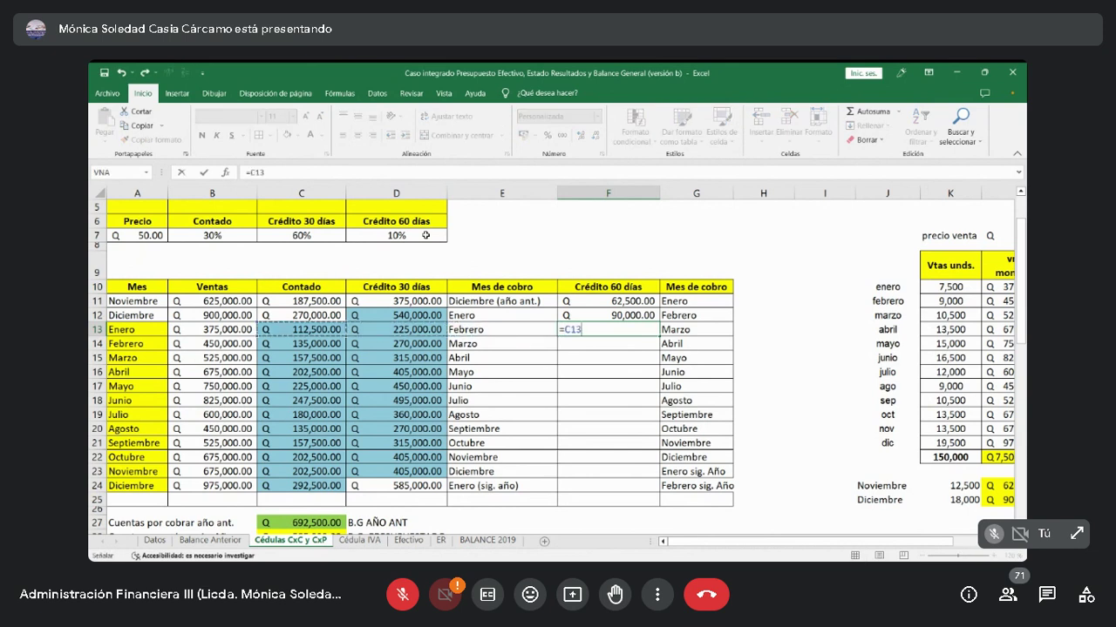
{"action": "key", "text": "Left"}
{"action": "type", "text": "*"}
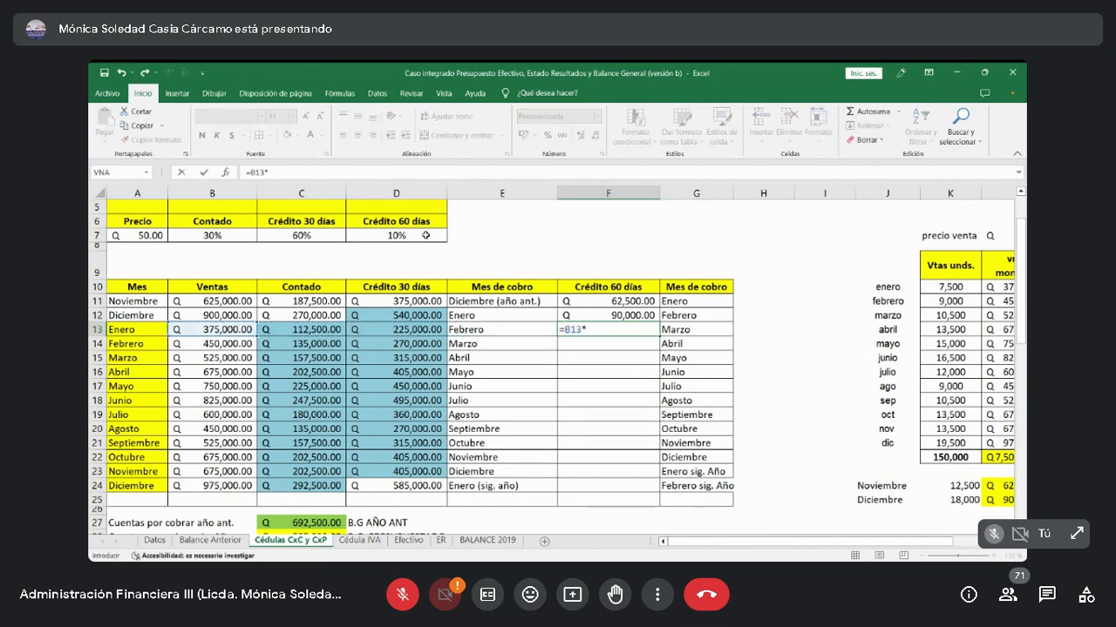
{"action": "left_click", "coordinate": [425, 235]}
{"action": "key", "text": "Return"}
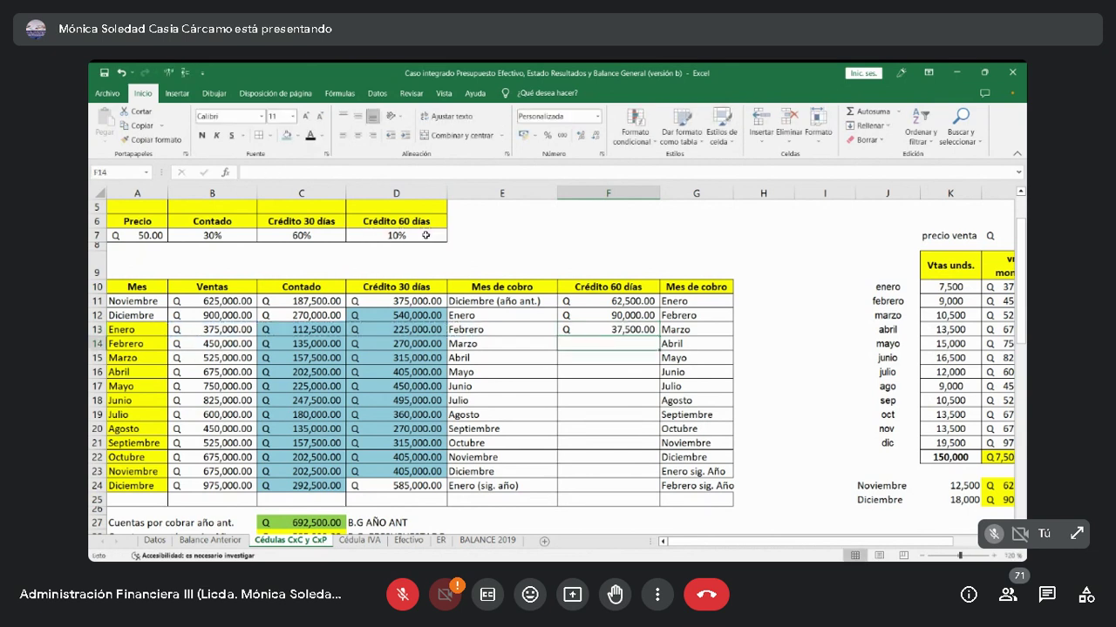
Make the percentage reference in F13 absolute, =B13*$D$7, and fill the formula down through Diciembre in F24.
{"action": "key", "text": "Up"}
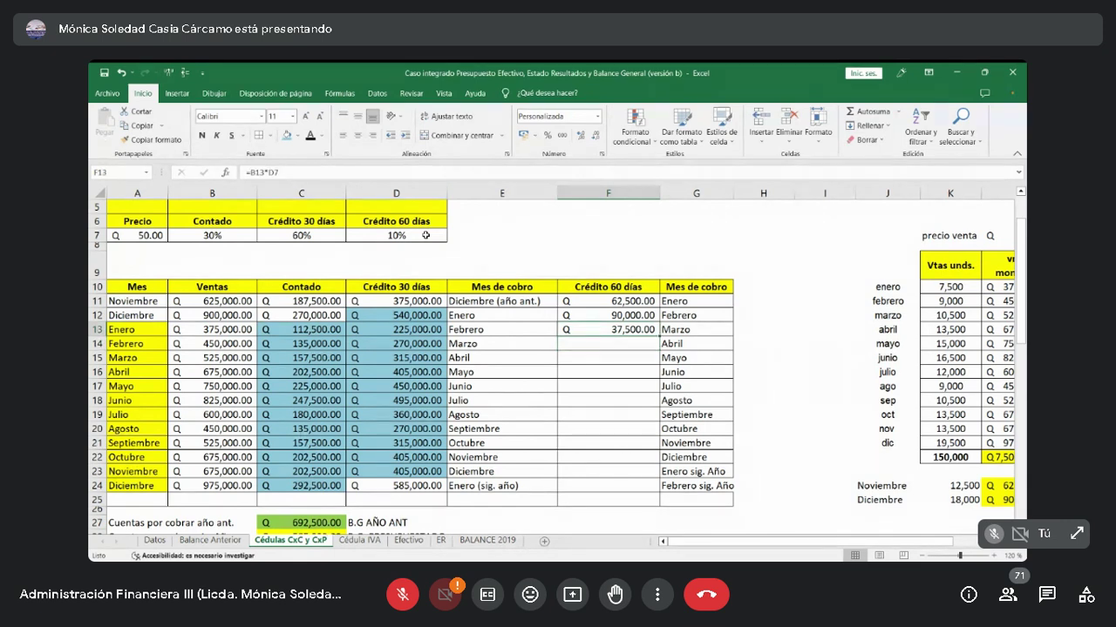
{"action": "key", "text": "Right"}
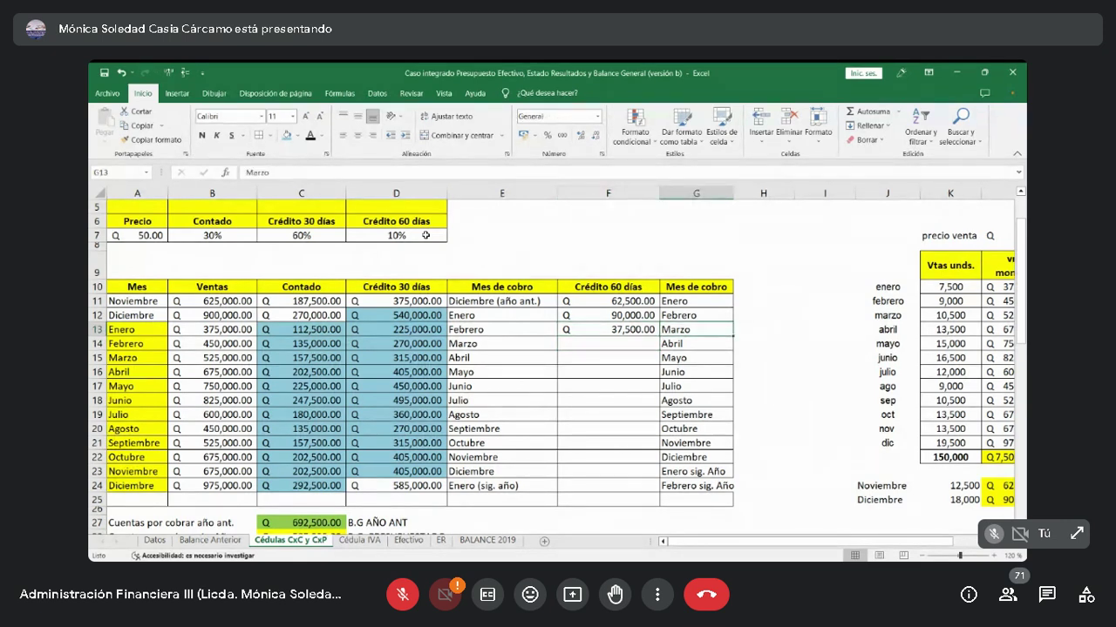
{"action": "key", "text": "Left"}
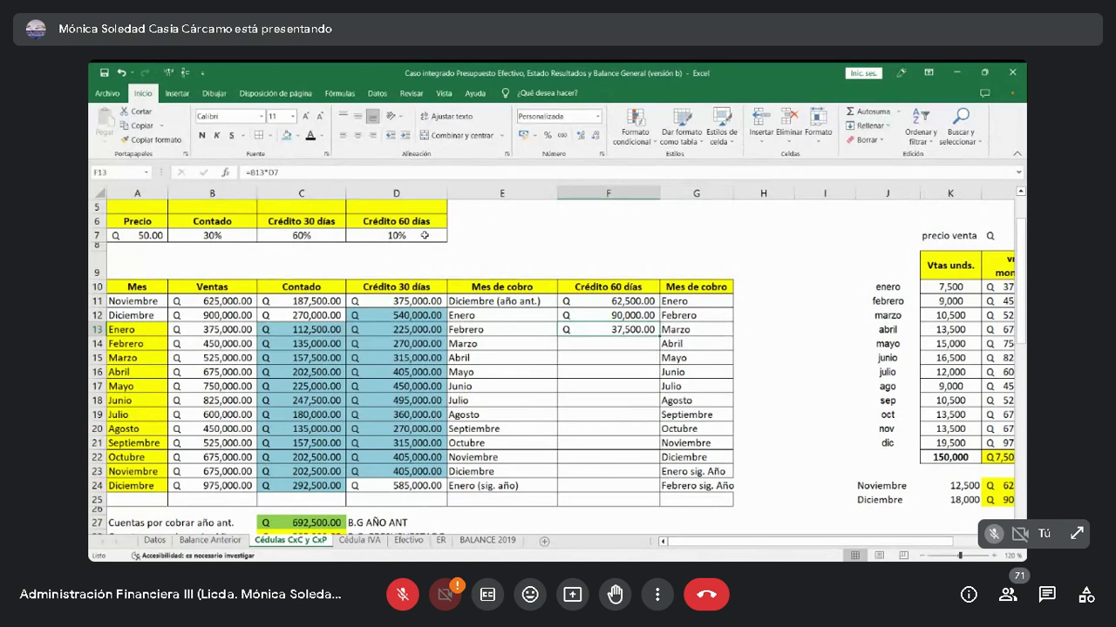
{"action": "left_click", "coordinate": [302, 171]}
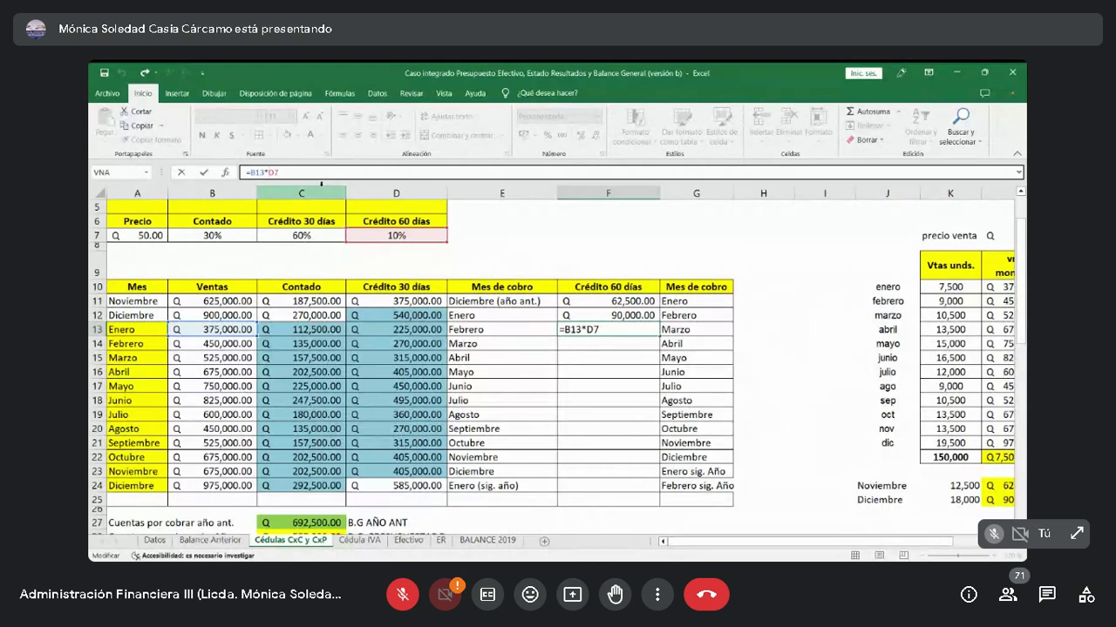
{"action": "key", "text": "Return"}
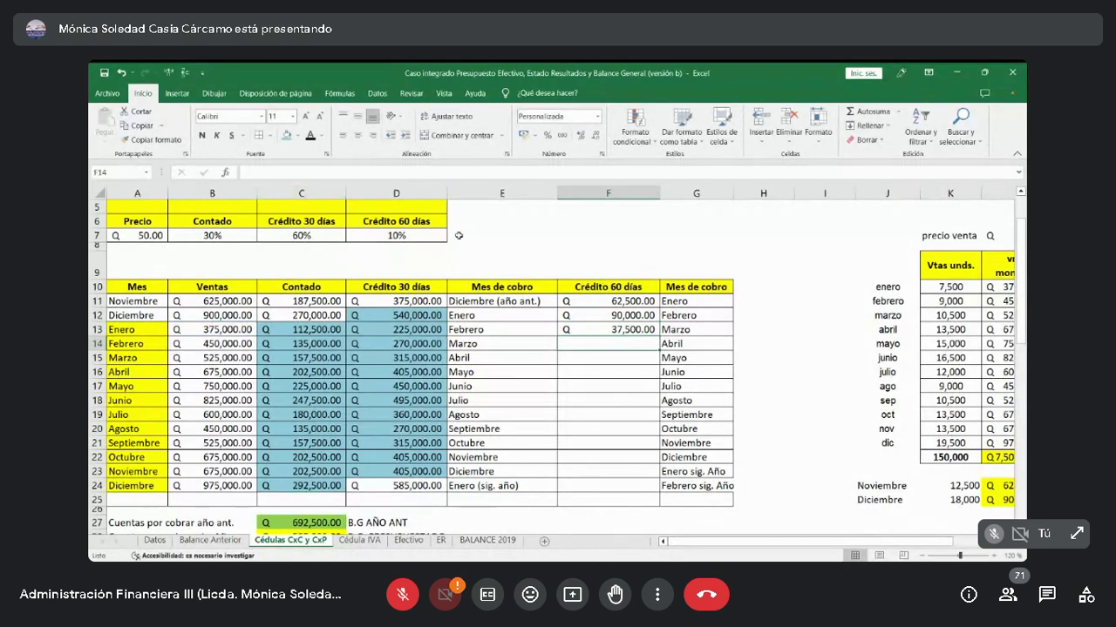
{"action": "left_click", "coordinate": [630, 328]}
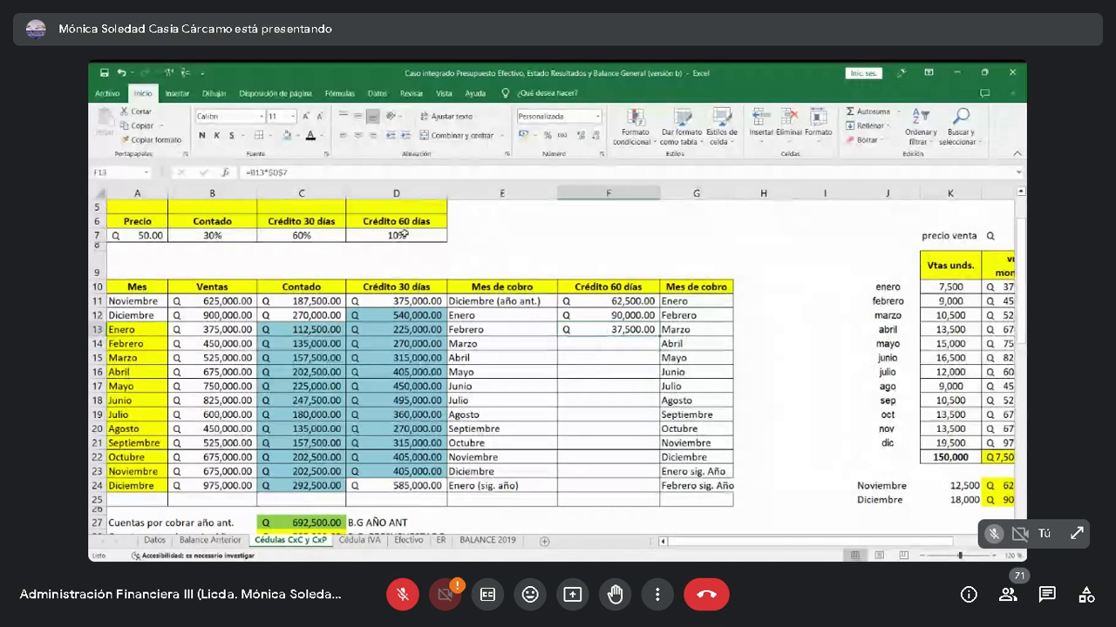
{"action": "left_click_drag", "start_coordinate": [660, 336], "coordinate": [644, 495]}
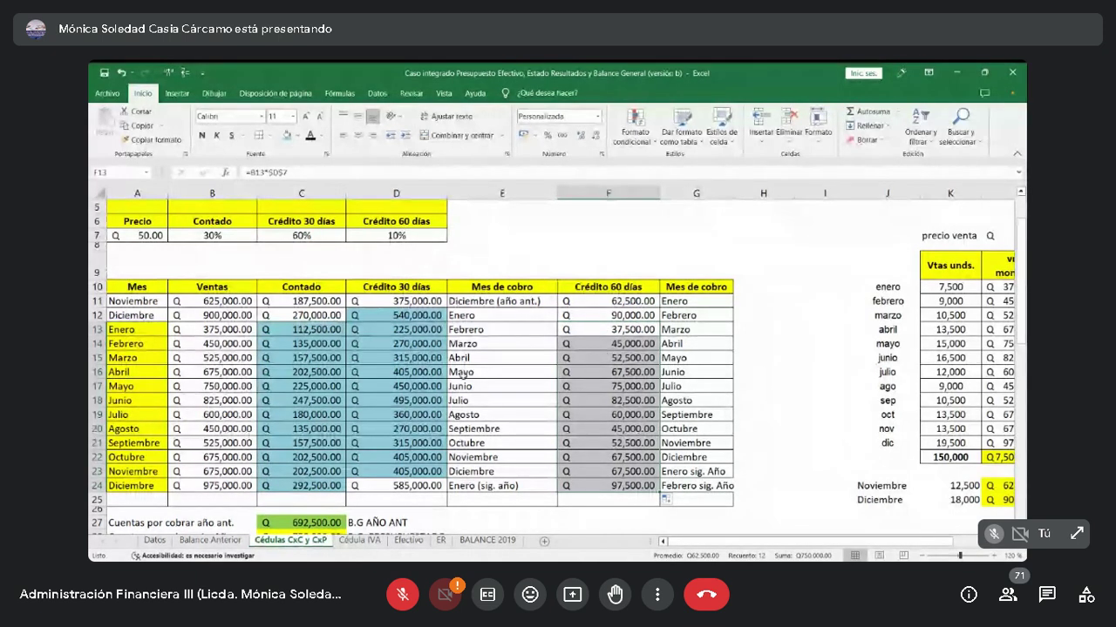
Shade the Crédito 60 días amounts collected within the year, F11:F22, with the same blue fill as the other collections.
{"action": "left_click_drag", "start_coordinate": [159, 298], "coordinate": [697, 493]}
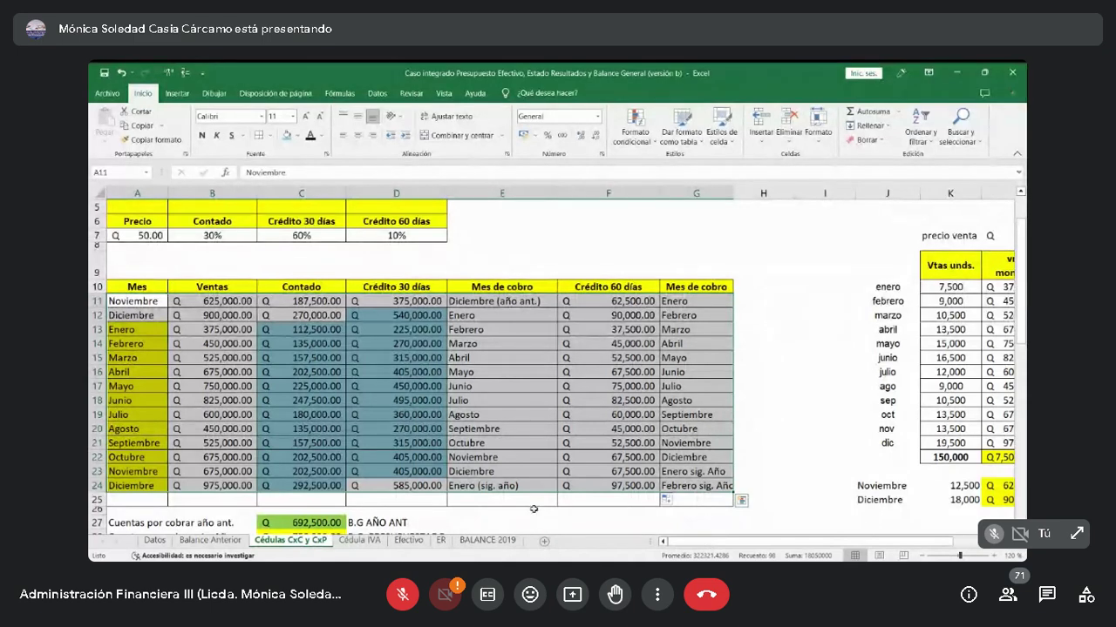
{"action": "left_click", "coordinate": [595, 316]}
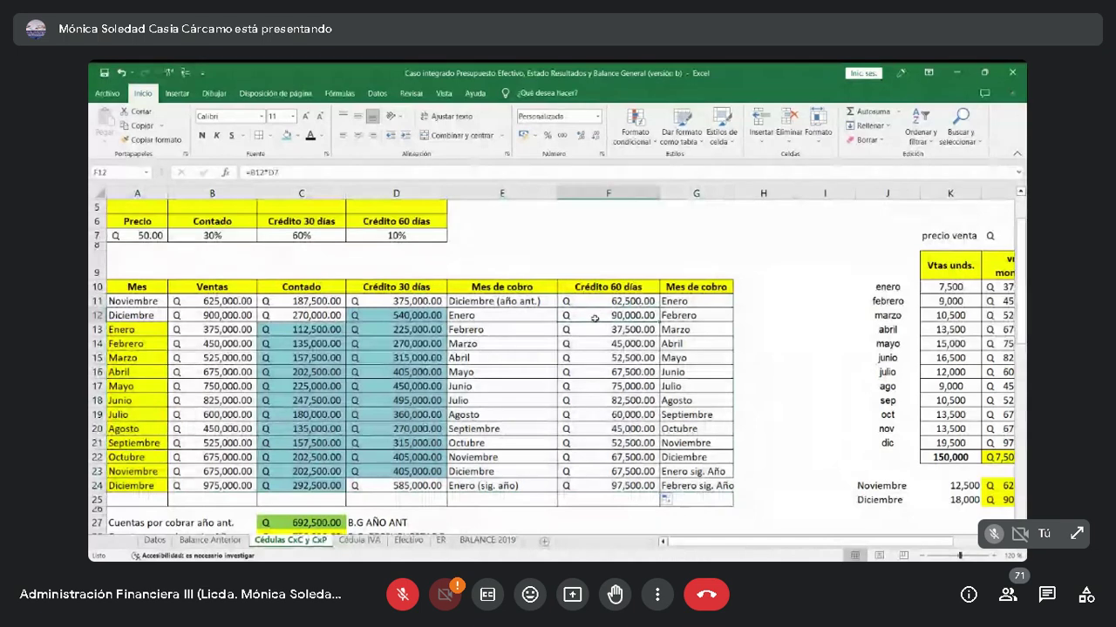
{"action": "left_click_drag", "start_coordinate": [597, 301], "coordinate": [607, 450]}
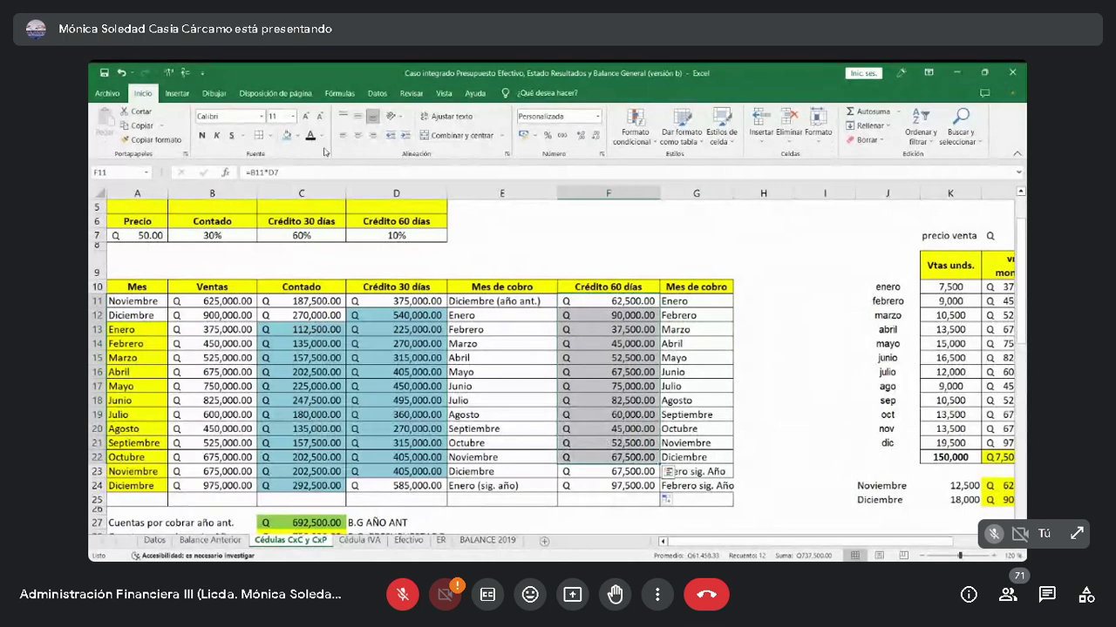
{"action": "left_click", "coordinate": [286, 135]}
{"action": "left_click", "coordinate": [783, 272]}
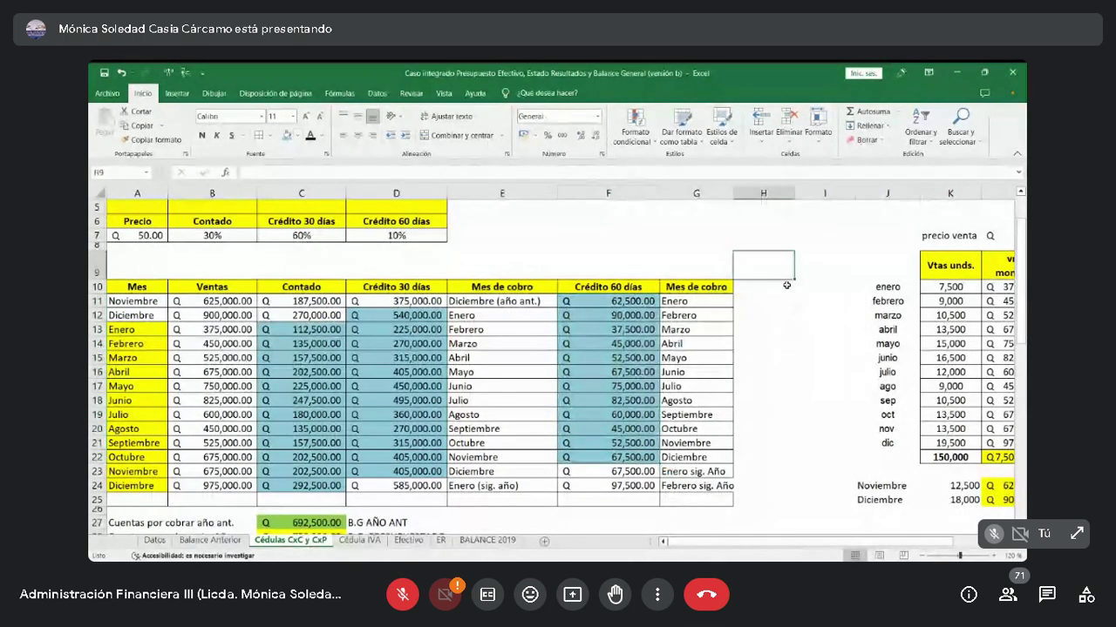
Review the shaded Contado, Crédito 30 días and Crédito 60 días ranges and the unshaded amounts in D11, F23 and F24.
{"action": "left_click_drag", "start_coordinate": [297, 329], "coordinate": [298, 484]}
{"action": "left_click_drag", "start_coordinate": [400, 315], "coordinate": [406, 471]}
{"action": "left_click_drag", "start_coordinate": [593, 300], "coordinate": [579, 457]}
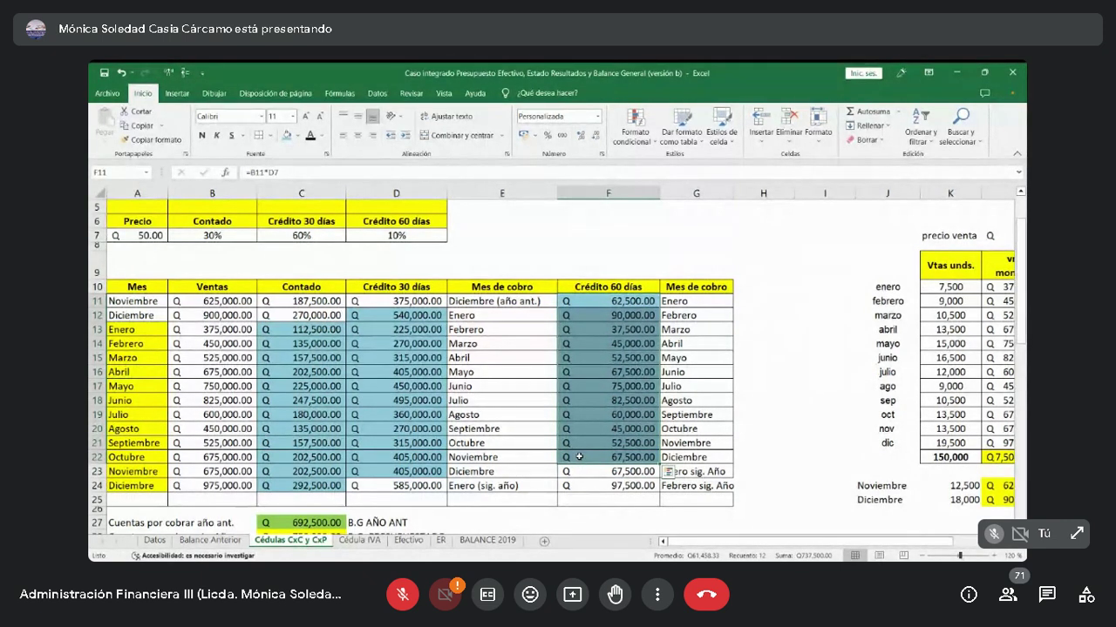
{"action": "left_click", "coordinate": [389, 297]}
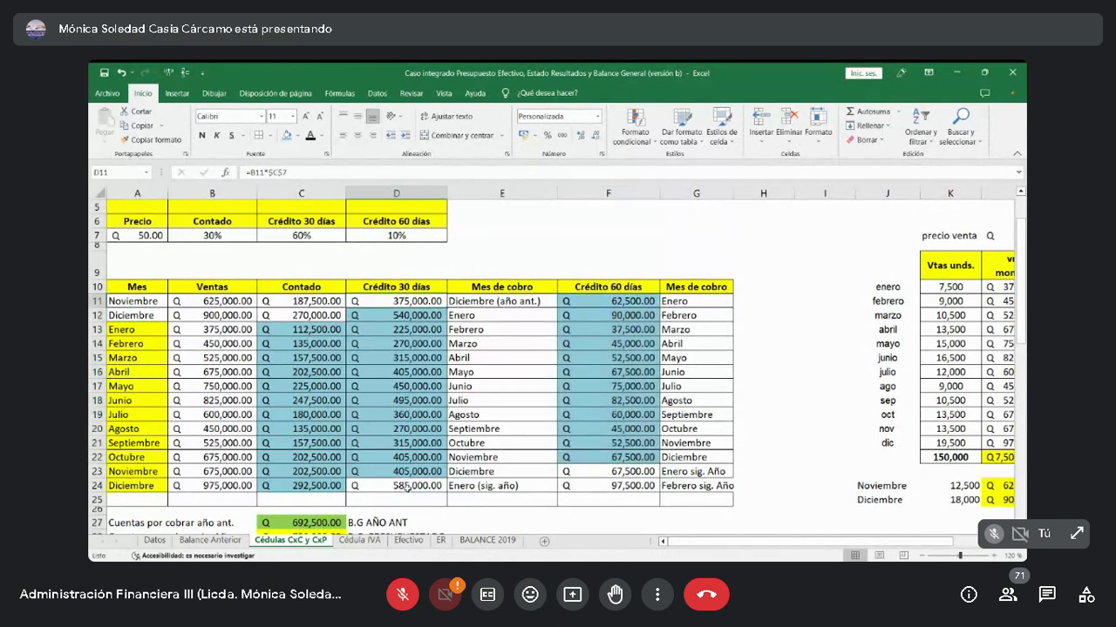
{"action": "left_click", "coordinate": [638, 472]}
{"action": "left_click", "coordinate": [636, 486]}
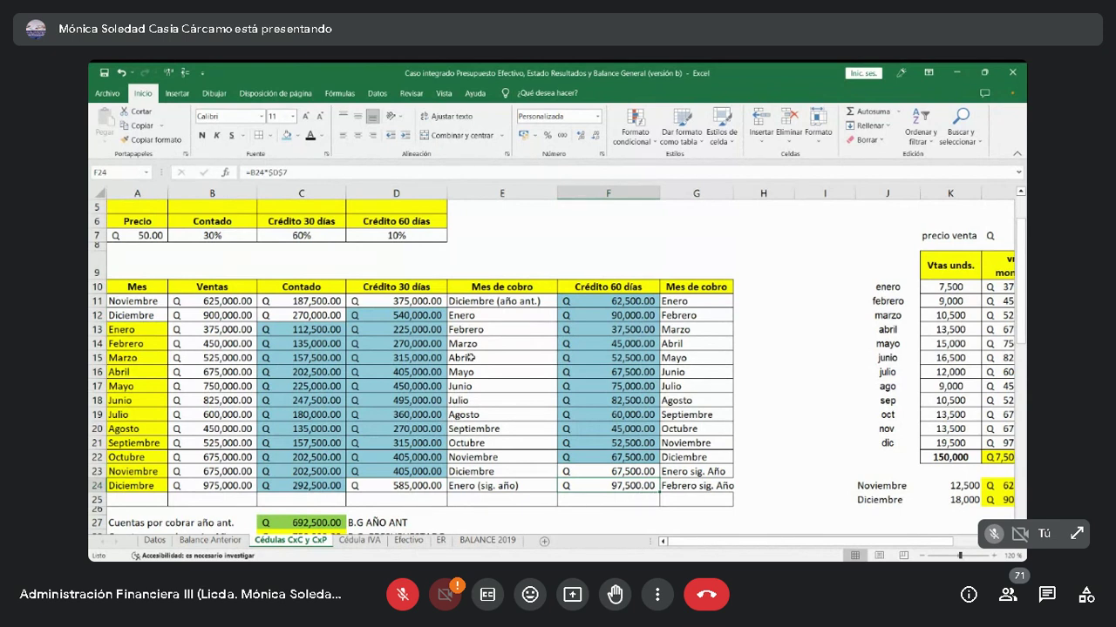
Examine the prior-year Cuentas por cobrar formula in C27 and look over the balance sheet on the Balance Anterior sheet.
{"action": "left_click", "coordinate": [322, 525]}
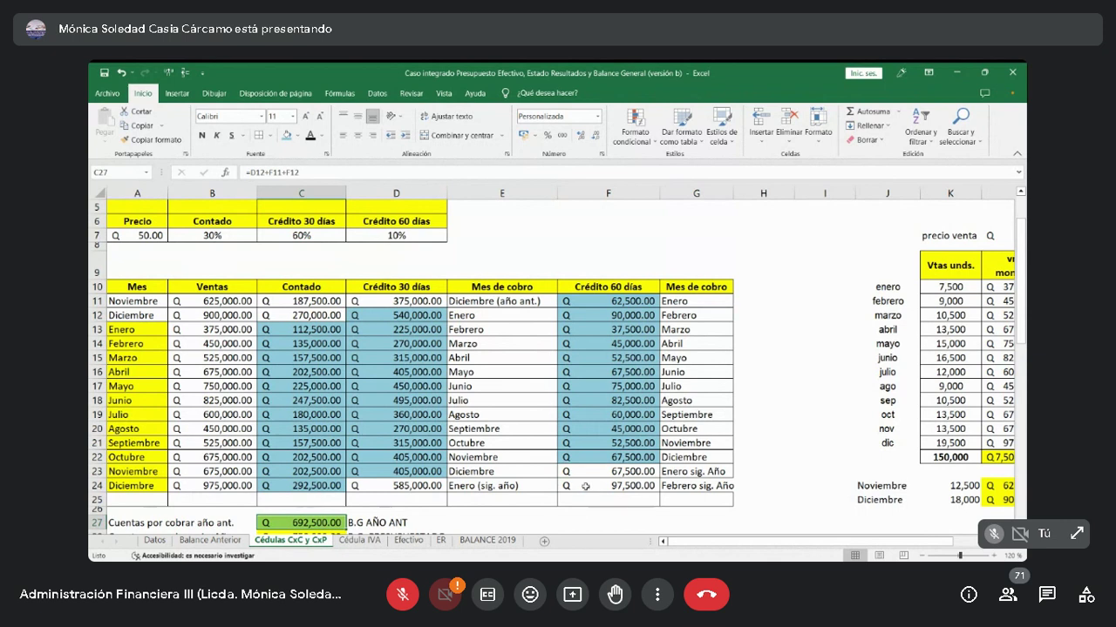
{"action": "key", "text": "F2"}
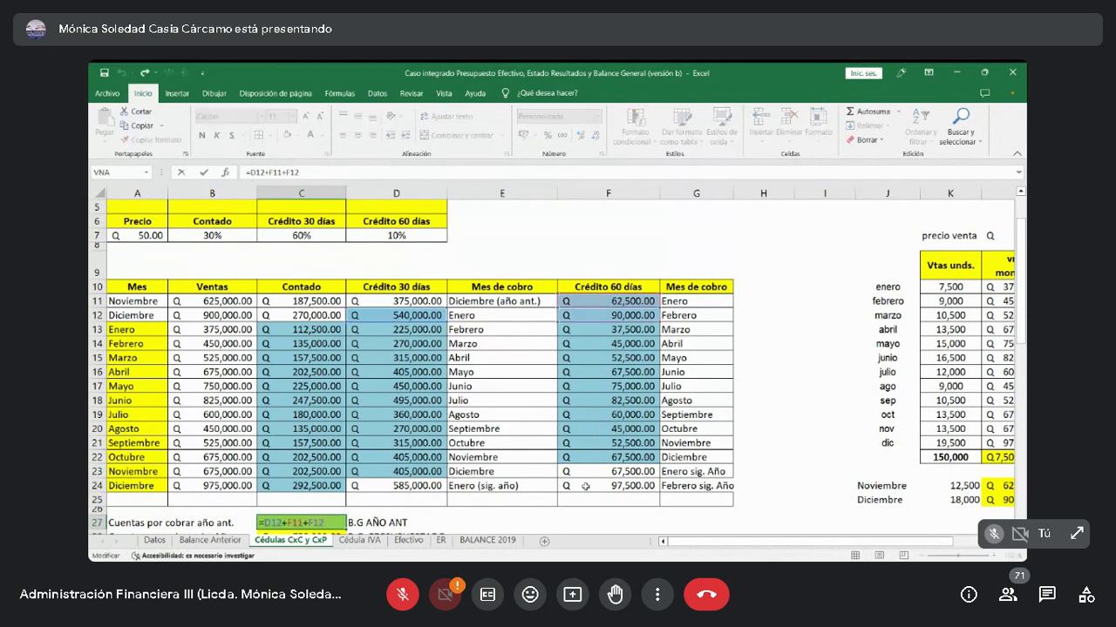
{"action": "scroll", "coordinate": [482, 510], "scroll_direction": "down", "scroll_amount": 2}
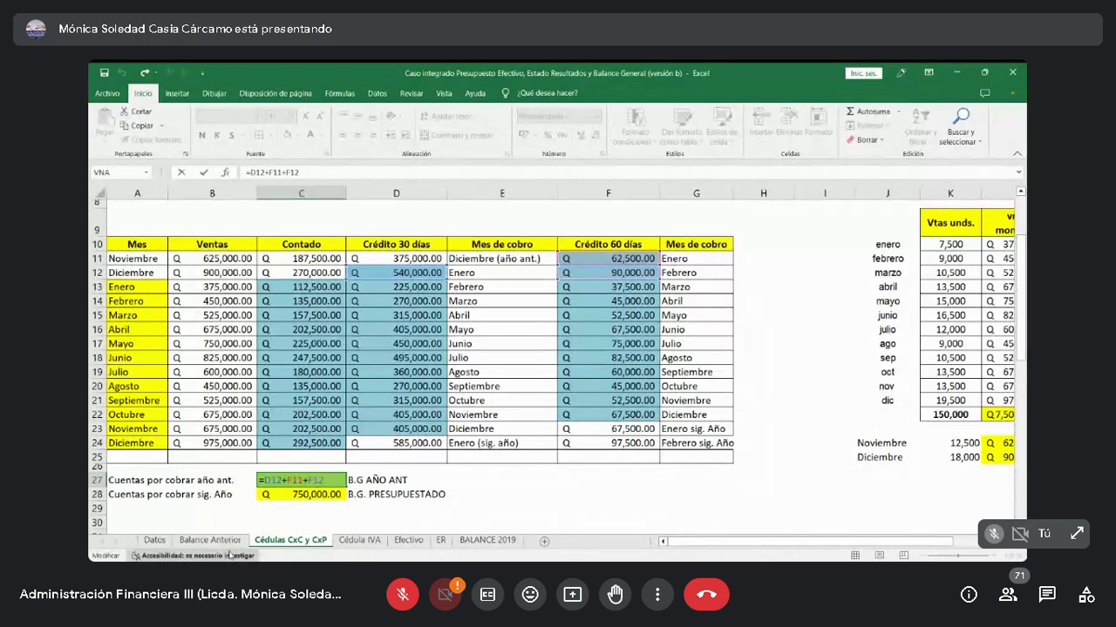
{"action": "left_click", "coordinate": [223, 541]}
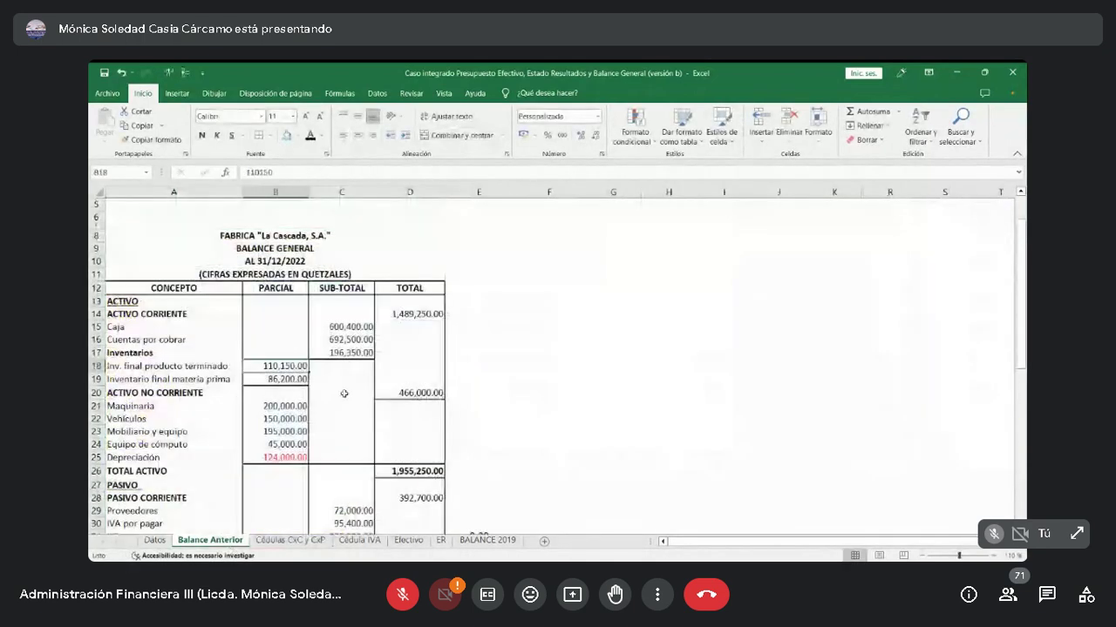
{"action": "scroll", "coordinate": [382, 418], "scroll_direction": "down", "scroll_amount": 3}
{"action": "scroll", "coordinate": [384, 415], "scroll_direction": "up", "scroll_amount": 1}
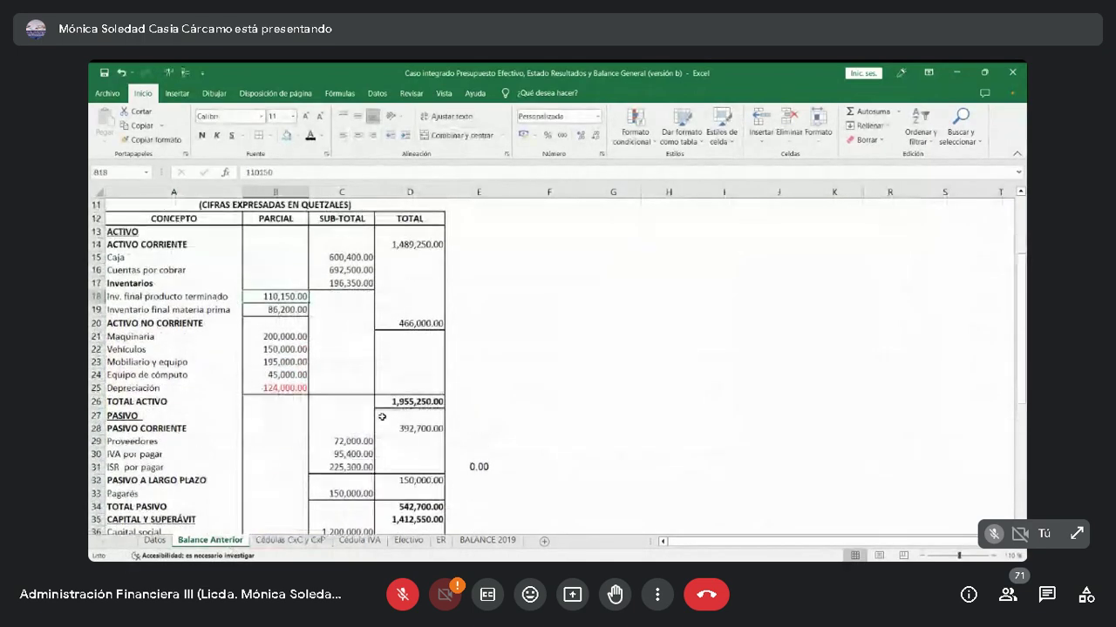
{"action": "left_click", "coordinate": [316, 541]}
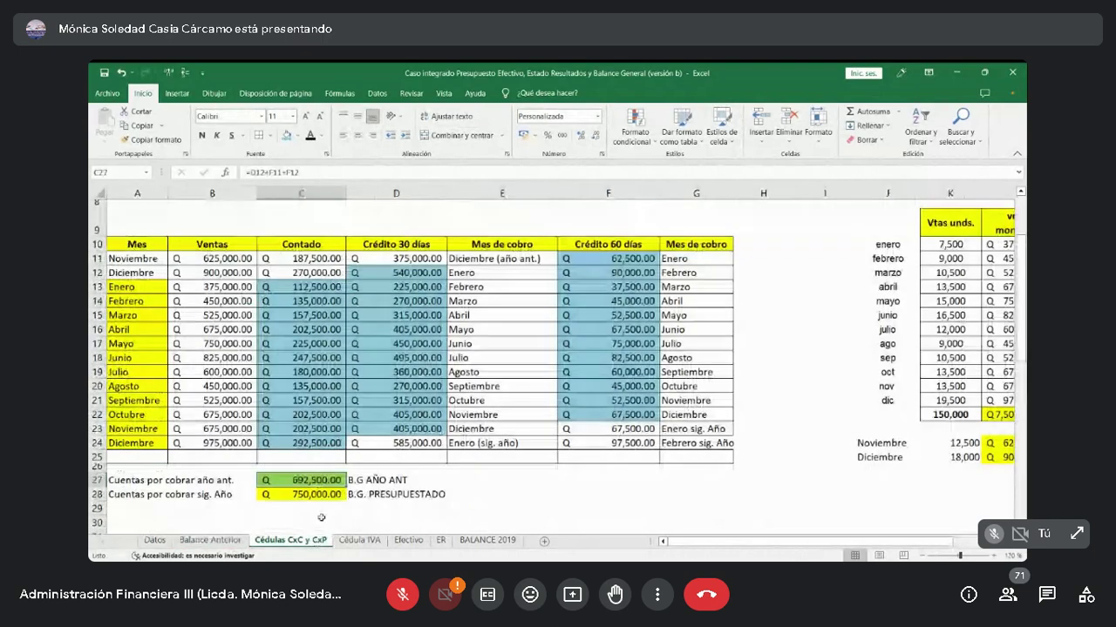
Shade the prior-year receivables in D12, F11 and F12 with the standard light green fill.
{"action": "left_click", "coordinate": [414, 272]}
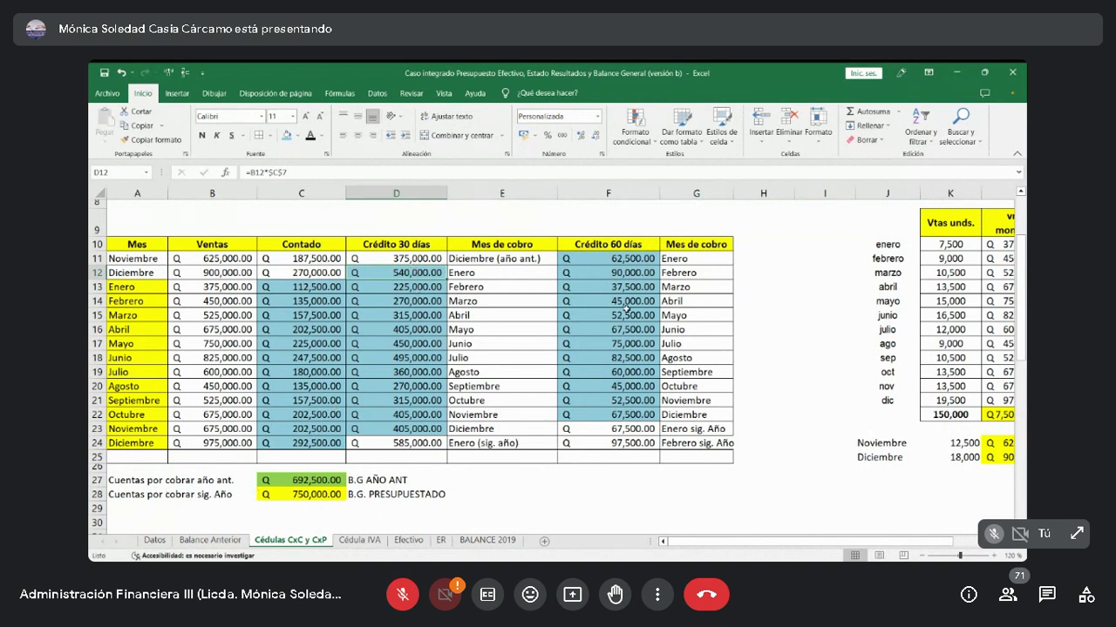
{"action": "left_click", "coordinate": [617, 259], "text": "ctrl"}
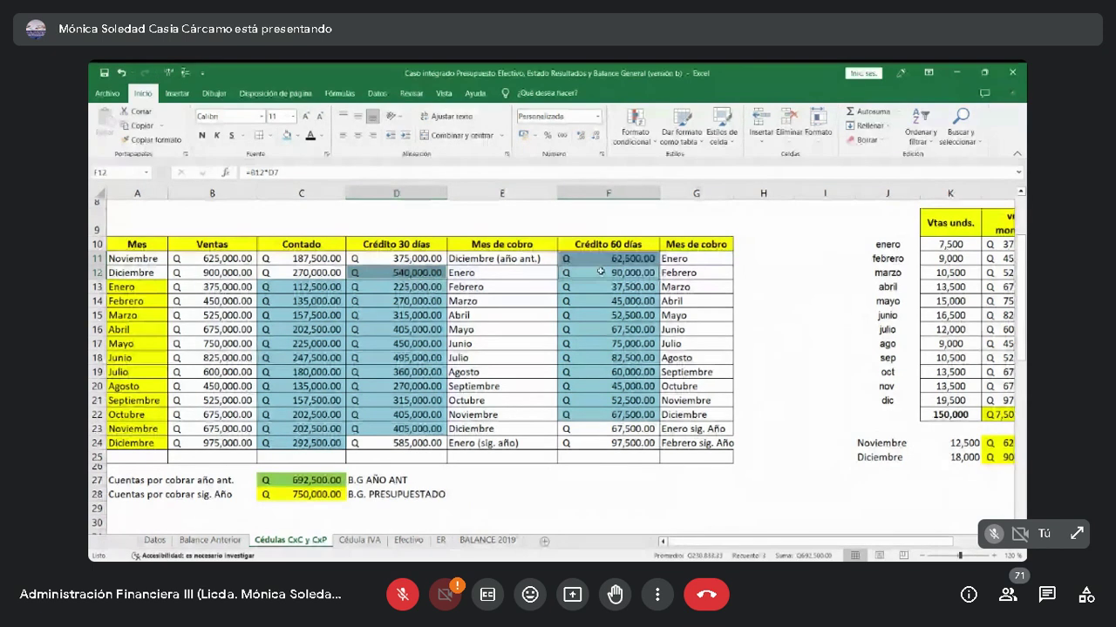
{"action": "left_click", "coordinate": [602, 269], "text": "ctrl"}
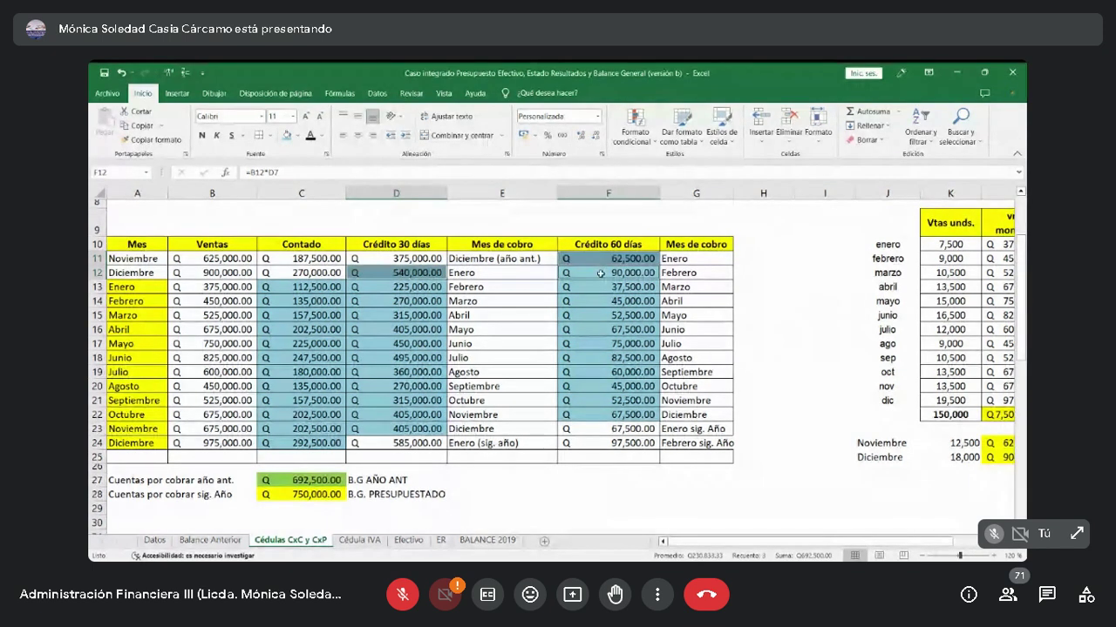
{"action": "left_click", "coordinate": [296, 136]}
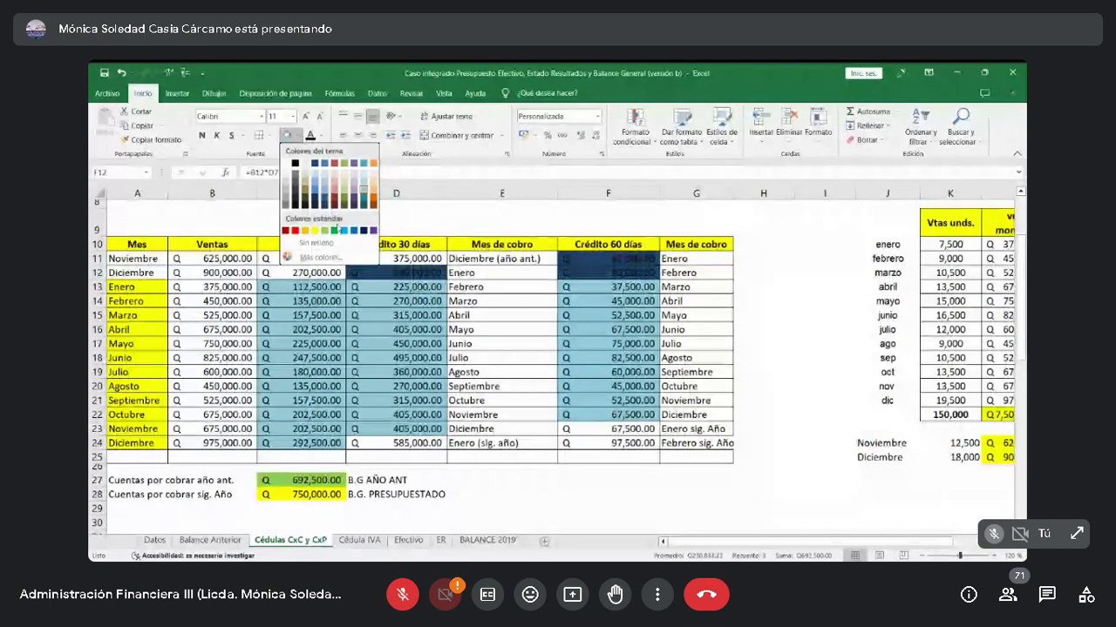
{"action": "left_click", "coordinate": [323, 230]}
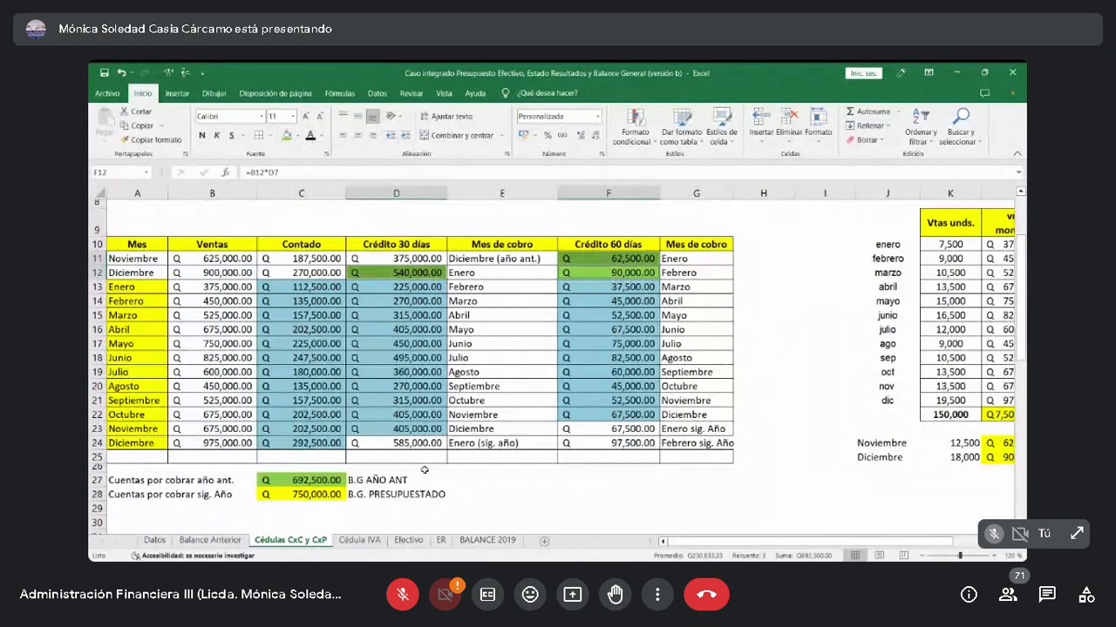
Re-enter the prior-year Cuentas por cobrar formula in C27 as =D12+F11+F12.
{"action": "left_click", "coordinate": [330, 481]}
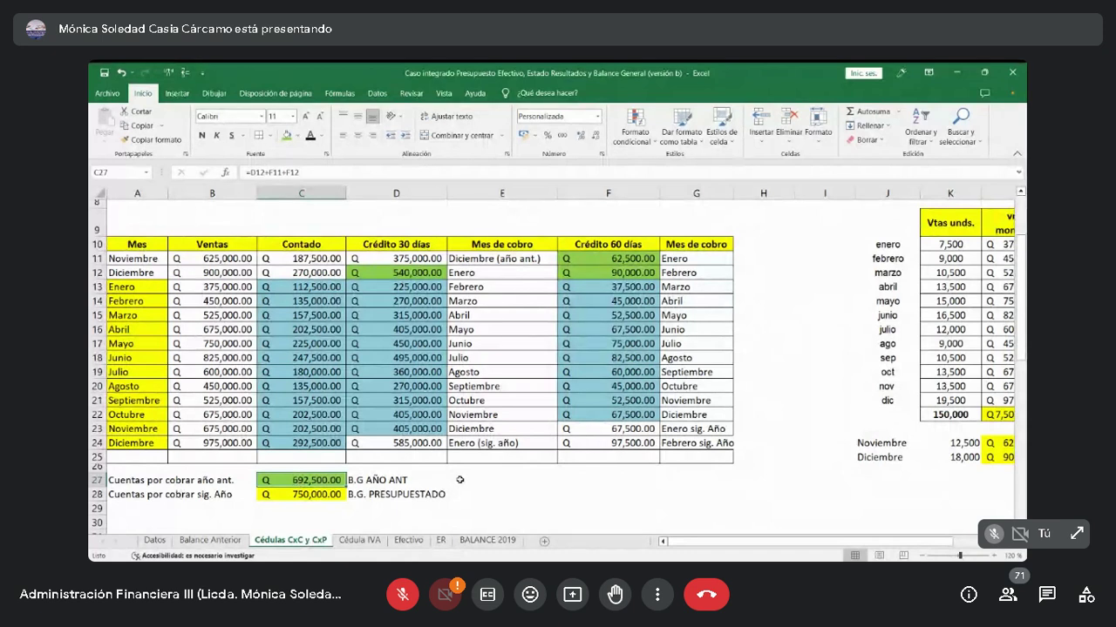
{"action": "key", "text": "F2"}
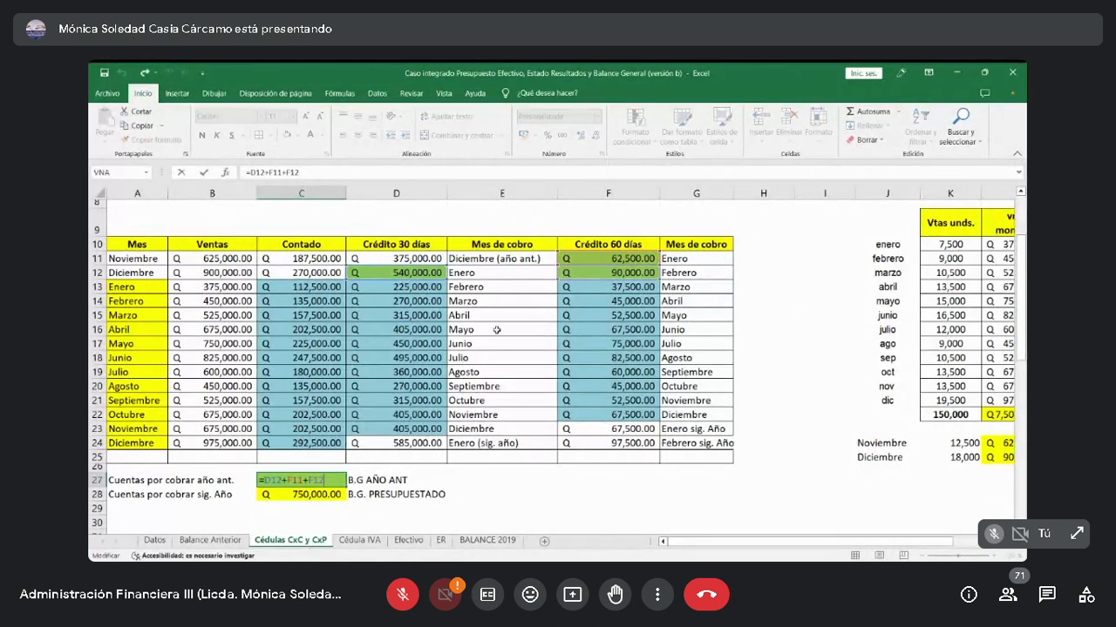
{"action": "key", "text": "Escape"}
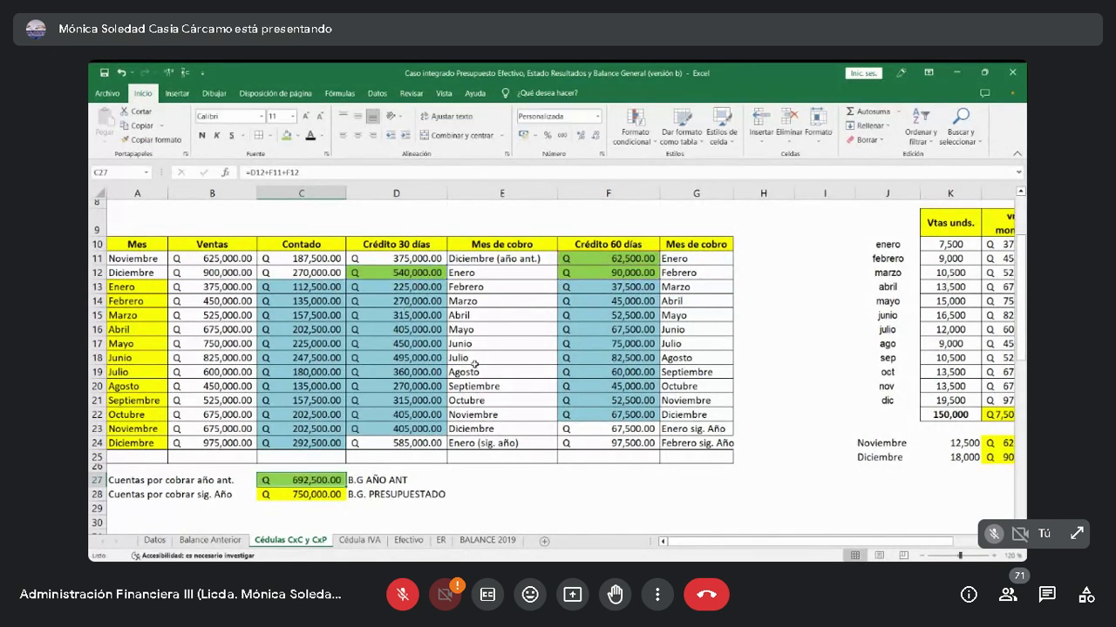
{"action": "key", "text": "BackSpace"}
{"action": "type", "text": "="}
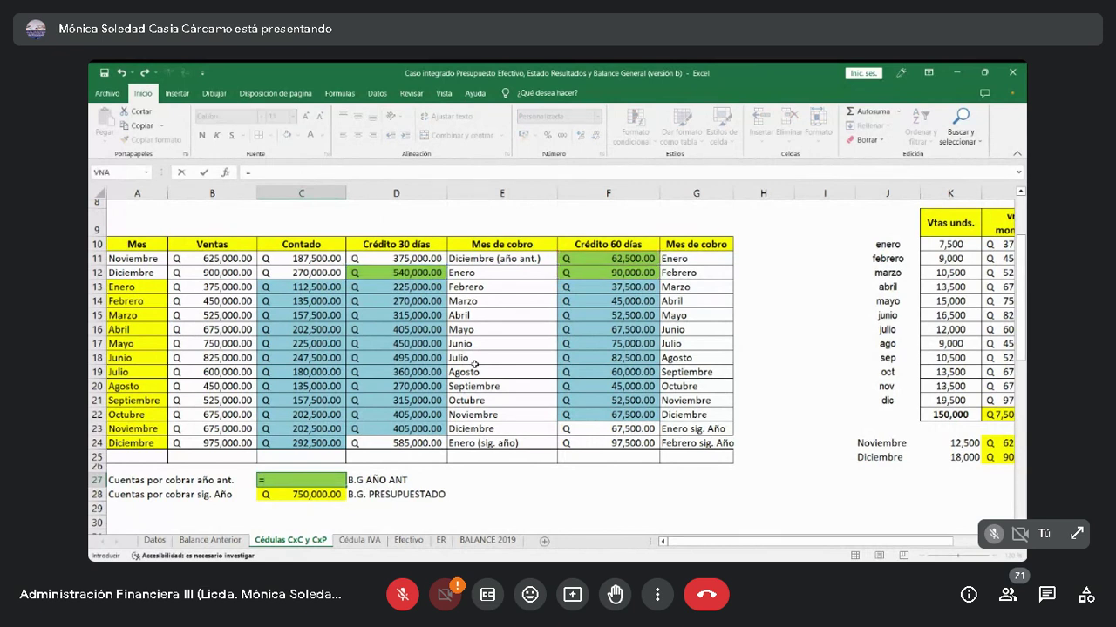
{"action": "left_click", "coordinate": [409, 276]}
{"action": "type", "text": "+"}
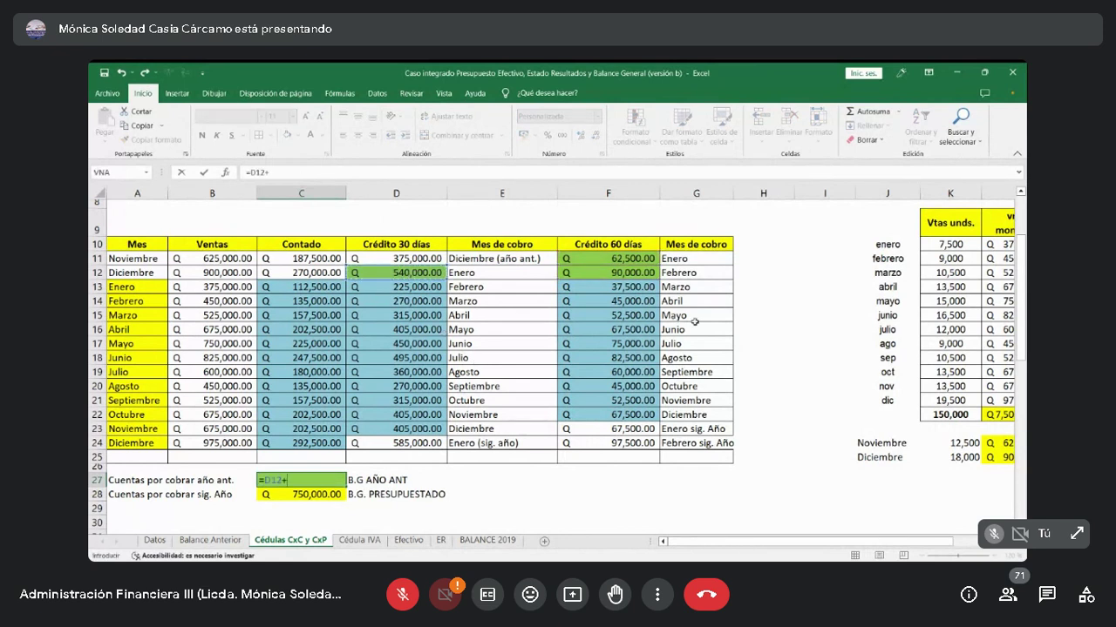
{"action": "left_click", "coordinate": [617, 256]}
{"action": "type", "text": "+"}
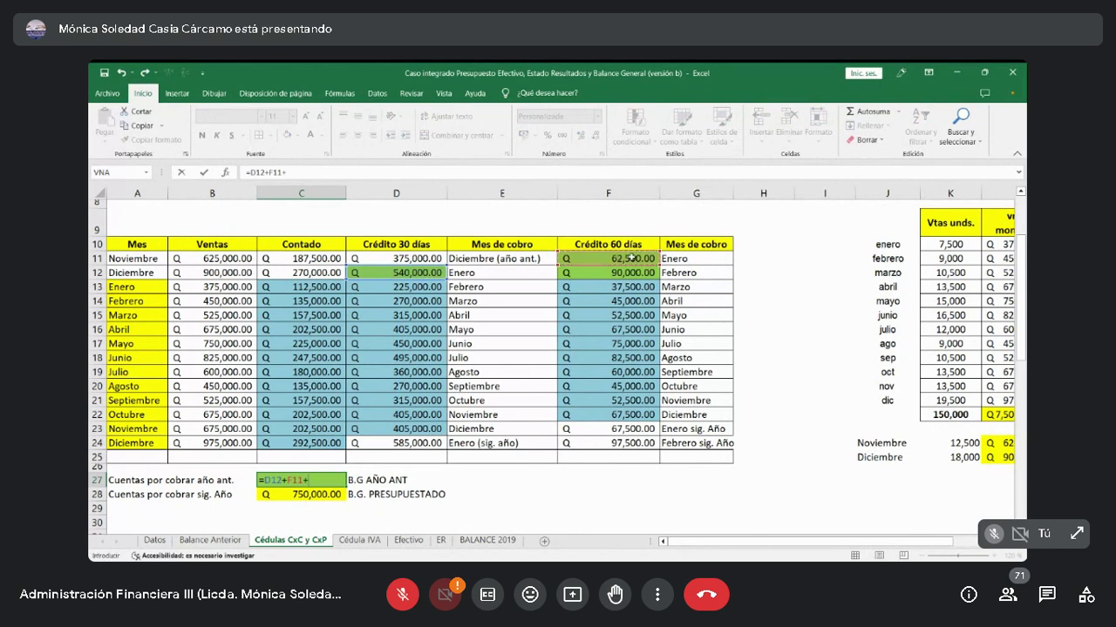
{"action": "left_click", "coordinate": [629, 270]}
{"action": "key", "text": "Return"}
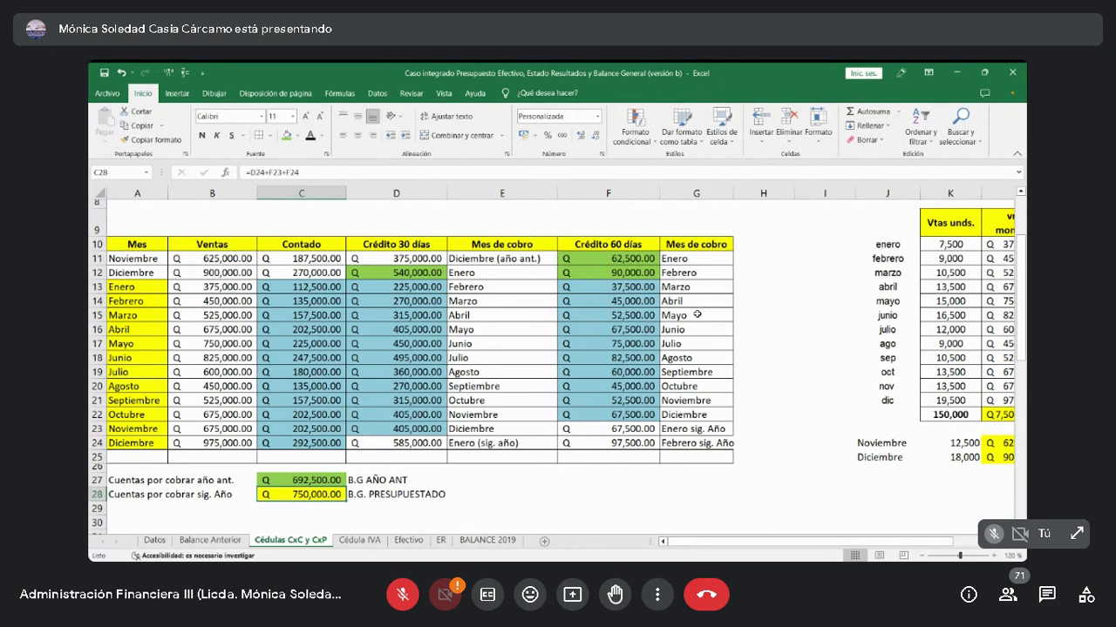
Compare the prior-year Cuentas por cobrar in C27 with the Cuentas por cobrar line on the Balance Anterior sheet.
{"action": "left_click", "coordinate": [150, 481]}
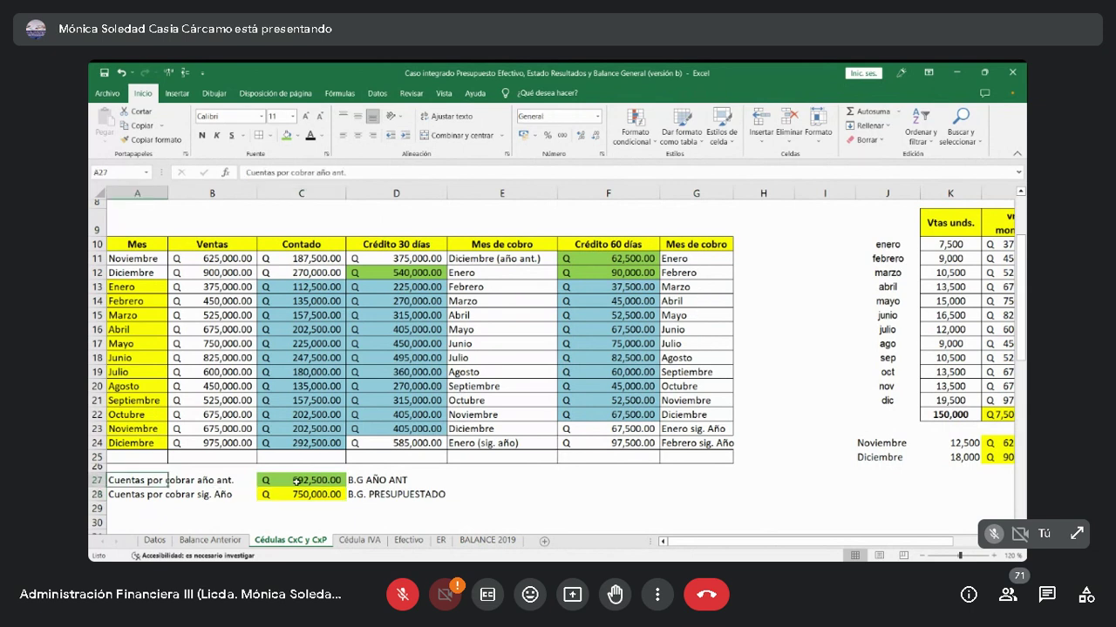
{"action": "left_click", "coordinate": [361, 481]}
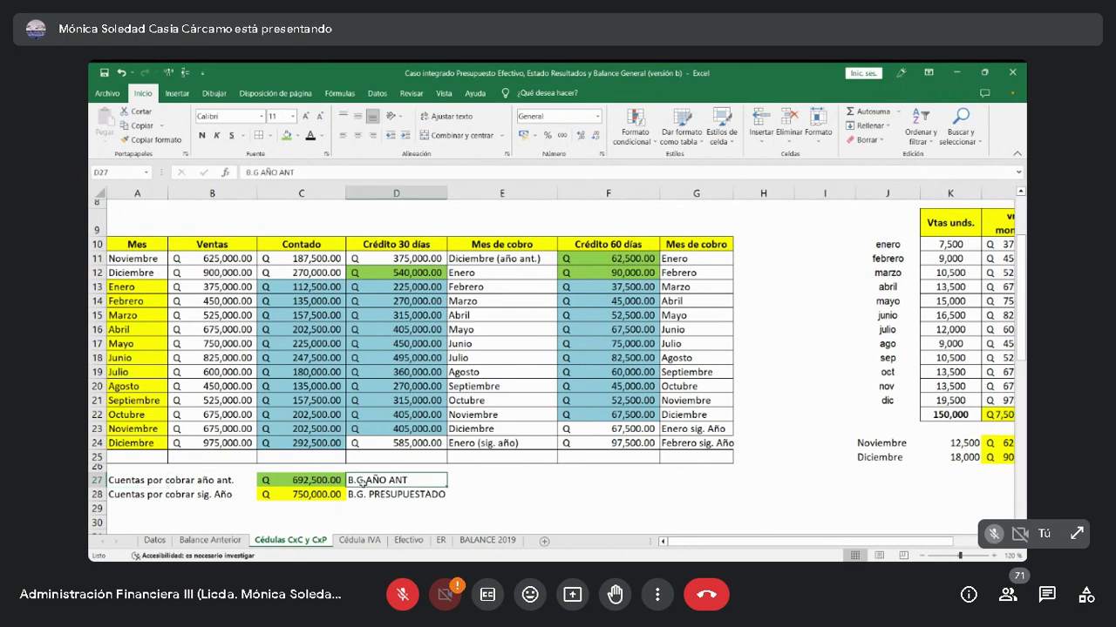
{"action": "left_click", "coordinate": [236, 541]}
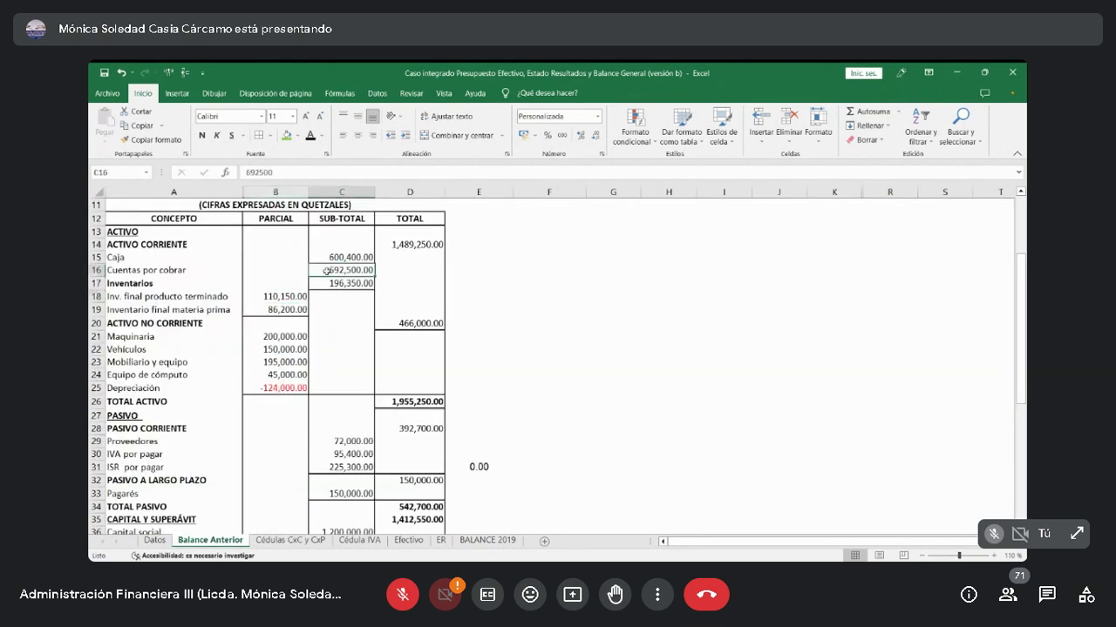
{"action": "left_click", "coordinate": [150, 268]}
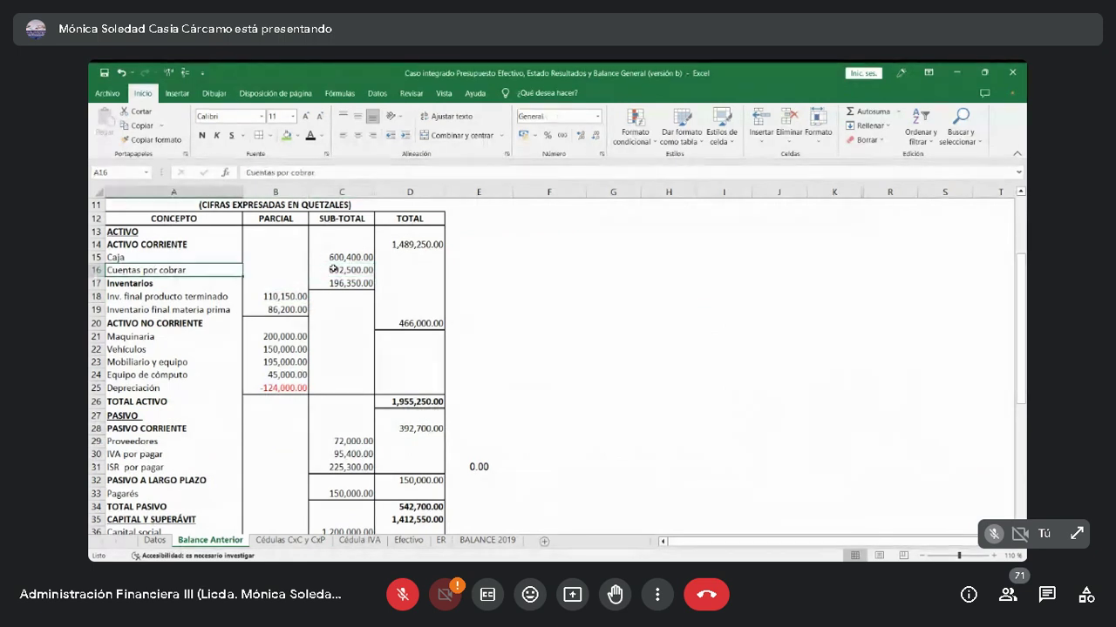
{"action": "left_click", "coordinate": [339, 270]}
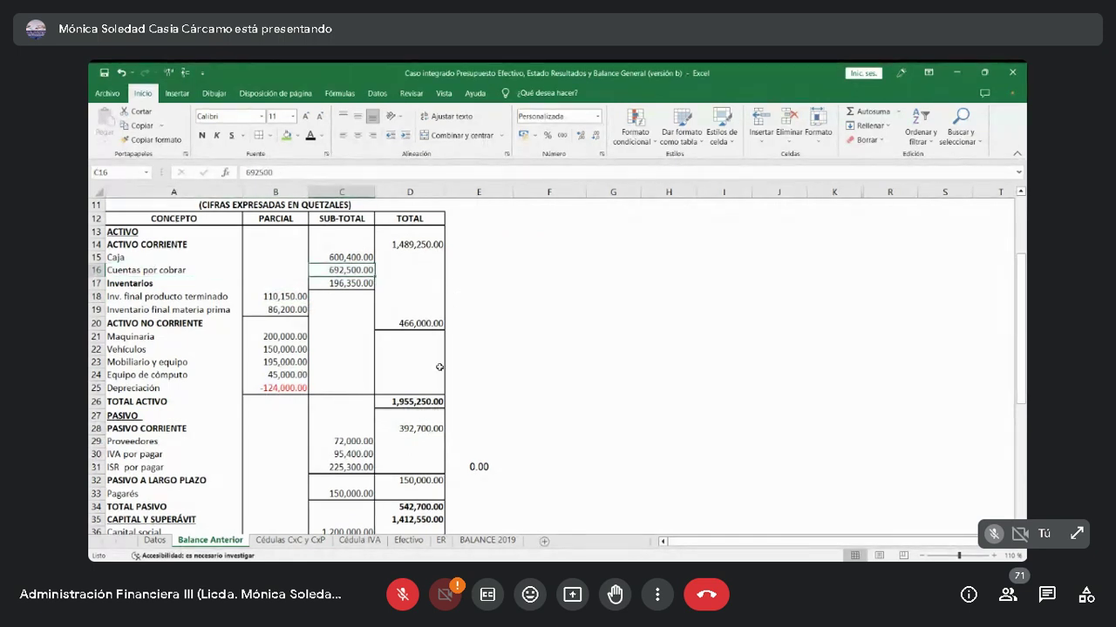
{"action": "left_click", "coordinate": [296, 540]}
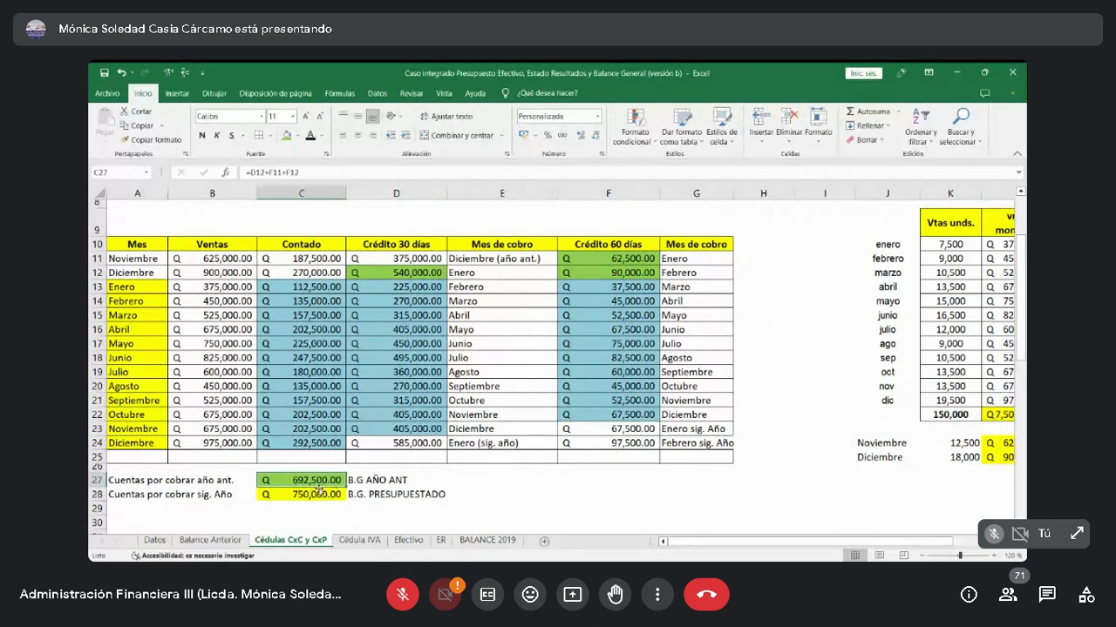
{"action": "left_click", "coordinate": [210, 541]}
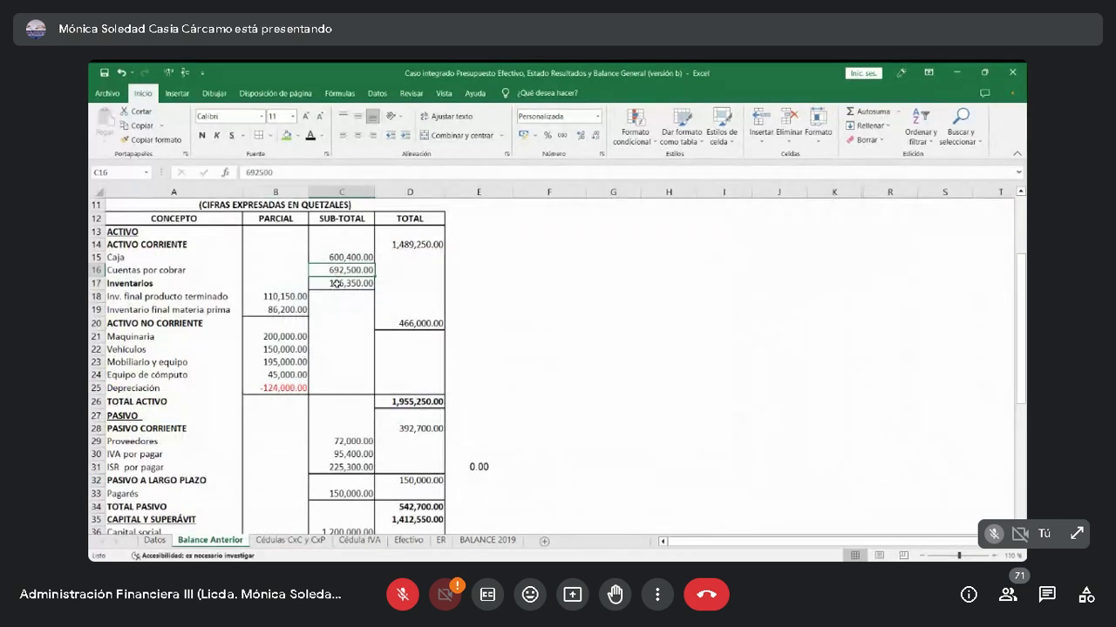
{"action": "left_click", "coordinate": [289, 540]}
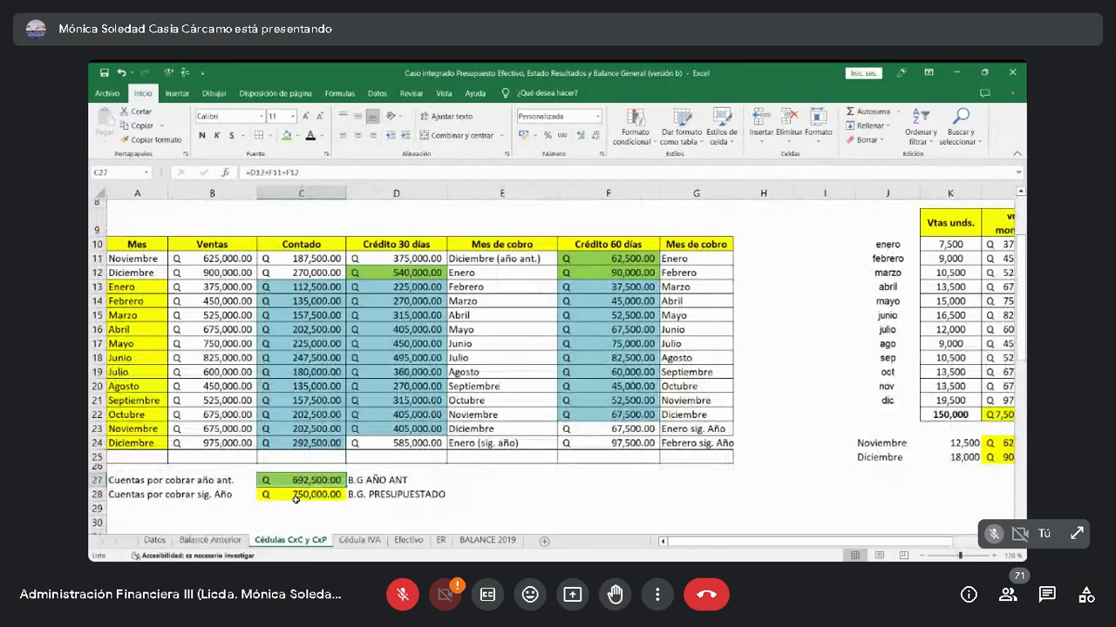
Check the credit amounts collected the following year: Diciembre's Crédito 30 días in D24 and the Crédito 60 días in F23 and F24.
{"action": "left_click", "coordinate": [384, 448]}
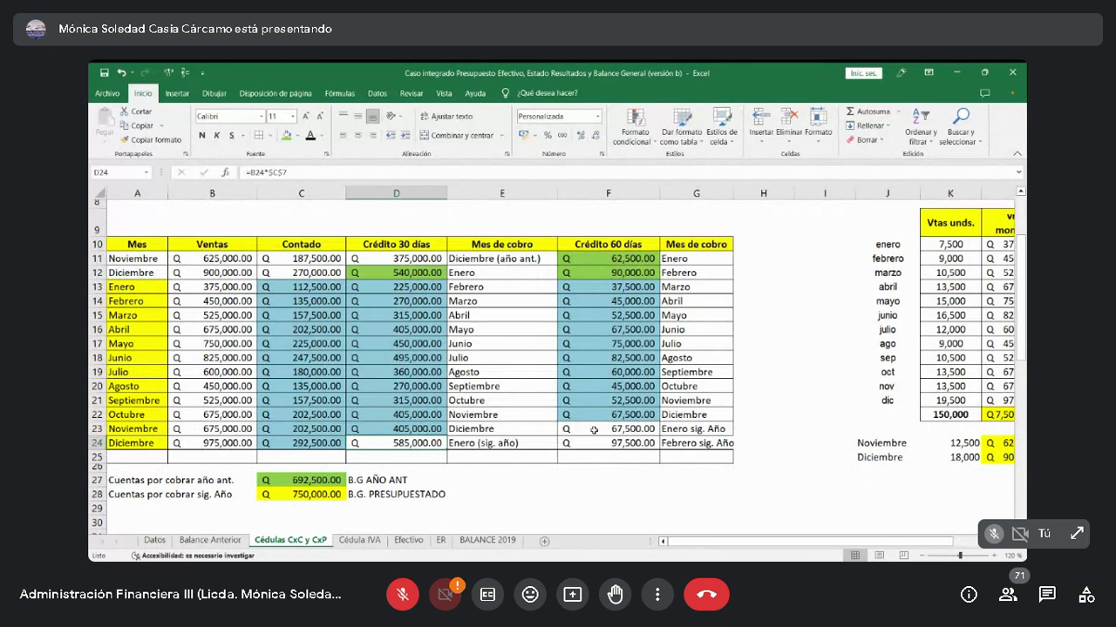
{"action": "left_click_drag", "start_coordinate": [593, 430], "coordinate": [594, 444]}
{"action": "left_click", "coordinate": [425, 443]}
{"action": "left_click", "coordinate": [620, 429]}
{"action": "left_click", "coordinate": [632, 448]}
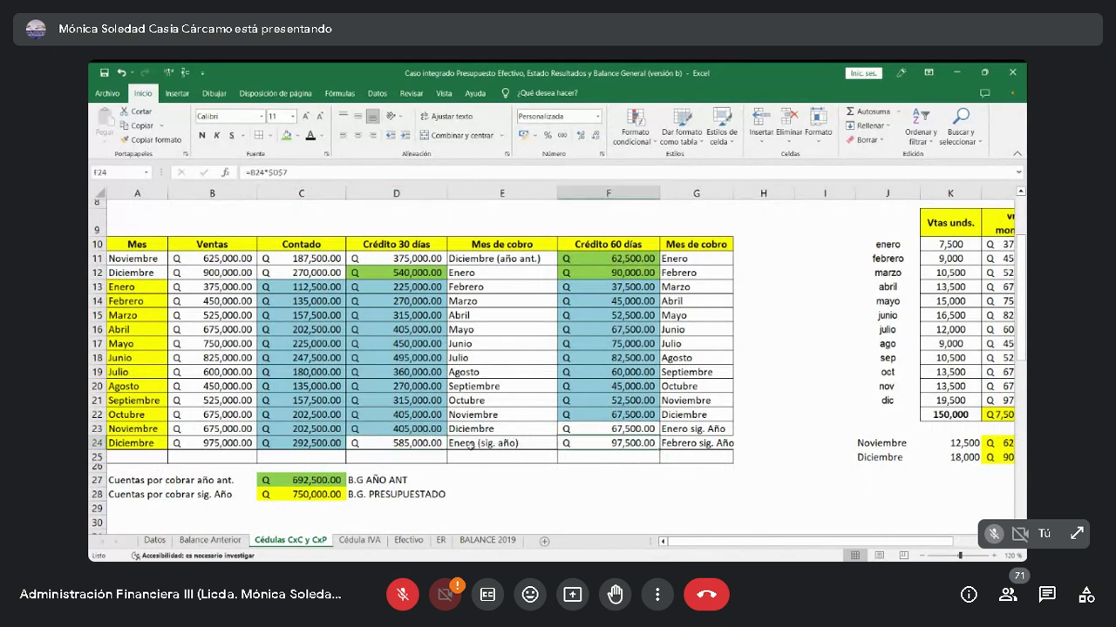
Shade the following-year receivables in D24, F23 and F24 with the standard yellow fill.
{"action": "left_click", "coordinate": [444, 442]}
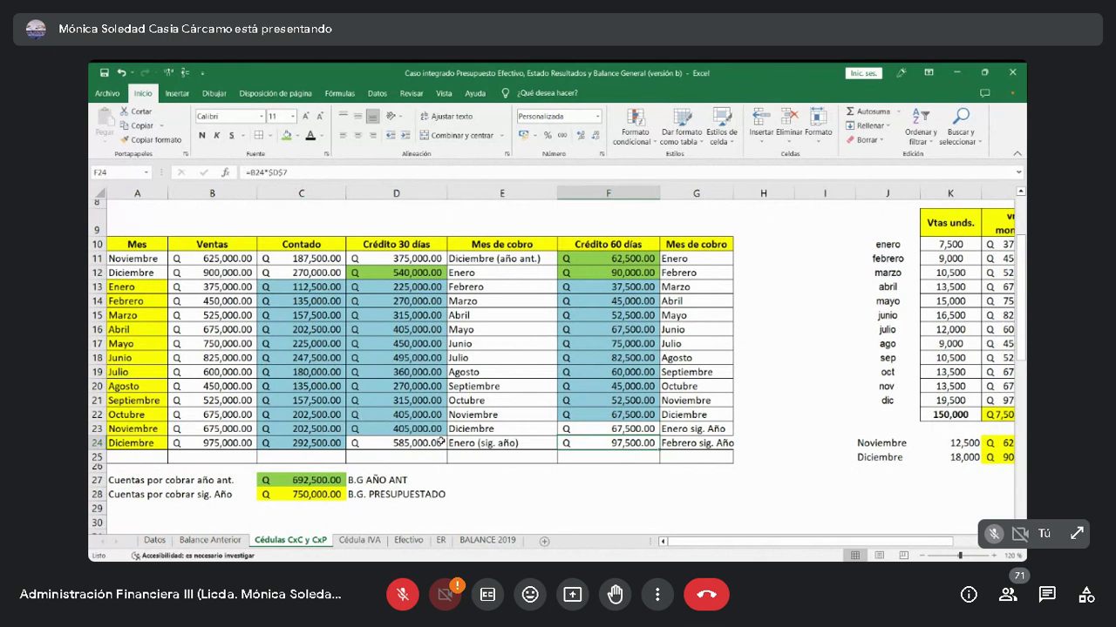
{"action": "left_click", "coordinate": [615, 429], "text": "ctrl"}
{"action": "left_click", "coordinate": [614, 442], "text": "ctrl"}
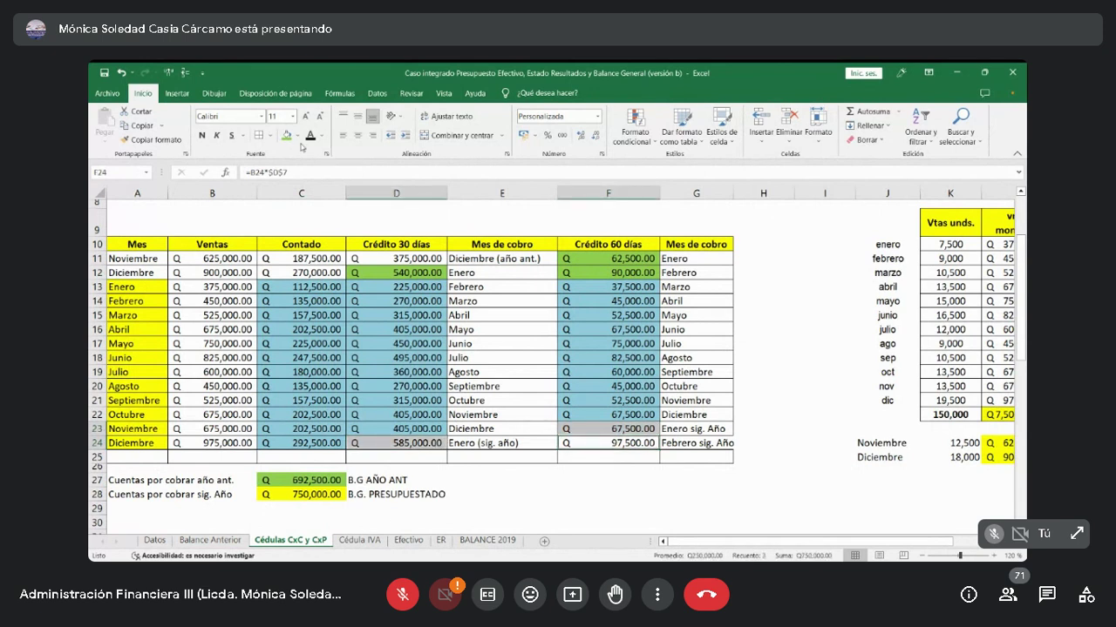
{"action": "left_click", "coordinate": [298, 141]}
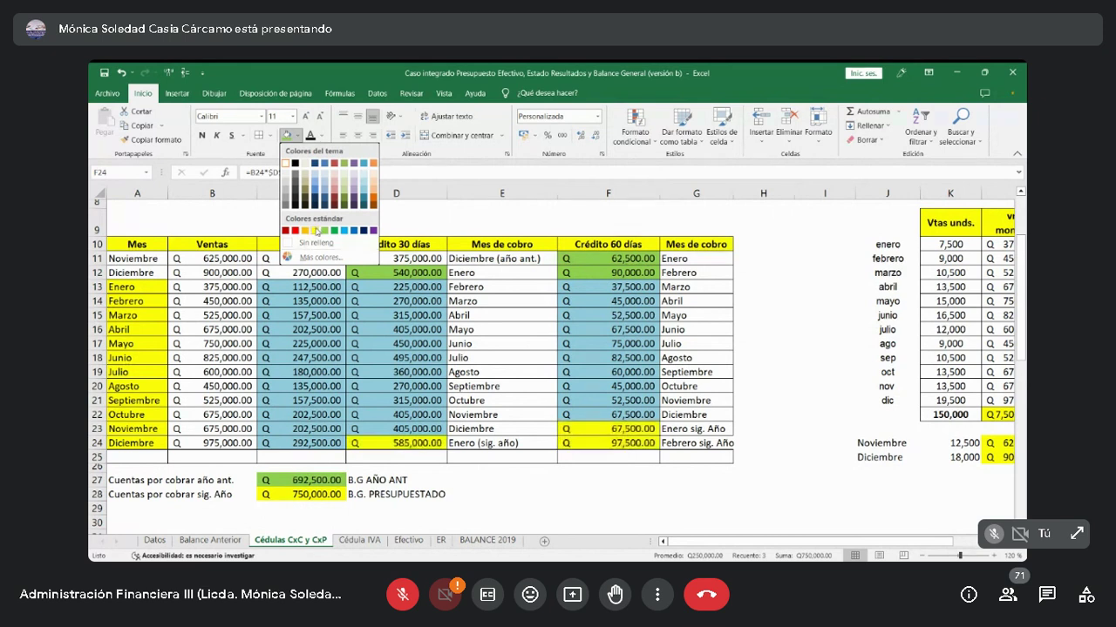
{"action": "left_click", "coordinate": [317, 229]}
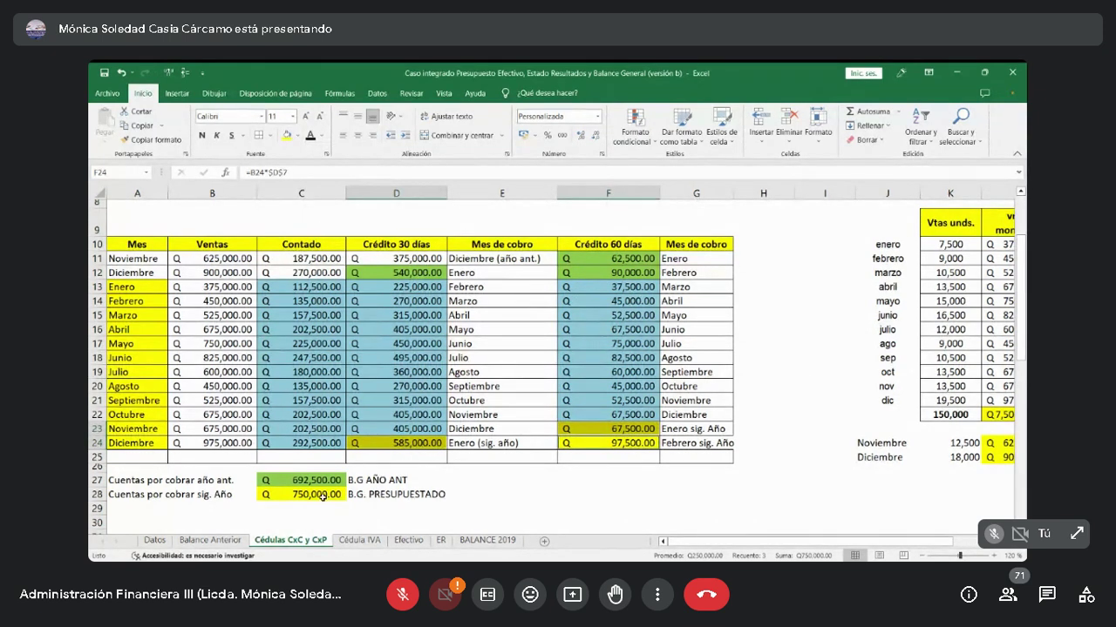
Review the Cuentas por cobrar balances in C27 and C28, their balance sheet labels, and the following-year credit amounts in D24, F23 and F24.
{"action": "left_click", "coordinate": [323, 496]}
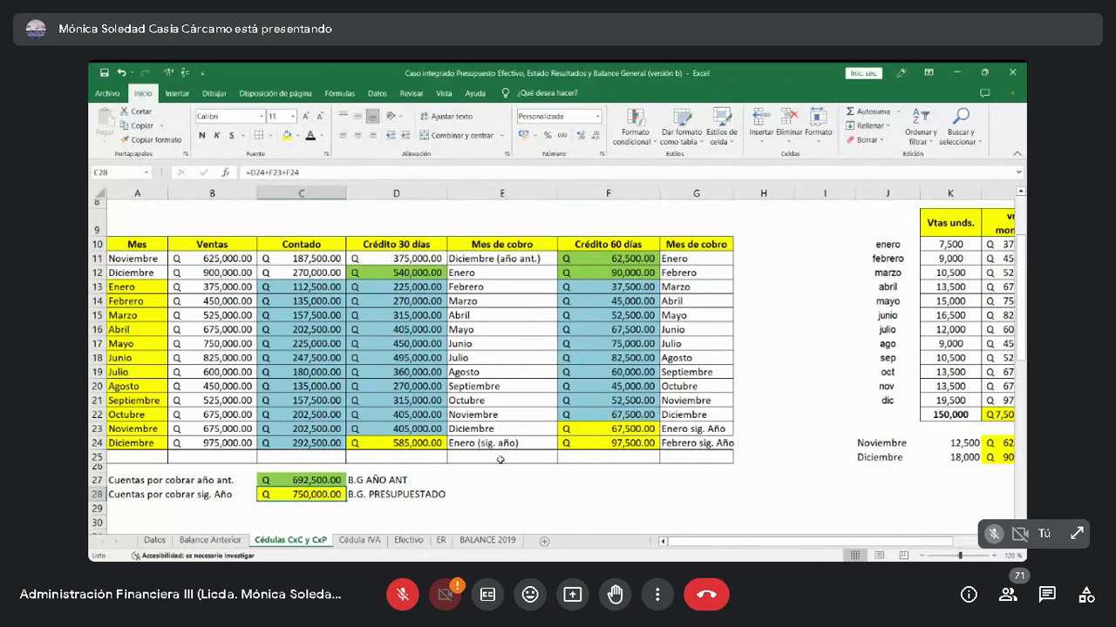
{"action": "left_click", "coordinate": [377, 494]}
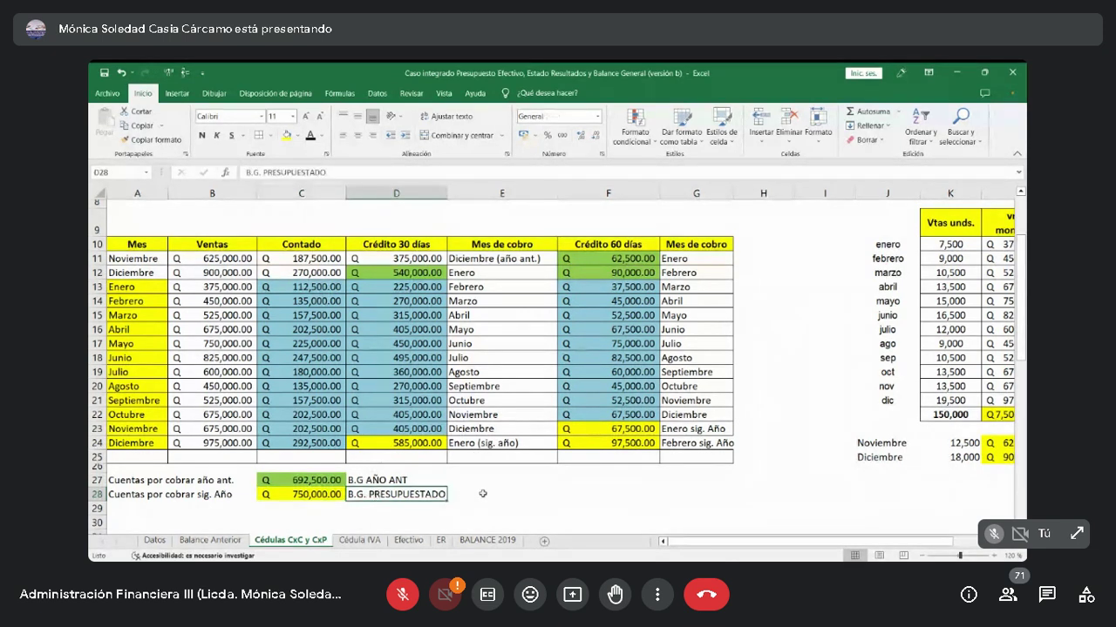
{"action": "left_click", "coordinate": [367, 480]}
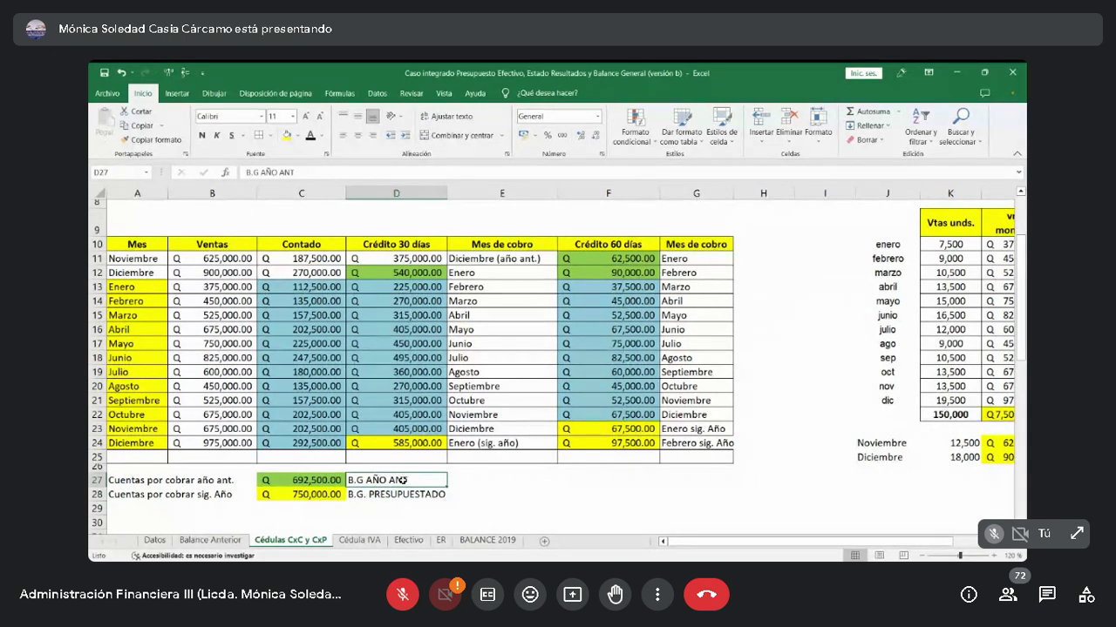
{"action": "left_click", "coordinate": [321, 480]}
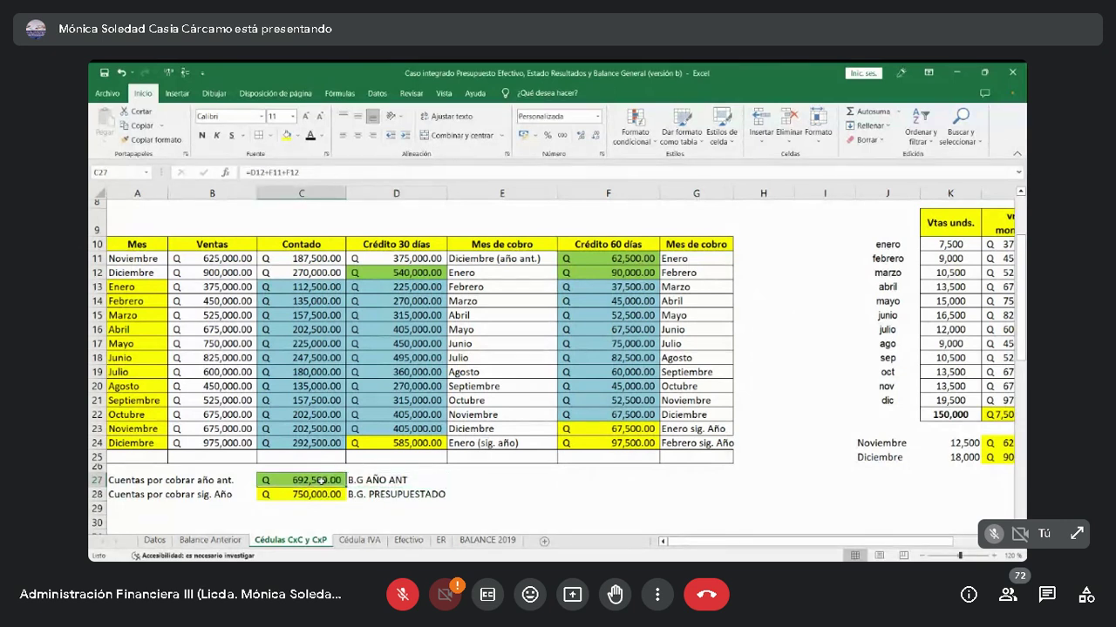
{"action": "left_click", "coordinate": [410, 442]}
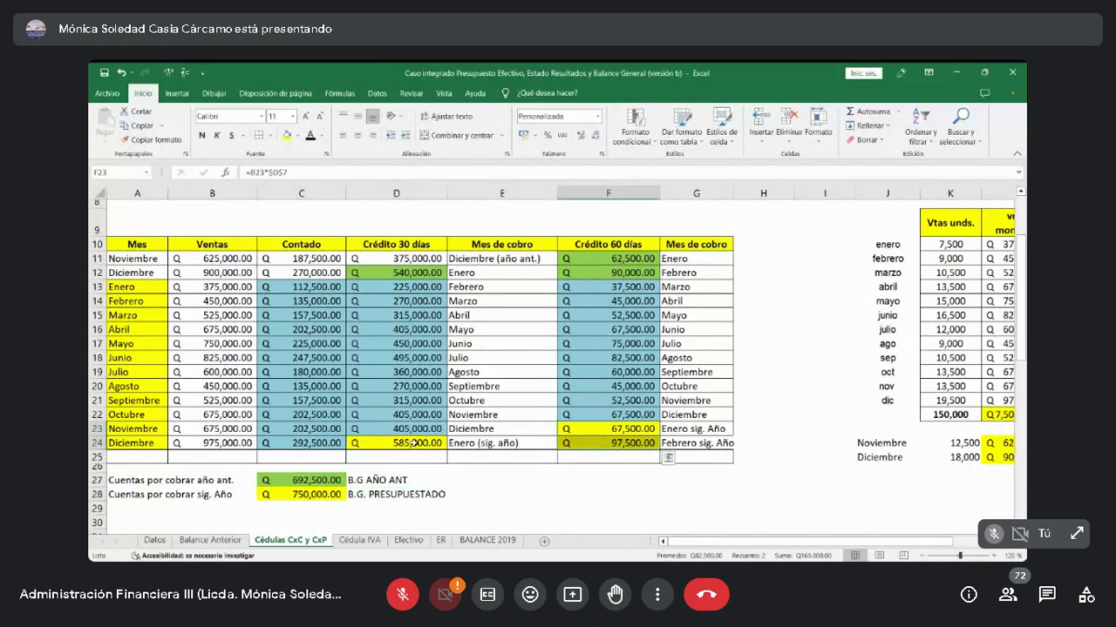
{"action": "left_click", "coordinate": [473, 444]}
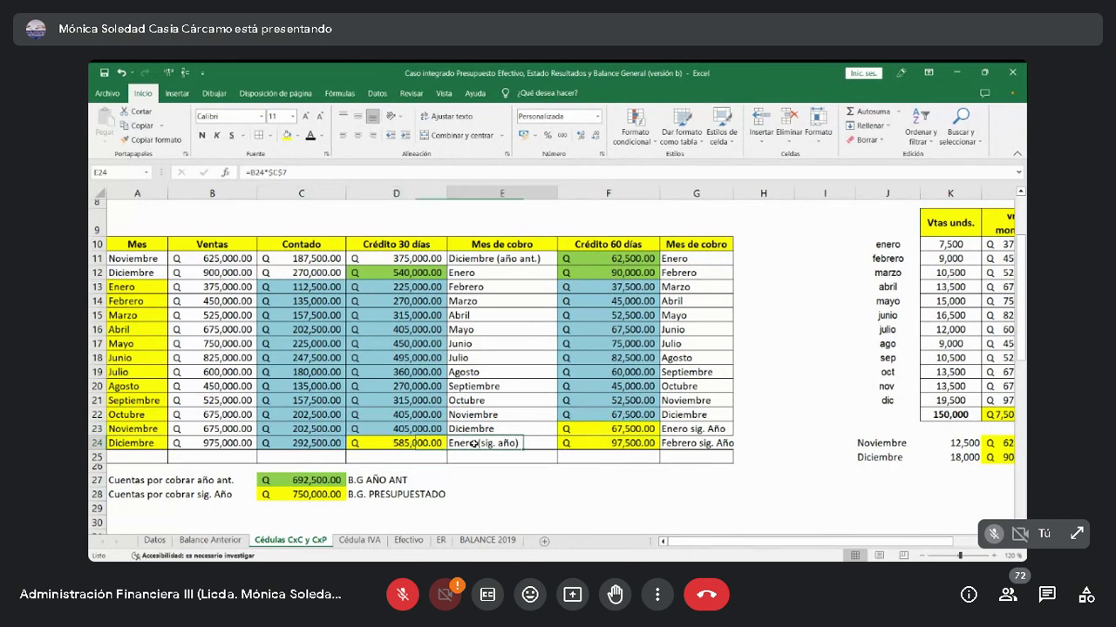
{"action": "left_click", "coordinate": [398, 442]}
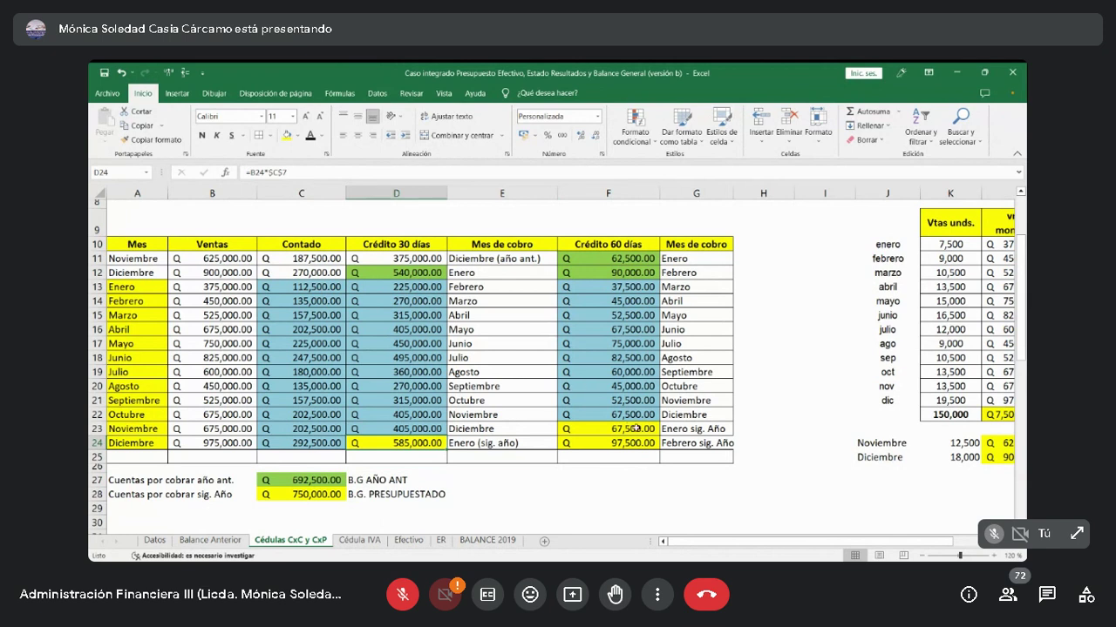
{"action": "left_click_drag", "start_coordinate": [636, 428], "coordinate": [639, 442]}
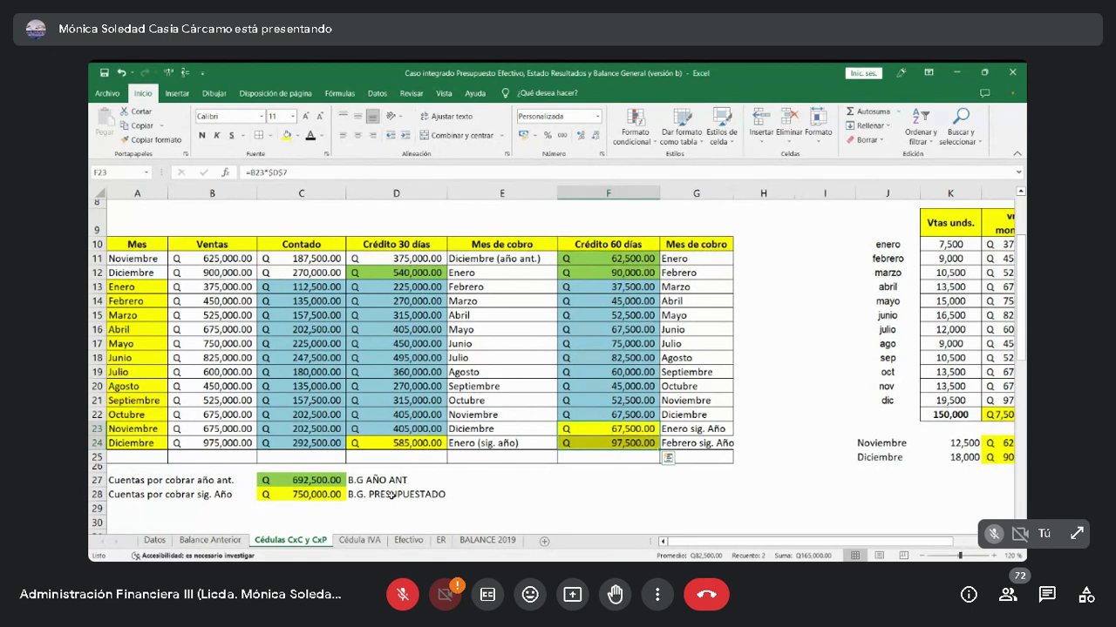
{"action": "left_click", "coordinate": [622, 430]}
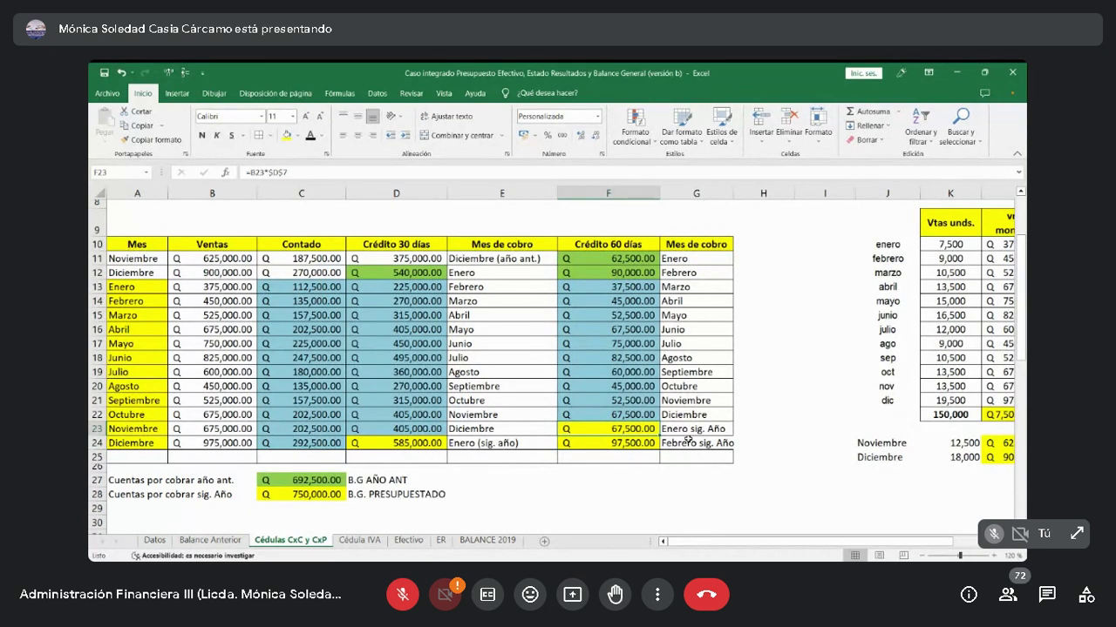
{"action": "left_click", "coordinate": [379, 494]}
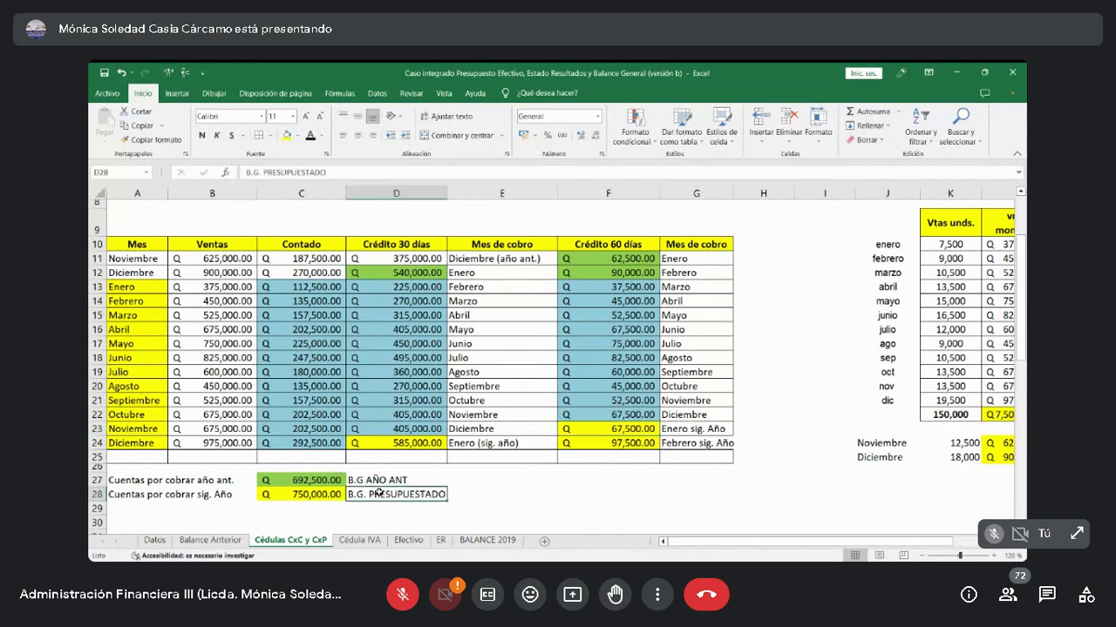
{"action": "left_click", "coordinate": [430, 445]}
{"action": "left_click", "coordinate": [571, 427]}
{"action": "left_click", "coordinate": [610, 441]}
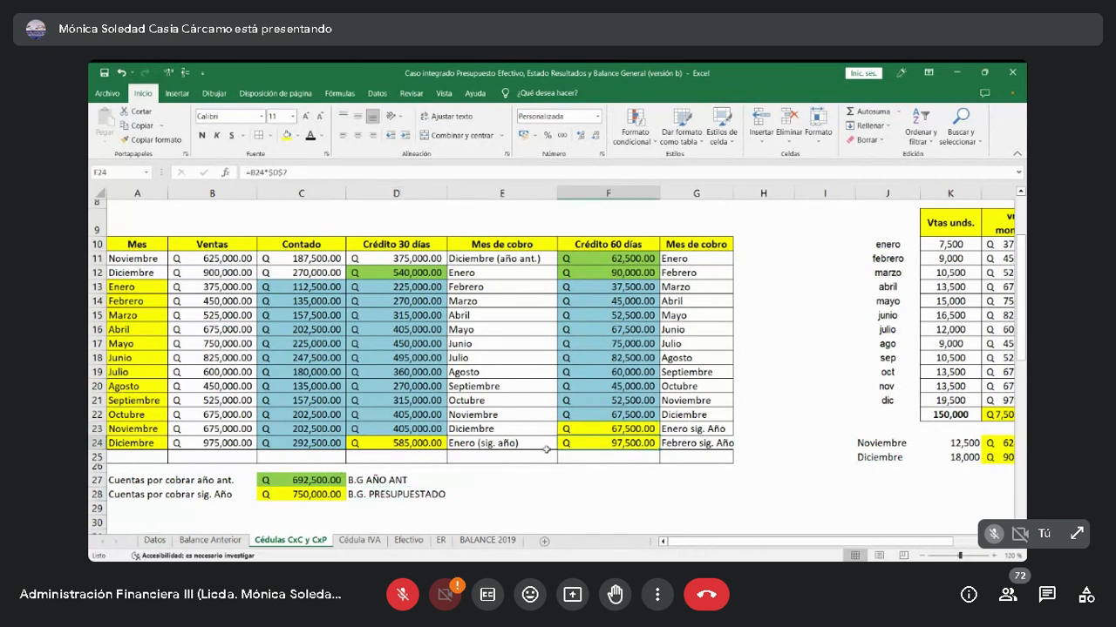
Clear the following-year Cuentas por cobrar formula from C28.
{"action": "left_click", "coordinate": [304, 493]}
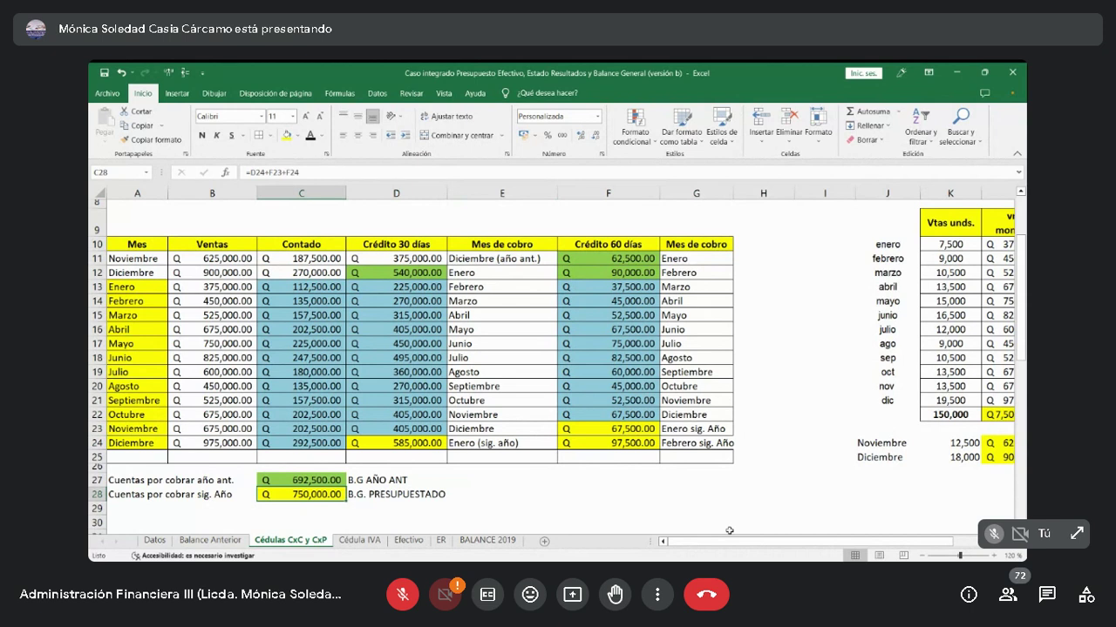
{"action": "key", "text": "Delete"}
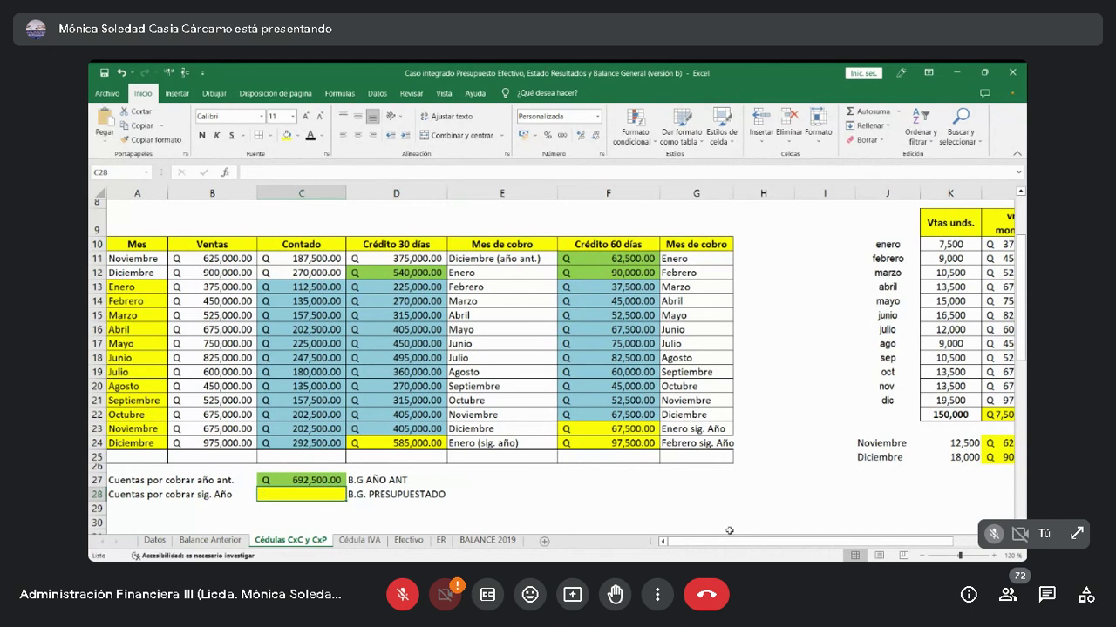
Enter the formula =D24+F23+F24 in C28 for the following year's accounts receivable.
{"action": "type", "text": "="}
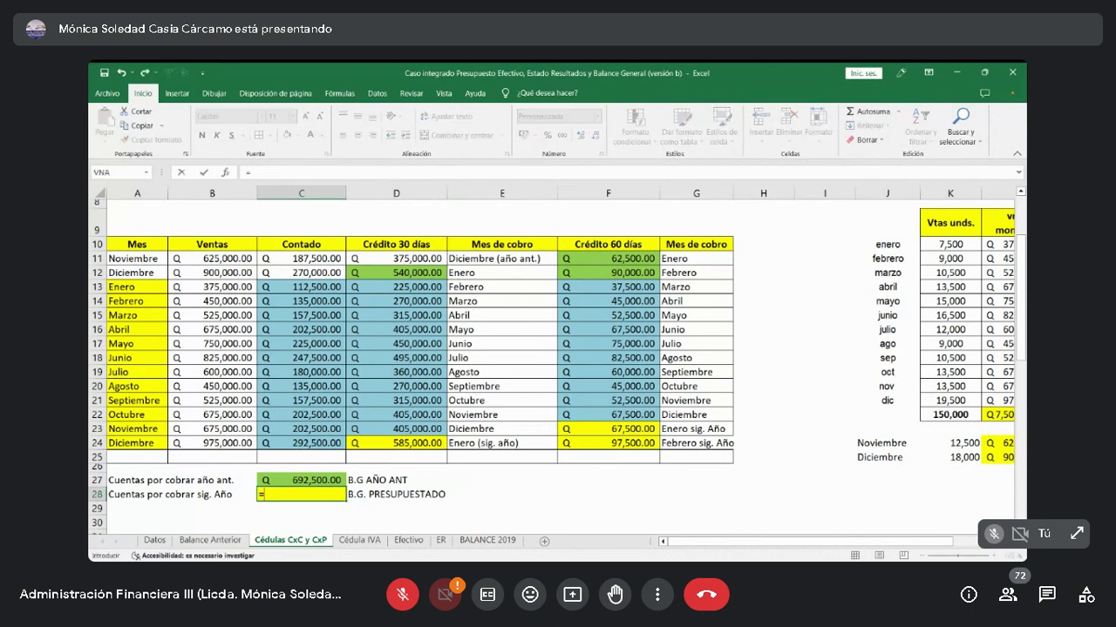
{"action": "left_click", "coordinate": [420, 445]}
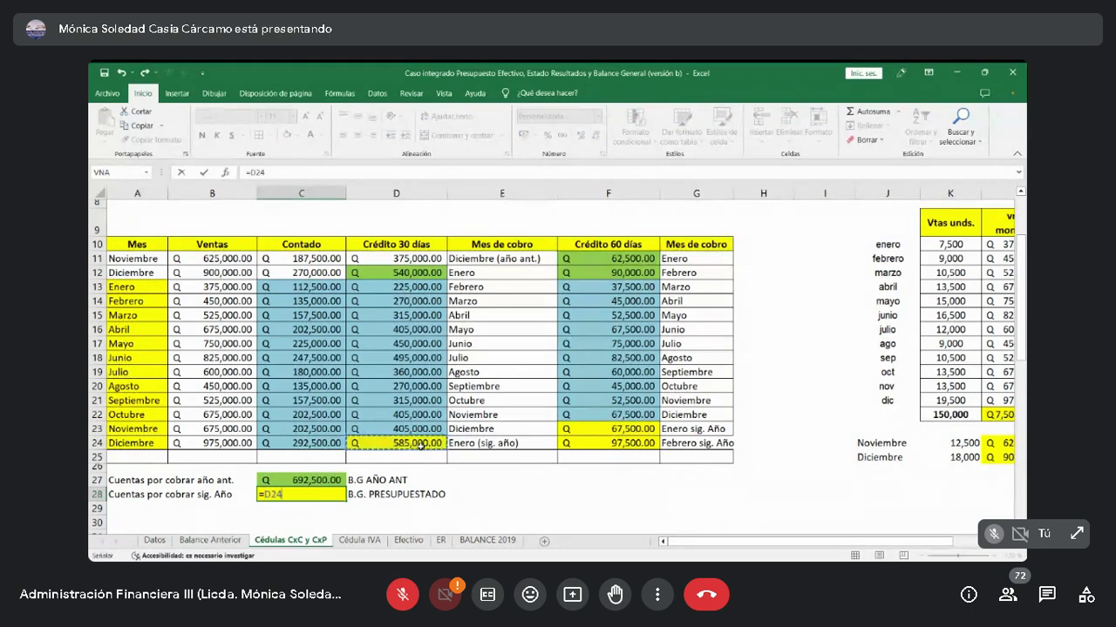
{"action": "type", "text": "+"}
{"action": "left_click", "coordinate": [592, 434]}
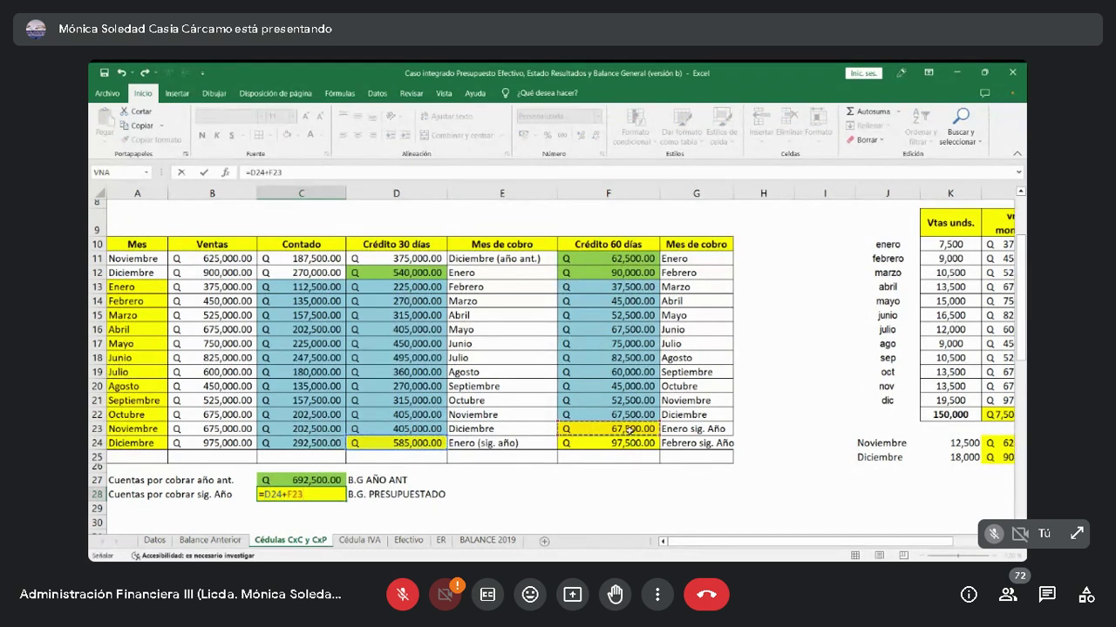
{"action": "type", "text": "+"}
{"action": "left_click", "coordinate": [615, 443]}
{"action": "key", "text": "Return"}
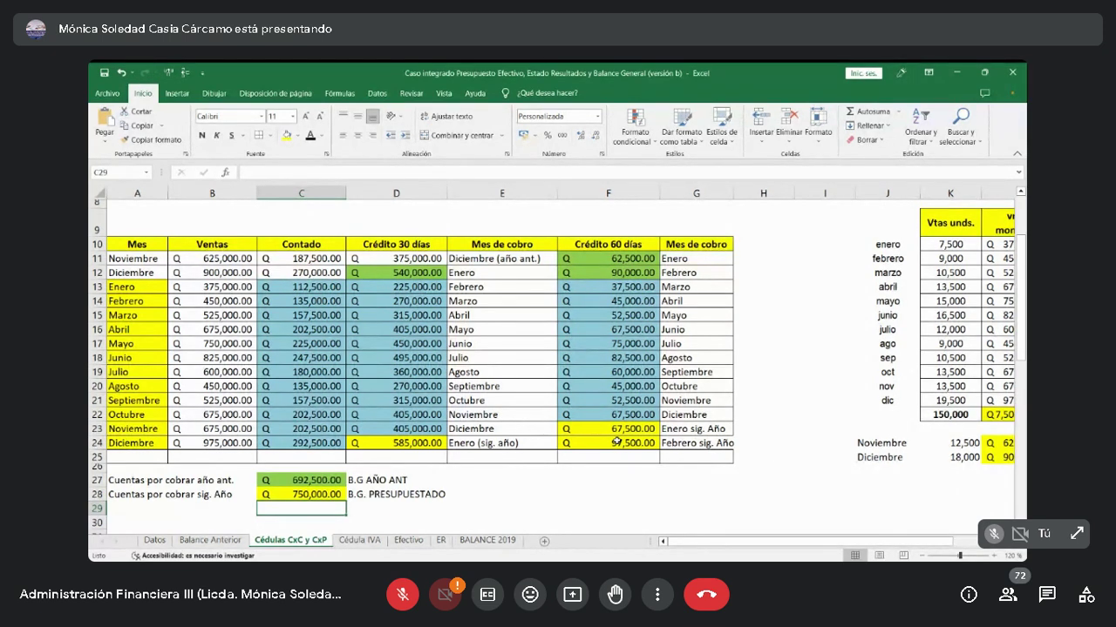
Review the blue collection ranges in the Contado, Crédito 30 días and Crédito 60 días columns, starting from Enero.
{"action": "left_click", "coordinate": [313, 288]}
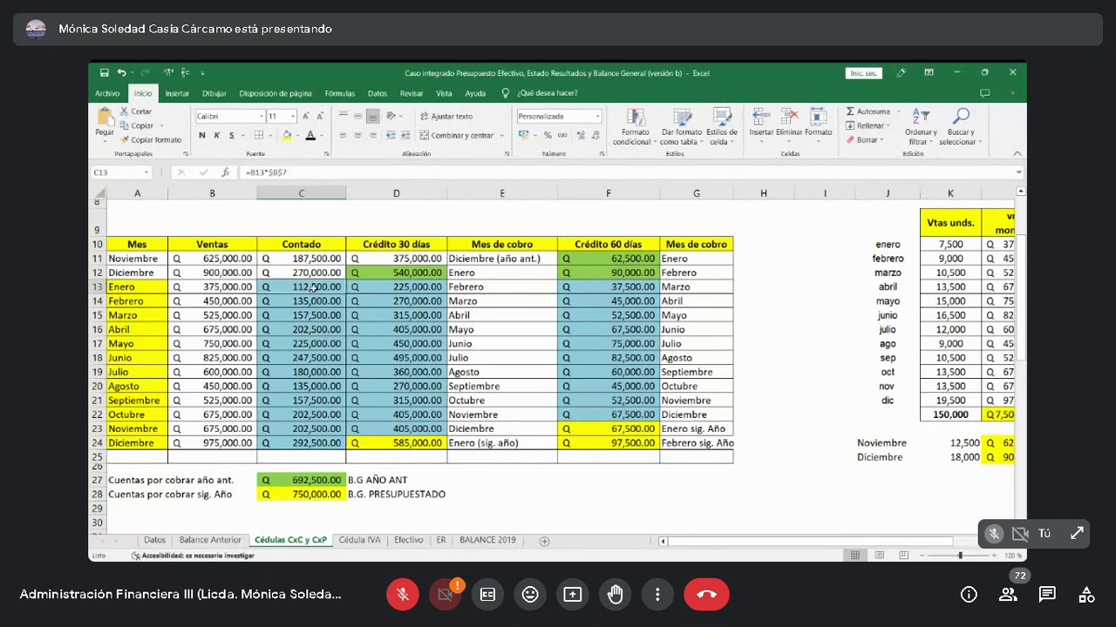
{"action": "left_click_drag", "start_coordinate": [345, 294], "coordinate": [345, 450]}
{"action": "left_click", "coordinate": [392, 291]}
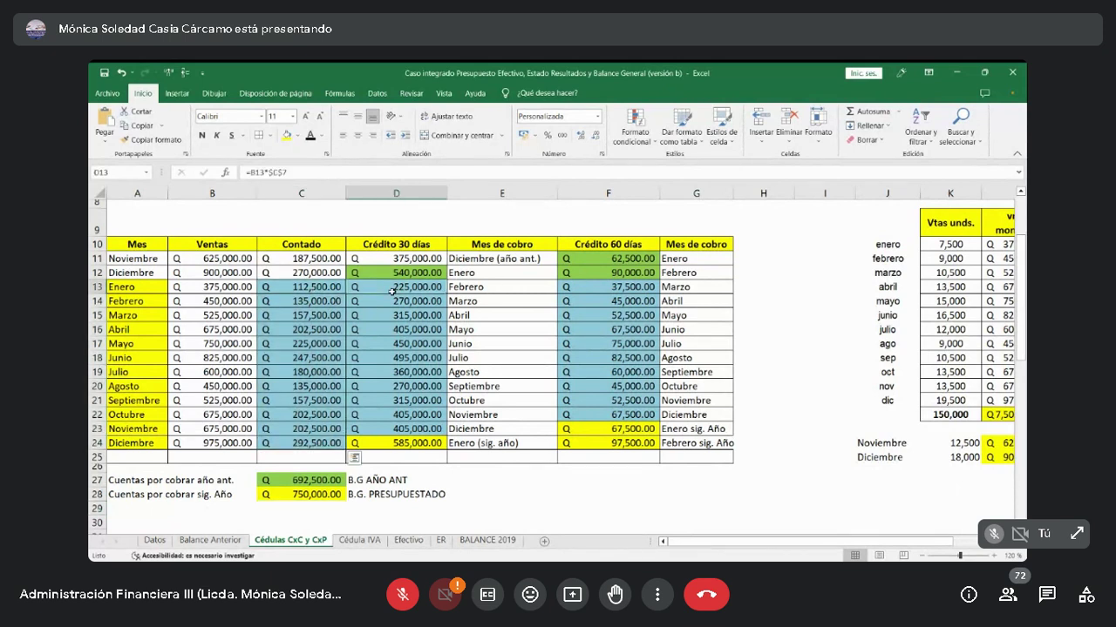
{"action": "left_click_drag", "start_coordinate": [446, 293], "coordinate": [446, 437]}
{"action": "left_click", "coordinate": [598, 287]}
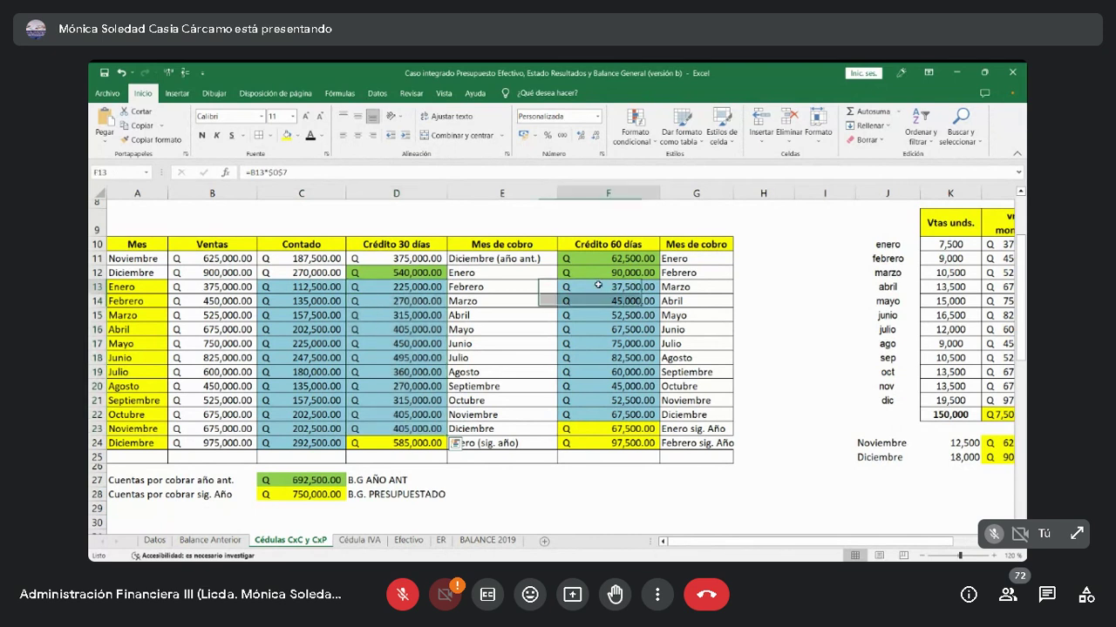
{"action": "left_click_drag", "start_coordinate": [598, 285], "coordinate": [591, 426]}
Fill the prior-year credit cells D12 and F11:F12 with the same blue as the other collections.
{"action": "left_click", "coordinate": [420, 270]}
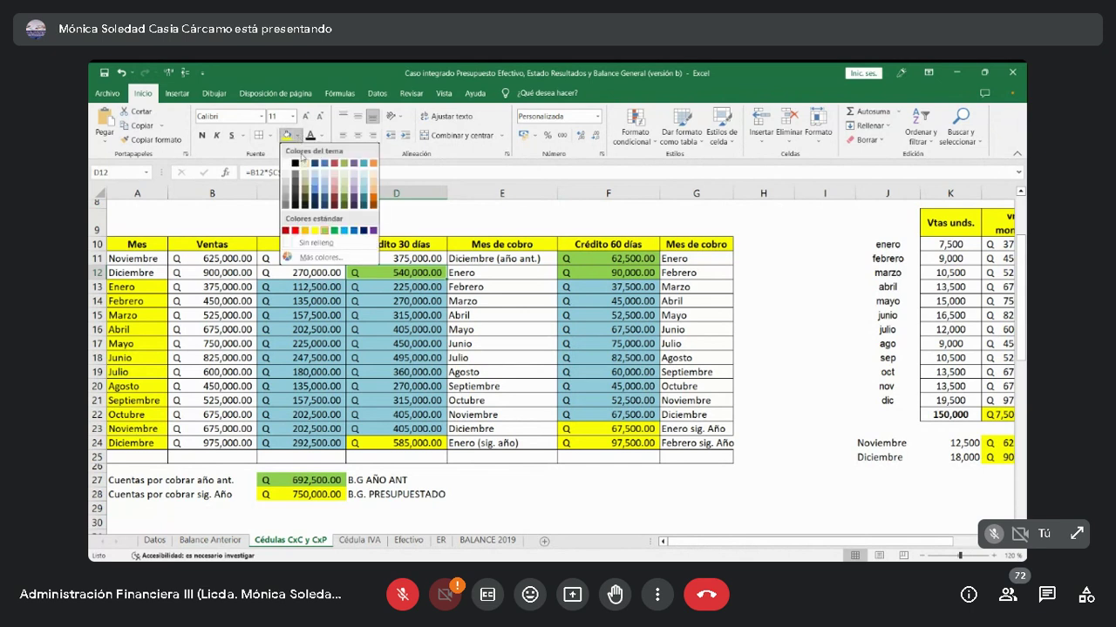
{"action": "left_click", "coordinate": [297, 136]}
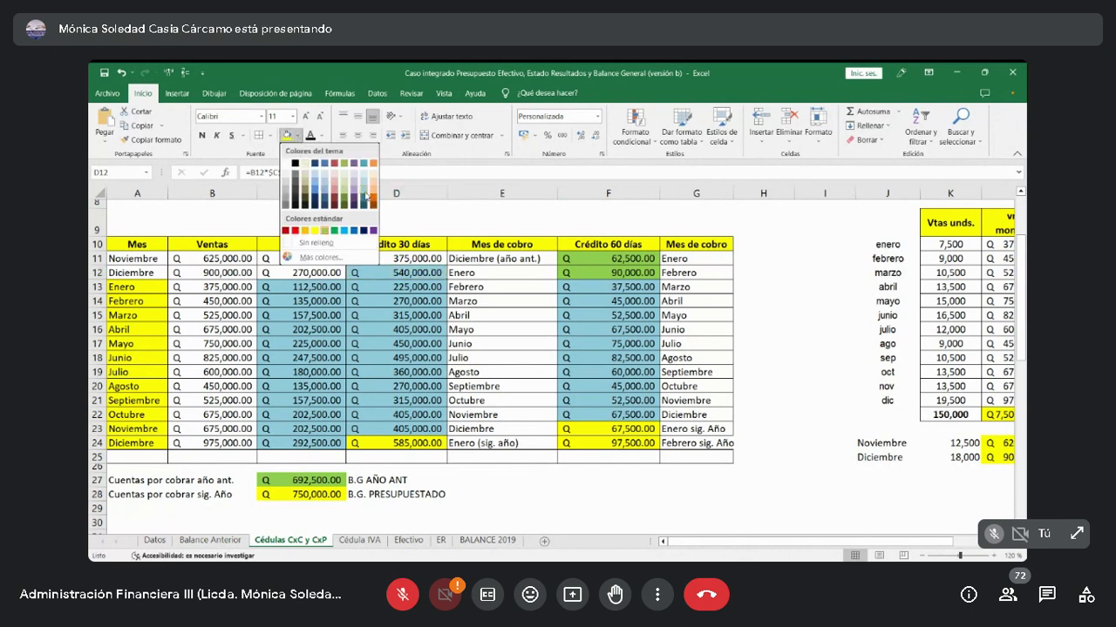
{"action": "left_click", "coordinate": [366, 197]}
{"action": "left_click", "coordinate": [607, 260]}
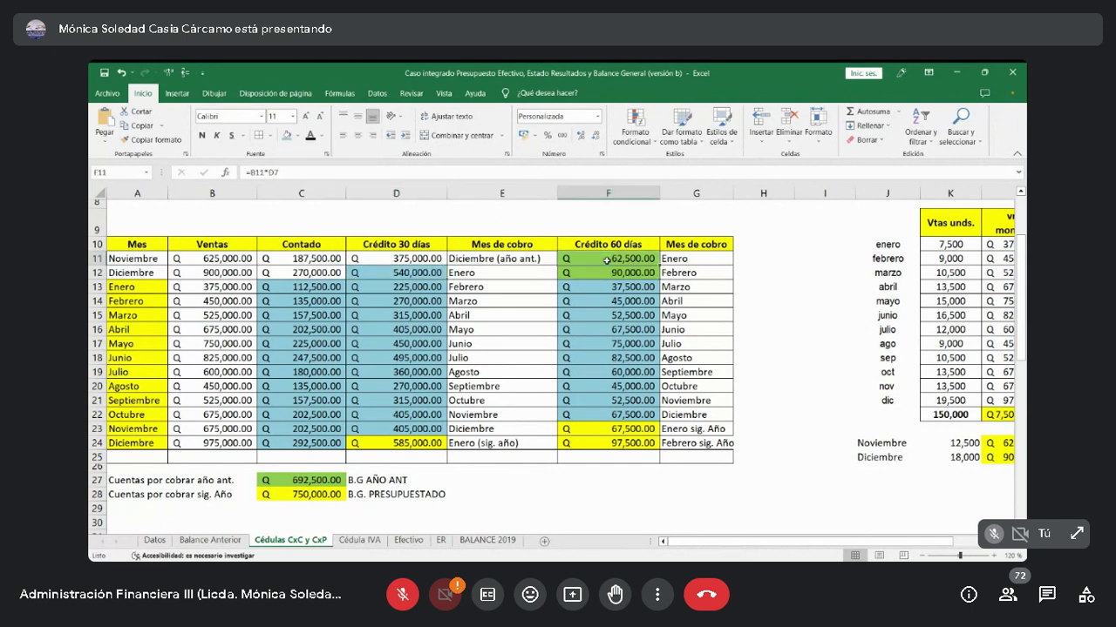
{"action": "left_click_drag", "start_coordinate": [607, 259], "coordinate": [607, 272]}
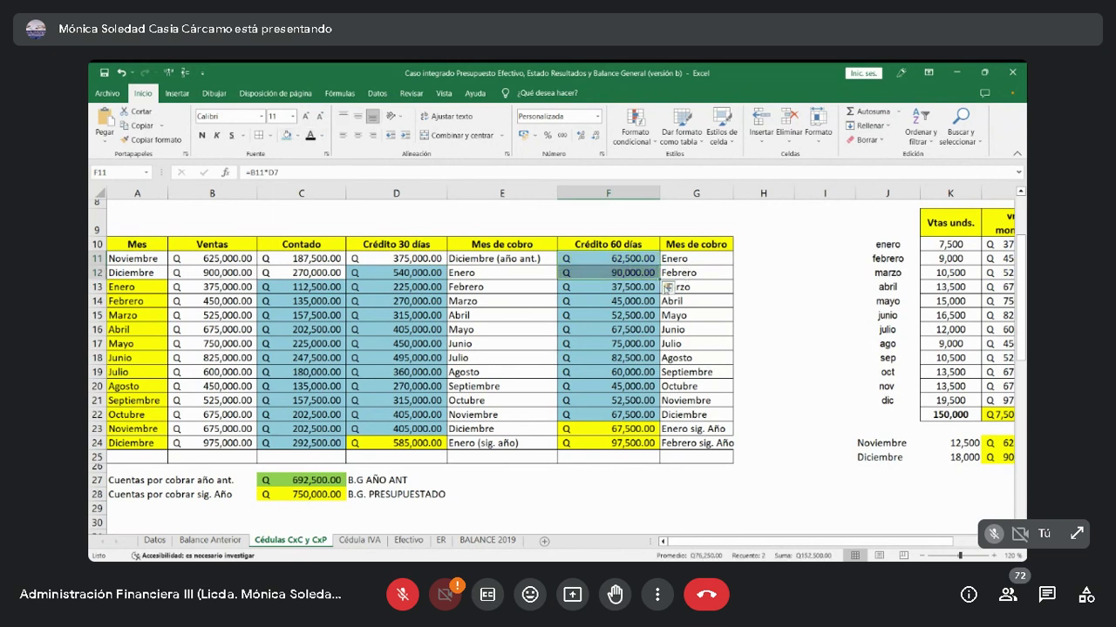
Examine the prior-year credit cells, the receivables formula in C27 and the full extent of the Cédula de Cuentas por Cobrar.
{"action": "left_click", "coordinate": [426, 270]}
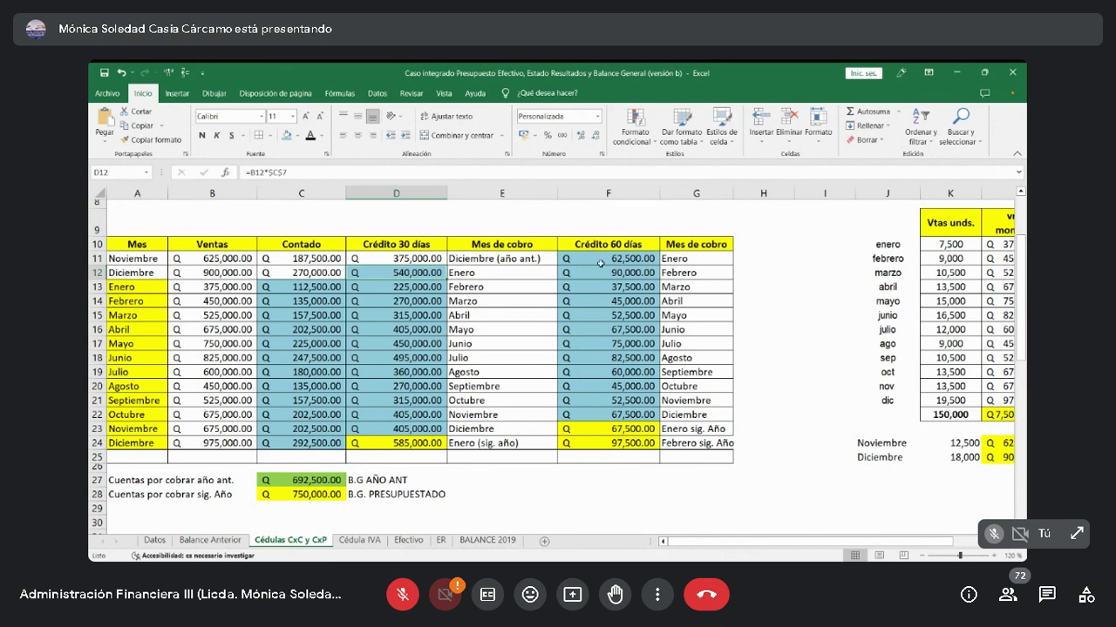
{"action": "left_click_drag", "start_coordinate": [615, 260], "coordinate": [618, 273]}
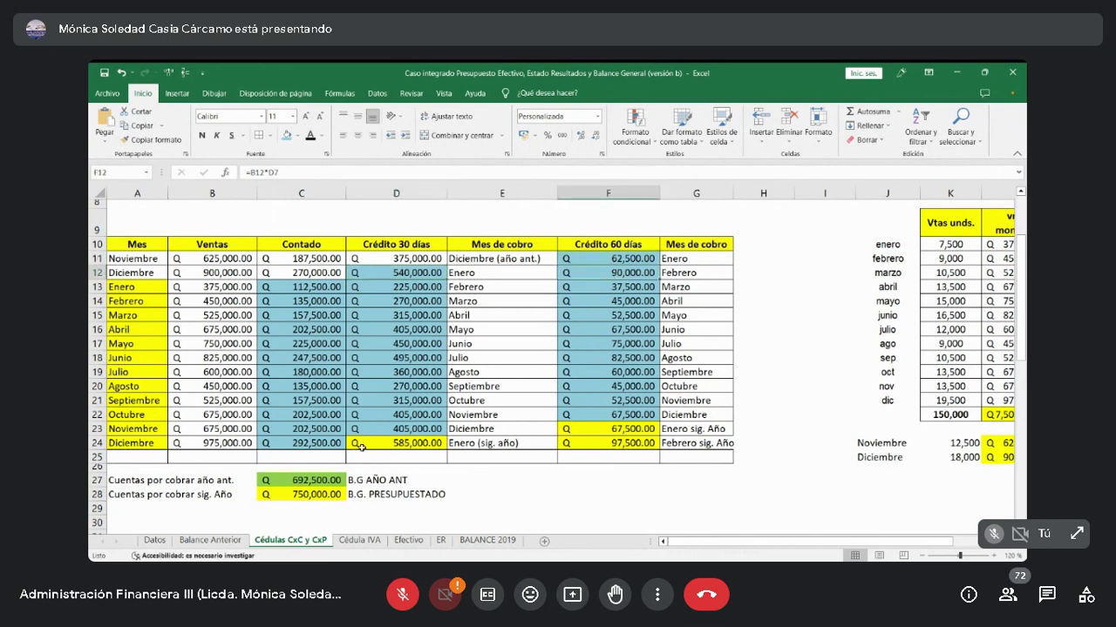
{"action": "left_click", "coordinate": [309, 481]}
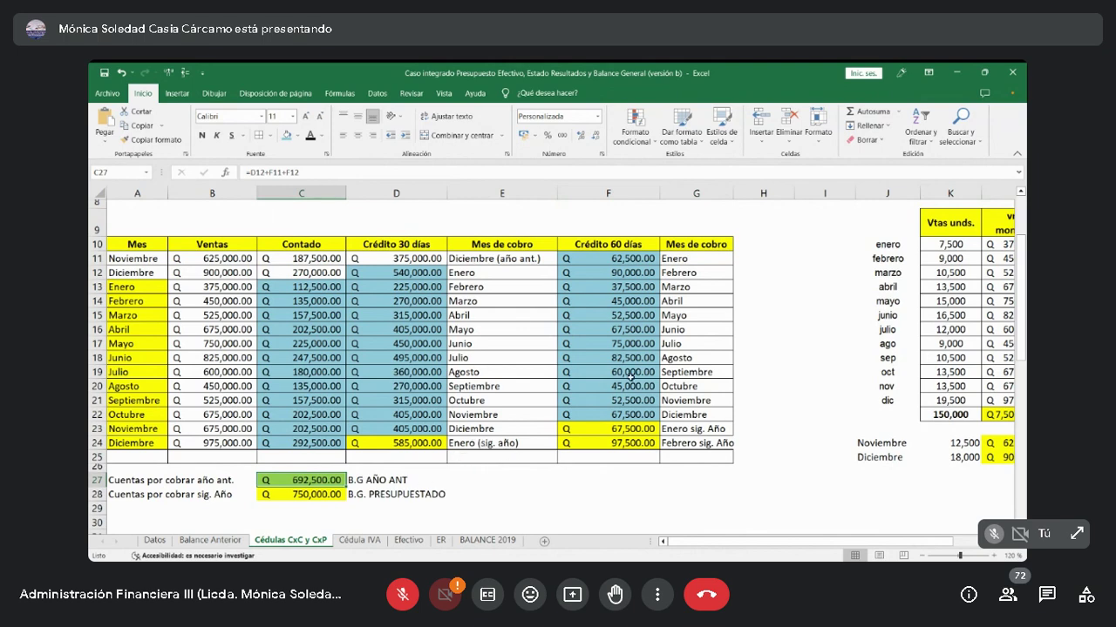
{"action": "scroll", "coordinate": [598, 389], "scroll_direction": "up", "scroll_amount": 1}
{"action": "scroll", "coordinate": [597, 388], "scroll_direction": "up", "scroll_amount": 2}
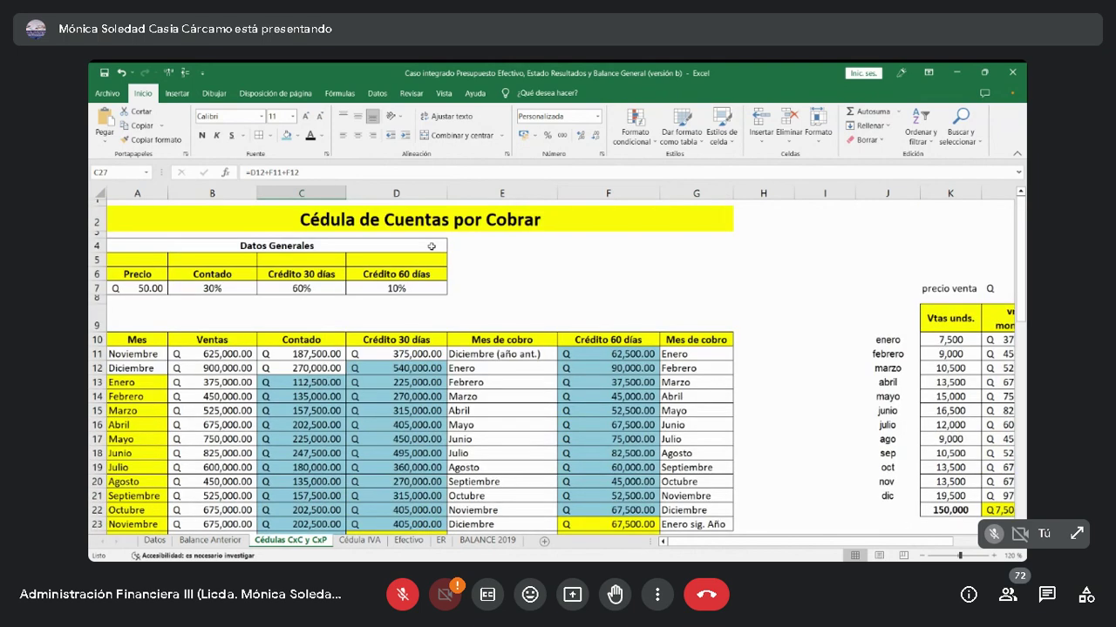
{"action": "left_click_drag", "start_coordinate": [139, 218], "coordinate": [362, 470]}
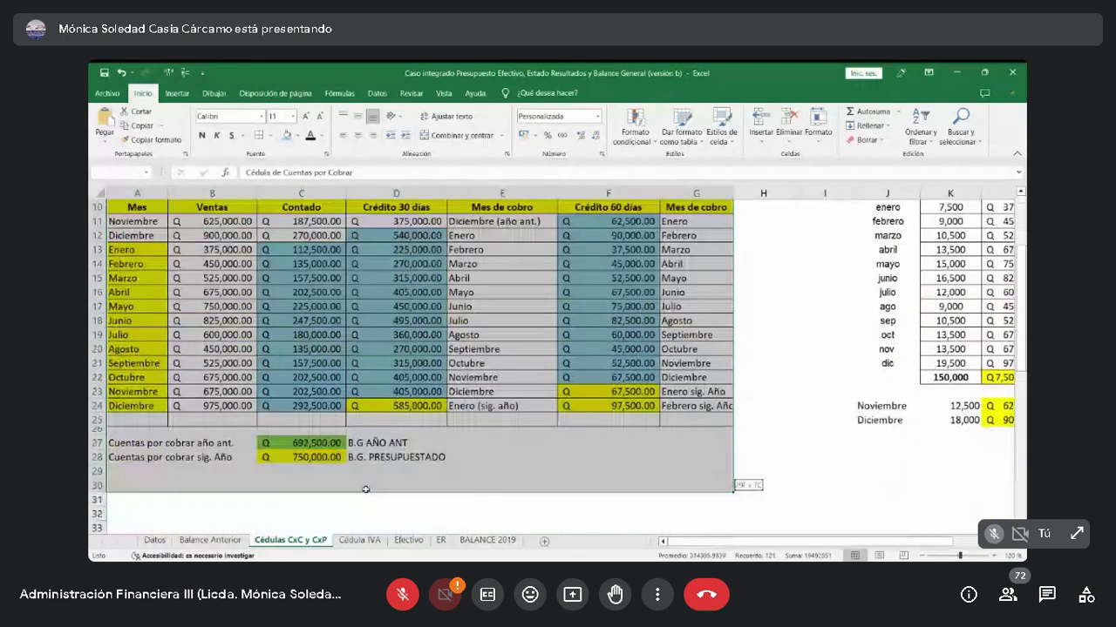
{"action": "left_click", "coordinate": [365, 458]}
{"action": "double_click", "coordinate": [364, 458]}
{"action": "type", "text": "."}
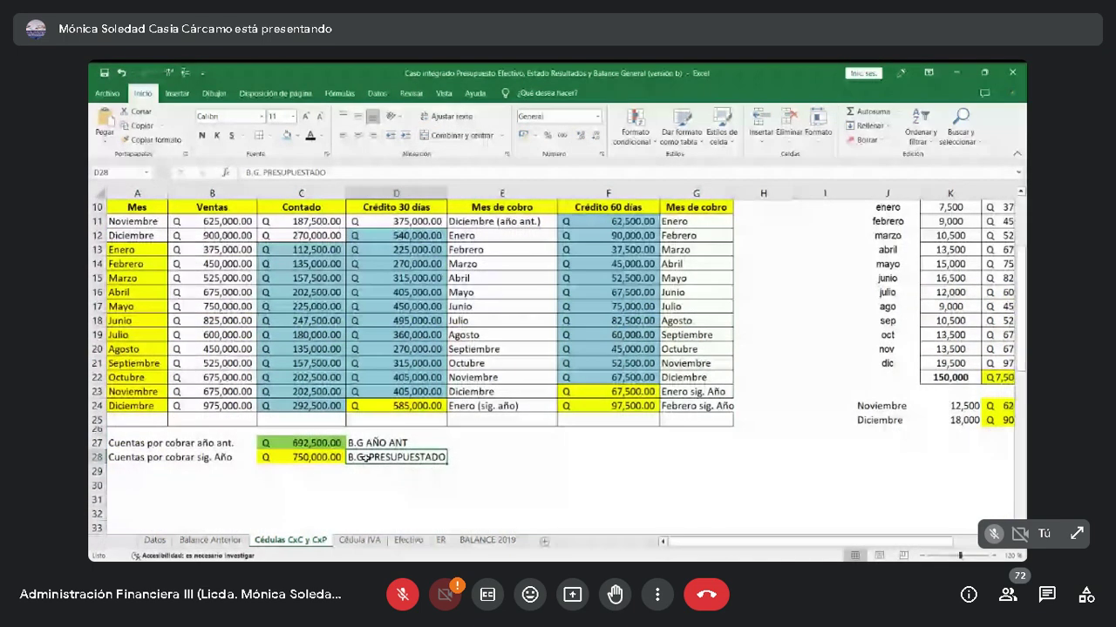
{"action": "left_click", "coordinate": [617, 418]}
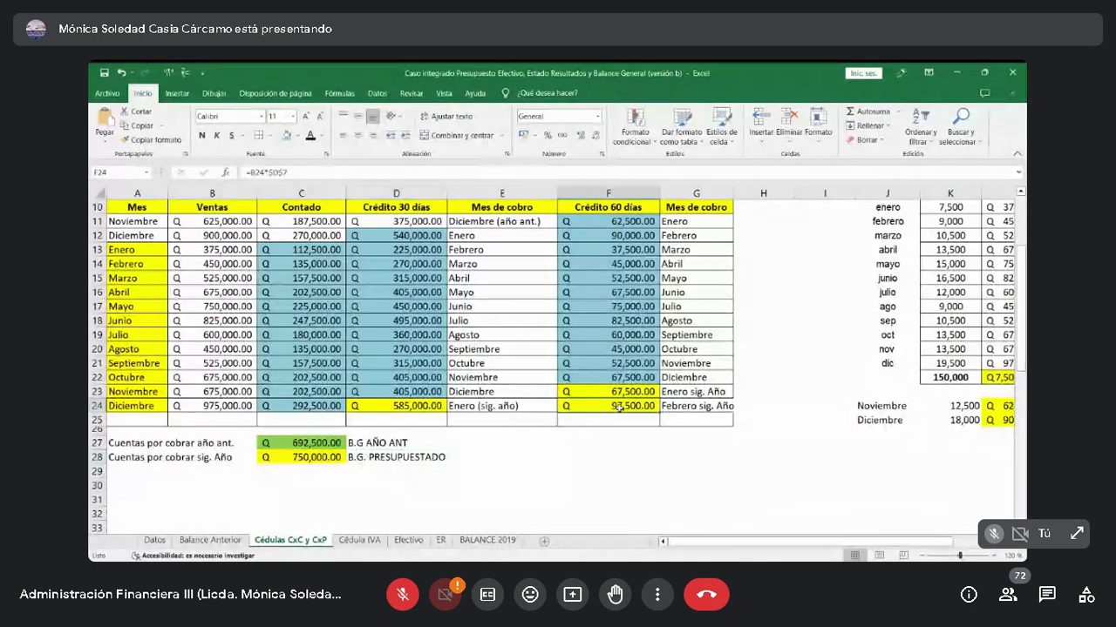
{"action": "left_click", "coordinate": [151, 420]}
{"action": "left_click_drag", "start_coordinate": [151, 420], "coordinate": [624, 416]}
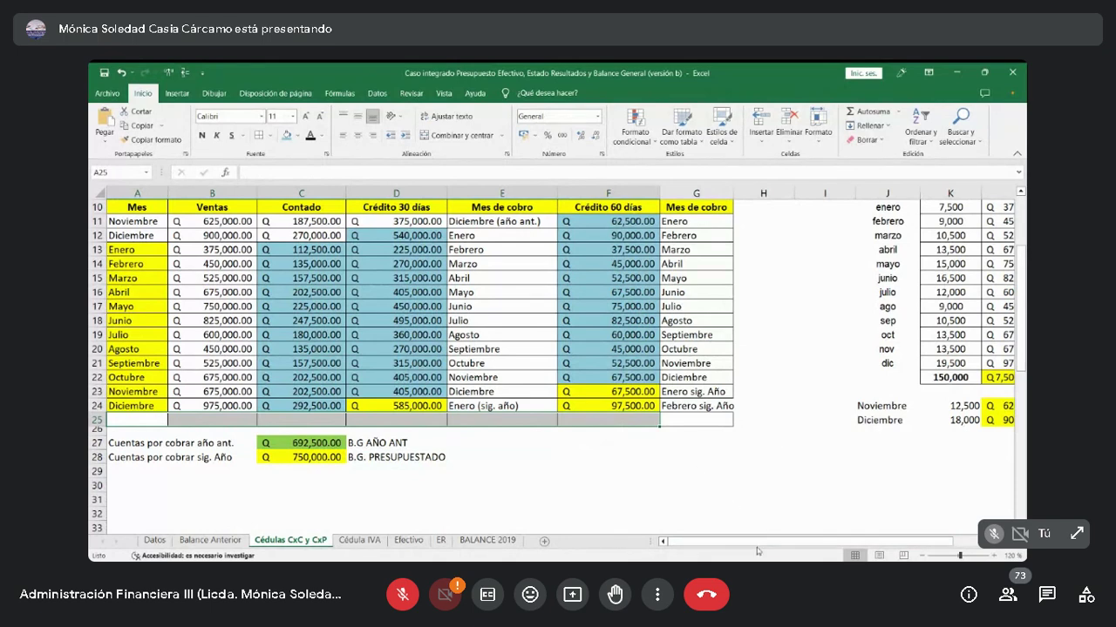
Examine the monthly unit sales and monetary sales in the table beside the receivables schedule.
{"action": "left_click_drag", "start_coordinate": [839, 541], "coordinate": [850, 546]}
{"action": "scroll", "coordinate": [810, 384], "scroll_direction": "up", "scroll_amount": 3}
{"action": "left_click_drag", "start_coordinate": [868, 318], "coordinate": [889, 510]}
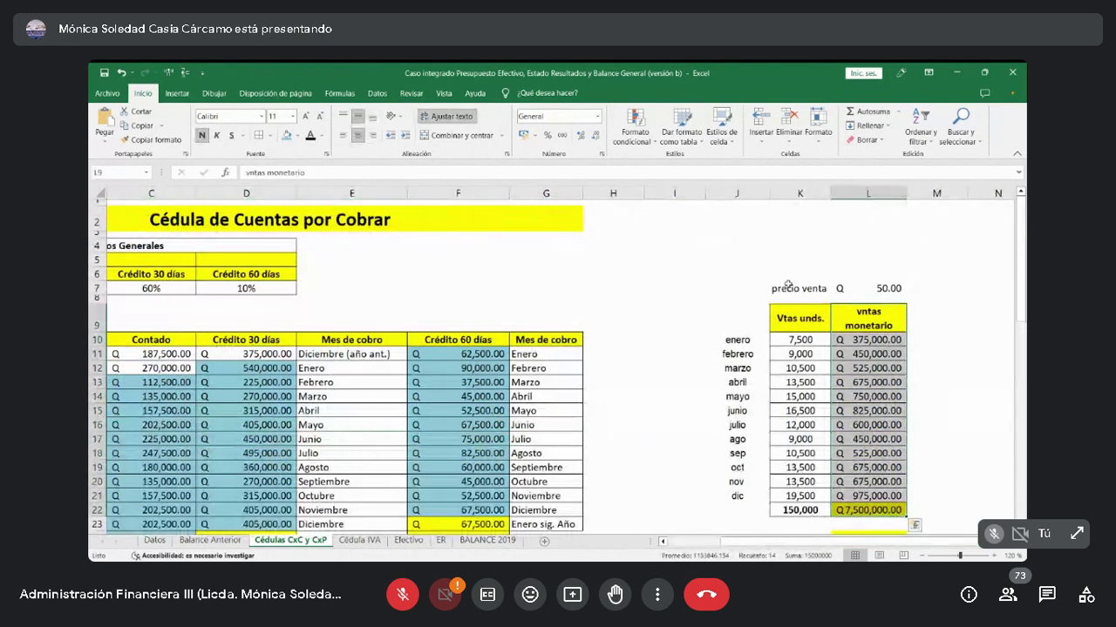
{"action": "left_click_drag", "start_coordinate": [800, 340], "coordinate": [812, 489]}
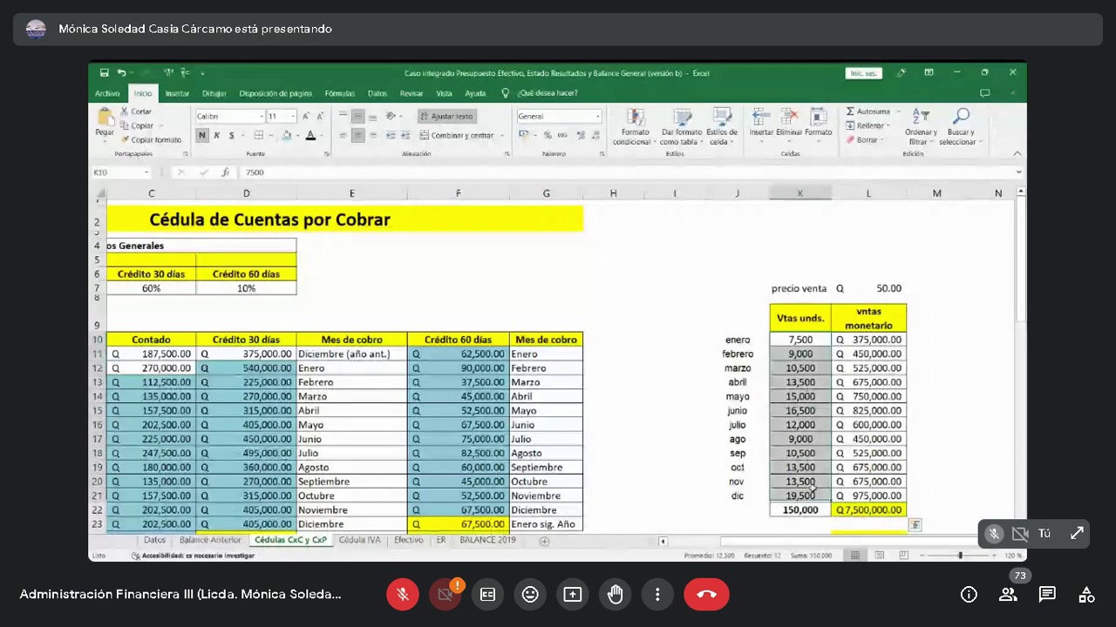
{"action": "left_click_drag", "start_coordinate": [868, 340], "coordinate": [873, 493]}
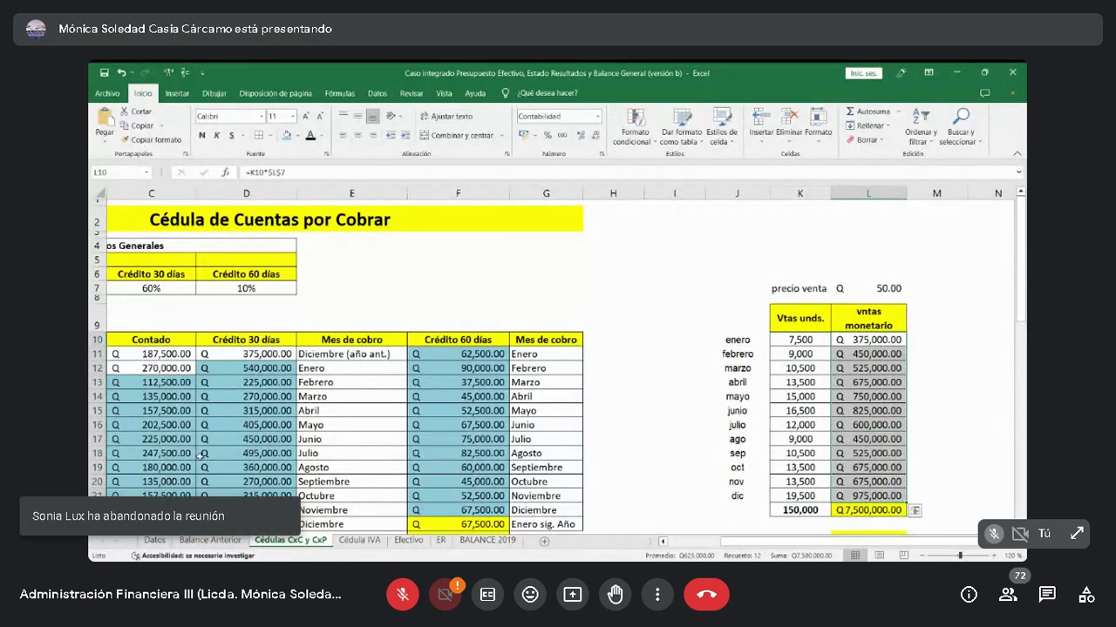
{"action": "left_click_drag", "start_coordinate": [879, 541], "coordinate": [828, 541]}
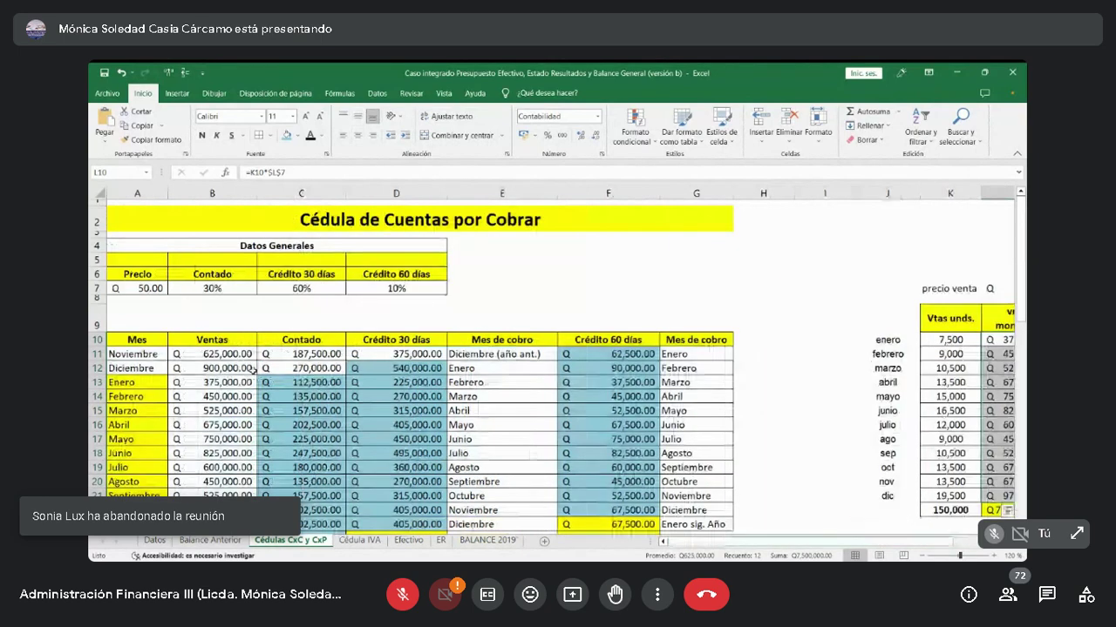
Review the Contado, Crédito 30 días and Crédito 60 días columns down to the receivables balances.
{"action": "left_click", "coordinate": [301, 340]}
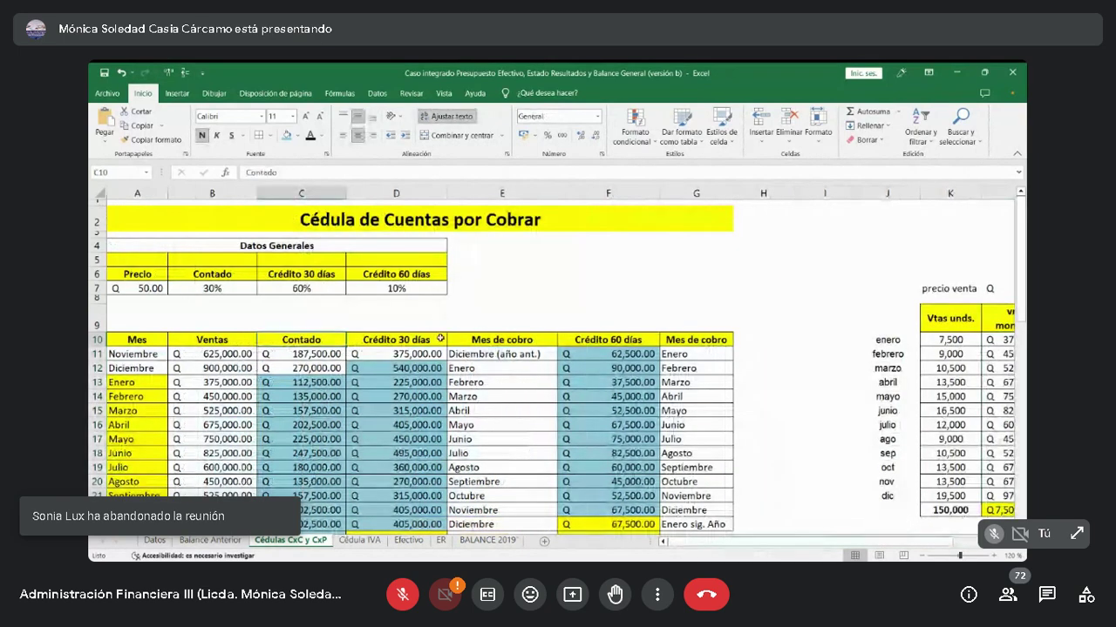
{"action": "left_click", "coordinate": [344, 339]}
{"action": "left_click", "coordinate": [650, 340]}
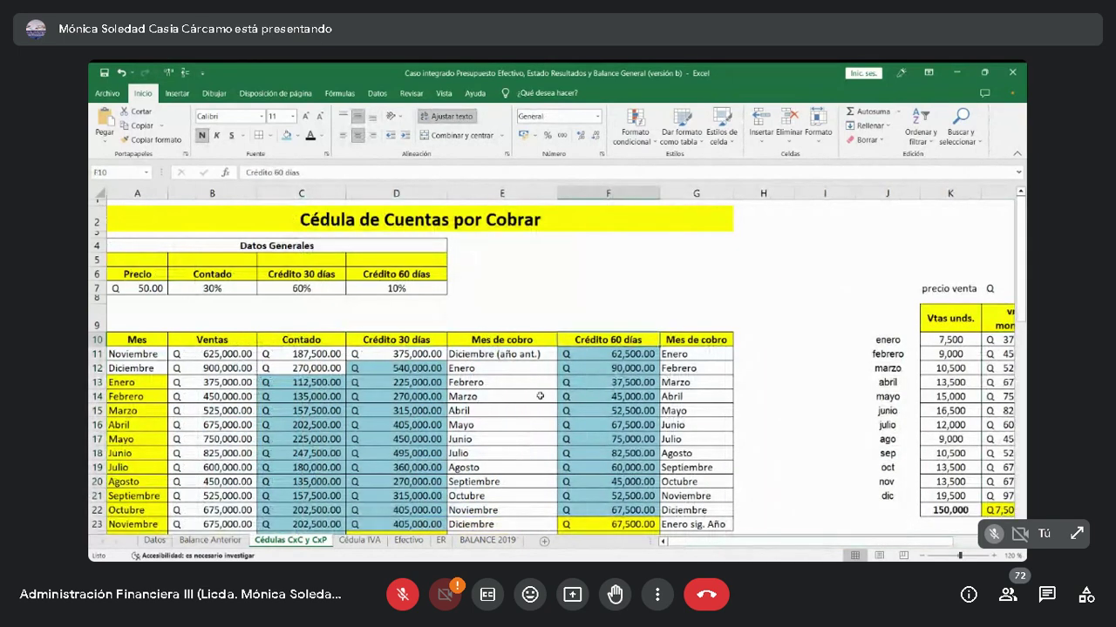
{"action": "scroll", "coordinate": [541, 390], "scroll_direction": "down", "scroll_amount": 3}
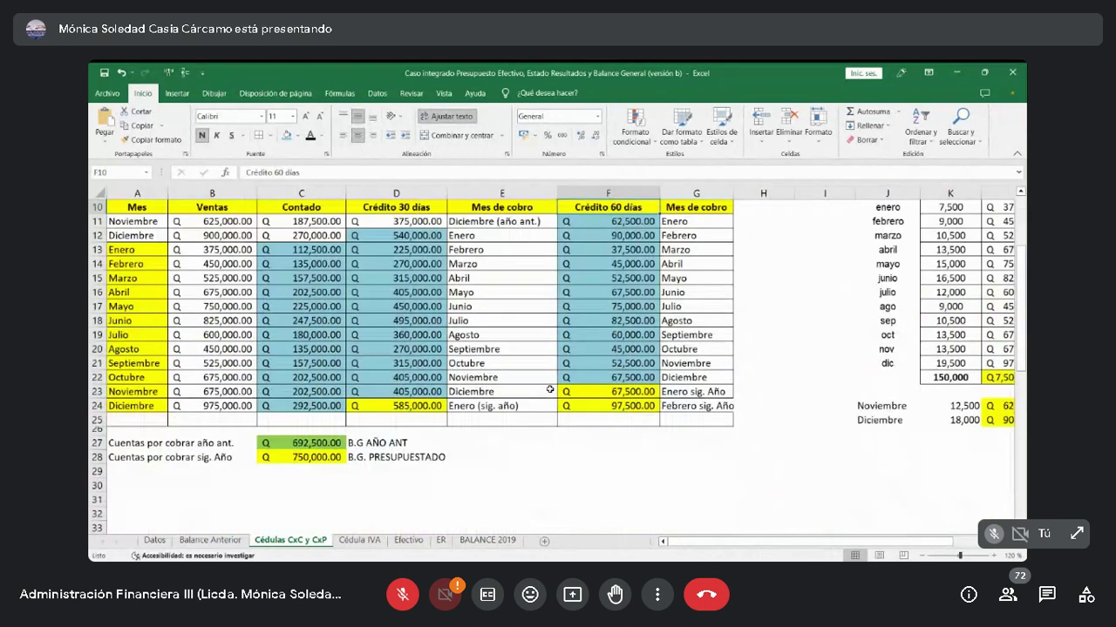
{"action": "scroll", "coordinate": [550, 390], "scroll_direction": "up", "scroll_amount": 3}
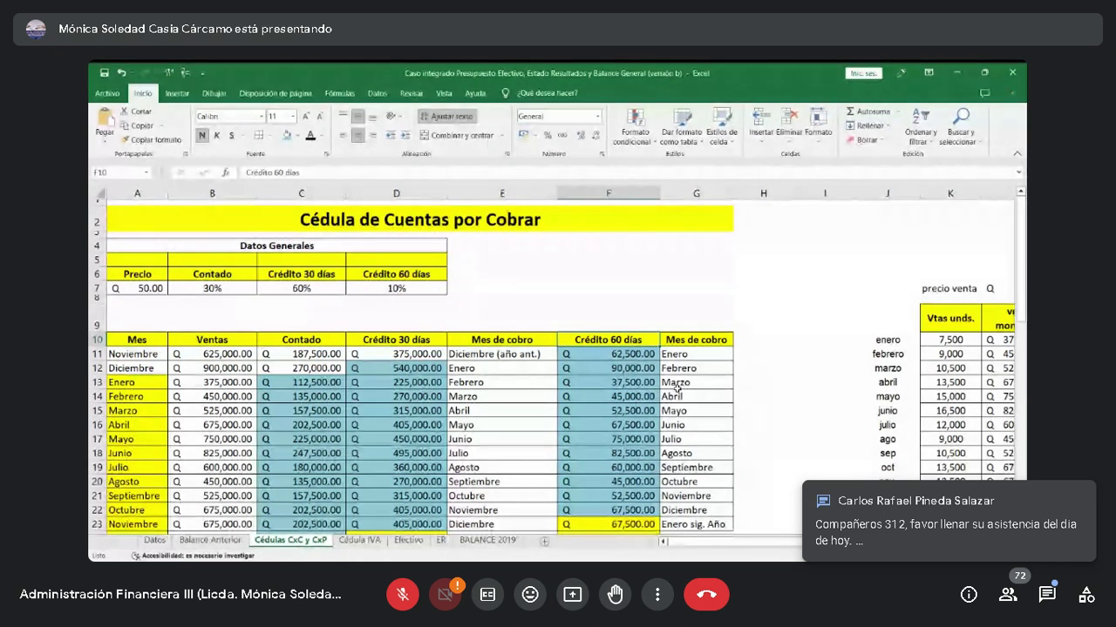
Examine the empty Cédula de Cuentas por Pagar and compare its layout with the receivables schedule above it.
{"action": "scroll", "coordinate": [615, 405], "scroll_direction": "down", "scroll_amount": 5}
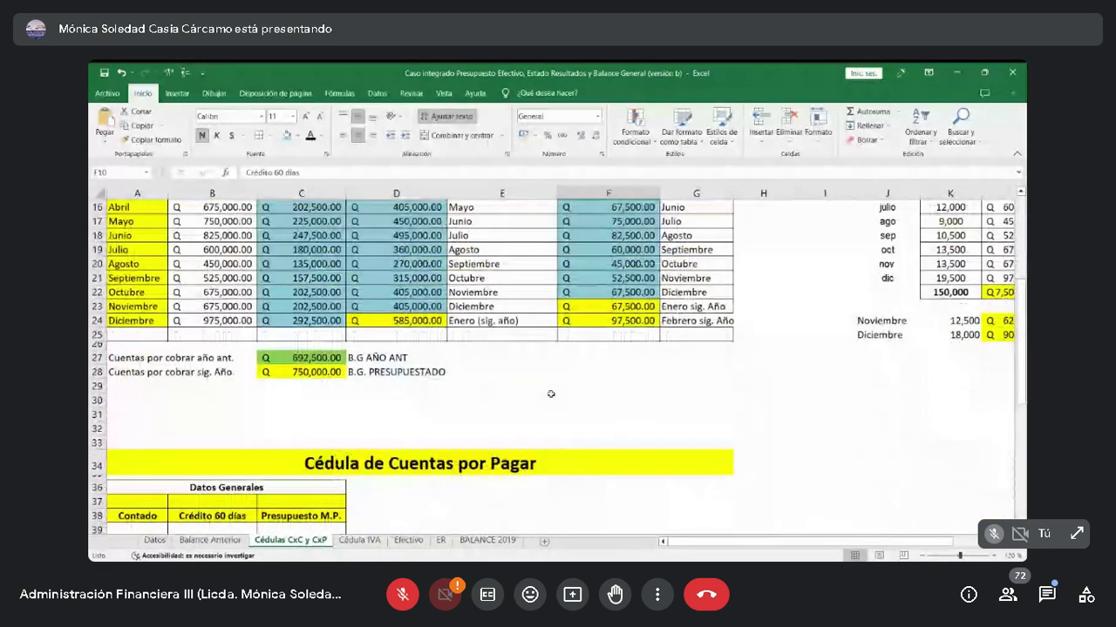
{"action": "scroll", "coordinate": [551, 394], "scroll_direction": "down", "scroll_amount": 3}
{"action": "left_click", "coordinate": [494, 324]}
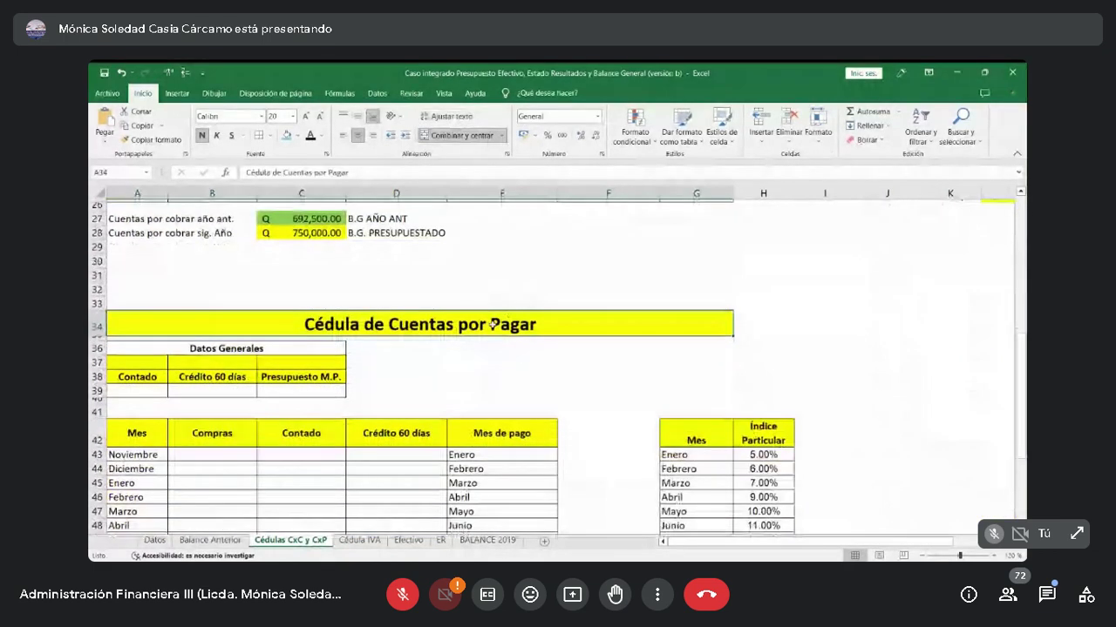
{"action": "scroll", "coordinate": [493, 325], "scroll_direction": "down", "scroll_amount": 1}
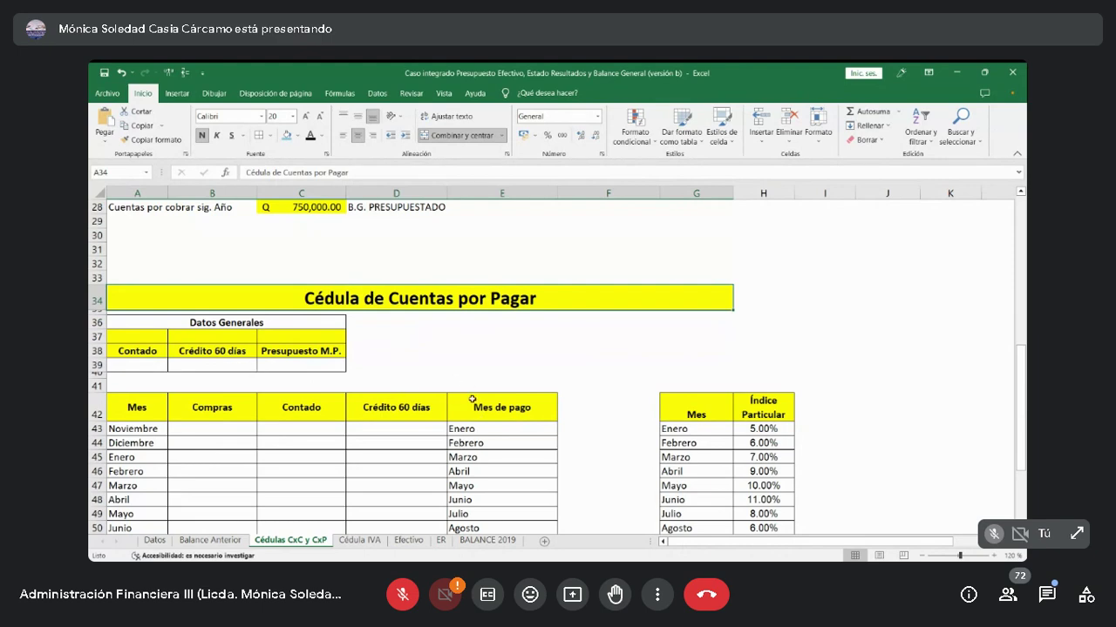
{"action": "scroll", "coordinate": [472, 399], "scroll_direction": "up", "scroll_amount": 7}
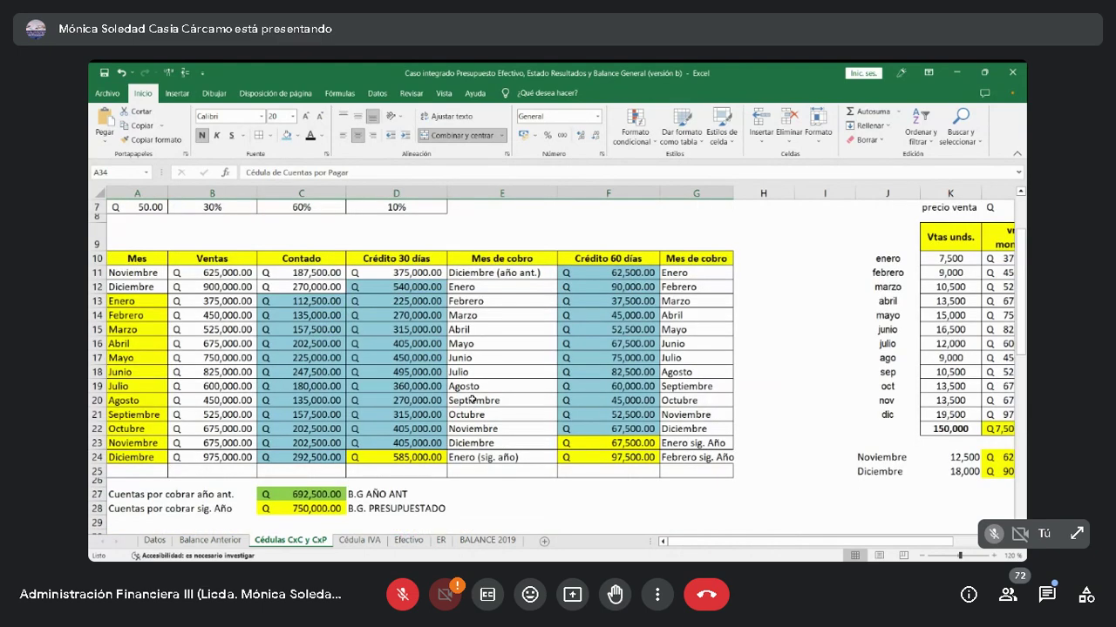
{"action": "scroll", "coordinate": [471, 399], "scroll_direction": "up", "scroll_amount": 2}
{"action": "scroll", "coordinate": [472, 418], "scroll_direction": "down", "scroll_amount": 1}
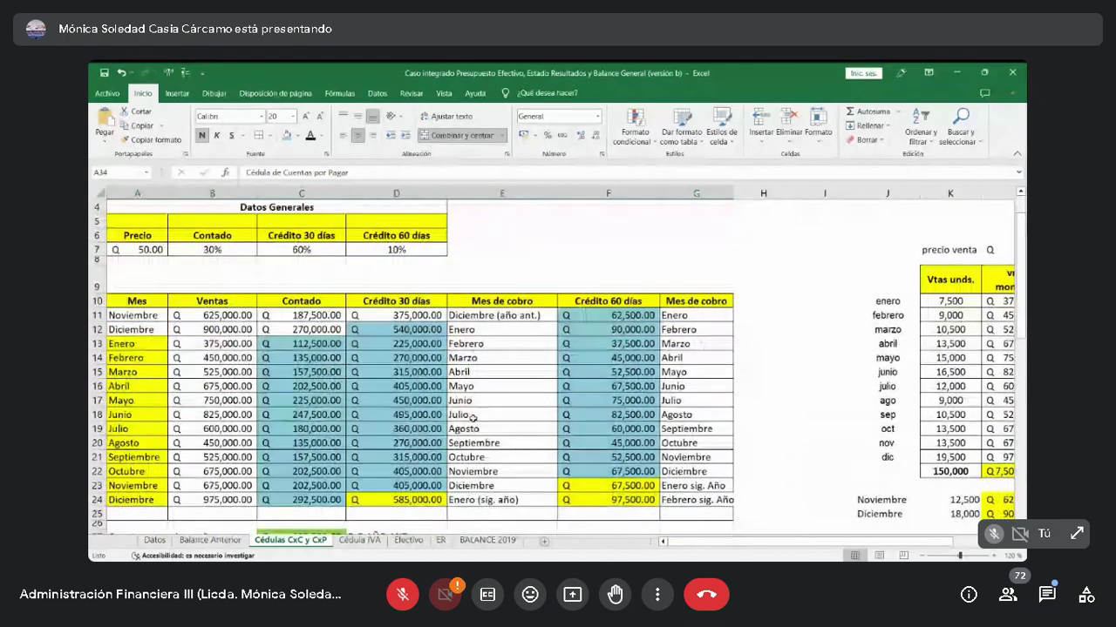
{"action": "scroll", "coordinate": [472, 417], "scroll_direction": "down", "scroll_amount": 2}
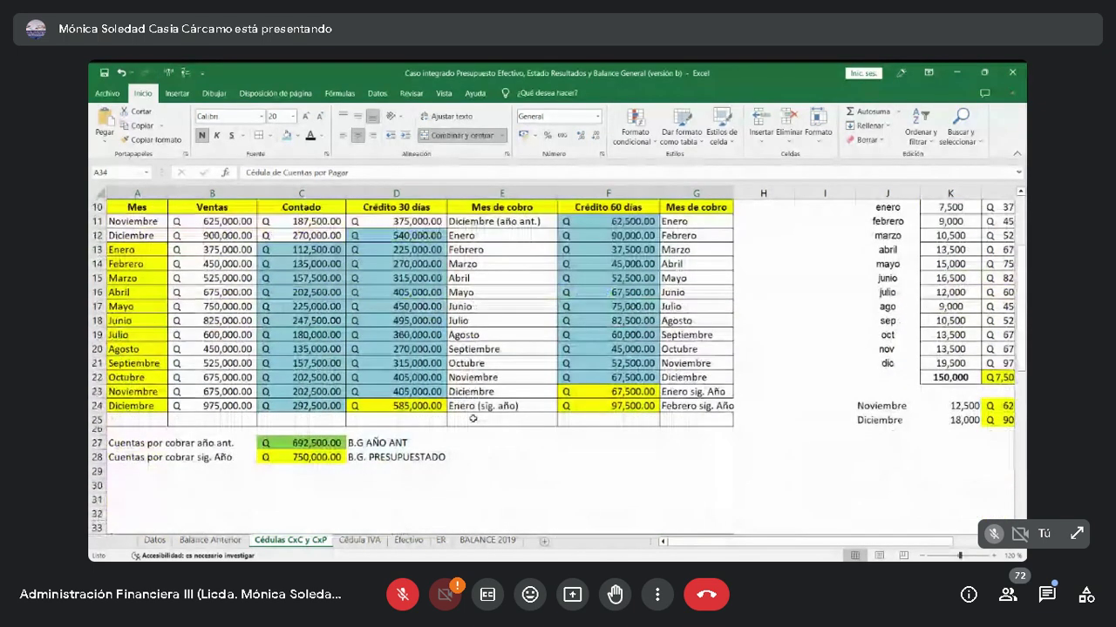
{"action": "scroll", "coordinate": [472, 416], "scroll_direction": "up", "scroll_amount": 1}
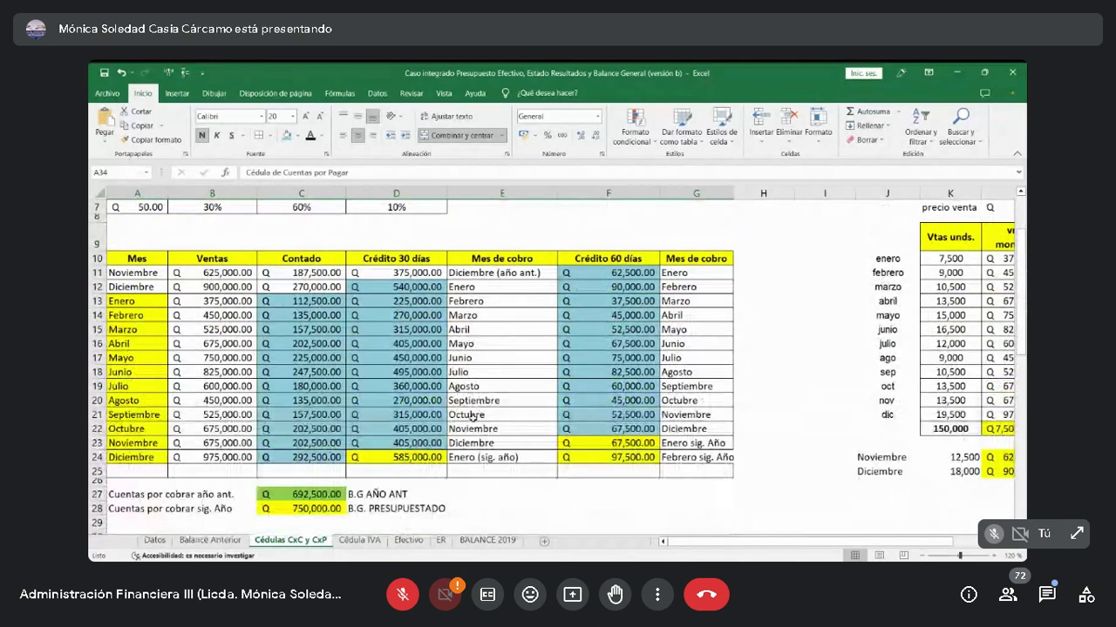
{"action": "scroll", "coordinate": [470, 417], "scroll_direction": "down", "scroll_amount": 7}
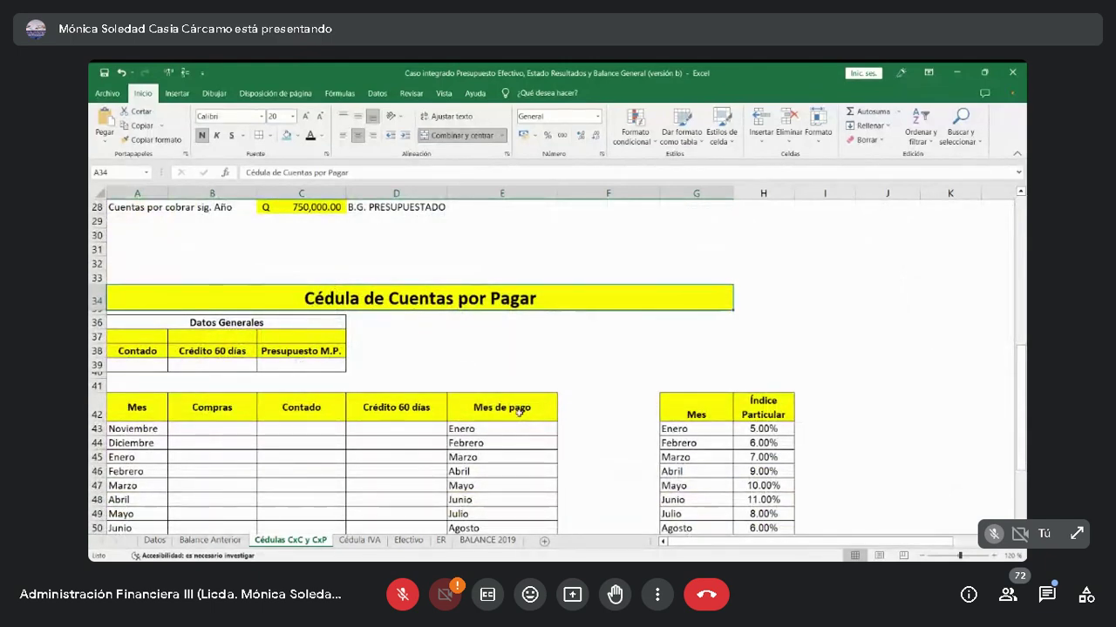
Set Contado to 60% and Crédito 60 días to 40% in the general data of the Cédula de Cuentas por Pagar.
{"action": "scroll", "coordinate": [526, 373], "scroll_direction": "down", "scroll_amount": 2}
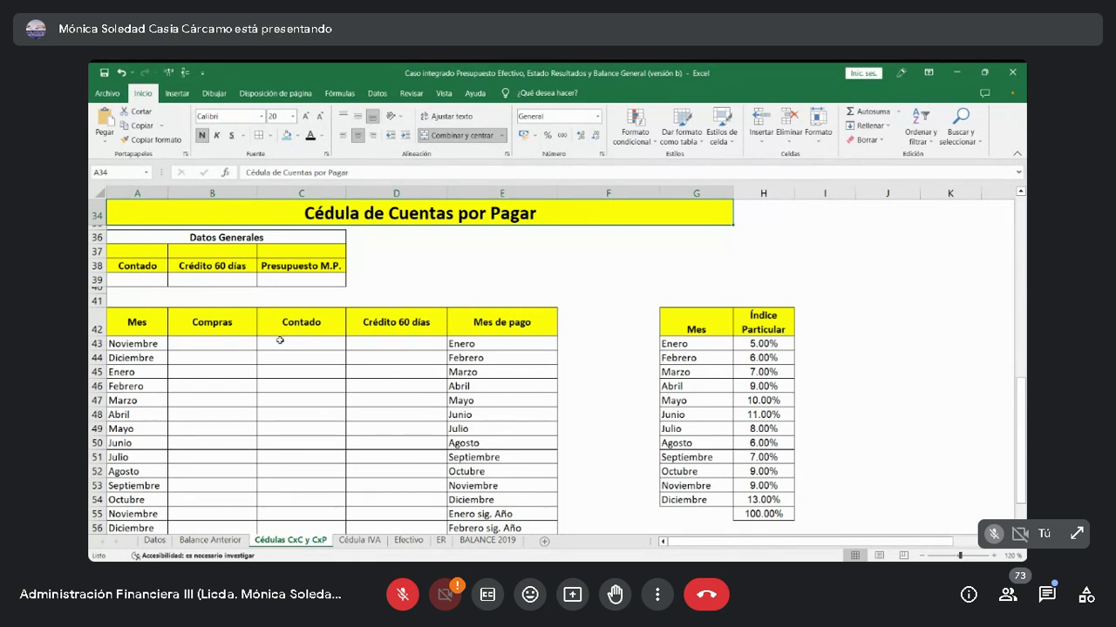
{"action": "left_click", "coordinate": [144, 277]}
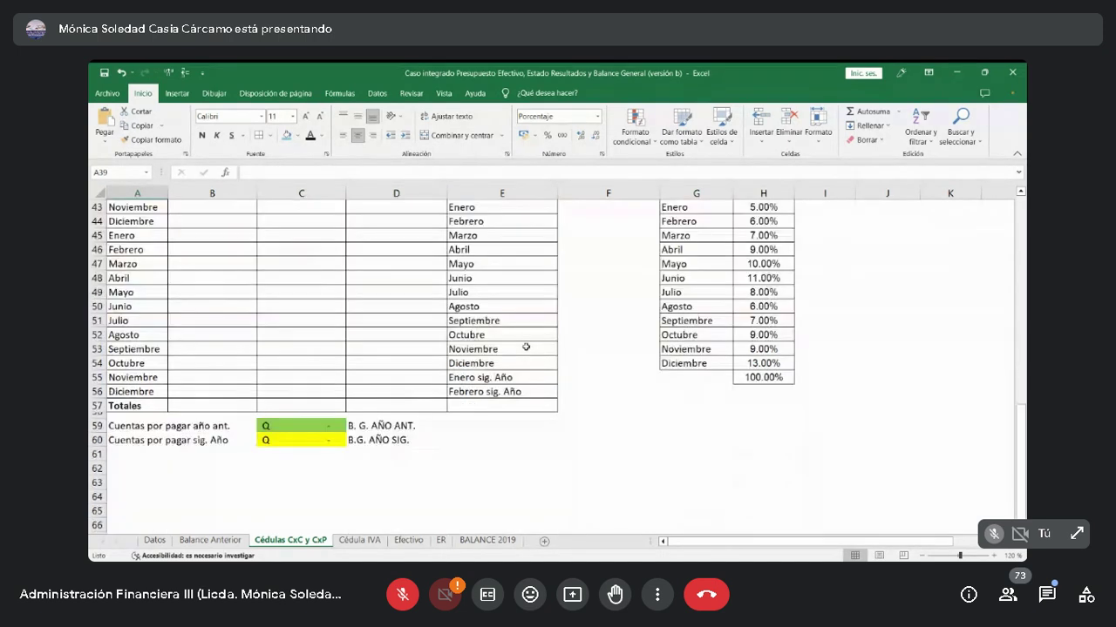
{"action": "scroll", "coordinate": [527, 345], "scroll_direction": "down", "scroll_amount": 4}
{"action": "scroll", "coordinate": [521, 358], "scroll_direction": "up", "scroll_amount": 3}
{"action": "scroll", "coordinate": [523, 361], "scroll_direction": "up", "scroll_amount": 2}
{"action": "scroll", "coordinate": [523, 360], "scroll_direction": "down", "scroll_amount": 1}
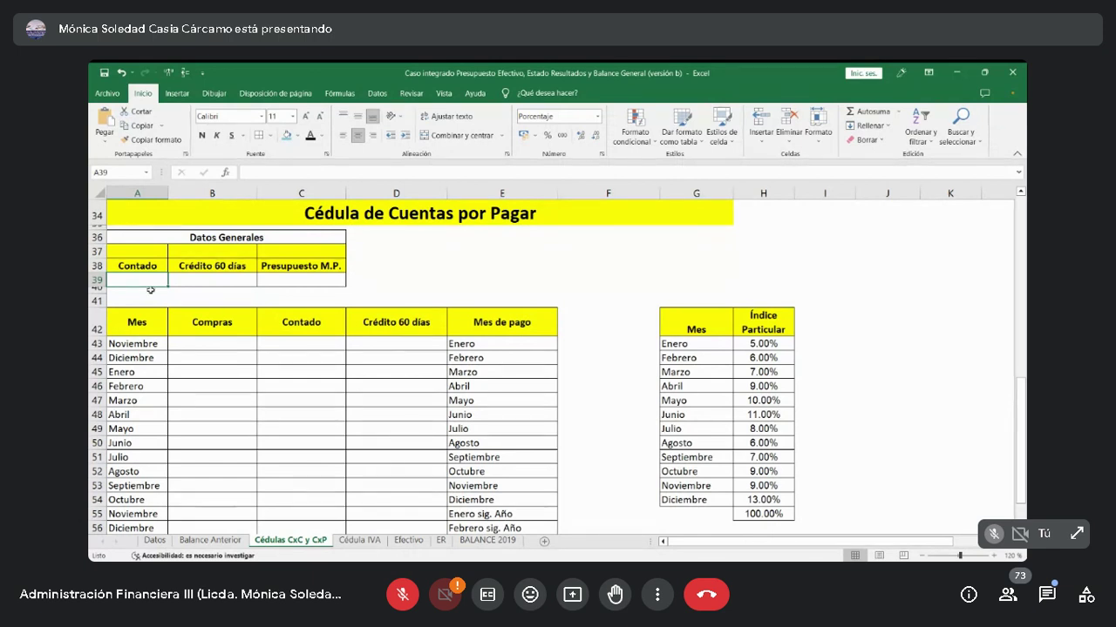
{"action": "type", "text": "60"}
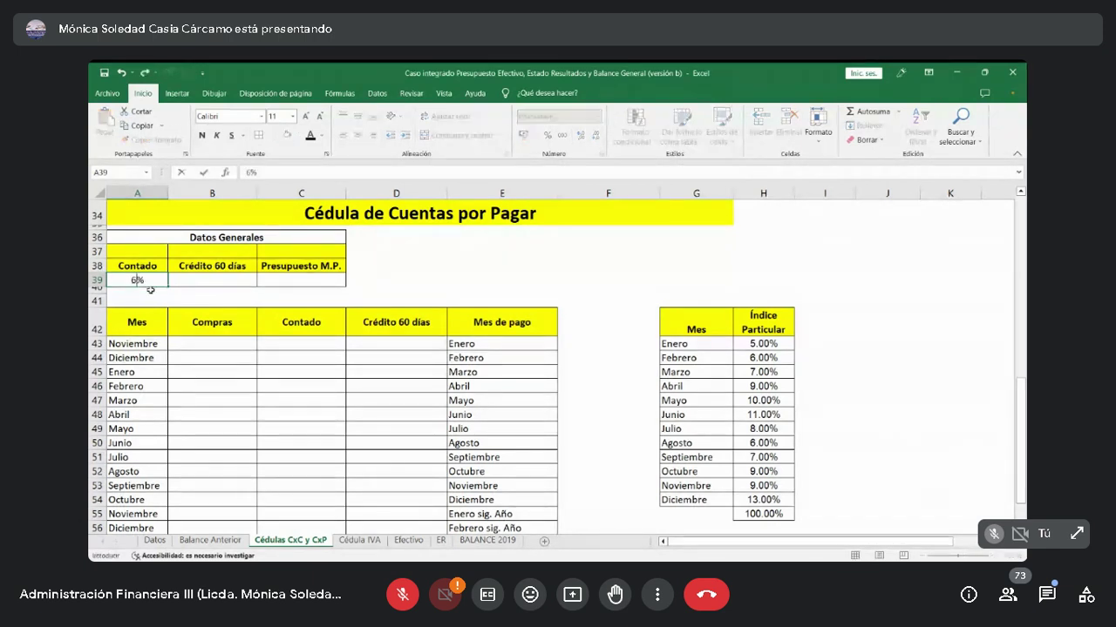
{"action": "key", "text": "Tab"}
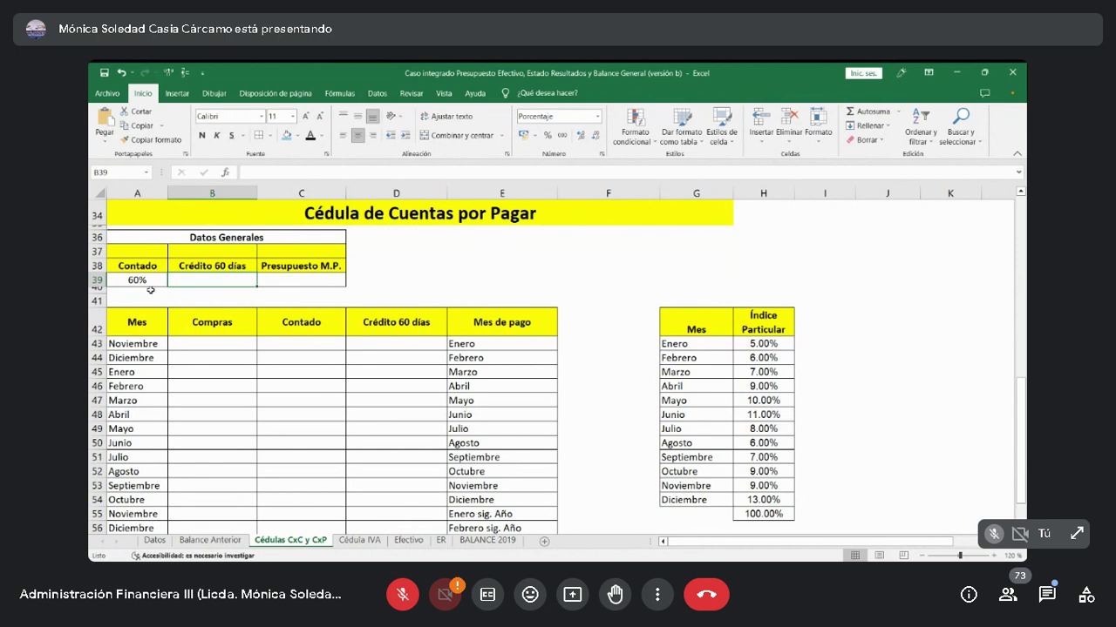
{"action": "type", "text": "40"}
{"action": "key", "text": "Return"}
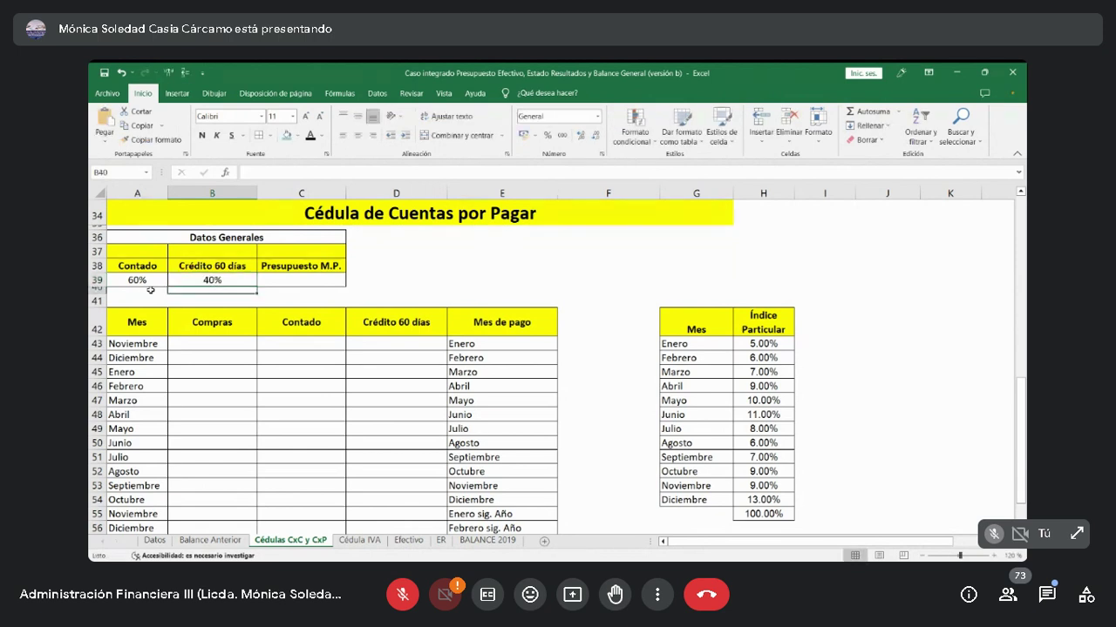
Enter 360,000 as the Presupuesto M.P. in the payables general data.
{"action": "key", "text": "Up"}
{"action": "key", "text": "Right"}
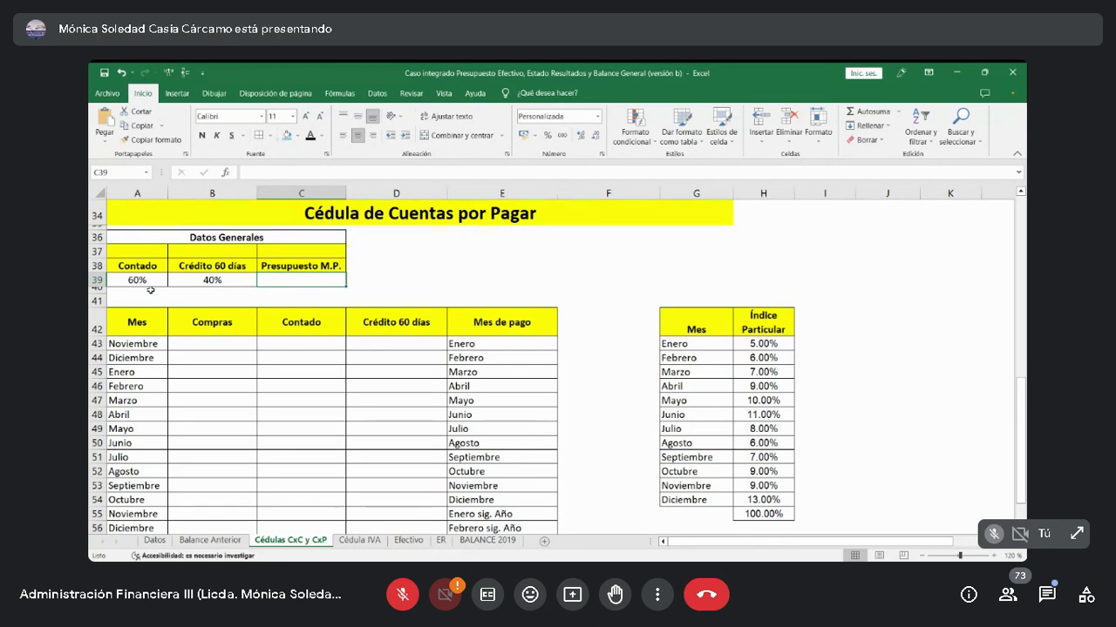
{"action": "type", "text": "360"}
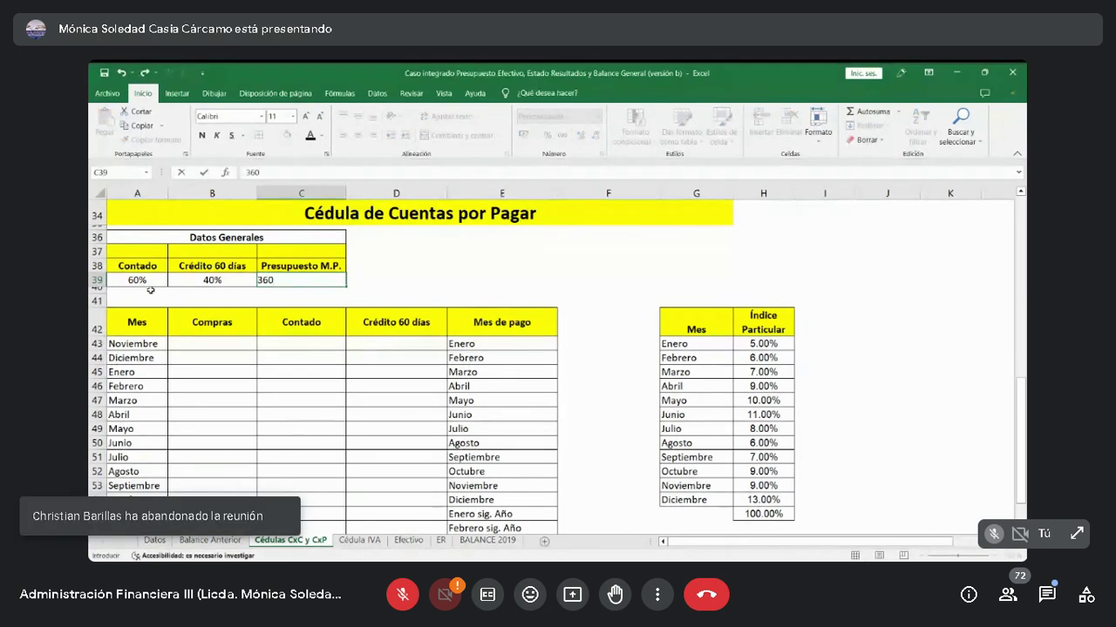
{"action": "type", "text": ",000"}
{"action": "key", "text": "Return"}
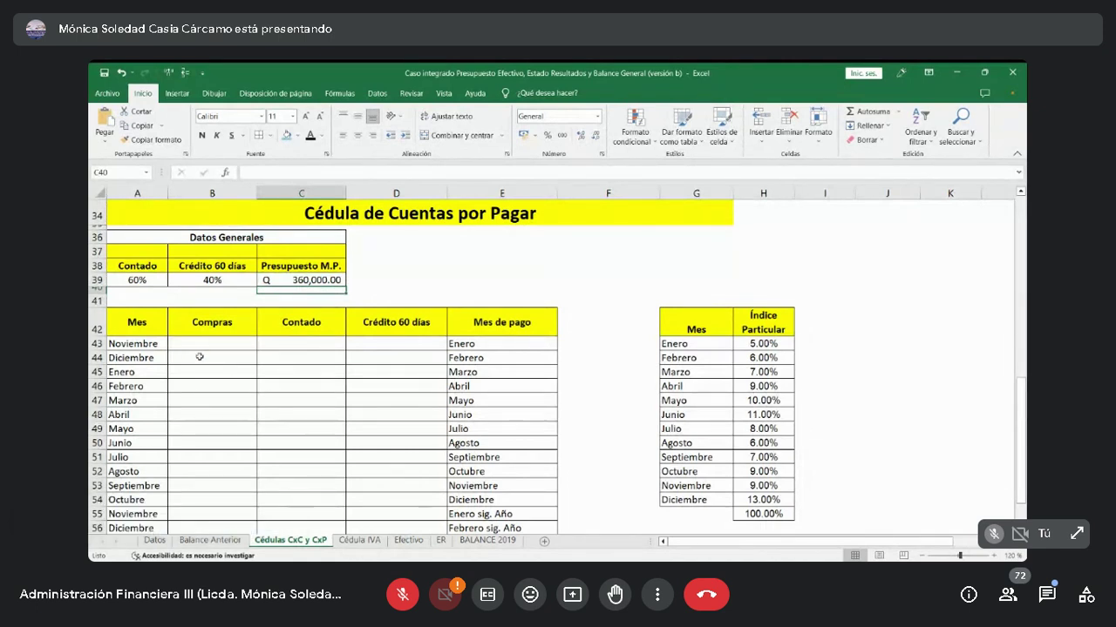
Review the Mes, Compras, Contado, Crédito 60 días and Mes de pago columns of the payables schedule.
{"action": "left_click_drag", "start_coordinate": [196, 371], "coordinate": [193, 526]}
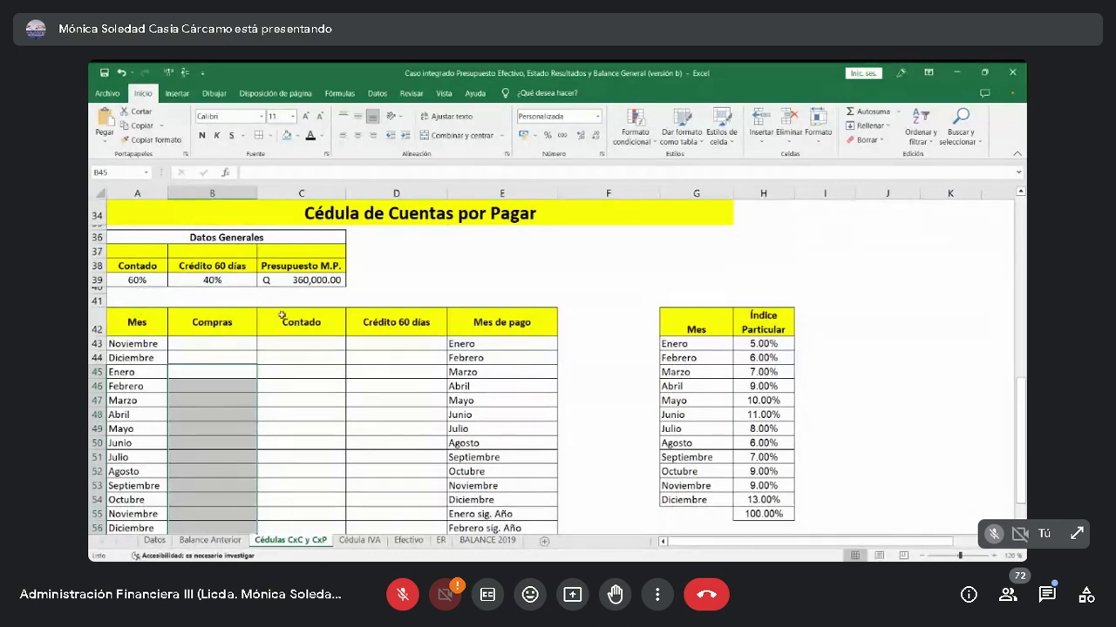
{"action": "left_click", "coordinate": [131, 323]}
{"action": "key", "text": "ctrl+shift+Down"}
{"action": "left_click_drag", "start_coordinate": [234, 319], "coordinate": [235, 528]}
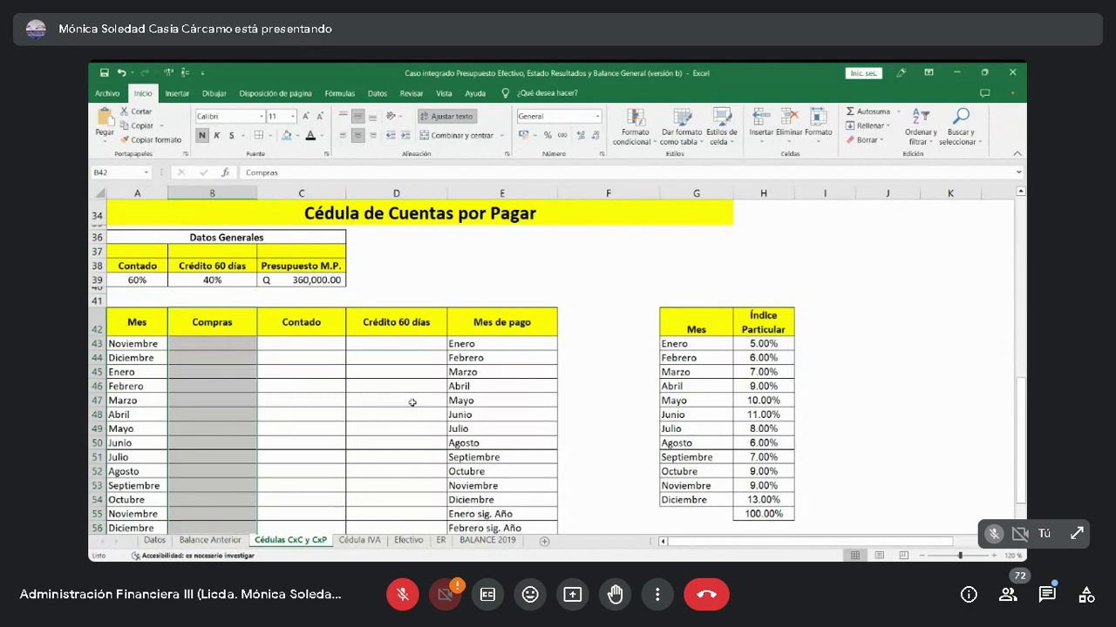
{"action": "left_click_drag", "start_coordinate": [314, 305], "coordinate": [318, 514]}
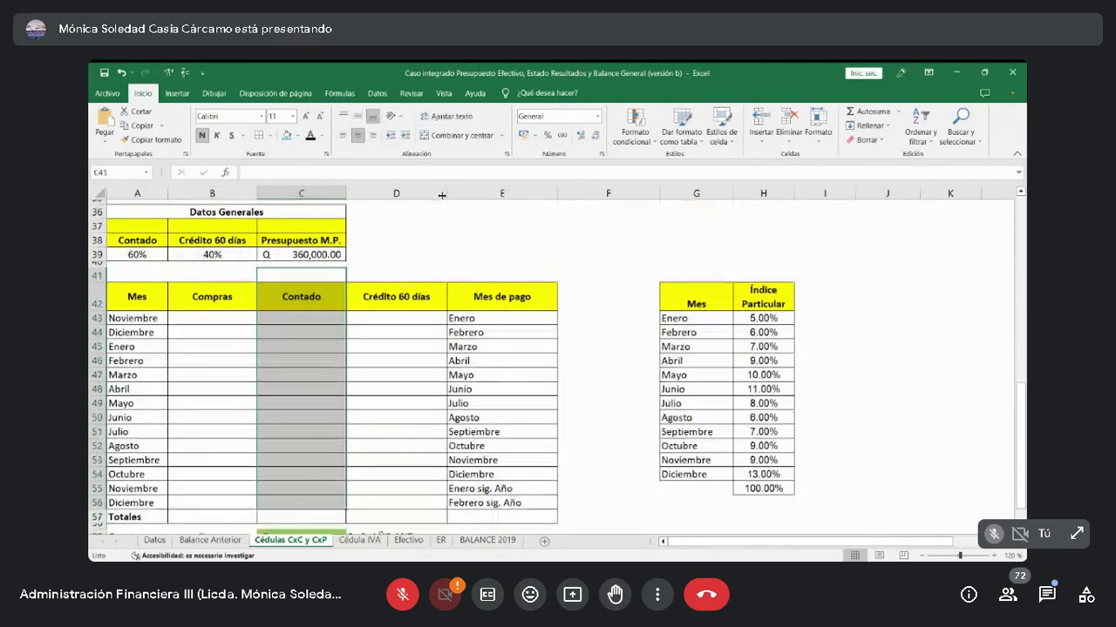
{"action": "left_click_drag", "start_coordinate": [397, 293], "coordinate": [399, 503]}
{"action": "left_click_drag", "start_coordinate": [510, 296], "coordinate": [502, 520]}
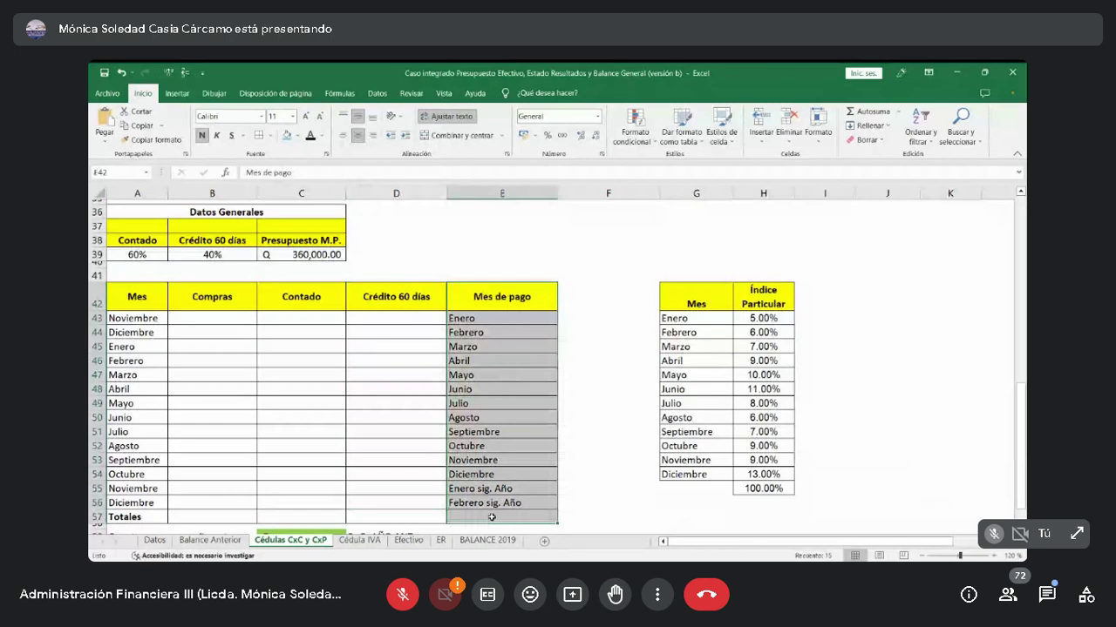
Compare the prior-year Noviembre and Diciembre purchase rows with their payment months under the 60-day credit term.
{"action": "left_click", "coordinate": [190, 319]}
{"action": "mouse_move", "coordinate": [112, 319]}
{"action": "left_mouse_down"}
{"action": "mouse_move", "coordinate": [113, 342]}
{"action": "mouse_move", "coordinate": [122, 333]}
{"action": "left_mouse_up"}
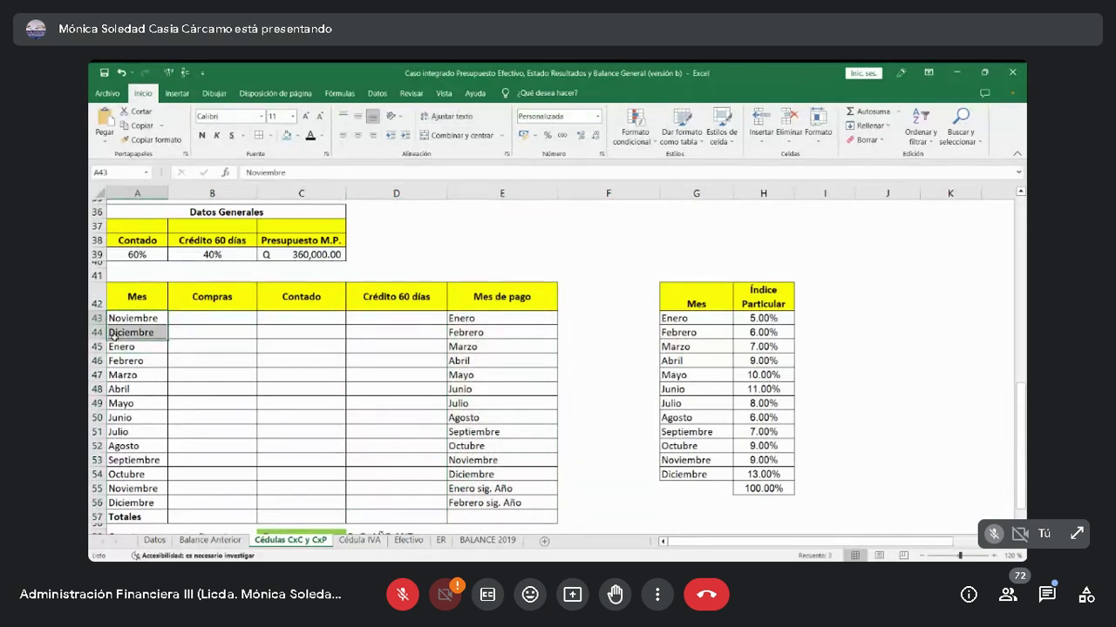
{"action": "left_click", "coordinate": [131, 332]}
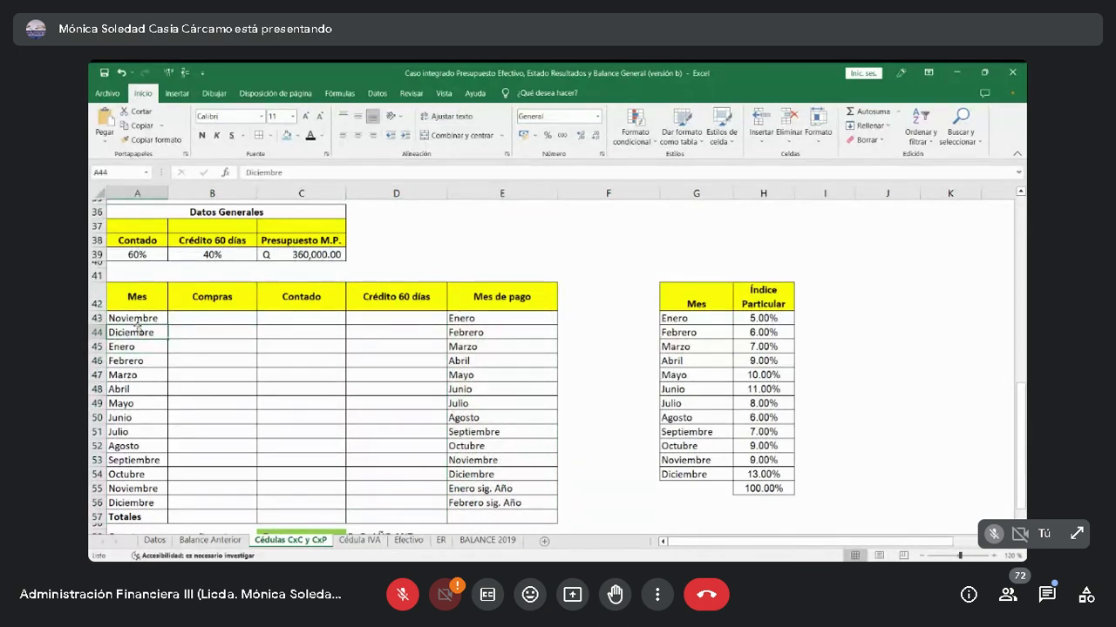
{"action": "left_click", "coordinate": [397, 310]}
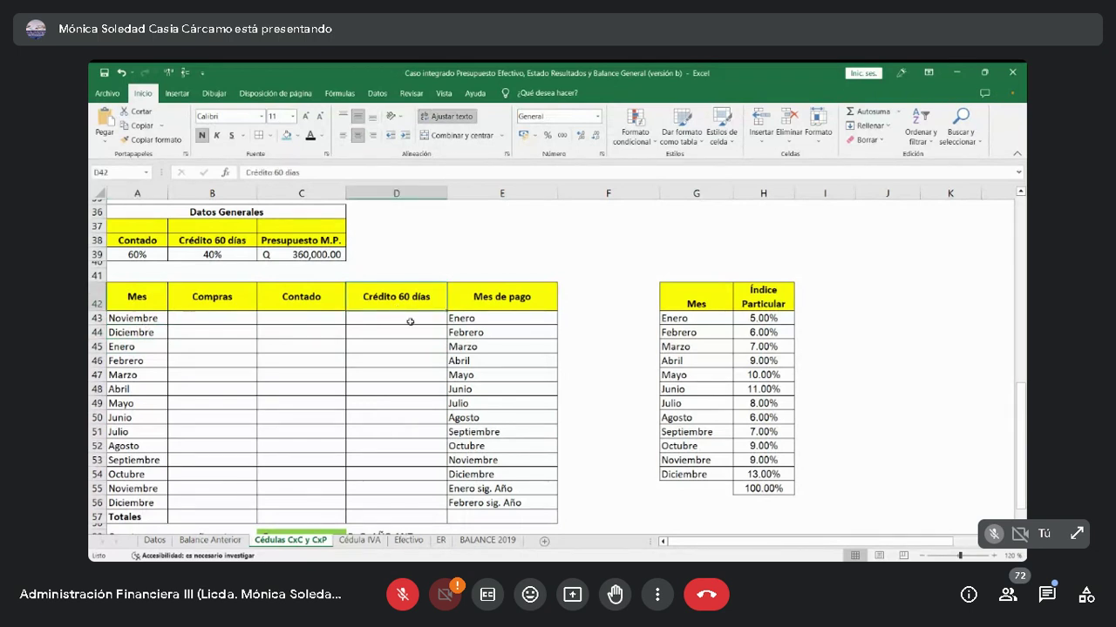
{"action": "left_click", "coordinate": [149, 320]}
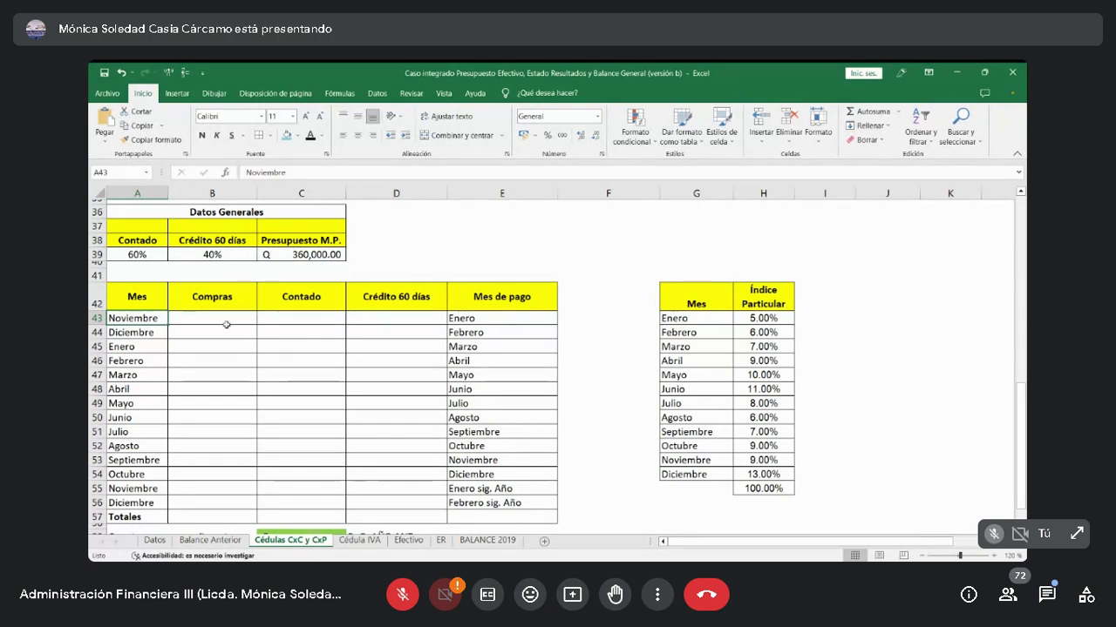
{"action": "left_click", "coordinate": [481, 318]}
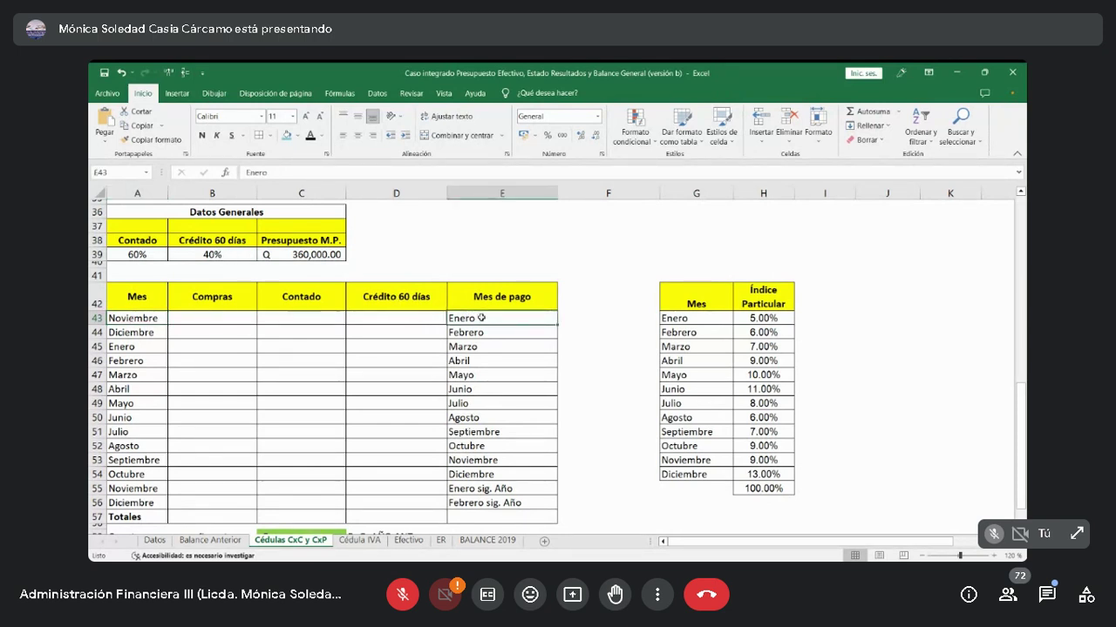
{"action": "left_click", "coordinate": [152, 333]}
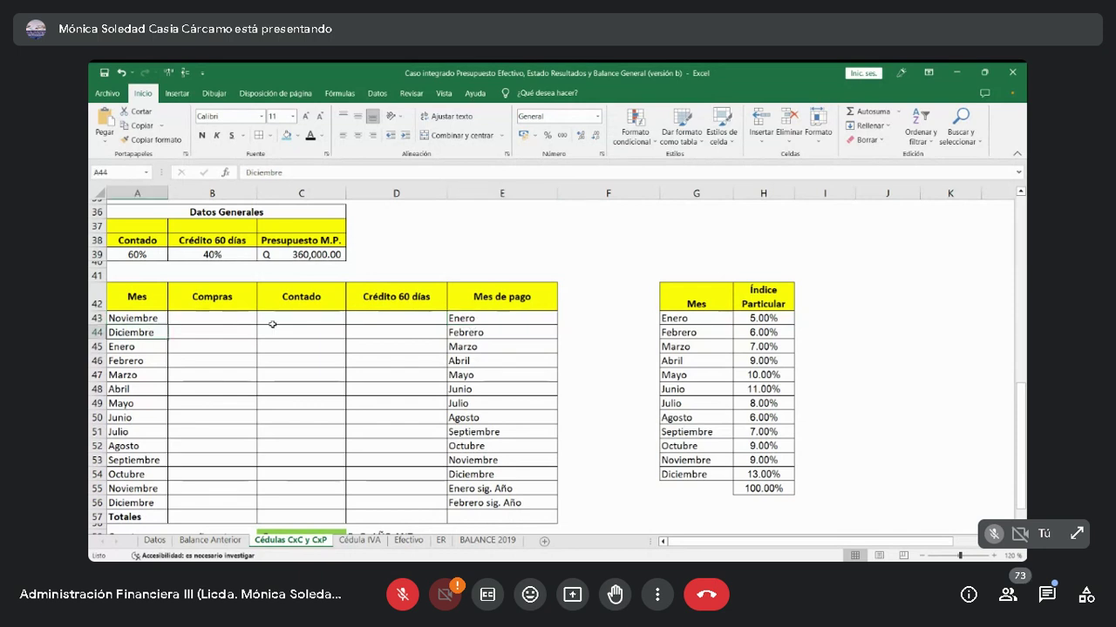
{"action": "left_click", "coordinate": [471, 332]}
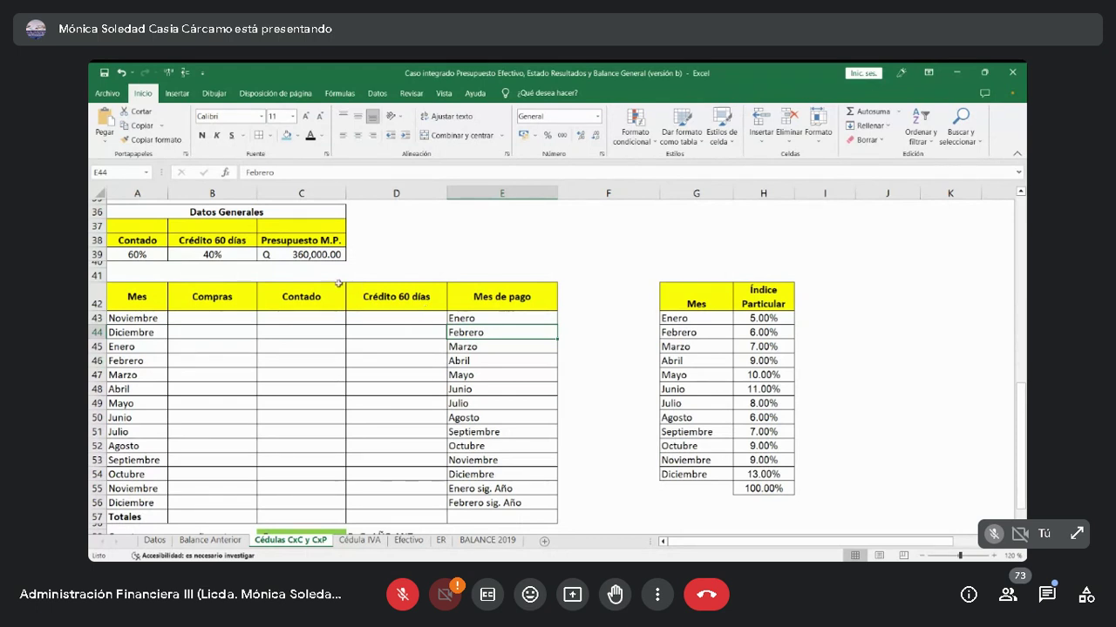
Enter the prior-year purchases in the Compras column: 75,000 for Noviembre and 105,000 for Diciembre.
{"action": "left_click", "coordinate": [246, 321]}
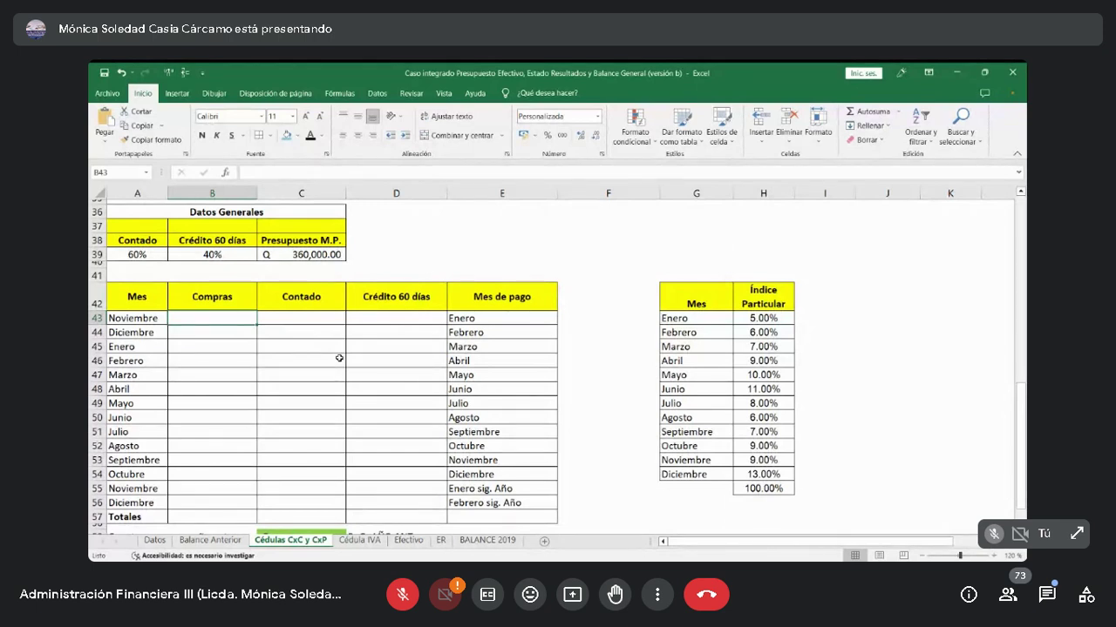
{"action": "type", "text": "75"}
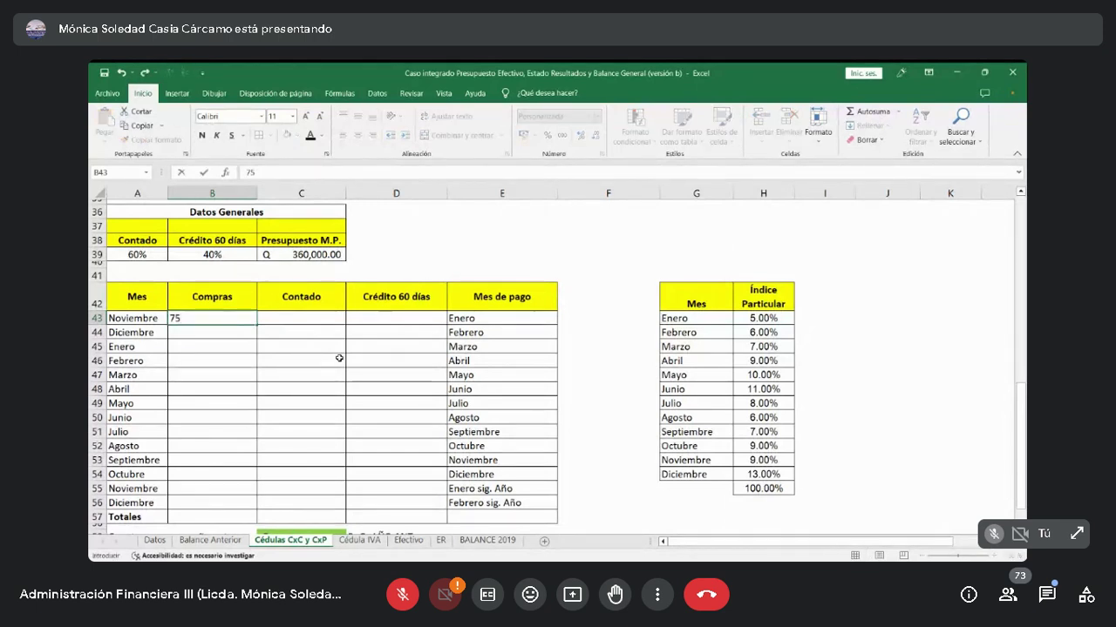
{"action": "type", "text": ",000"}
{"action": "key", "text": "Return"}
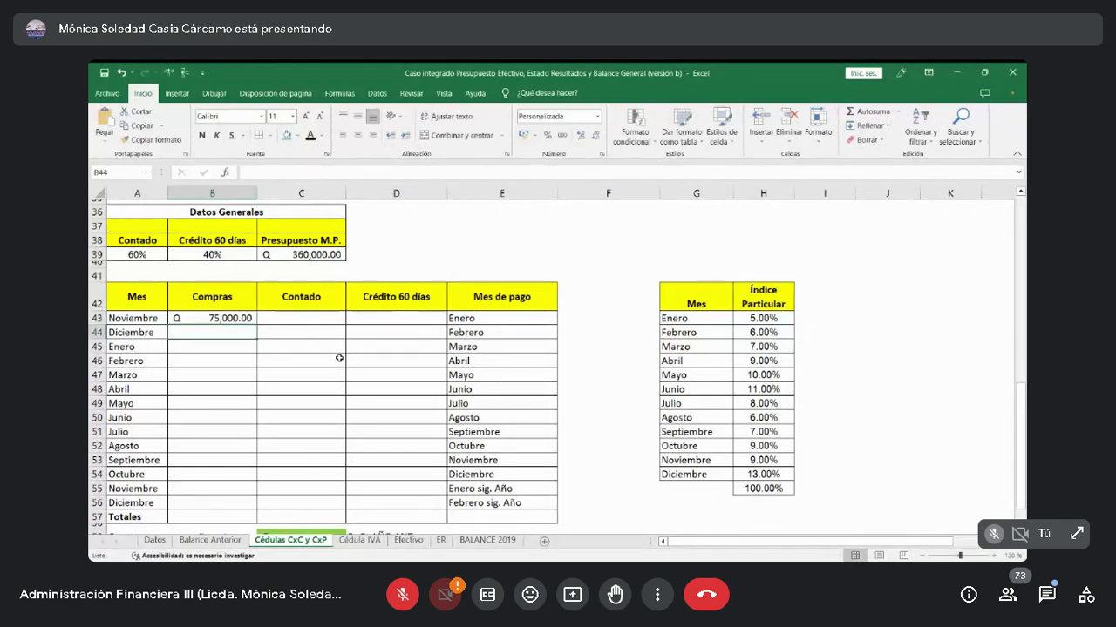
{"action": "type", "text": "105"}
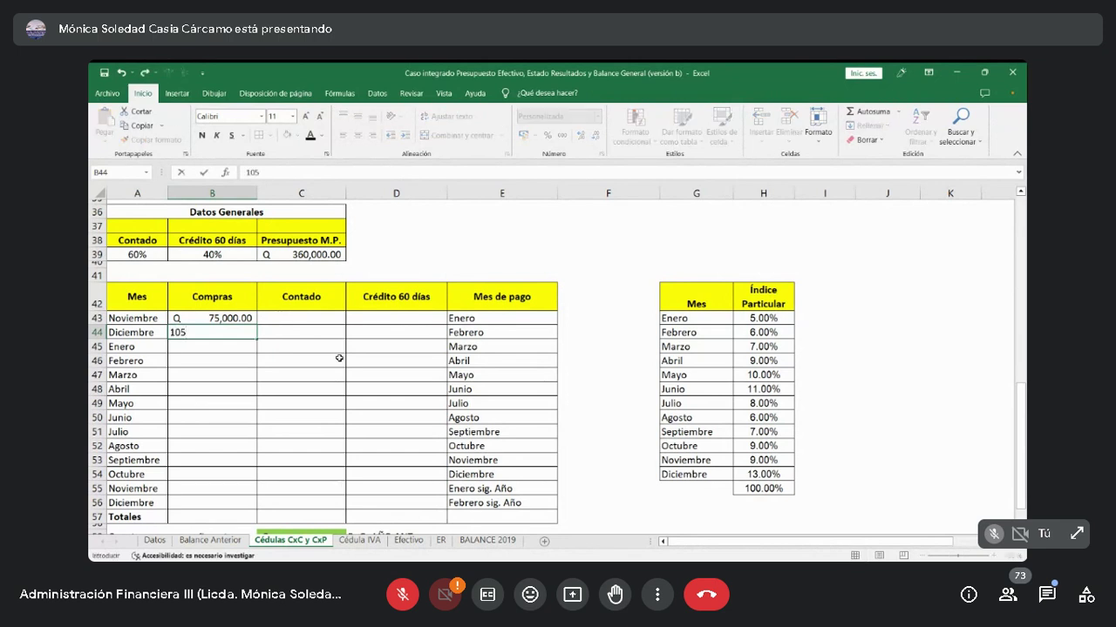
{"action": "type", "text": ",000"}
{"action": "key", "text": "Return"}
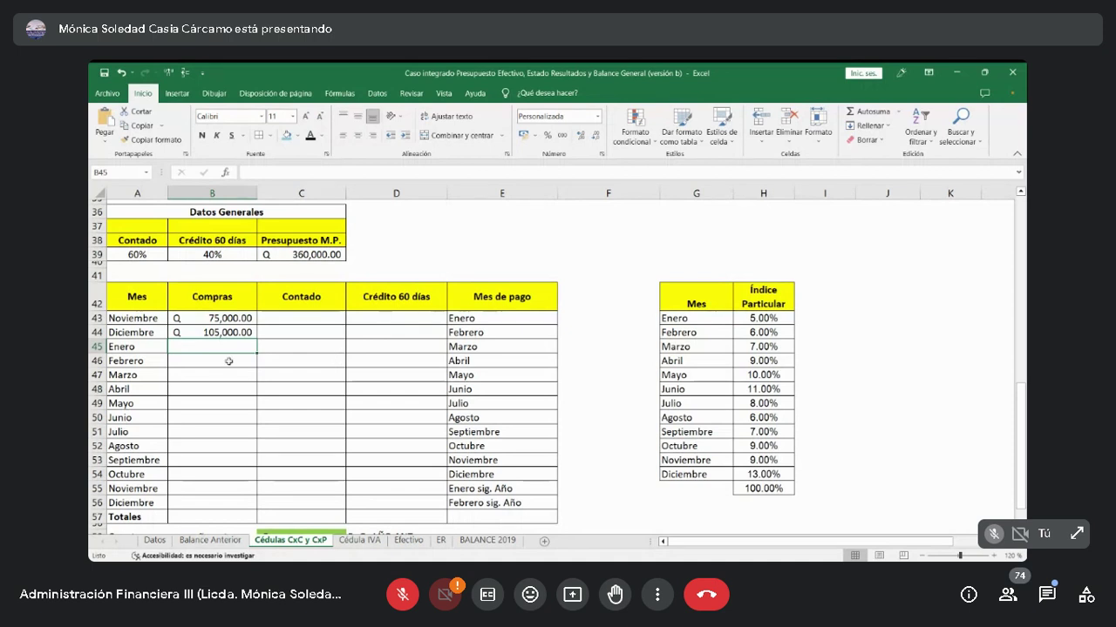
Examine the monthly Índice Particular table against the empty Compras cells from Enero to Diciembre.
{"action": "left_click_drag", "start_coordinate": [217, 346], "coordinate": [224, 496]}
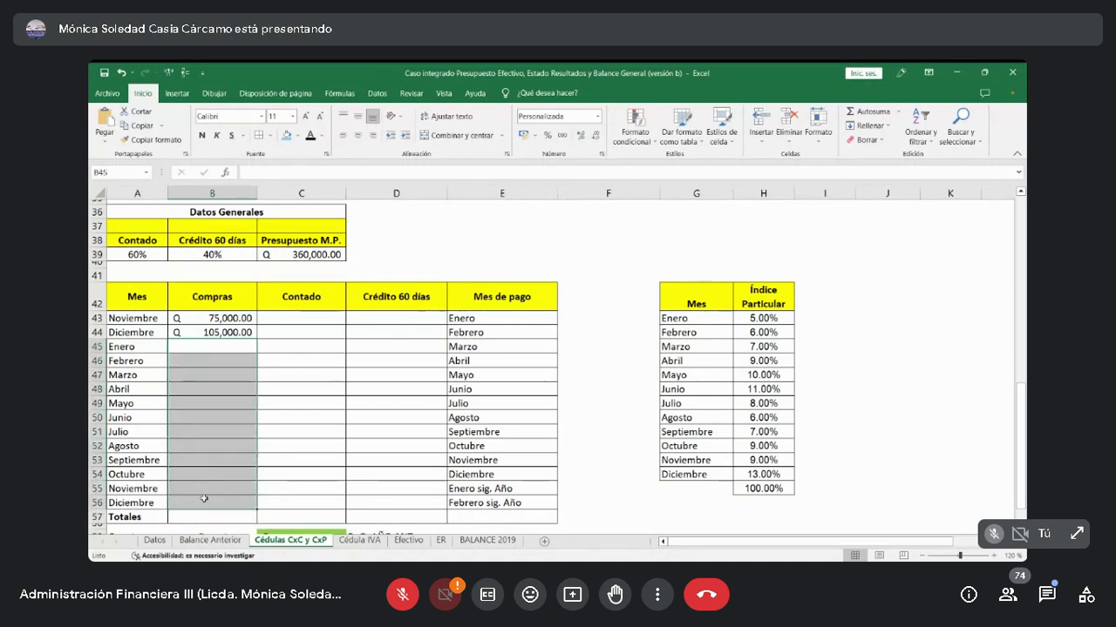
{"action": "left_click", "coordinate": [206, 354]}
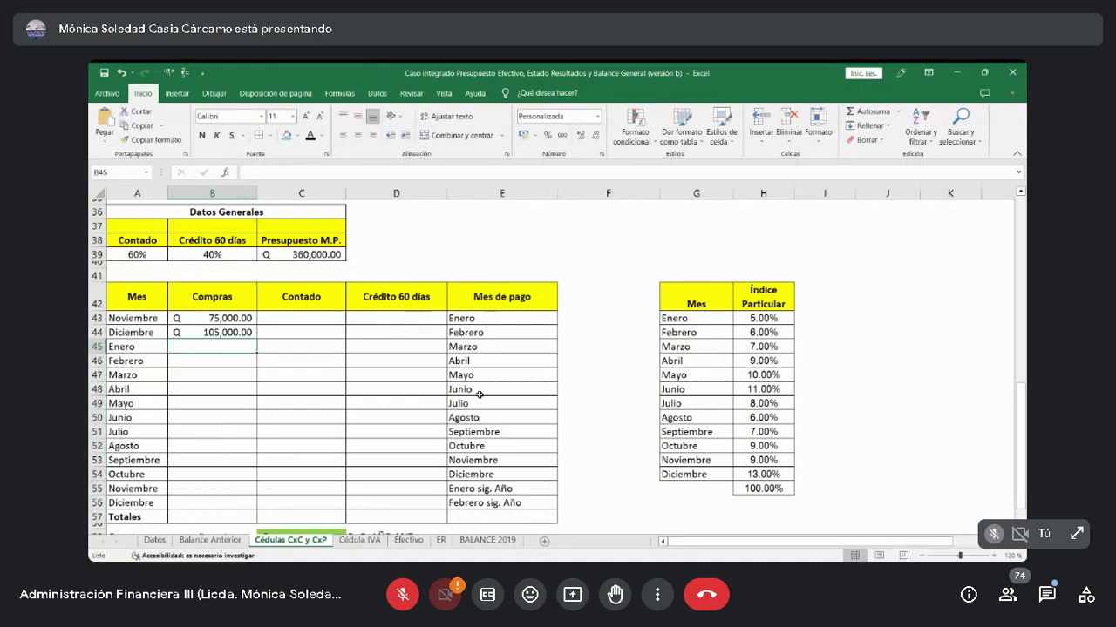
{"action": "left_click_drag", "start_coordinate": [700, 296], "coordinate": [775, 489]}
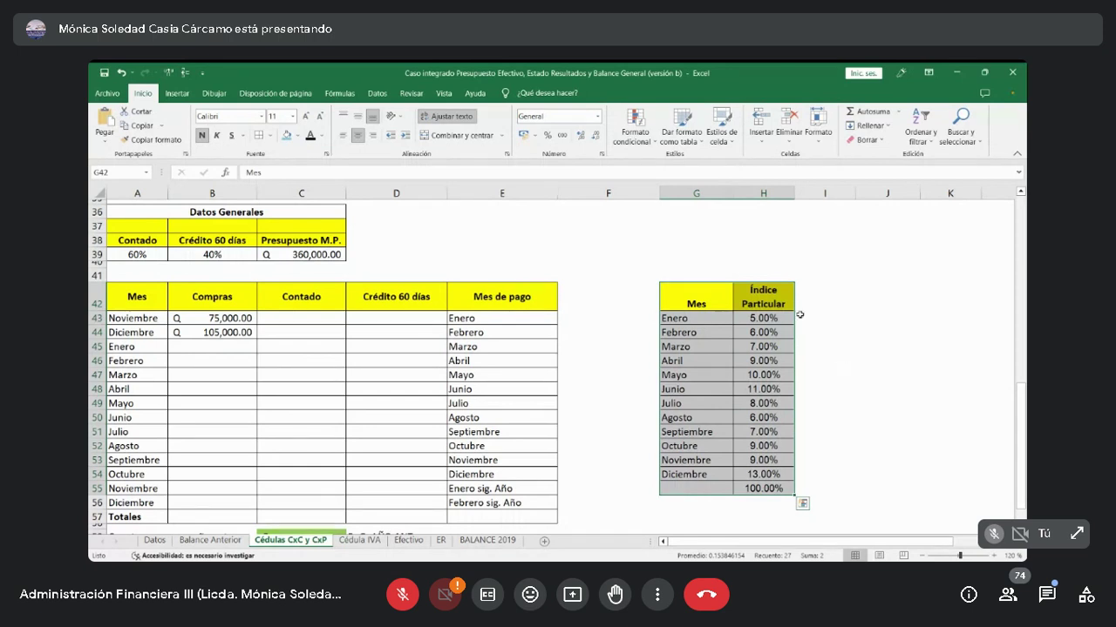
{"action": "left_click_drag", "start_coordinate": [688, 296], "coordinate": [749, 488]}
{"action": "left_click_drag", "start_coordinate": [212, 347], "coordinate": [212, 503]}
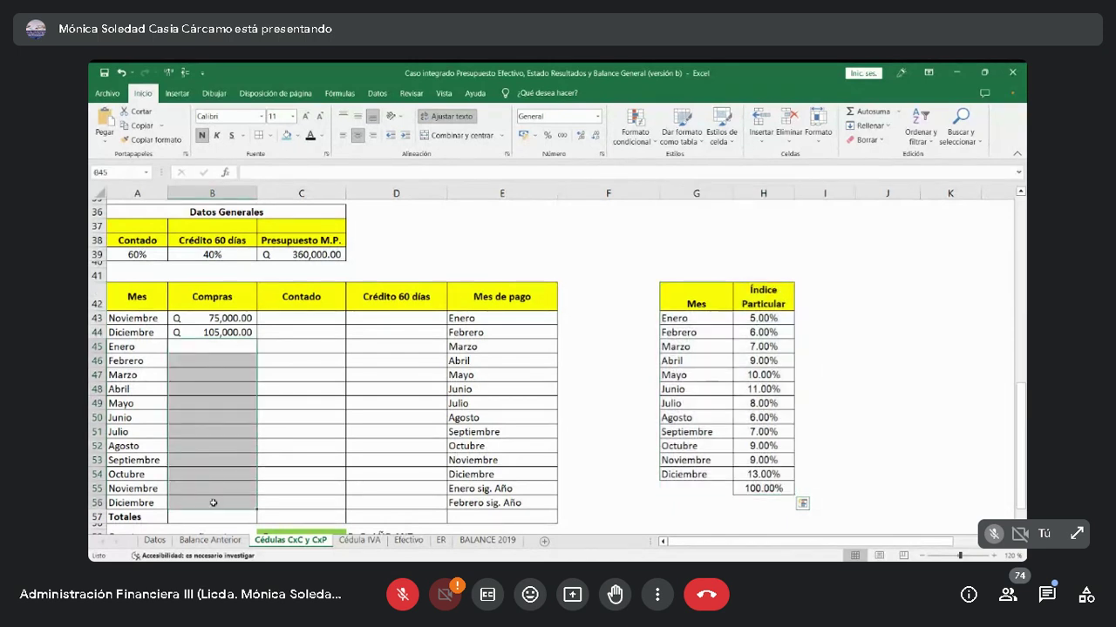
{"action": "left_click", "coordinate": [213, 503]}
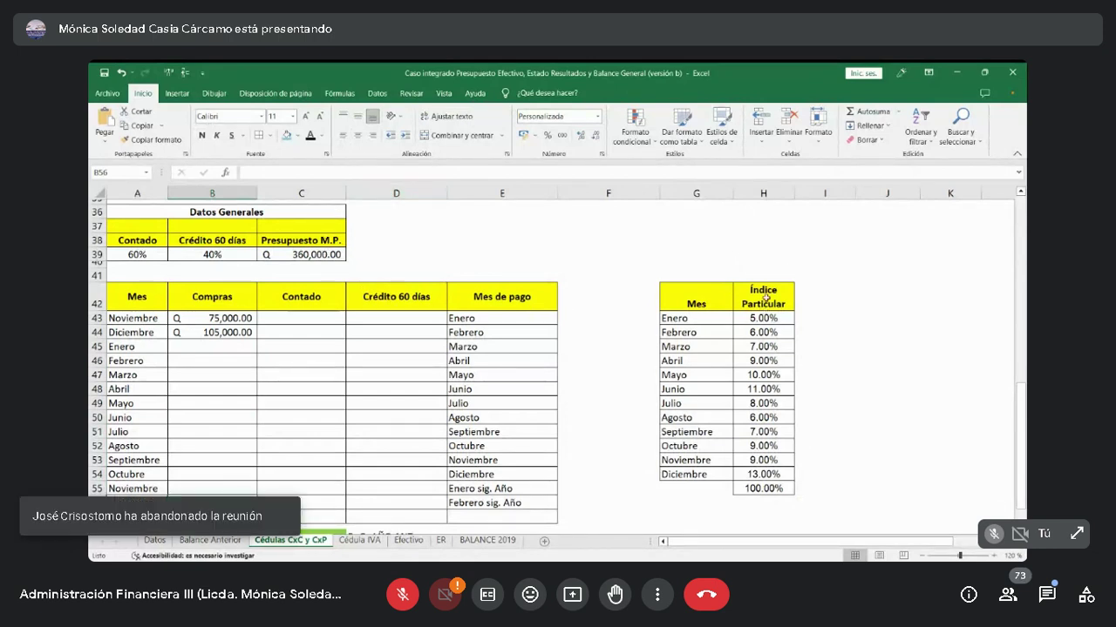
{"action": "left_click_drag", "start_coordinate": [764, 296], "coordinate": [762, 488]}
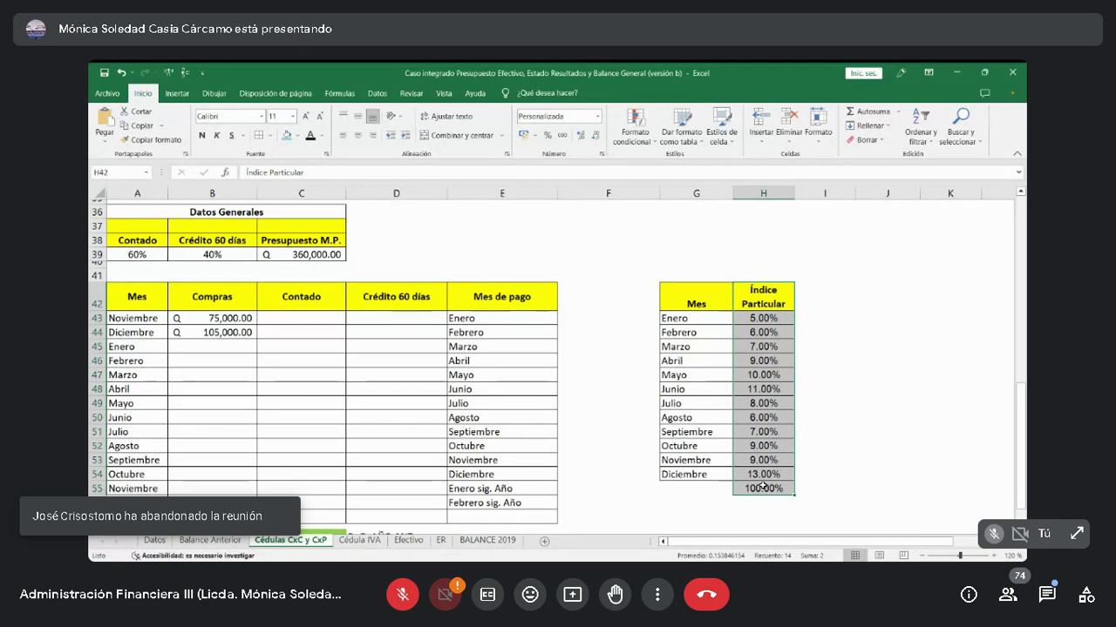
Review the monthly unit sales in the table beside the receivables schedule.
{"action": "scroll", "coordinate": [764, 479], "scroll_direction": "up", "scroll_amount": 11}
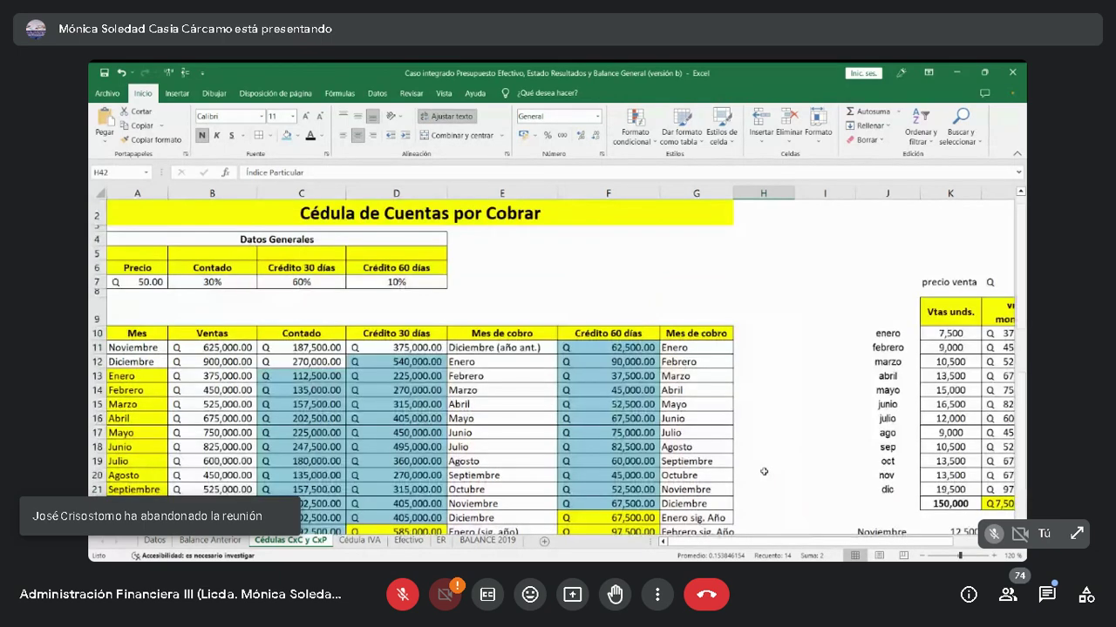
{"action": "scroll", "coordinate": [763, 472], "scroll_direction": "right", "scroll_amount": 2}
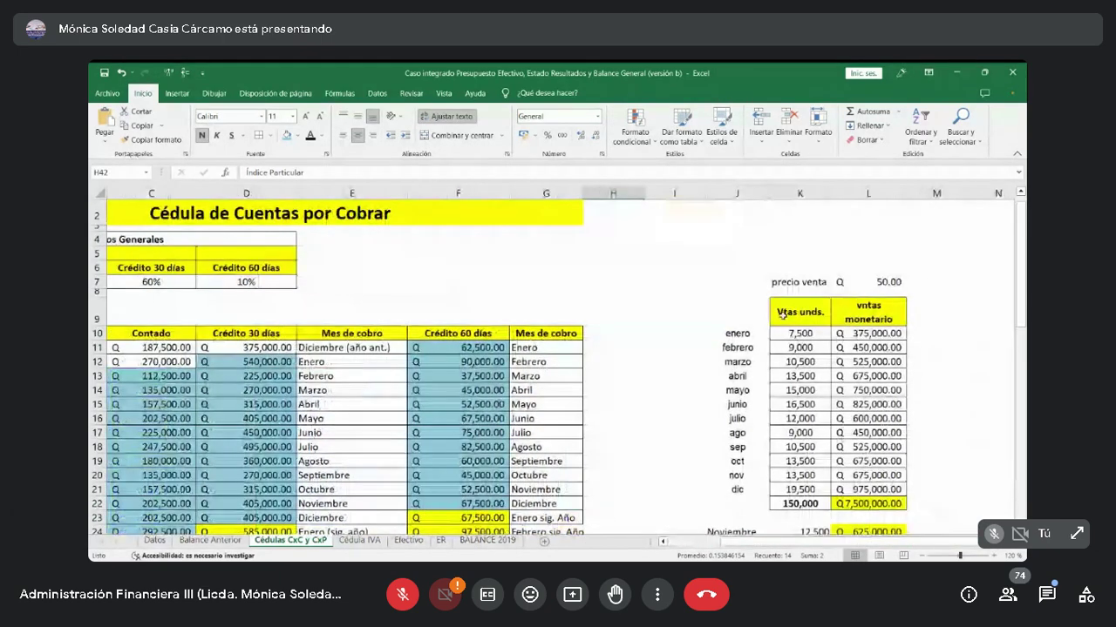
{"action": "left_click_drag", "start_coordinate": [782, 313], "coordinate": [794, 491]}
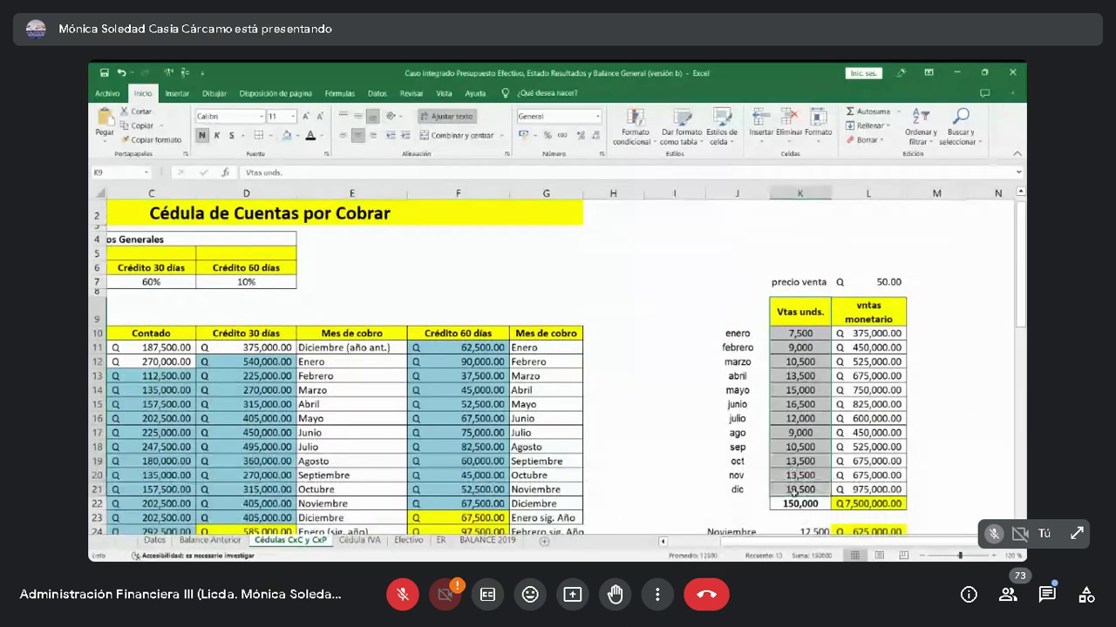
{"action": "left_click", "coordinate": [682, 333]}
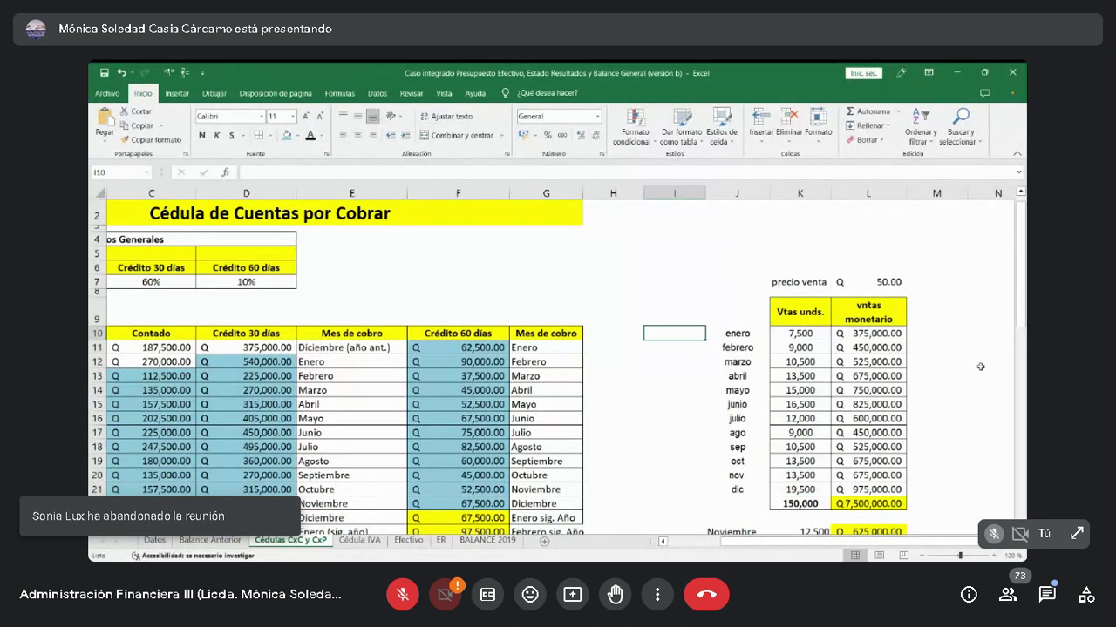
Calculate enero's share of unit sales in I10 with =K10/$K$22 and format it as a percentage.
{"action": "type", "text": "=K10/"}
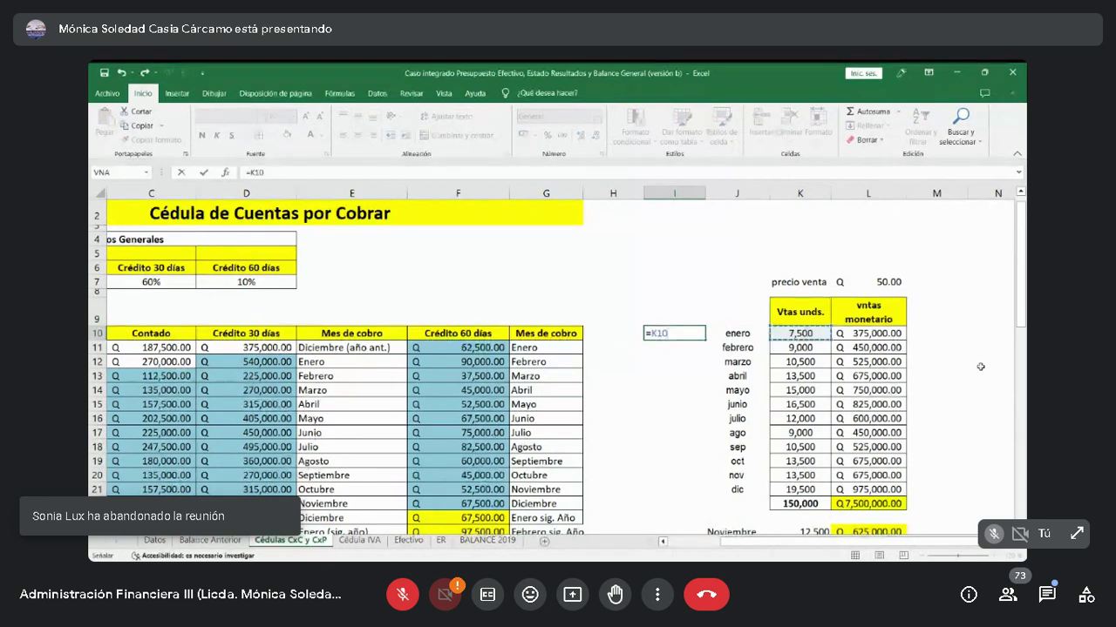
{"action": "left_click", "coordinate": [799, 504]}
{"action": "key", "text": "Return"}
{"action": "key", "text": "Up"}
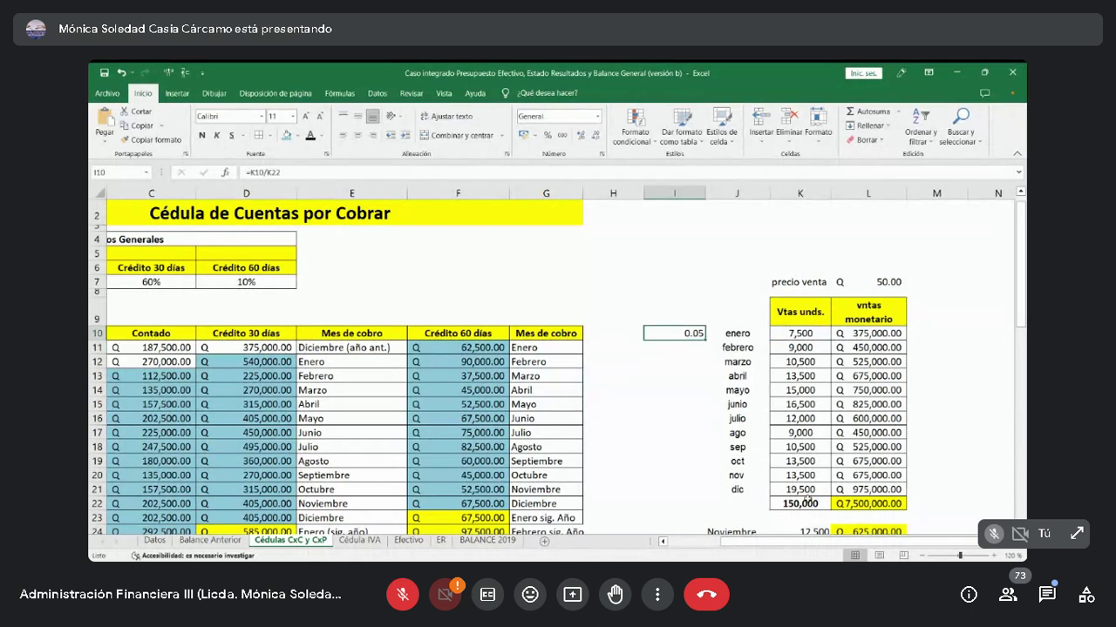
{"action": "left_click", "coordinate": [548, 136]}
{"action": "left_click", "coordinate": [275, 172]}
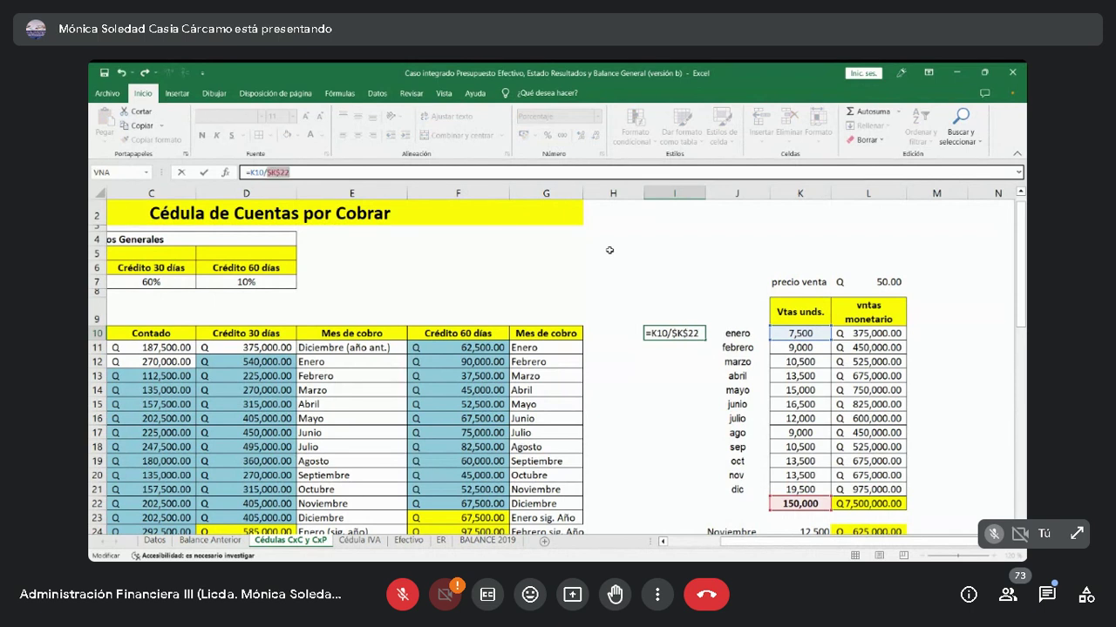
{"action": "key", "text": "Escape"}
{"action": "key", "text": "ctrl+c"}
{"action": "key", "text": "shift+Down"}
{"action": "key", "text": "shift+Down"}
{"action": "key", "text": "shift+Down"}
{"action": "key", "text": "shift+Down"}
{"action": "key", "text": "shift+Down"}
{"action": "key", "text": "shift+Down"}
{"action": "key", "text": "shift+Down"}
{"action": "key", "text": "shift+Down"}
{"action": "key", "text": "shift+Down"}
{"action": "key", "text": "shift+Down"}
{"action": "key", "text": "shift+Down"}
{"action": "key", "text": "shift+Down"}
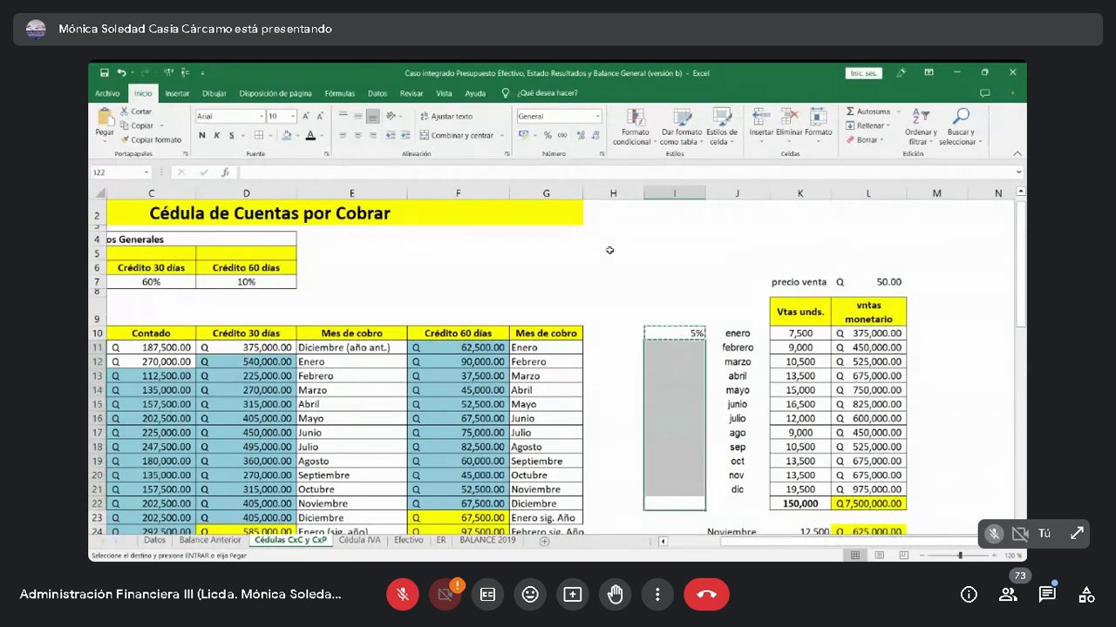
{"action": "left_click", "coordinate": [674, 489]}
{"action": "key", "text": "Up"}
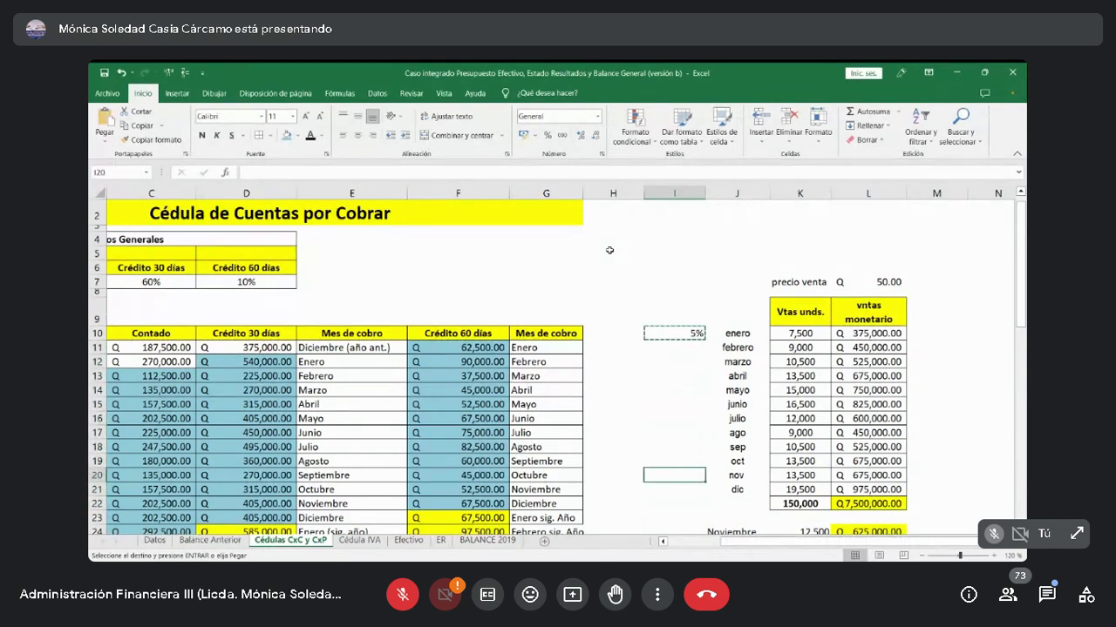
{"action": "key", "text": "Escape"}
Fill the I10 share formula down to dic in I21 and centre the percentages.
{"action": "left_click", "coordinate": [683, 334]}
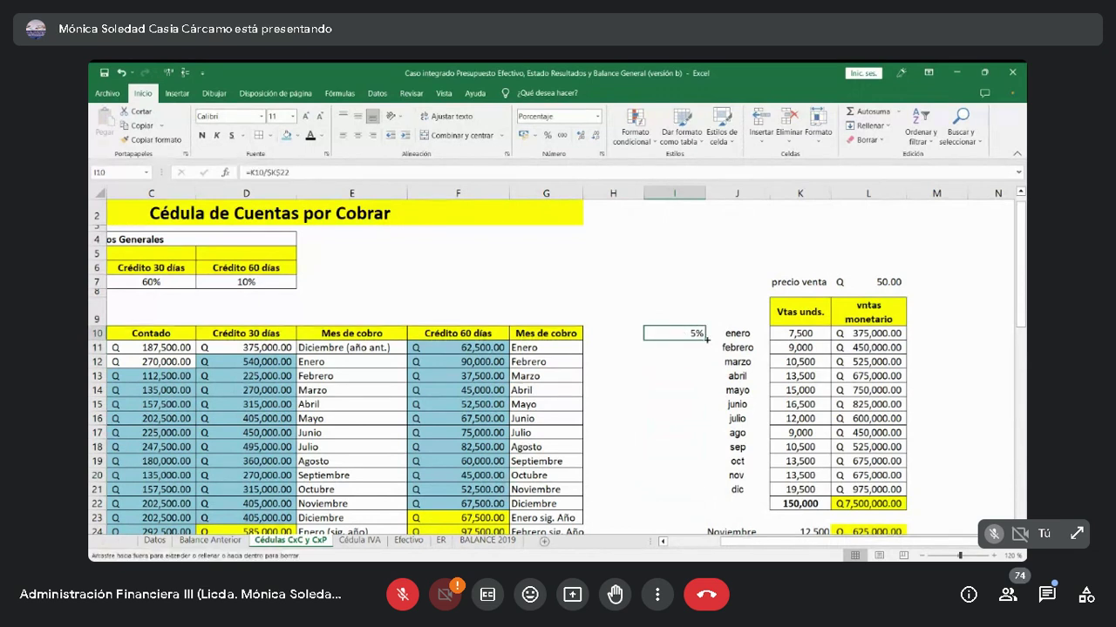
{"action": "left_click_drag", "start_coordinate": [706, 338], "coordinate": [706, 493]}
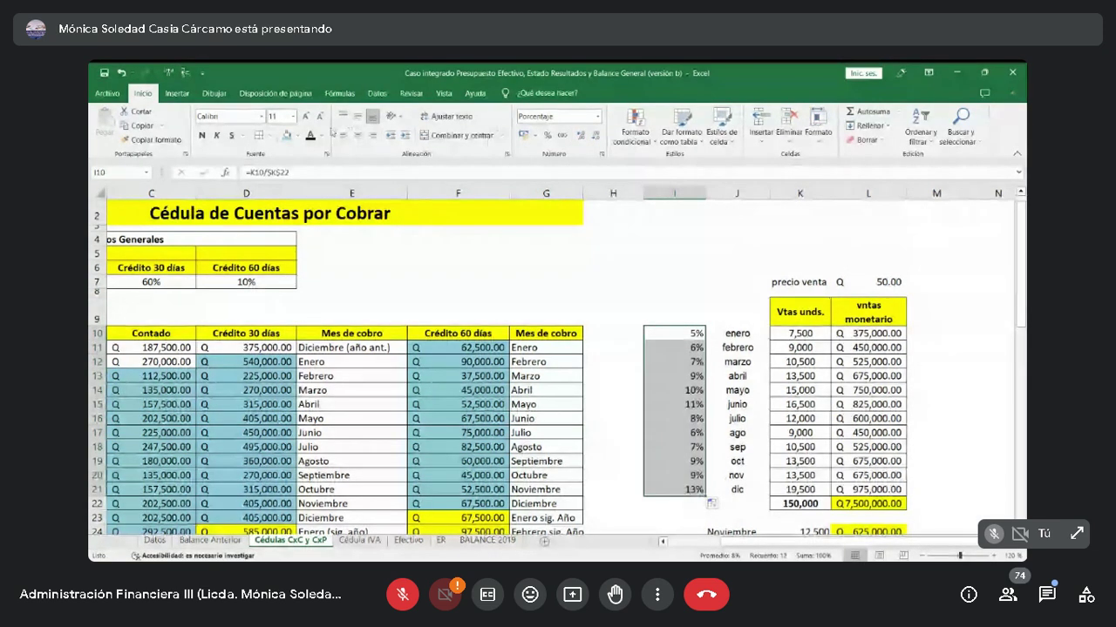
{"action": "key", "text": "alt+o"}
{"action": "key", "text": "a"}
{"action": "key", "text": "c"}
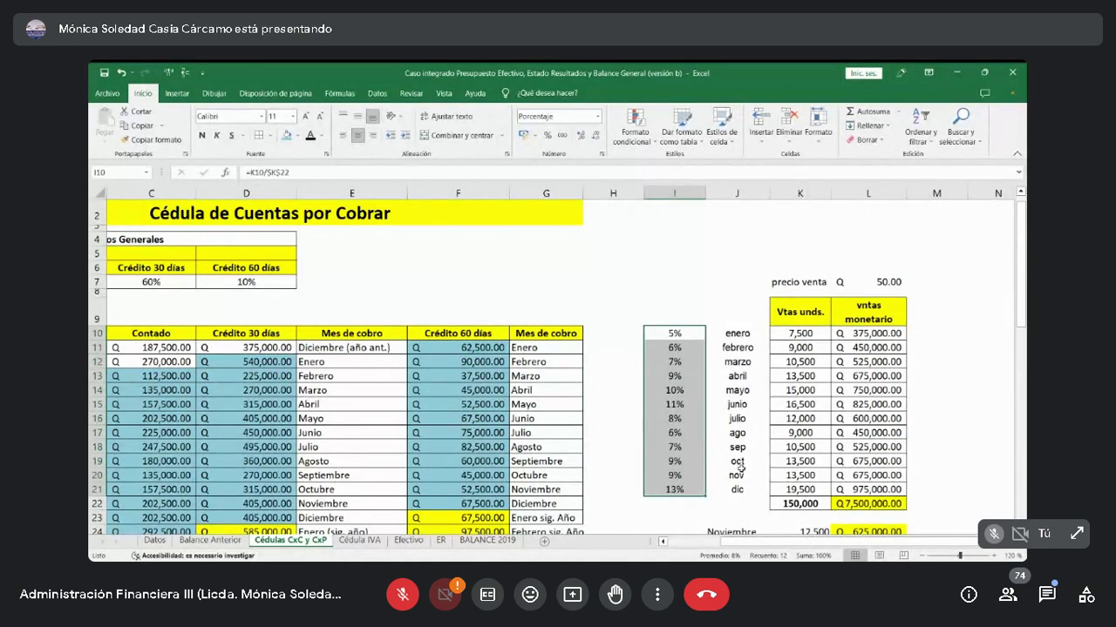
Compare the monthly Índice Particular percentages in the payables schedule with the shares calculated from the monthly unit sales.
{"action": "scroll", "coordinate": [741, 471], "scroll_direction": "down", "scroll_amount": 7}
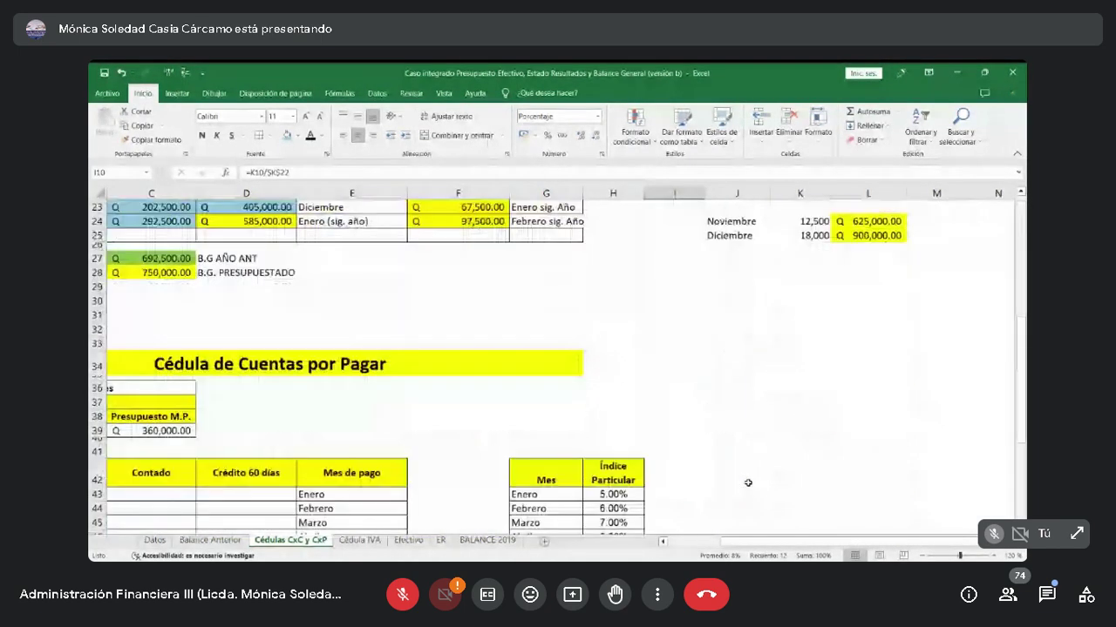
{"action": "scroll", "coordinate": [747, 482], "scroll_direction": "down", "scroll_amount": 5}
{"action": "left_click_drag", "start_coordinate": [623, 285], "coordinate": [642, 441]}
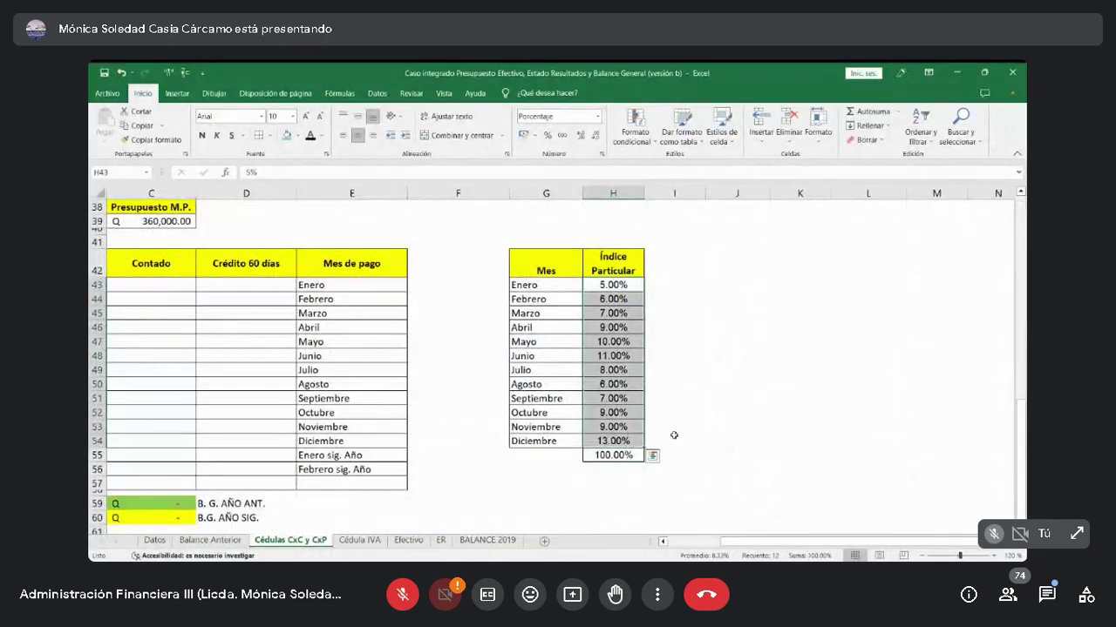
{"action": "scroll", "coordinate": [674, 435], "scroll_direction": "up", "scroll_amount": 12}
{"action": "left_click", "coordinate": [808, 333]}
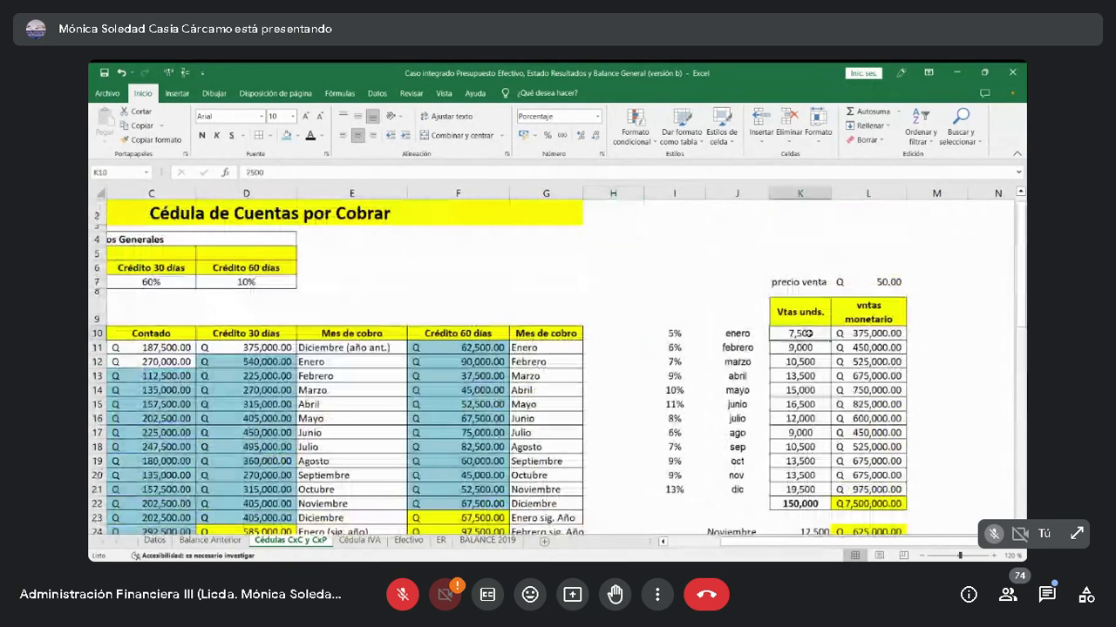
{"action": "left_click_drag", "start_coordinate": [808, 332], "coordinate": [807, 490]}
{"action": "scroll", "coordinate": [507, 427], "scroll_direction": "down", "scroll_amount": 12}
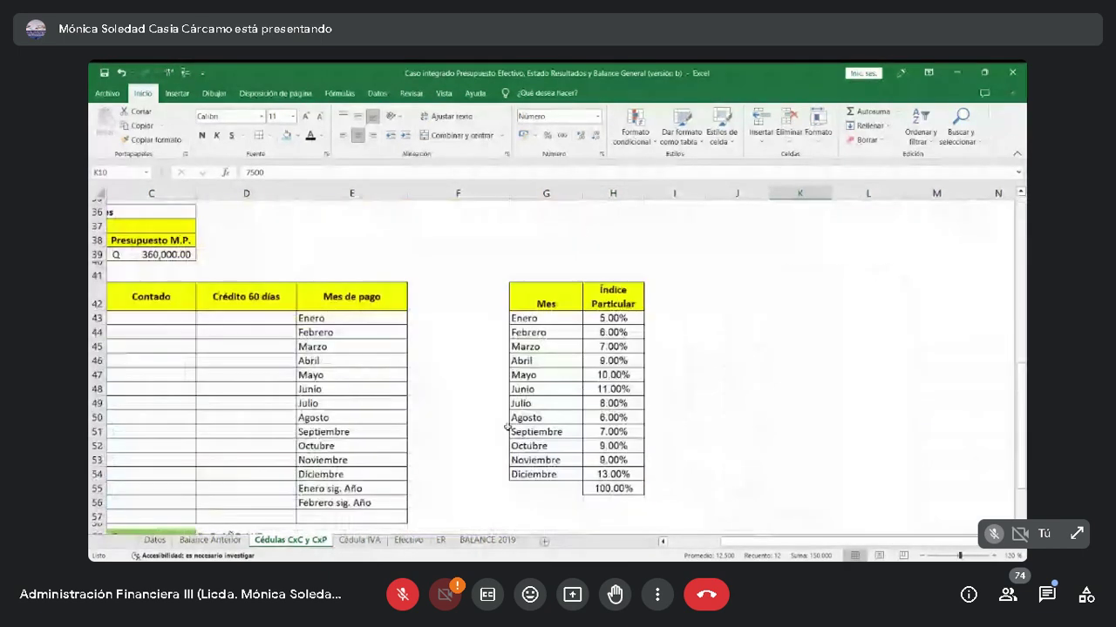
{"action": "scroll", "coordinate": [507, 427], "scroll_direction": "down", "scroll_amount": 2}
{"action": "scroll", "coordinate": [508, 427], "scroll_direction": "left", "scroll_amount": 2}
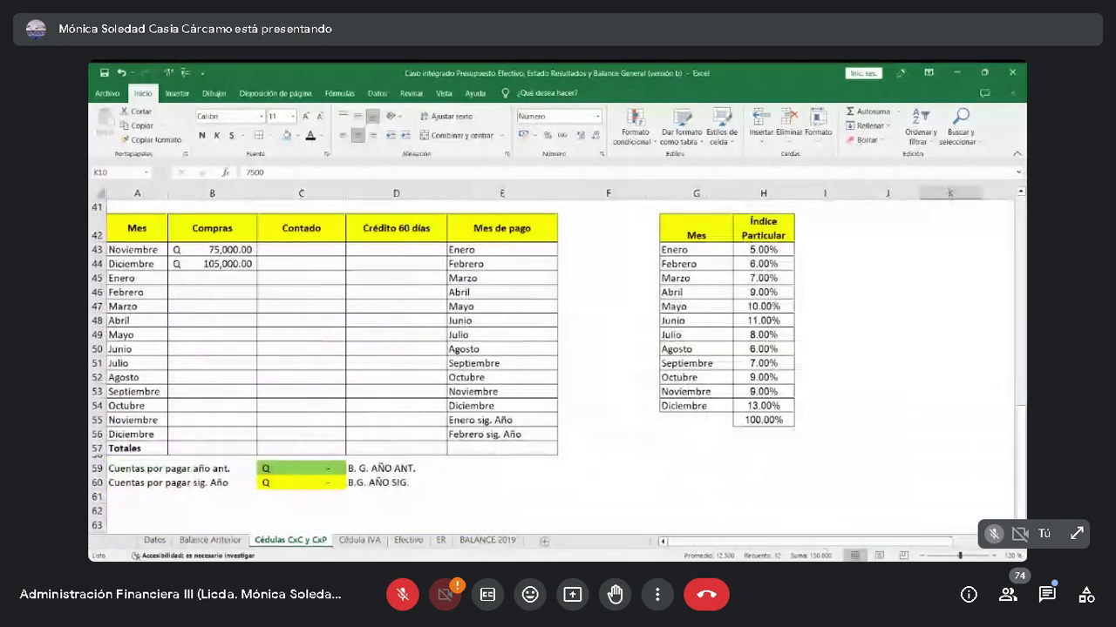
{"action": "left_click_drag", "start_coordinate": [752, 249], "coordinate": [766, 394]}
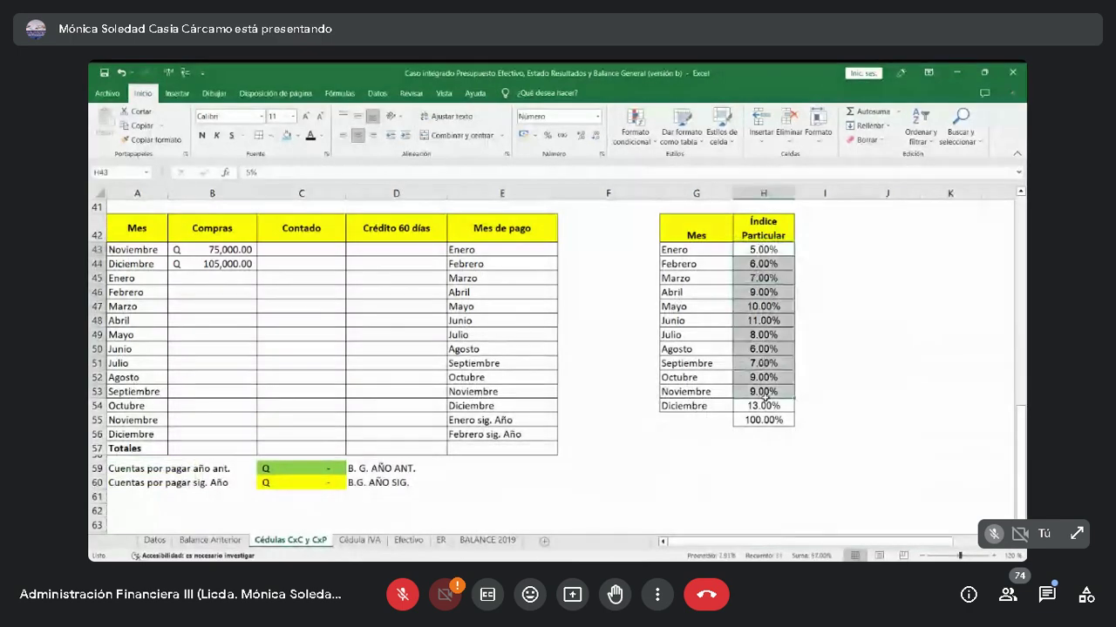
Calculate the Enero purchases in B45 as the Presupuesto M.P. times Enero's particular index, =C39*H43.
{"action": "left_click", "coordinate": [204, 284]}
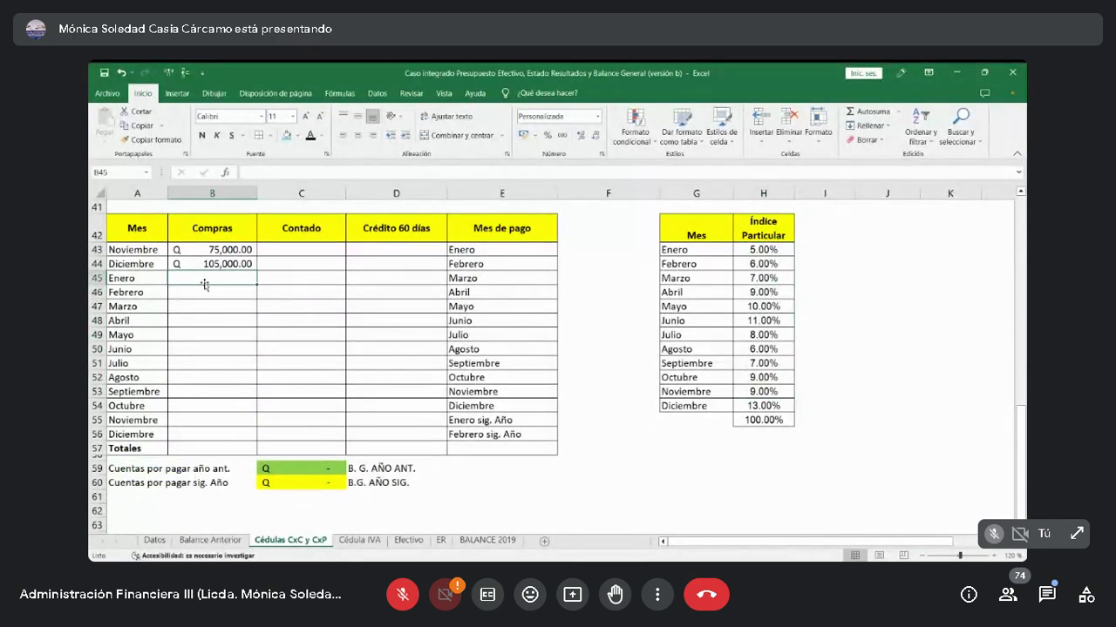
{"action": "scroll", "coordinate": [204, 285], "scroll_direction": "up", "scroll_amount": 2}
{"action": "left_click", "coordinate": [303, 255]}
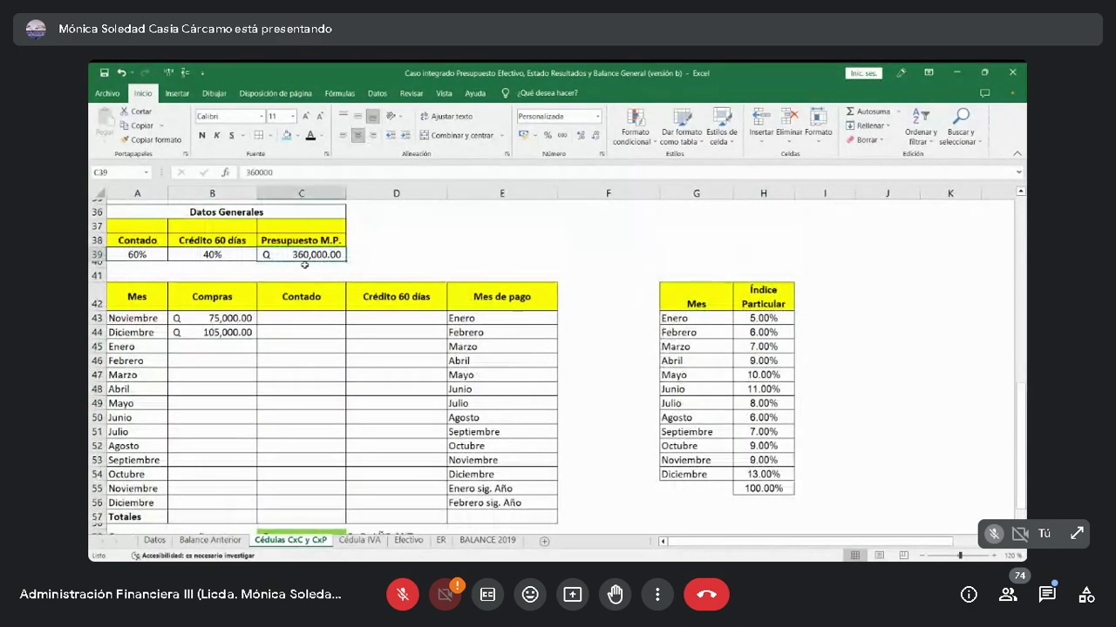
{"action": "left_click", "coordinate": [212, 346]}
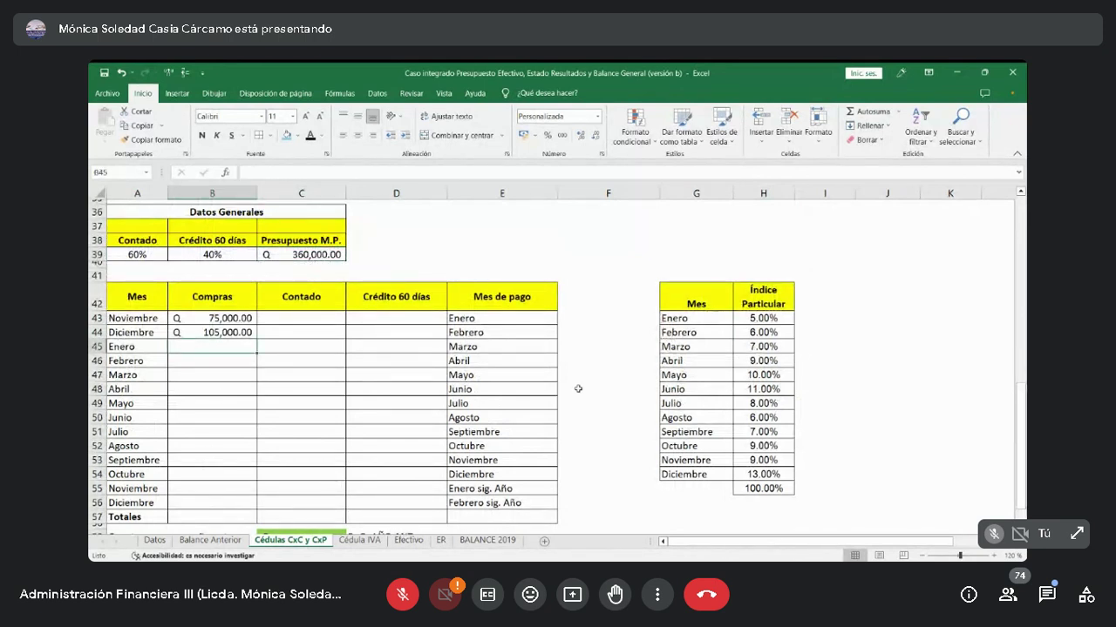
{"action": "type", "text": "="}
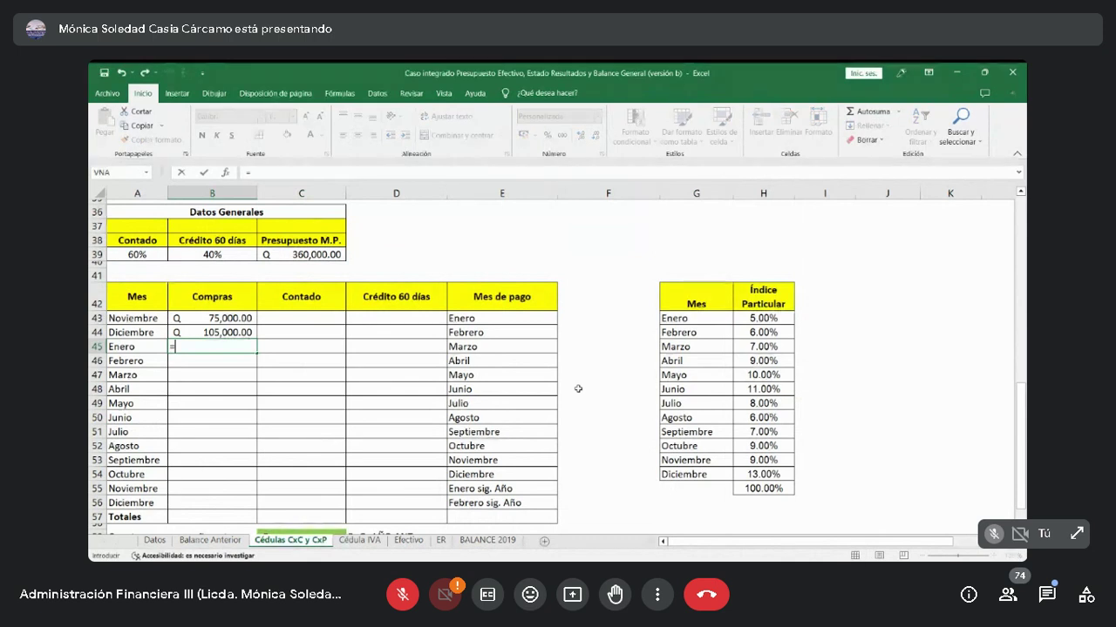
{"action": "left_click", "coordinate": [313, 256]}
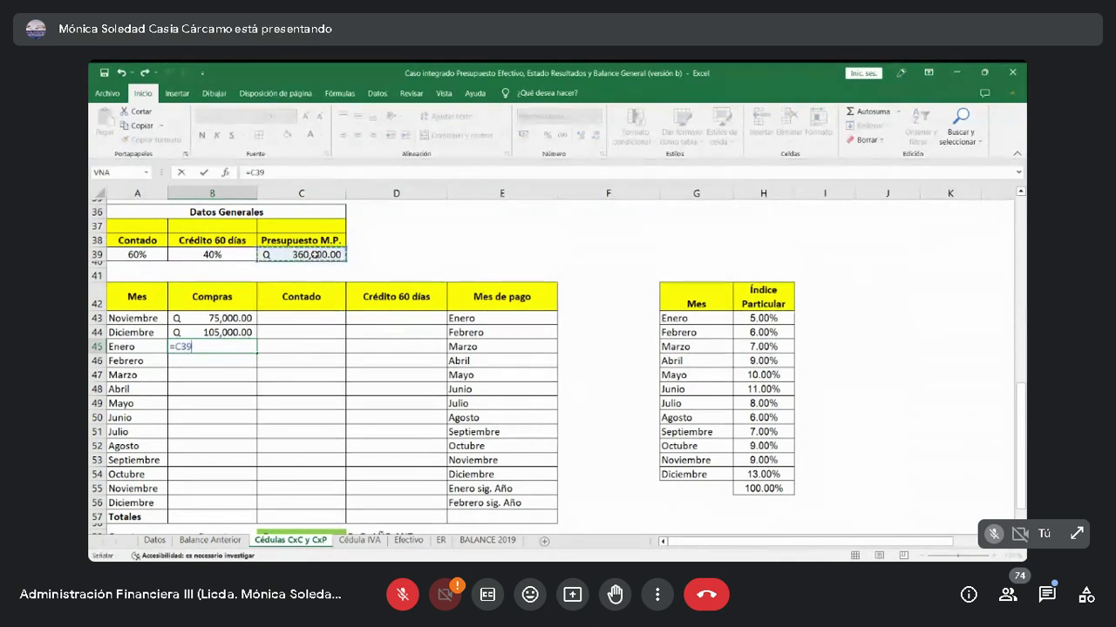
{"action": "type", "text": "*"}
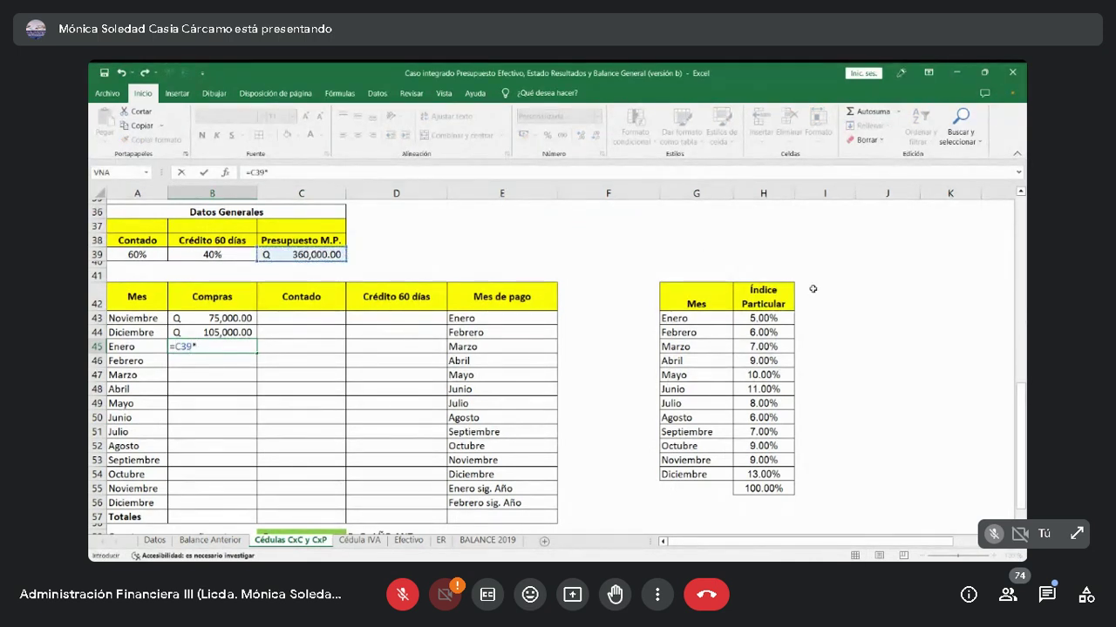
{"action": "left_click", "coordinate": [772, 323]}
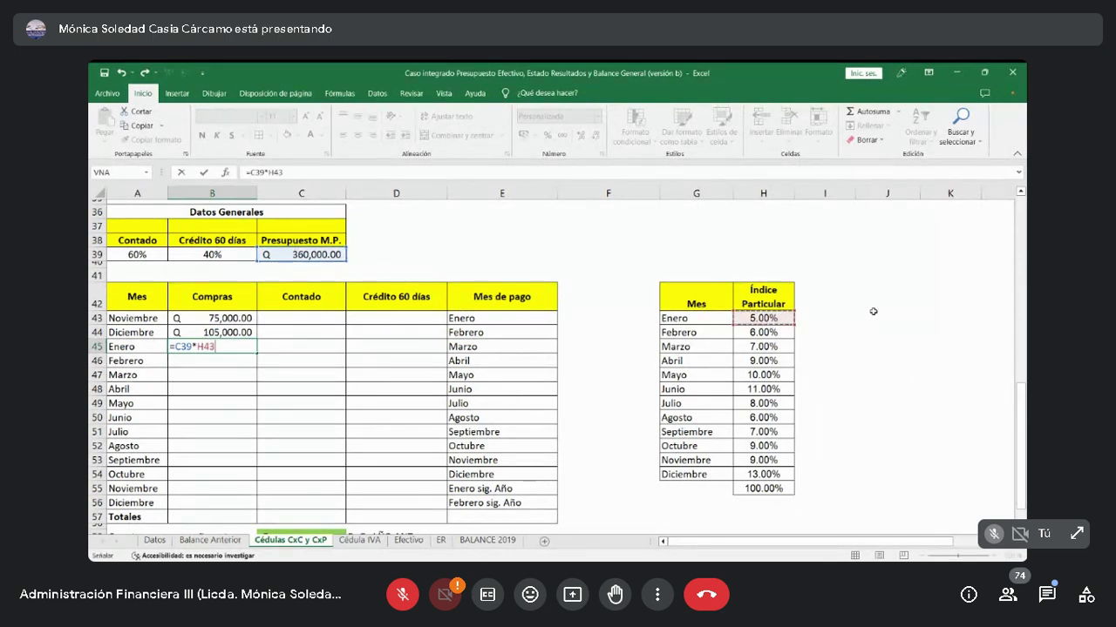
{"action": "key", "text": "Return"}
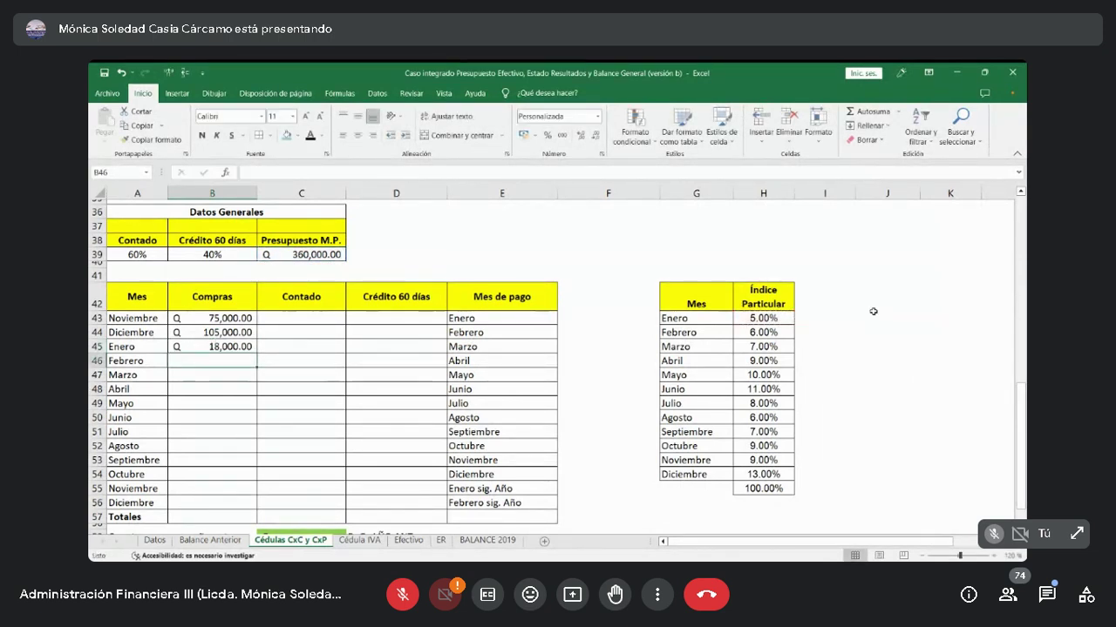
Calculate the Febrero purchases in B46 as the Presupuesto M.P. times Febrero's particular index, =C39*H44.
{"action": "type", "text": "="}
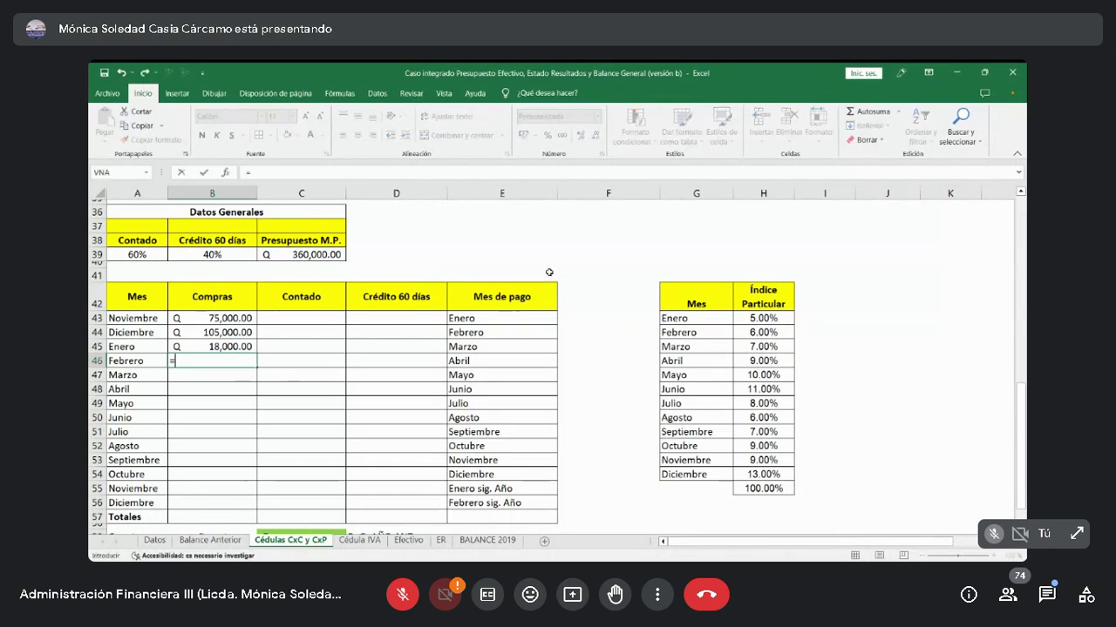
{"action": "left_click", "coordinate": [307, 253]}
{"action": "type", "text": "*"}
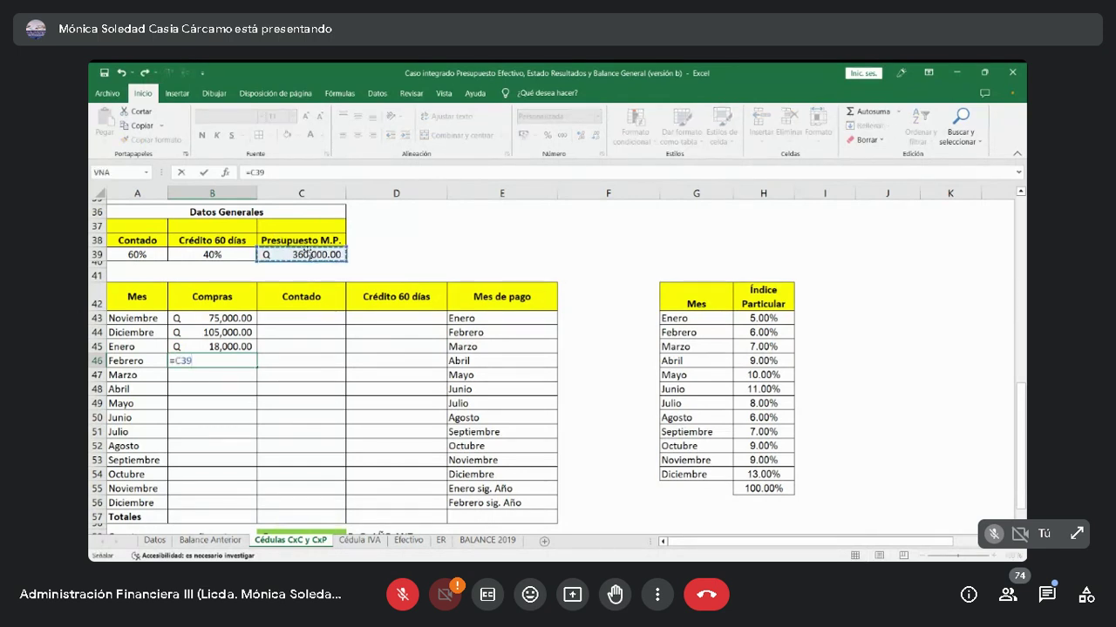
{"action": "left_click", "coordinate": [767, 332]}
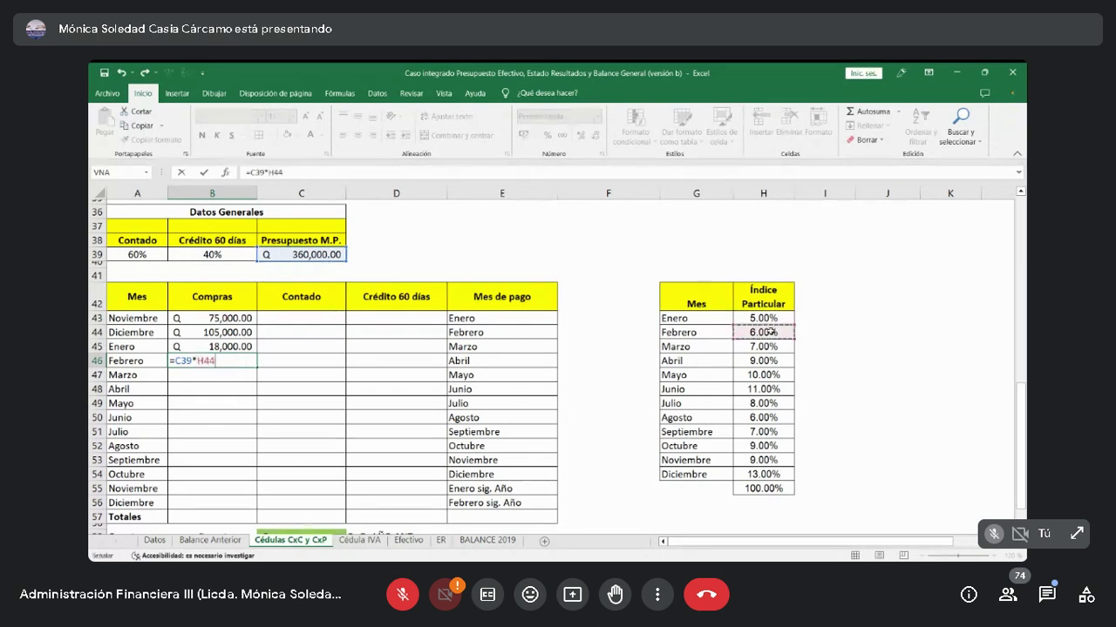
{"action": "key", "text": "ctrl+Return"}
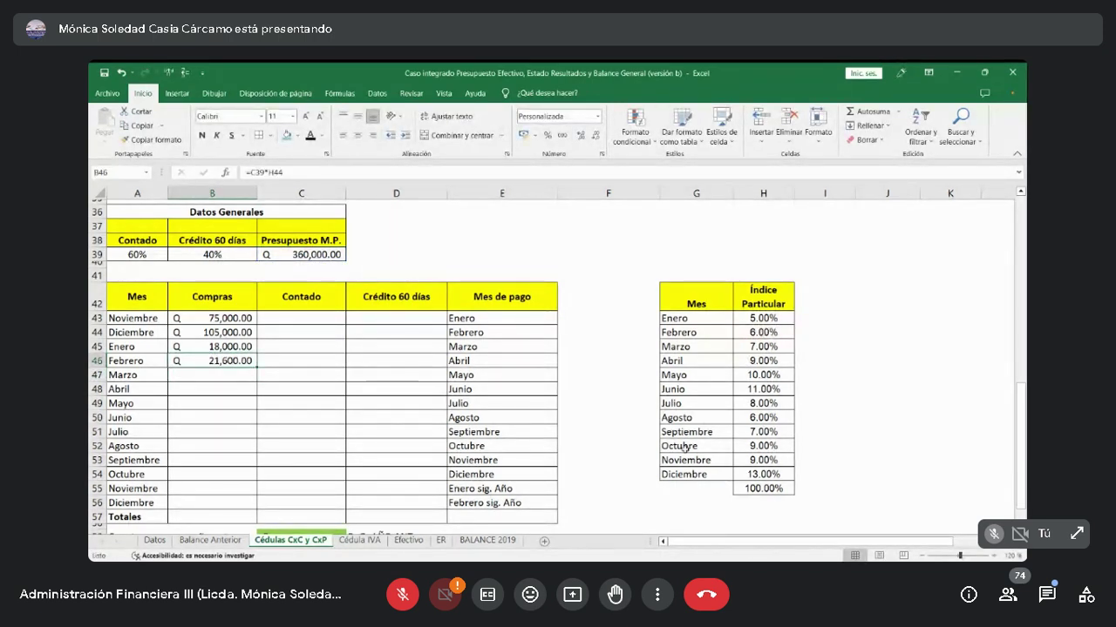
Make the budget reference in the Febrero purchases formula absolute, =$C$39*H44, and fill it down to Diciembre in B56.
{"action": "left_click", "coordinate": [267, 173]}
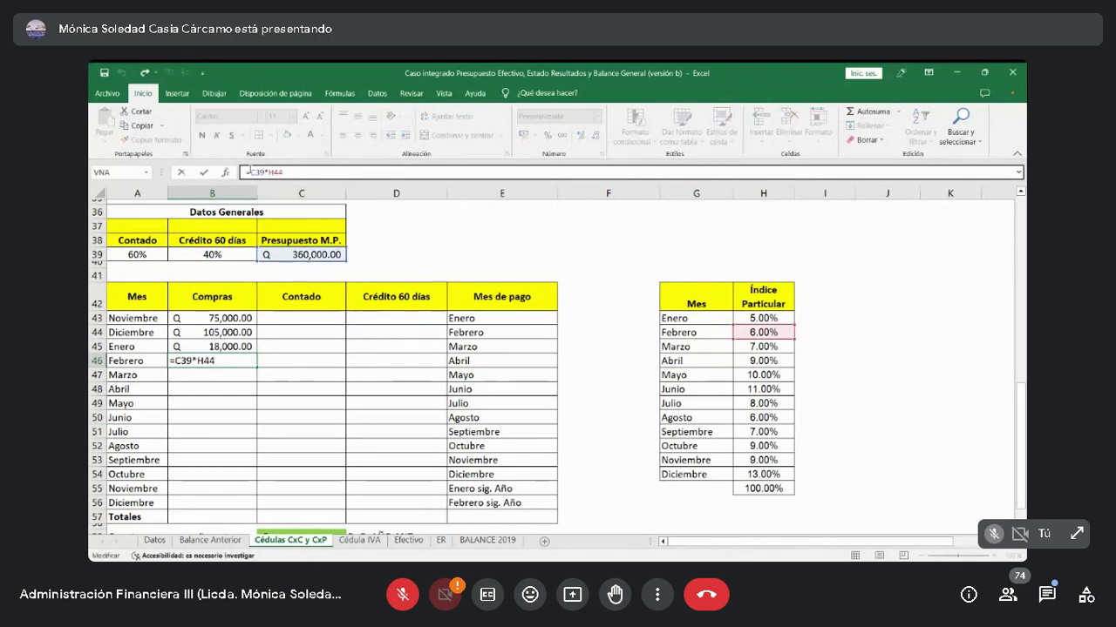
{"action": "left_click", "coordinate": [249, 171]}
{"action": "key", "text": "F4"}
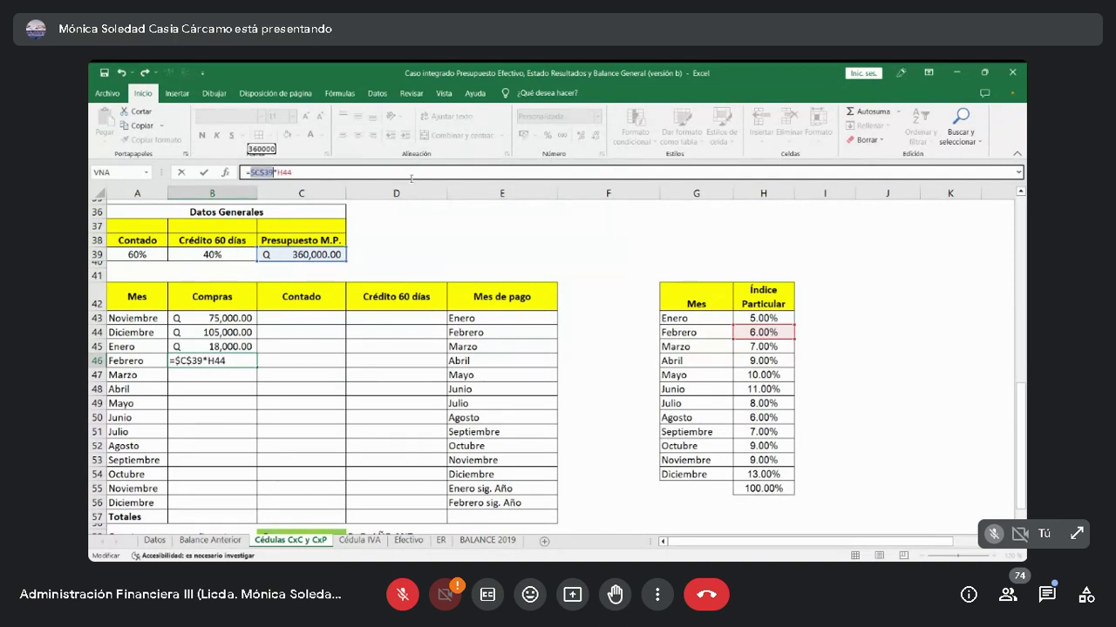
{"action": "key", "text": "ctrl+Return"}
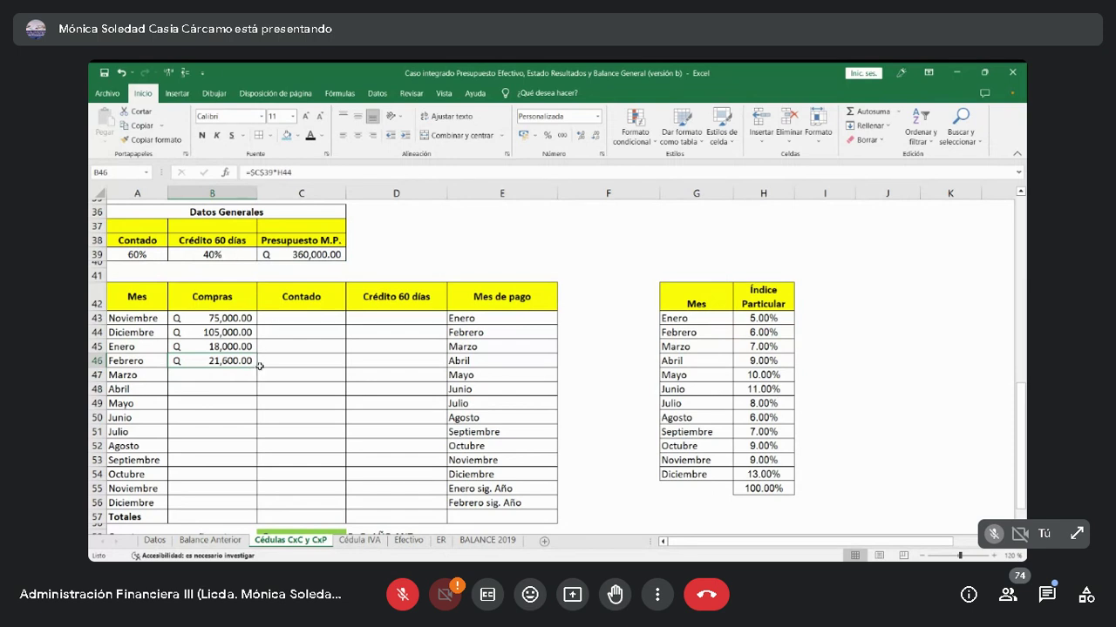
{"action": "left_click_drag", "start_coordinate": [257, 370], "coordinate": [246, 504]}
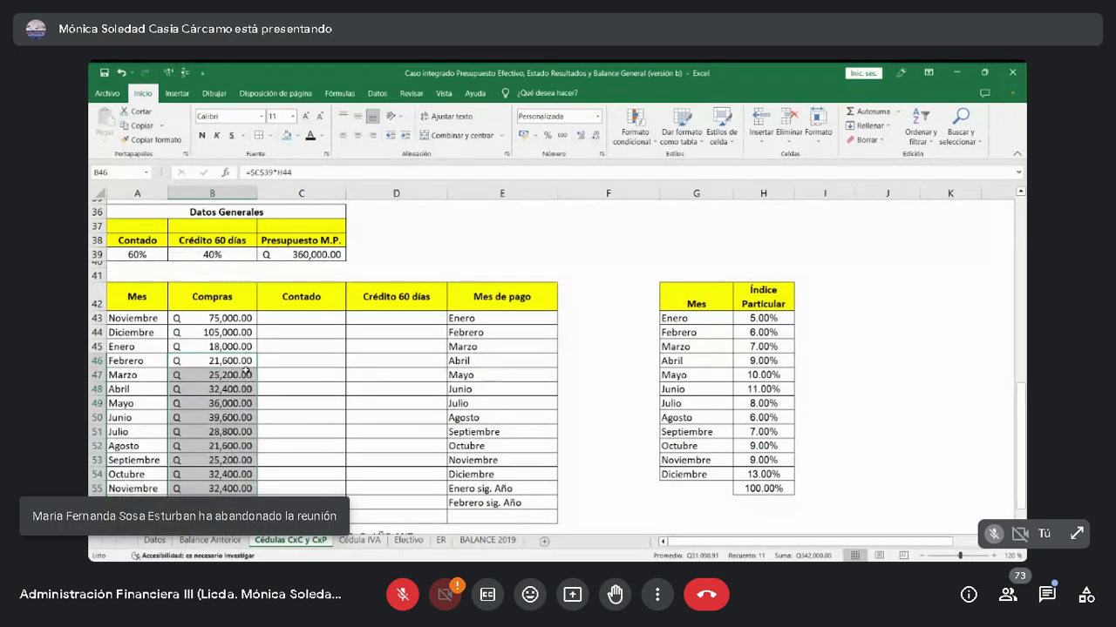
Check that the Agosto and Noviembre purchase formulas refer to the budget and to their own month's index.
{"action": "left_click", "coordinate": [247, 373]}
{"action": "left_click", "coordinate": [223, 446]}
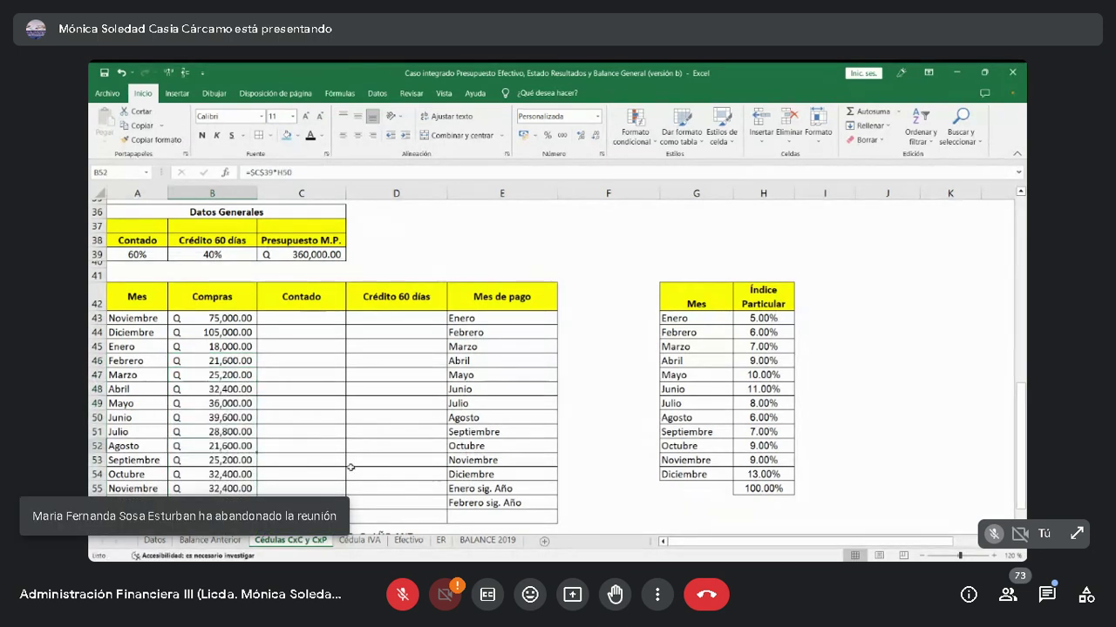
{"action": "key", "text": "F2"}
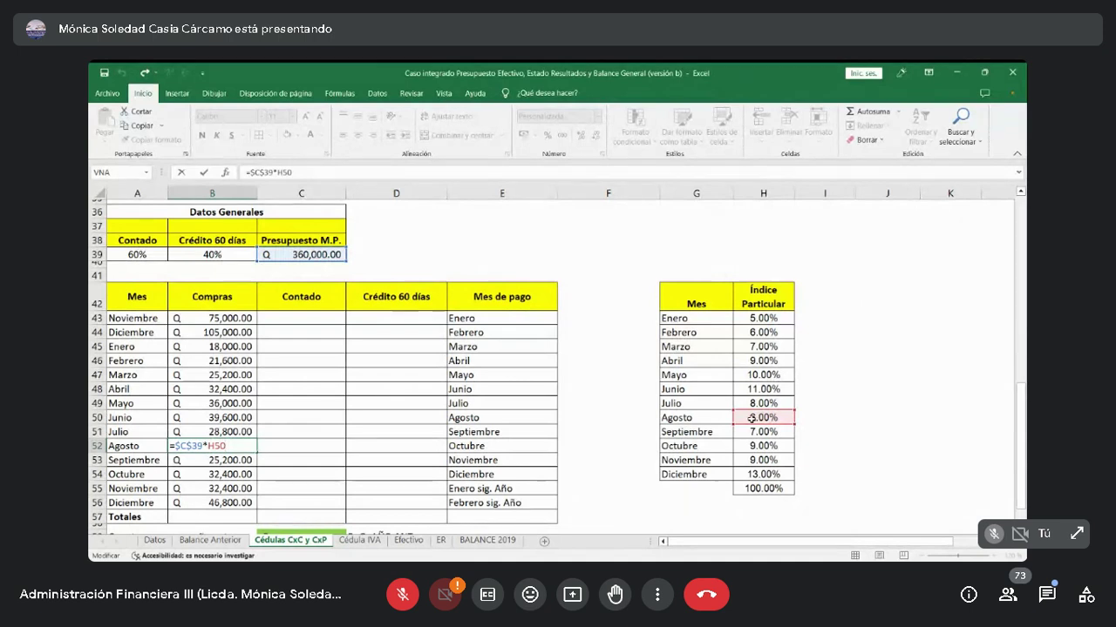
{"action": "key", "text": "Return"}
{"action": "left_click", "coordinate": [237, 489]}
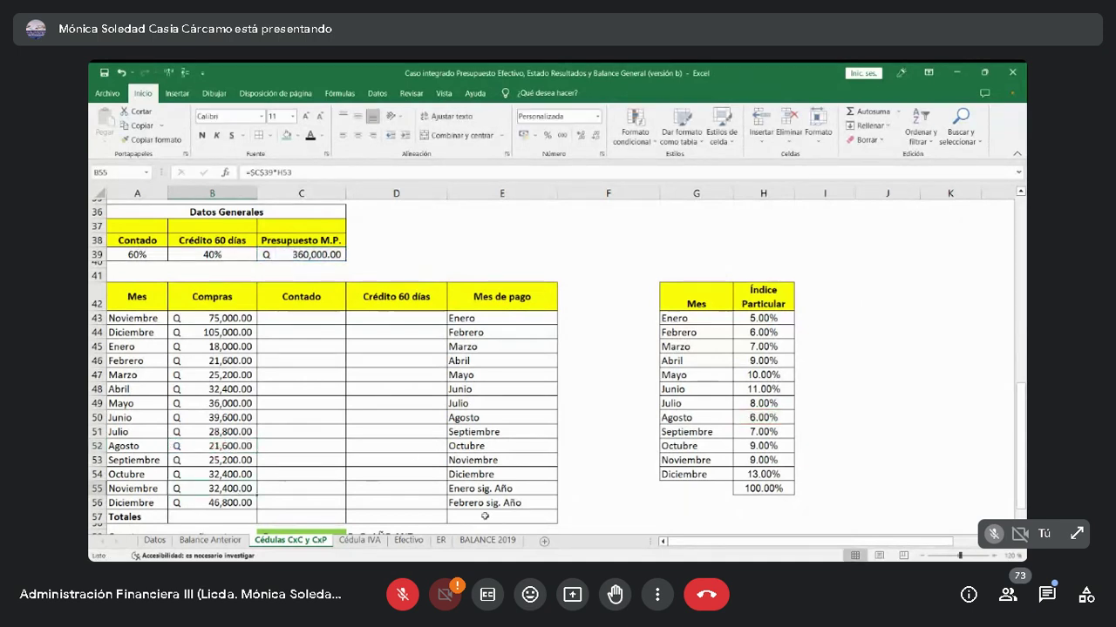
{"action": "key", "text": "F2"}
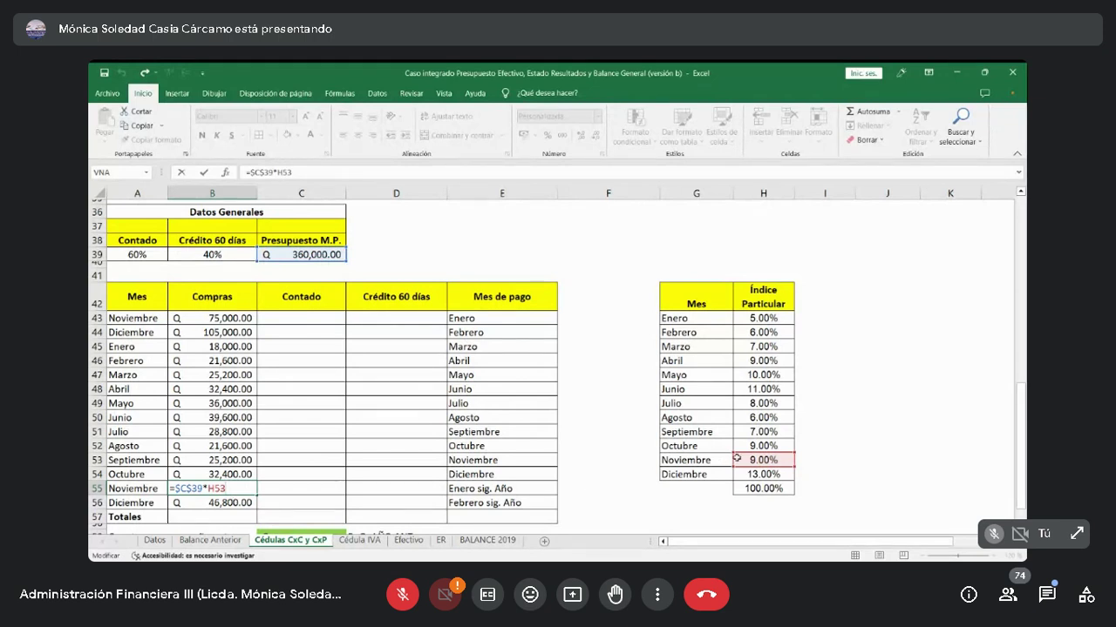
{"action": "key", "text": "ctrl+Return"}
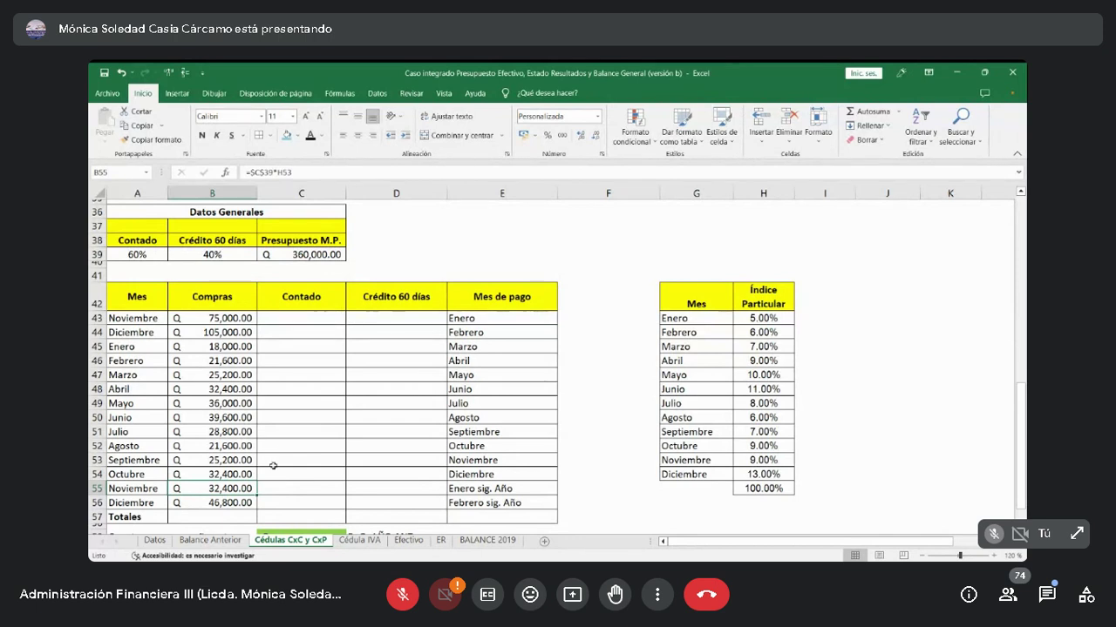
Calculate the Noviembre cash purchases in C43 as the Compras amount times the Contado percentage, =B43*A39.
{"action": "left_click", "coordinate": [328, 321]}
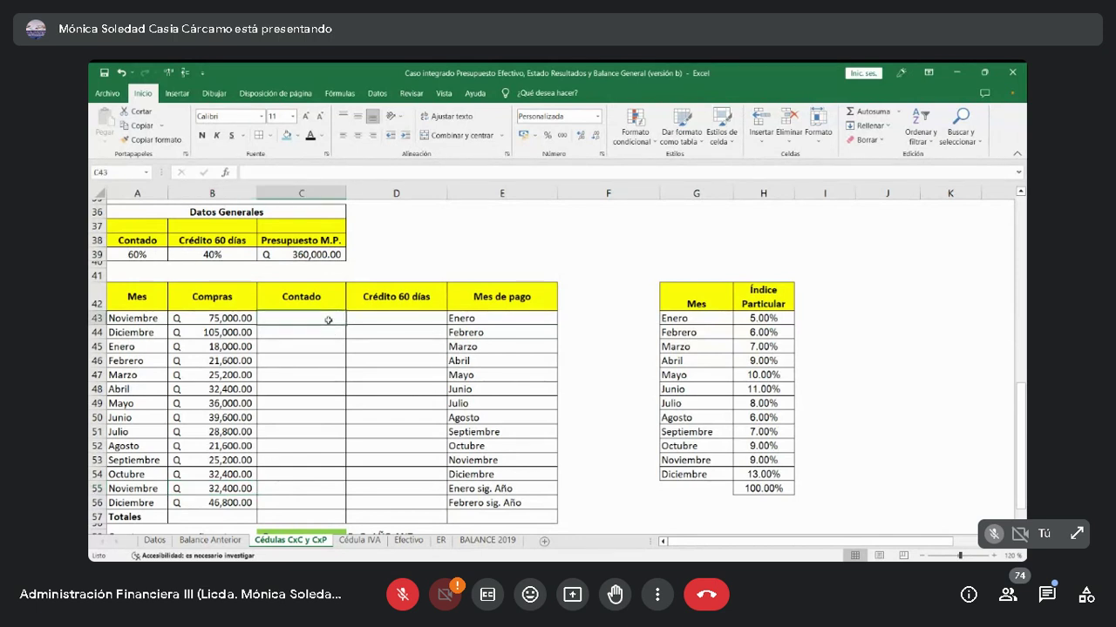
{"action": "type", "text": "="}
{"action": "key", "text": "Left"}
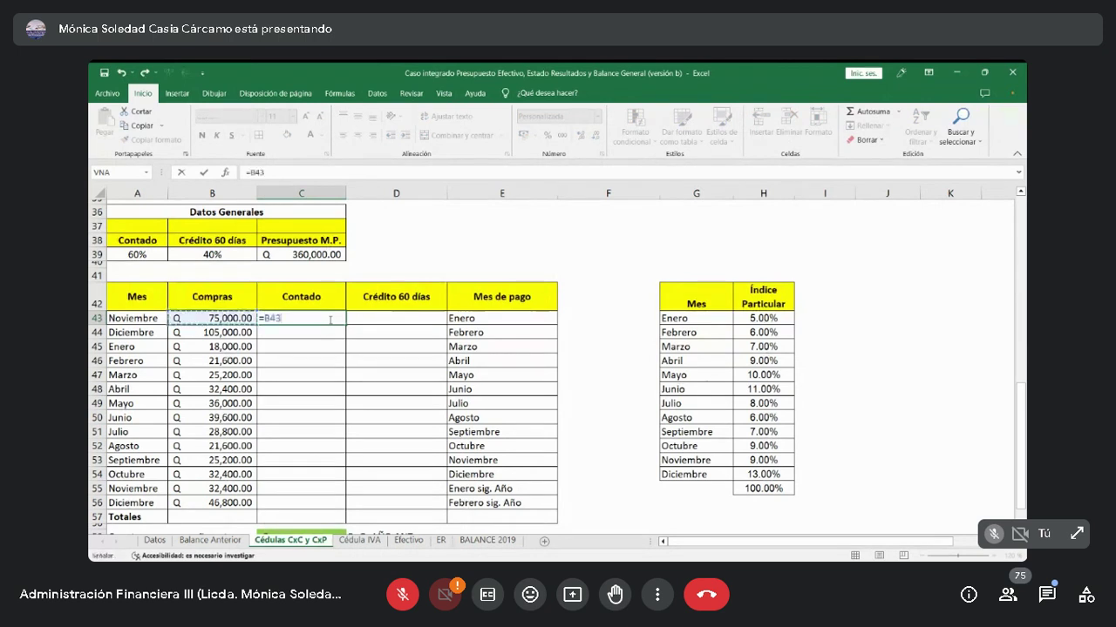
{"action": "type", "text": "*"}
{"action": "left_click", "coordinate": [159, 256]}
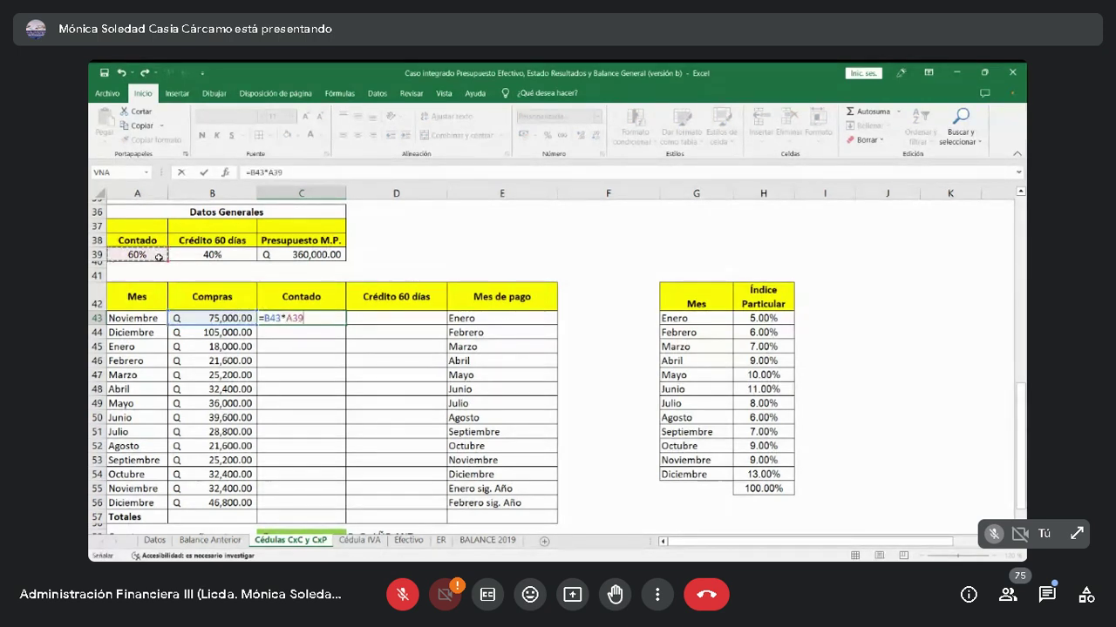
{"action": "key", "text": "Return"}
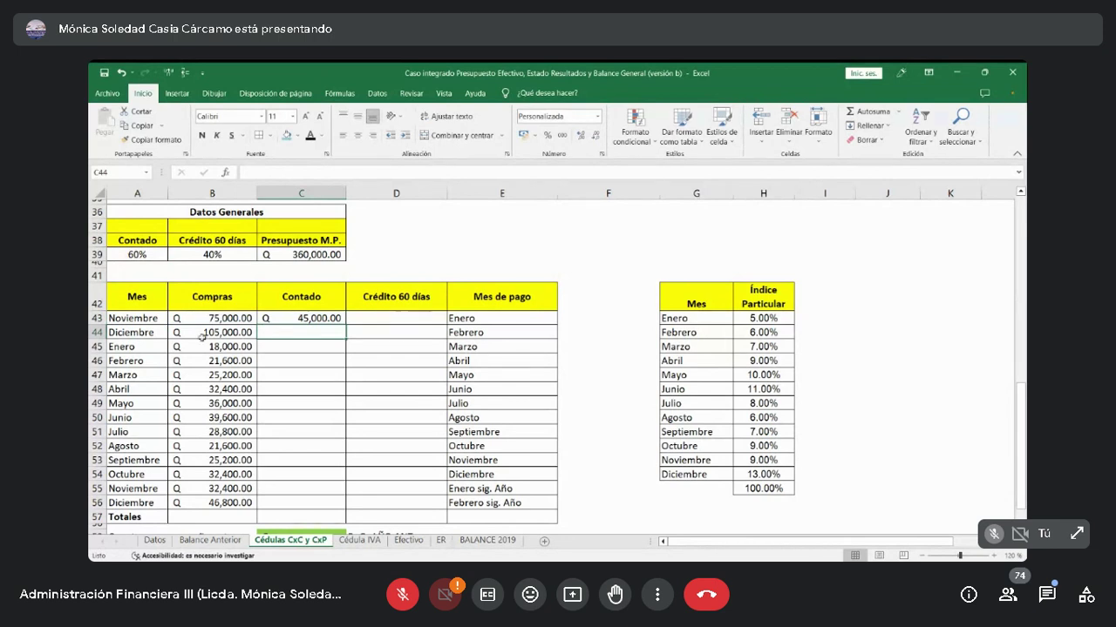
Calculate the Diciembre cash purchases in C44 as the Compras amount times the Contado percentage, =B44*A39.
{"action": "left_click", "coordinate": [317, 320]}
{"action": "left_click", "coordinate": [314, 332]}
{"action": "type", "text": "="}
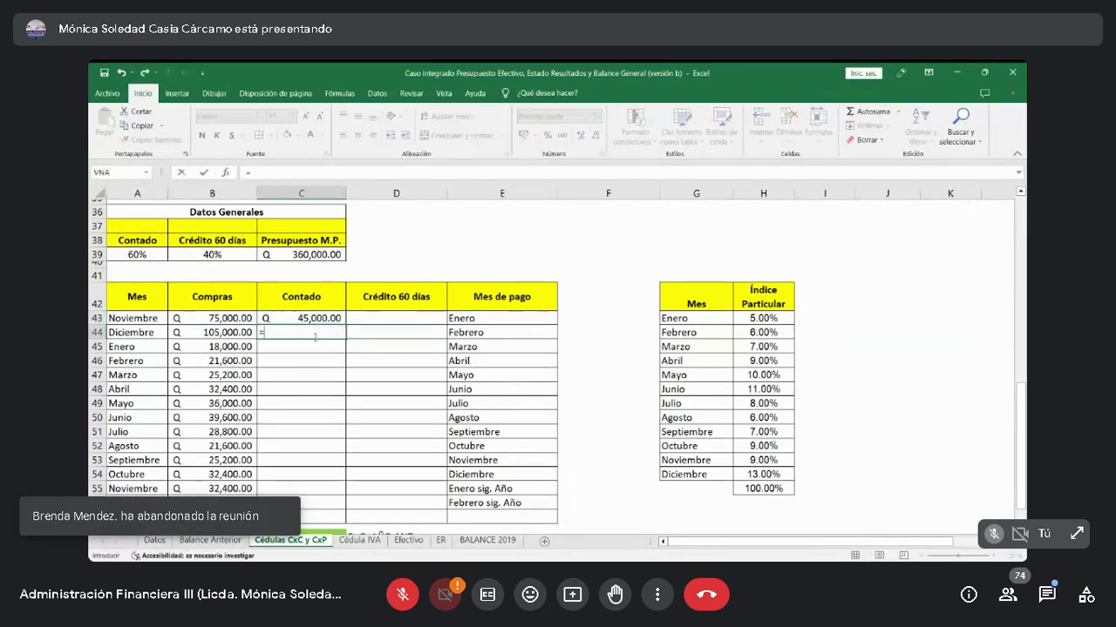
{"action": "key", "text": "Left"}
{"action": "type", "text": "*"}
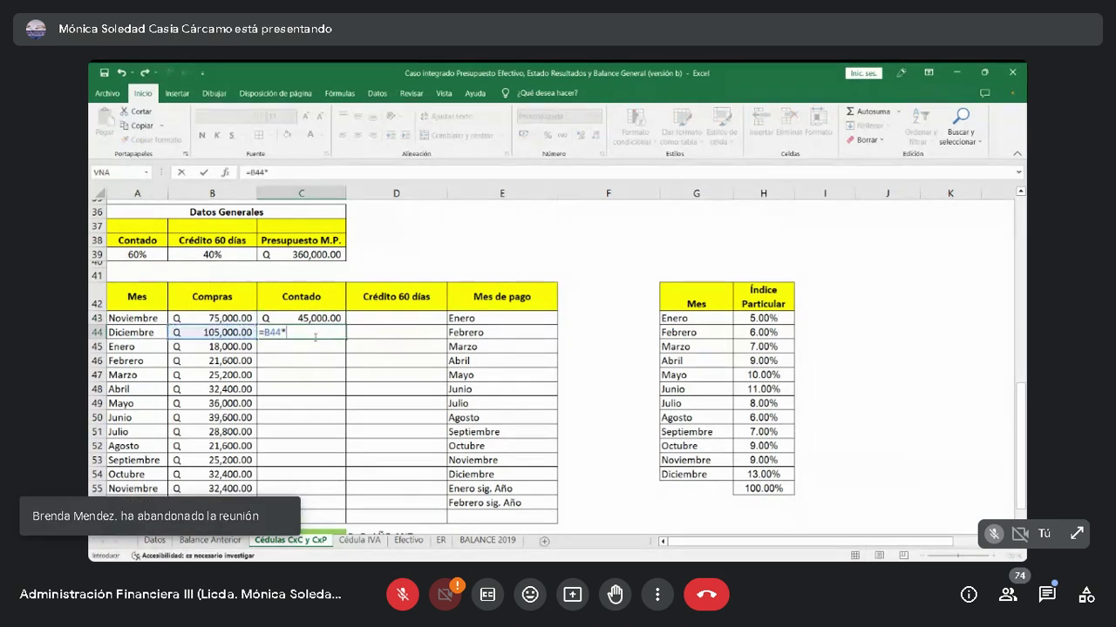
{"action": "left_click", "coordinate": [137, 254]}
{"action": "key", "text": "ctrl+Return"}
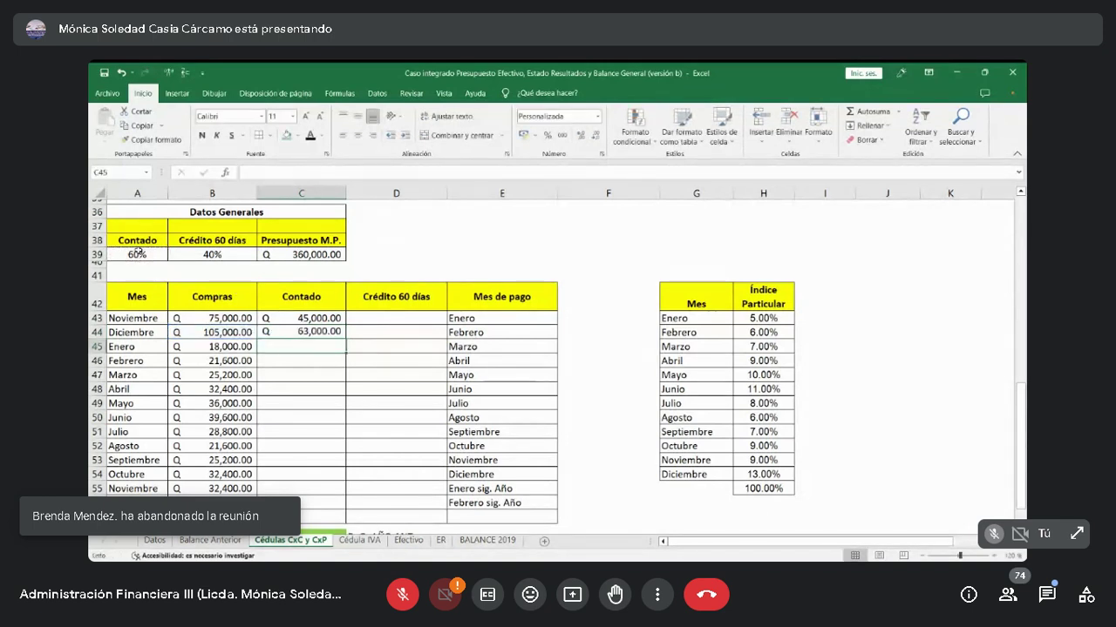
Make the percentage reference in the C44 formula absolute, =B44*$A$39, and fill it down to Diciembre in C56.
{"action": "left_click", "coordinate": [269, 171]}
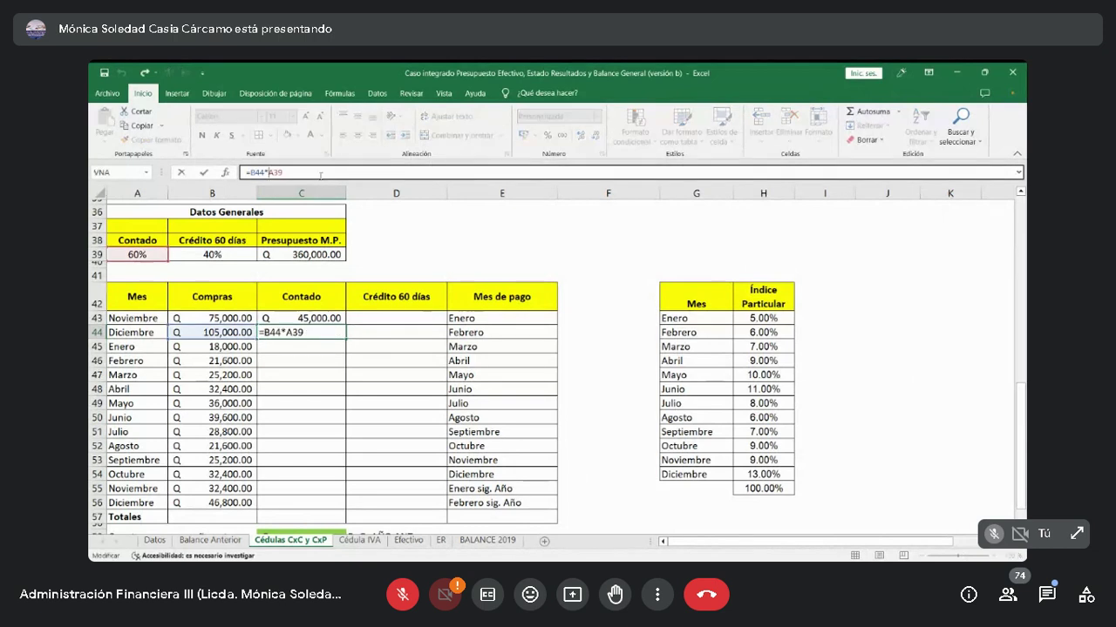
{"action": "key", "text": "F4"}
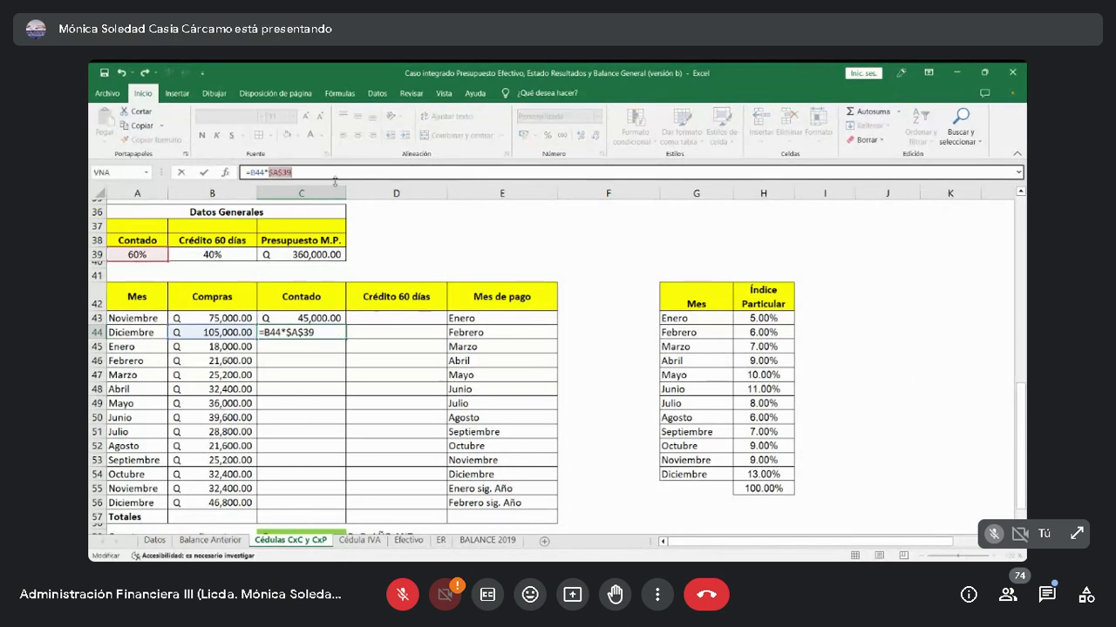
{"action": "key", "text": "Return"}
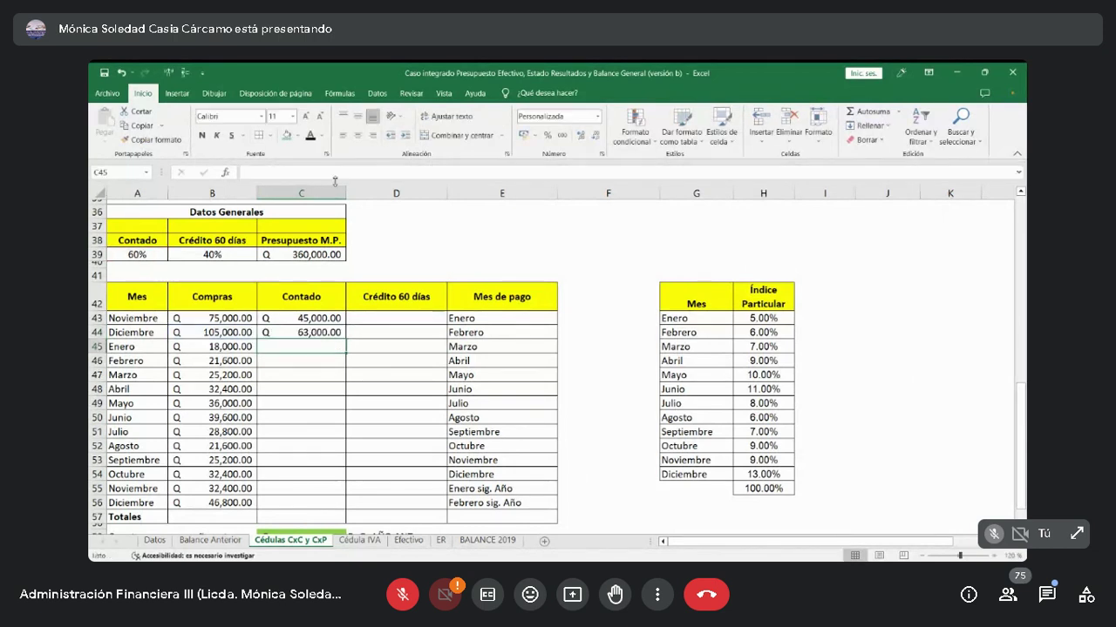
{"action": "left_click", "coordinate": [296, 332]}
{"action": "left_click_drag", "start_coordinate": [344, 339], "coordinate": [329, 504]}
{"action": "left_click", "coordinate": [327, 503]}
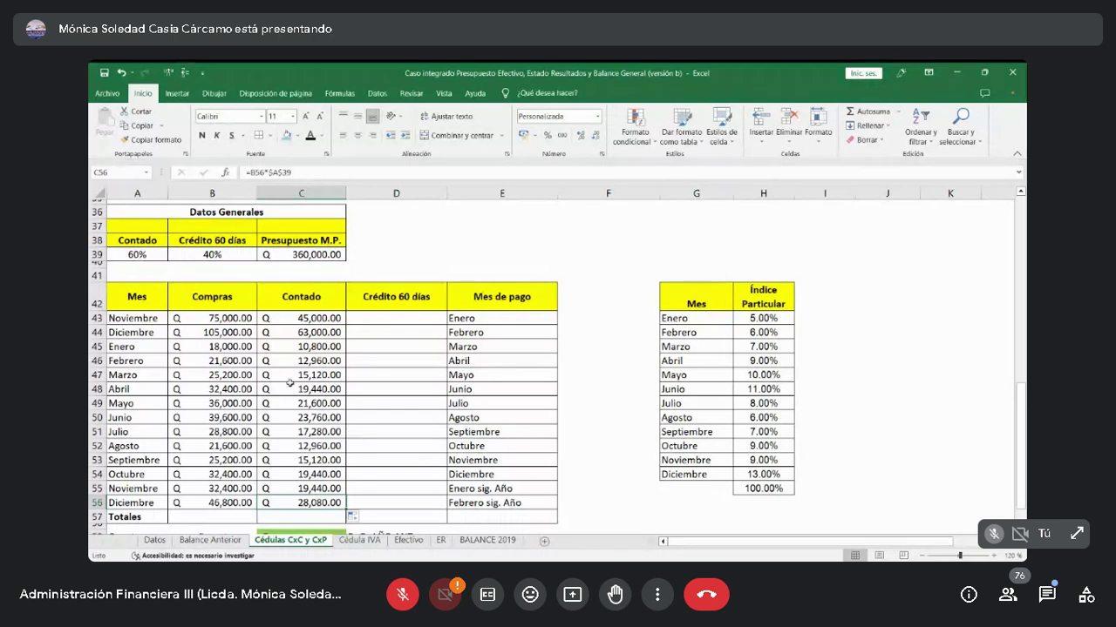
Calculate the Noviembre 60-day credit in D43 as the Compras amount times the Crédito 60 días percentage, =B43*B39.
{"action": "left_click", "coordinate": [392, 321]}
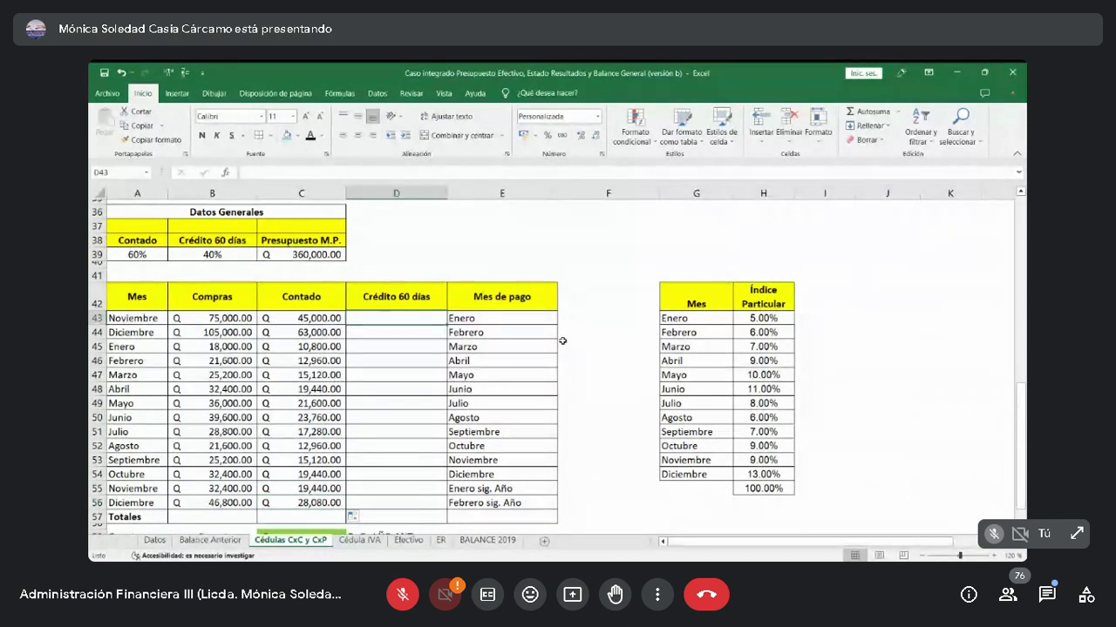
{"action": "type", "text": "="}
{"action": "key", "text": "Left"}
{"action": "key", "text": "Left"}
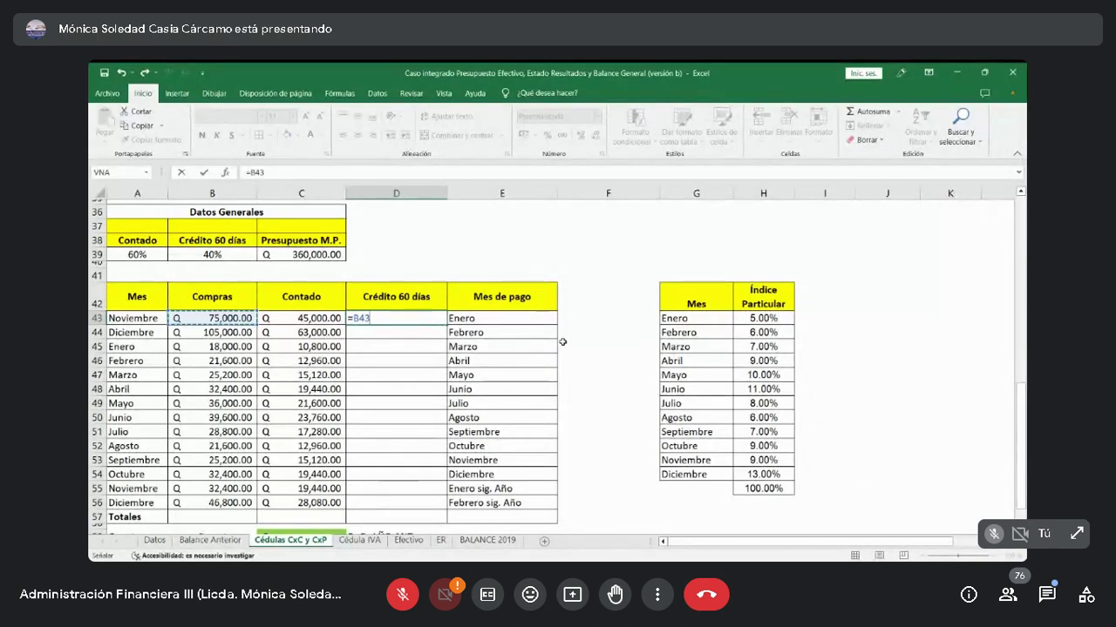
{"action": "type", "text": "*"}
{"action": "left_click", "coordinate": [218, 257]}
{"action": "key", "text": "ctrl+Return"}
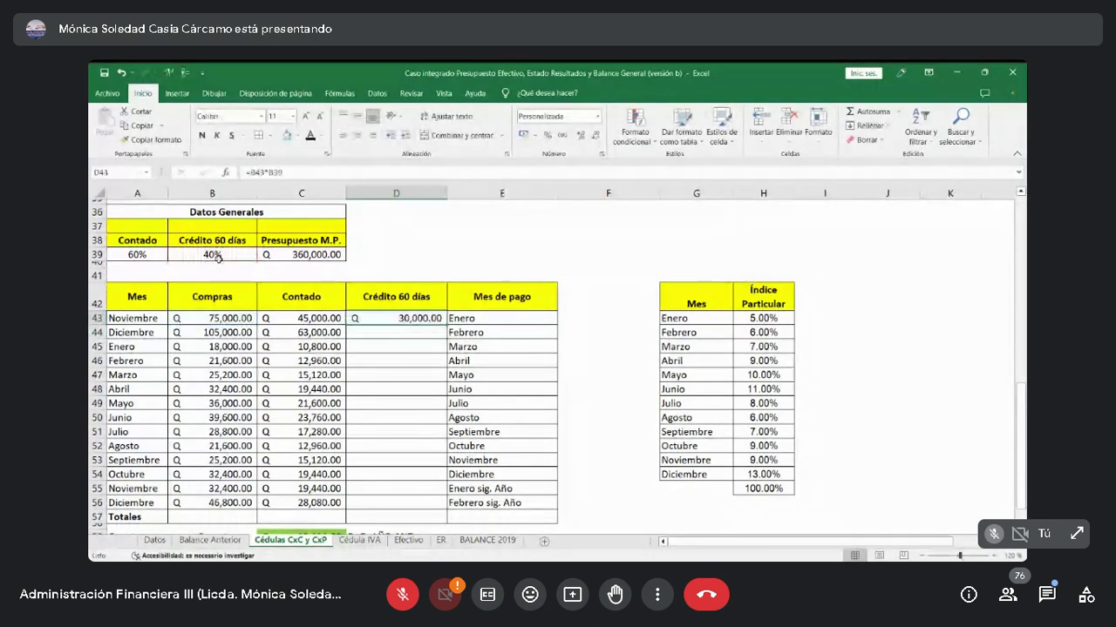
{"action": "key", "text": "ctrl+c"}
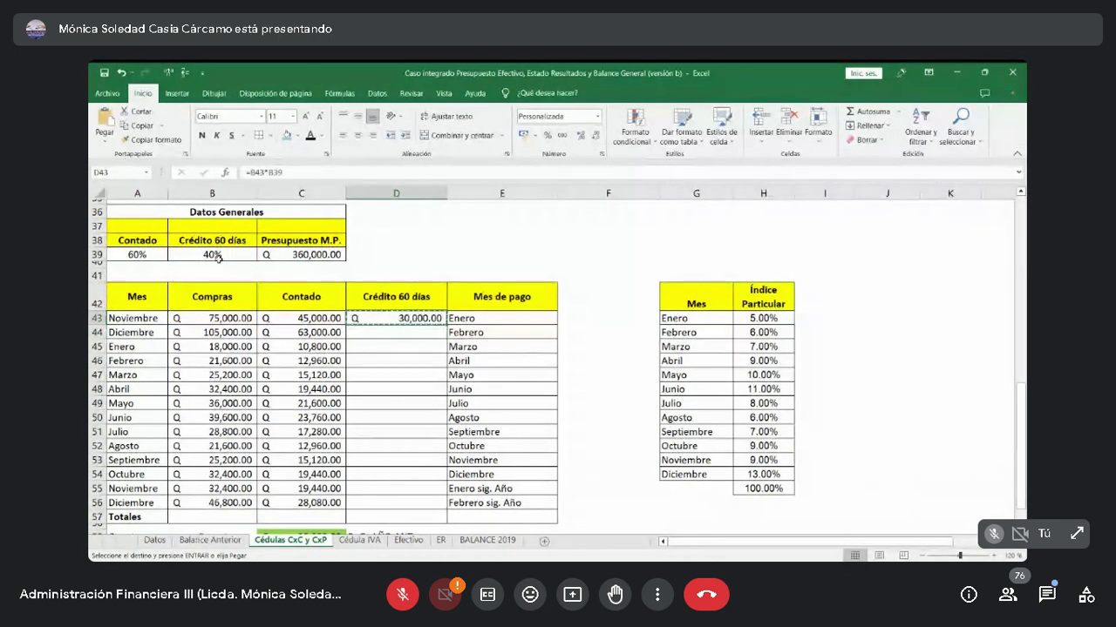
{"action": "key", "text": "Escape"}
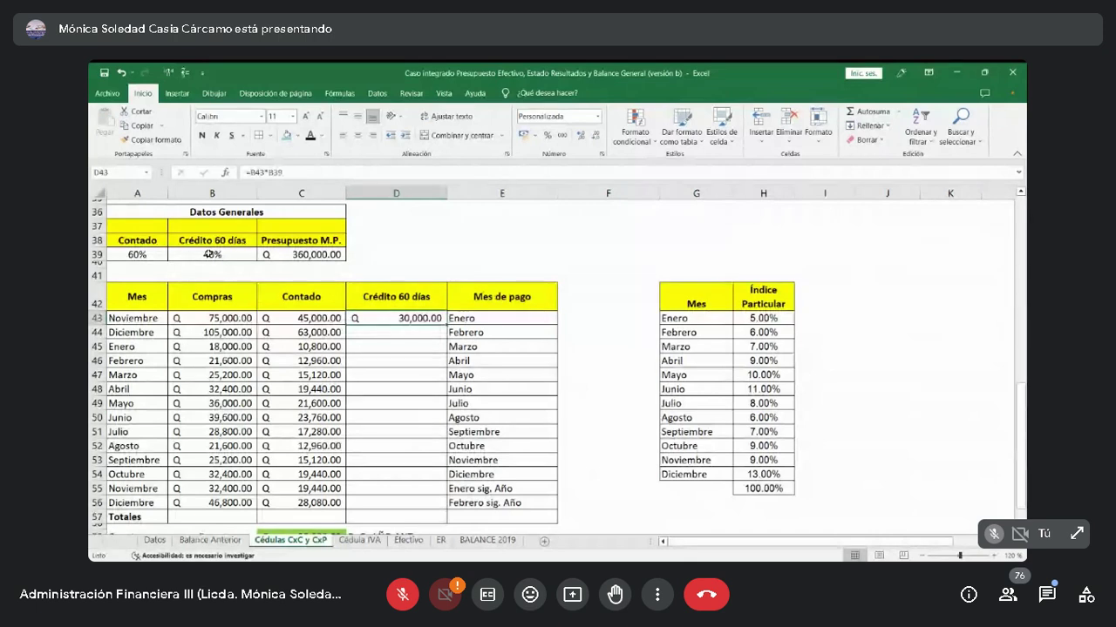
Make the credit percentage reference in the D43 formula absolute, =B43*$B$39.
{"action": "left_click", "coordinate": [267, 173]}
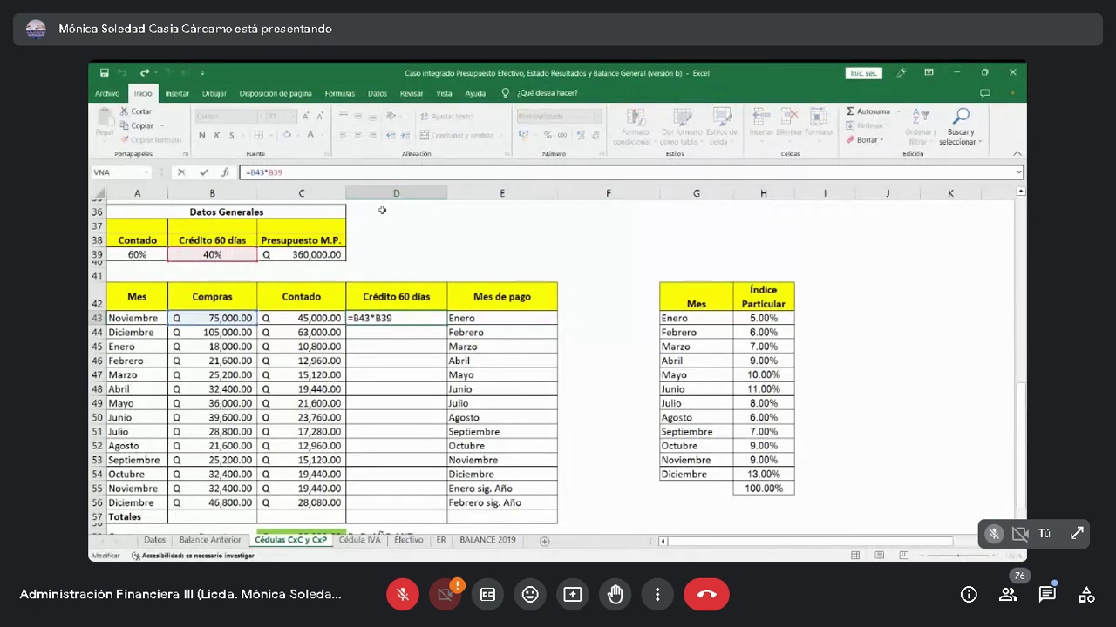
{"action": "key", "text": "F4"}
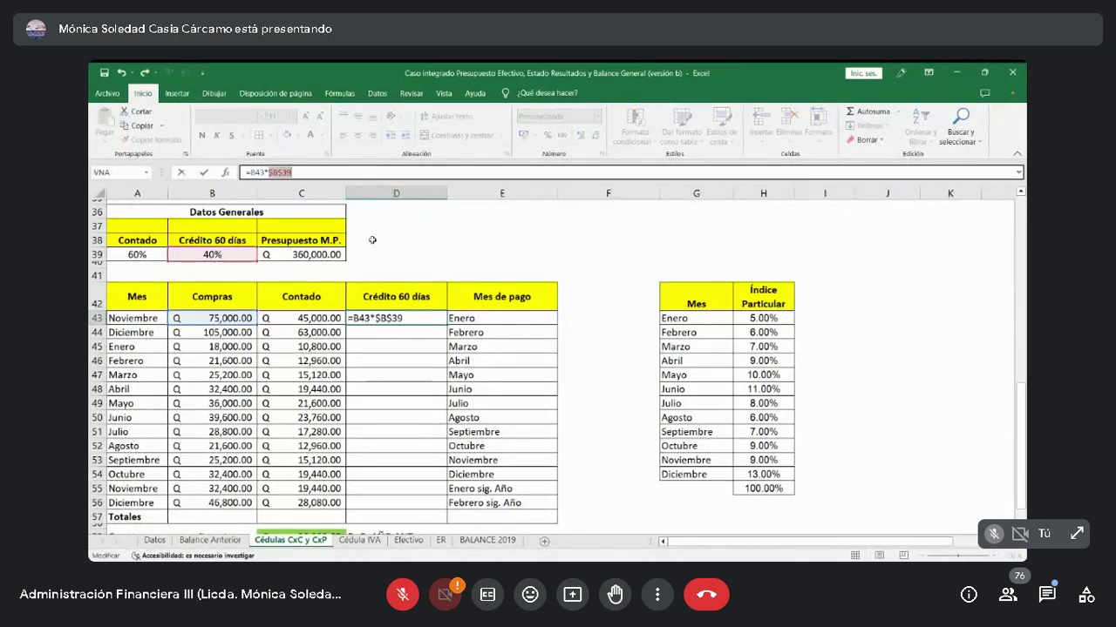
{"action": "key", "text": "Return"}
{"action": "key", "text": "Up"}
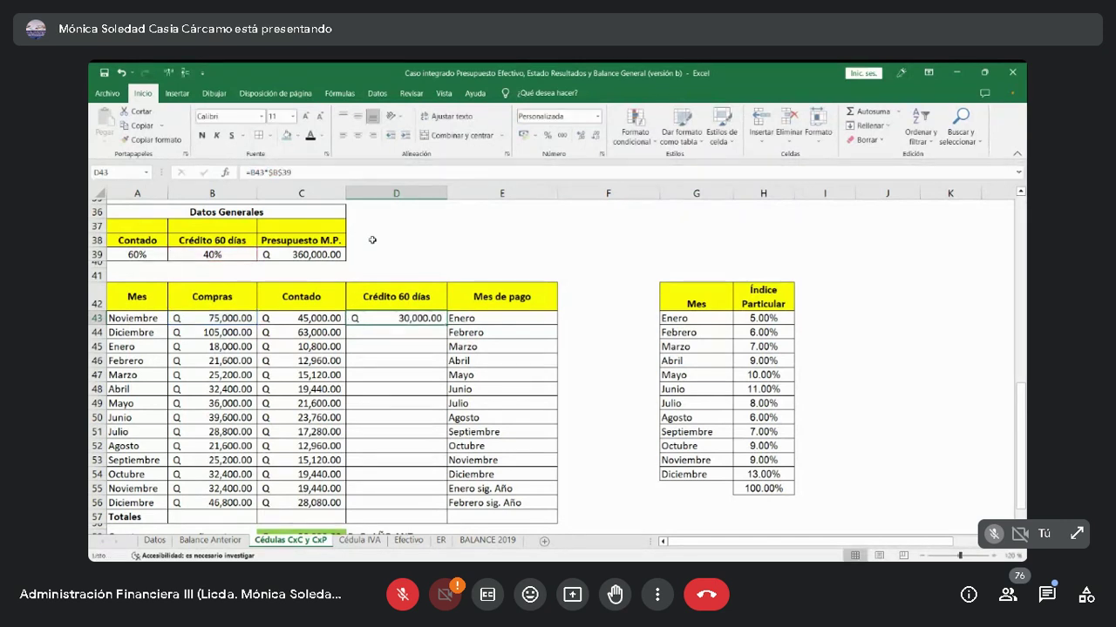
Copy the Noviembre credit formula from D43 to the remaining months in D44:D56, leaving out the Totales row.
{"action": "key", "text": "ctrl+c"}
{"action": "key", "text": "Down"}
{"action": "key", "text": "shift+Down"}
{"action": "key", "text": "shift+Down"}
{"action": "key", "text": "shift+Down"}
{"action": "key", "text": "shift+Down"}
{"action": "key", "text": "shift+Down"}
{"action": "key", "text": "shift+Down"}
{"action": "key", "text": "shift+Down"}
{"action": "key", "text": "shift+Down"}
{"action": "key", "text": "shift+Down"}
{"action": "key", "text": "shift+Down"}
{"action": "key", "text": "shift+Down"}
{"action": "key", "text": "shift+Down"}
{"action": "key", "text": "shift+Down"}
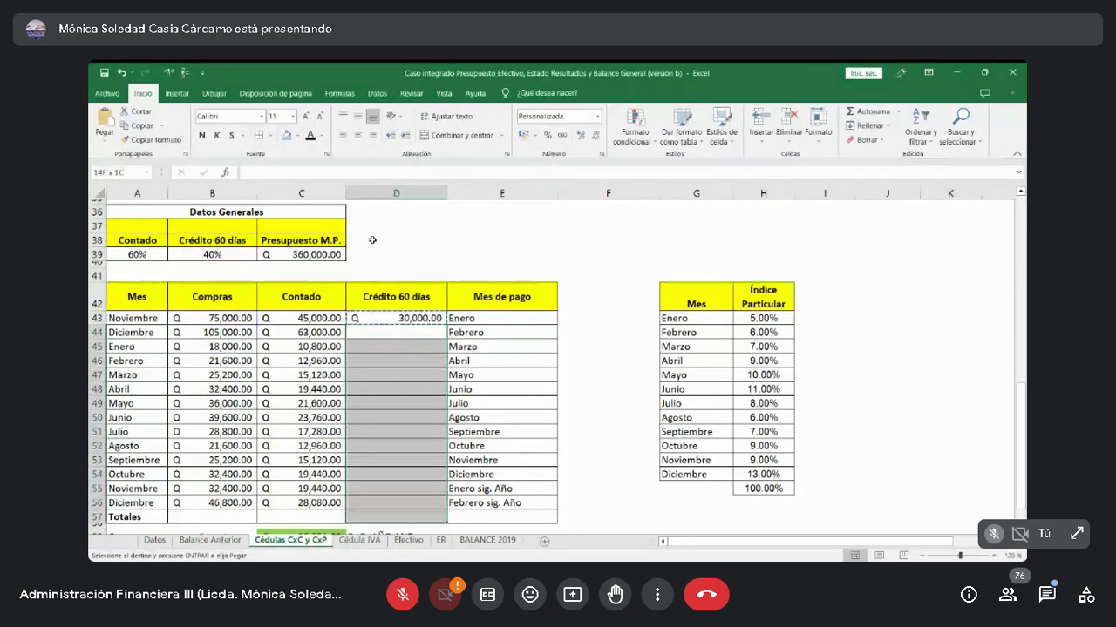
{"action": "key", "text": "shift+Up"}
{"action": "key", "text": "Return"}
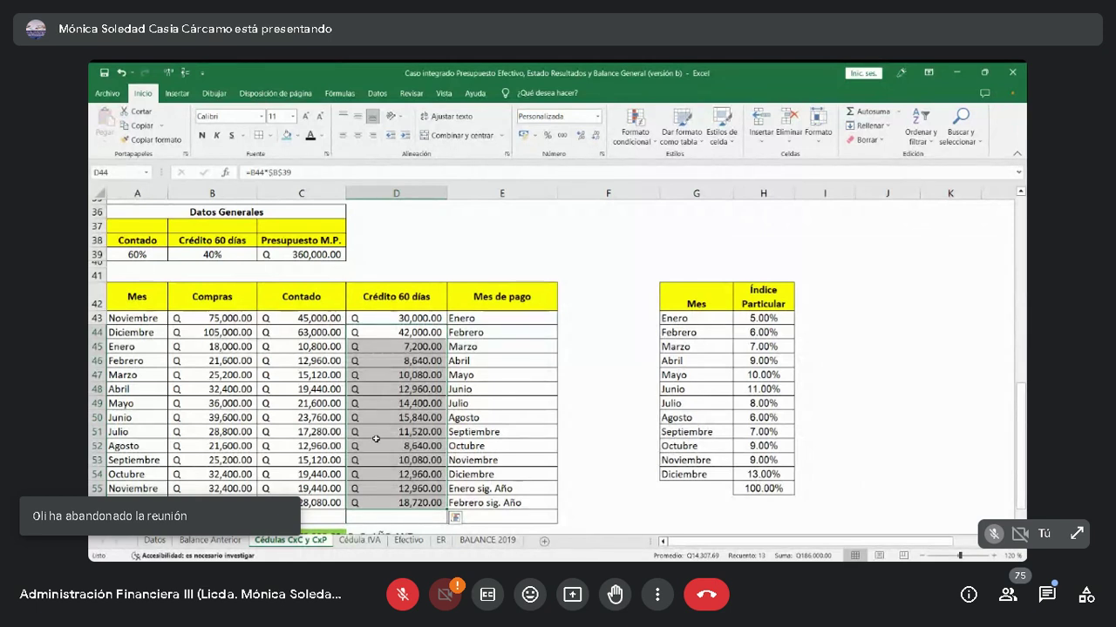
{"action": "left_click", "coordinate": [415, 504]}
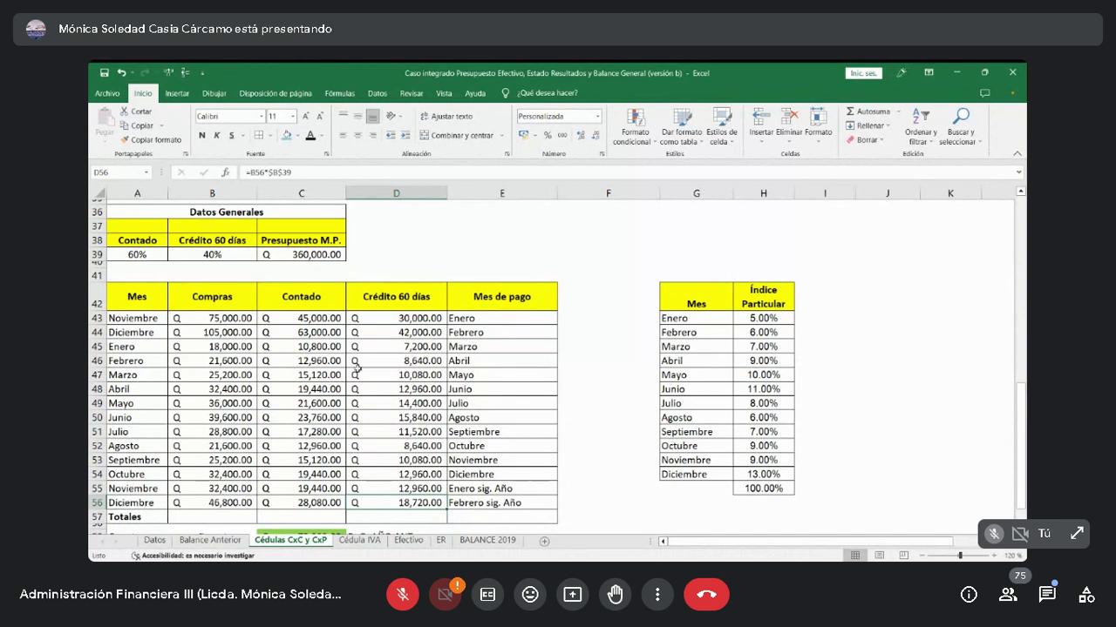
Compare the Noviembre, Diciembre and Enero credit purchases with their corresponding months in the Mes de pago column.
{"action": "left_click", "coordinate": [419, 318]}
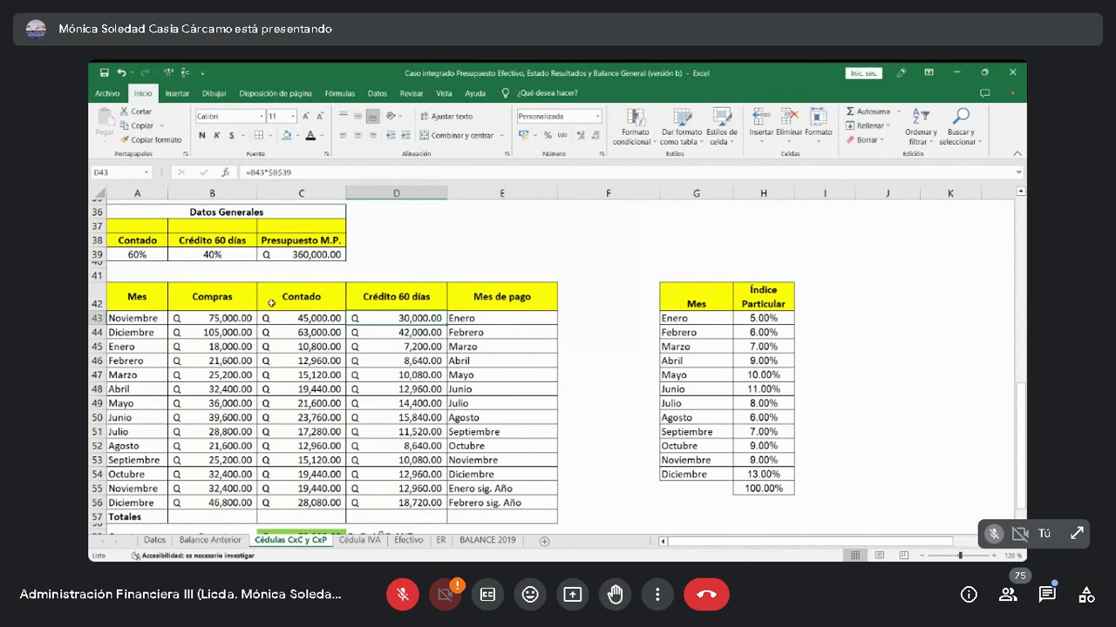
{"action": "left_click", "coordinate": [150, 319]}
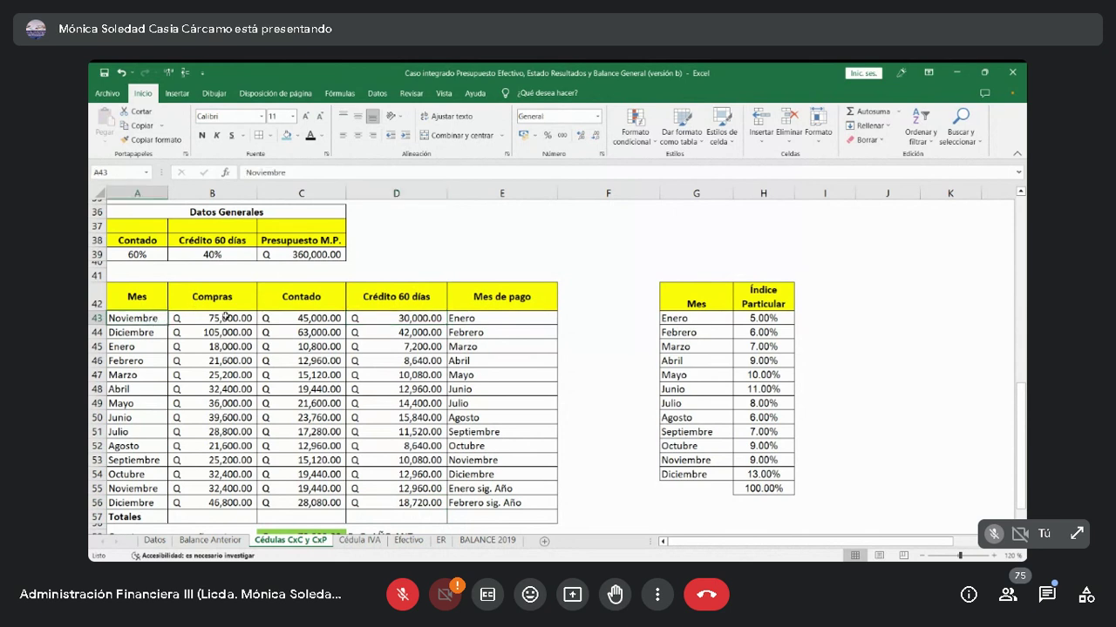
{"action": "left_click", "coordinate": [384, 318]}
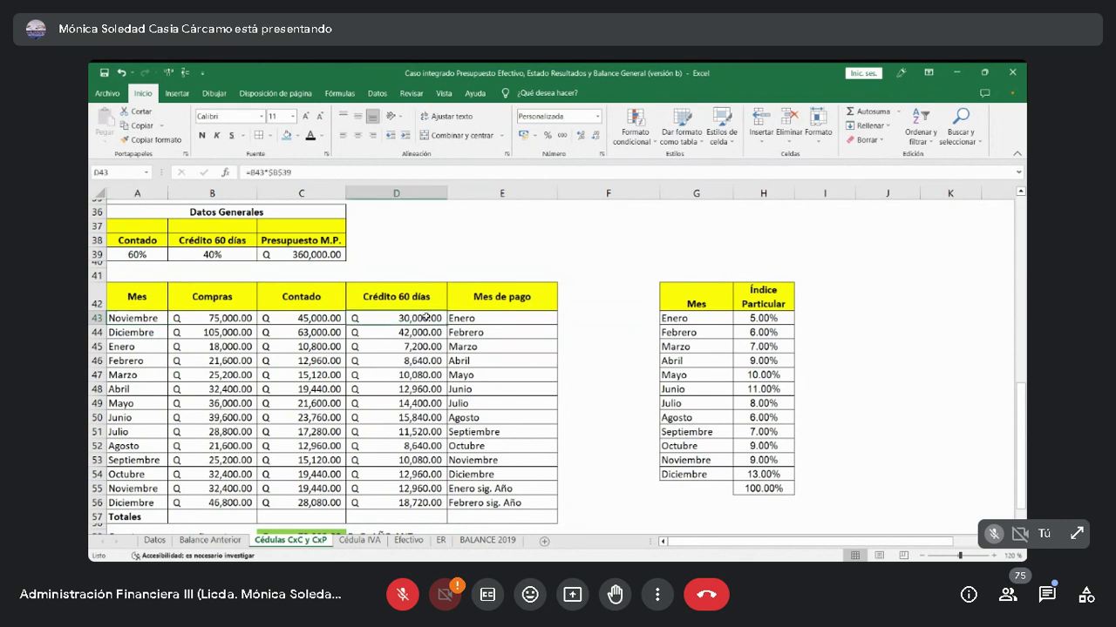
{"action": "left_click", "coordinate": [506, 316]}
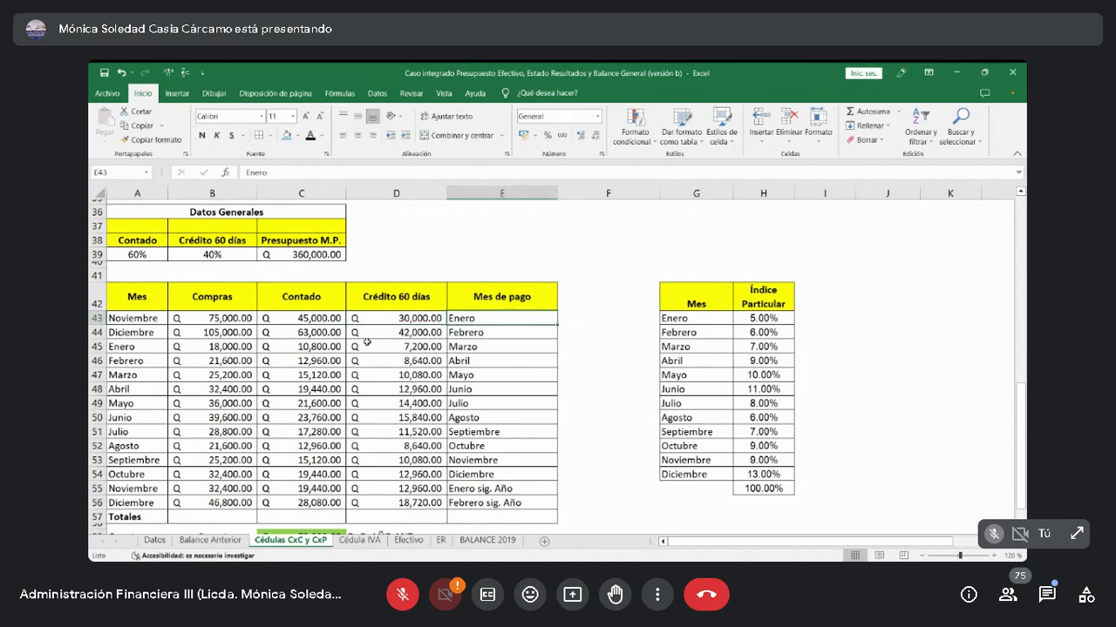
{"action": "left_click", "coordinate": [161, 334]}
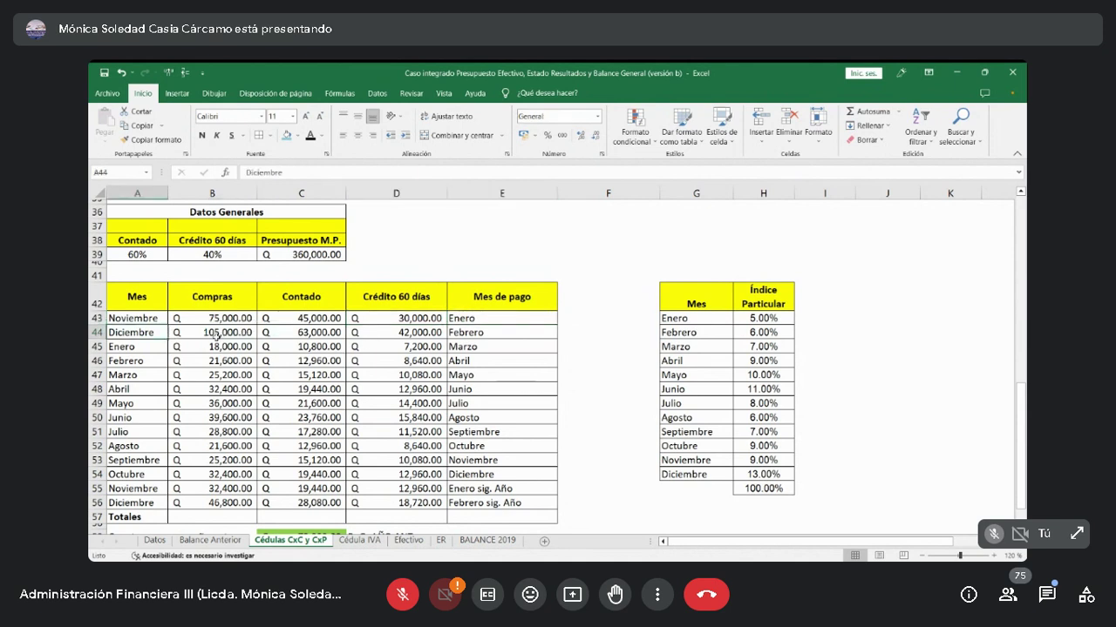
{"action": "left_click", "coordinate": [454, 339]}
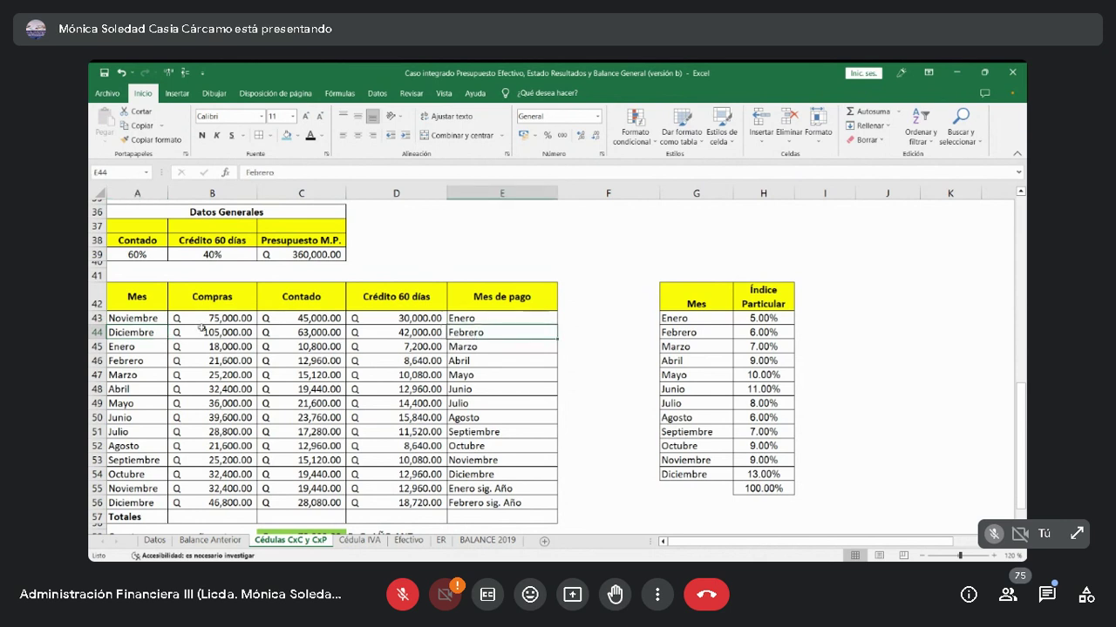
{"action": "left_click", "coordinate": [132, 348]}
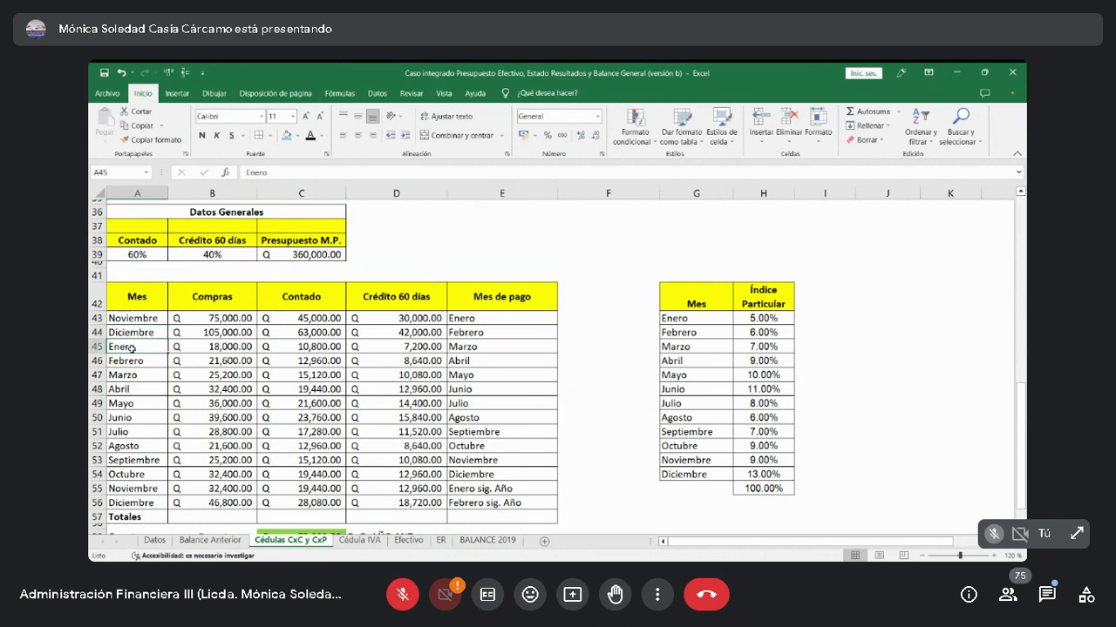
{"action": "left_click", "coordinate": [459, 348]}
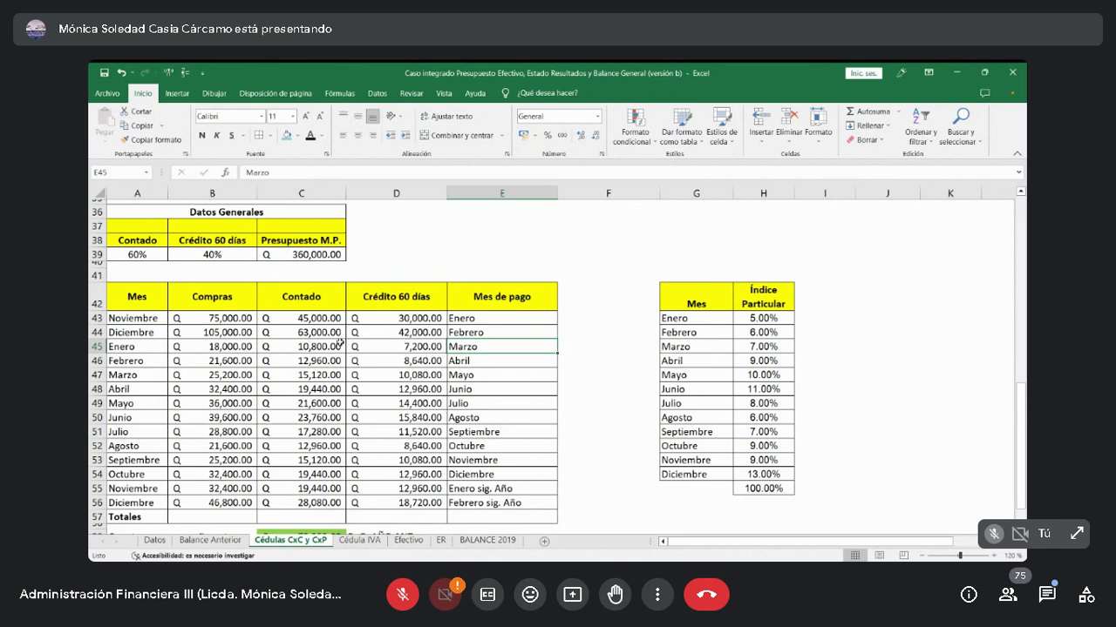
Shade blue the Enero to Diciembre Contado amounts in C45:C56 and the Crédito 60 días amounts payable Enero to Diciembre in D43:D54.
{"action": "left_click_drag", "start_coordinate": [315, 347], "coordinate": [315, 503]}
{"action": "left_click", "coordinate": [290, 138]}
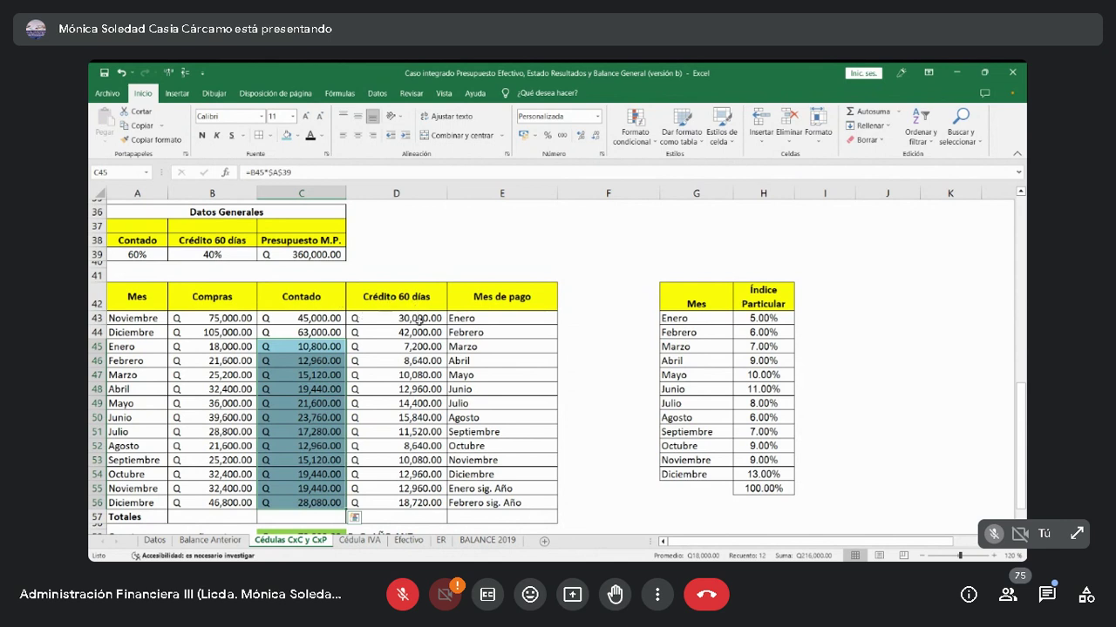
{"action": "left_click_drag", "start_coordinate": [419, 319], "coordinate": [421, 341]}
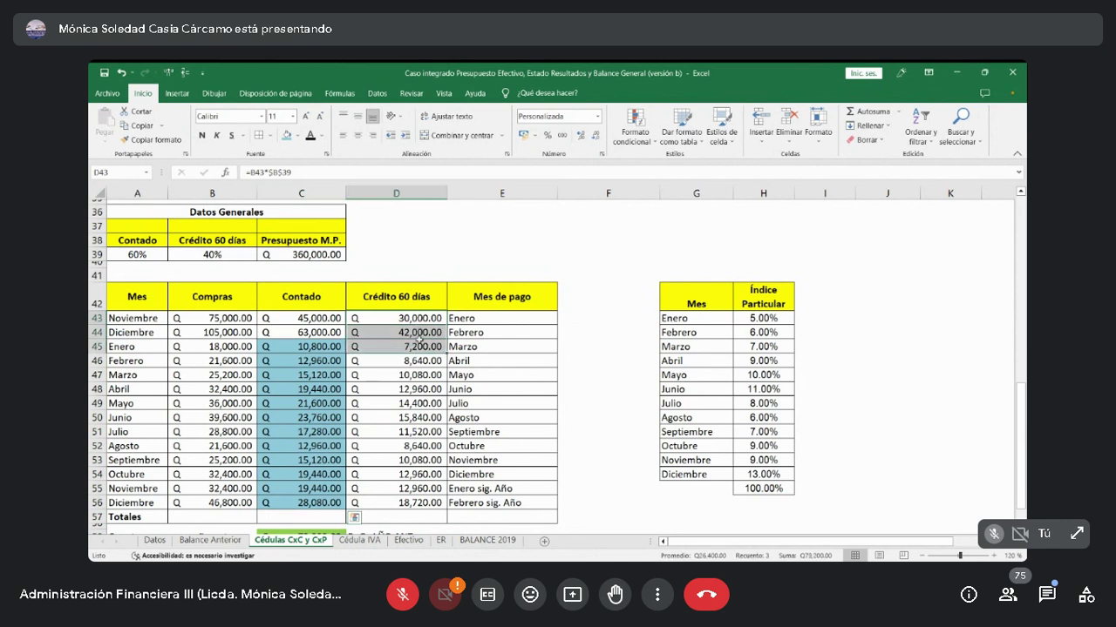
{"action": "left_click_drag", "start_coordinate": [421, 340], "coordinate": [410, 471]}
{"action": "left_click", "coordinate": [410, 472]}
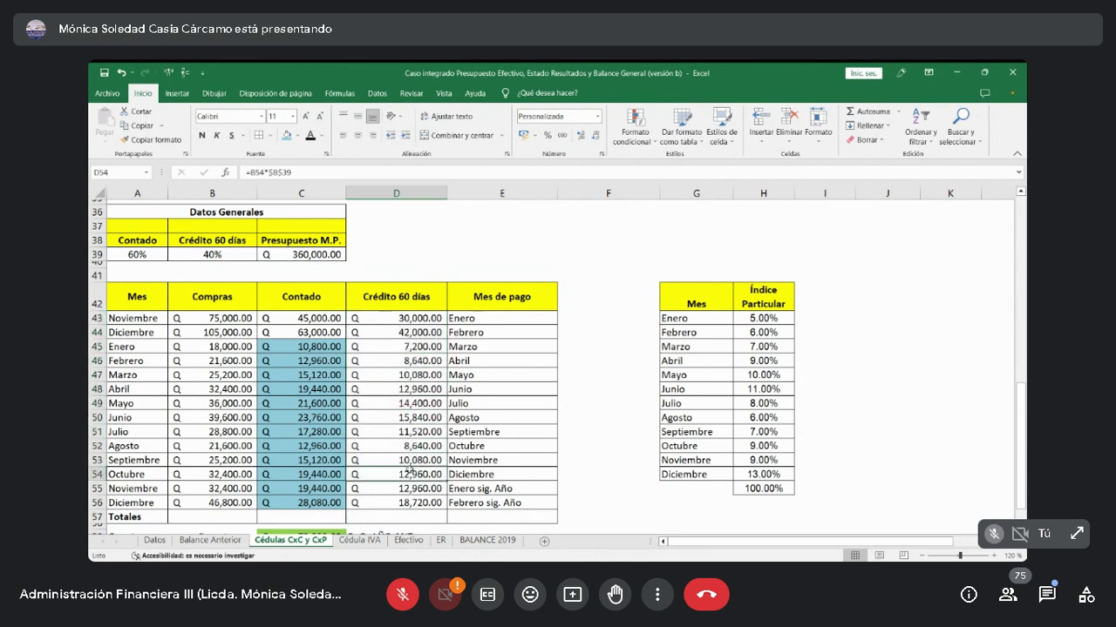
{"action": "left_click_drag", "start_coordinate": [424, 315], "coordinate": [418, 481]}
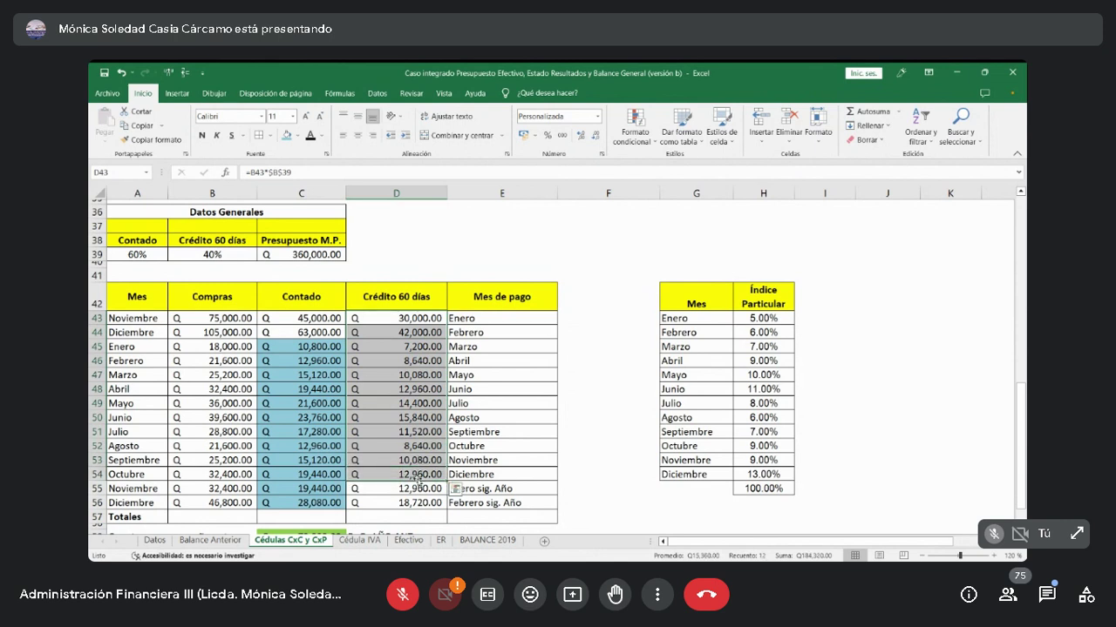
{"action": "left_click", "coordinate": [287, 136]}
{"action": "left_click", "coordinate": [608, 405]}
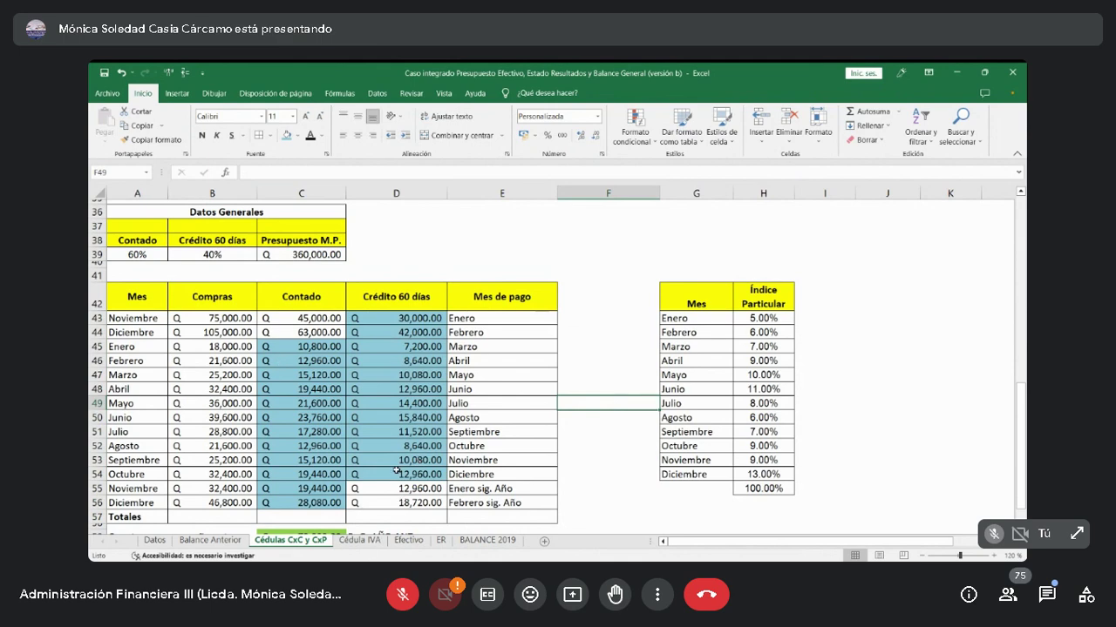
Examine the C59 formula for Cuentas por pagar año ant. and the credit purchases it adds.
{"action": "scroll", "coordinate": [391, 502], "scroll_direction": "down", "scroll_amount": 2}
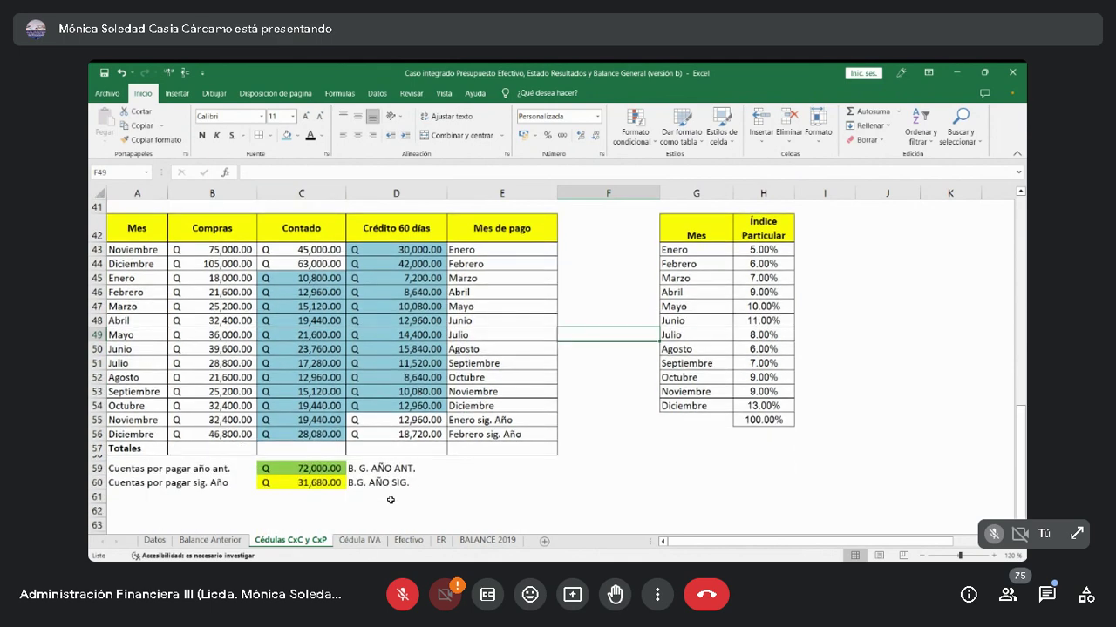
{"action": "left_click", "coordinate": [161, 471]}
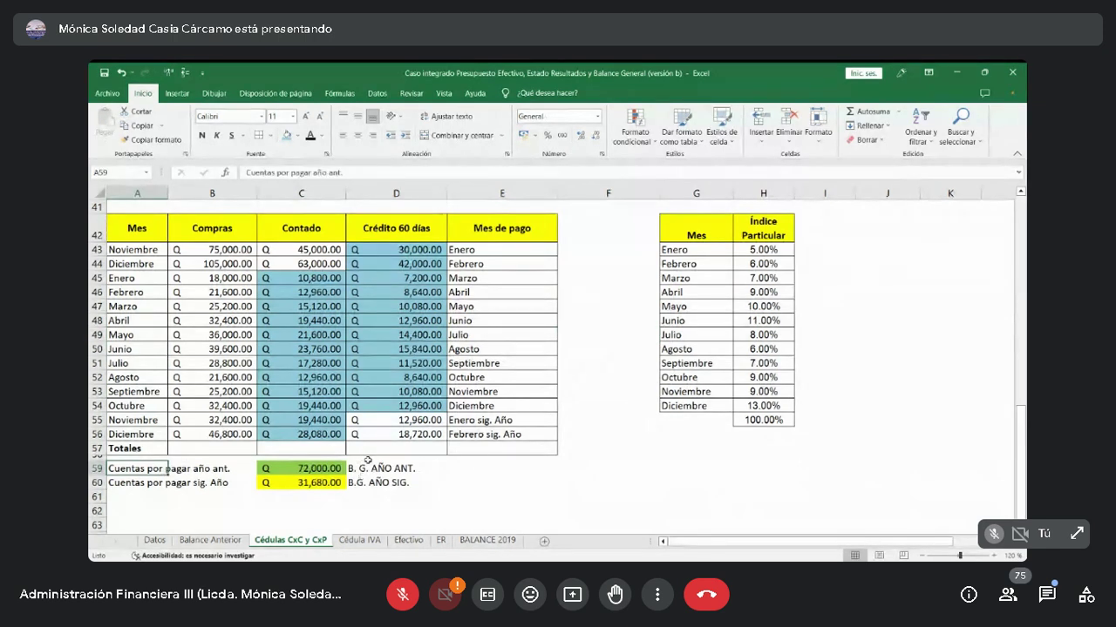
{"action": "left_click", "coordinate": [374, 468]}
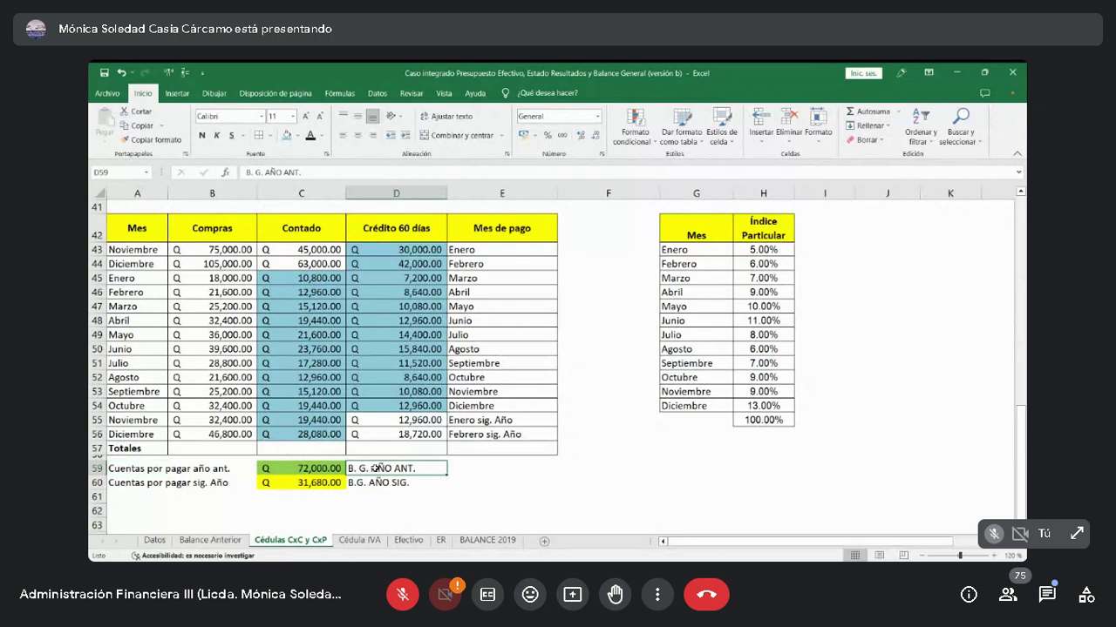
{"action": "key", "text": "Left"}
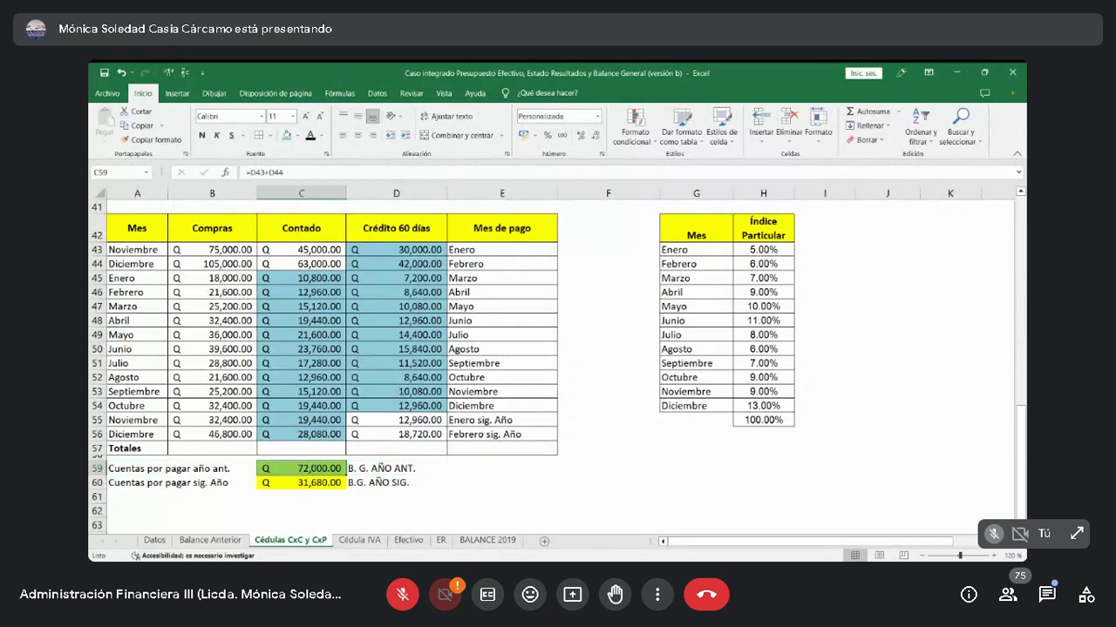
{"action": "key", "text": "F2"}
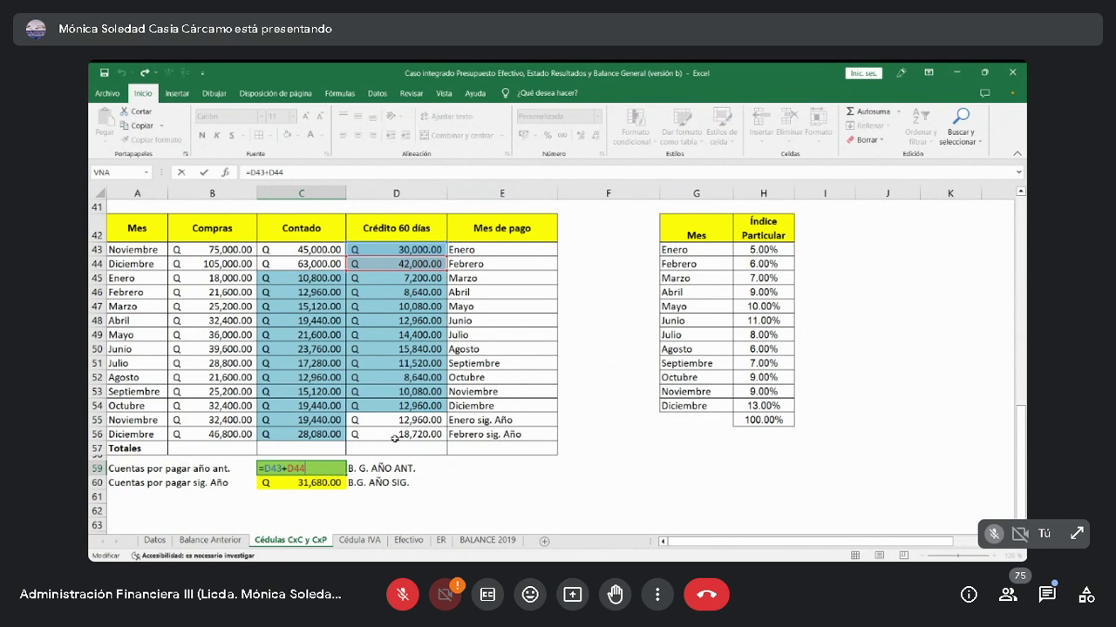
{"action": "key", "text": "Return"}
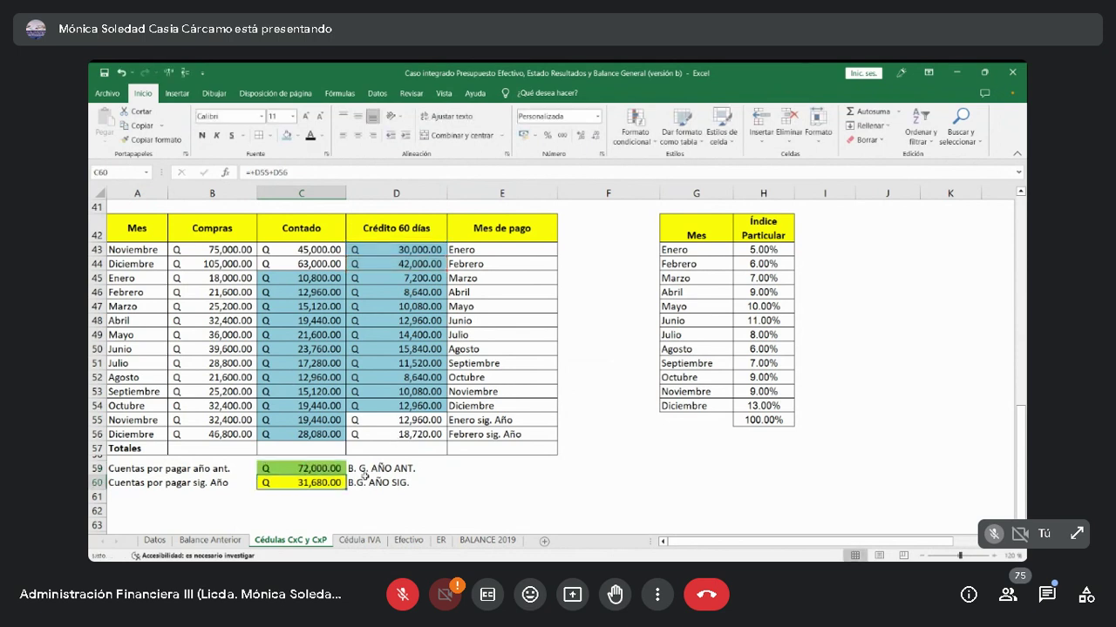
Check the Proveedores amount on the Balance Anterior sheet against the prior-year accounts payable in C59.
{"action": "left_click", "coordinate": [378, 471]}
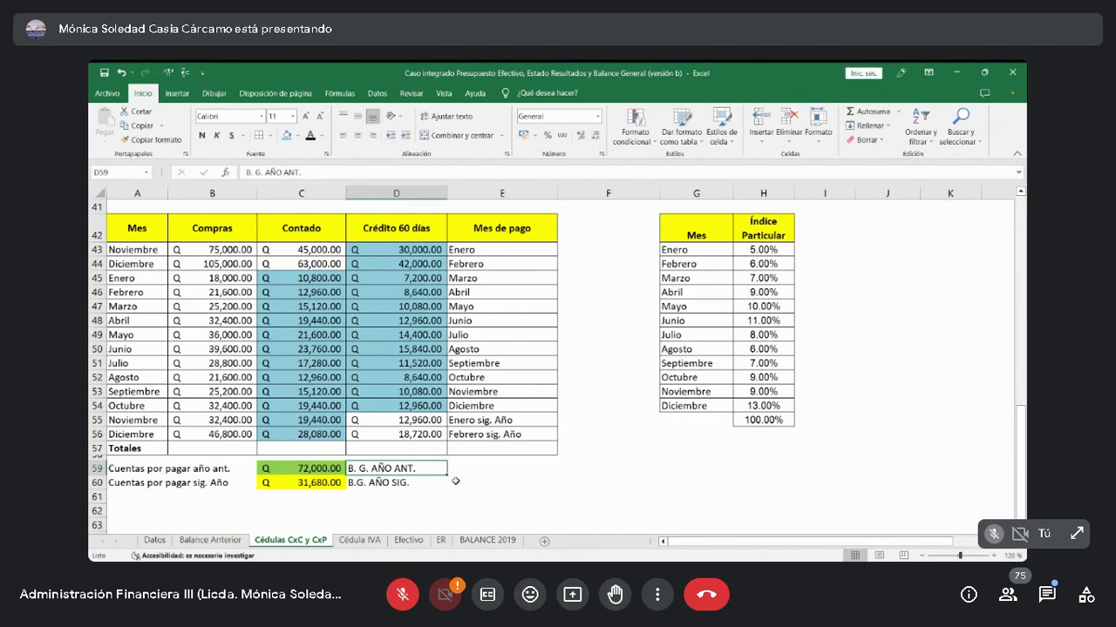
{"action": "left_click", "coordinate": [222, 540]}
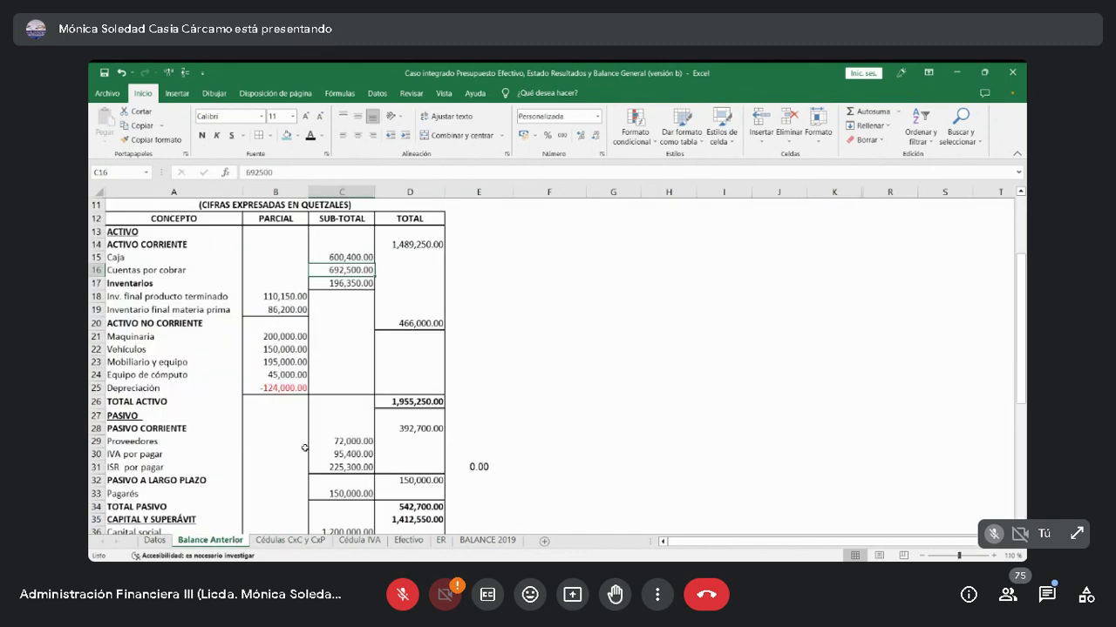
{"action": "left_click", "coordinate": [364, 439]}
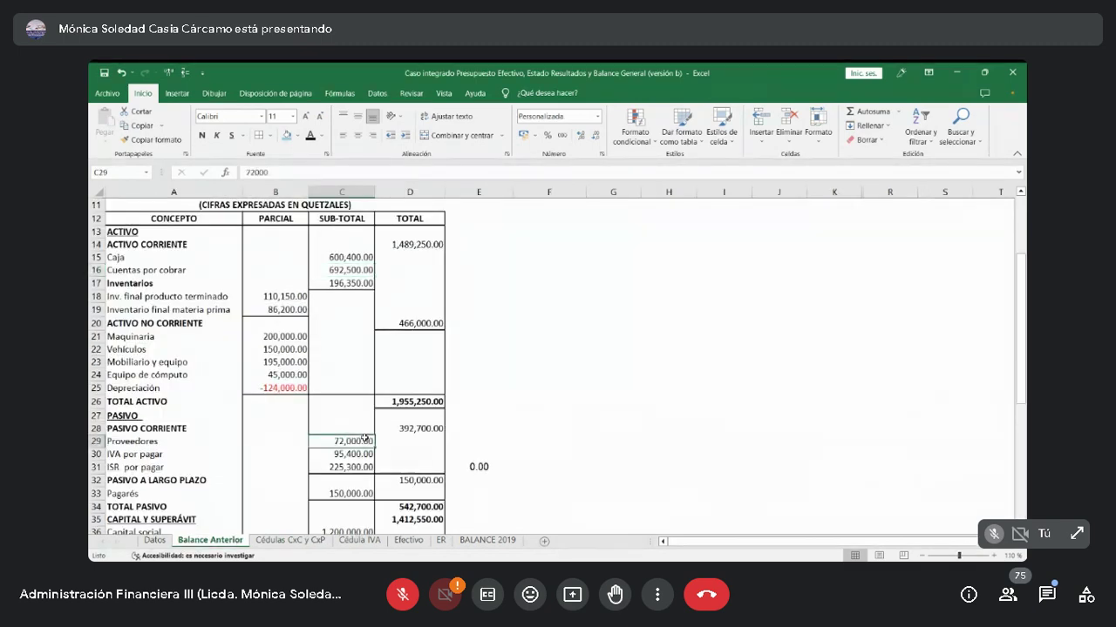
{"action": "left_click", "coordinate": [297, 541]}
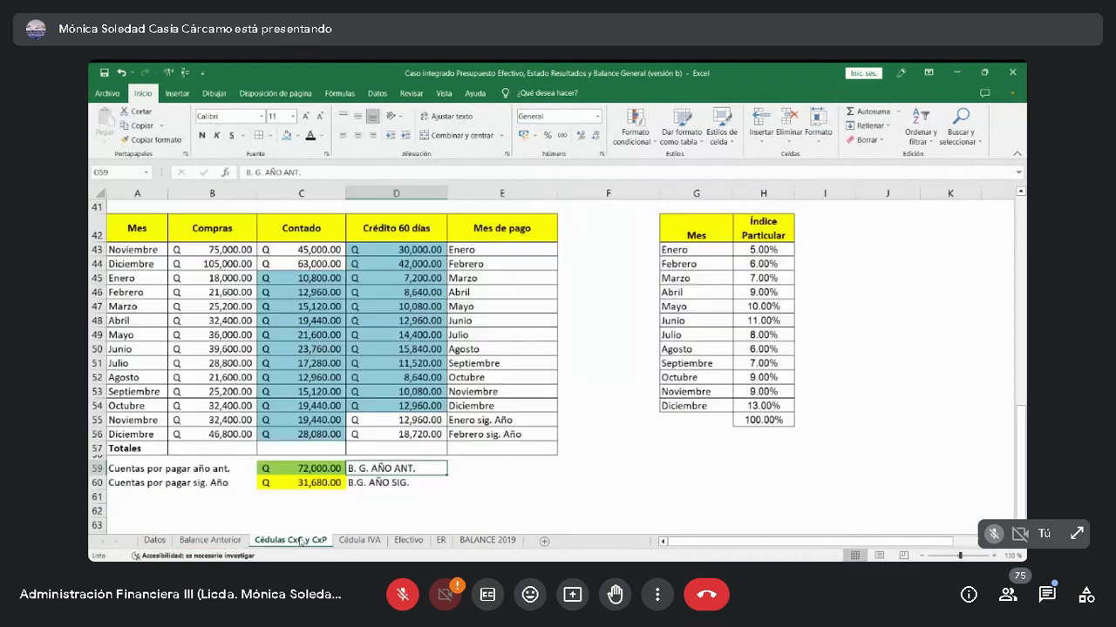
Shade yellow the Noviembre and Diciembre credit amounts payable the following year in D55:D56.
{"action": "left_click", "coordinate": [287, 483]}
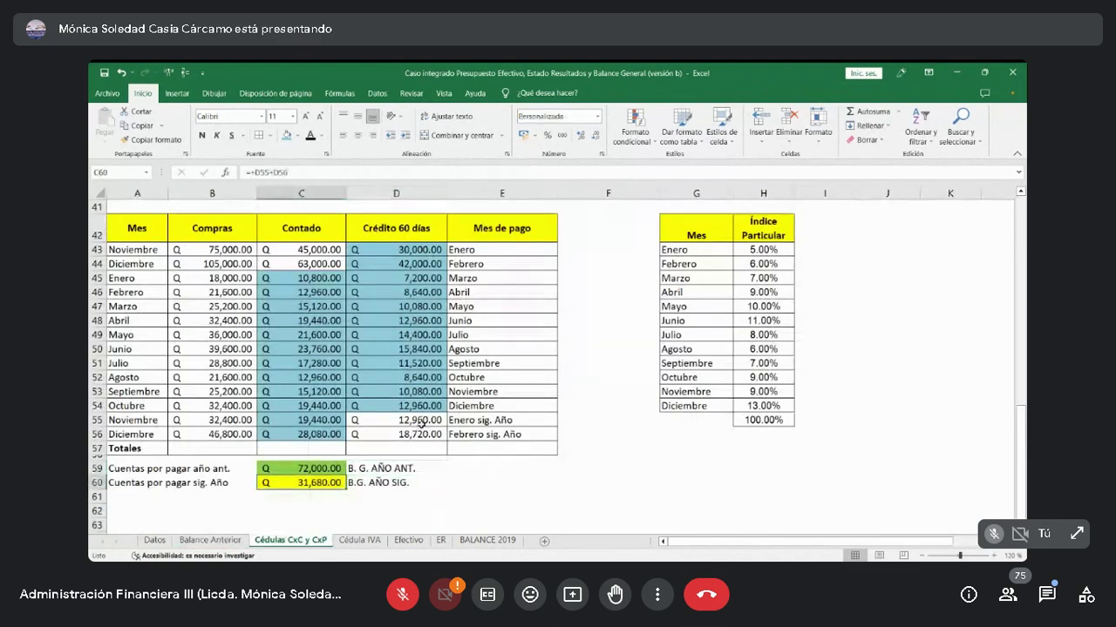
{"action": "left_click_drag", "start_coordinate": [419, 420], "coordinate": [422, 432]}
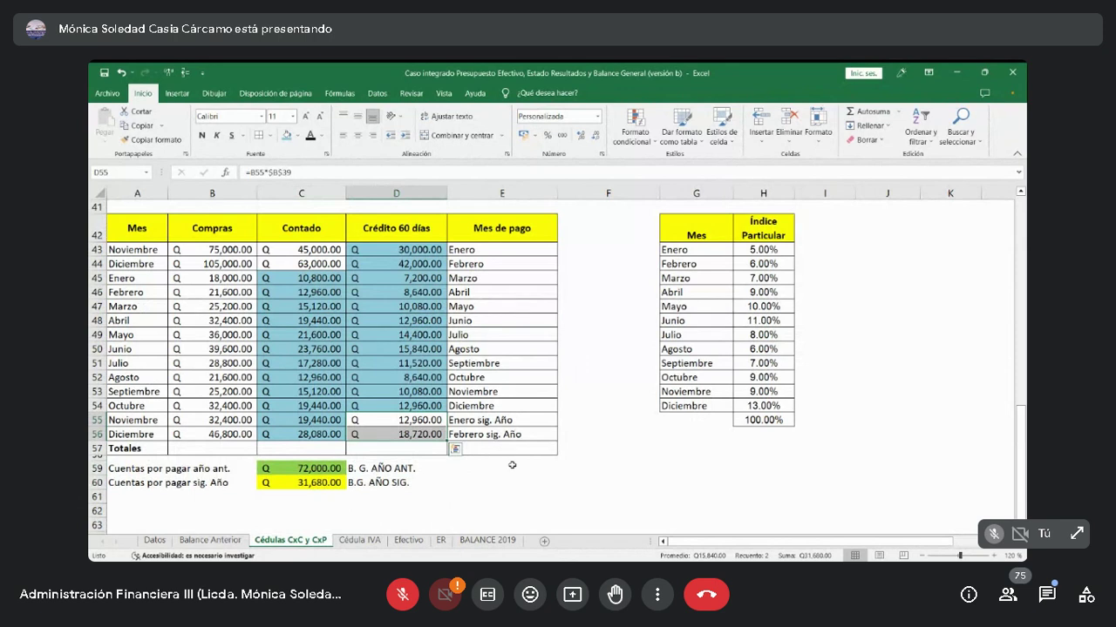
{"action": "left_click", "coordinate": [298, 136]}
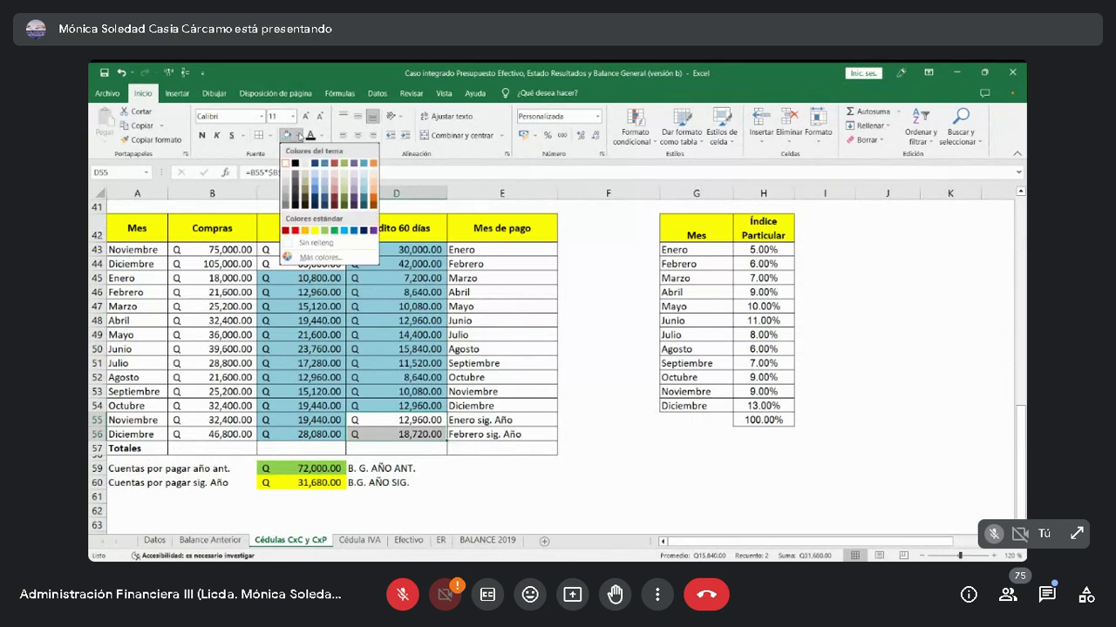
{"action": "left_click", "coordinate": [316, 232]}
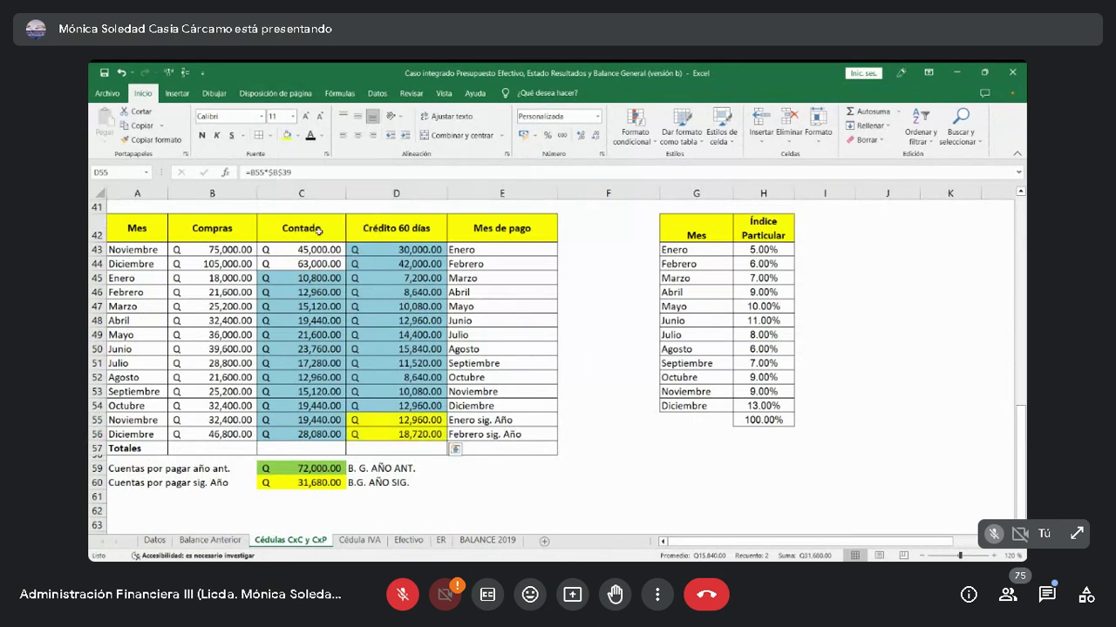
Review the blue and yellow payment ranges and the C60 formula for Cuentas por pagar sig. Año.
{"action": "left_click", "coordinate": [508, 420]}
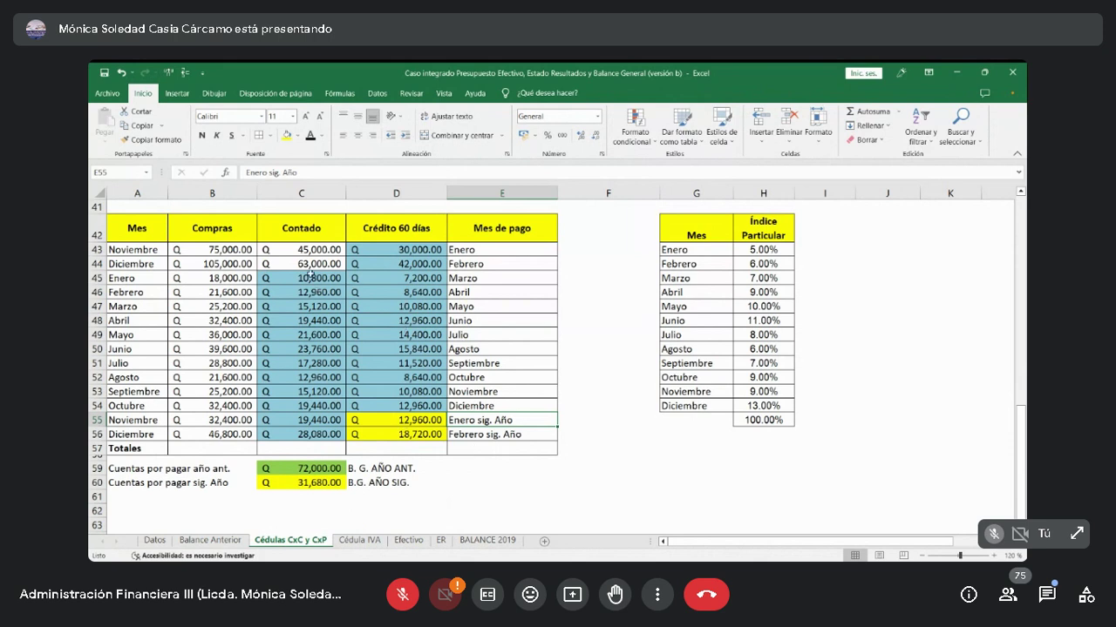
{"action": "left_click_drag", "start_coordinate": [311, 277], "coordinate": [305, 434]}
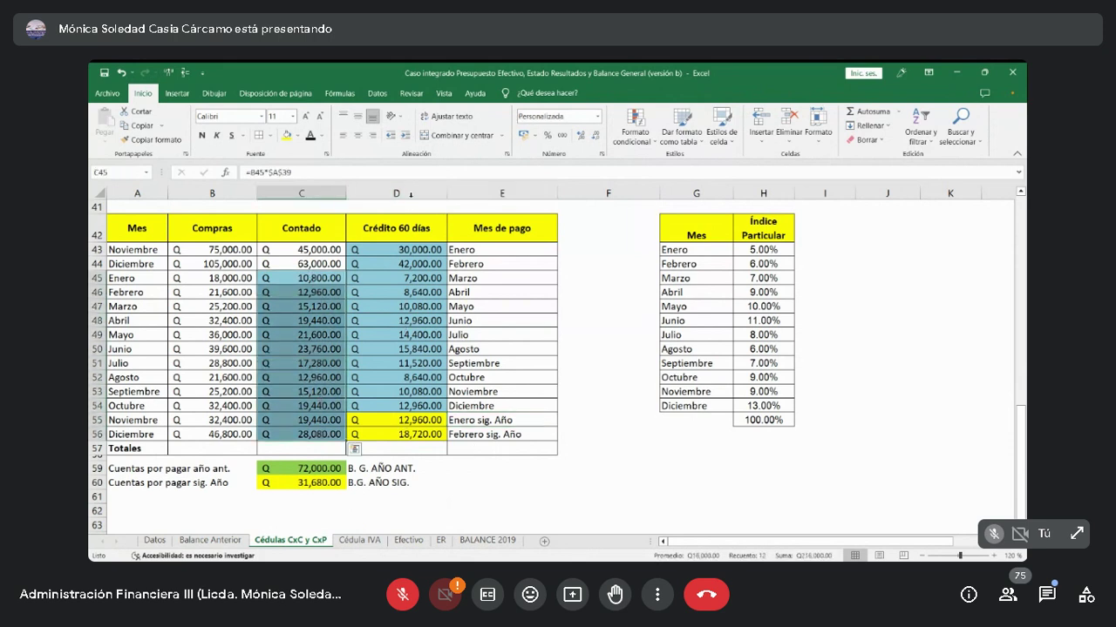
{"action": "left_click_drag", "start_coordinate": [412, 253], "coordinate": [417, 433]}
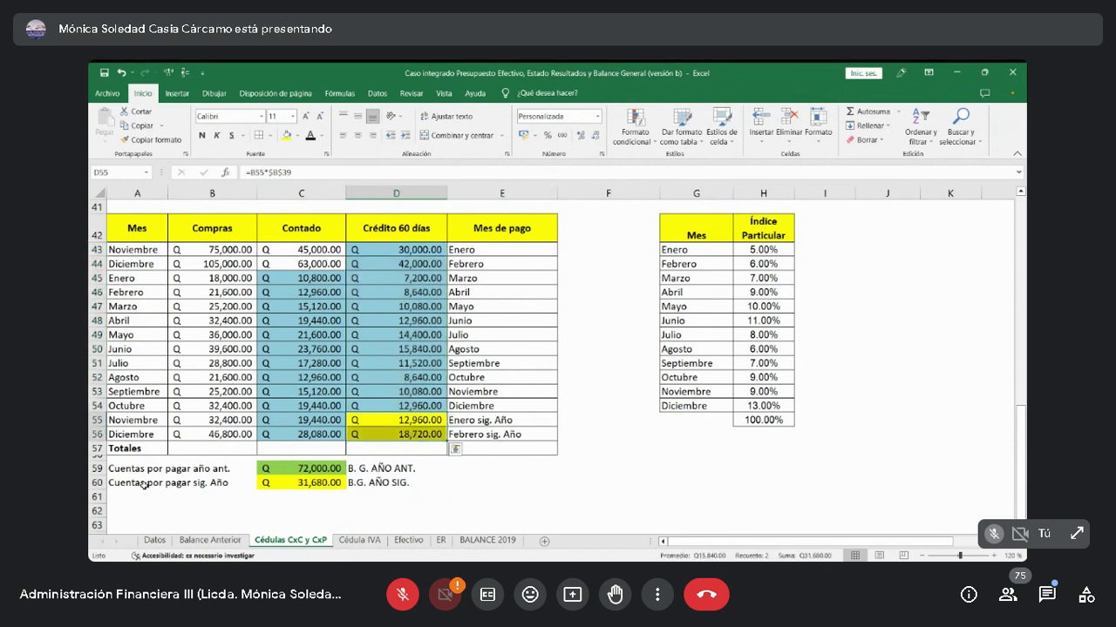
{"action": "left_click", "coordinate": [284, 482]}
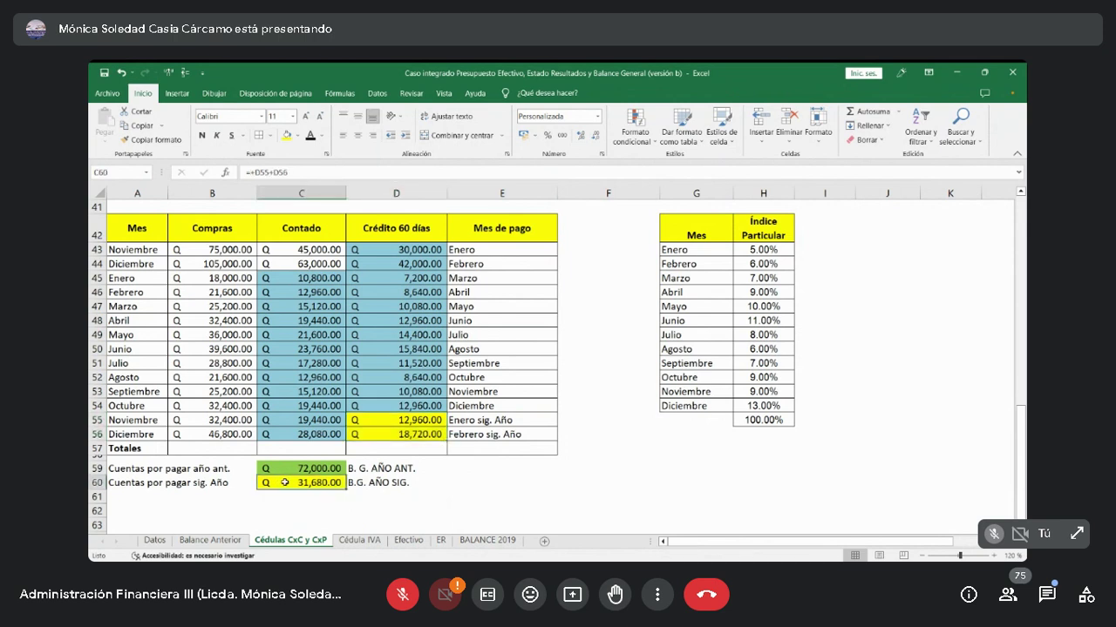
{"action": "left_click", "coordinate": [367, 484]}
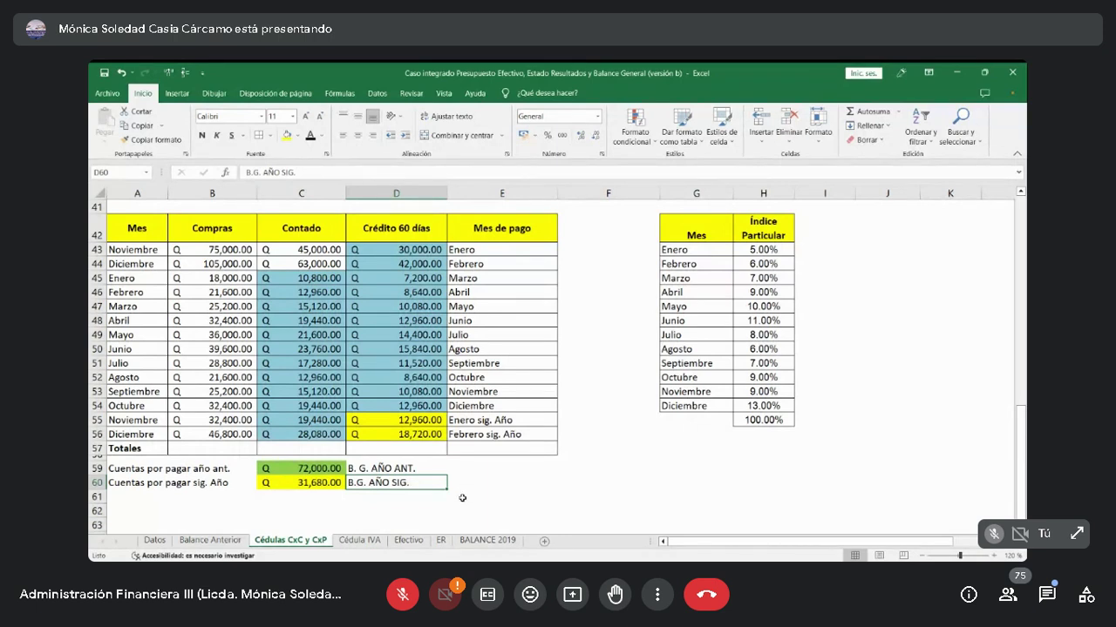
{"action": "left_click", "coordinate": [297, 482]}
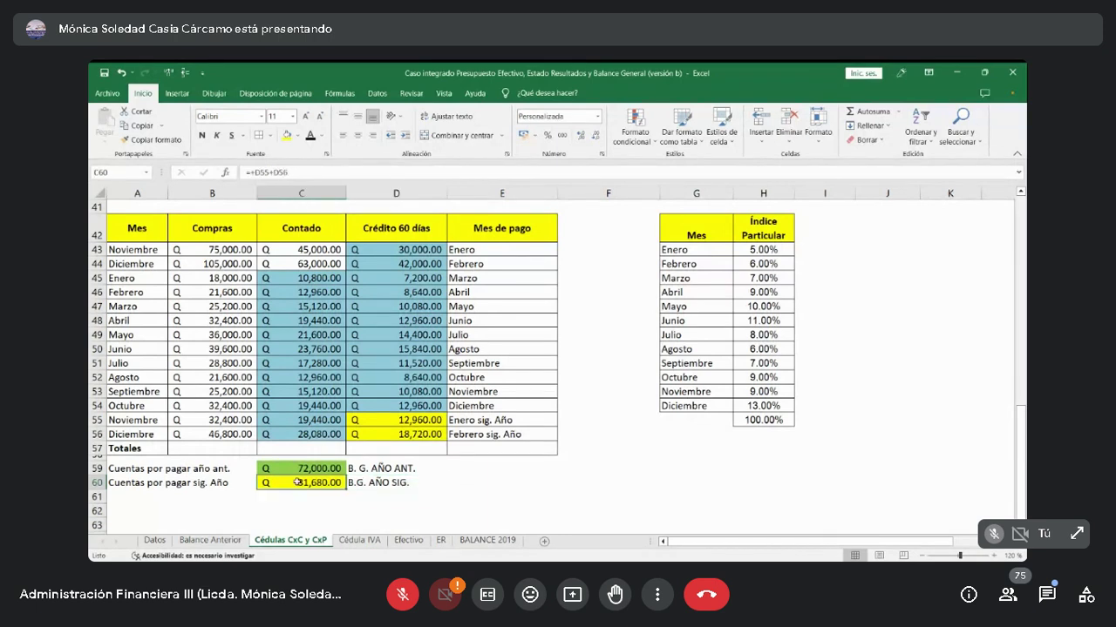
{"action": "key", "text": "F2"}
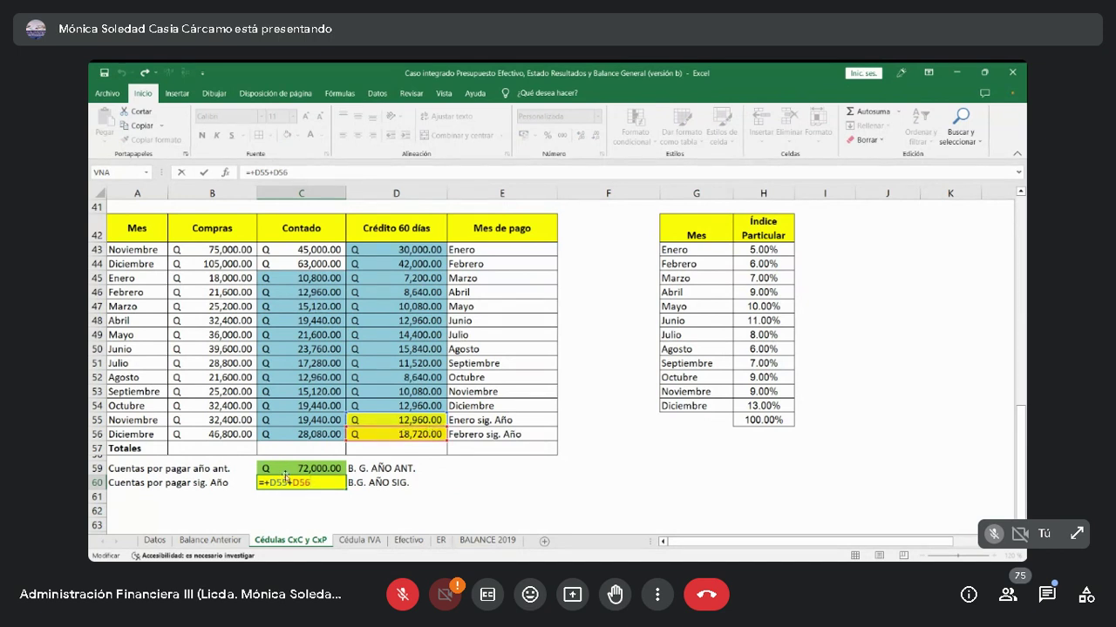
{"action": "key", "text": "Return"}
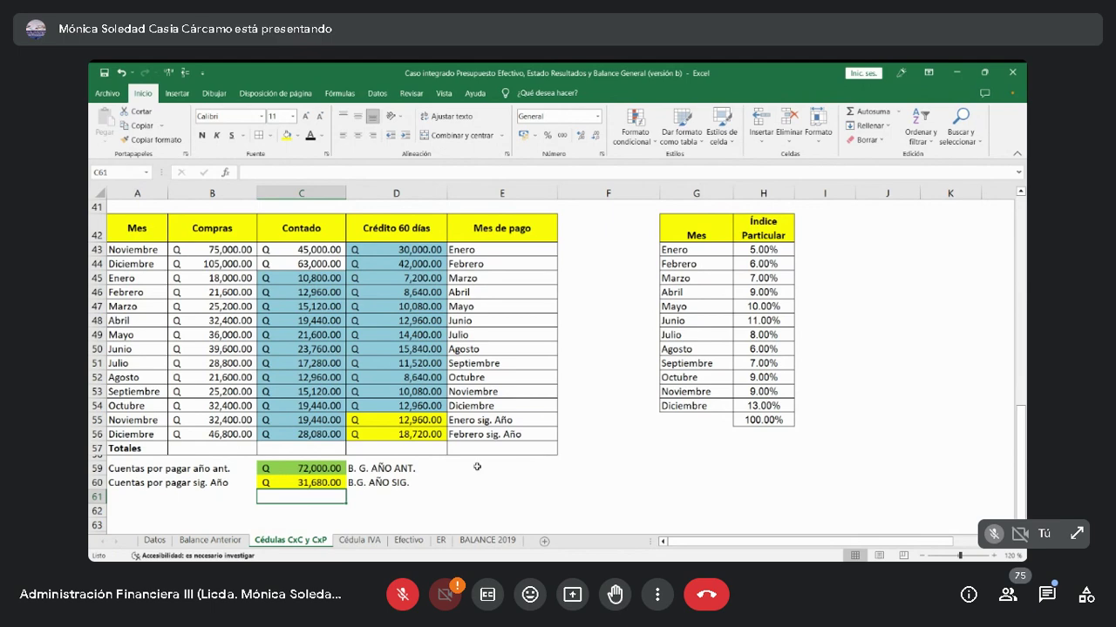
Open the Cédula IVA sheet and examine the VAT schedule's months, columns and Mes de pago.
{"action": "scroll", "coordinate": [477, 466], "scroll_direction": "up", "scroll_amount": 1}
{"action": "scroll", "coordinate": [476, 466], "scroll_direction": "up", "scroll_amount": 2}
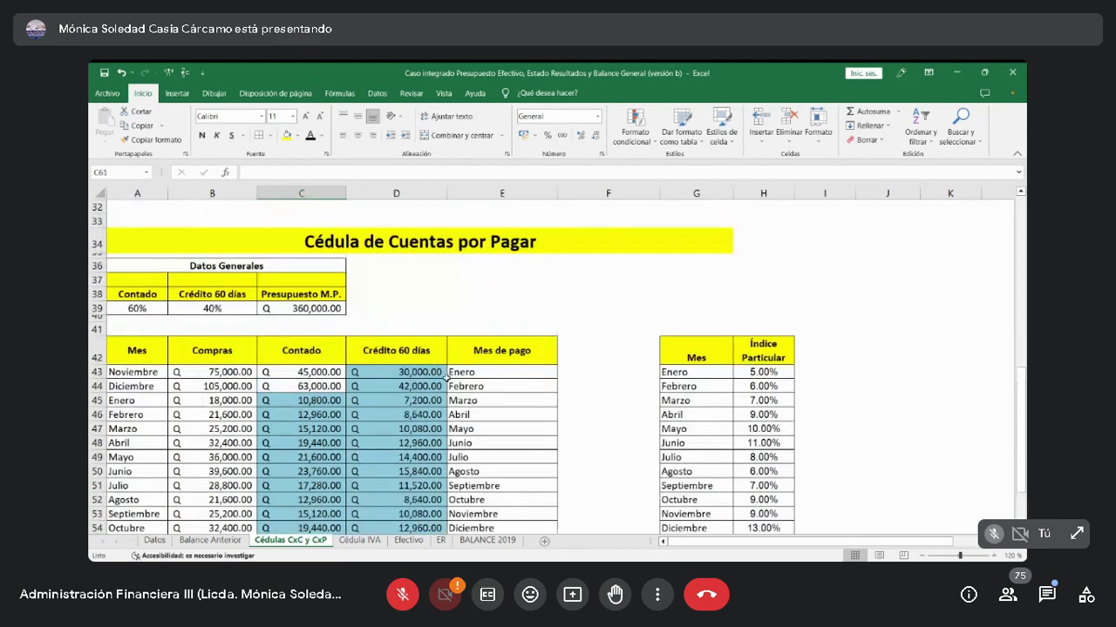
{"action": "scroll", "coordinate": [476, 466], "scroll_direction": "down", "scroll_amount": 1}
{"action": "left_click_drag", "start_coordinate": [1020, 444], "coordinate": [1020, 412]}
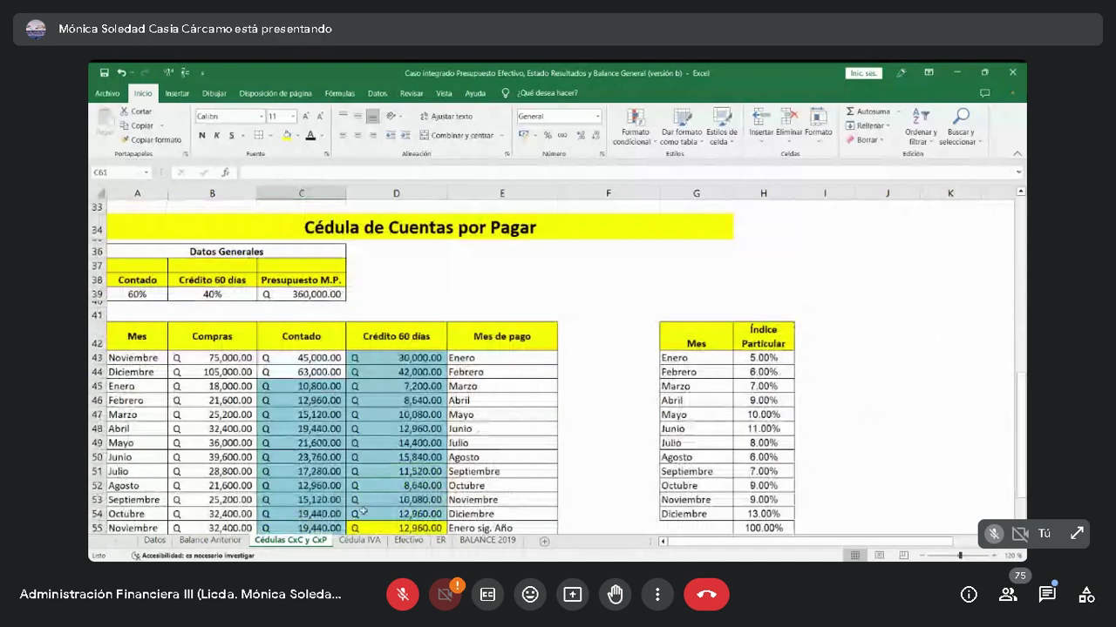
{"action": "left_click", "coordinate": [354, 544]}
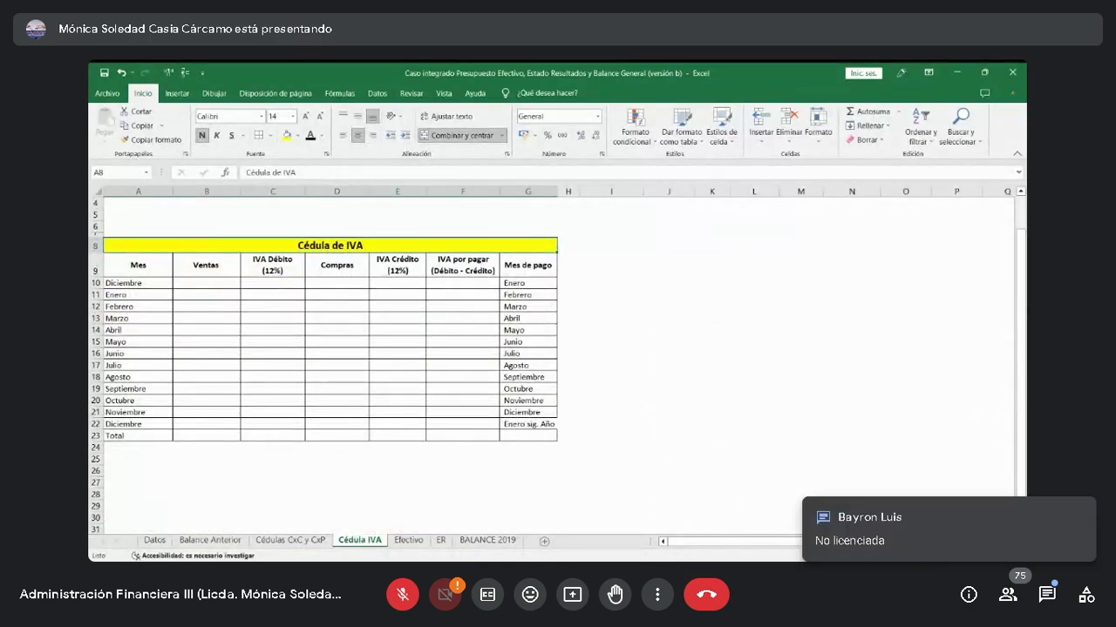
{"action": "scroll", "coordinate": [331, 348], "scroll_direction": "up", "scroll_amount": 2}
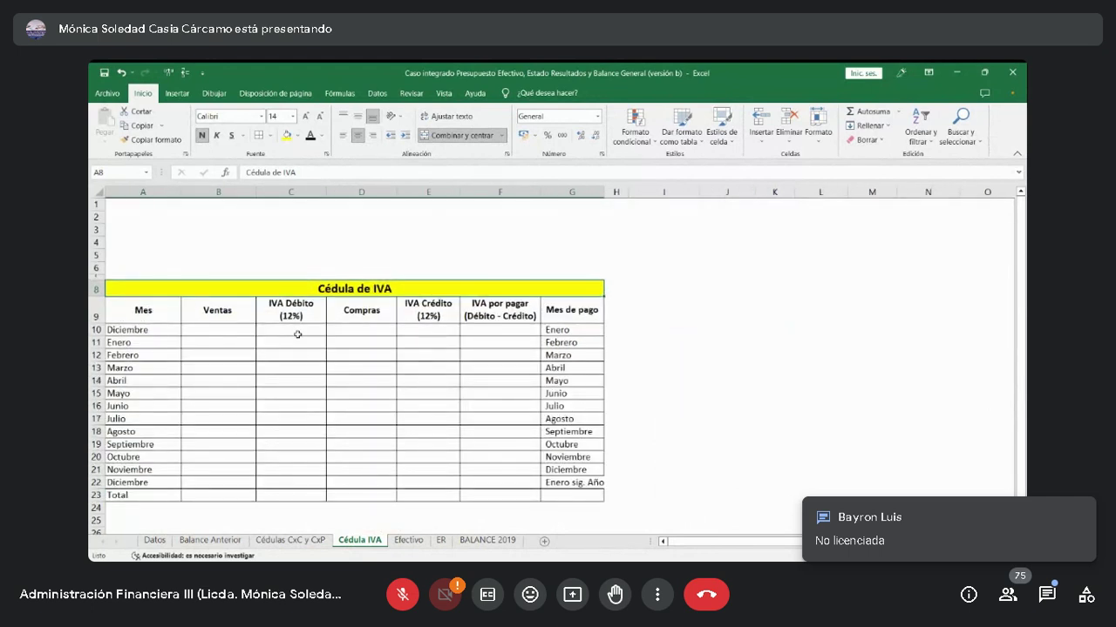
{"action": "scroll", "coordinate": [297, 335], "scroll_direction": "down", "scroll_amount": 1}
{"action": "scroll", "coordinate": [297, 334], "scroll_direction": "down", "scroll_amount": 1}
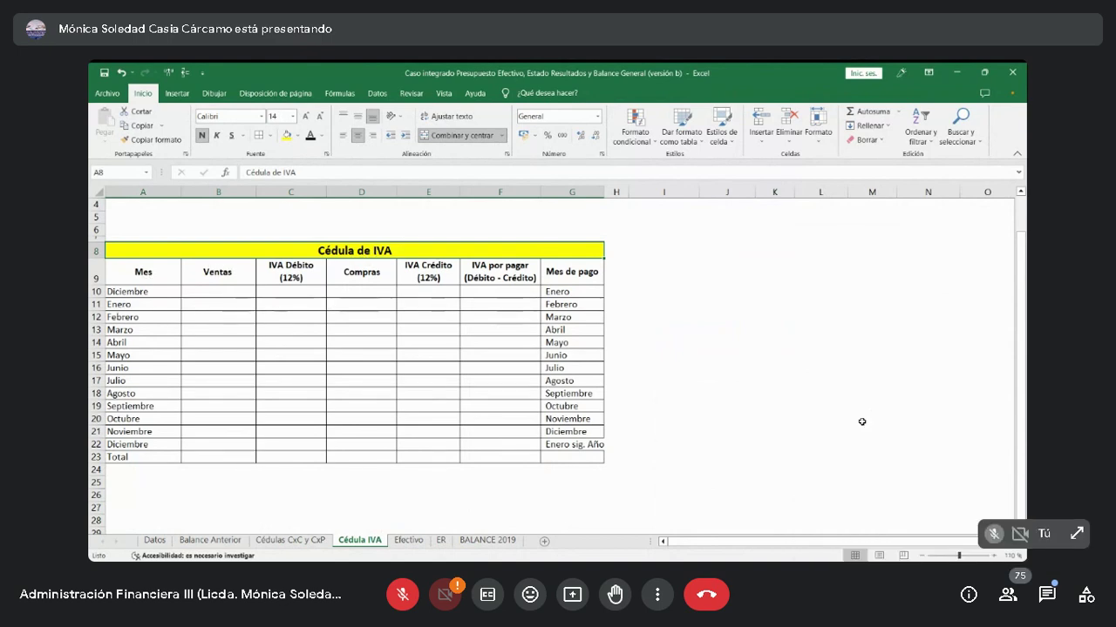
{"action": "scroll", "coordinate": [287, 382], "scroll_direction": "up", "scroll_amount": 2}
{"action": "scroll", "coordinate": [287, 382], "scroll_direction": "down", "scroll_amount": 1}
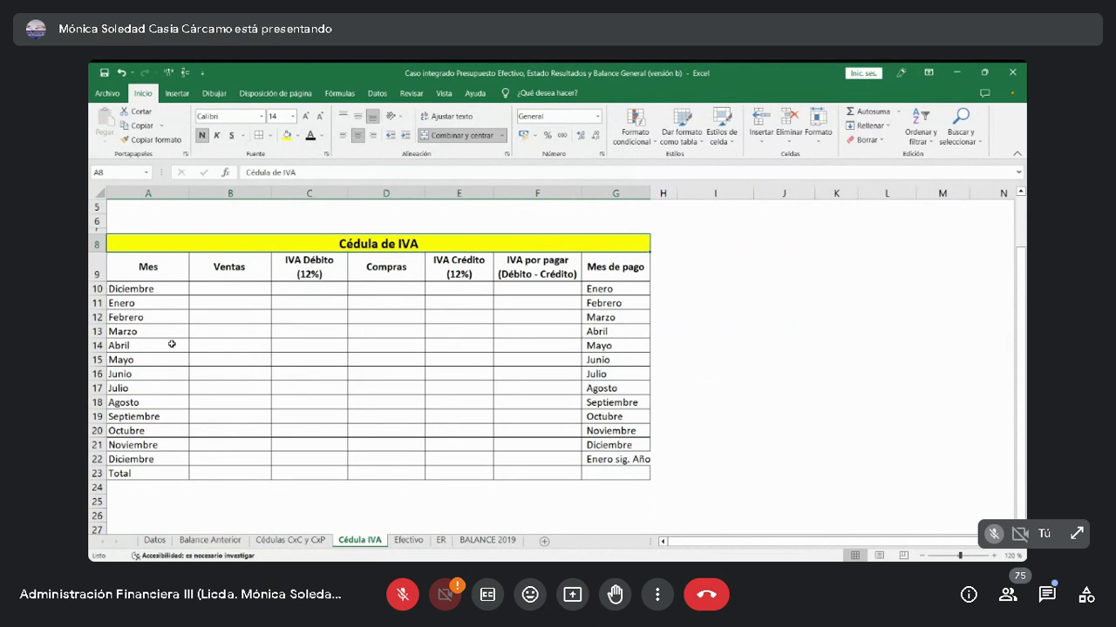
{"action": "left_click", "coordinate": [177, 291]}
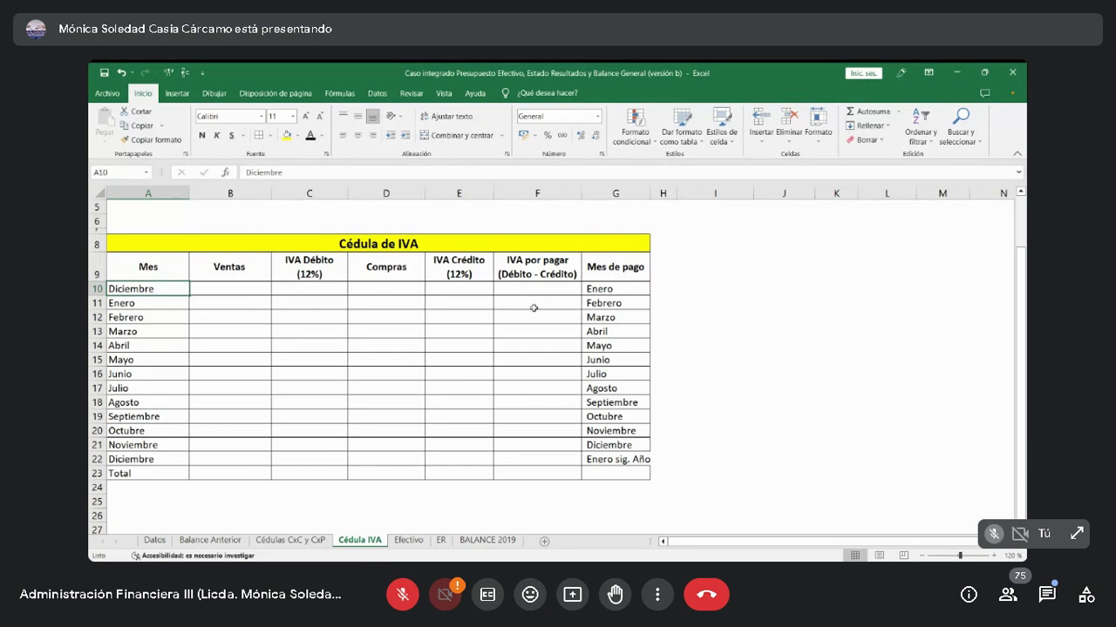
Link the Diciembre Ventas cell B10 in Cédula IVA to the Noviembre Ventas cell B11 in Cédulas CxC y CxP.
{"action": "left_click", "coordinate": [223, 293]}
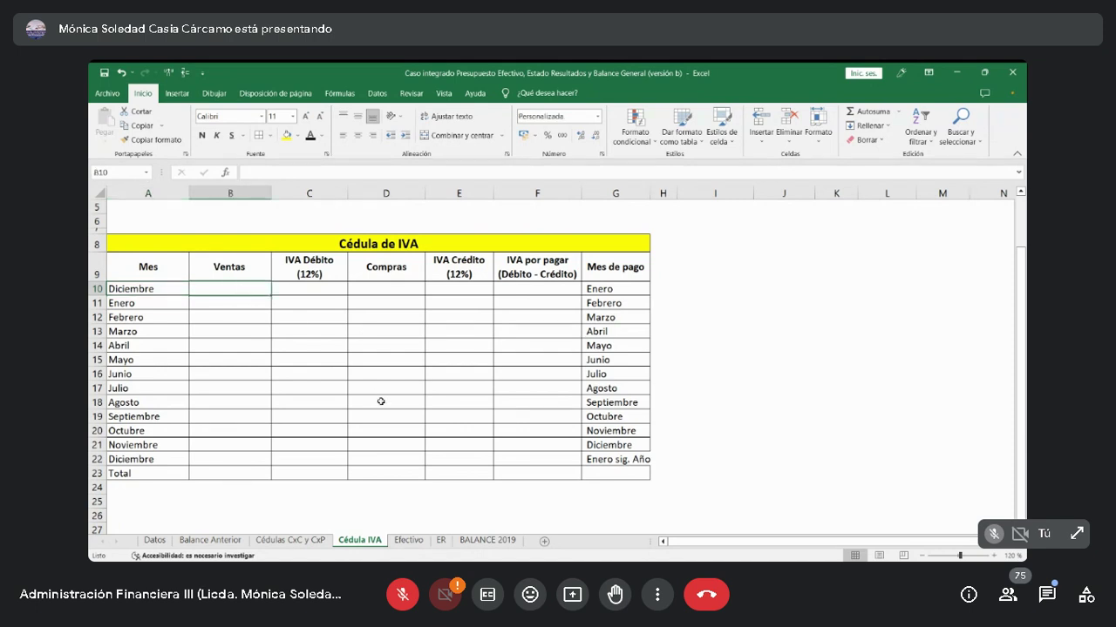
{"action": "left_click", "coordinate": [291, 540]}
{"action": "scroll", "coordinate": [253, 346], "scroll_direction": "up", "scroll_amount": 10}
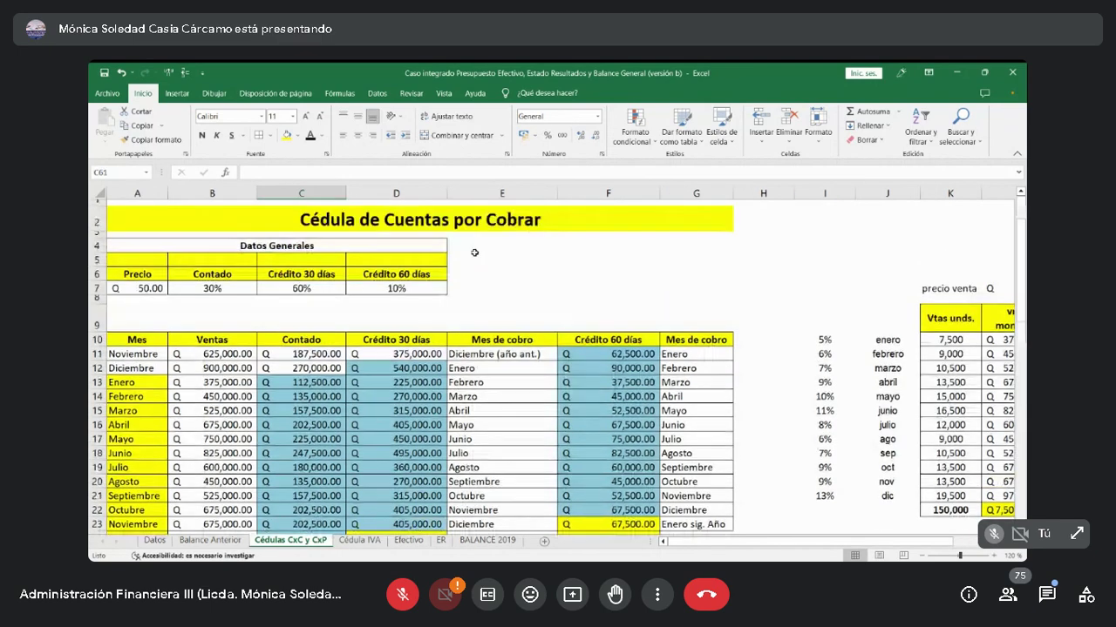
{"action": "left_click_drag", "start_coordinate": [219, 356], "coordinate": [220, 514]}
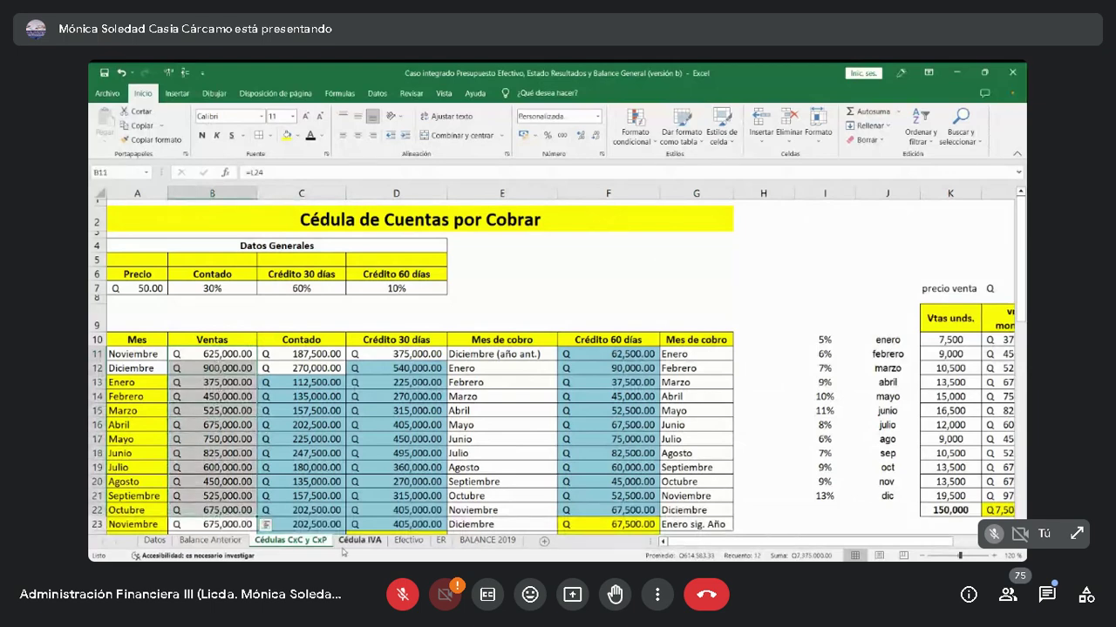
{"action": "left_click", "coordinate": [351, 543]}
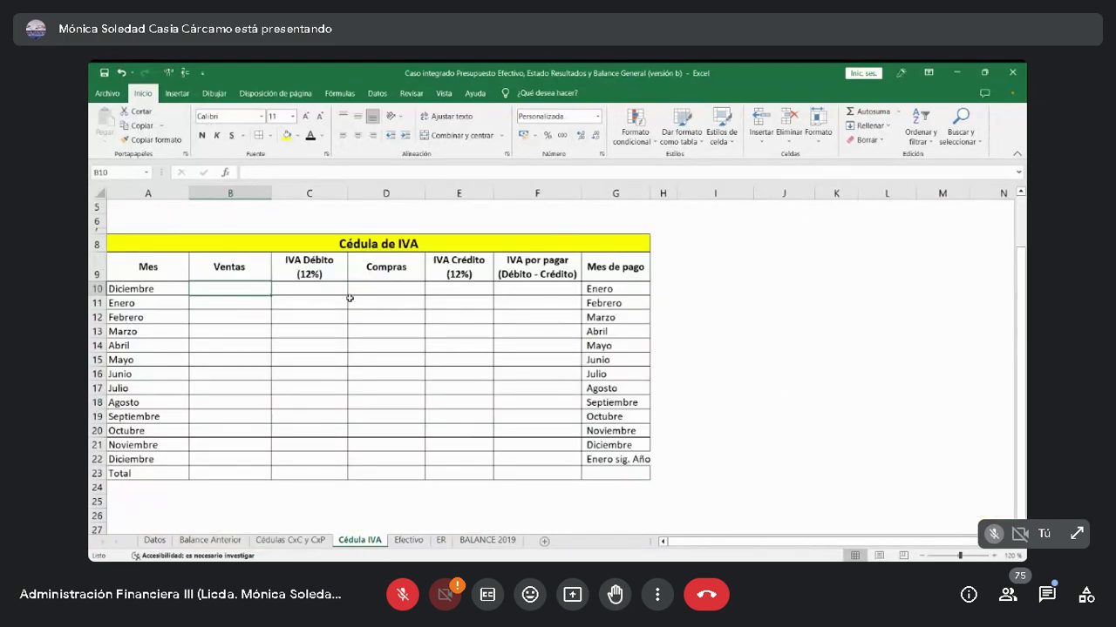
{"action": "type", "text": "+"}
{"action": "key", "text": "ctrl+Page_Up"}
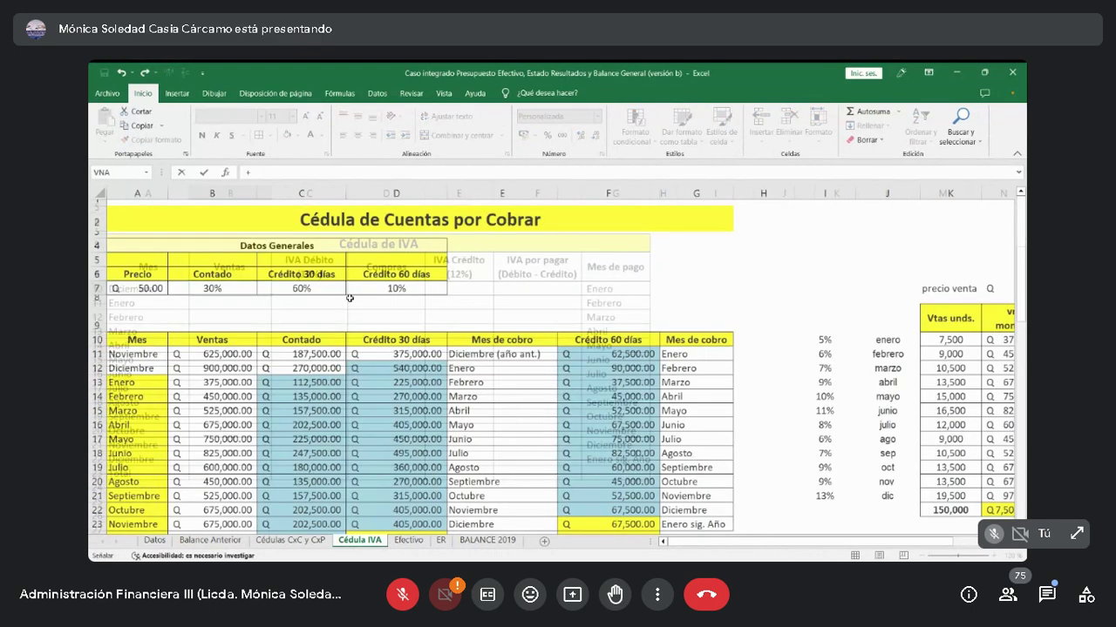
{"action": "left_click", "coordinate": [206, 352]}
{"action": "key", "text": "Return"}
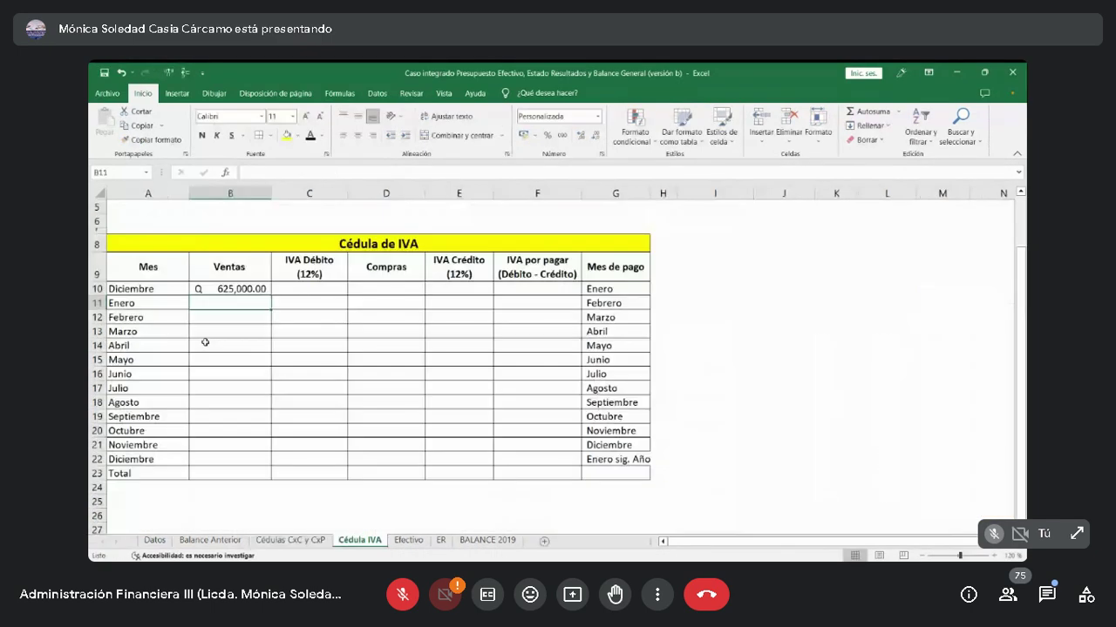
Replace the Diciembre Ventas link in B10 with a link to the Diciembre Ventas cell B12 in Cédulas CxC y CxP.
{"action": "left_click", "coordinate": [213, 288]}
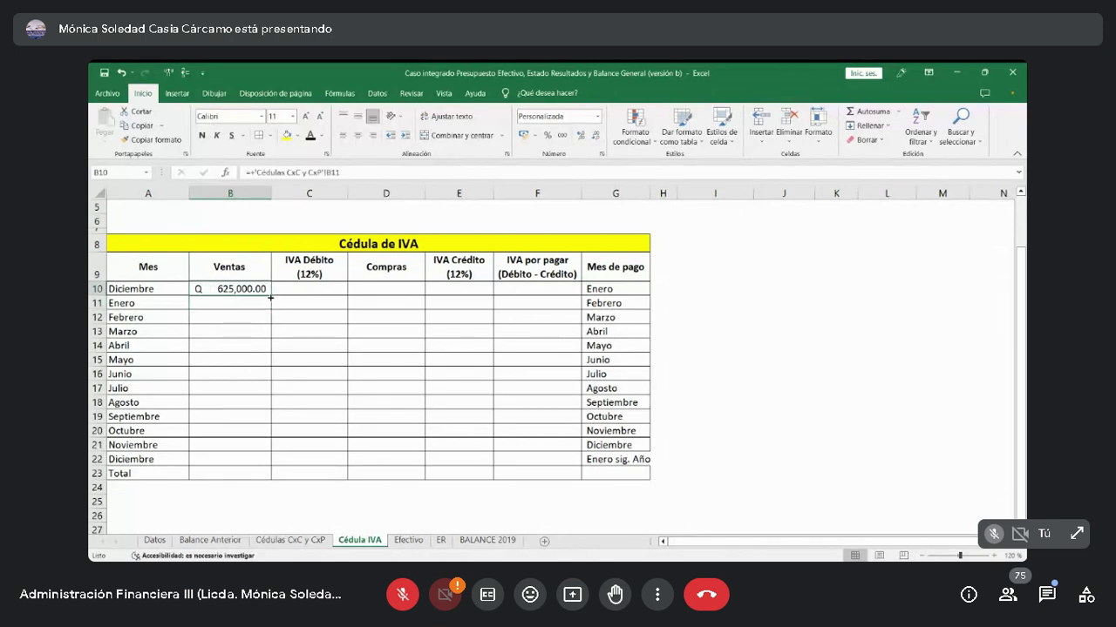
{"action": "key", "text": "Delete"}
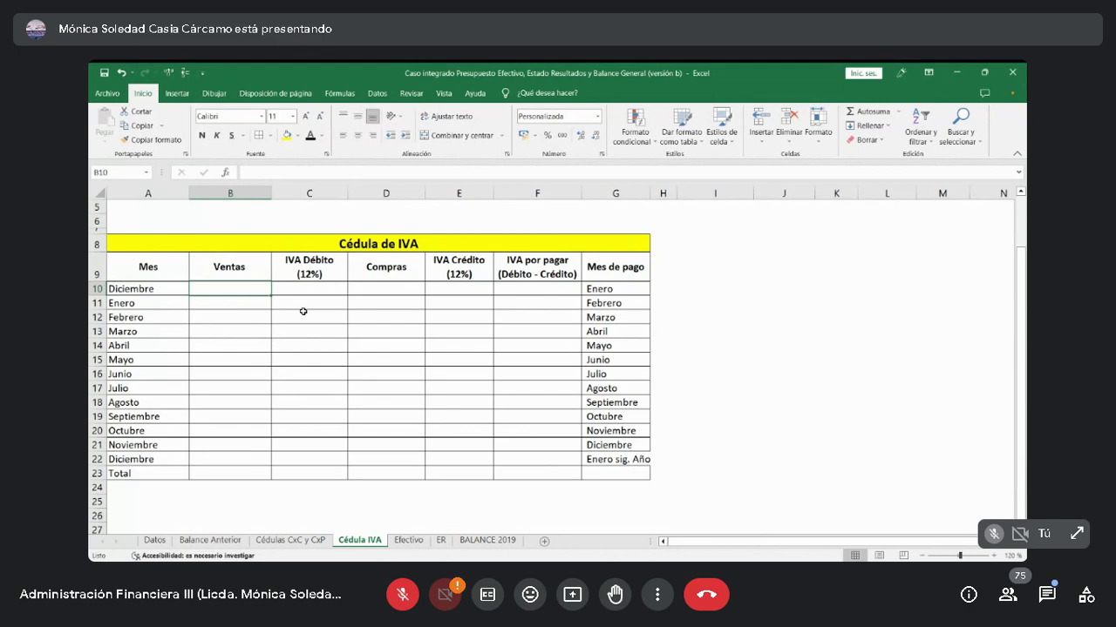
{"action": "type", "text": "+"}
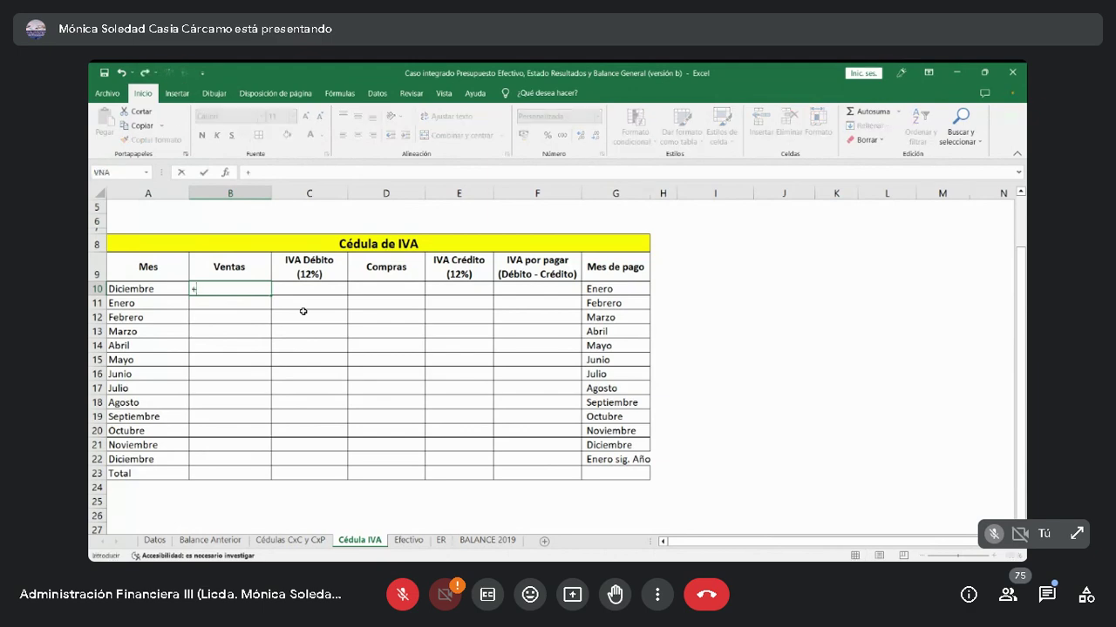
{"action": "key", "text": "ctrl+Page_Up"}
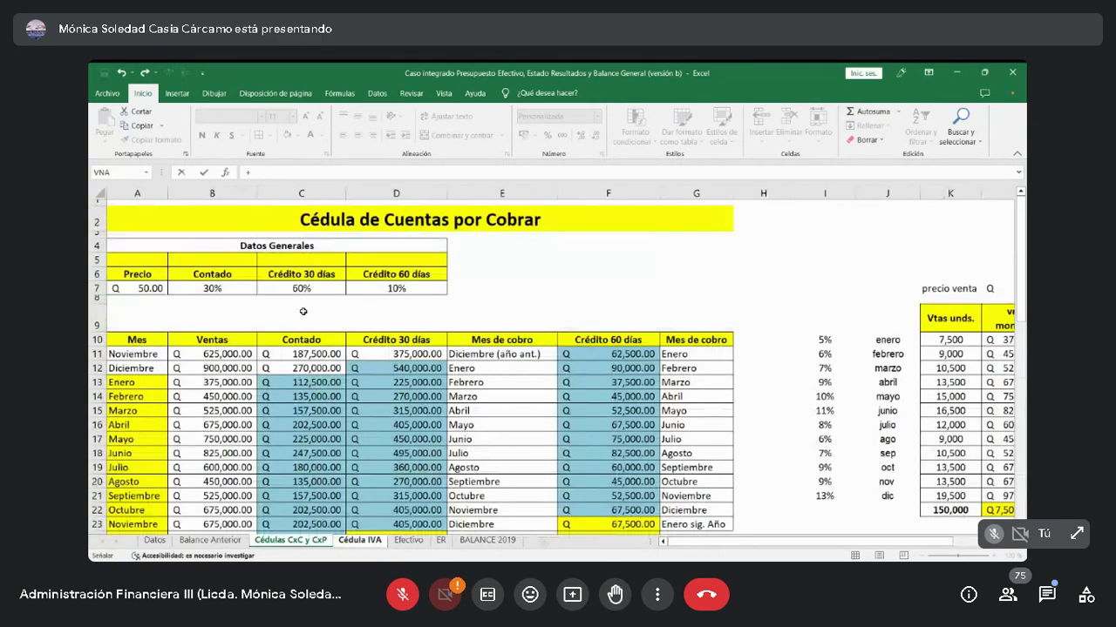
{"action": "left_click", "coordinate": [215, 366]}
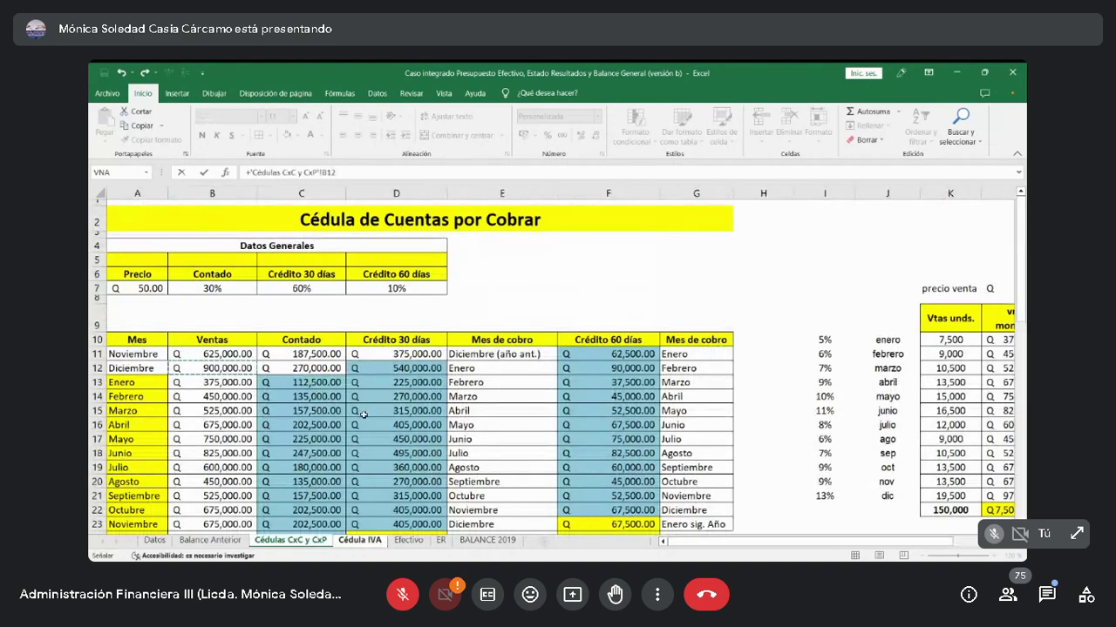
{"action": "key", "text": "Return"}
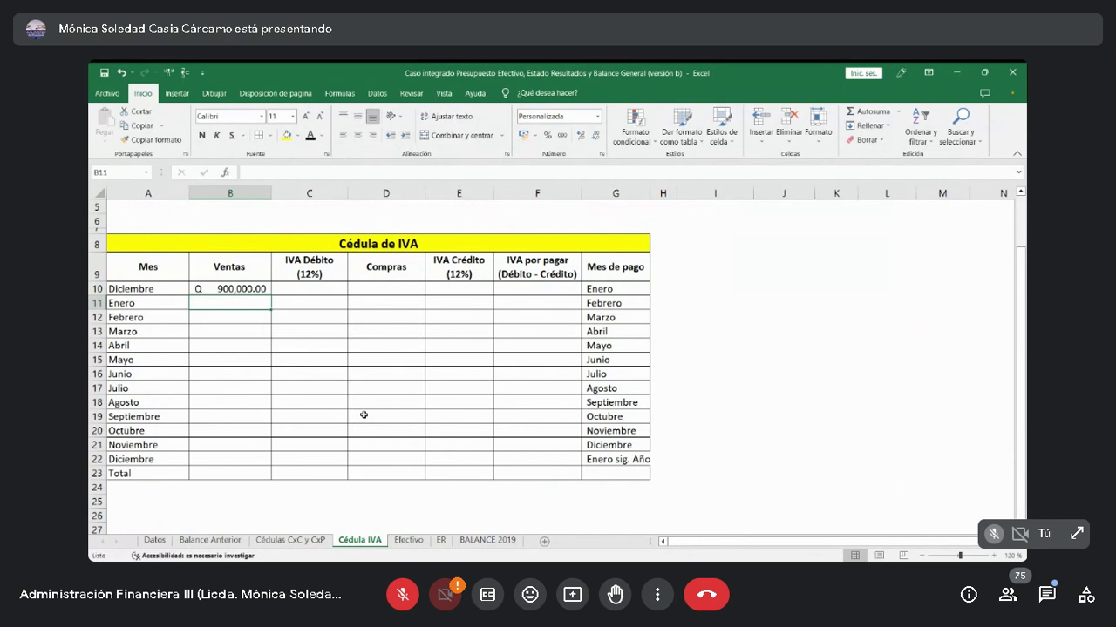
Fill the Ventas link from B10 down to Diciembre in B22 and compare it with the Ventas column in Cédulas CxC y CxP.
{"action": "key", "text": "Up"}
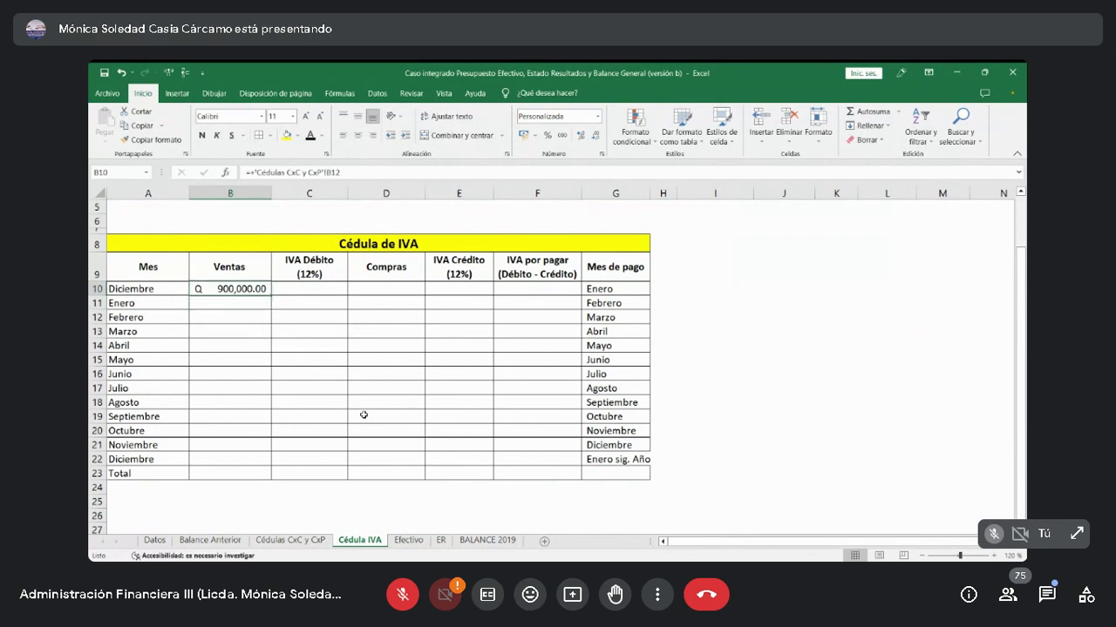
{"action": "left_click_drag", "start_coordinate": [271, 297], "coordinate": [248, 469]}
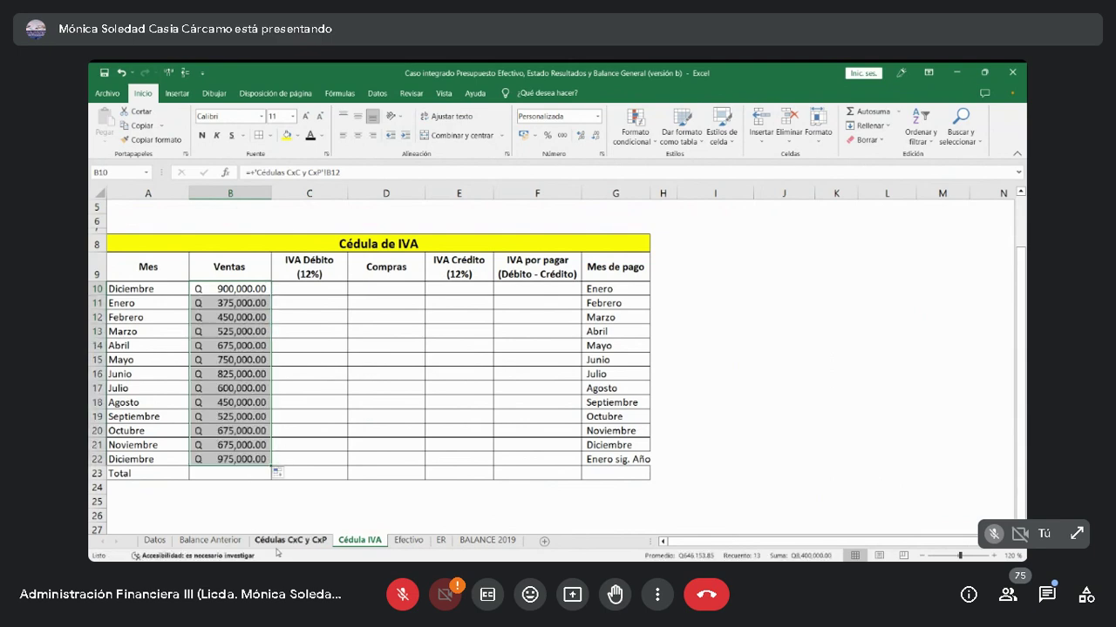
{"action": "left_click", "coordinate": [288, 541]}
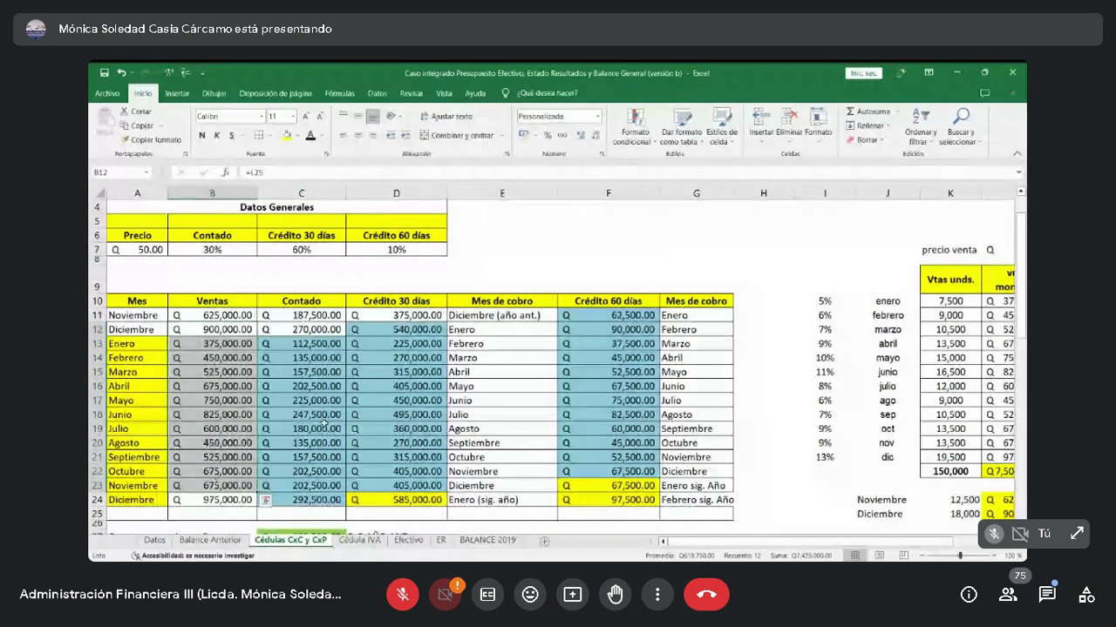
{"action": "scroll", "coordinate": [341, 441], "scroll_direction": "up", "scroll_amount": 1}
{"action": "scroll", "coordinate": [341, 441], "scroll_direction": "down", "scroll_amount": 1}
{"action": "left_click", "coordinate": [360, 540]}
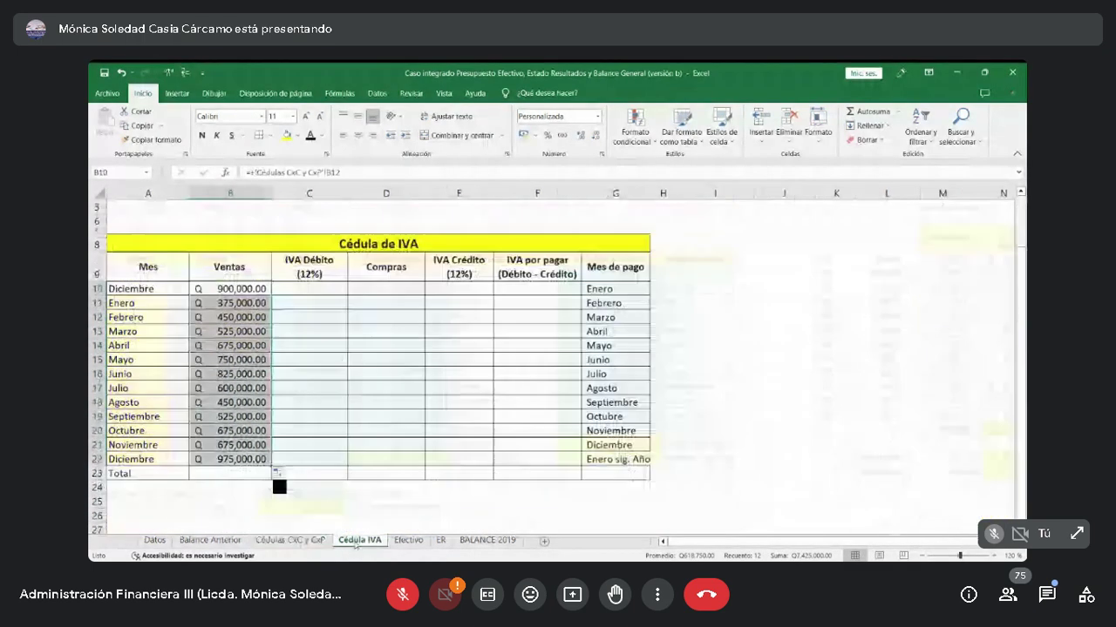
{"action": "left_click", "coordinate": [317, 288]}
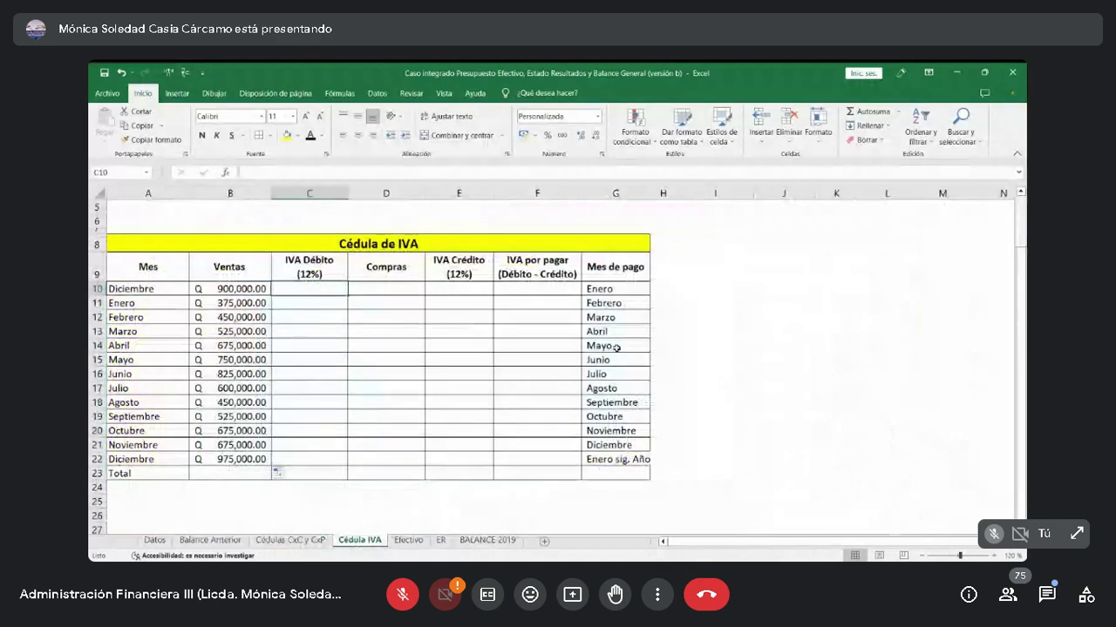
{"action": "type", "text": "="}
{"action": "key", "text": "Left"}
{"action": "type", "text": "*12%"}
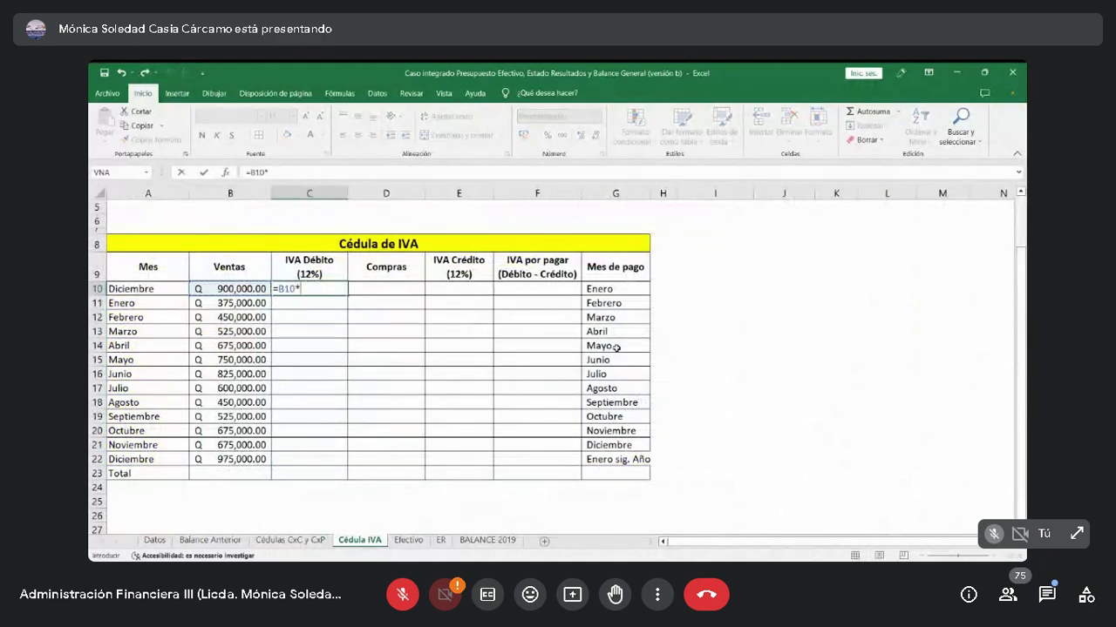
{"action": "key", "text": "Return"}
{"action": "scroll", "coordinate": [616, 348], "scroll_direction": "down", "scroll_amount": 2}
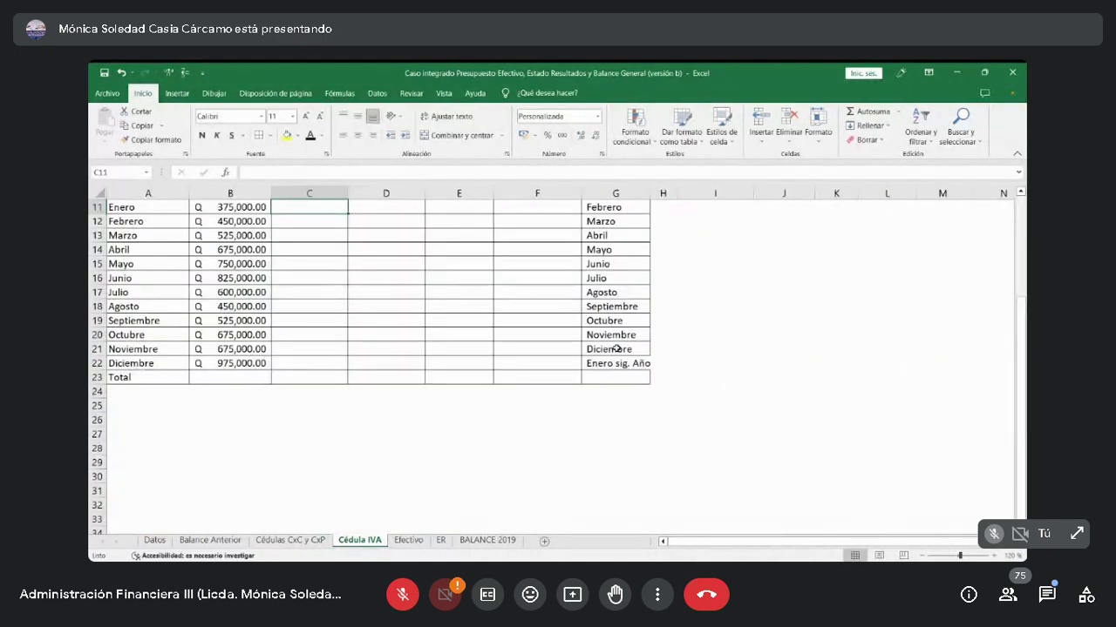
{"action": "left_click", "coordinate": [617, 348]}
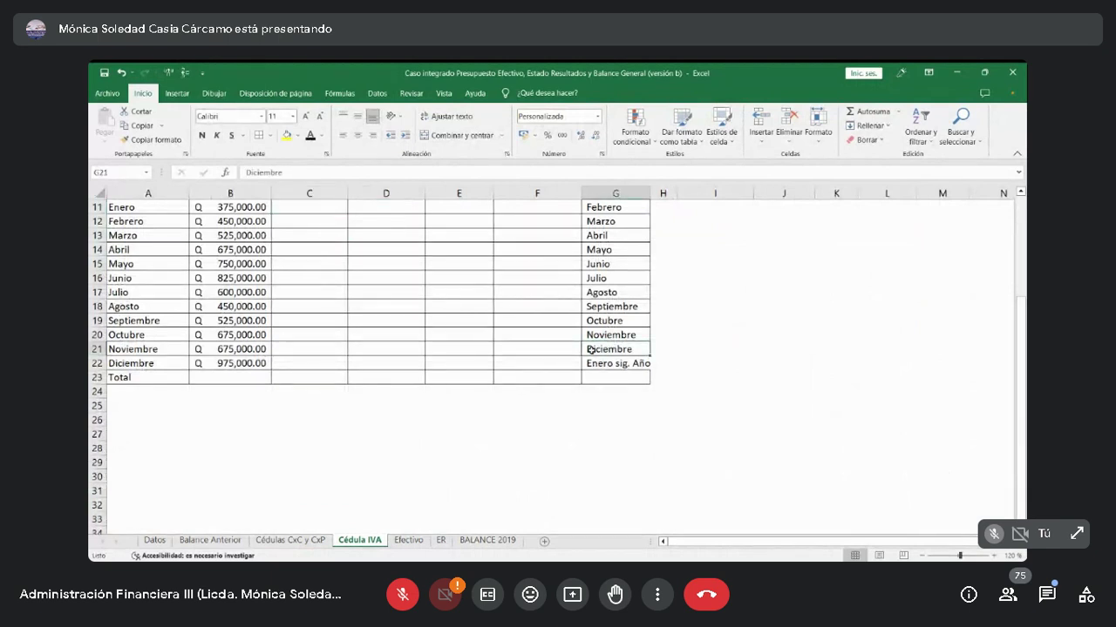
Calculate the first Diciembre IVA Débito in C10 with the formula =B10*0.12.
{"action": "scroll", "coordinate": [592, 348], "scroll_direction": "up", "scroll_amount": 3}
{"action": "left_click", "coordinate": [302, 346]}
{"action": "type", "text": "="}
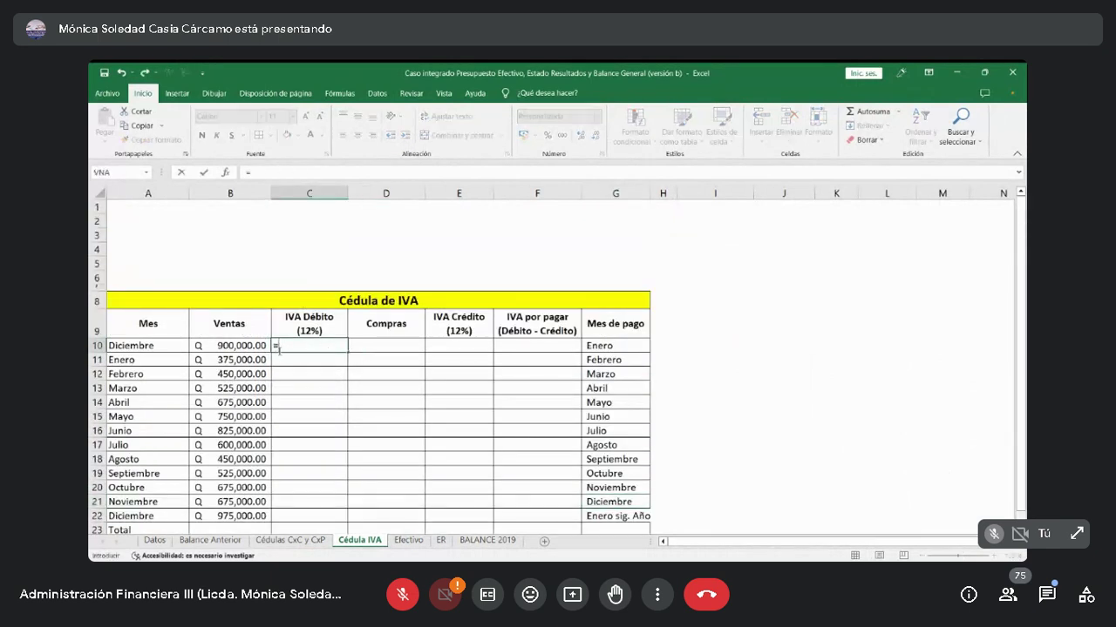
{"action": "key", "text": "Left"}
{"action": "type", "text": "*0"}
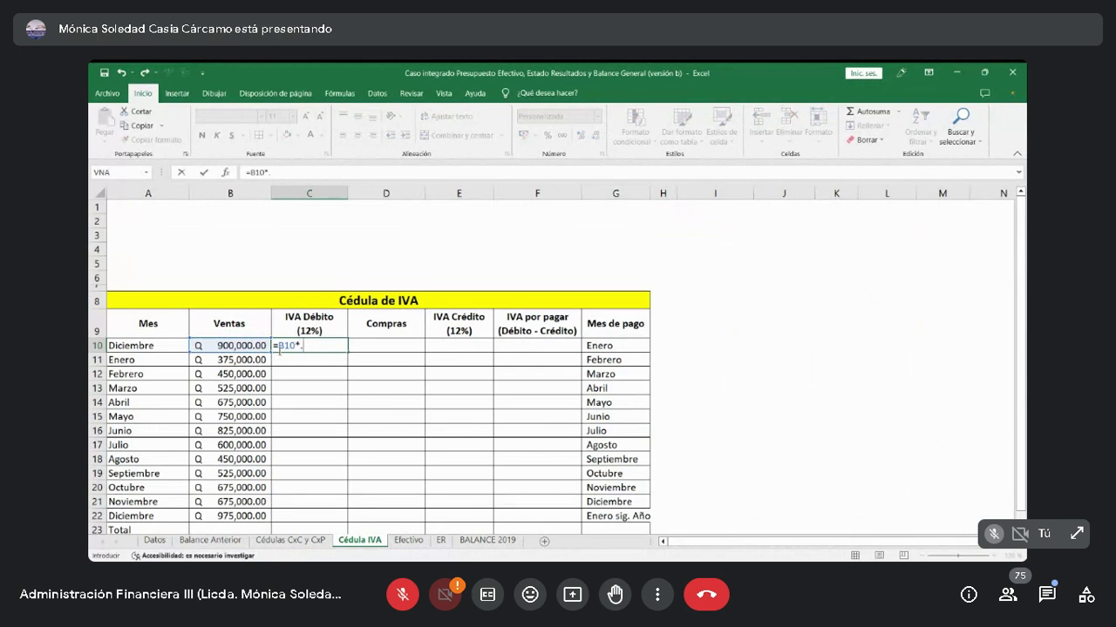
{"action": "type", "text": ".12"}
{"action": "key", "text": "ctrl+Return"}
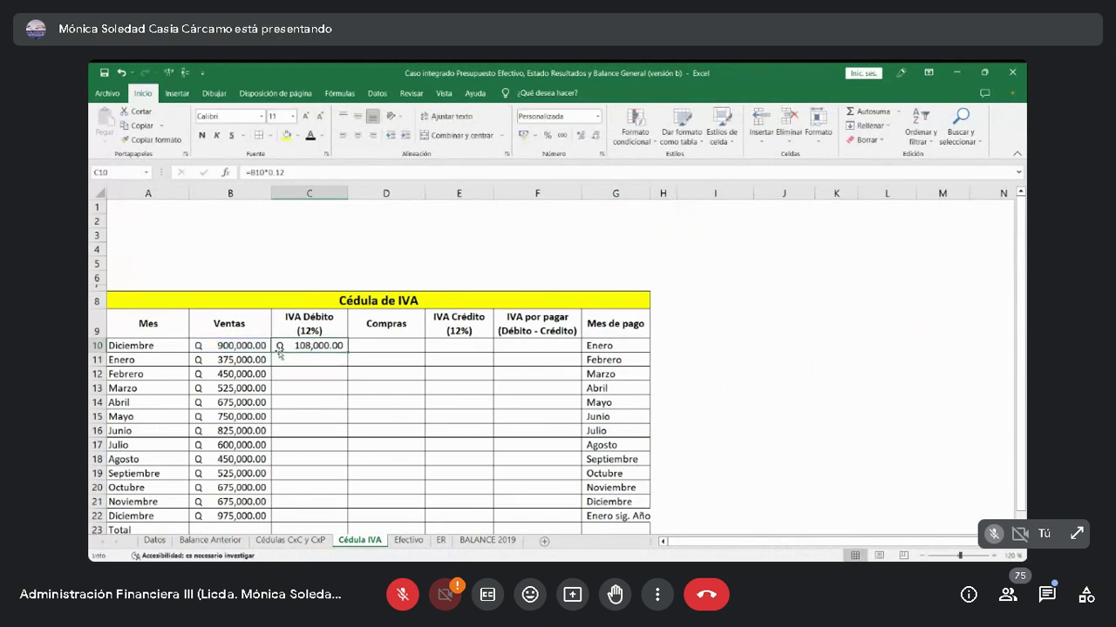
Copy the IVA Débito formula from C10 to the remaining months in C11:C22.
{"action": "key", "text": "ctrl+c"}
{"action": "key", "text": "Down"}
{"action": "key", "text": "shift+Down"}
{"action": "key", "text": "shift+Down"}
{"action": "key", "text": "shift+Down"}
{"action": "key", "text": "shift+Down"}
{"action": "key", "text": "shift+Down"}
{"action": "key", "text": "shift+Down"}
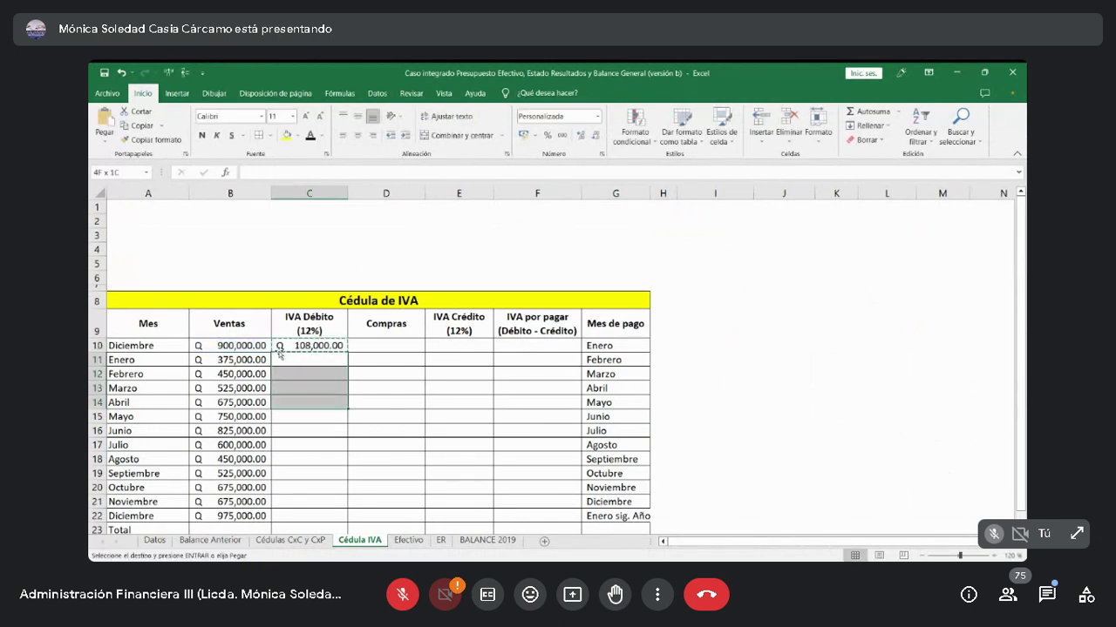
{"action": "key", "text": "shift+Down"}
{"action": "key", "text": "shift+Down"}
{"action": "key", "text": "shift+Down"}
{"action": "key", "text": "shift+Down"}
{"action": "key", "text": "shift+Down"}
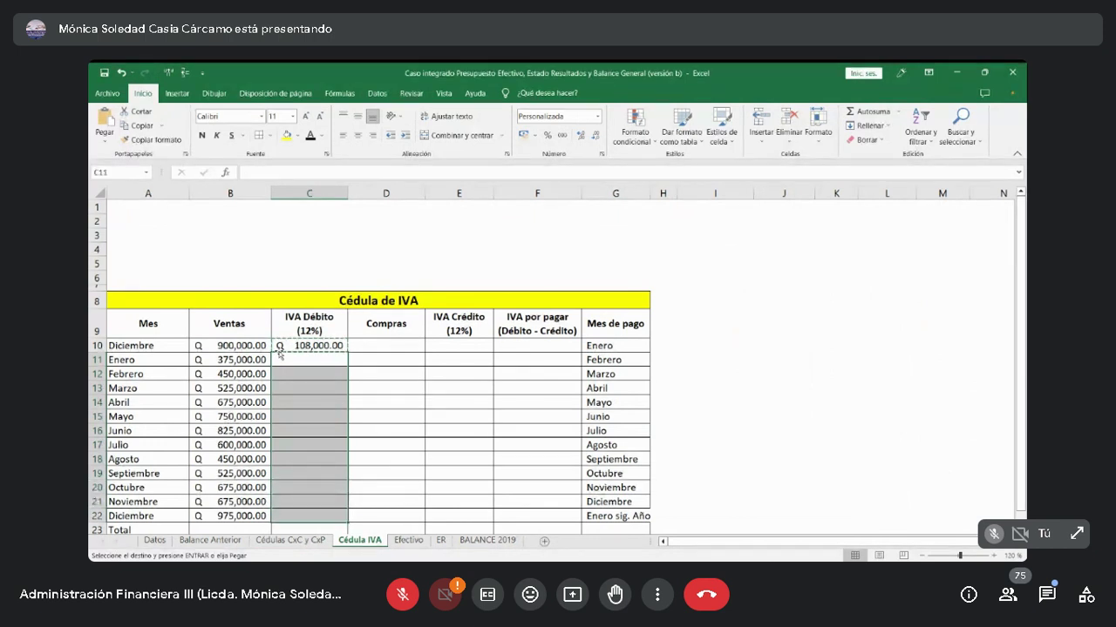
{"action": "key", "text": "Return"}
{"action": "key", "text": "Right"}
{"action": "key", "text": "Left"}
{"action": "key", "text": "Up"}
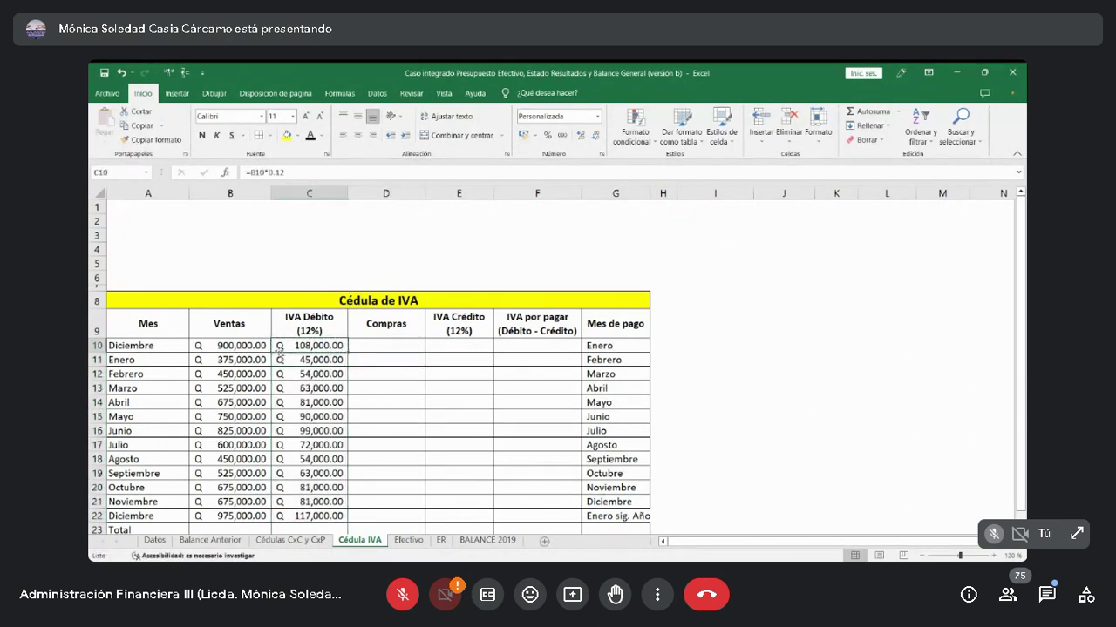
Check the copied IVA Débito formulas month by month down column C.
{"action": "key", "text": "Down"}
{"action": "key", "text": "Down"}
{"action": "key", "text": "Down"}
{"action": "key", "text": "Down"}
{"action": "key", "text": "Down"}
{"action": "key", "text": "Down"}
{"action": "key", "text": "Down"}
{"action": "key", "text": "Down"}
{"action": "key", "text": "Down"}
{"action": "key", "text": "Down"}
{"action": "key", "text": "Down"}
{"action": "key", "text": "Down"}
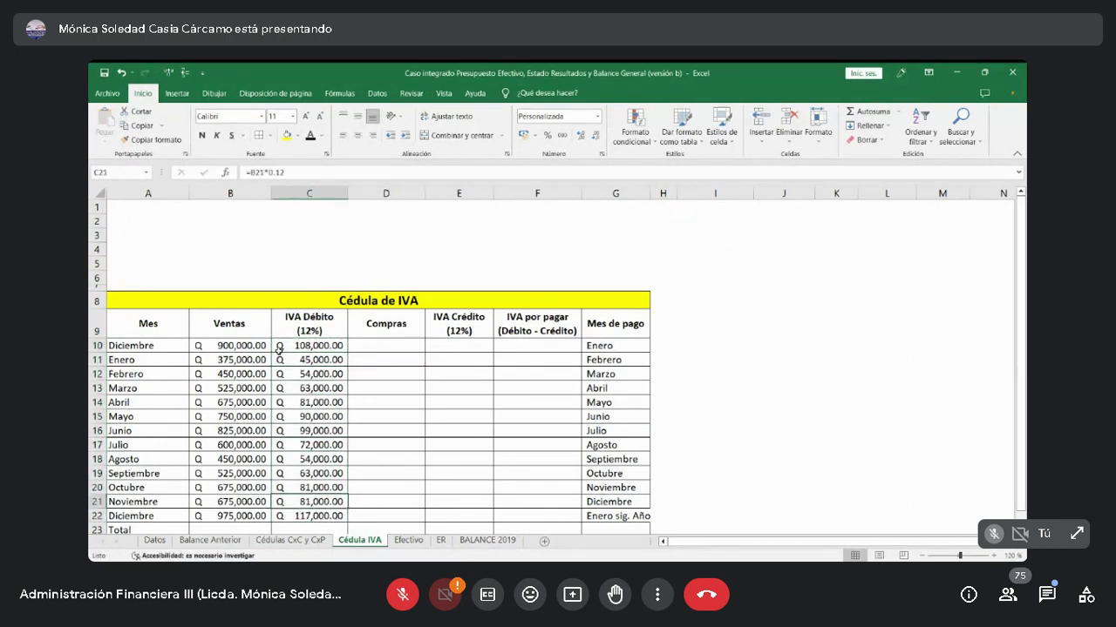
Select Compras cell D10, and examine the Compras from Diciembre to Diciembre in the Cuentas por Pagar table of Cédulas CxC y CxP.
{"action": "key", "text": "Right"}
{"action": "key", "text": "Up"}
{"action": "key", "text": "Up"}
{"action": "key", "text": "Up"}
{"action": "key", "text": "Up"}
{"action": "key", "text": "Up"}
{"action": "key", "text": "Up"}
{"action": "key", "text": "Up"}
{"action": "key", "text": "Up"}
{"action": "key", "text": "Up"}
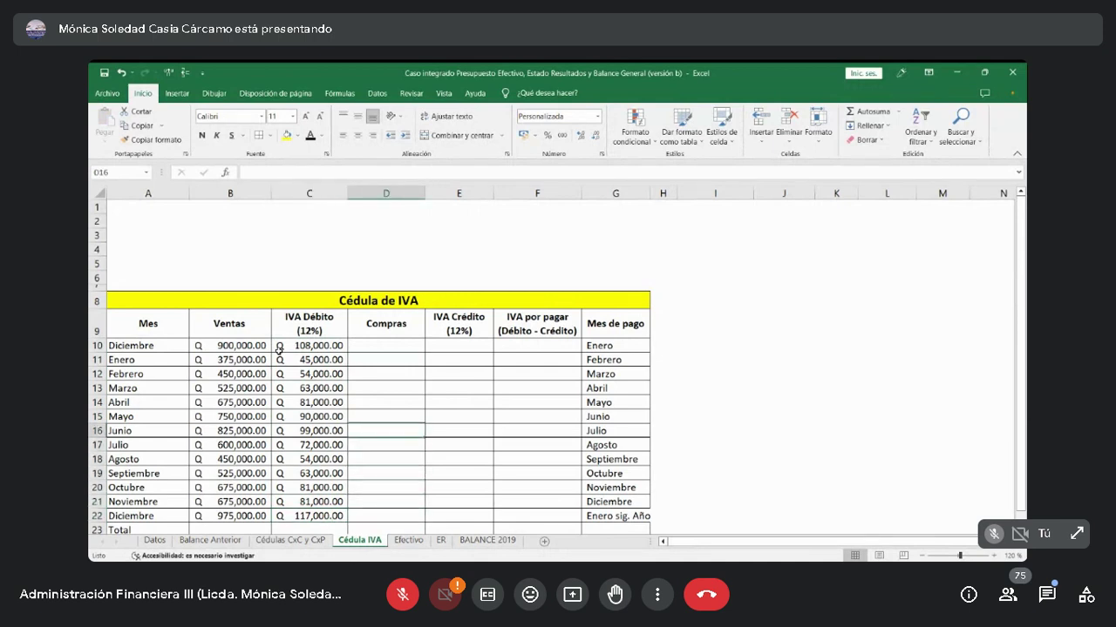
{"action": "key", "text": "Up"}
{"action": "key", "text": "Up"}
{"action": "key", "text": "Up"}
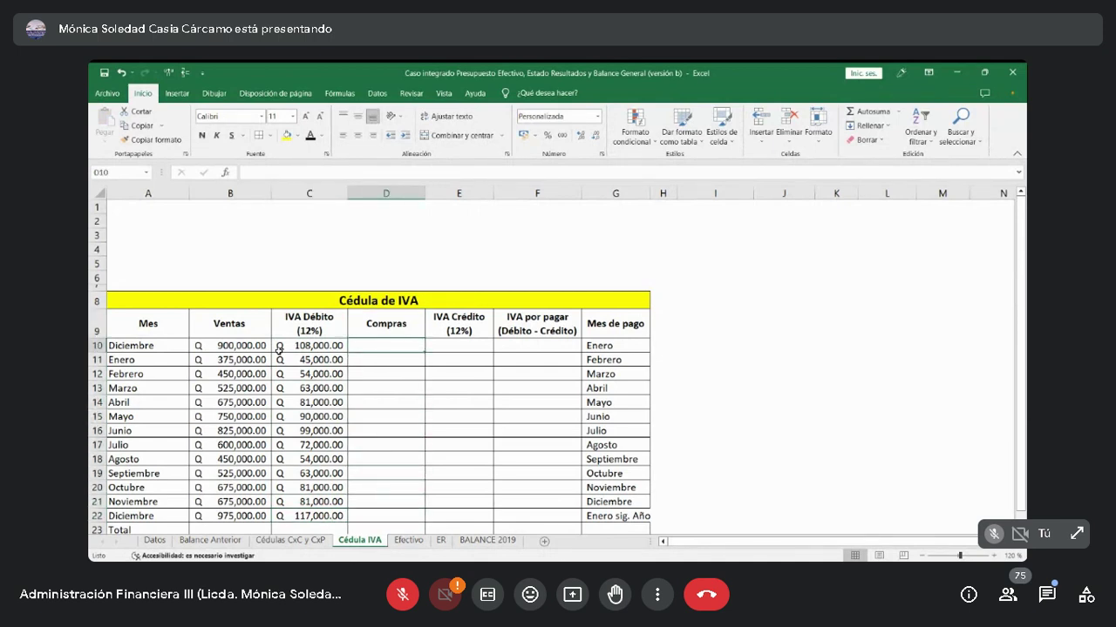
{"action": "left_click", "coordinate": [292, 540]}
{"action": "scroll", "coordinate": [435, 306], "scroll_direction": "down", "scroll_amount": 8}
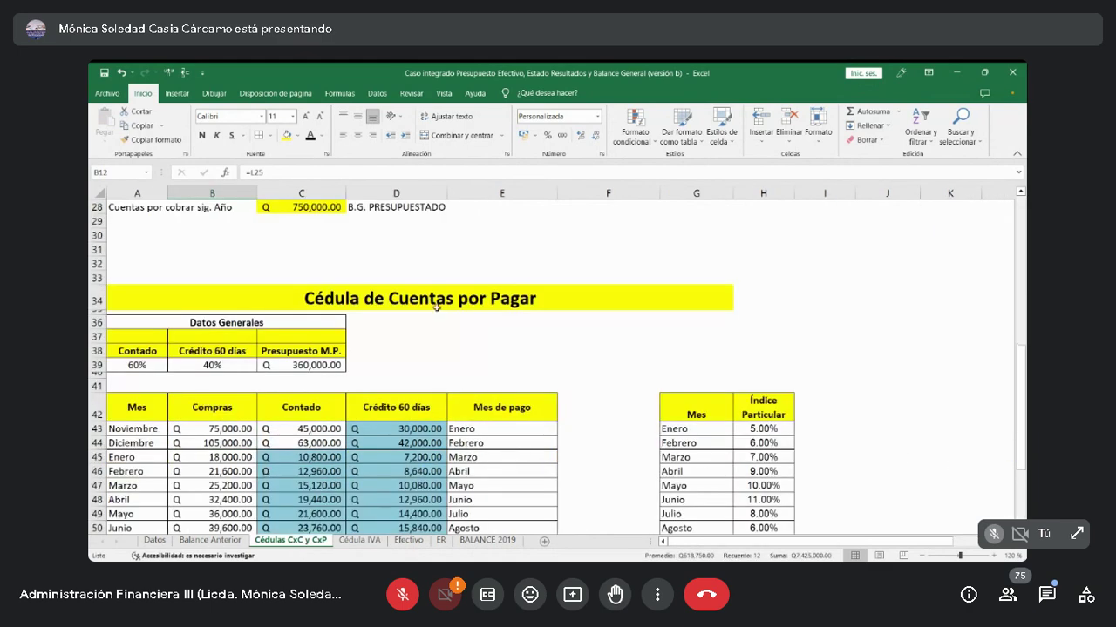
{"action": "scroll", "coordinate": [334, 487], "scroll_direction": "down", "scroll_amount": 2}
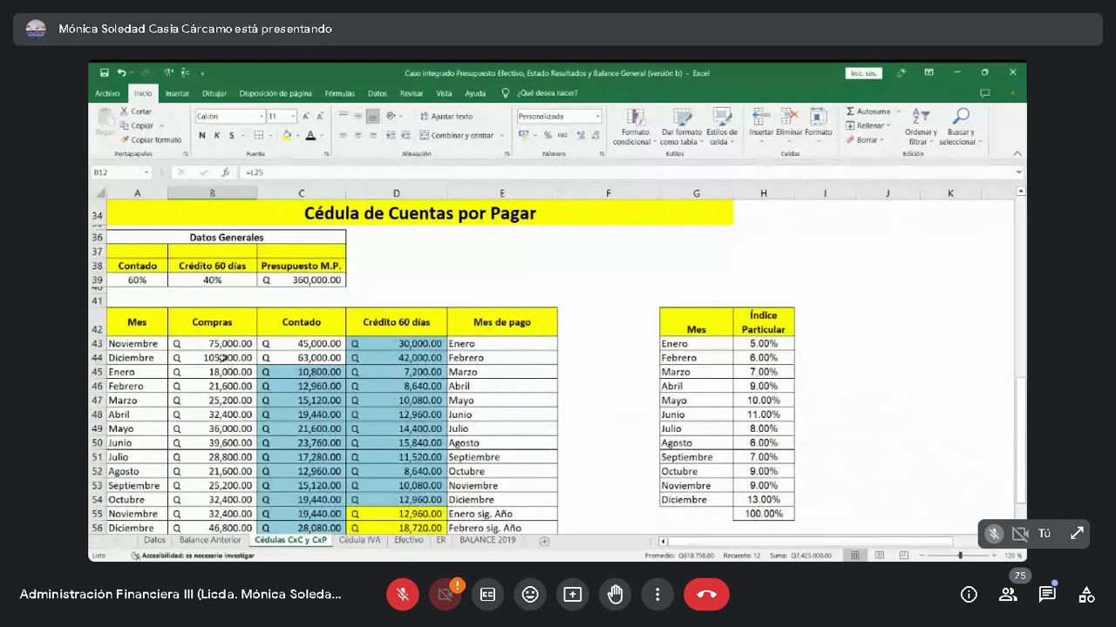
{"action": "left_click_drag", "start_coordinate": [222, 357], "coordinate": [233, 501]}
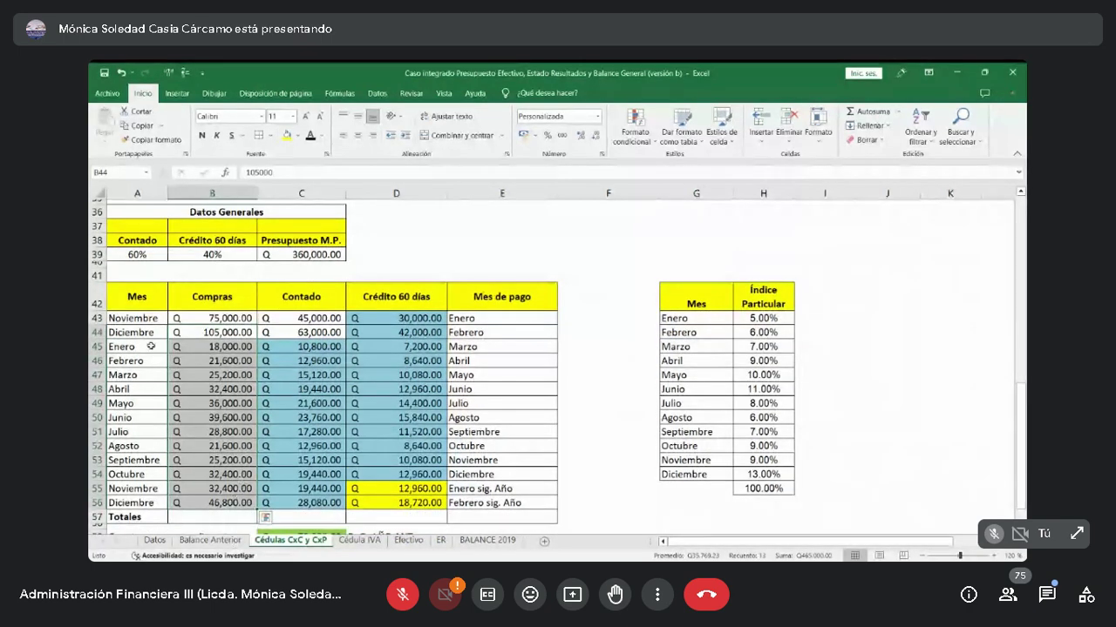
{"action": "left_click", "coordinate": [122, 502]}
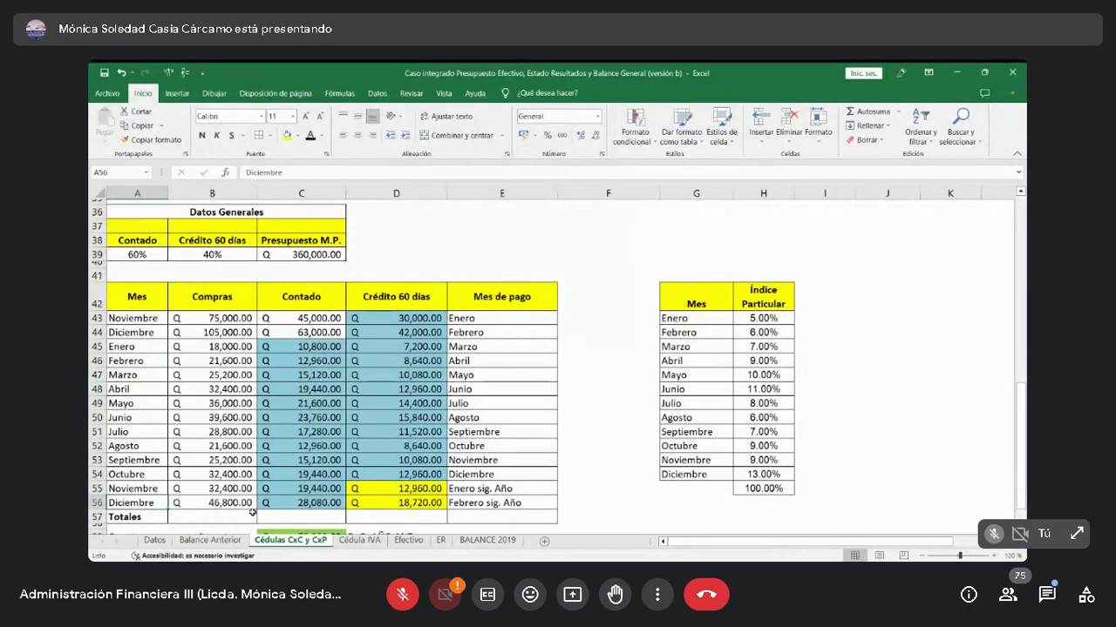
Link the first Diciembre Compras cell D10 in Cédula IVA to the Diciembre Compras cell B44 in Cédulas CxC y CxP.
{"action": "left_click", "coordinate": [359, 540]}
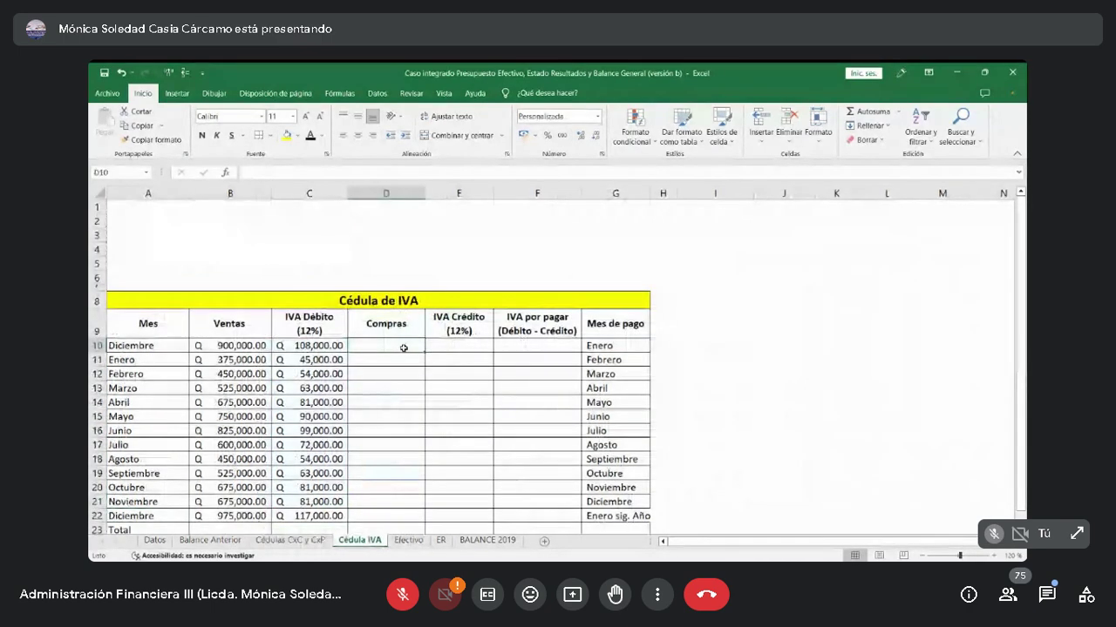
{"action": "type", "text": "+"}
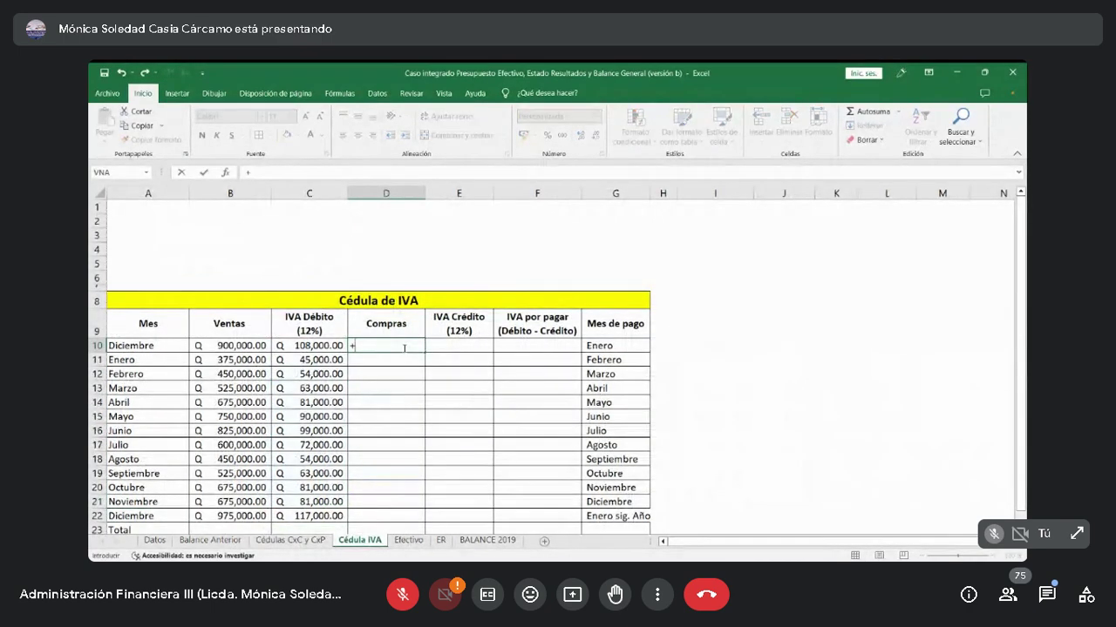
{"action": "left_click", "coordinate": [292, 540]}
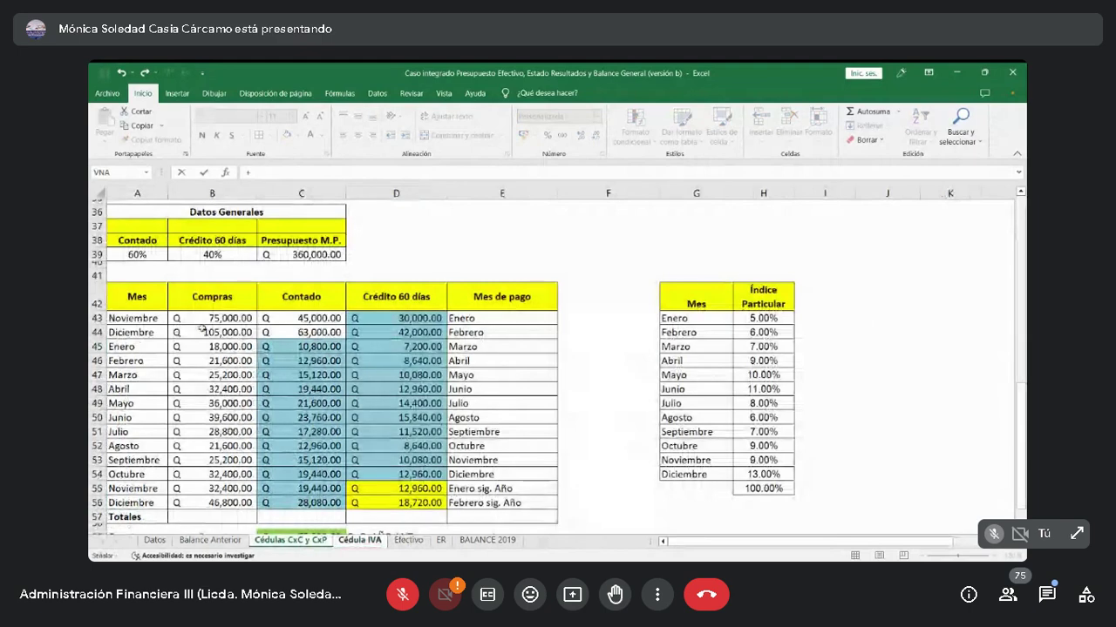
{"action": "left_click", "coordinate": [201, 332]}
{"action": "key", "text": "Return"}
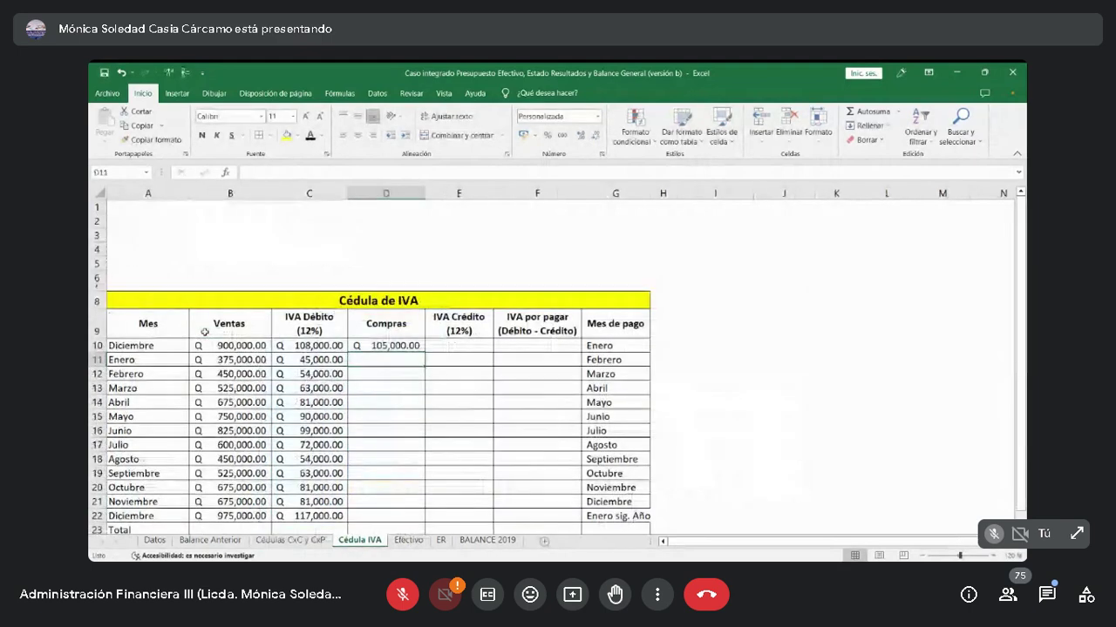
Fill the Compras link from D10 down to D22 and compare it with B44:B56 in Cédulas CxC y CxP.
{"action": "left_click", "coordinate": [375, 345]}
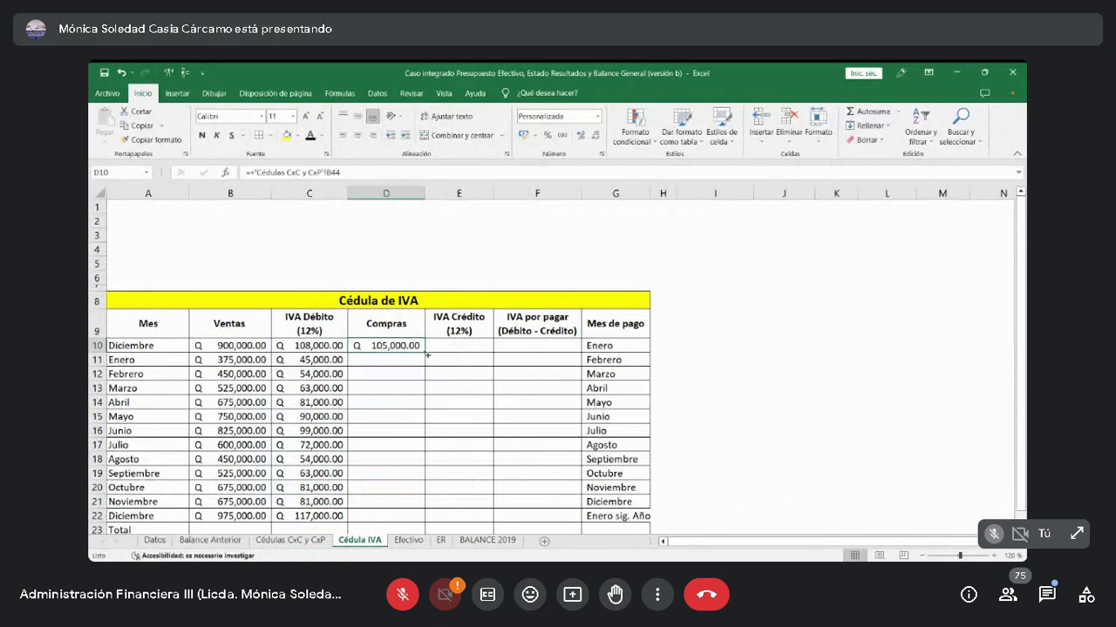
{"action": "left_click_drag", "start_coordinate": [427, 355], "coordinate": [429, 523]}
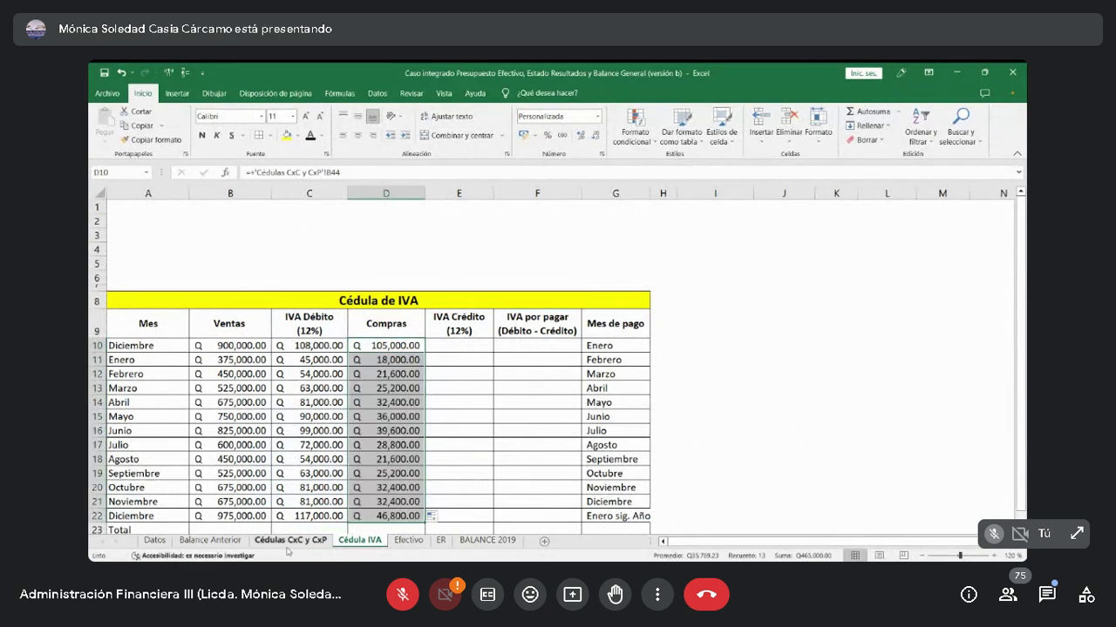
{"action": "left_click", "coordinate": [291, 541]}
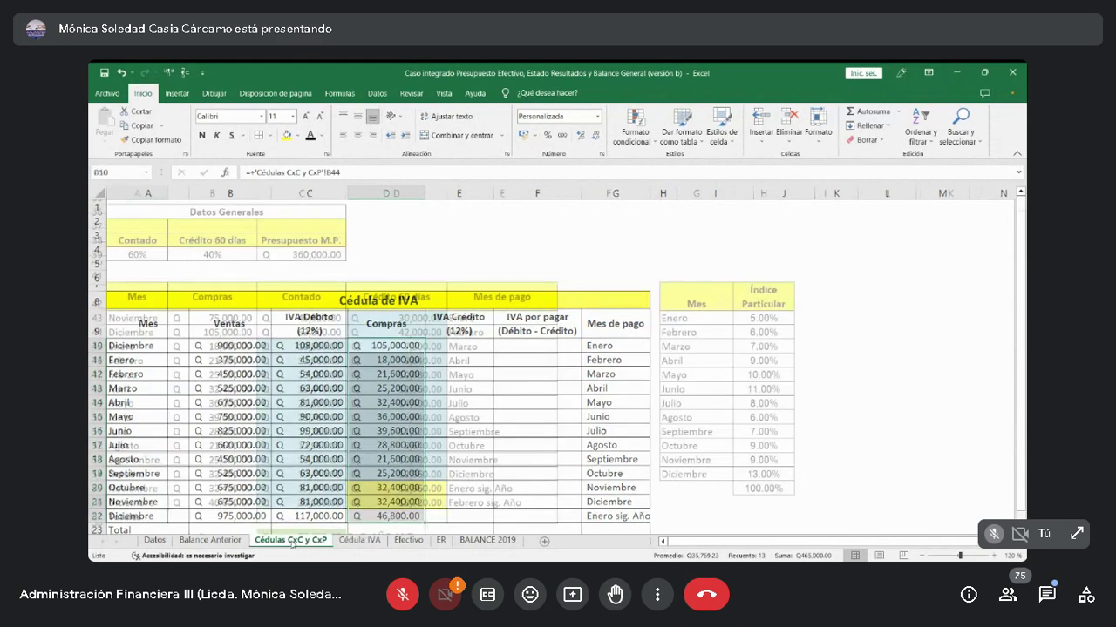
{"action": "left_click_drag", "start_coordinate": [214, 332], "coordinate": [213, 502]}
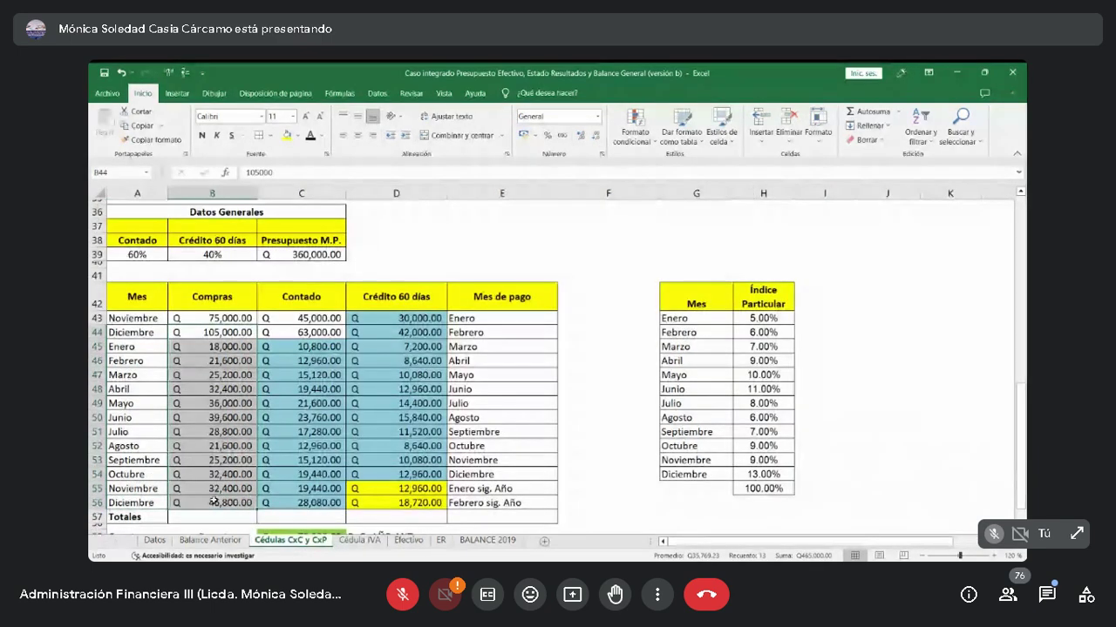
Calculate the first Diciembre IVA Crédito in cell E10 of Cédula IVA with the formula =D10*0.12.
{"action": "left_click", "coordinate": [359, 540]}
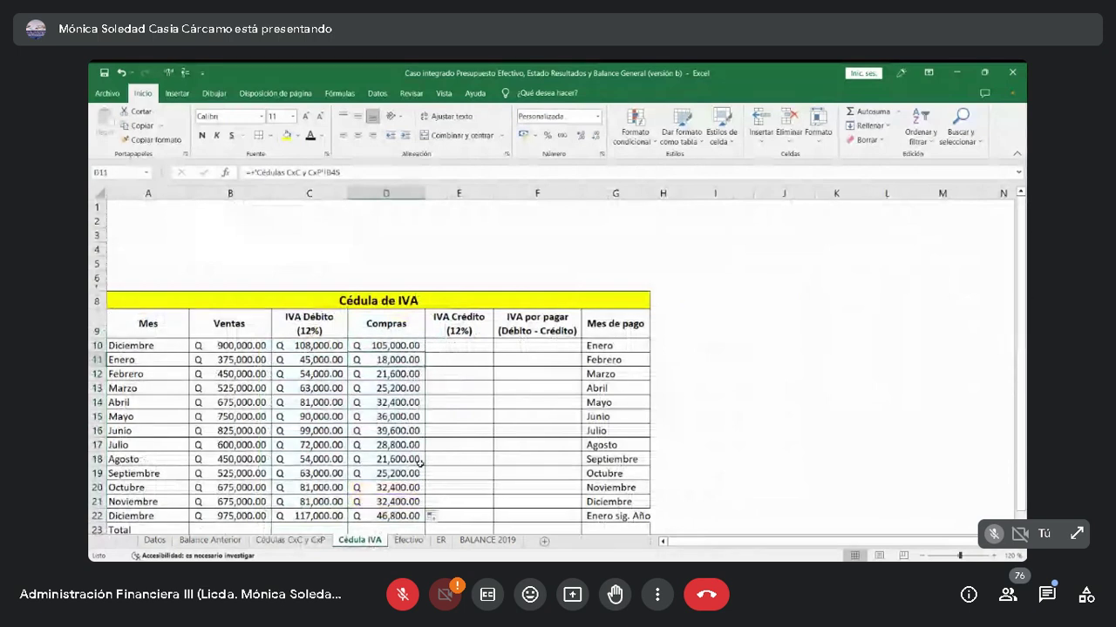
{"action": "left_click", "coordinate": [450, 345]}
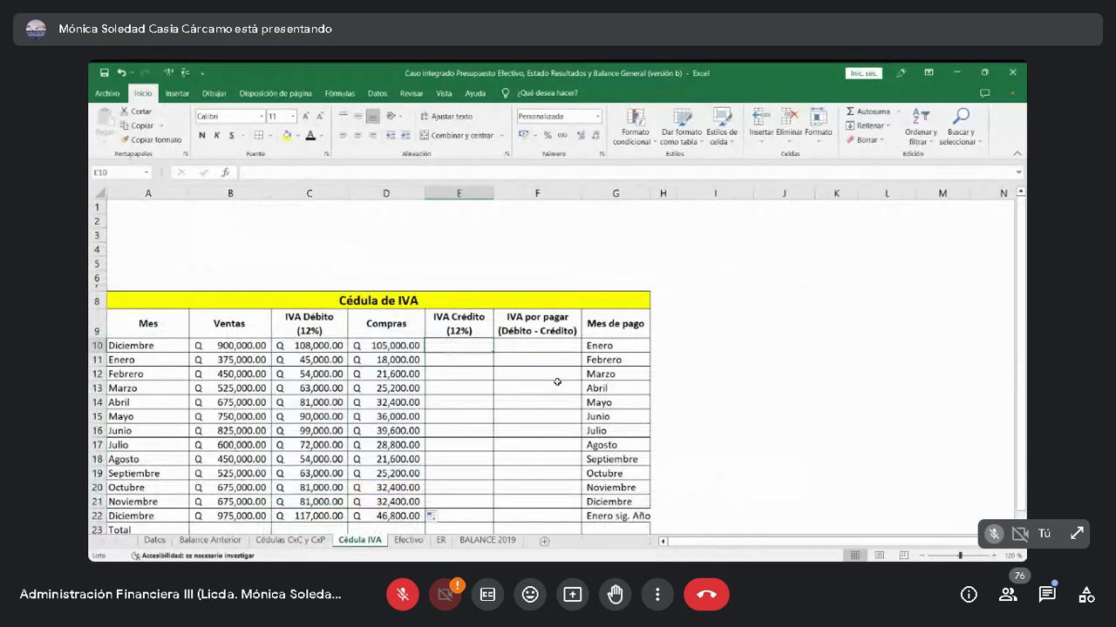
{"action": "type", "text": "="}
{"action": "key", "text": "Left"}
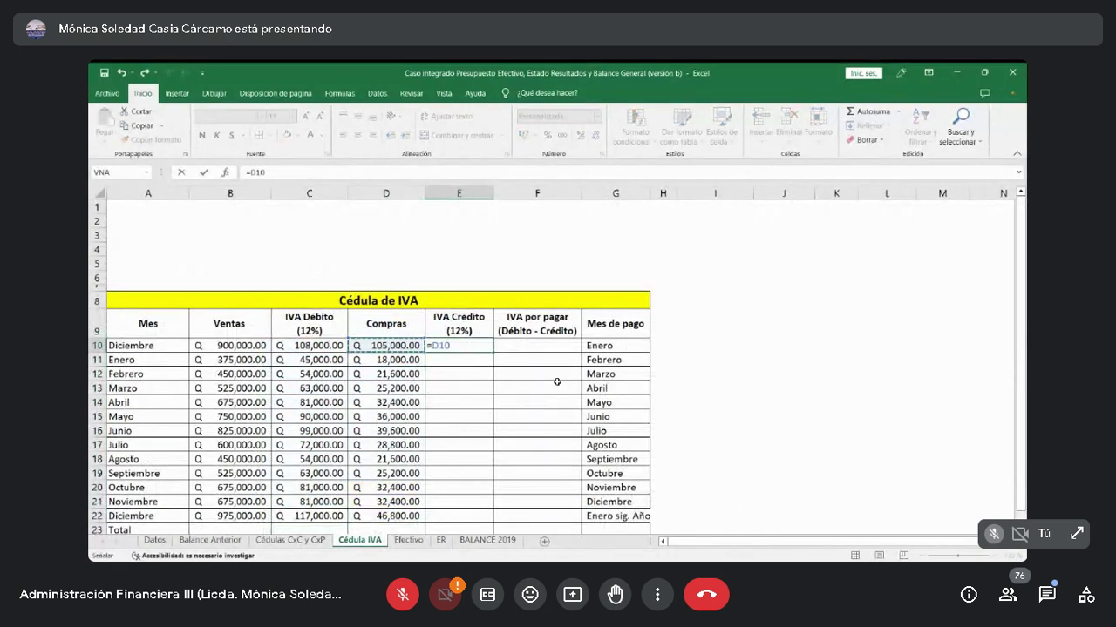
{"action": "type", "text": "*12%"}
{"action": "key", "text": "Return"}
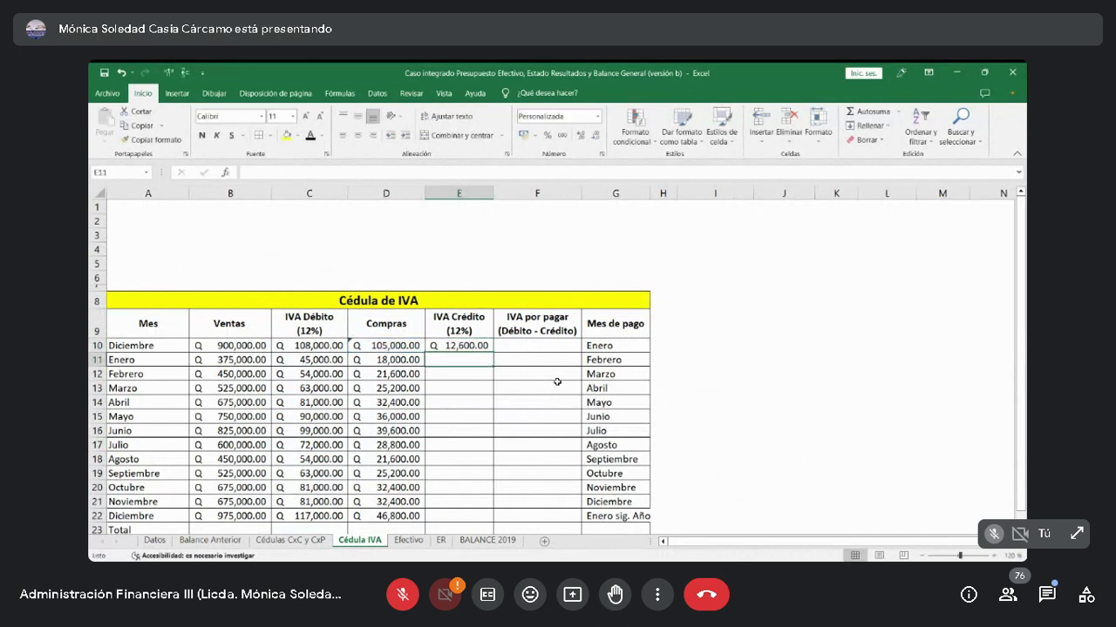
Fill the IVA Crédito formula from E10 down to E22.
{"action": "left_click", "coordinate": [484, 348]}
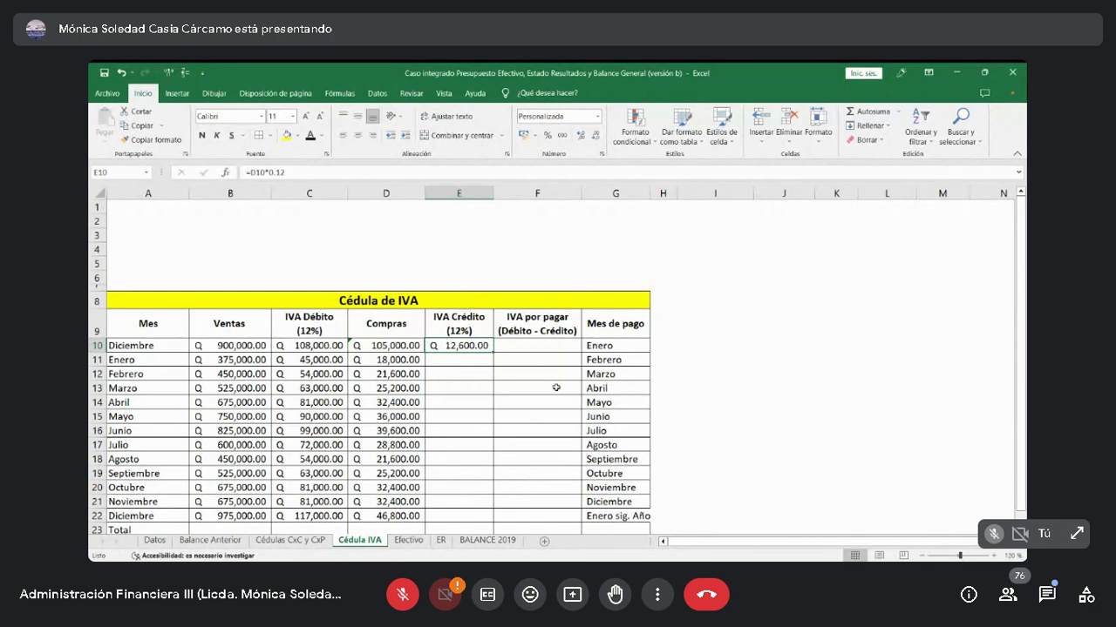
{"action": "key", "text": "F2"}
{"action": "key", "text": "ctrl+Return"}
{"action": "left_click_drag", "start_coordinate": [495, 352], "coordinate": [495, 519]}
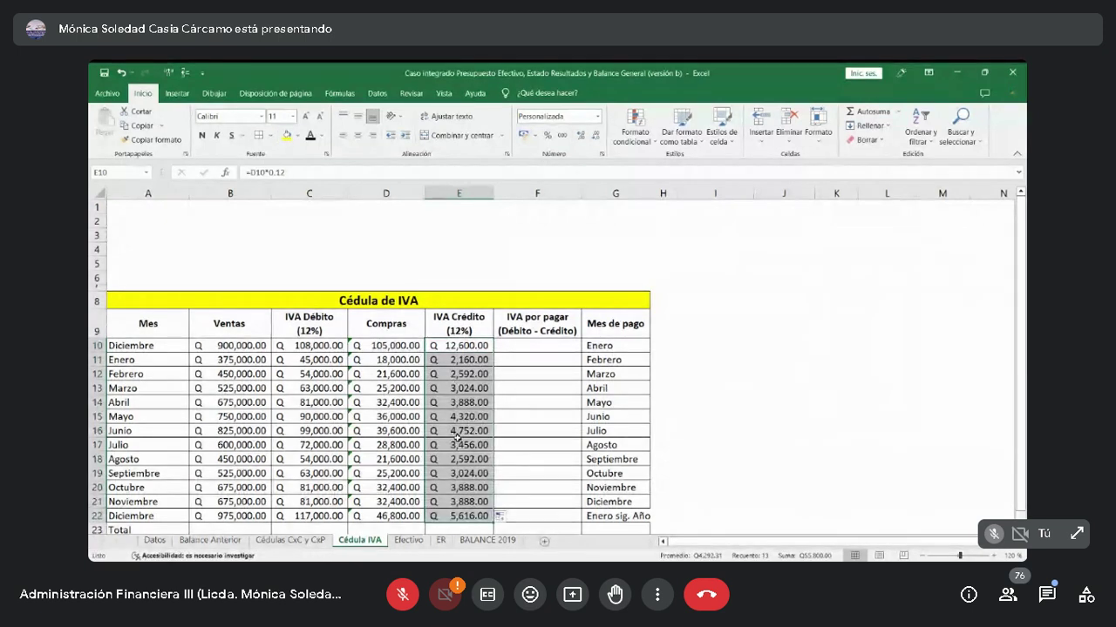
Check the Compras links and the copied IVA Crédito formulas in columns D and E across several months.
{"action": "left_click", "coordinate": [480, 375]}
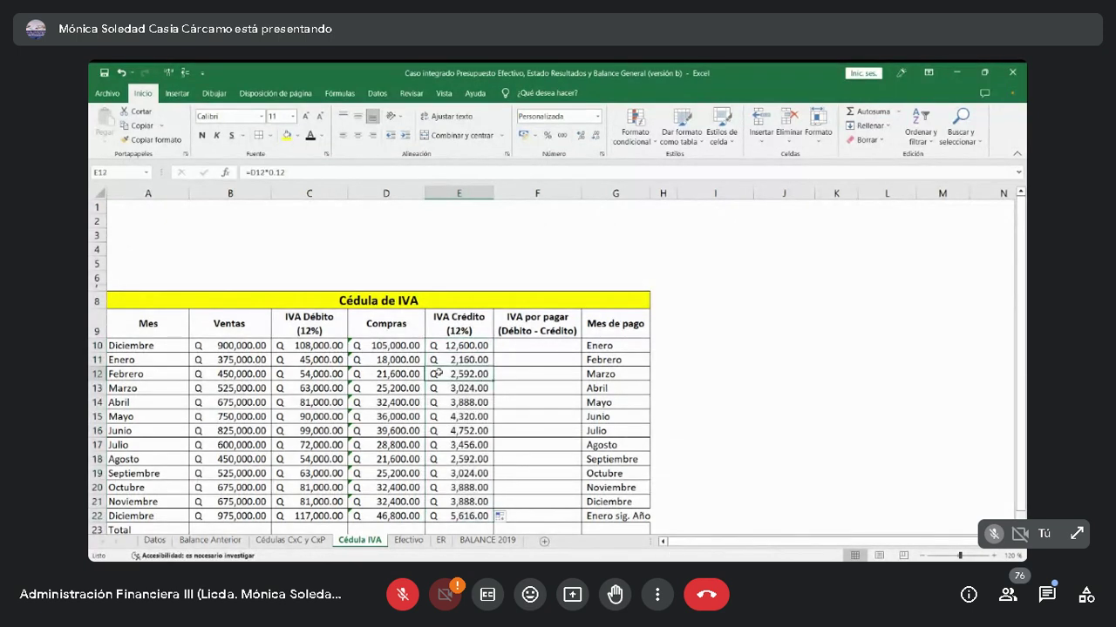
{"action": "left_click", "coordinate": [414, 374]}
{"action": "left_click", "coordinate": [409, 358]}
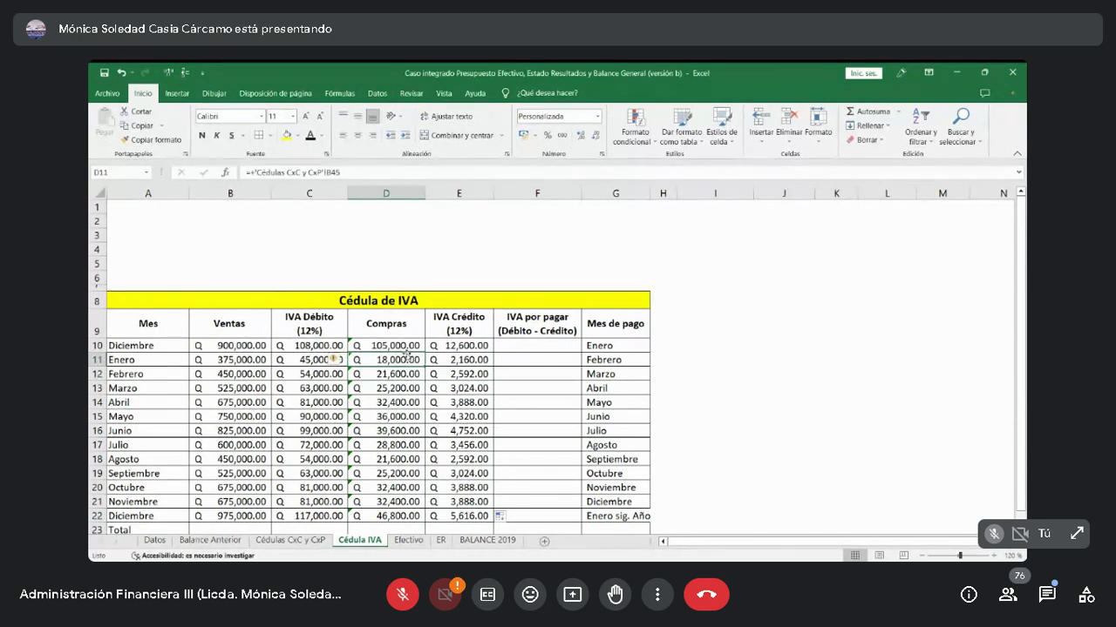
{"action": "left_click", "coordinate": [408, 344]}
{"action": "left_click", "coordinate": [448, 346]}
{"action": "left_click", "coordinate": [453, 373]}
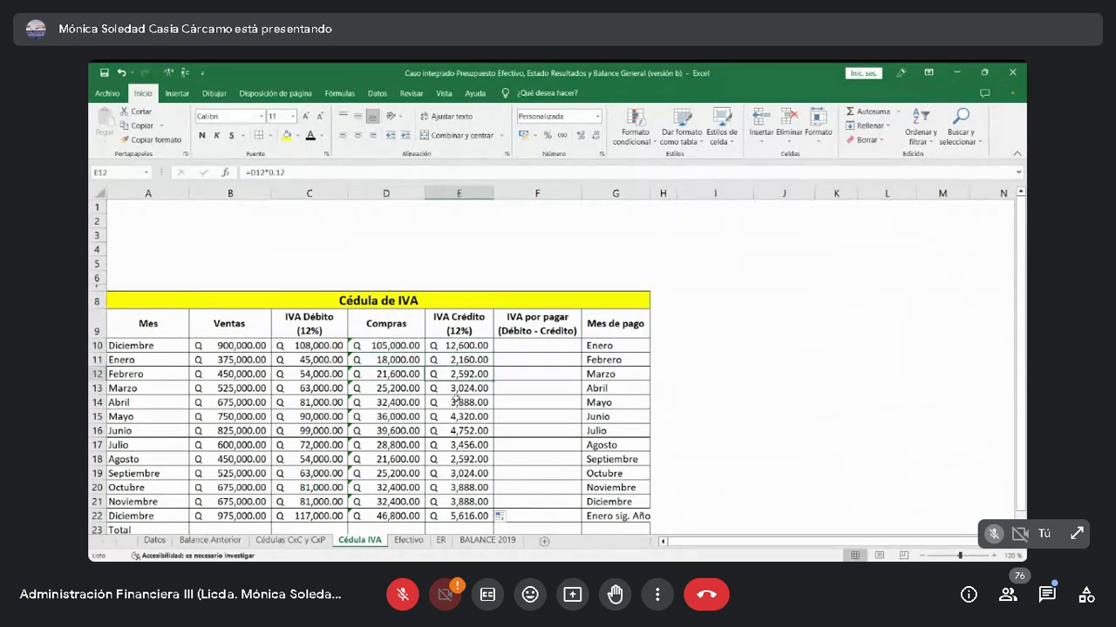
{"action": "left_click", "coordinate": [454, 403]}
{"action": "left_click", "coordinate": [454, 430]}
{"action": "left_click", "coordinate": [456, 459]}
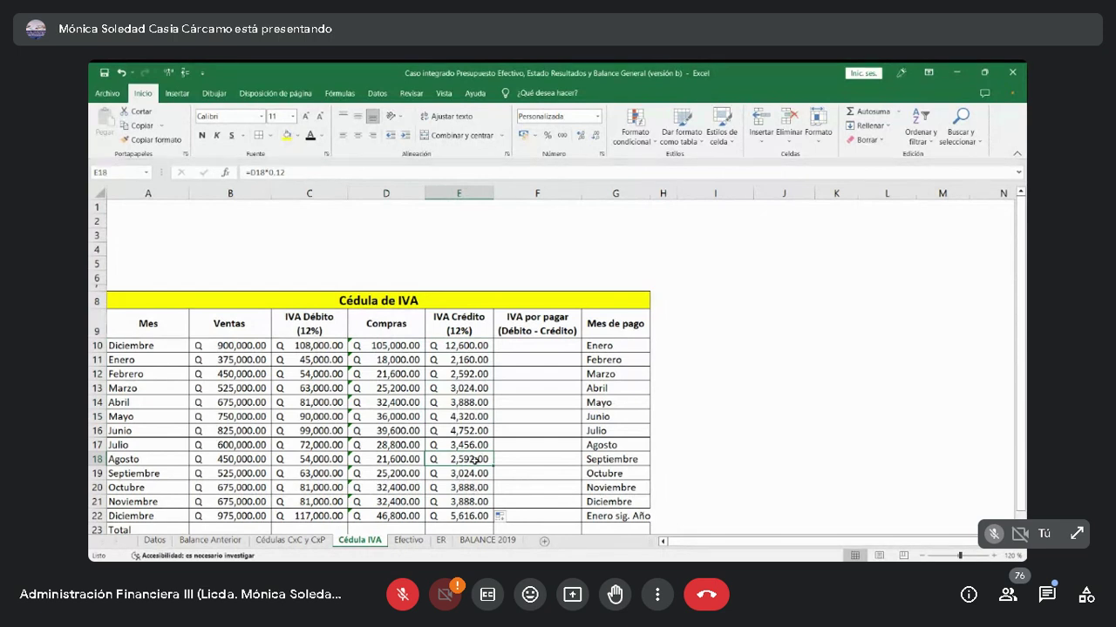
Calculate the first Diciembre IVA por pagar in cell F10 with the formula =C10-E10.
{"action": "left_click", "coordinate": [514, 348]}
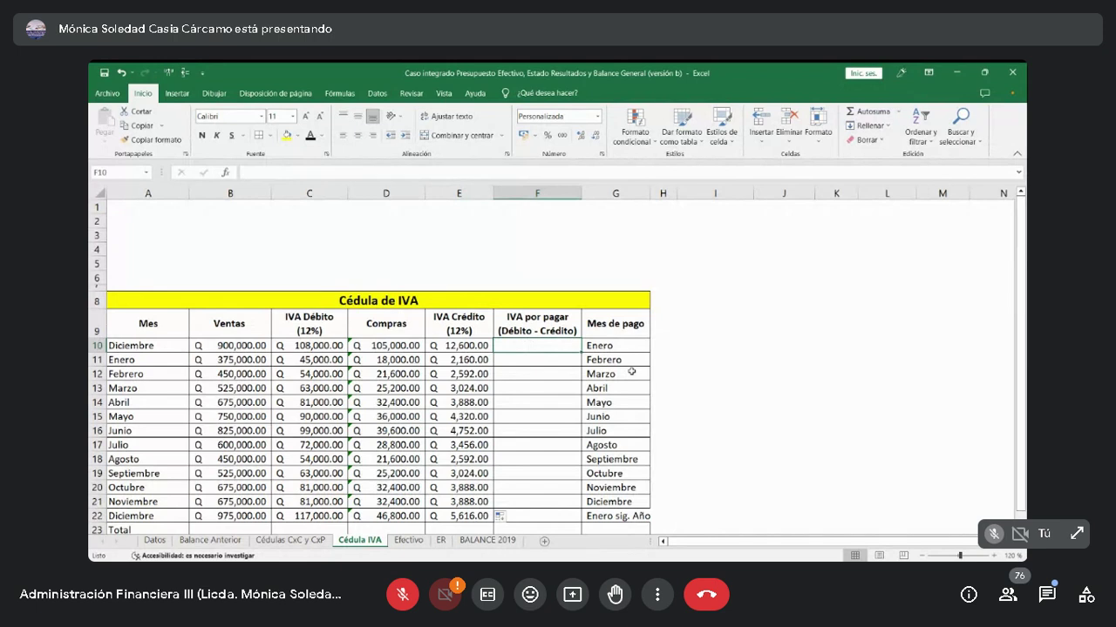
{"action": "type", "text": "="}
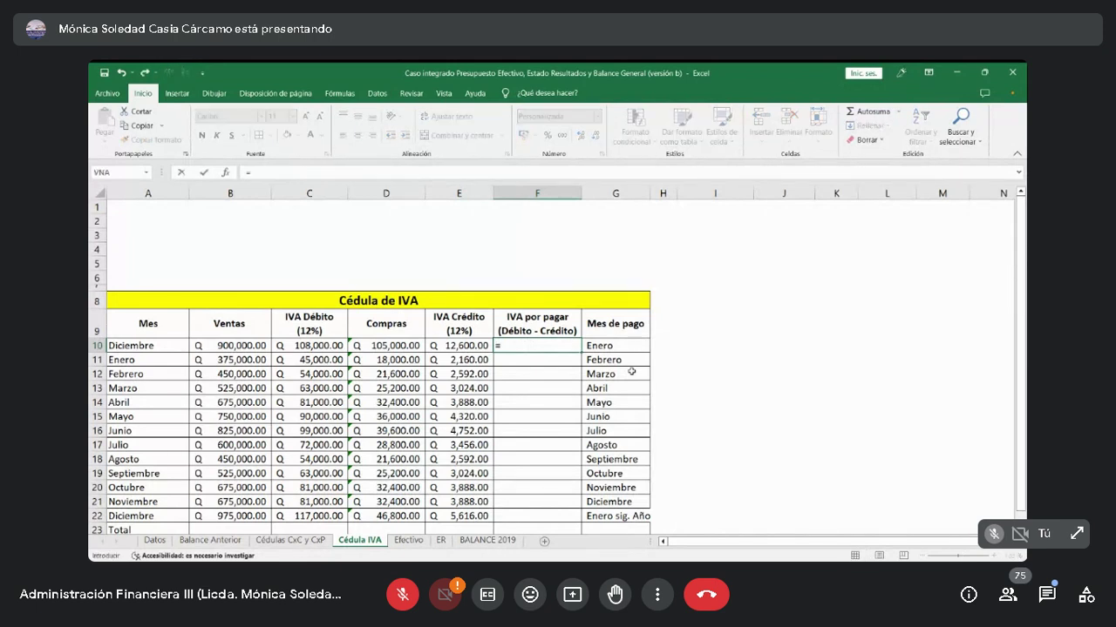
{"action": "key", "text": "Left"}
{"action": "key", "text": "Left"}
{"action": "key", "text": "Left"}
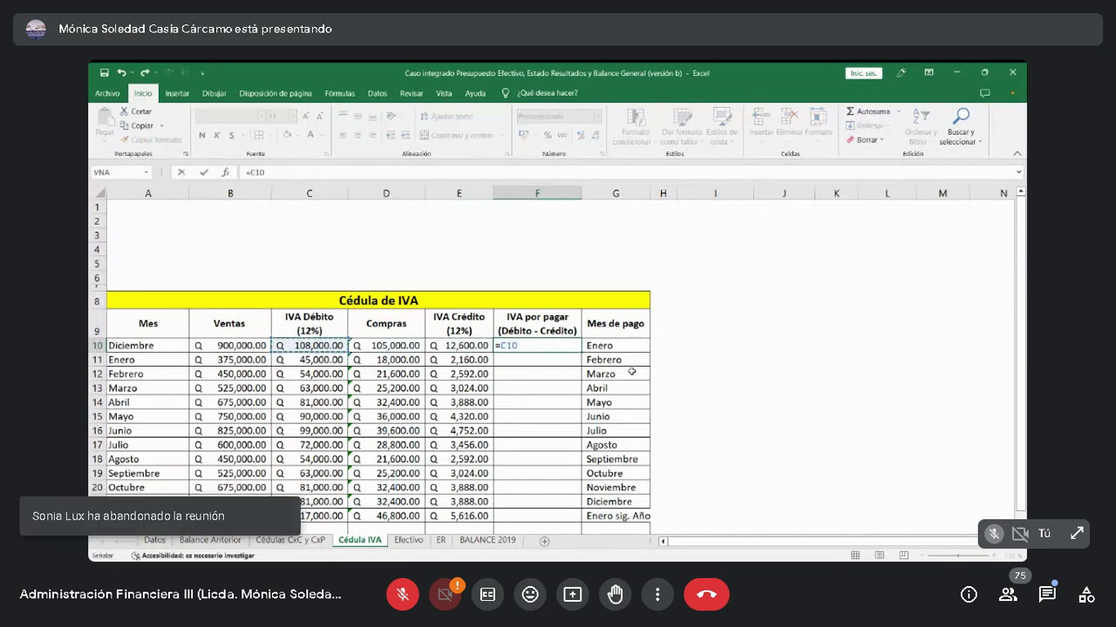
{"action": "type", "text": "-"}
{"action": "key", "text": "Left"}
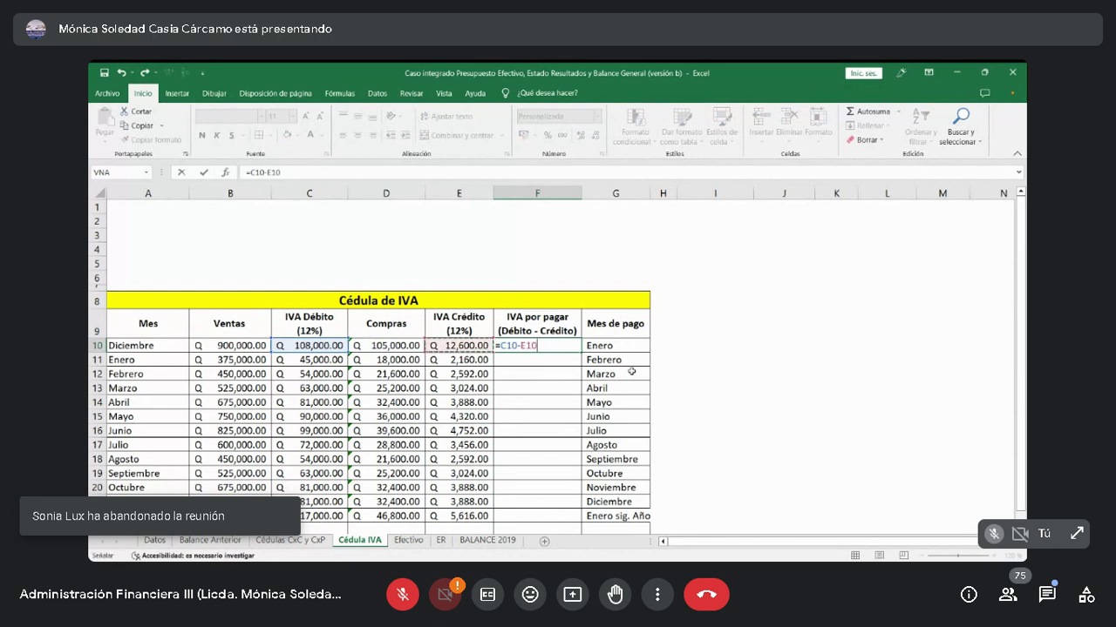
{"action": "key", "text": "Return"}
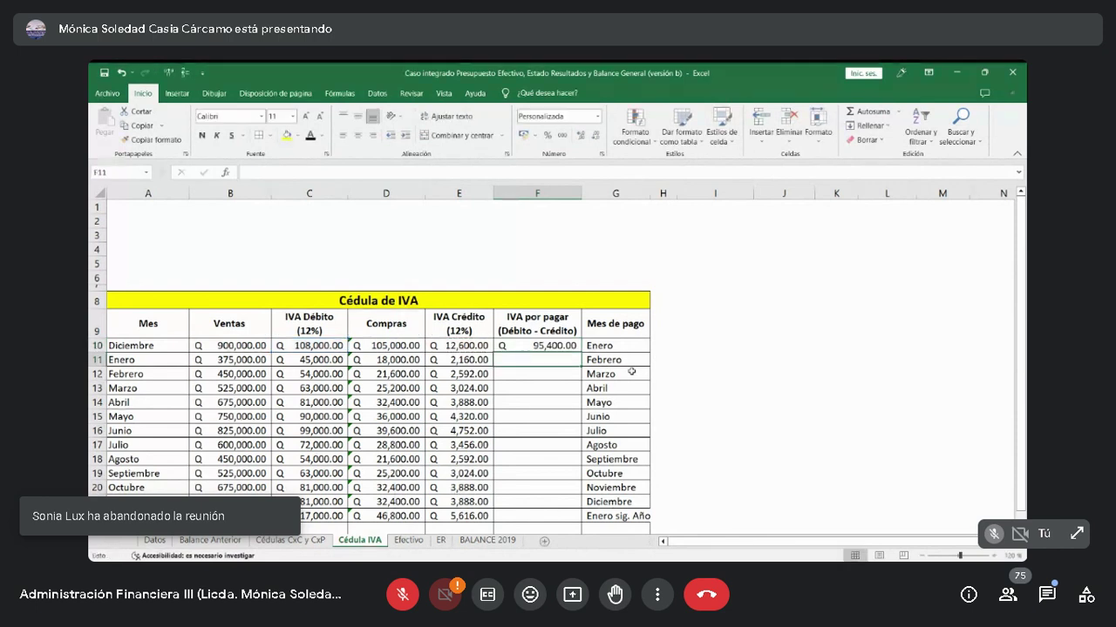
Calculate the Enero IVA por pagar in F11 as =C11-E11 and fill the formula down to F22.
{"action": "left_click", "coordinate": [569, 346]}
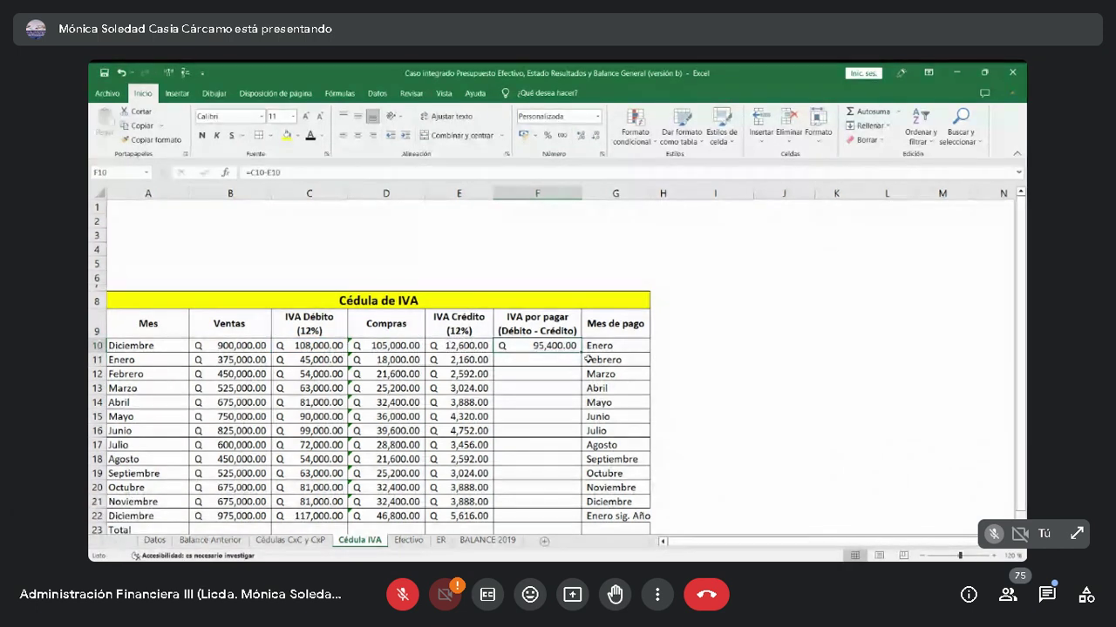
{"action": "key", "text": "Return"}
{"action": "type", "text": "="}
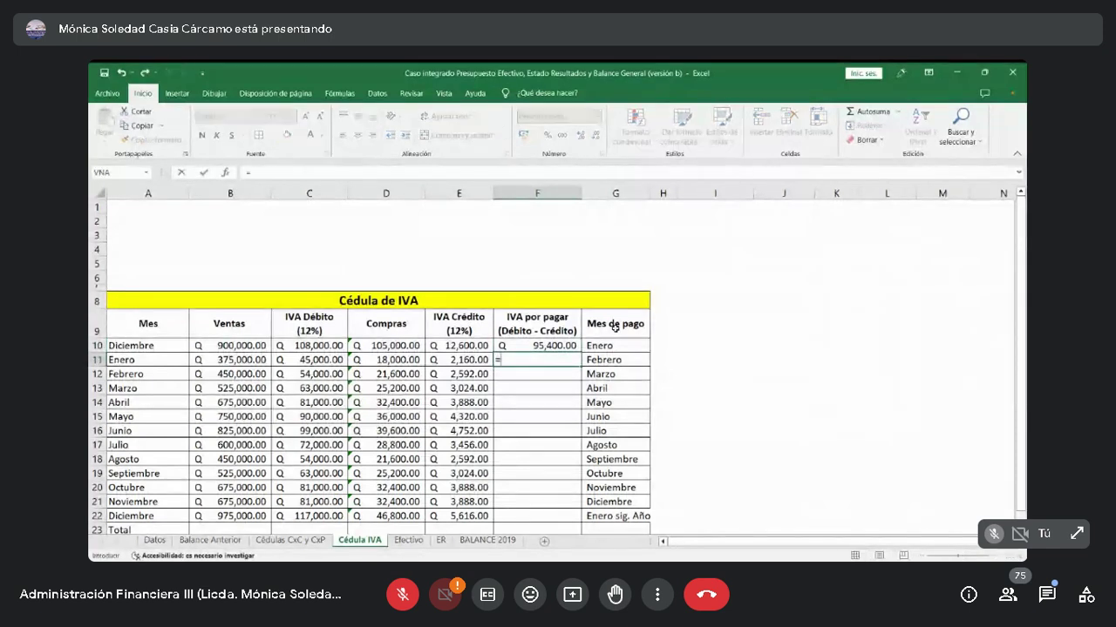
{"action": "key", "text": "Left"}
{"action": "key", "text": "Left"}
{"action": "key", "text": "Left"}
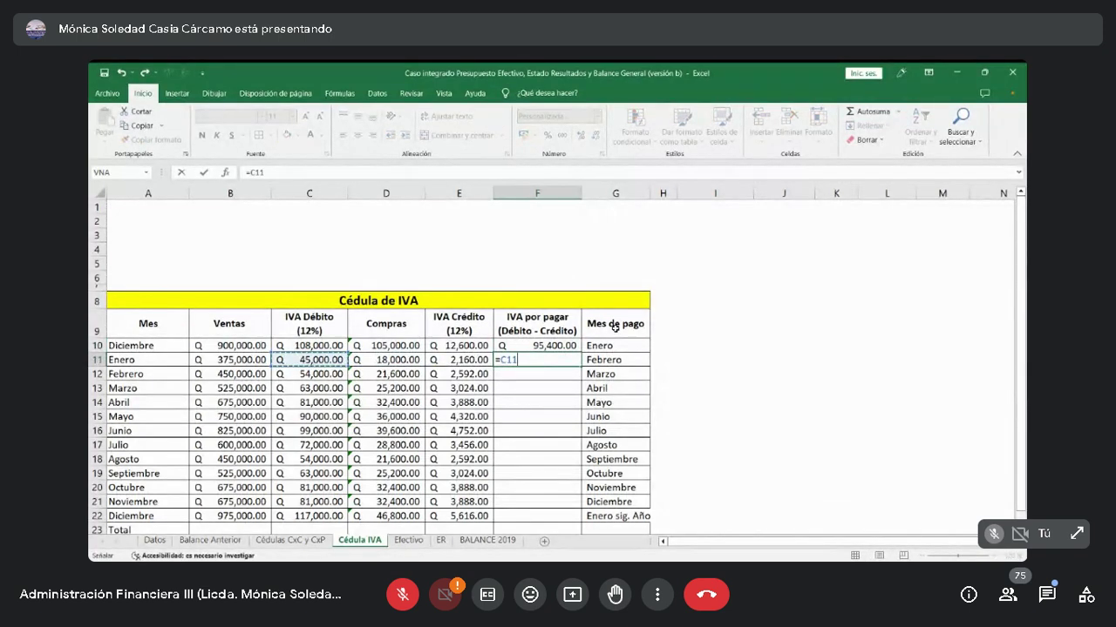
{"action": "type", "text": "-"}
{"action": "key", "text": "Left"}
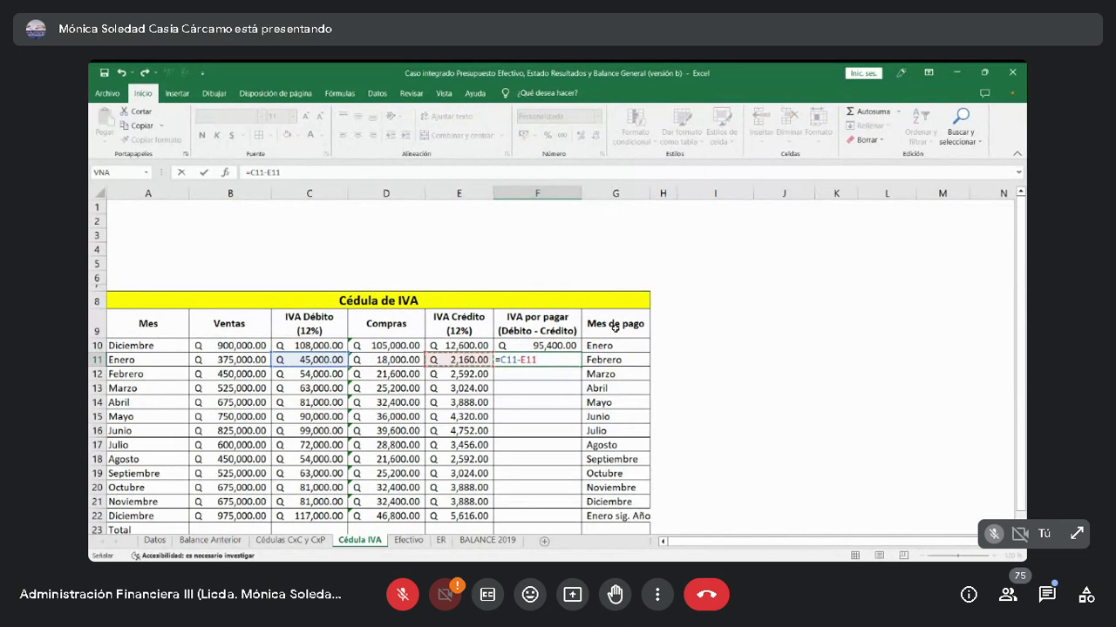
{"action": "key", "text": "Return"}
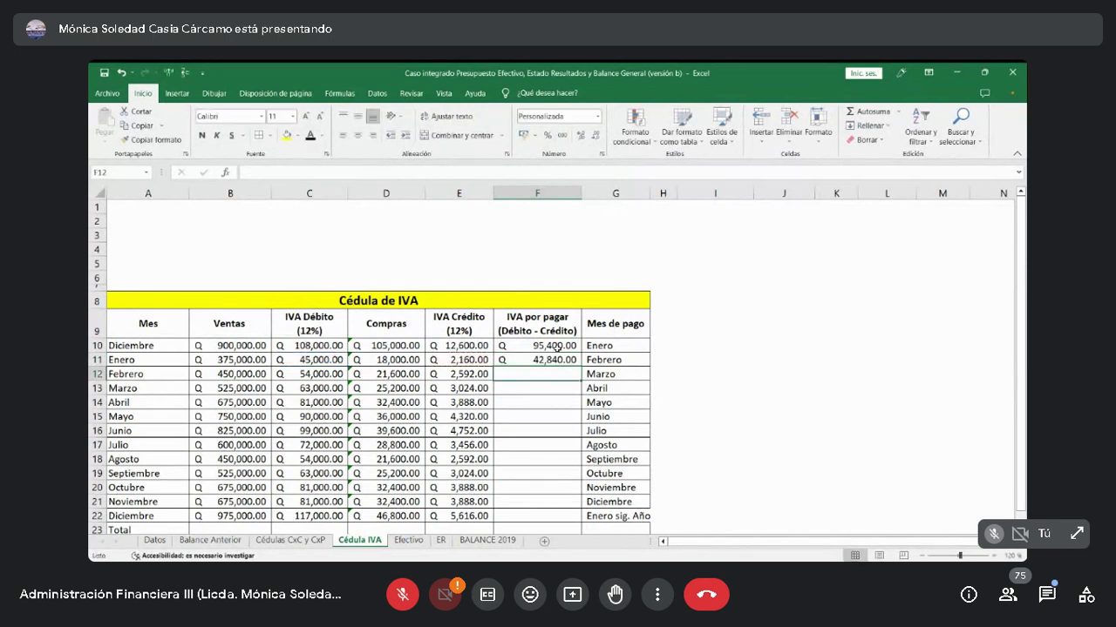
{"action": "left_click", "coordinate": [559, 356]}
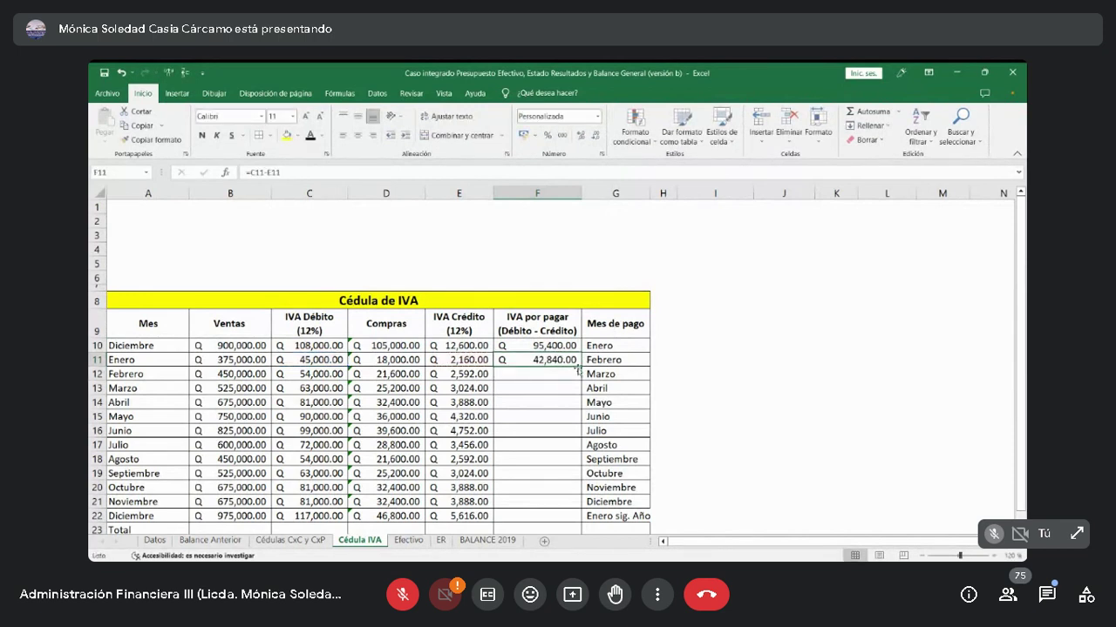
{"action": "left_click_drag", "start_coordinate": [577, 370], "coordinate": [571, 521]}
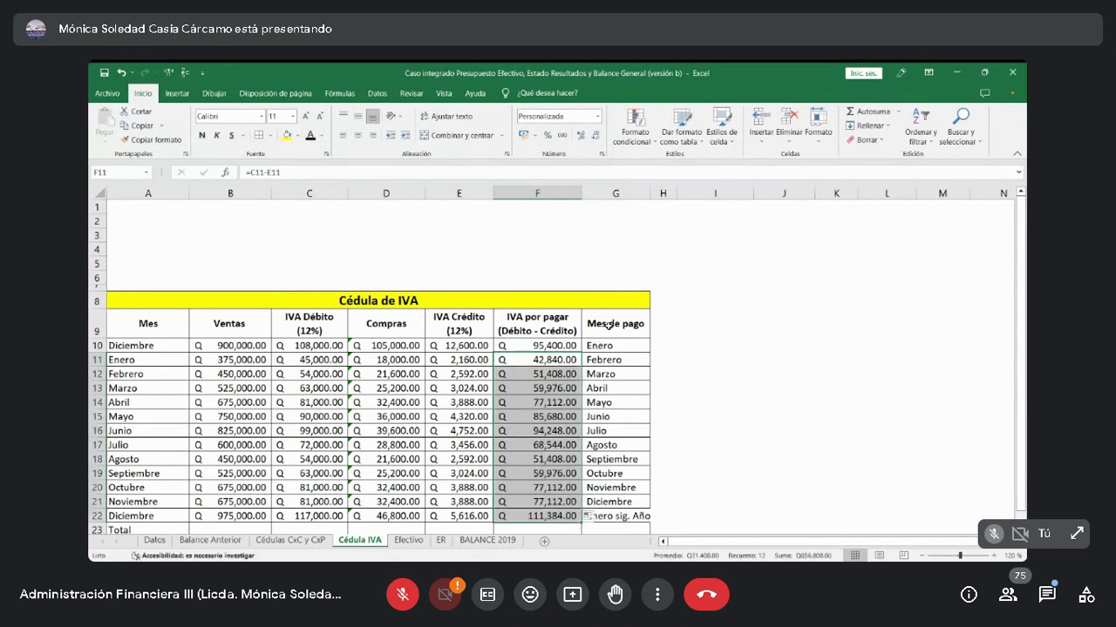
Examine the Mes de pago column against IVA por pagar, and review the first IVA Débito, IVA Crédito and IVA por pagar amounts.
{"action": "left_click_drag", "start_coordinate": [608, 324], "coordinate": [607, 516]}
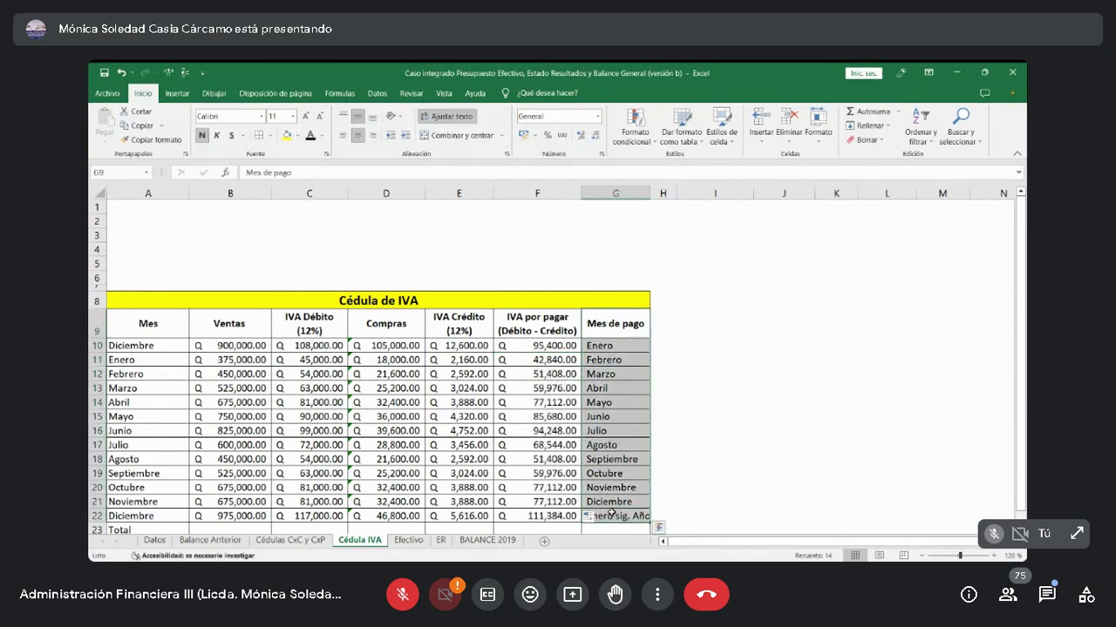
{"action": "left_click", "coordinate": [607, 349]}
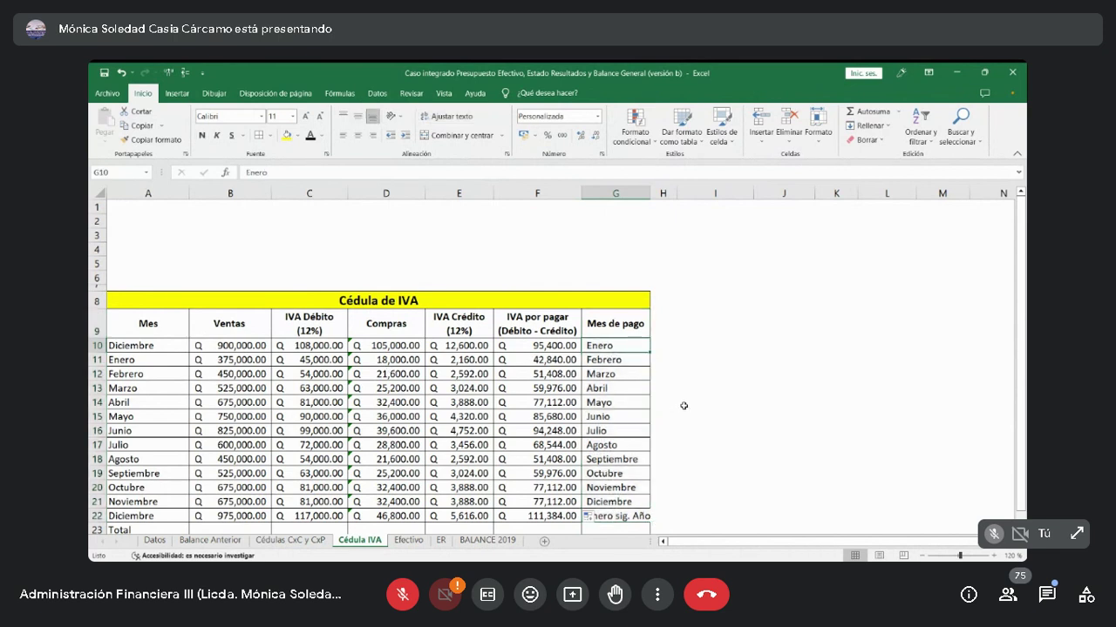
{"action": "left_click", "coordinate": [549, 345]}
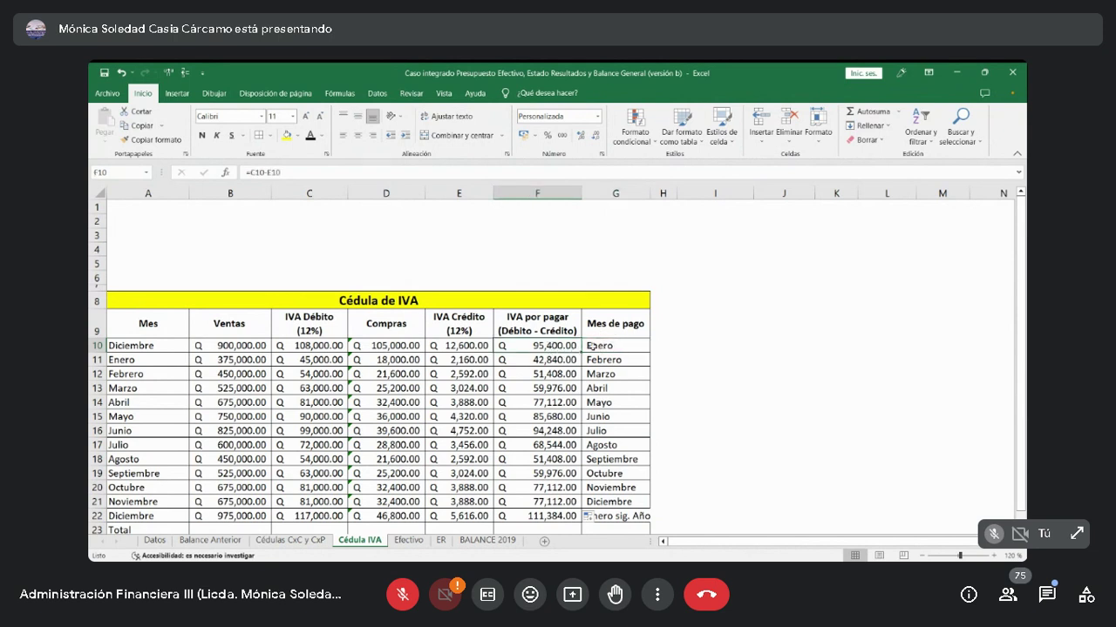
{"action": "left_click", "coordinate": [593, 346]}
{"action": "left_click", "coordinate": [554, 360]}
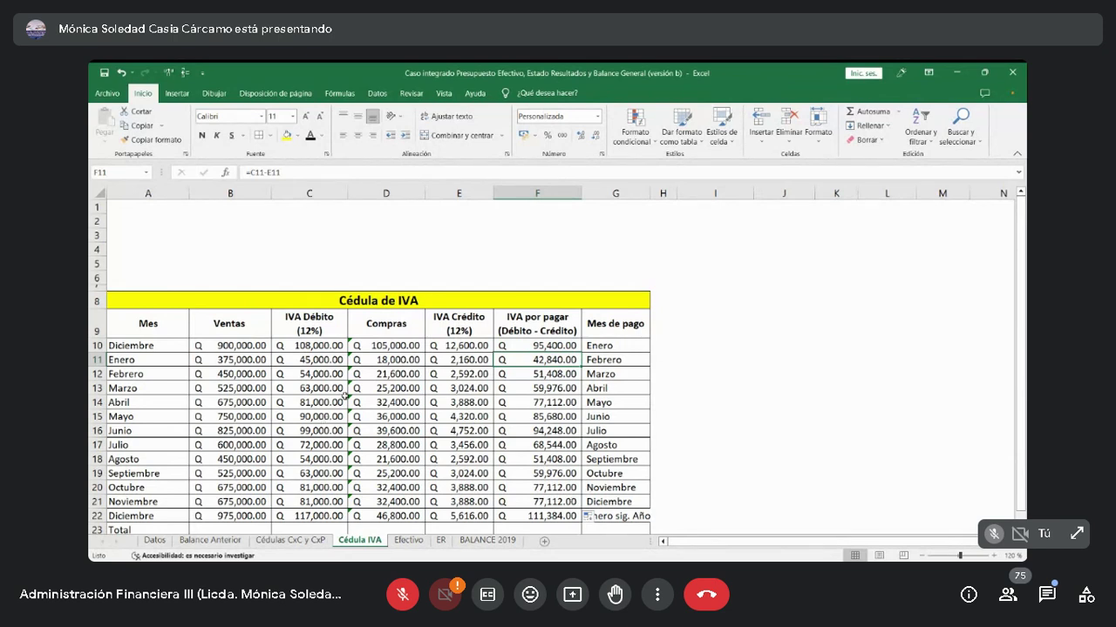
{"action": "left_click", "coordinate": [308, 317]}
{"action": "left_click_drag", "start_coordinate": [308, 317], "coordinate": [309, 345]}
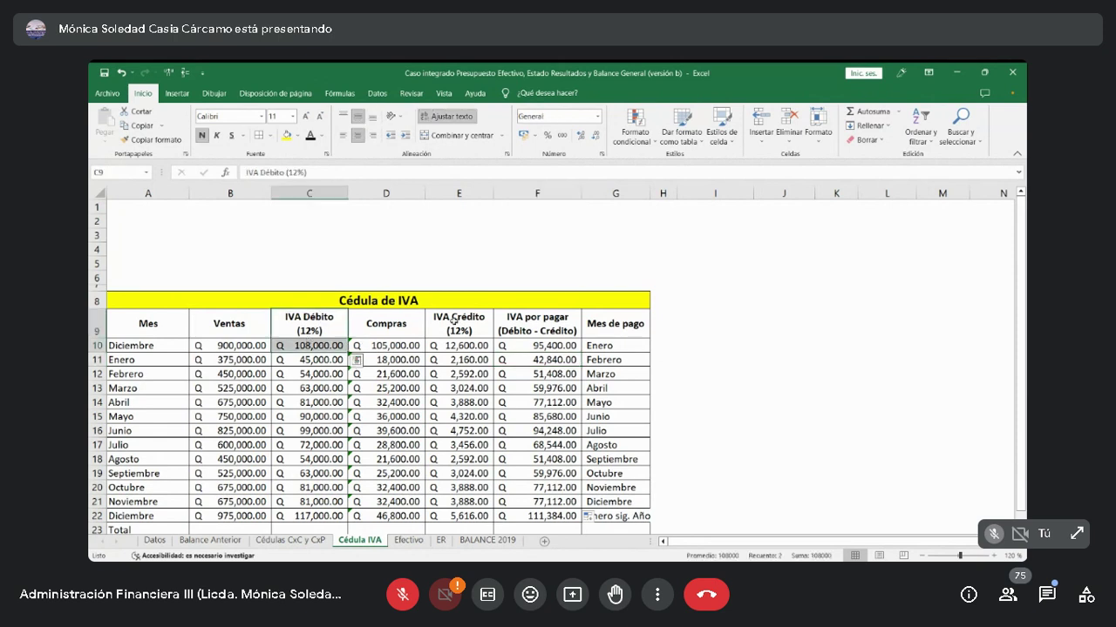
{"action": "left_click_drag", "start_coordinate": [452, 320], "coordinate": [459, 365]}
{"action": "left_click_drag", "start_coordinate": [537, 323], "coordinate": [535, 364]}
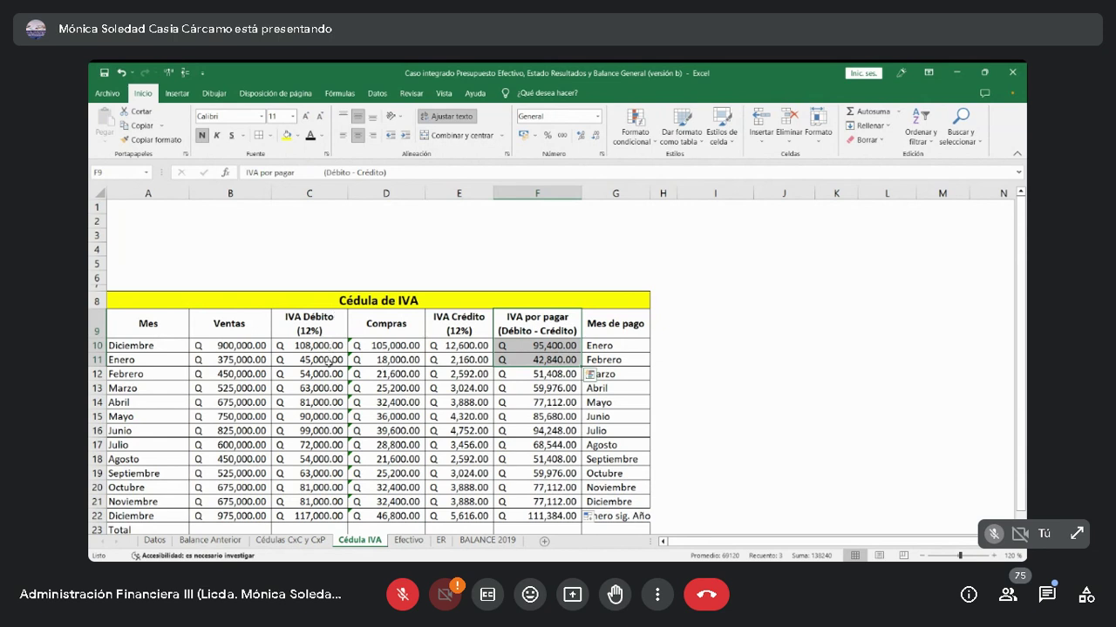
Shade the IVA Débito cells C11:C22, IVA Crédito cells E11:E22 and IVA por pagar cells F10:F21 light blue.
{"action": "left_click_drag", "start_coordinate": [328, 361], "coordinate": [328, 516]}
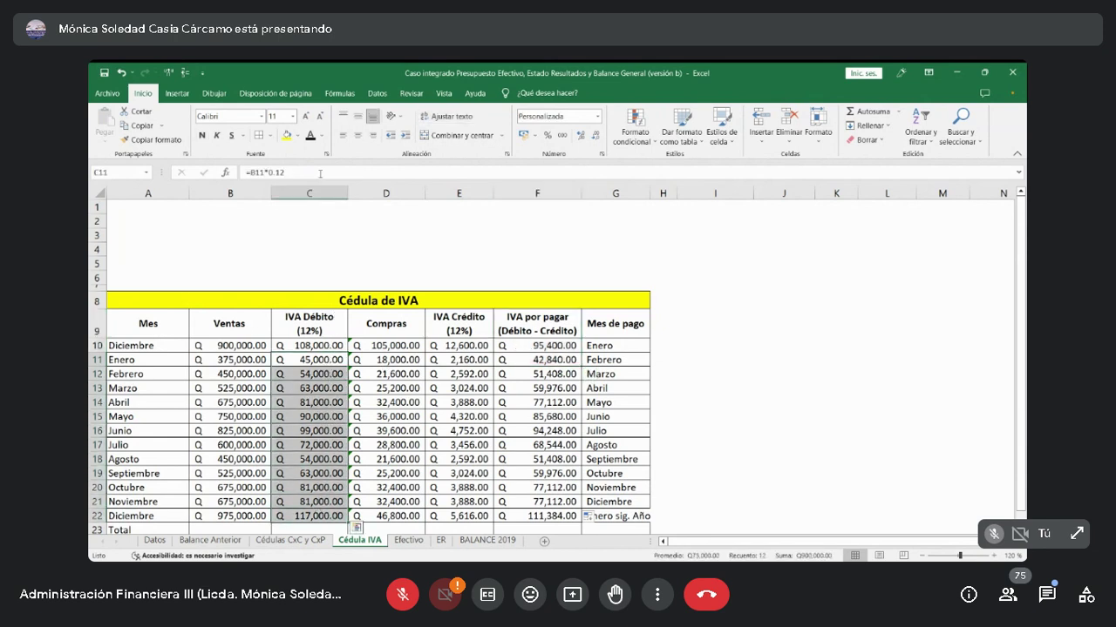
{"action": "left_click", "coordinate": [298, 137]}
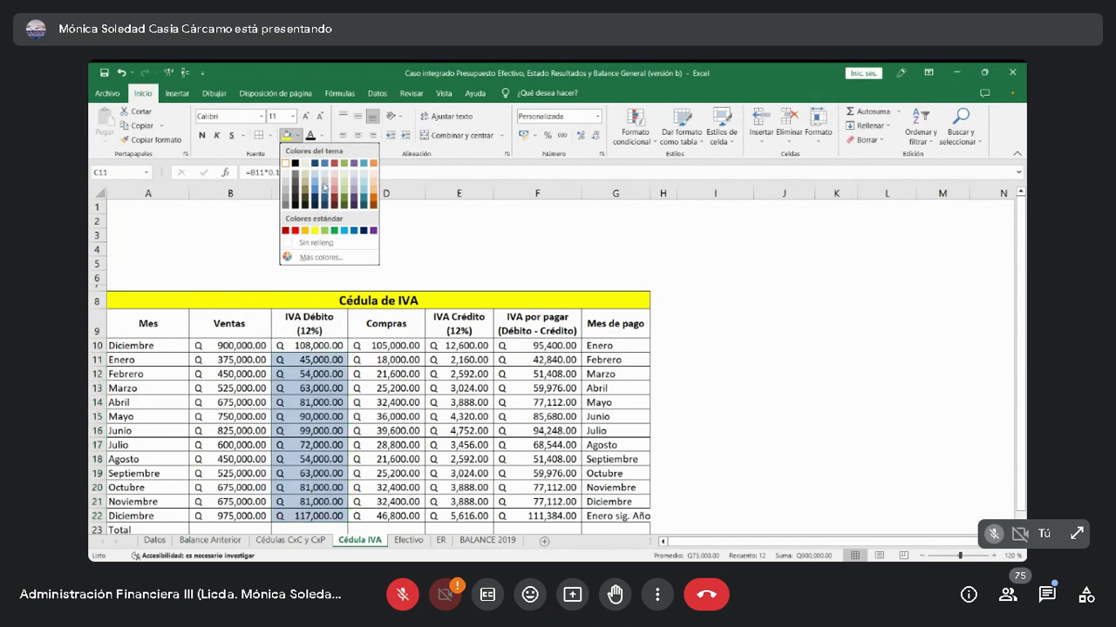
{"action": "left_click", "coordinate": [314, 178]}
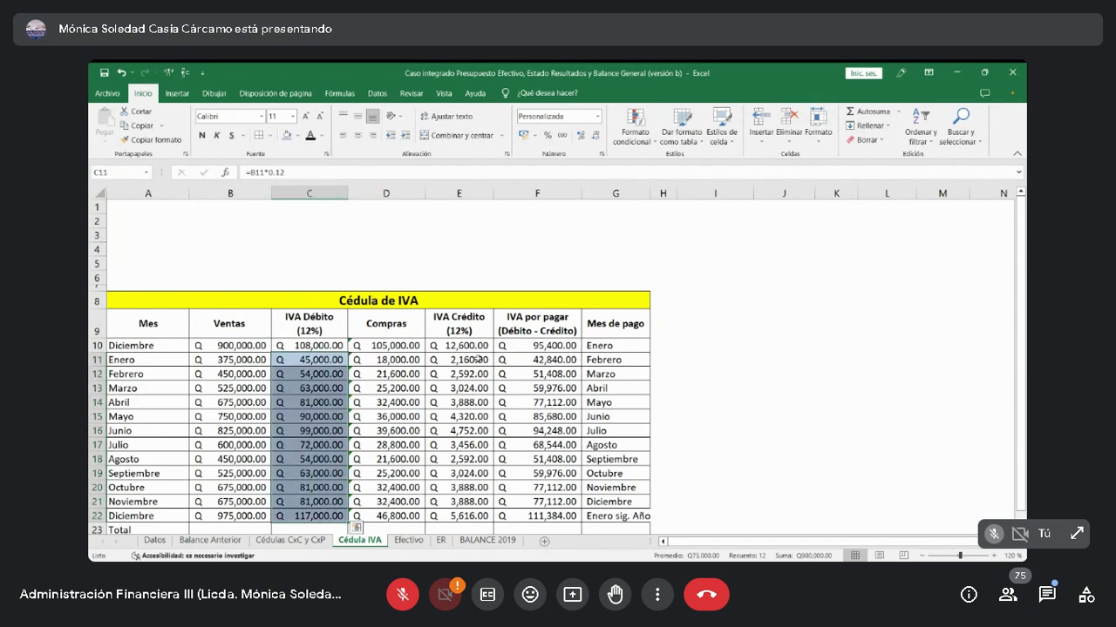
{"action": "left_click_drag", "start_coordinate": [478, 360], "coordinate": [470, 515]}
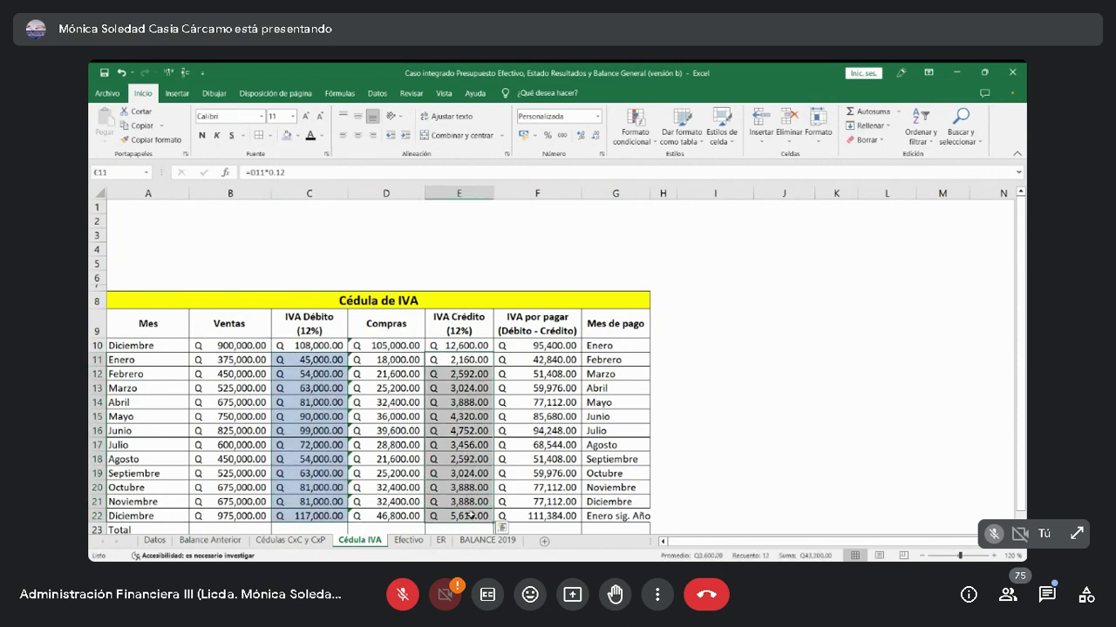
{"action": "left_click", "coordinate": [287, 135]}
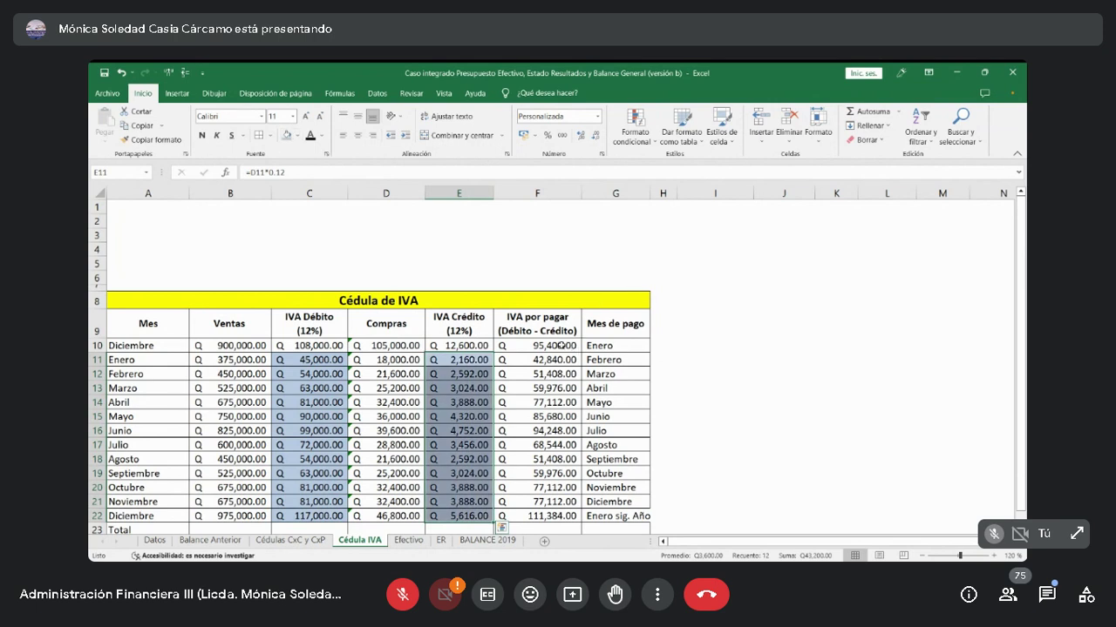
{"action": "left_click_drag", "start_coordinate": [561, 346], "coordinate": [548, 504]}
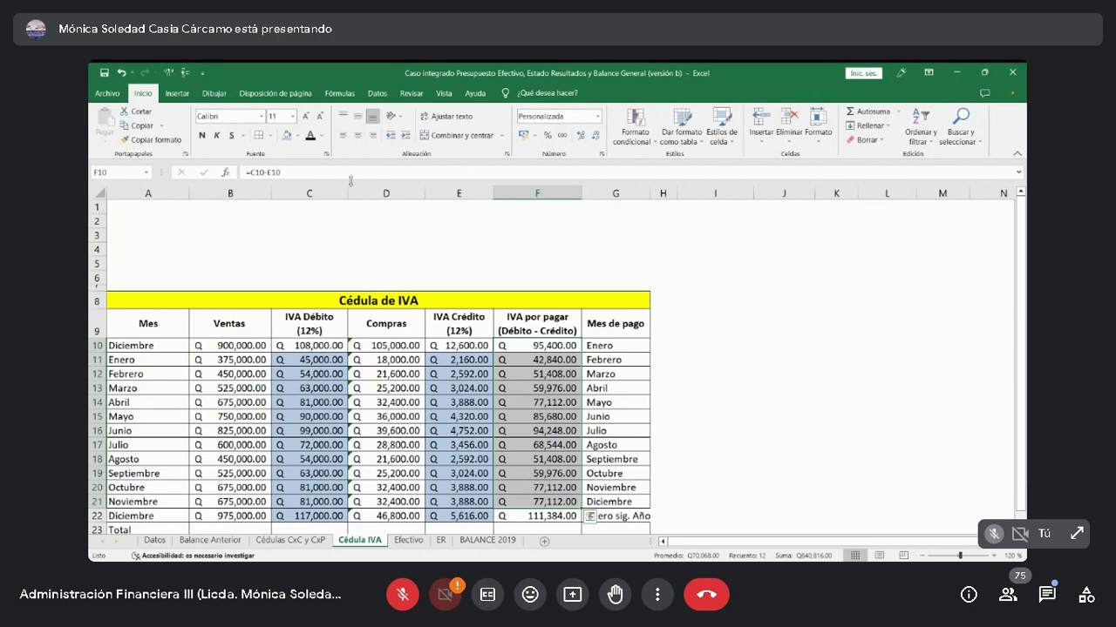
{"action": "left_click", "coordinate": [695, 484]}
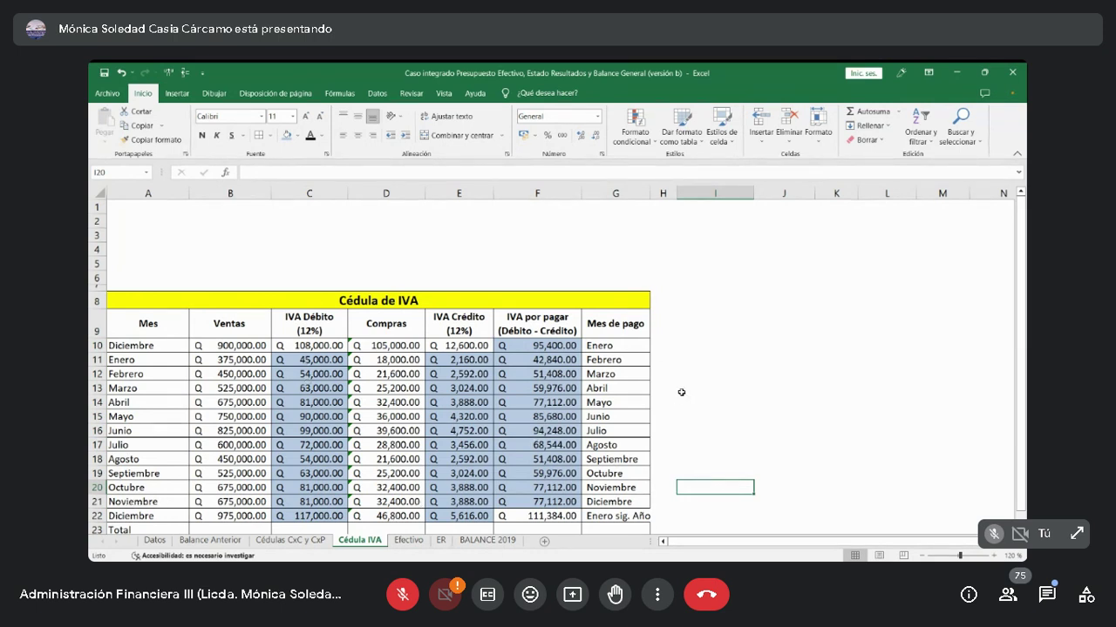
Shade the final Diciembre IVA por pagar amount in cell F22 yellow.
{"action": "scroll", "coordinate": [554, 442], "scroll_direction": "down", "scroll_amount": 2}
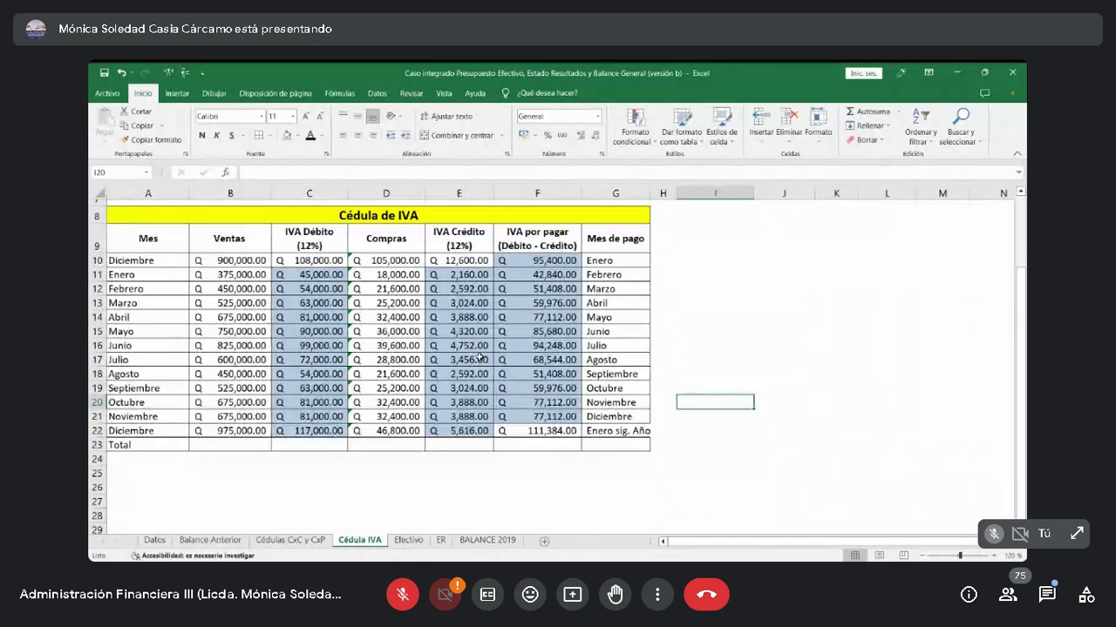
{"action": "left_click", "coordinate": [541, 429]}
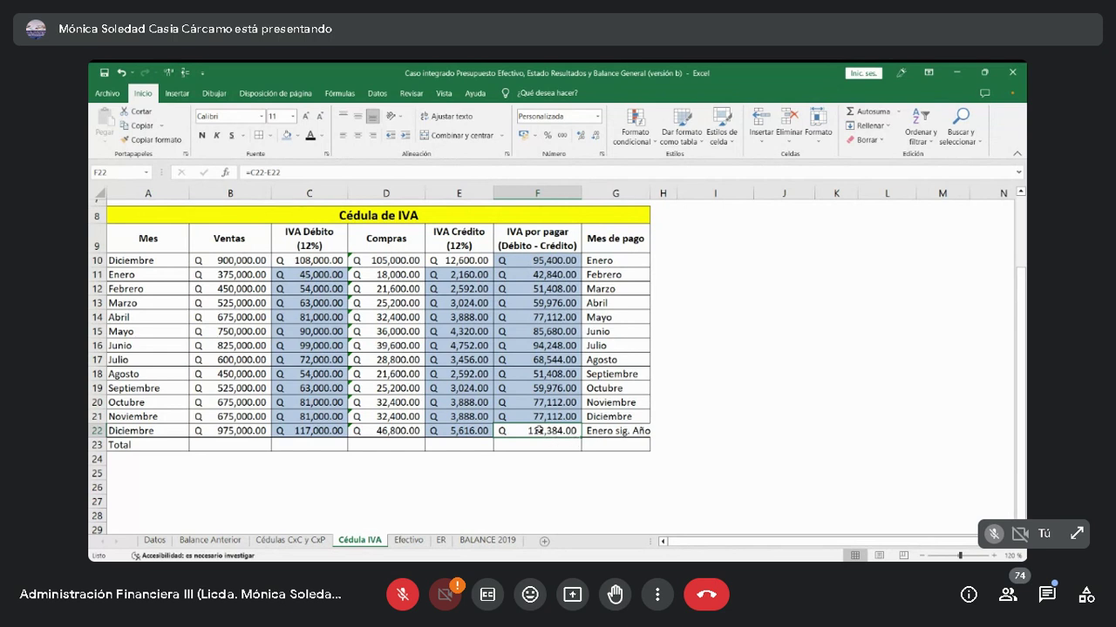
{"action": "left_click", "coordinate": [297, 136]}
{"action": "left_click", "coordinate": [324, 230]}
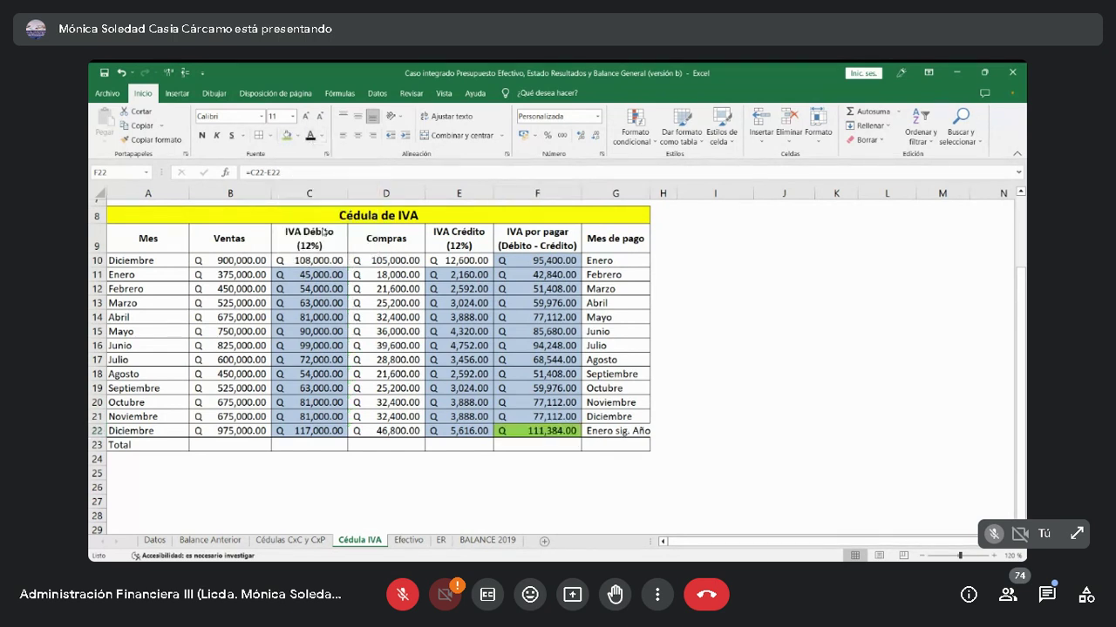
{"action": "left_click", "coordinate": [296, 136]}
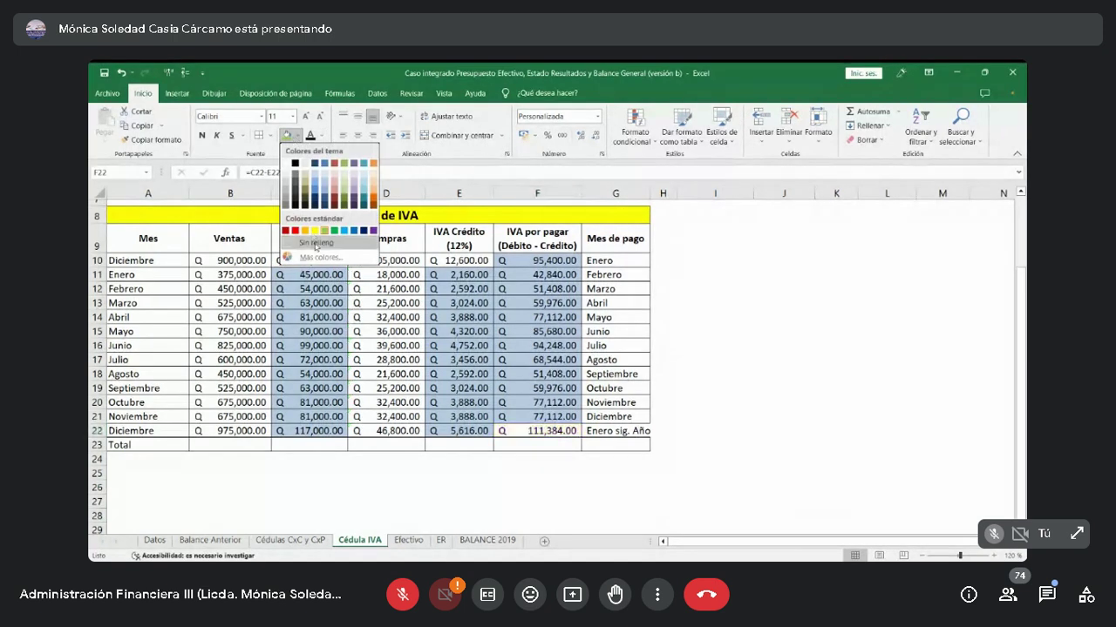
{"action": "left_click", "coordinate": [314, 232]}
{"action": "left_click", "coordinate": [691, 326]}
{"action": "left_click", "coordinate": [575, 430]}
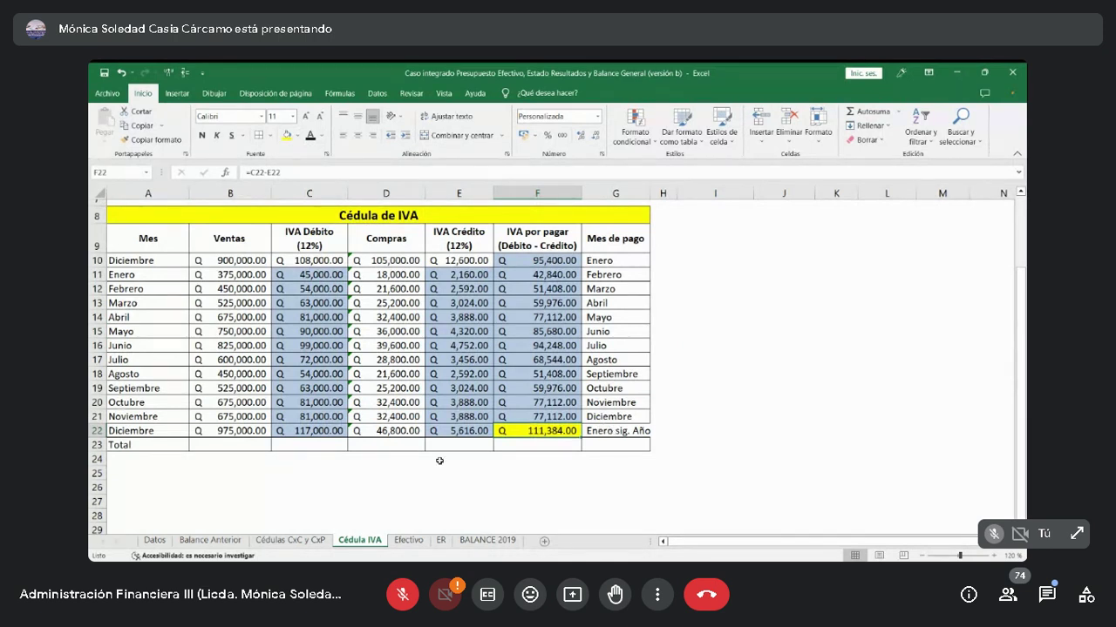
{"action": "scroll", "coordinate": [453, 435], "scroll_direction": "up", "scroll_amount": 1}
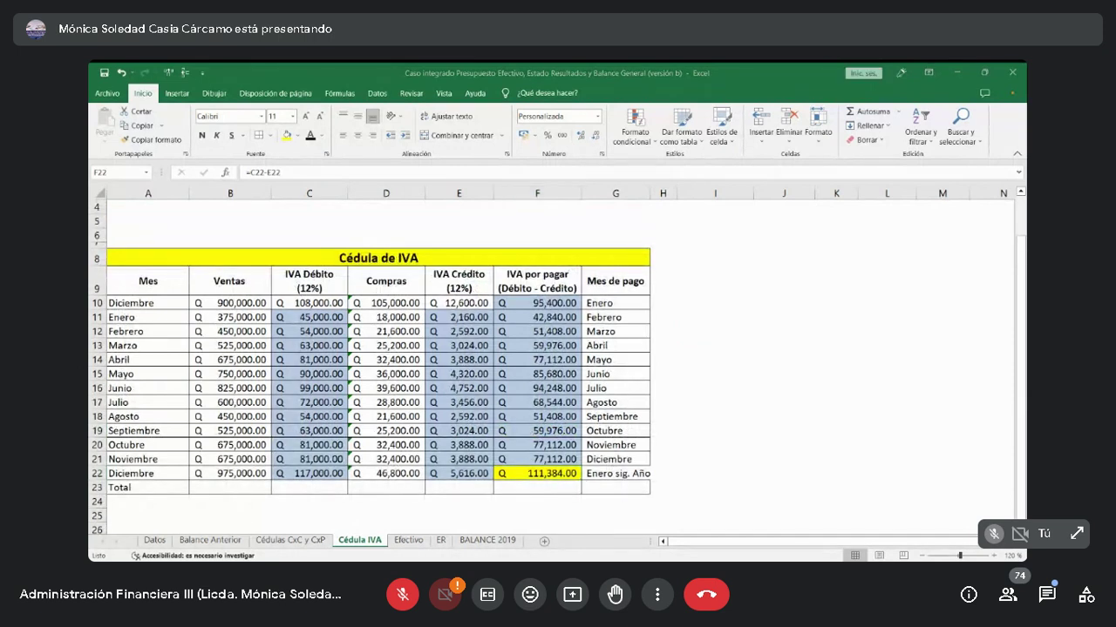
Open the Efectivo sheet and examine the Presupuesto de Efectivo 2023 layout, from the INGRESOS rows through the EGRESOS rows.
{"action": "left_click", "coordinate": [420, 541]}
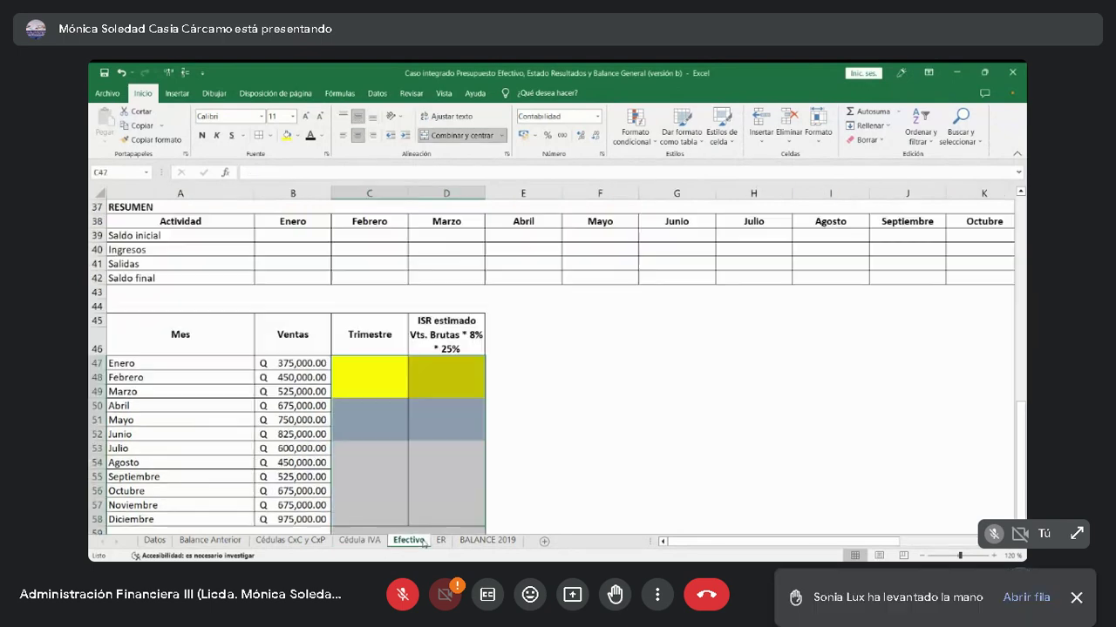
{"action": "scroll", "coordinate": [557, 366], "scroll_direction": "up", "scroll_amount": 8}
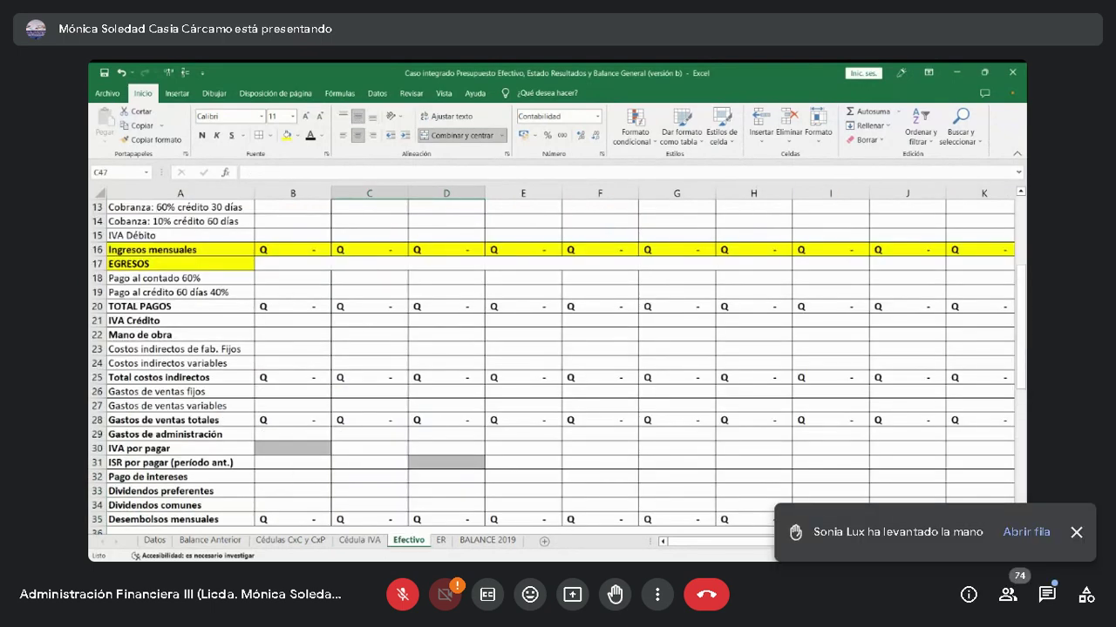
{"action": "scroll", "coordinate": [557, 362], "scroll_direction": "down", "scroll_amount": 3}
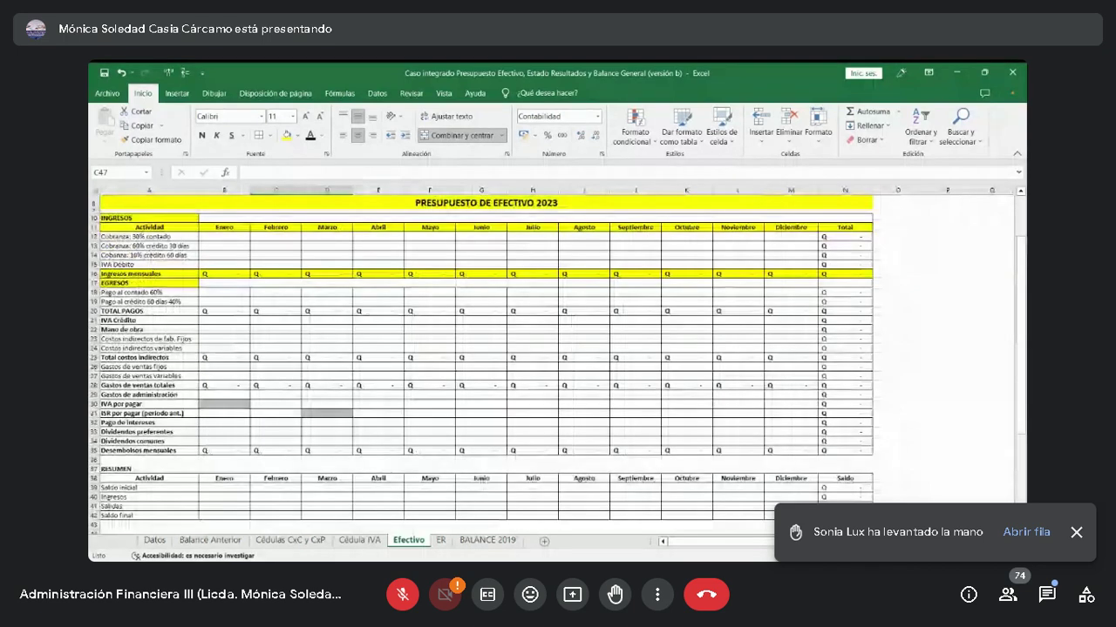
{"action": "scroll", "coordinate": [558, 366], "scroll_direction": "up", "scroll_amount": 2}
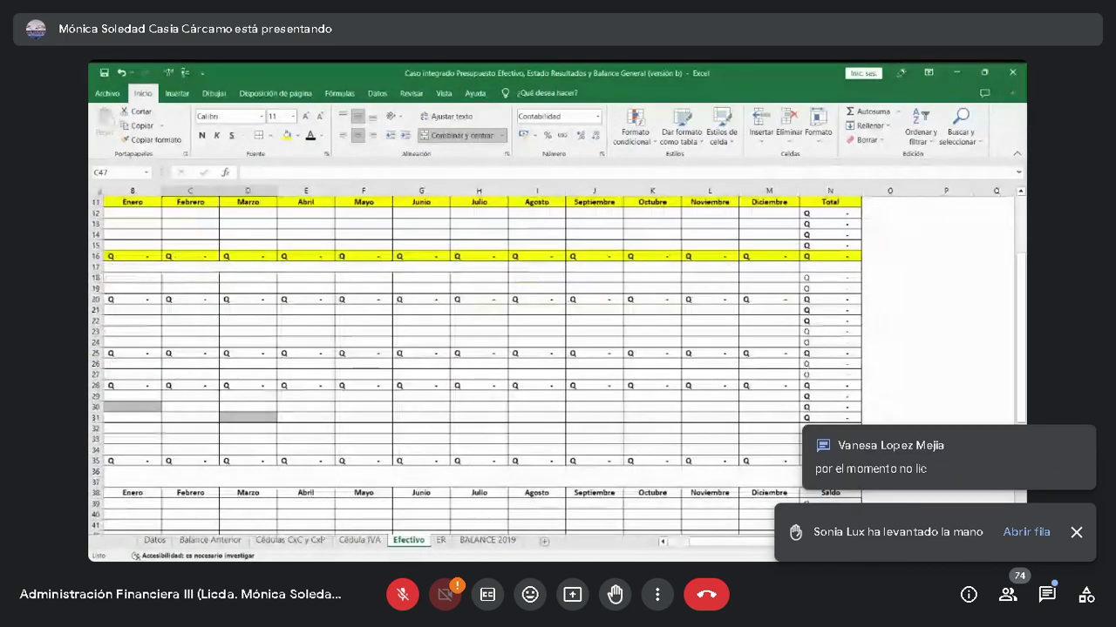
{"action": "scroll", "coordinate": [760, 540], "scroll_direction": "left", "scroll_amount": 1}
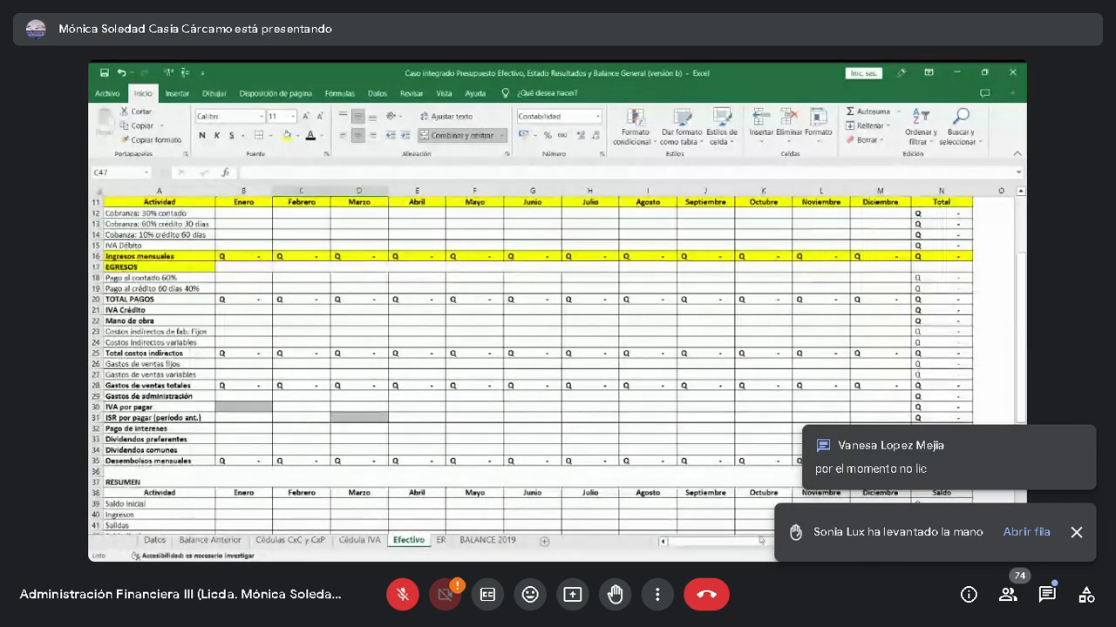
{"action": "scroll", "coordinate": [610, 361], "scroll_direction": "up", "scroll_amount": 3}
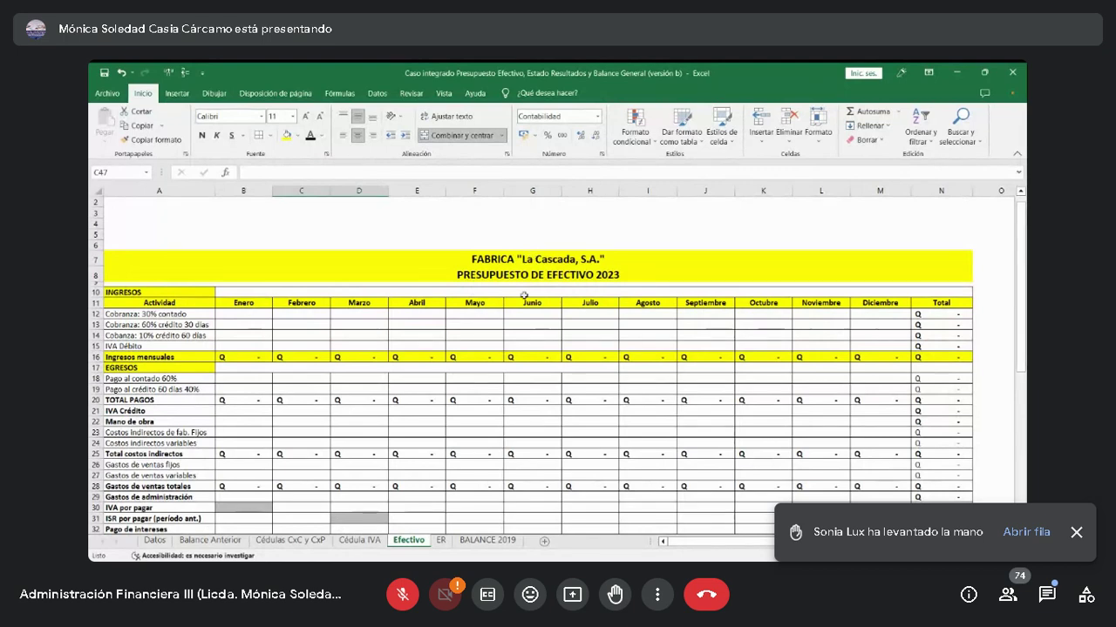
{"action": "scroll", "coordinate": [478, 335], "scroll_direction": "down", "scroll_amount": 6}
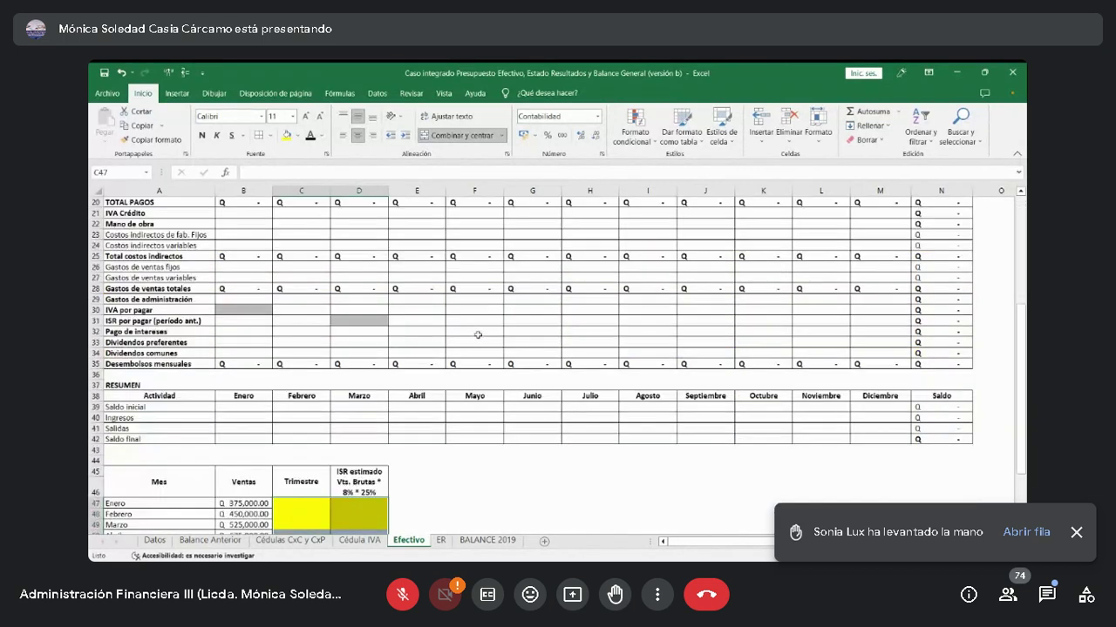
{"action": "scroll", "coordinate": [478, 335], "scroll_direction": "down", "scroll_amount": 4}
{"action": "scroll", "coordinate": [478, 338], "scroll_direction": "up", "scroll_amount": 6}
{"action": "scroll", "coordinate": [505, 355], "scroll_direction": "up", "scroll_amount": 2}
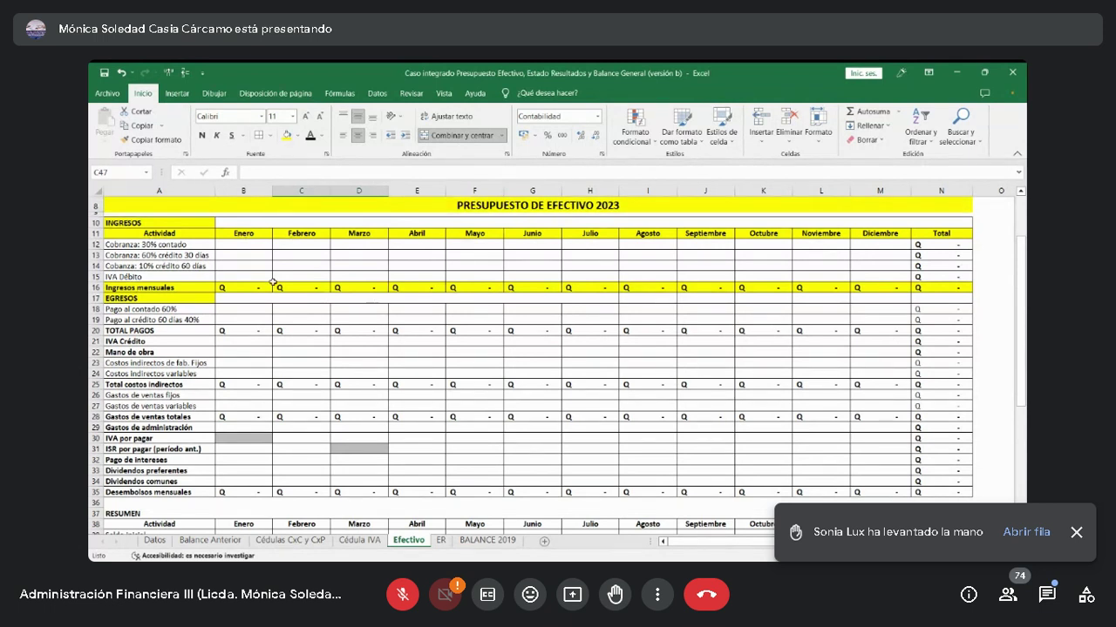
{"action": "mouse_move", "coordinate": [271, 206]}
{"action": "left_mouse_down"}
{"action": "mouse_move", "coordinate": [270, 506]}
{"action": "mouse_move", "coordinate": [271, 495]}
{"action": "left_mouse_up"}
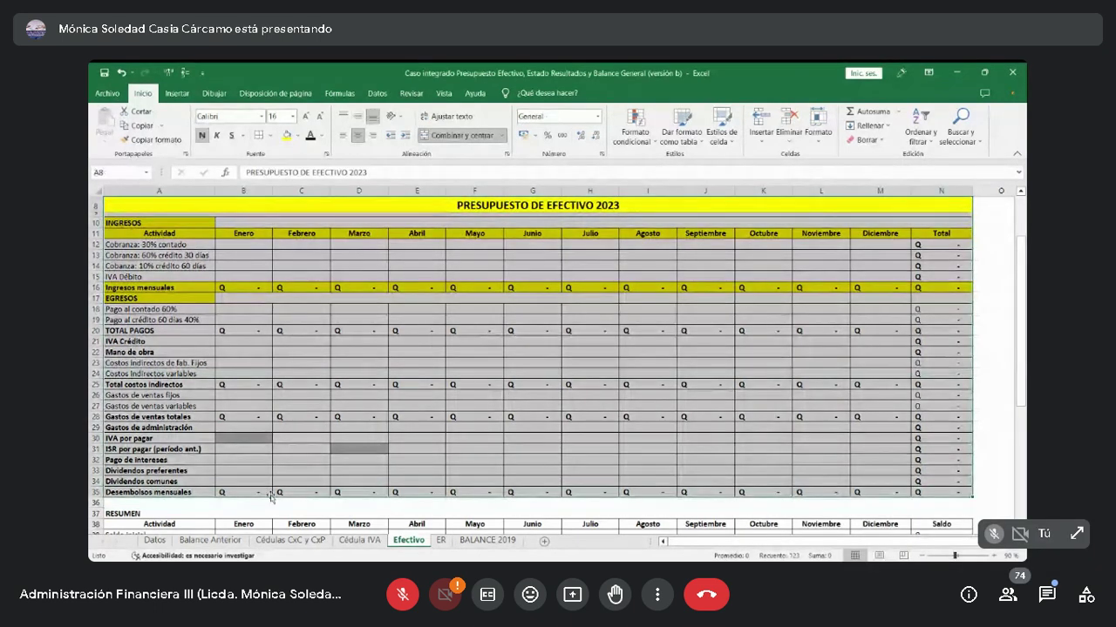
{"action": "scroll", "coordinate": [275, 496], "scroll_direction": "up", "scroll_amount": 3}
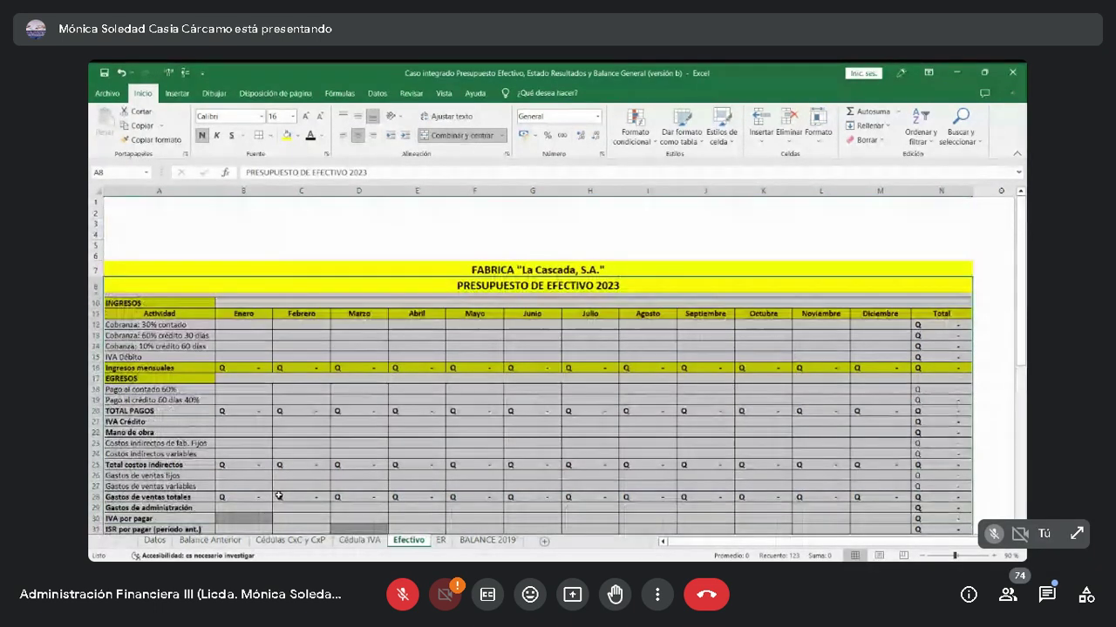
{"action": "scroll", "coordinate": [282, 501], "scroll_direction": "down", "scroll_amount": 2}
{"action": "left_click", "coordinate": [271, 465]}
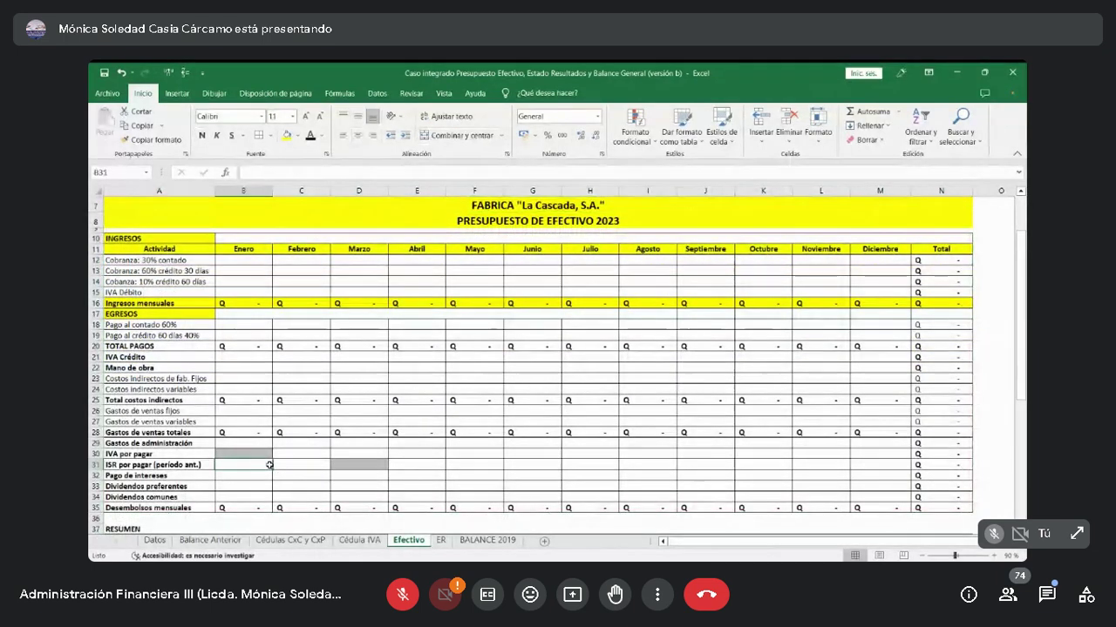
{"action": "scroll", "coordinate": [270, 466], "scroll_direction": "down", "scroll_amount": 4}
{"action": "scroll", "coordinate": [271, 468], "scroll_direction": "up", "scroll_amount": 4}
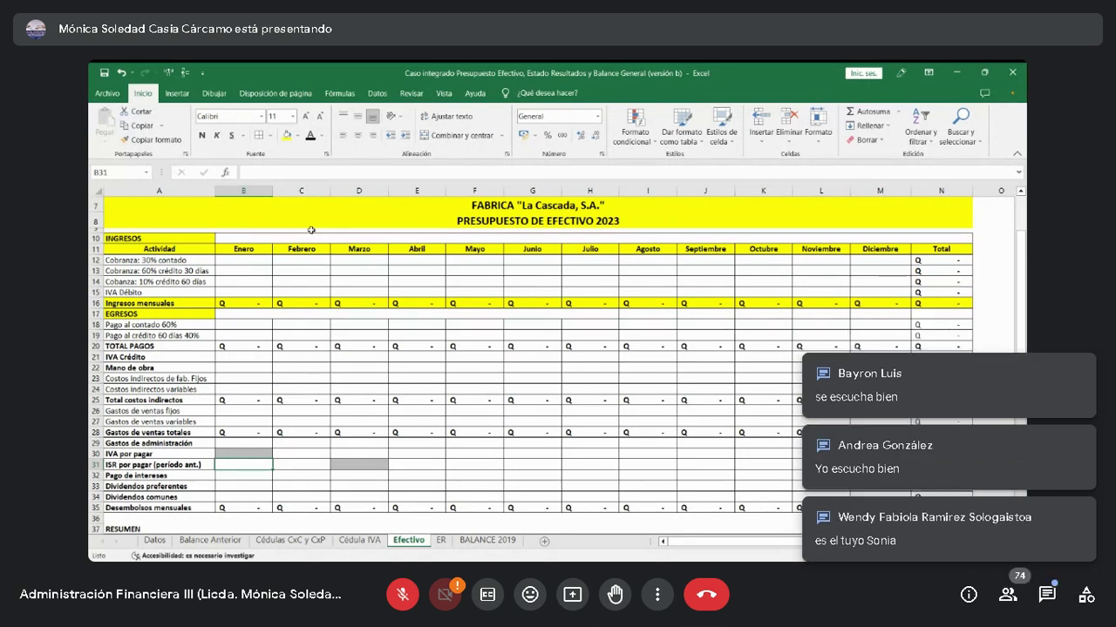
Review the cash budget block, the RESUMEN table A38:N42 and the quarterly ISR estimado table A45:D58 on the Efectivo sheet.
{"action": "left_click_drag", "start_coordinate": [286, 204], "coordinate": [303, 513]}
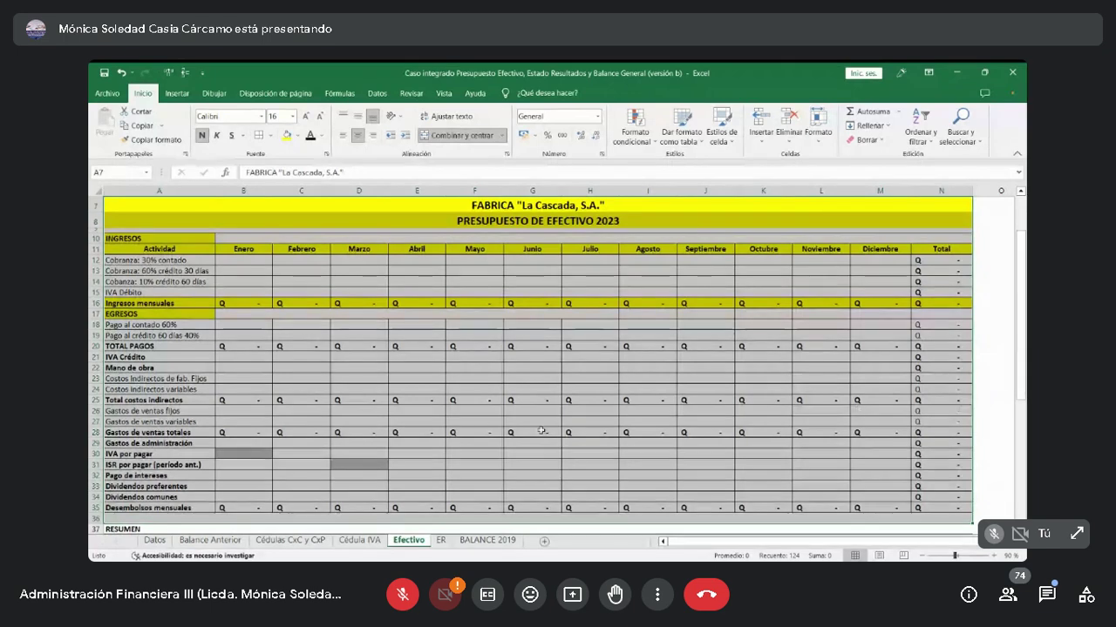
{"action": "scroll", "coordinate": [444, 438], "scroll_direction": "down", "scroll_amount": 3}
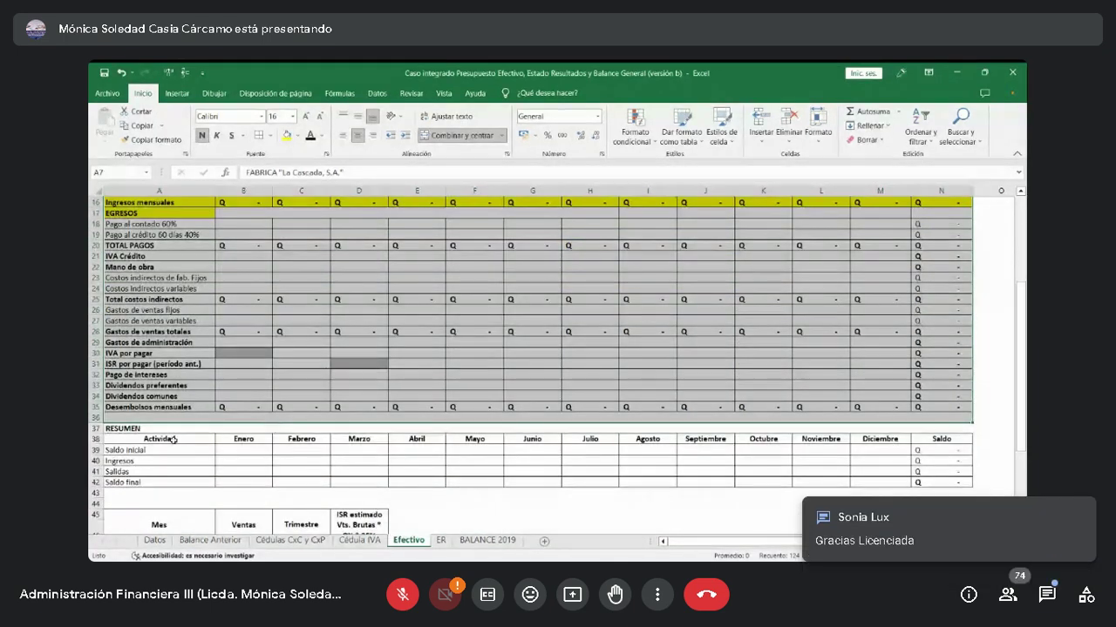
{"action": "left_click_drag", "start_coordinate": [160, 440], "coordinate": [929, 480]}
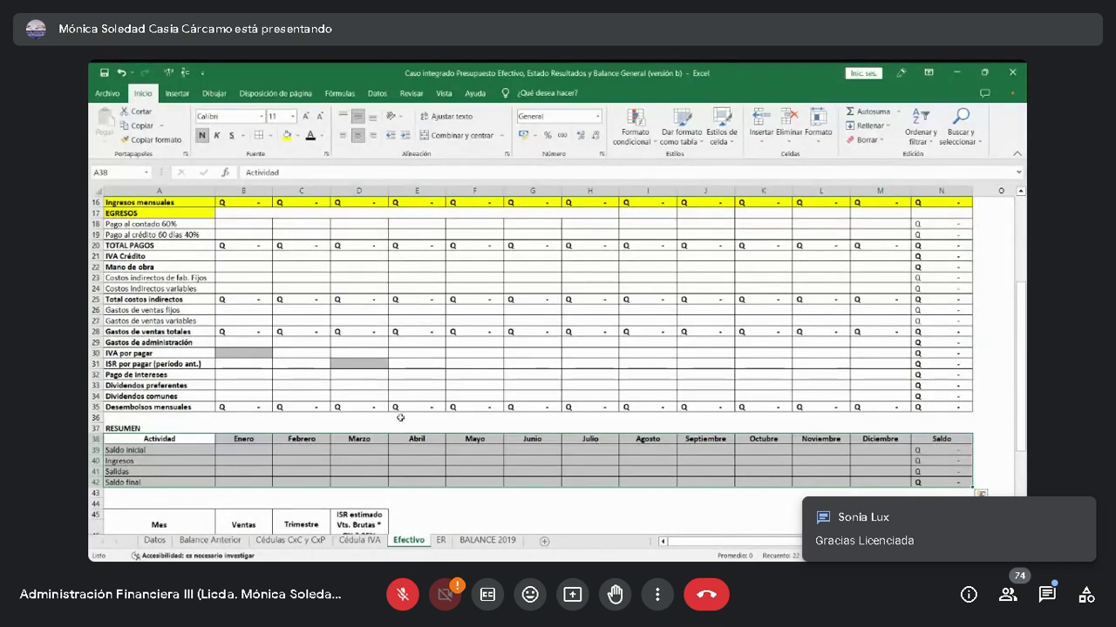
{"action": "scroll", "coordinate": [417, 401], "scroll_direction": "down", "scroll_amount": 5}
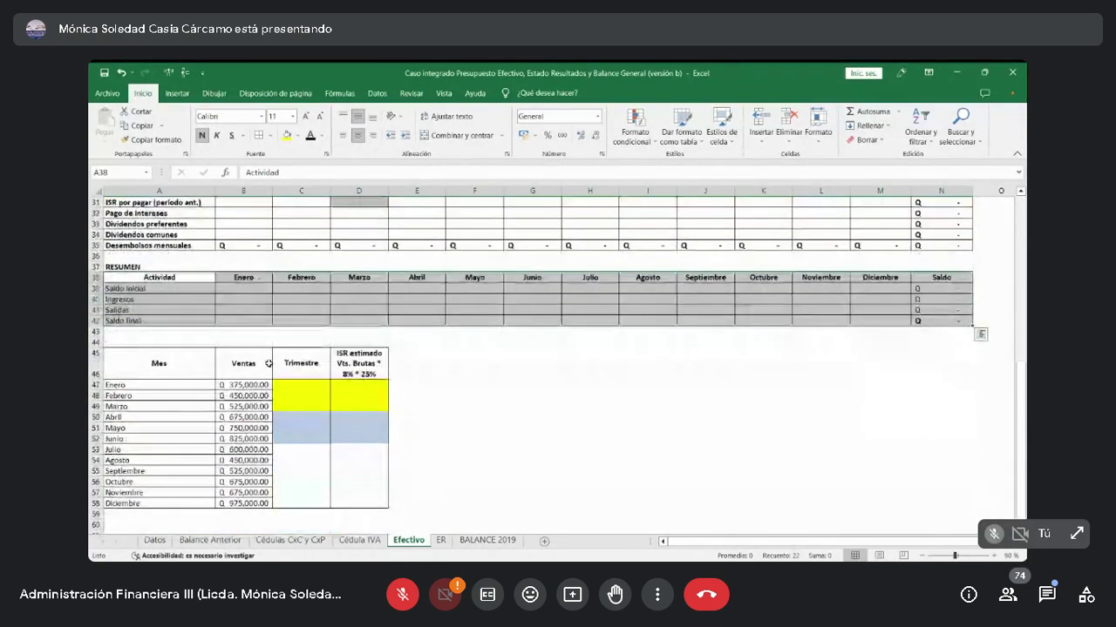
{"action": "left_click_drag", "start_coordinate": [186, 363], "coordinate": [353, 499]}
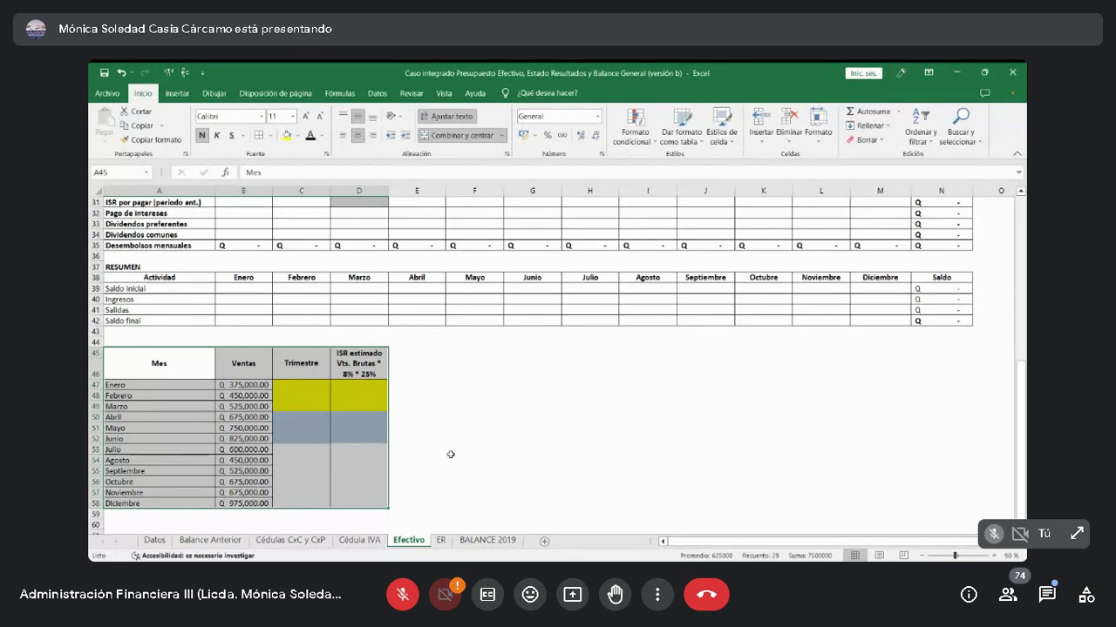
{"action": "scroll", "coordinate": [450, 456], "scroll_direction": "up", "scroll_amount": 8}
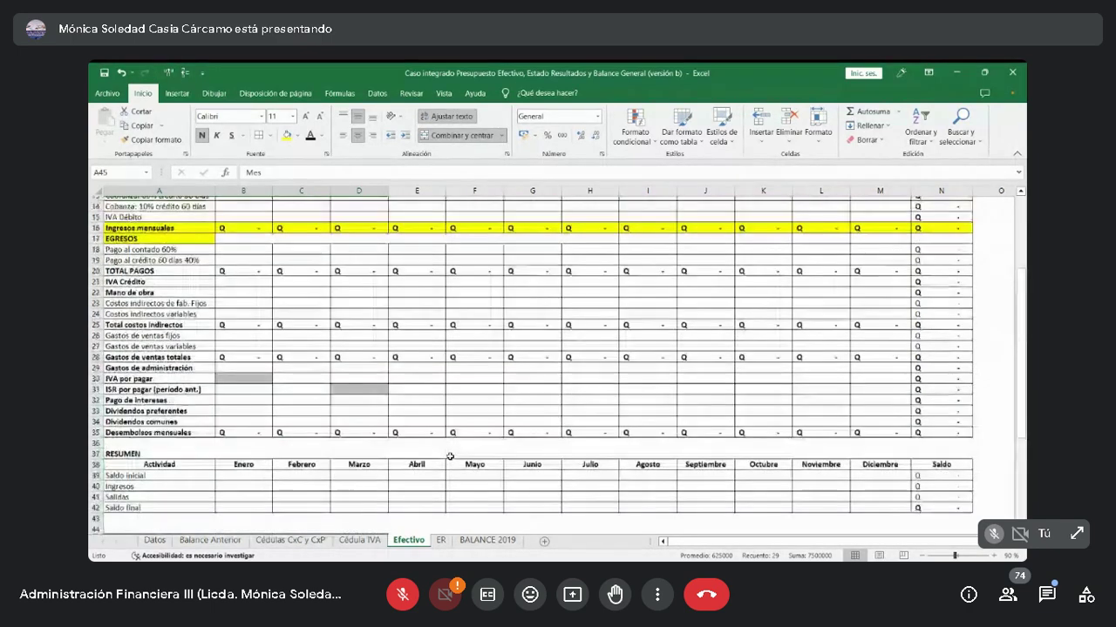
{"action": "scroll", "coordinate": [449, 456], "scroll_direction": "down", "scroll_amount": 4}
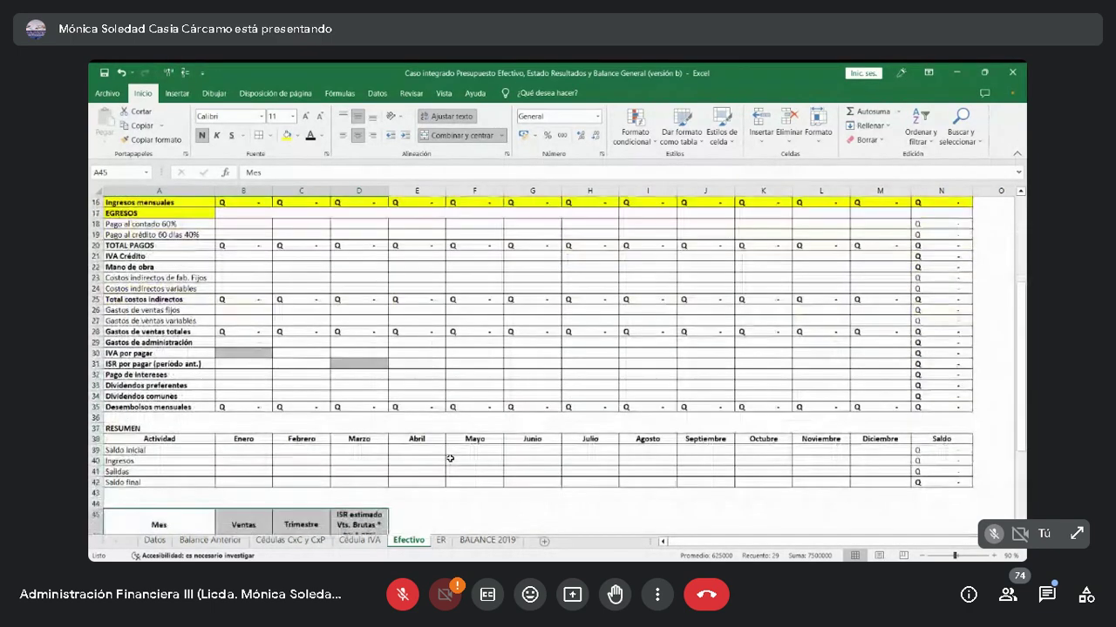
{"action": "scroll", "coordinate": [450, 458], "scroll_direction": "down", "scroll_amount": 3}
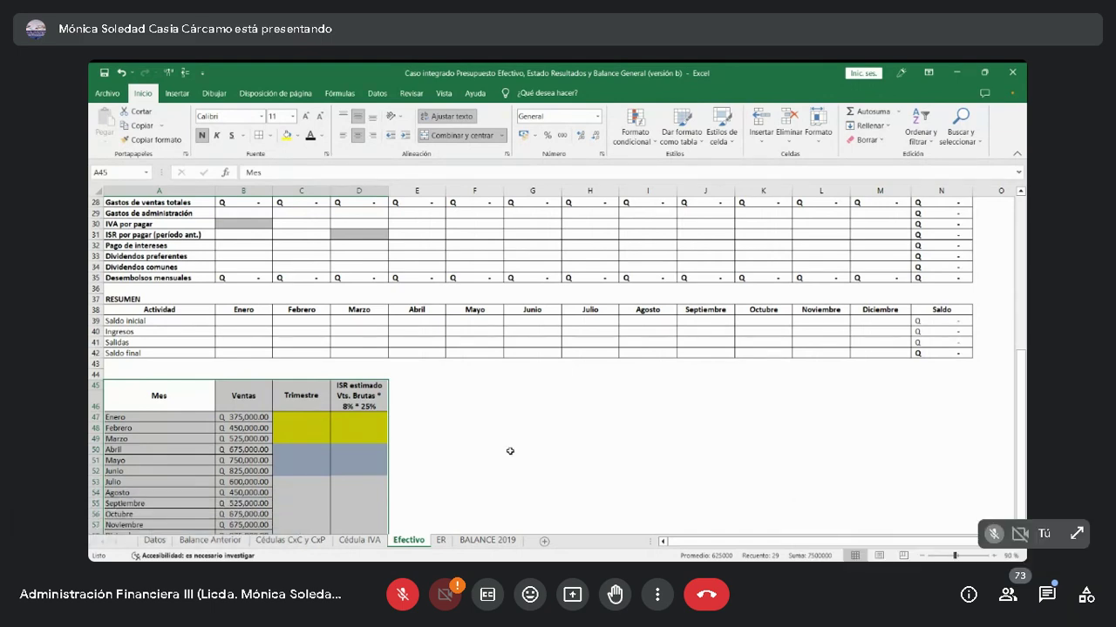
{"action": "scroll", "coordinate": [514, 444], "scroll_direction": "up", "scroll_amount": 4}
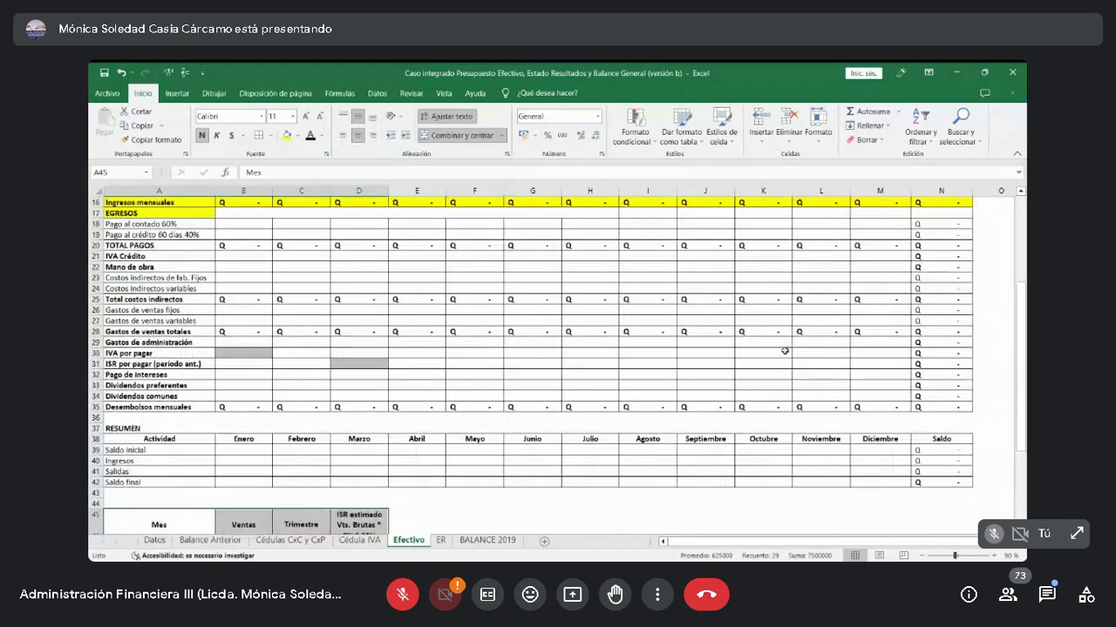
{"action": "scroll", "coordinate": [788, 375], "scroll_direction": "down", "scroll_amount": 4}
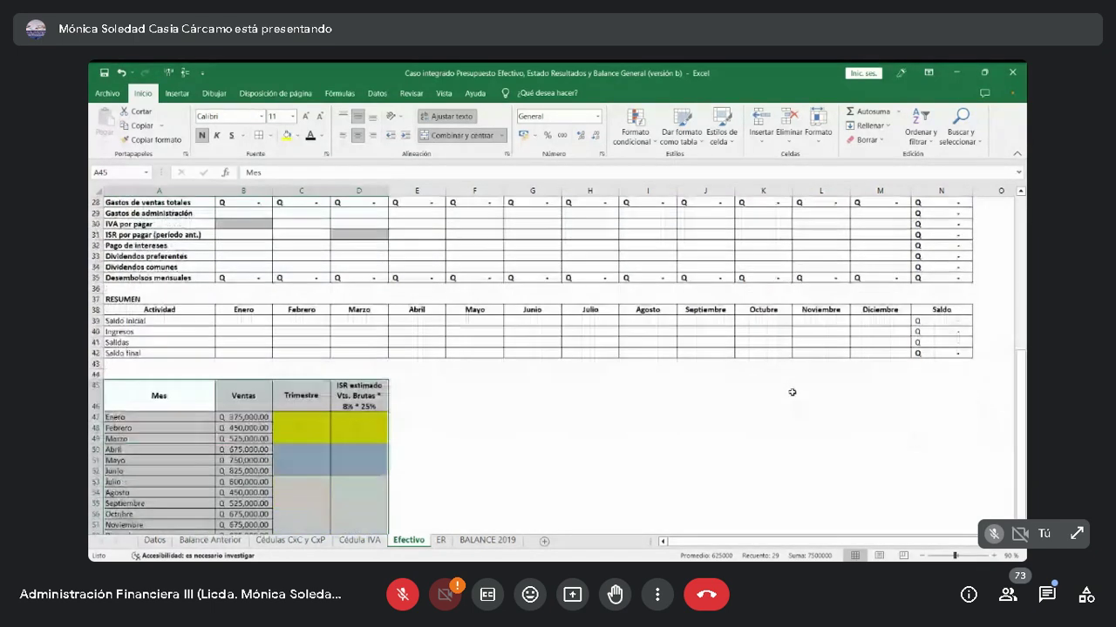
{"action": "scroll", "coordinate": [767, 397], "scroll_direction": "up", "scroll_amount": 7}
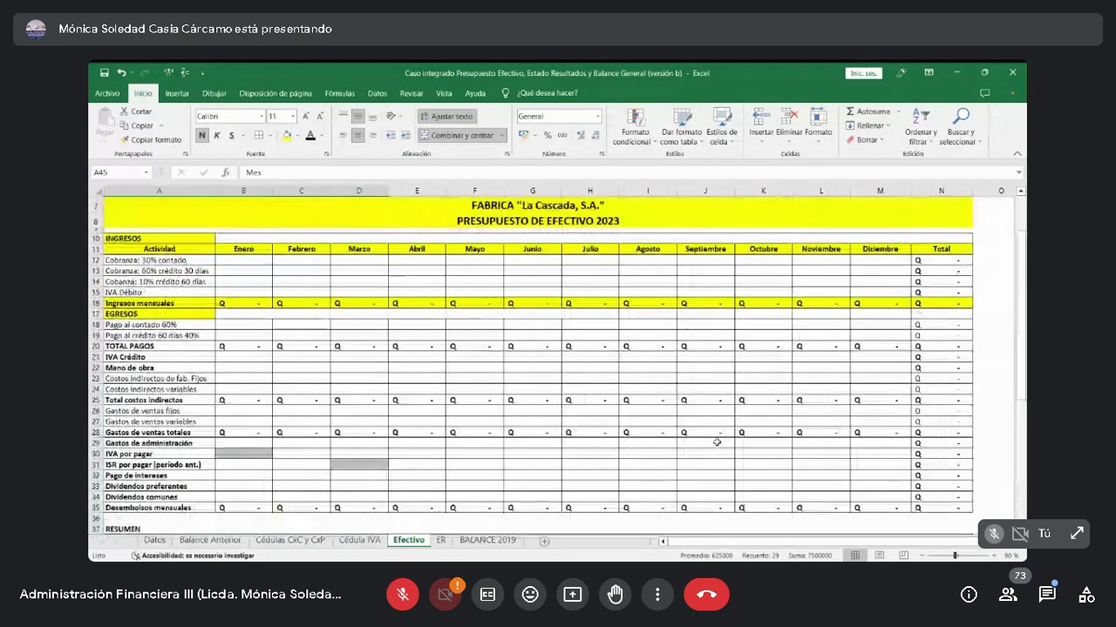
Review the Cédula de IVA and the Cédula de Cuentas por Cobrar as sources for the cash budget, and return to the Efectivo sheet.
{"action": "key", "text": "ctrl+Page_Up"}
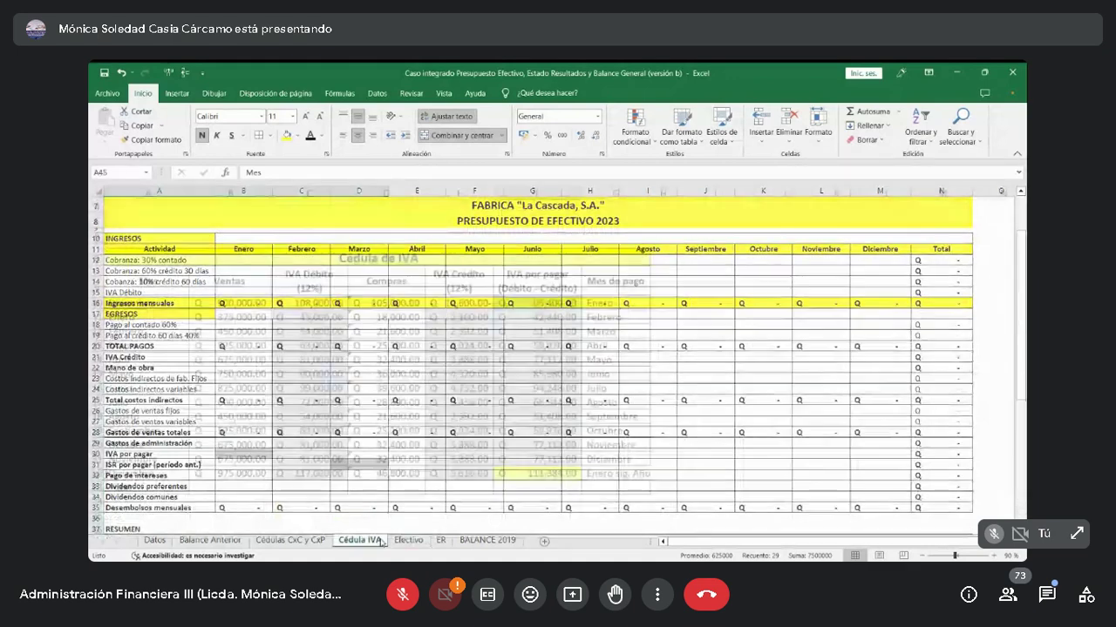
{"action": "left_click_drag", "start_coordinate": [267, 249], "coordinate": [257, 475]}
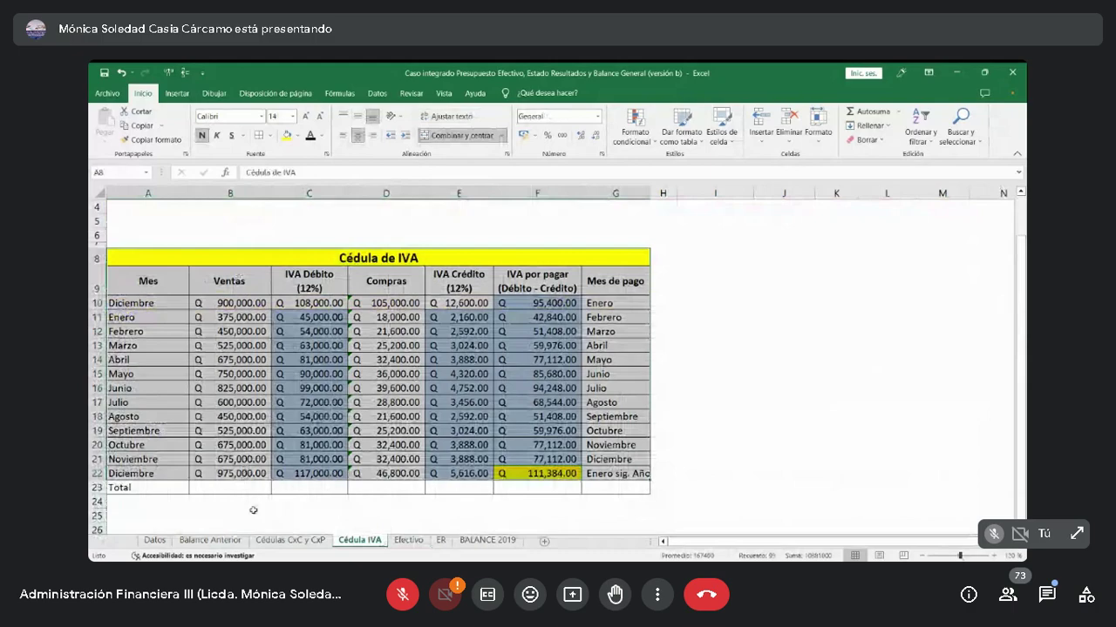
{"action": "left_click", "coordinate": [290, 541]}
{"action": "scroll", "coordinate": [320, 276], "scroll_direction": "up", "scroll_amount": 12}
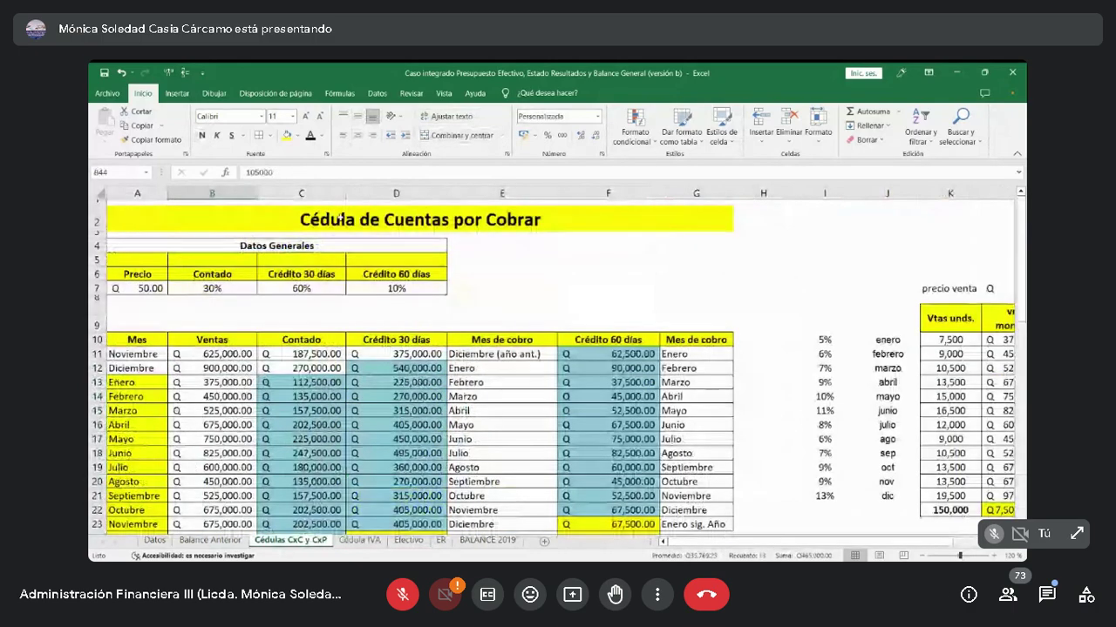
{"action": "left_click_drag", "start_coordinate": [314, 220], "coordinate": [323, 358]}
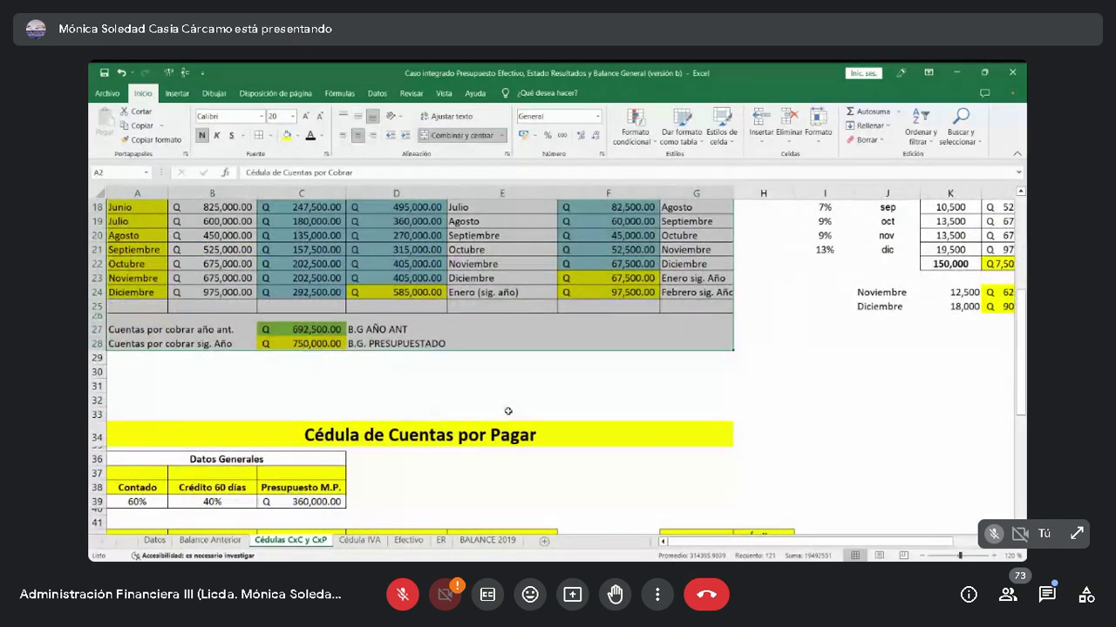
{"action": "scroll", "coordinate": [447, 360], "scroll_direction": "up", "scroll_amount": 3}
{"action": "scroll", "coordinate": [371, 329], "scroll_direction": "up", "scroll_amount": 2}
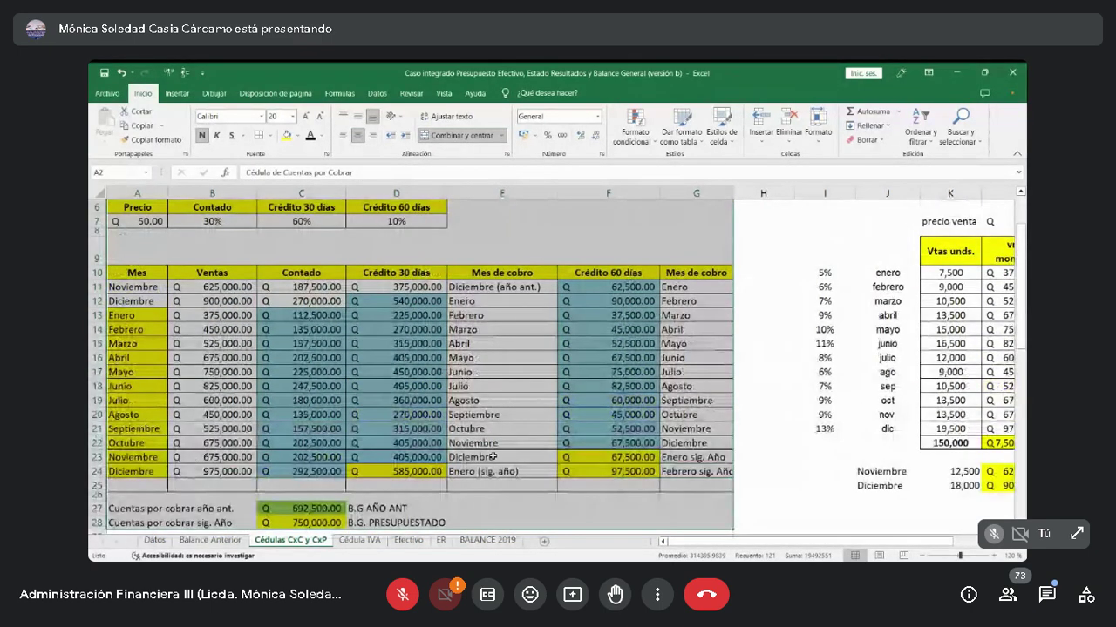
{"action": "left_click", "coordinate": [409, 540]}
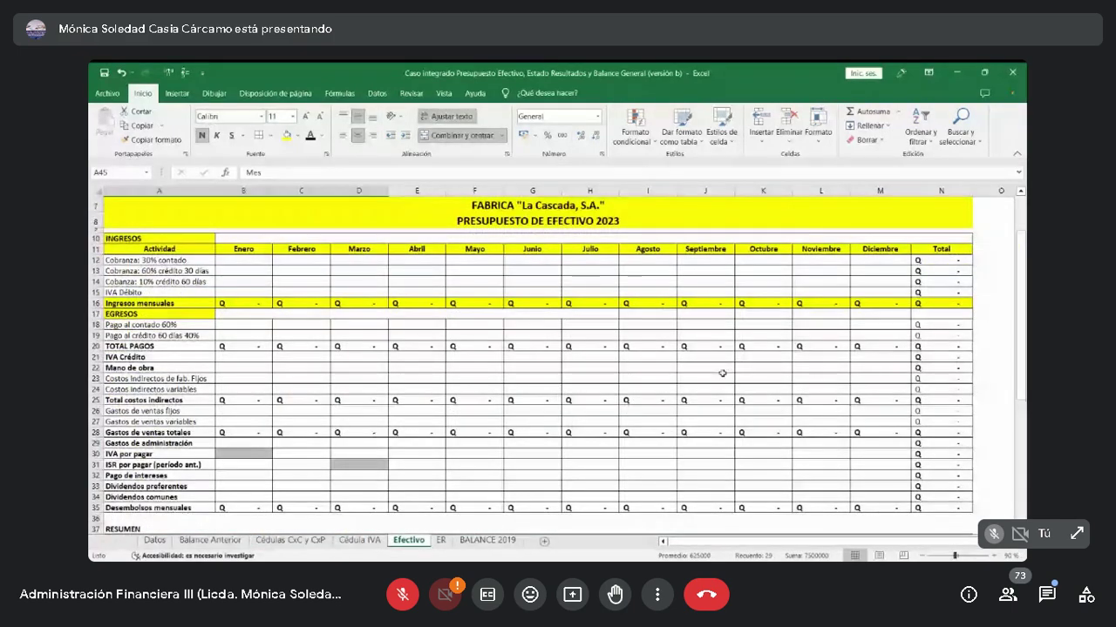
Review the Cédulas CxC y CxP sheet: the Diciembre credit sales in receivables and the Contado and Crédito 60 días columns in payables.
{"action": "left_click", "coordinate": [290, 540]}
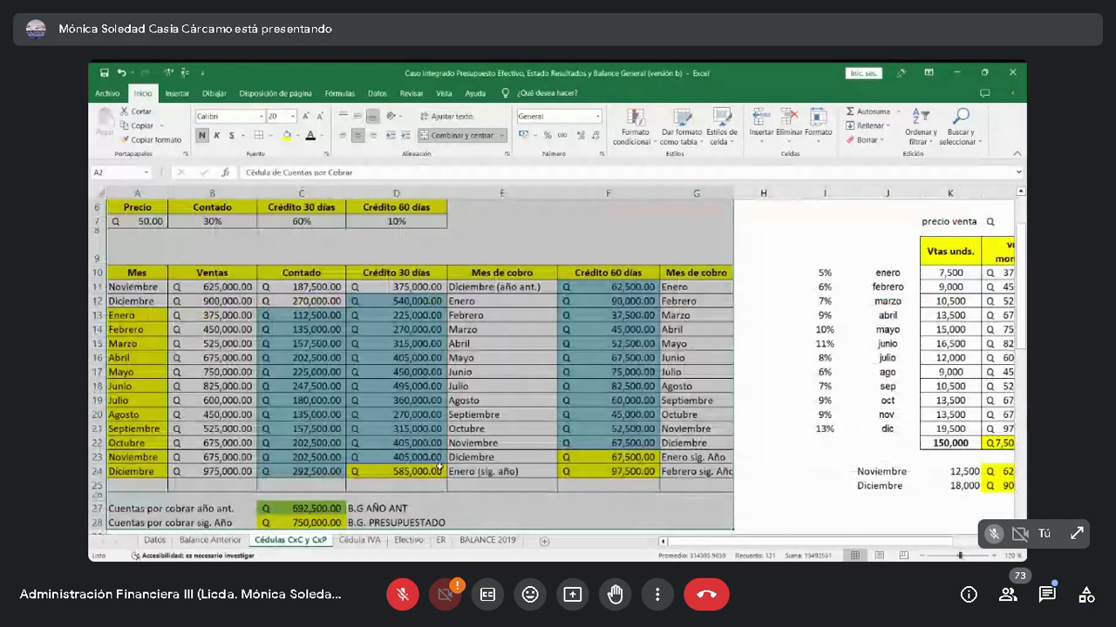
{"action": "left_click", "coordinate": [427, 472]}
{"action": "key", "text": "Right"}
{"action": "key", "text": "Right"}
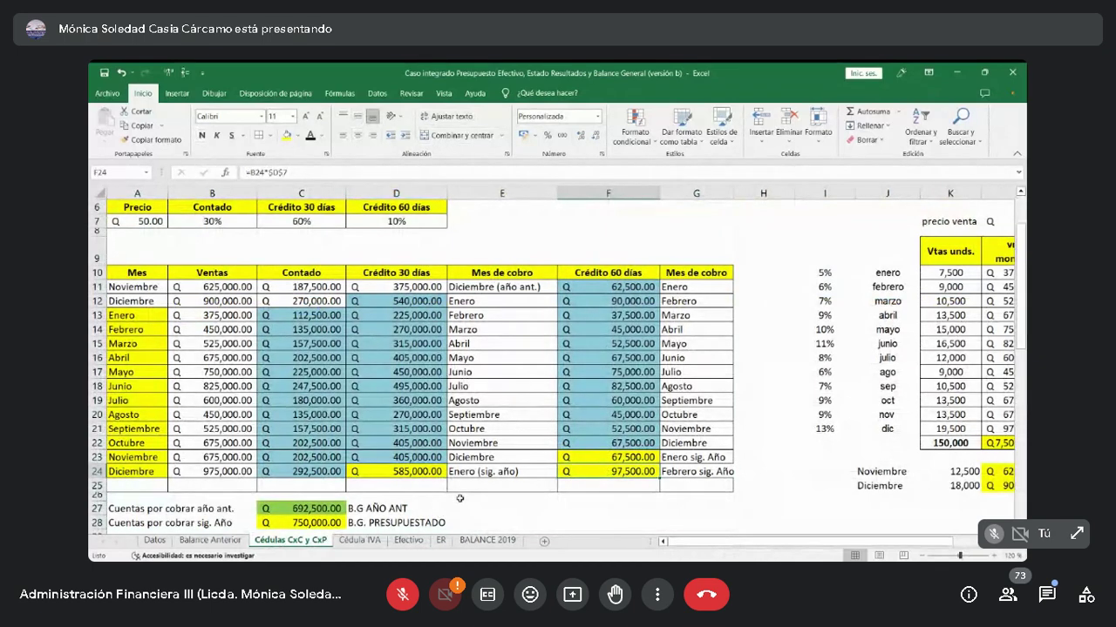
{"action": "scroll", "coordinate": [492, 483], "scroll_direction": "down", "scroll_amount": 9}
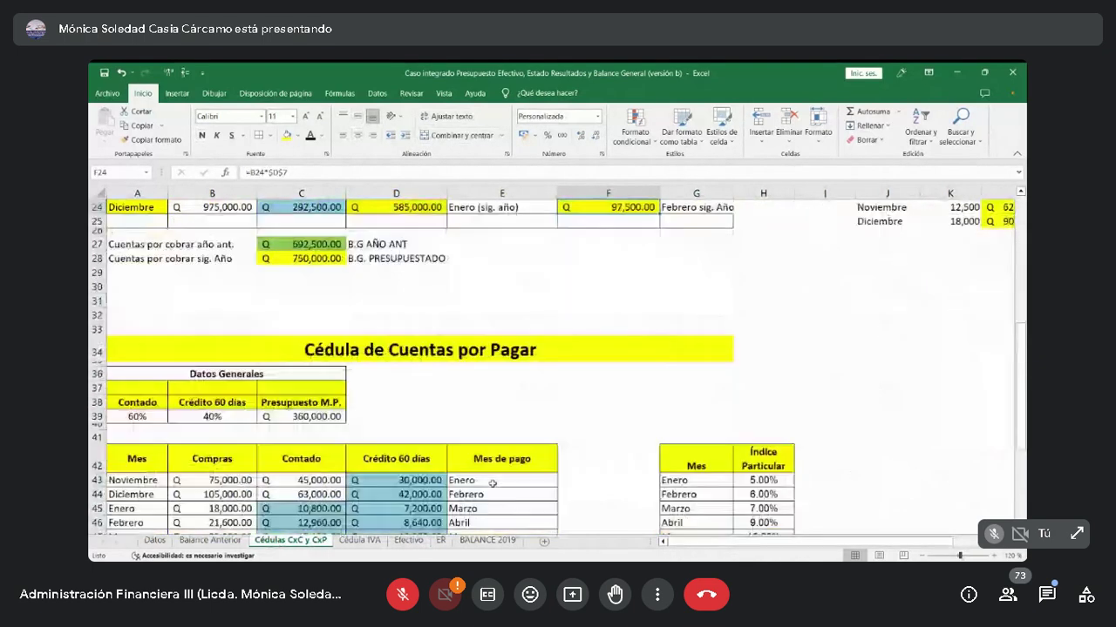
{"action": "scroll", "coordinate": [580, 382], "scroll_direction": "down", "scroll_amount": 2}
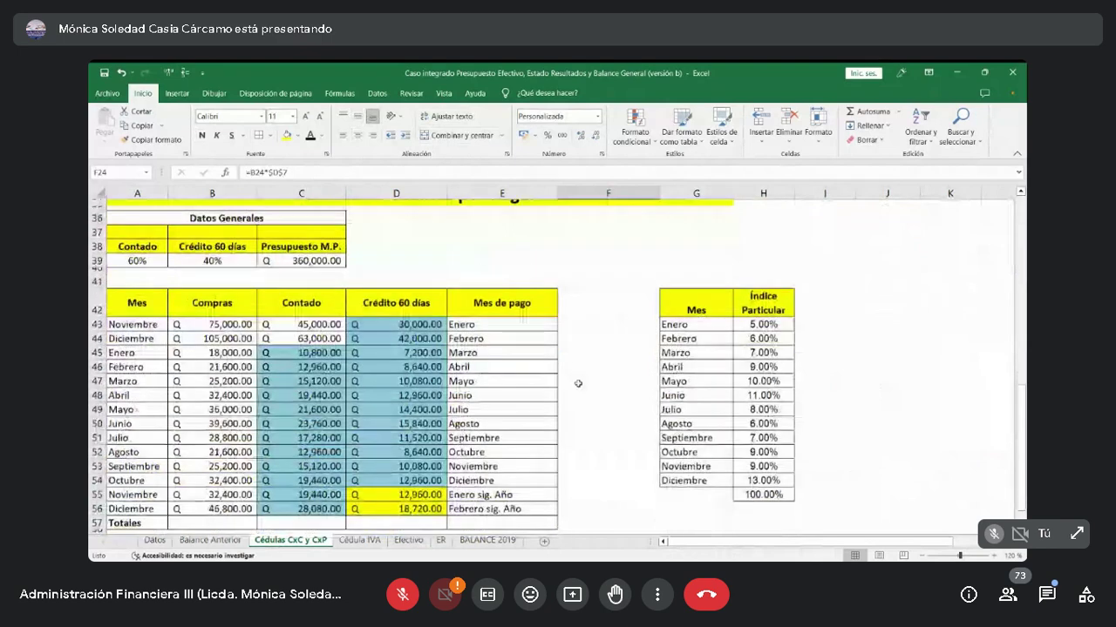
{"action": "left_click_drag", "start_coordinate": [314, 301], "coordinate": [300, 453]}
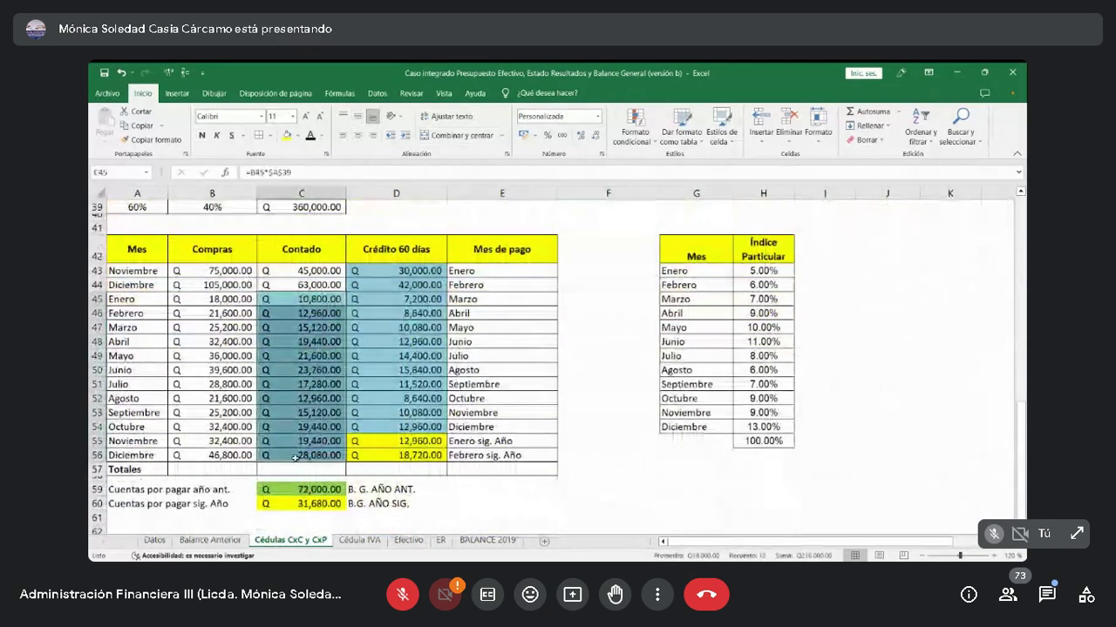
{"action": "left_click_drag", "start_coordinate": [396, 270], "coordinate": [408, 463]}
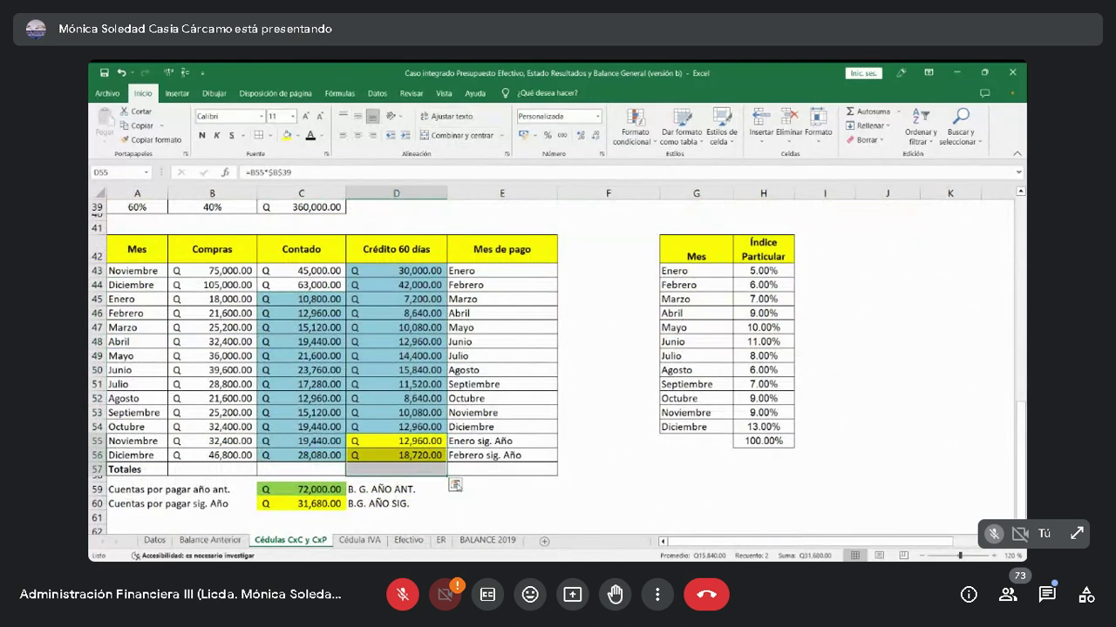
Review the IVA Débito, IVA Crédito and IVA por pagar columns of the Cédula de IVA, including the Diciembre amount payable next year.
{"action": "left_click", "coordinate": [359, 540]}
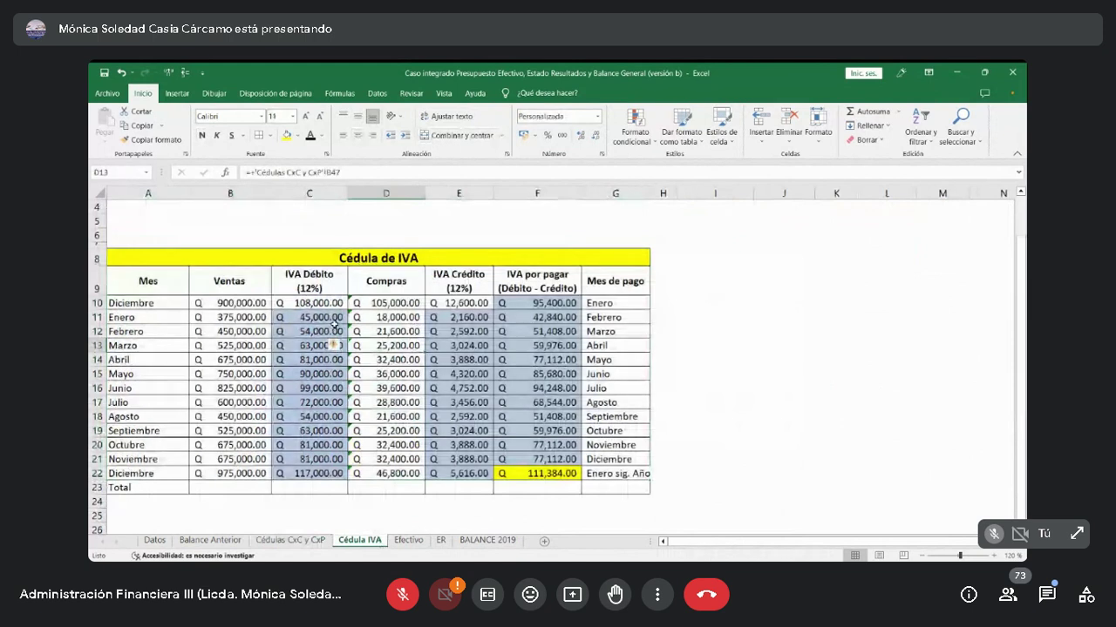
{"action": "left_click_drag", "start_coordinate": [306, 317], "coordinate": [291, 459]}
{"action": "left_click_drag", "start_coordinate": [445, 323], "coordinate": [553, 457]}
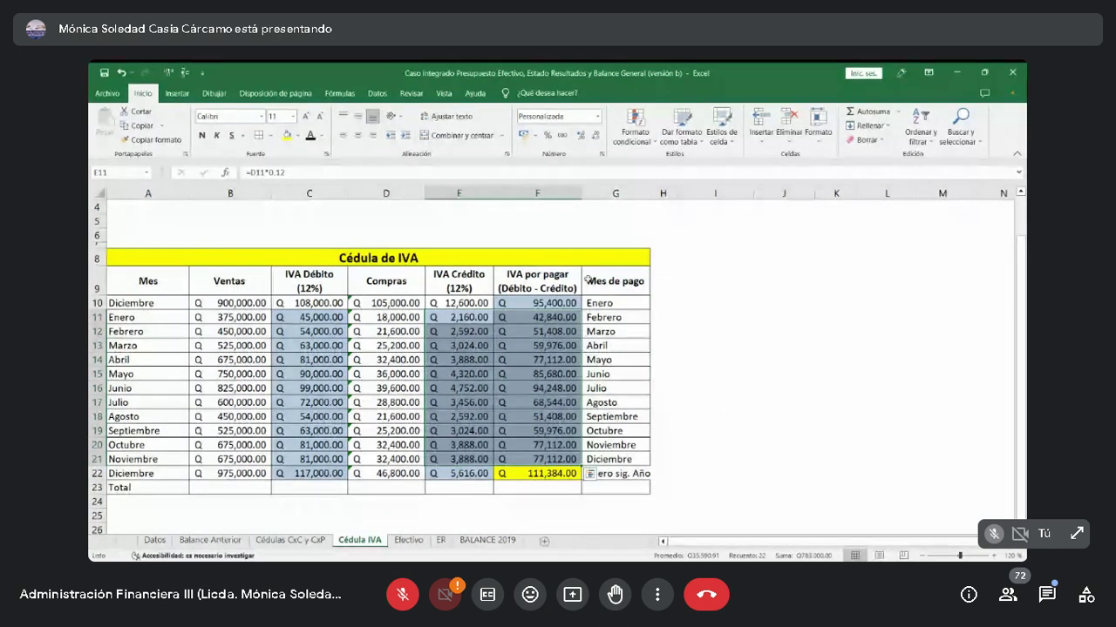
{"action": "left_click", "coordinate": [542, 473]}
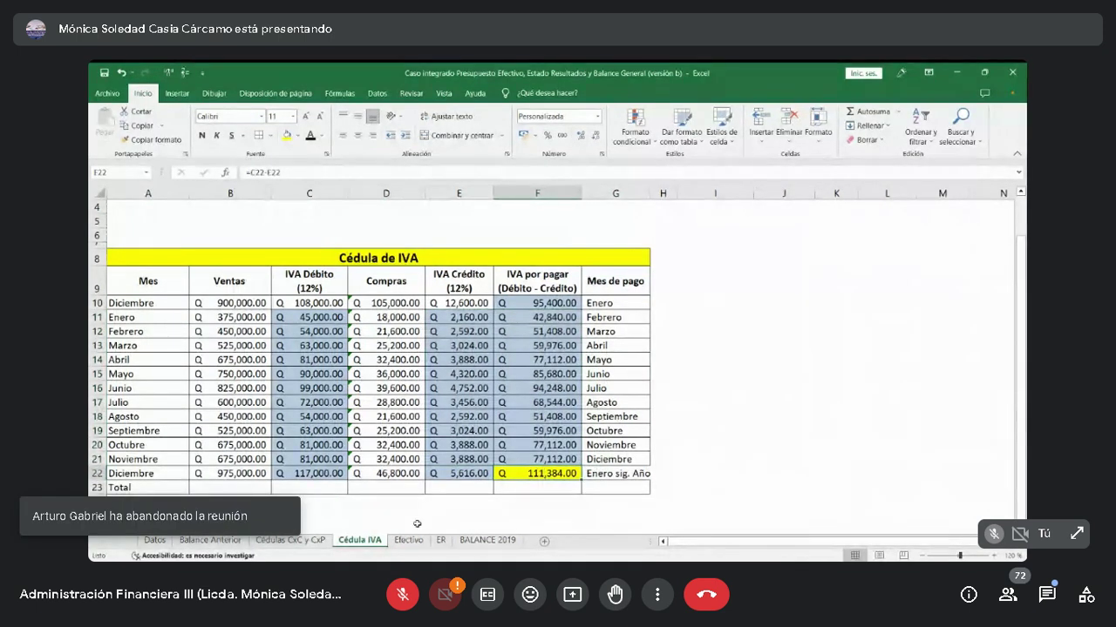